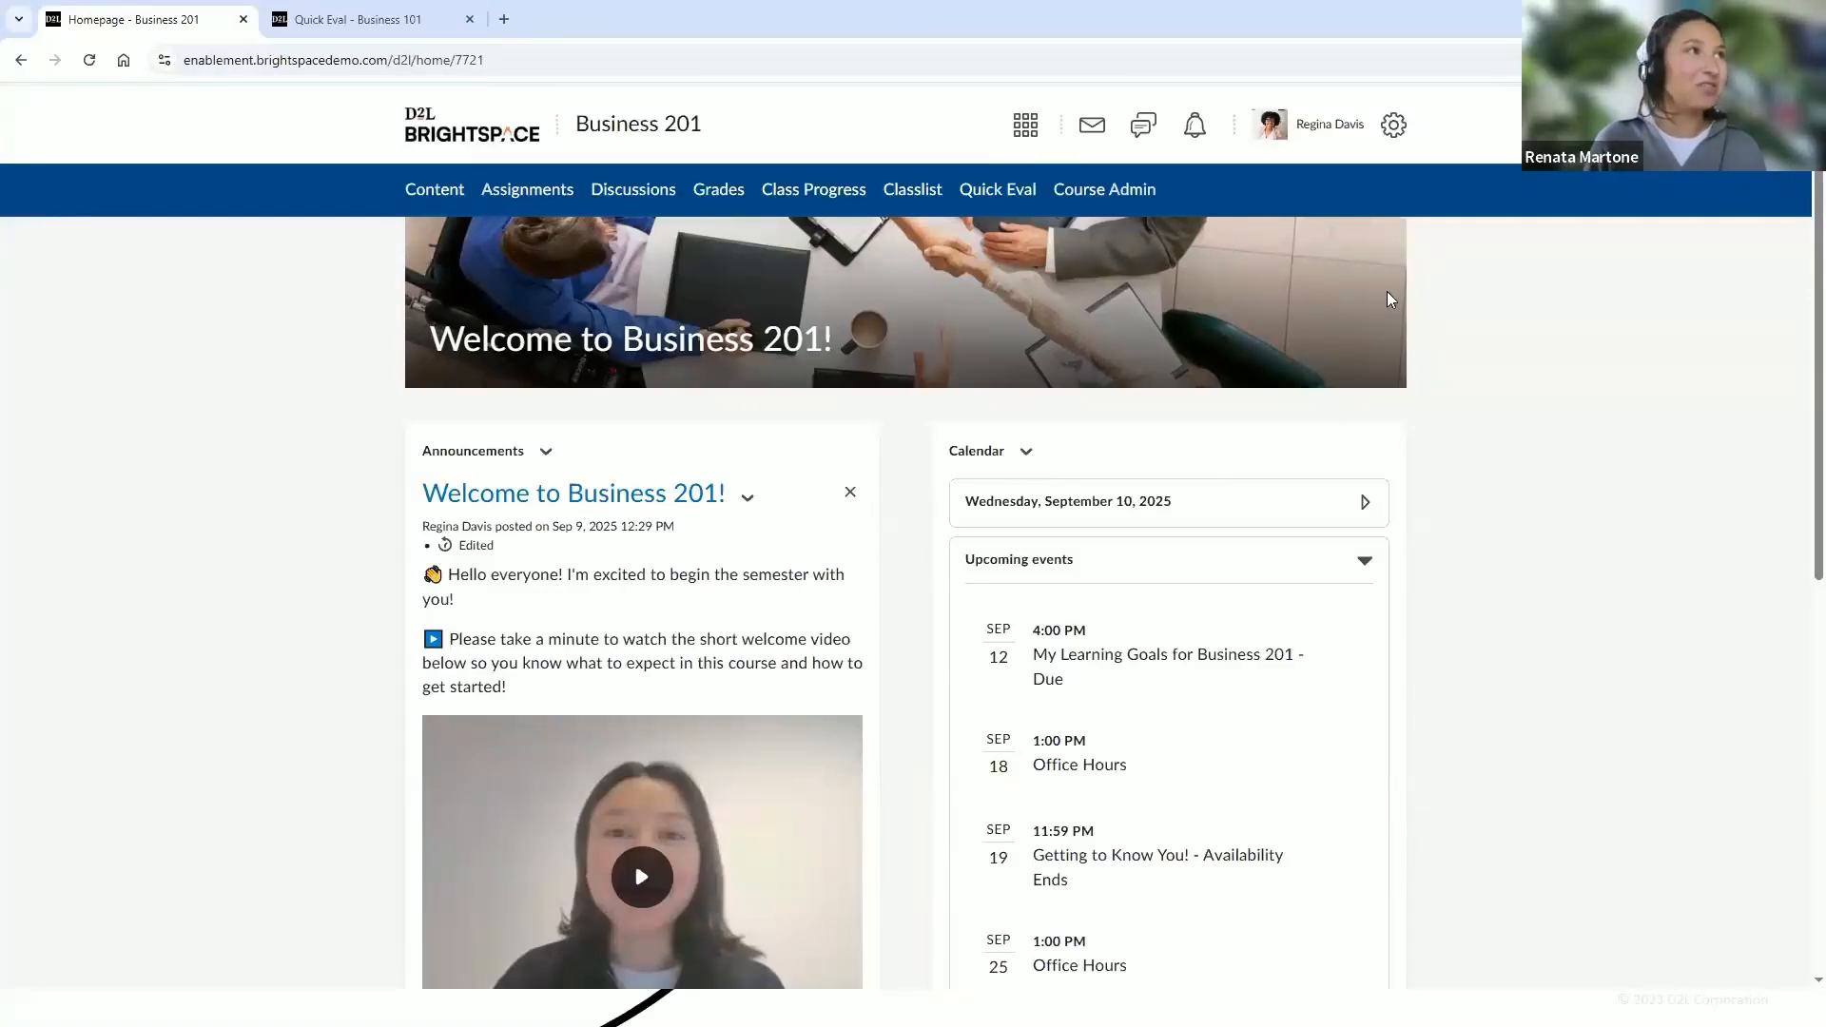
# Pin the Business 201 course in the course selector
pyautogui.click(1036, 143)
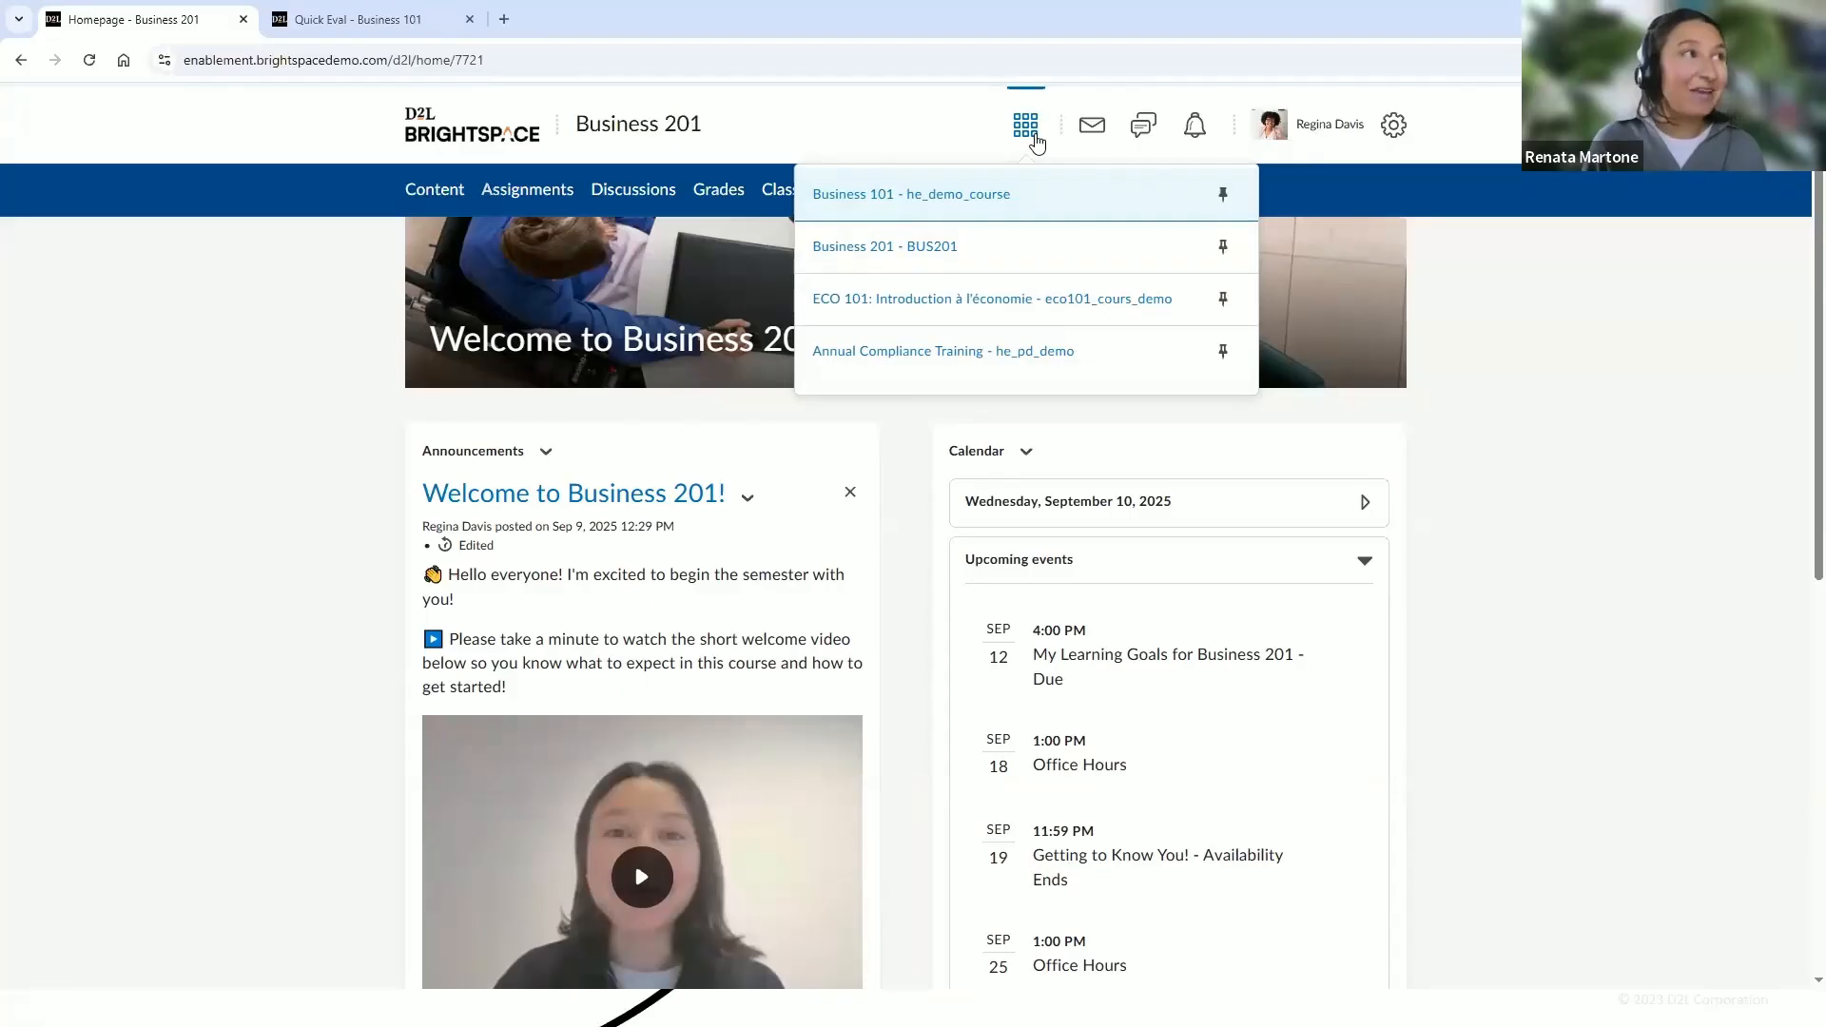
pyautogui.click(1225, 250)
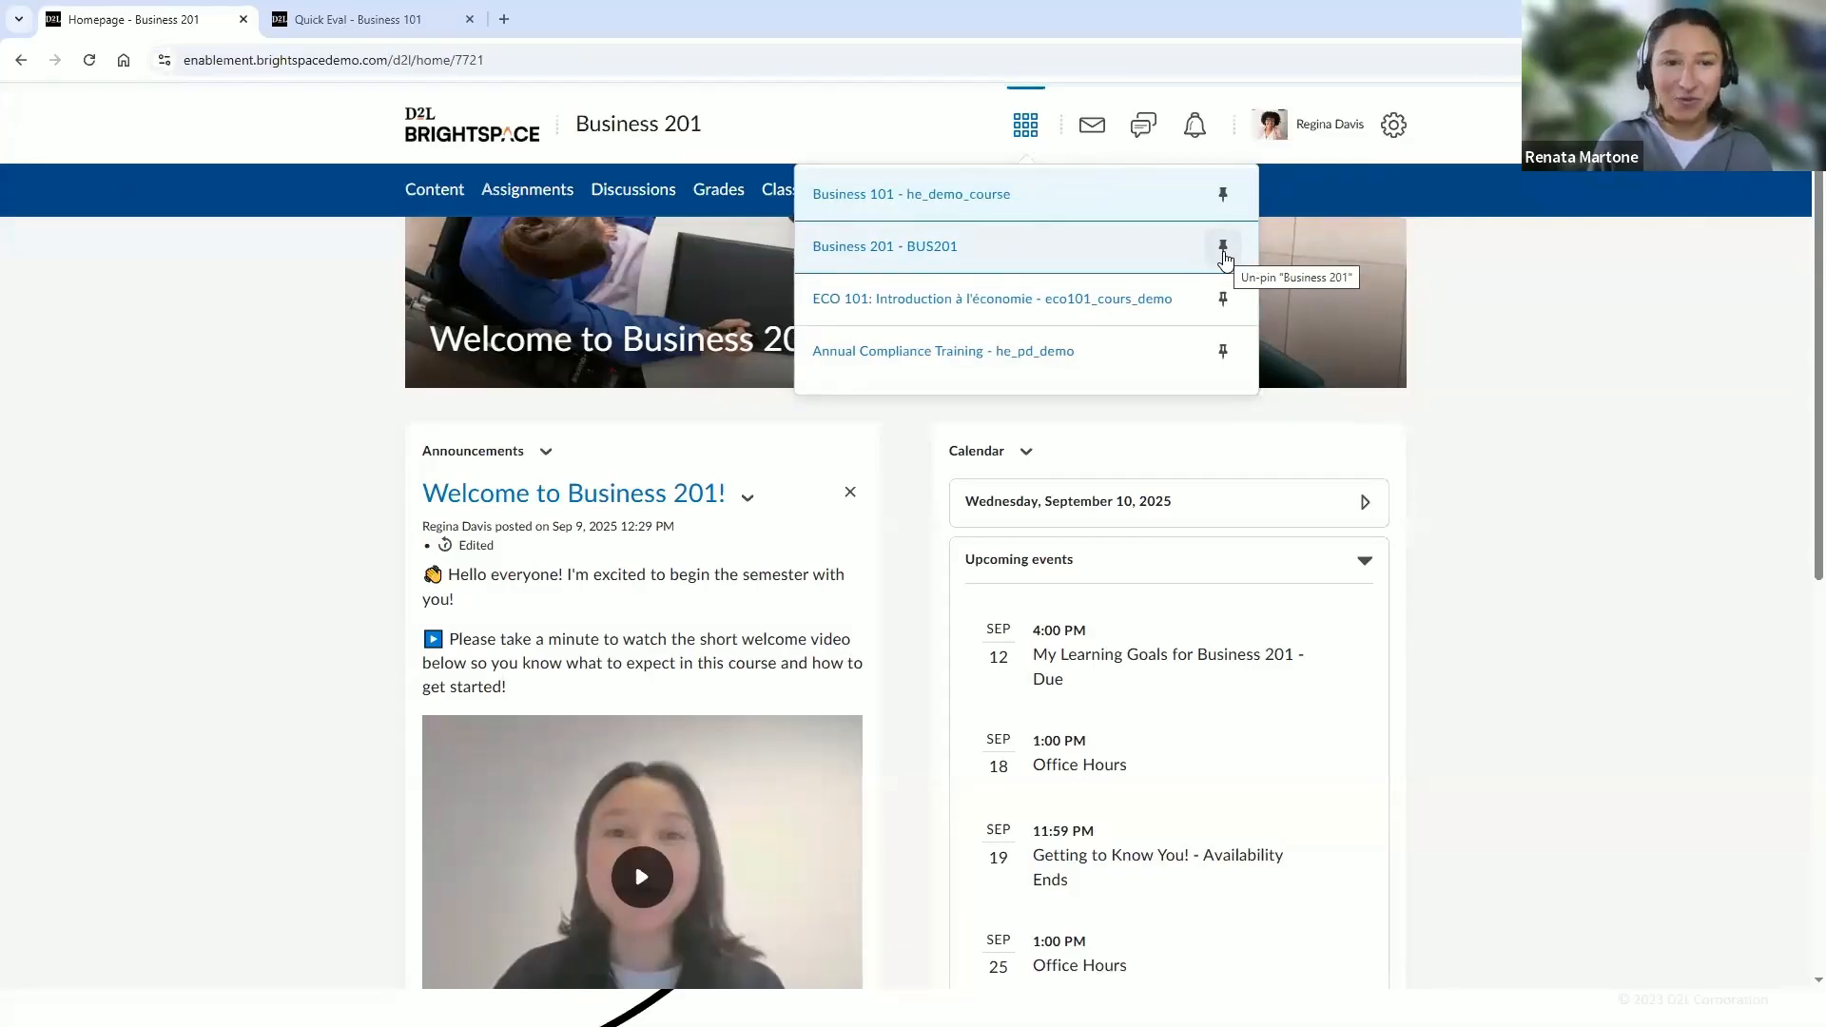
pyautogui.click(1618, 302)
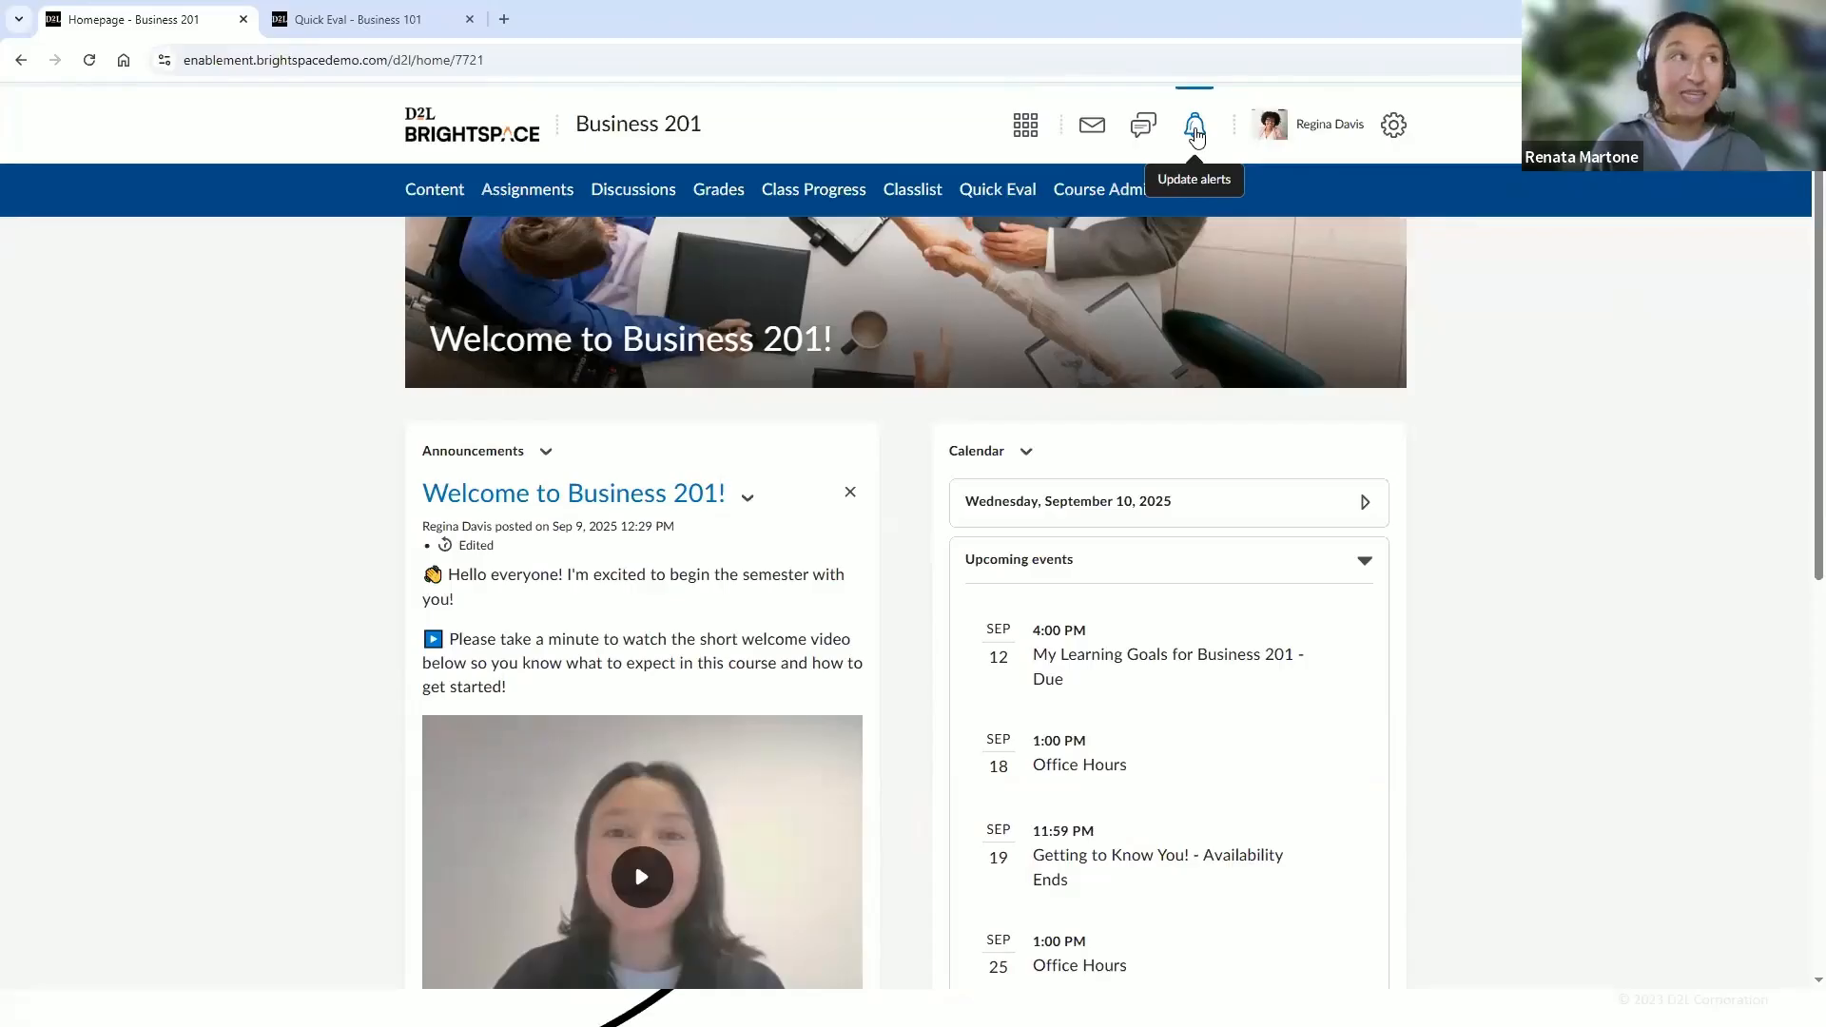
# Open the personal notification settings and review the available instant notification options
pyautogui.click(1306, 141)
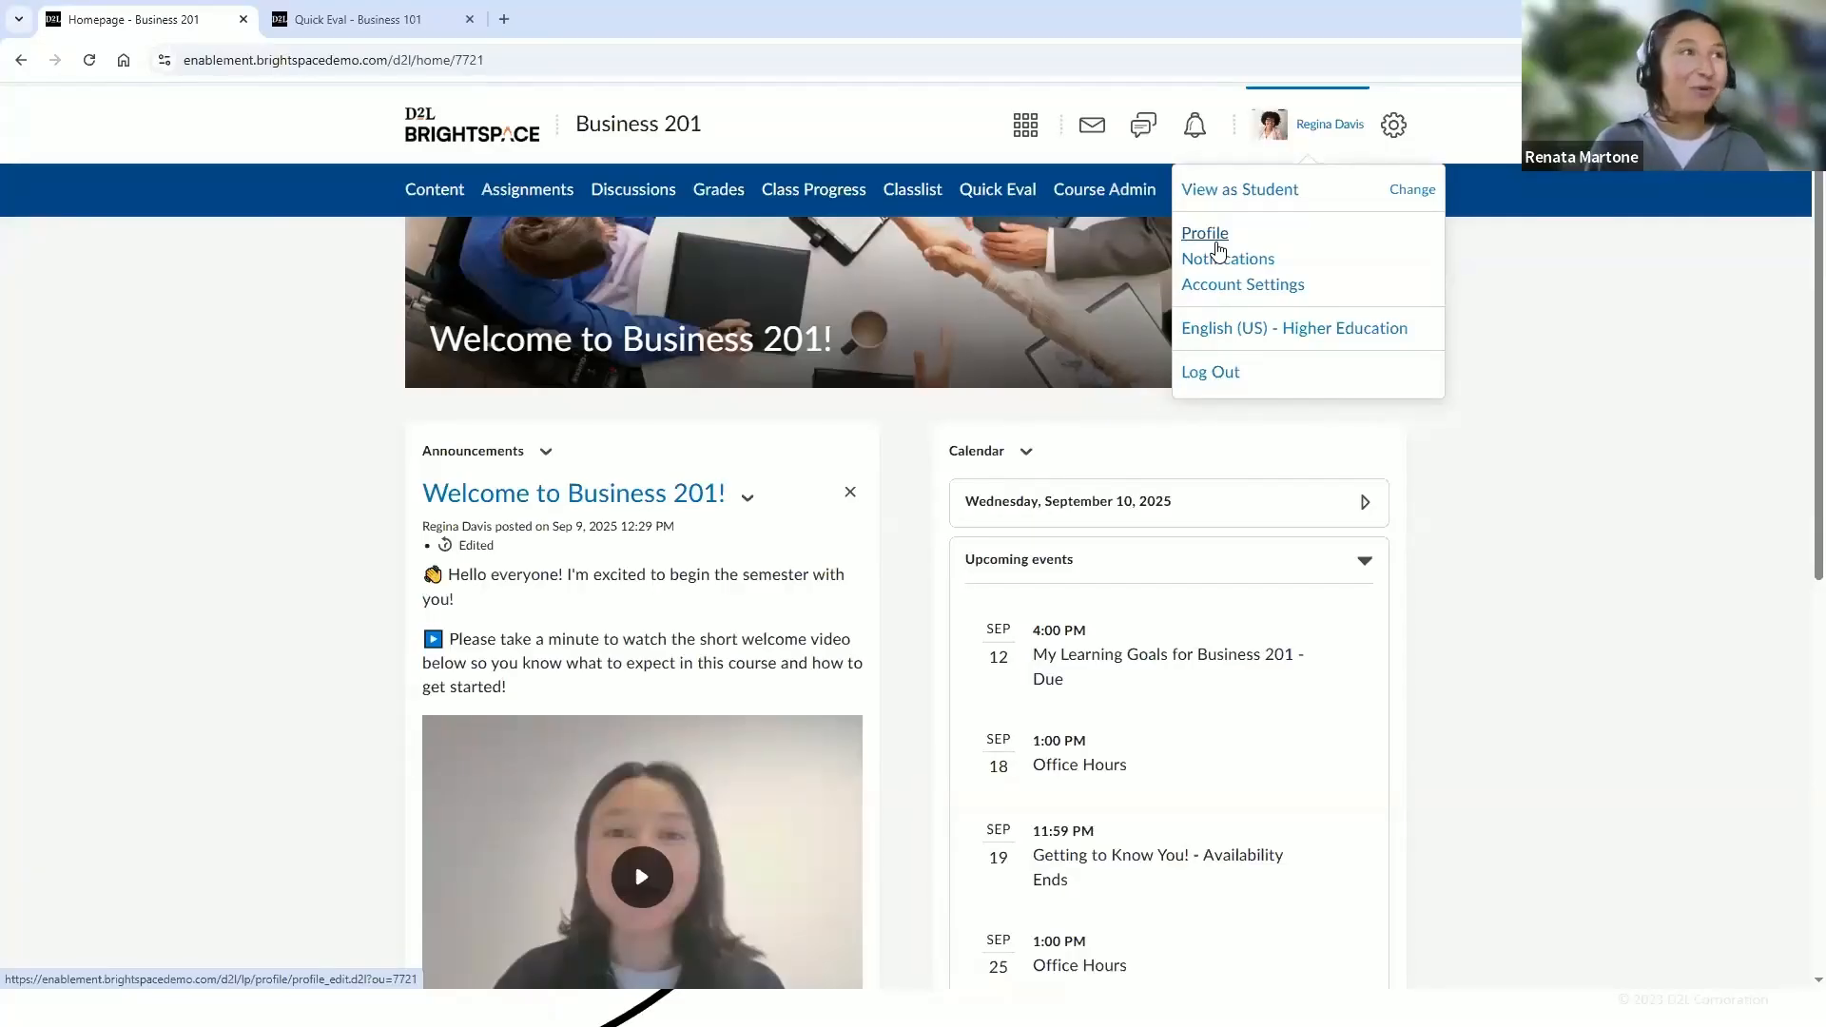
pyautogui.click(1216, 268)
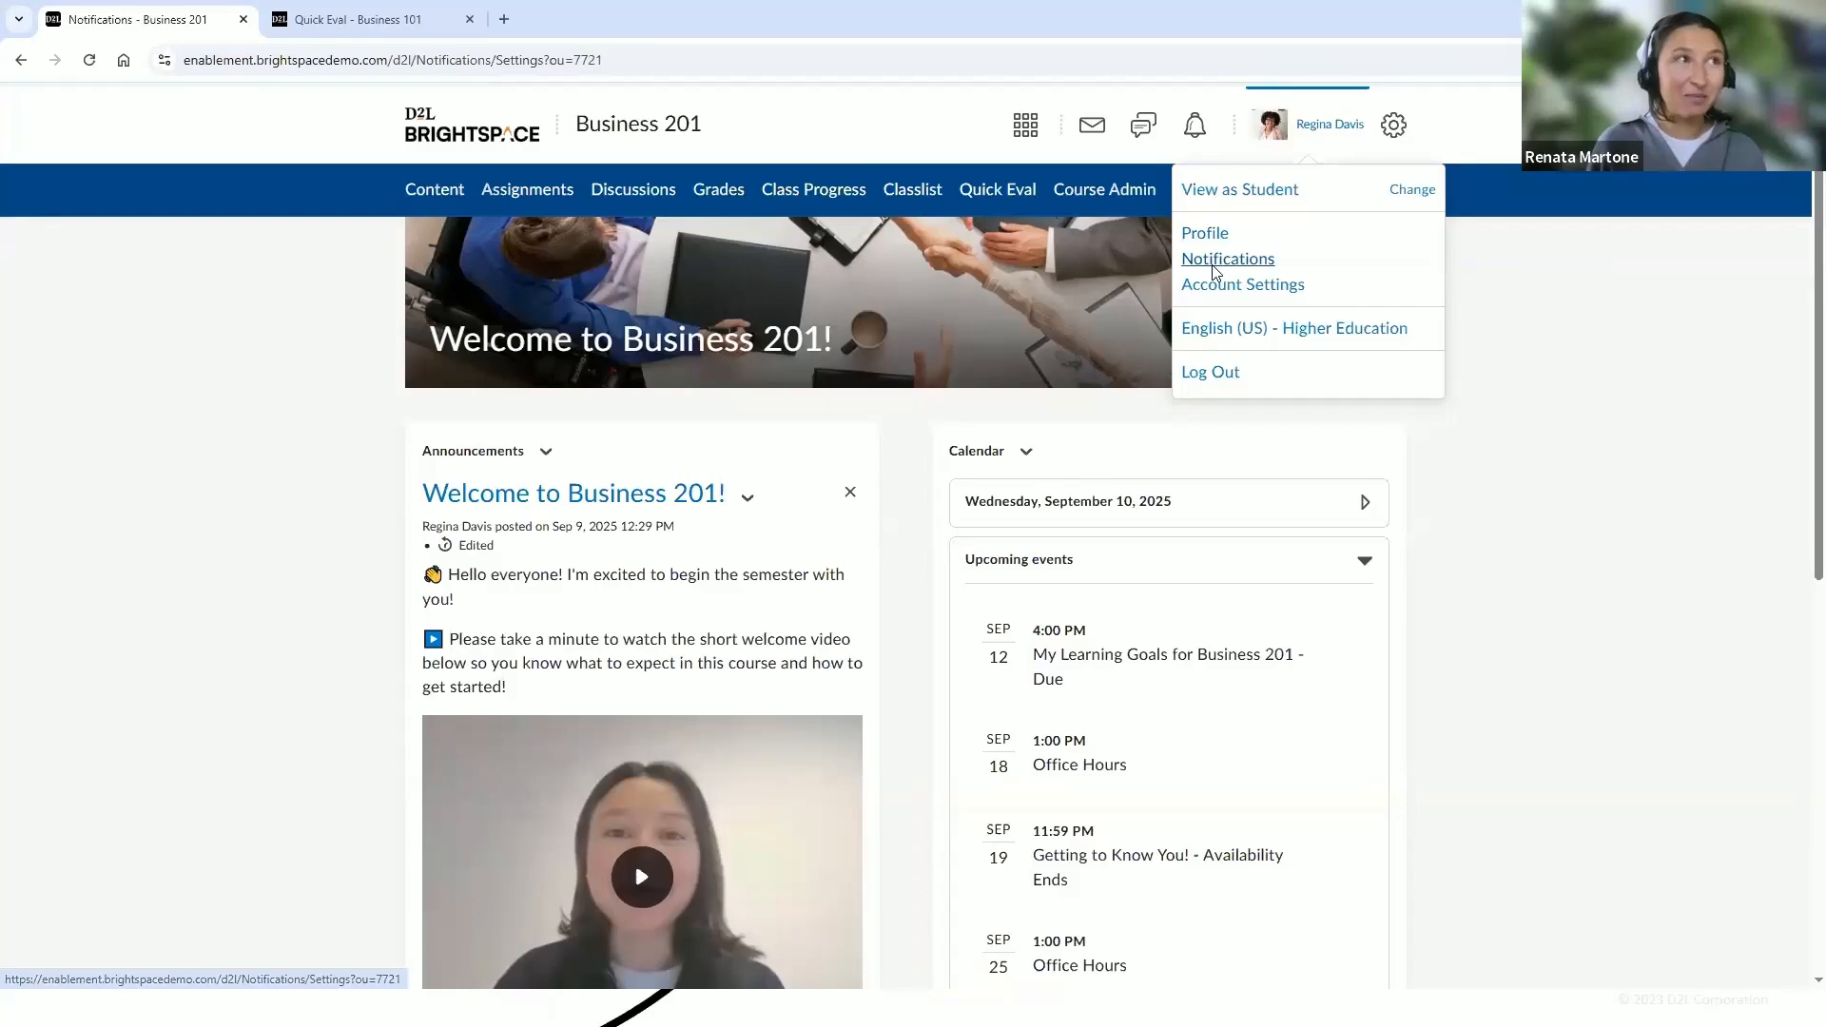
pyautogui.scroll(-2, 1514, 391)
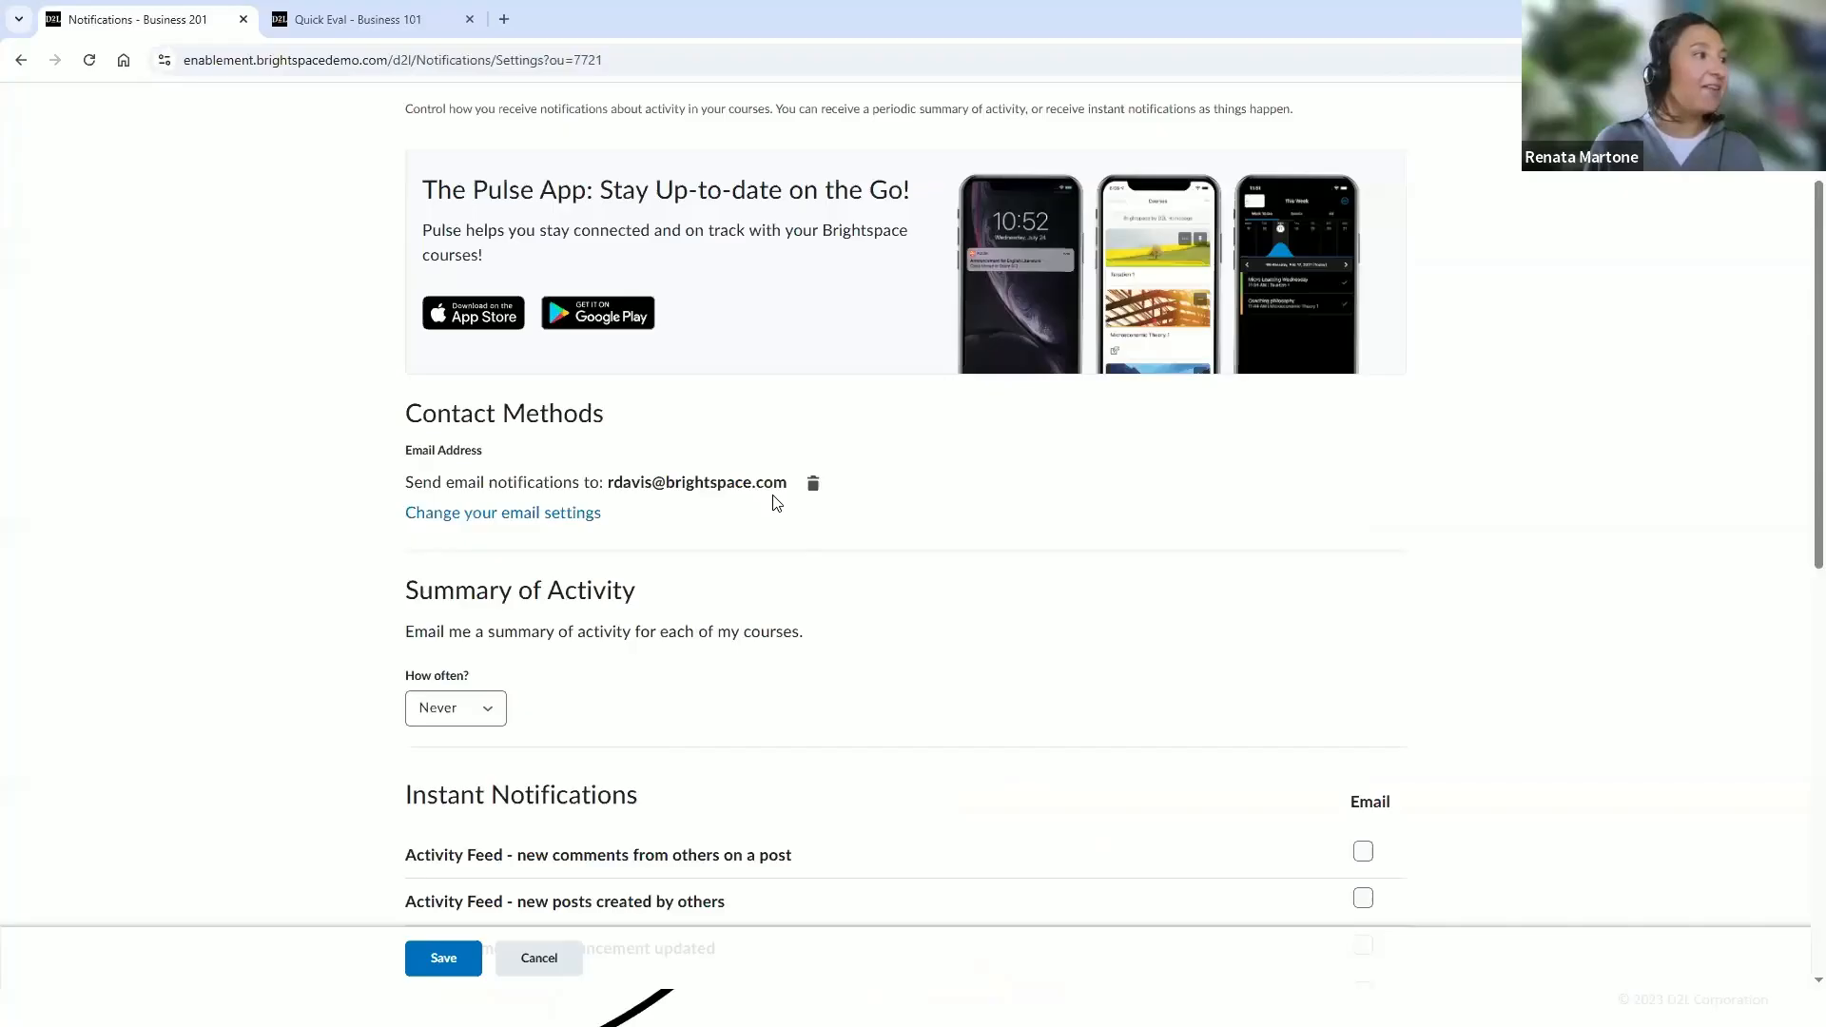
pyautogui.scroll(-5, 777, 502)
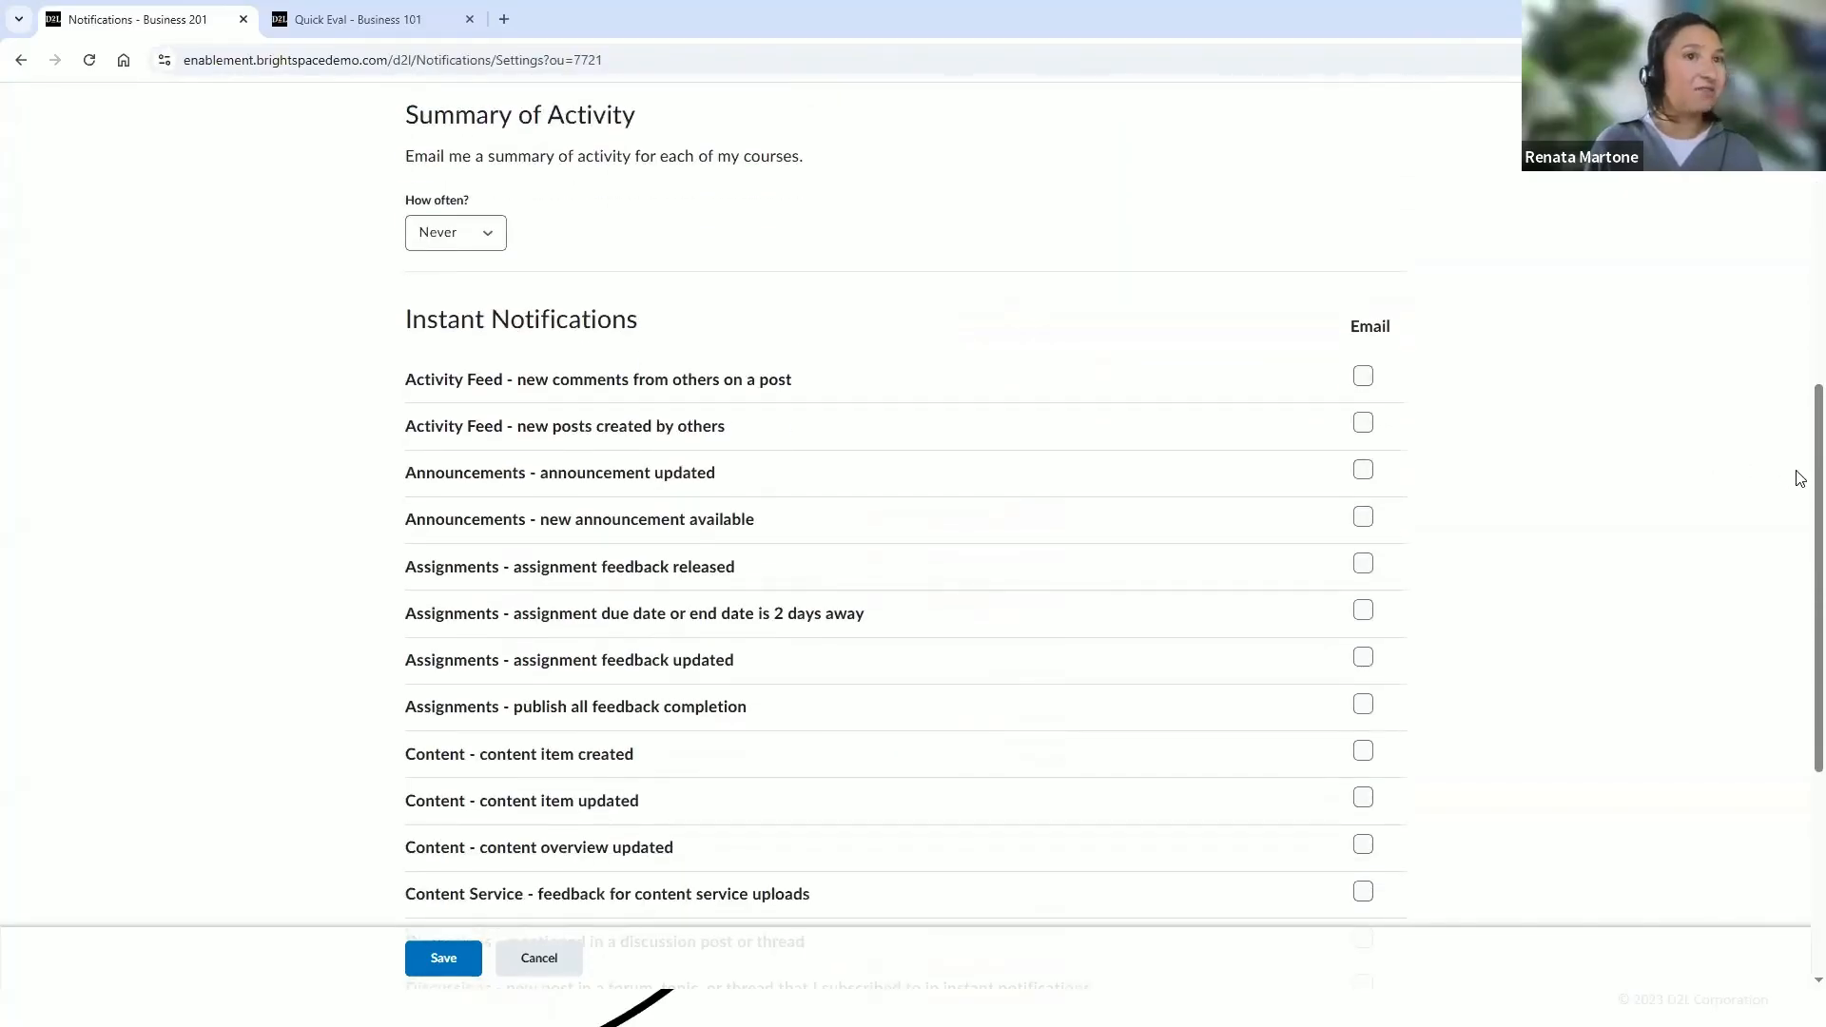
pyautogui.scroll(-1, 1799, 490)
pyautogui.scroll(-1, 1799, 494)
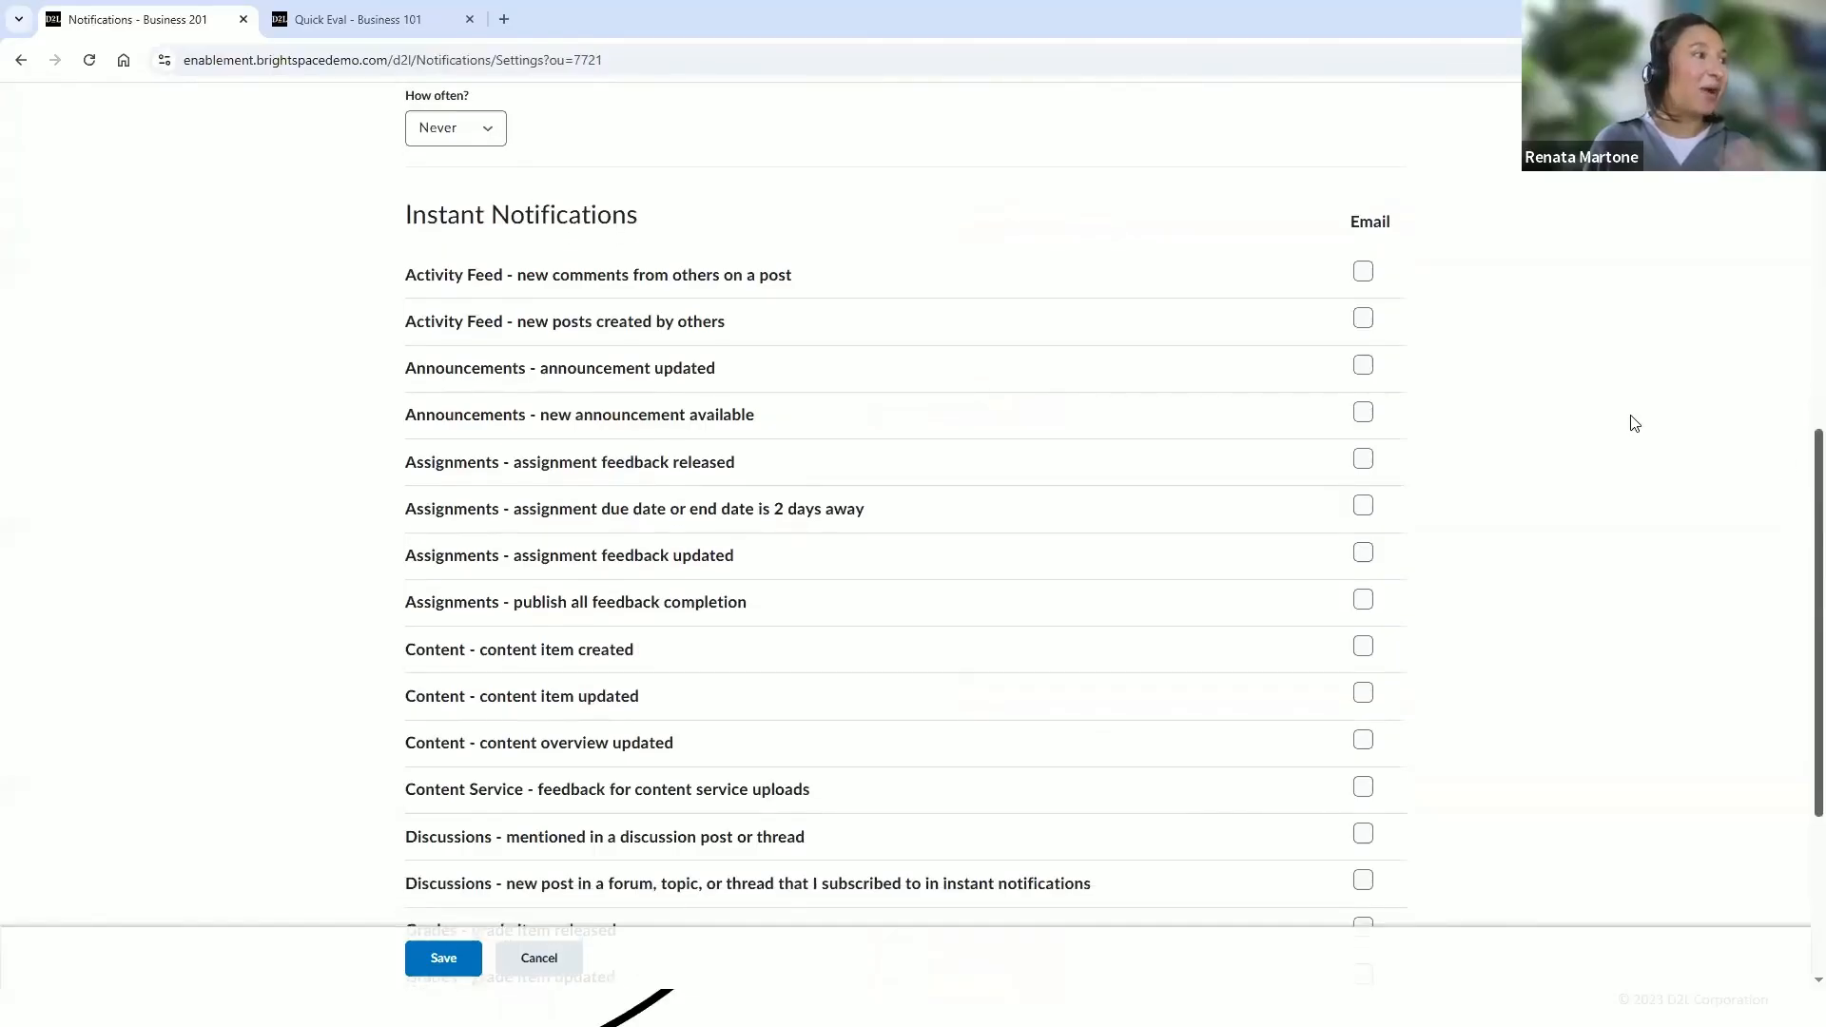
pyautogui.scroll(-1, 1799, 495)
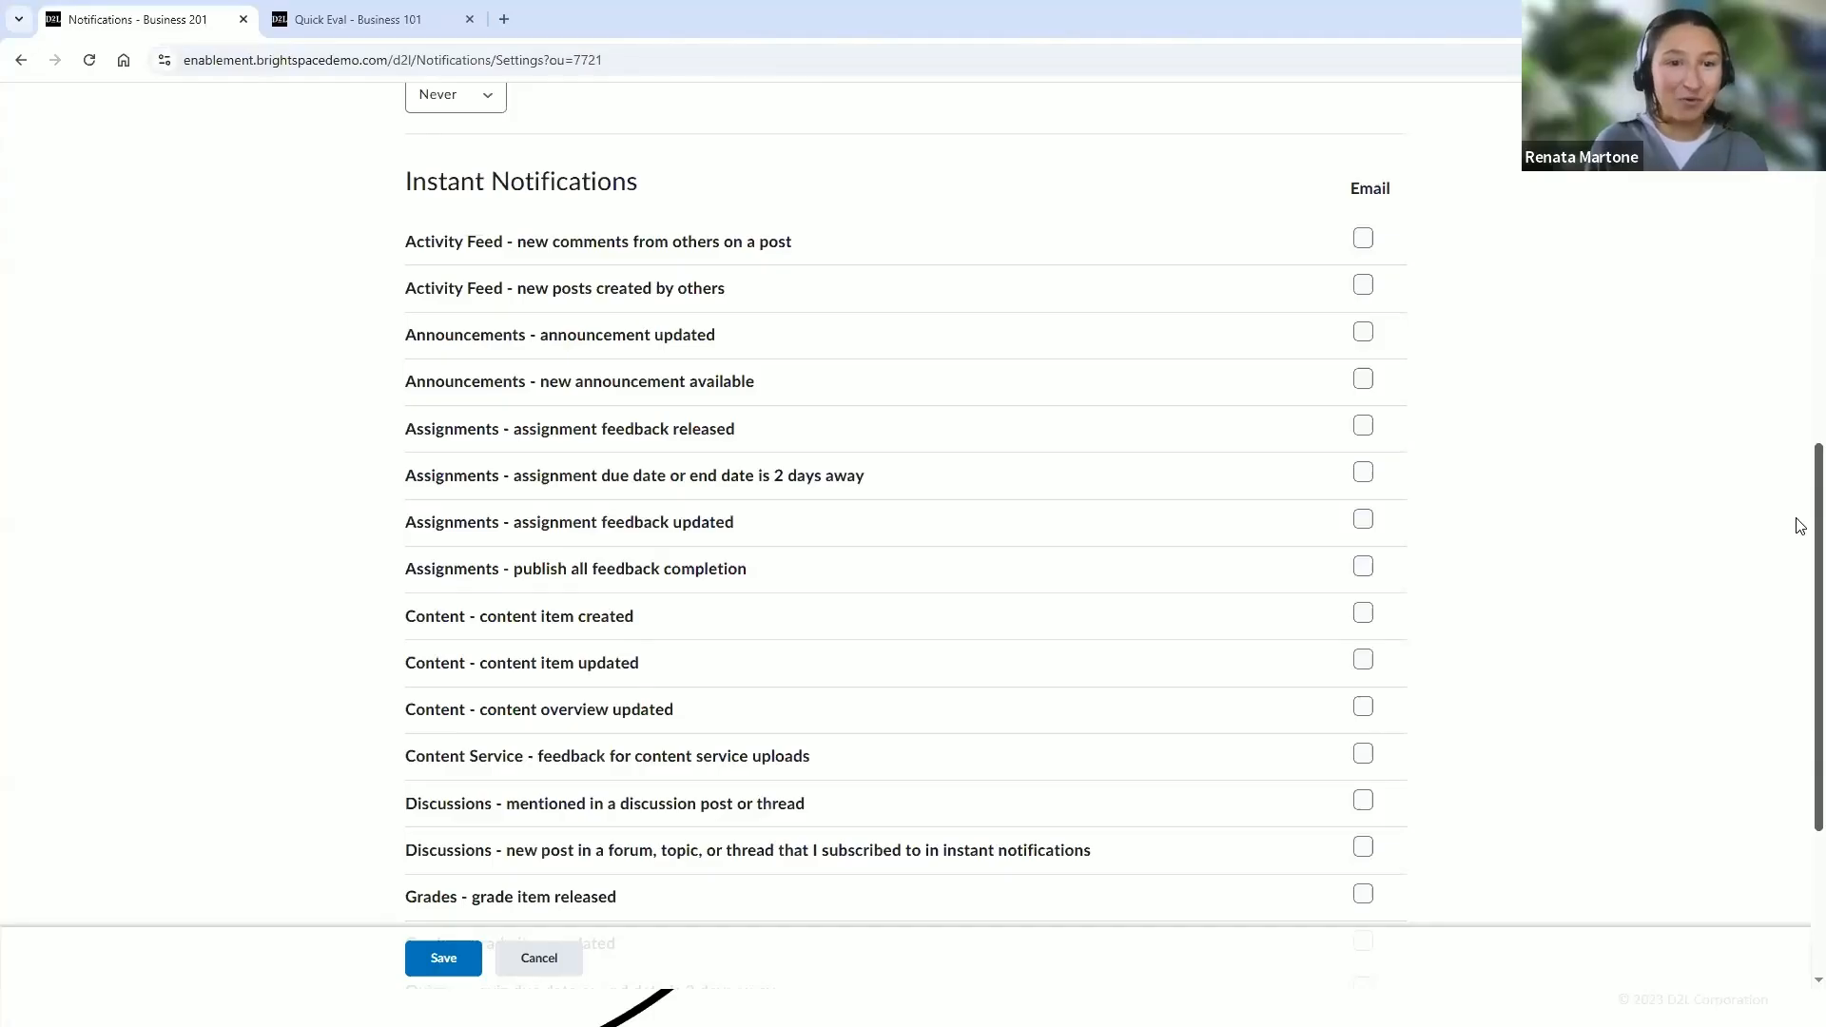
pyautogui.scroll(7, 1797, 501)
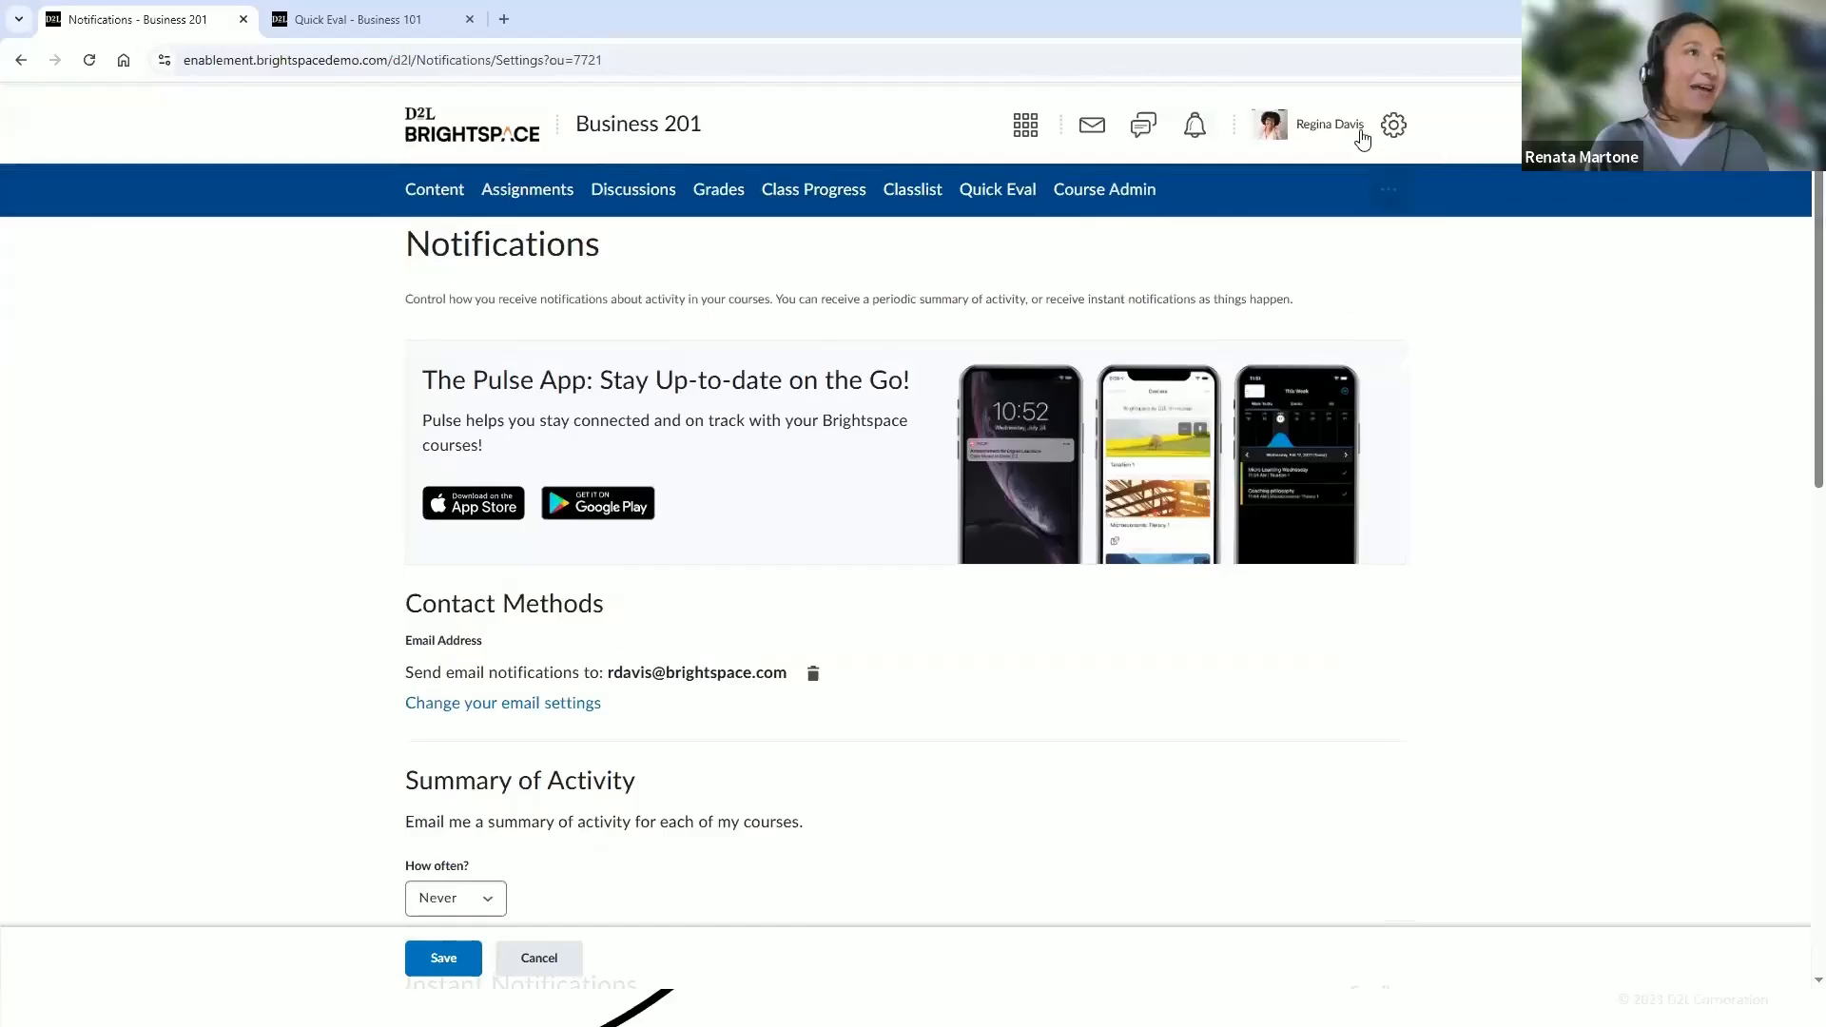
# Open the preferred language dialog and close it without choosing a language
pyautogui.click(1348, 133)
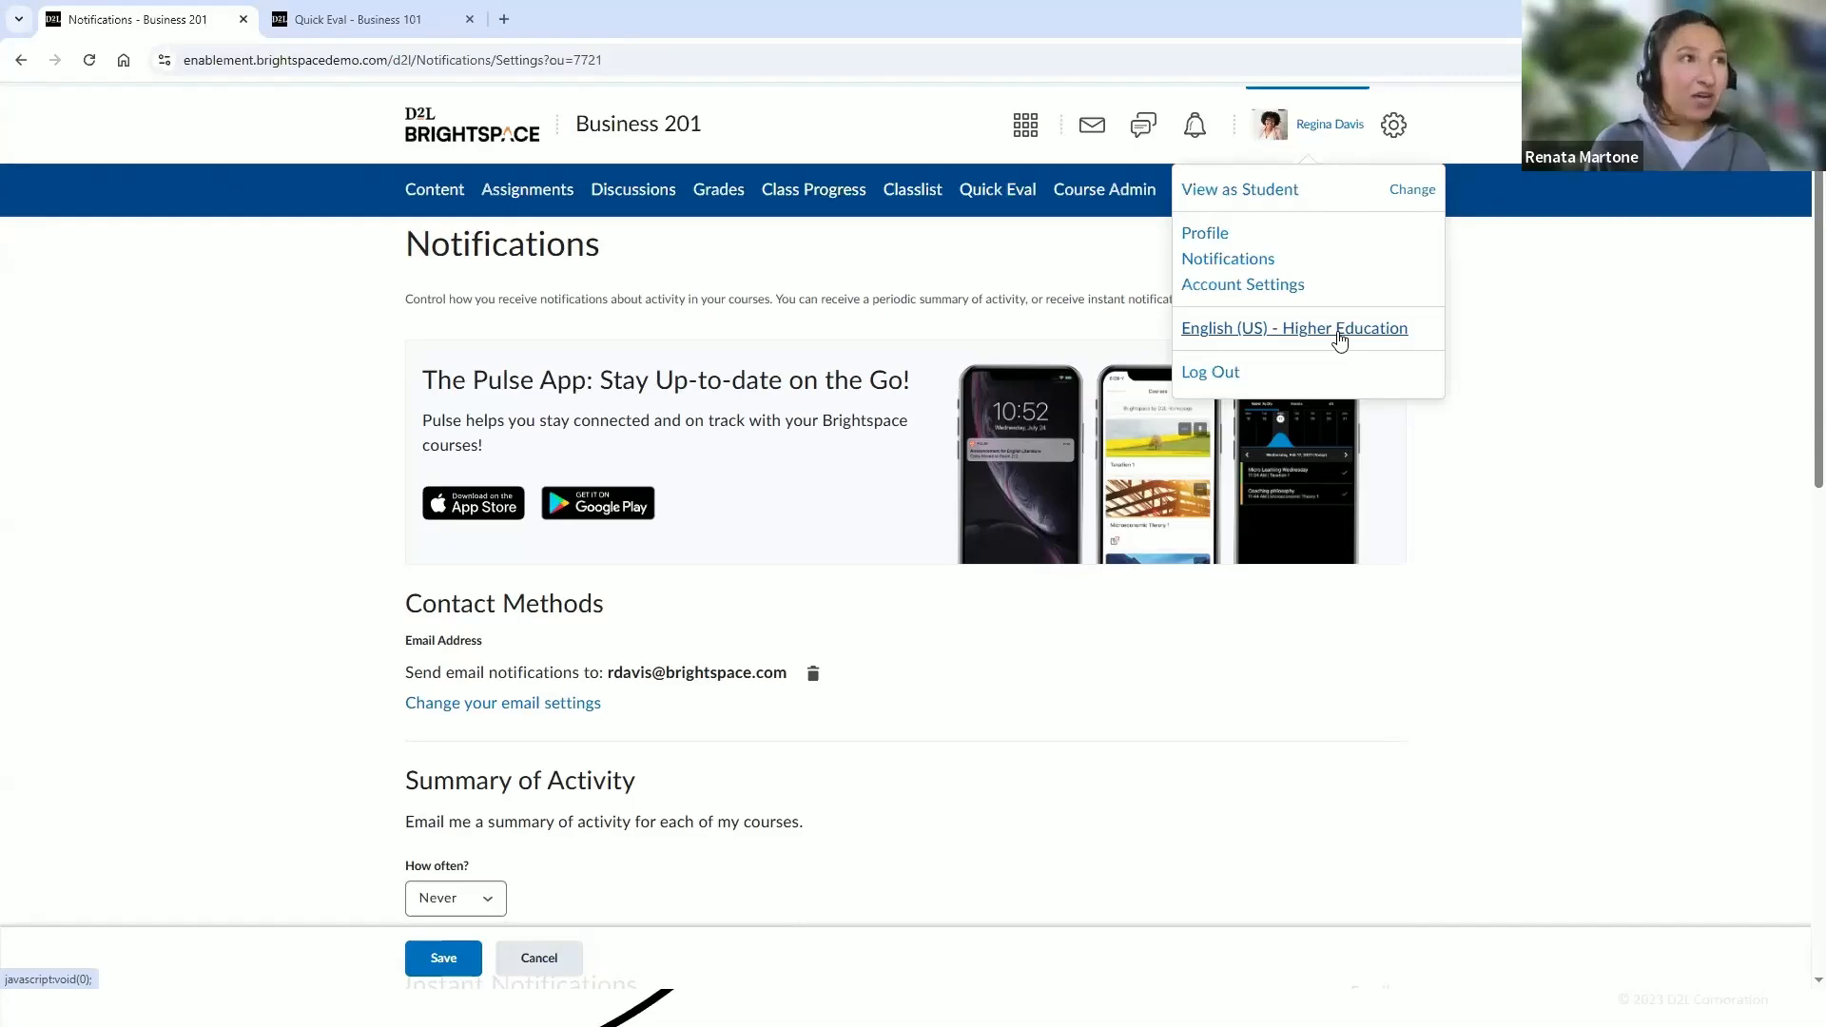
pyautogui.click(1339, 333)
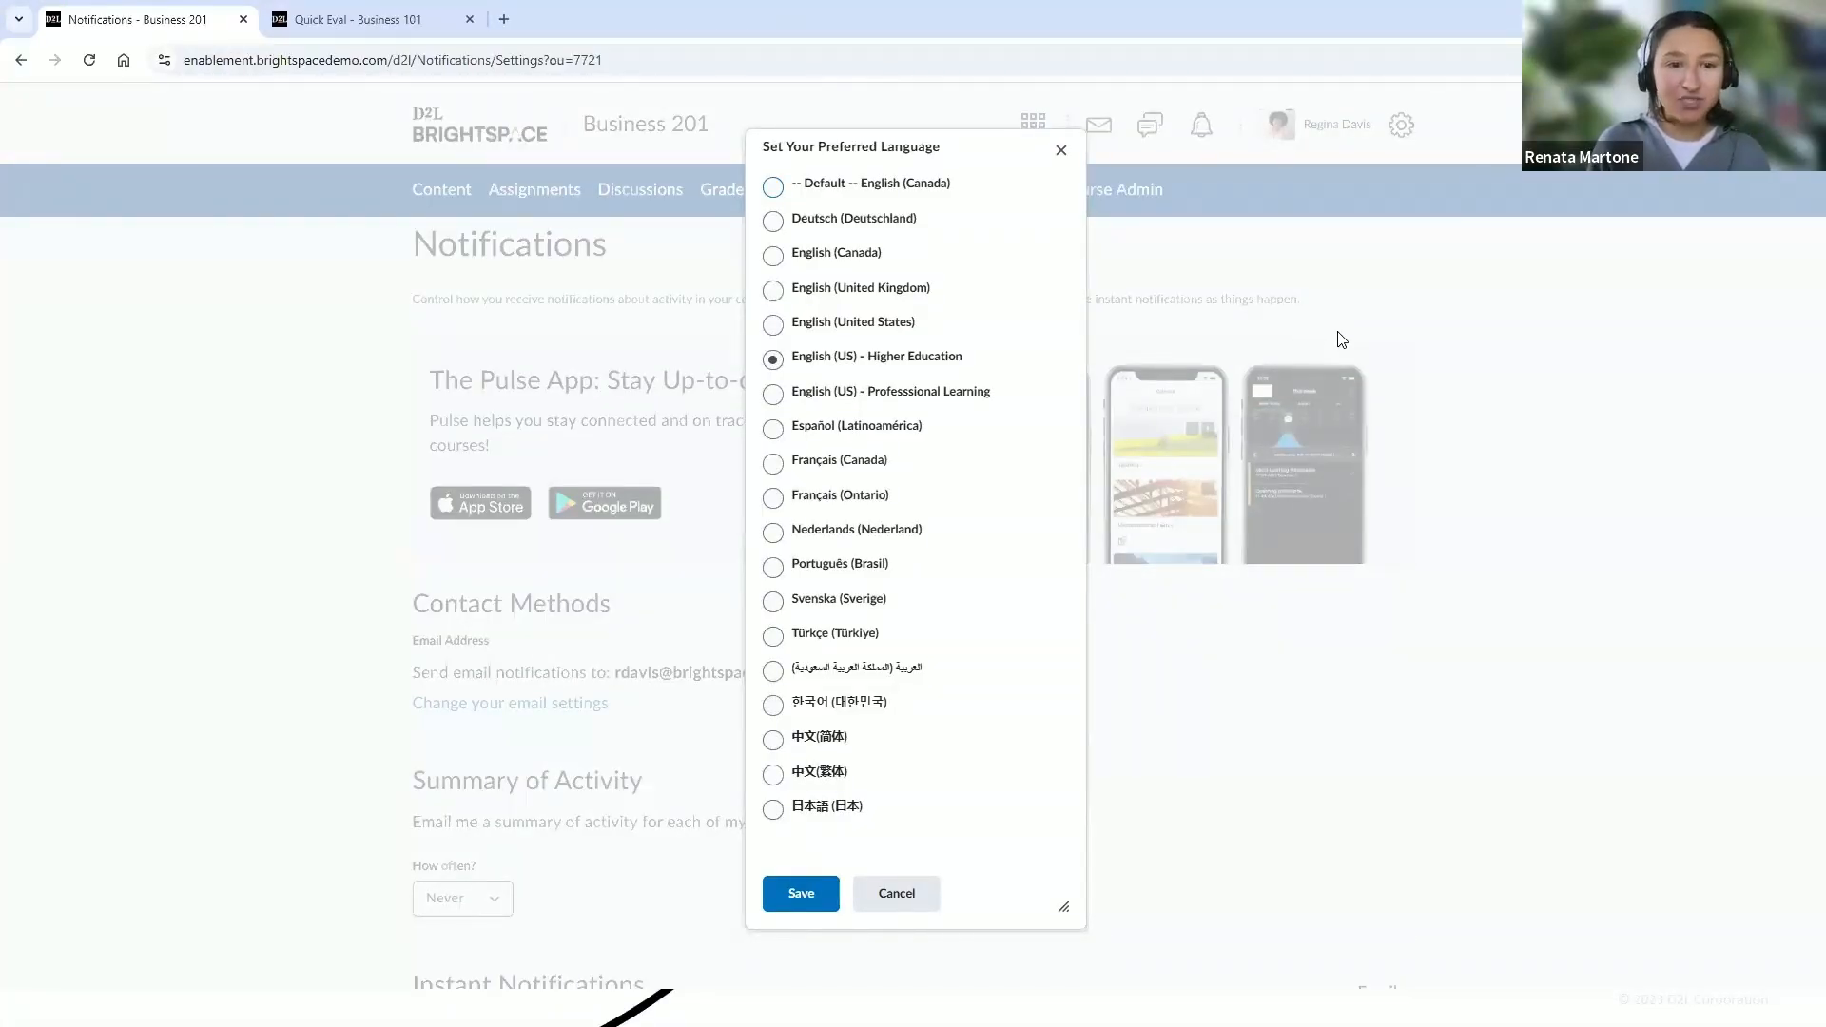
pyautogui.click(1061, 150)
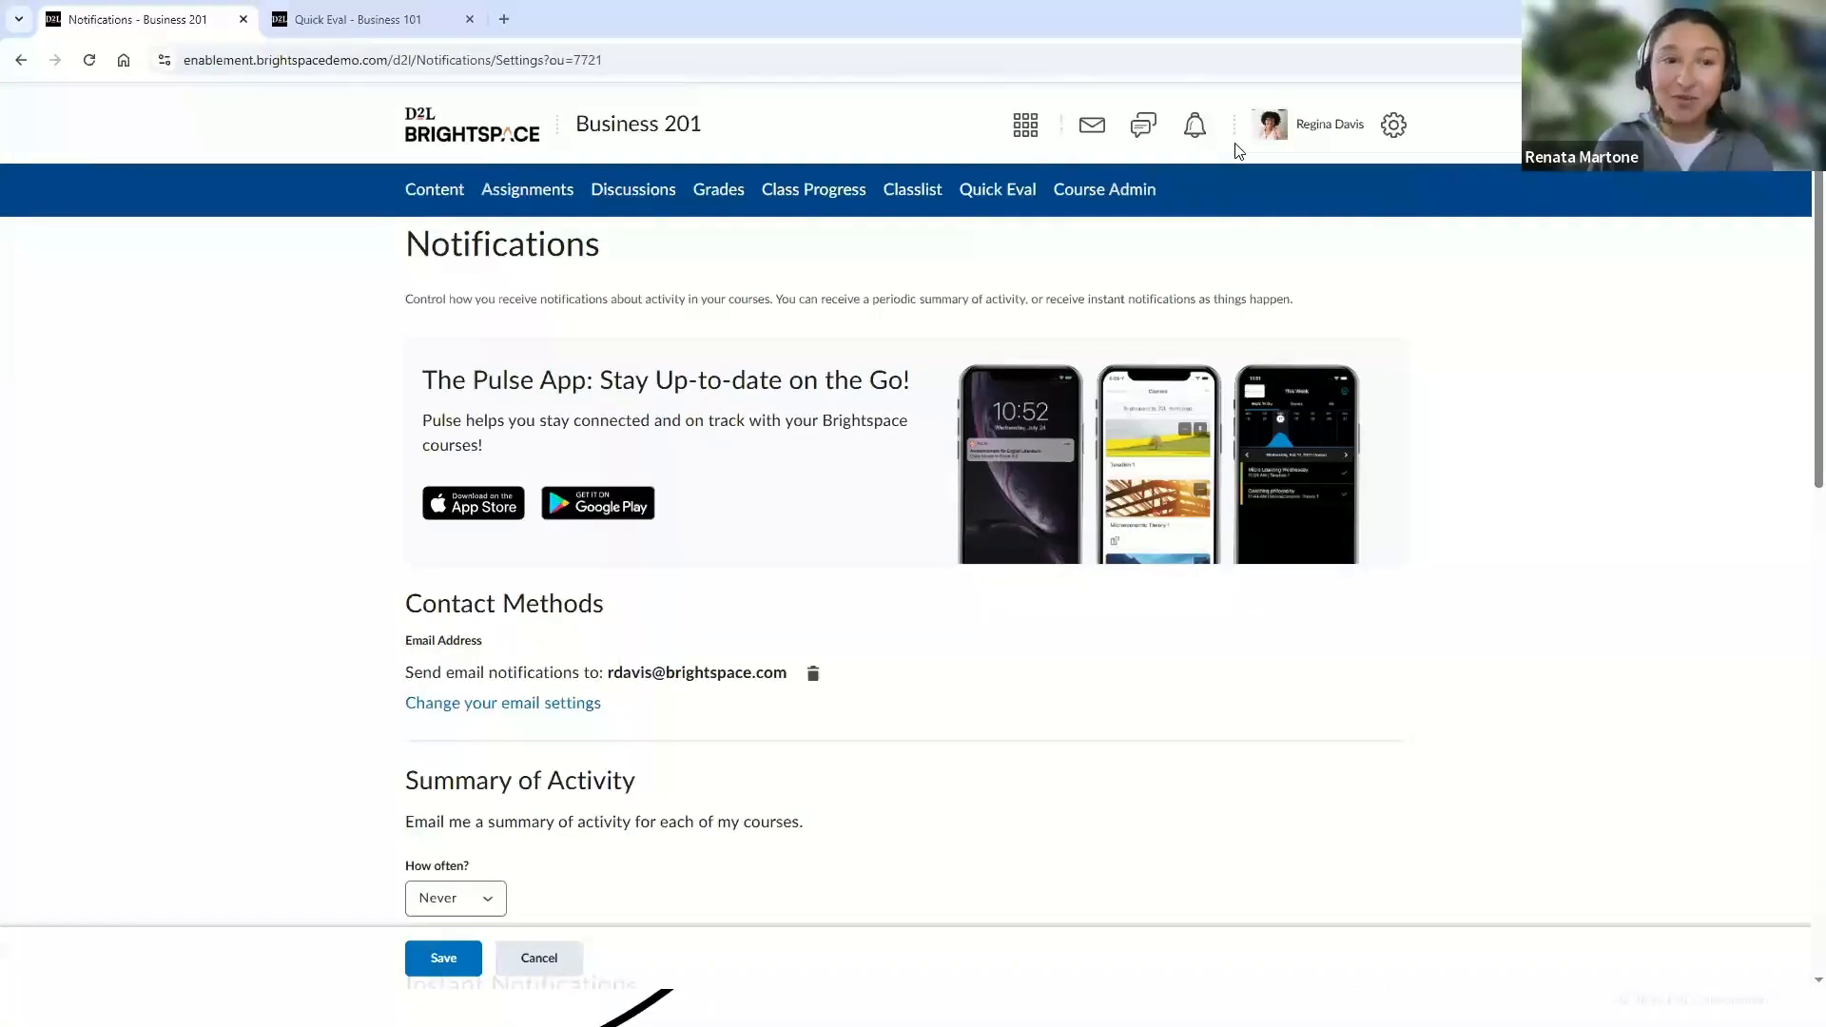
# Return to the Business 201 homepage and switch to viewing the course as a student
pyautogui.click(658, 127)
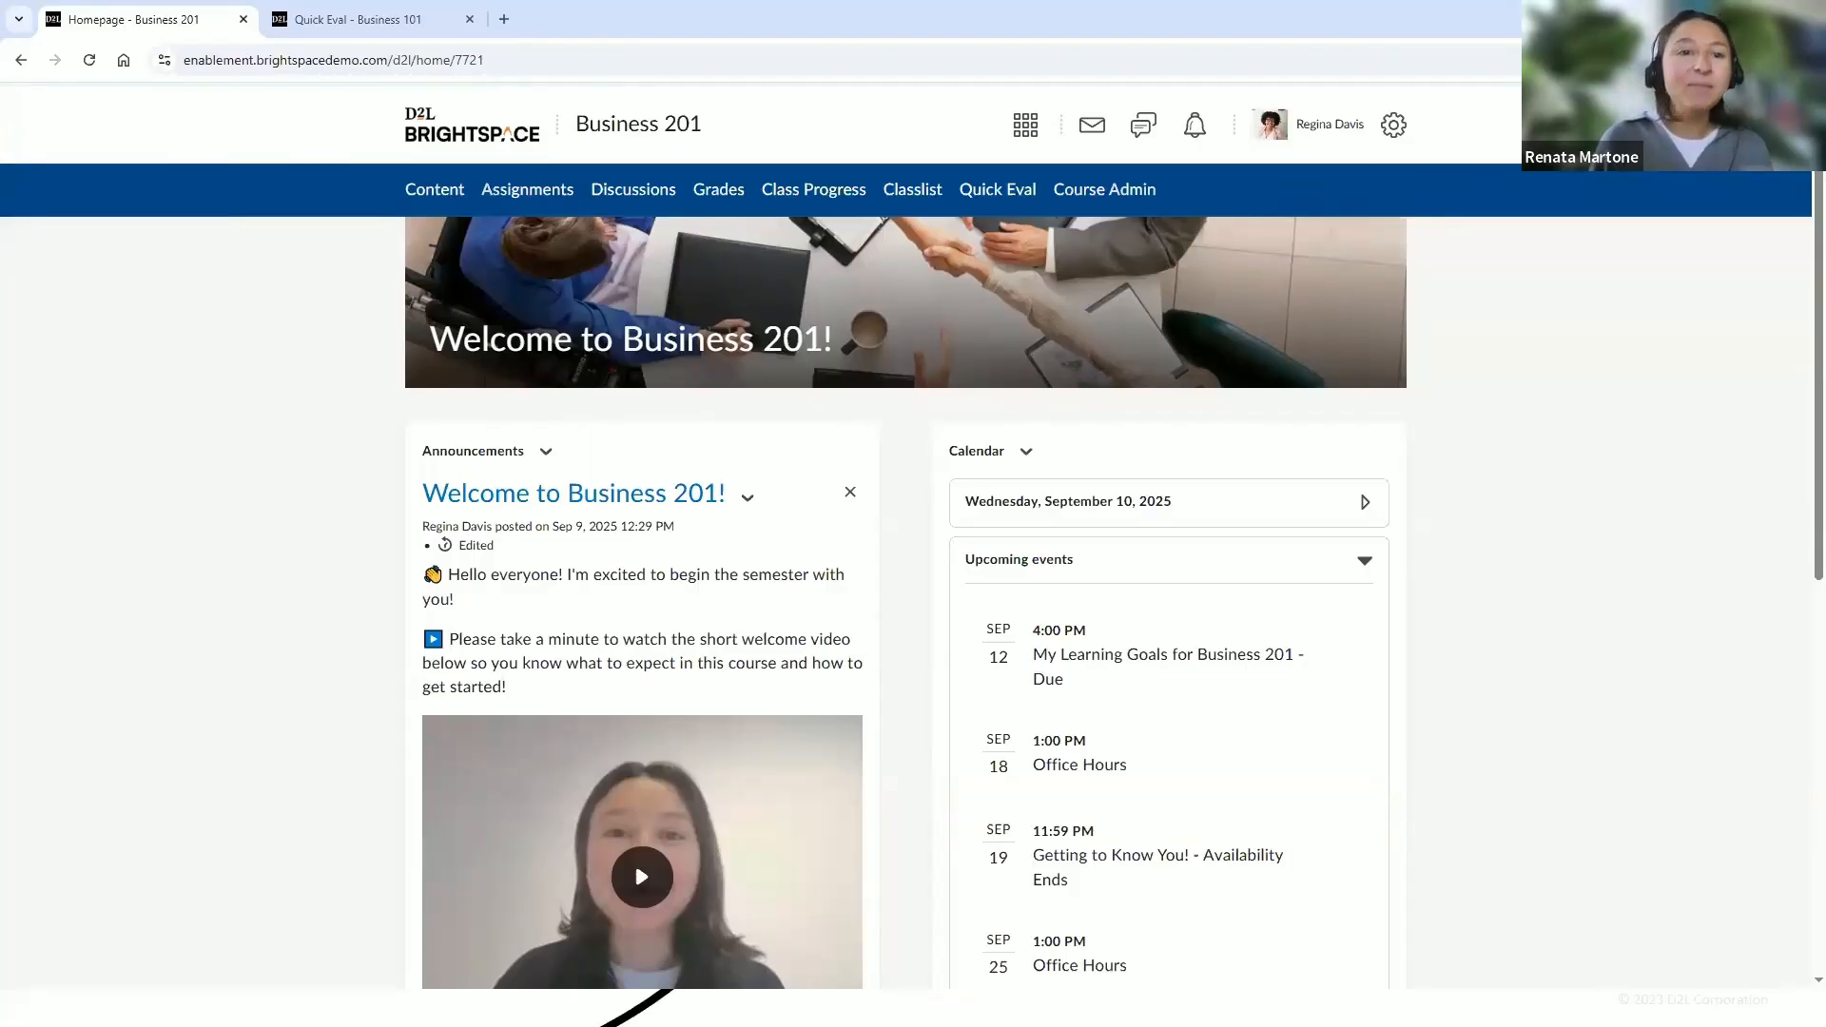
pyautogui.moveTo(1268, 185)
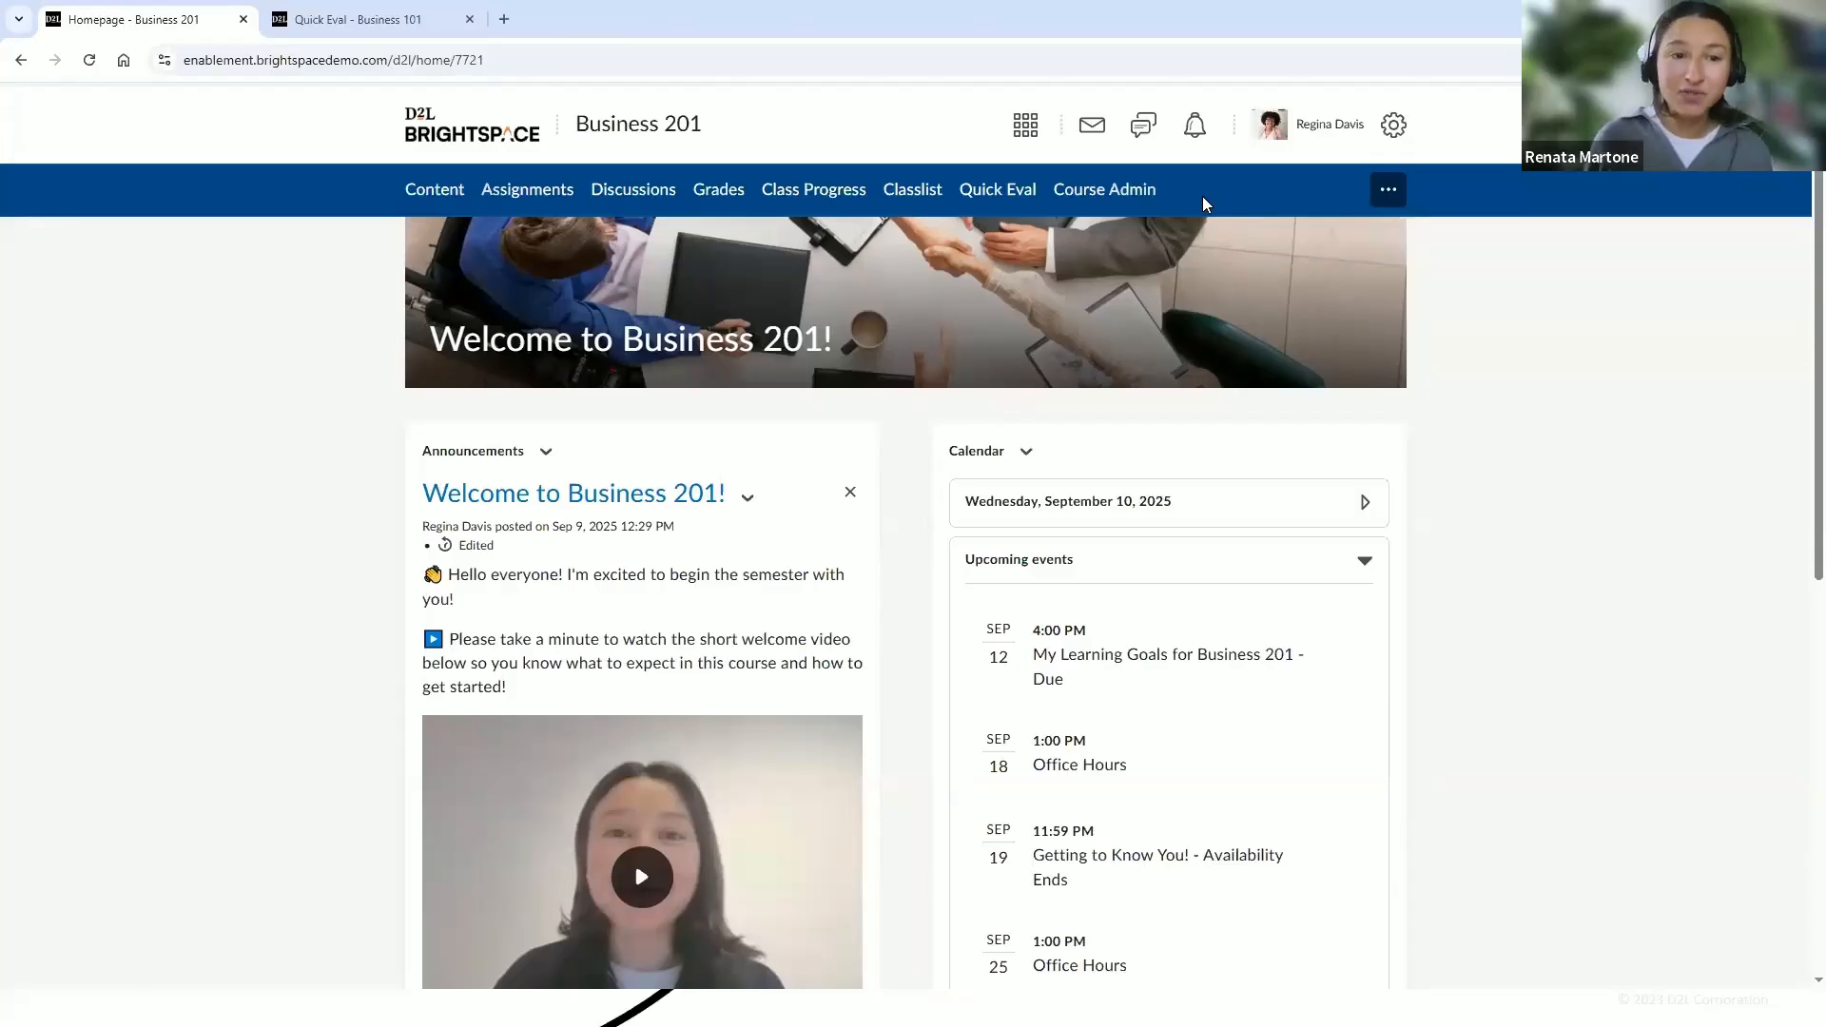
pyautogui.click(1309, 128)
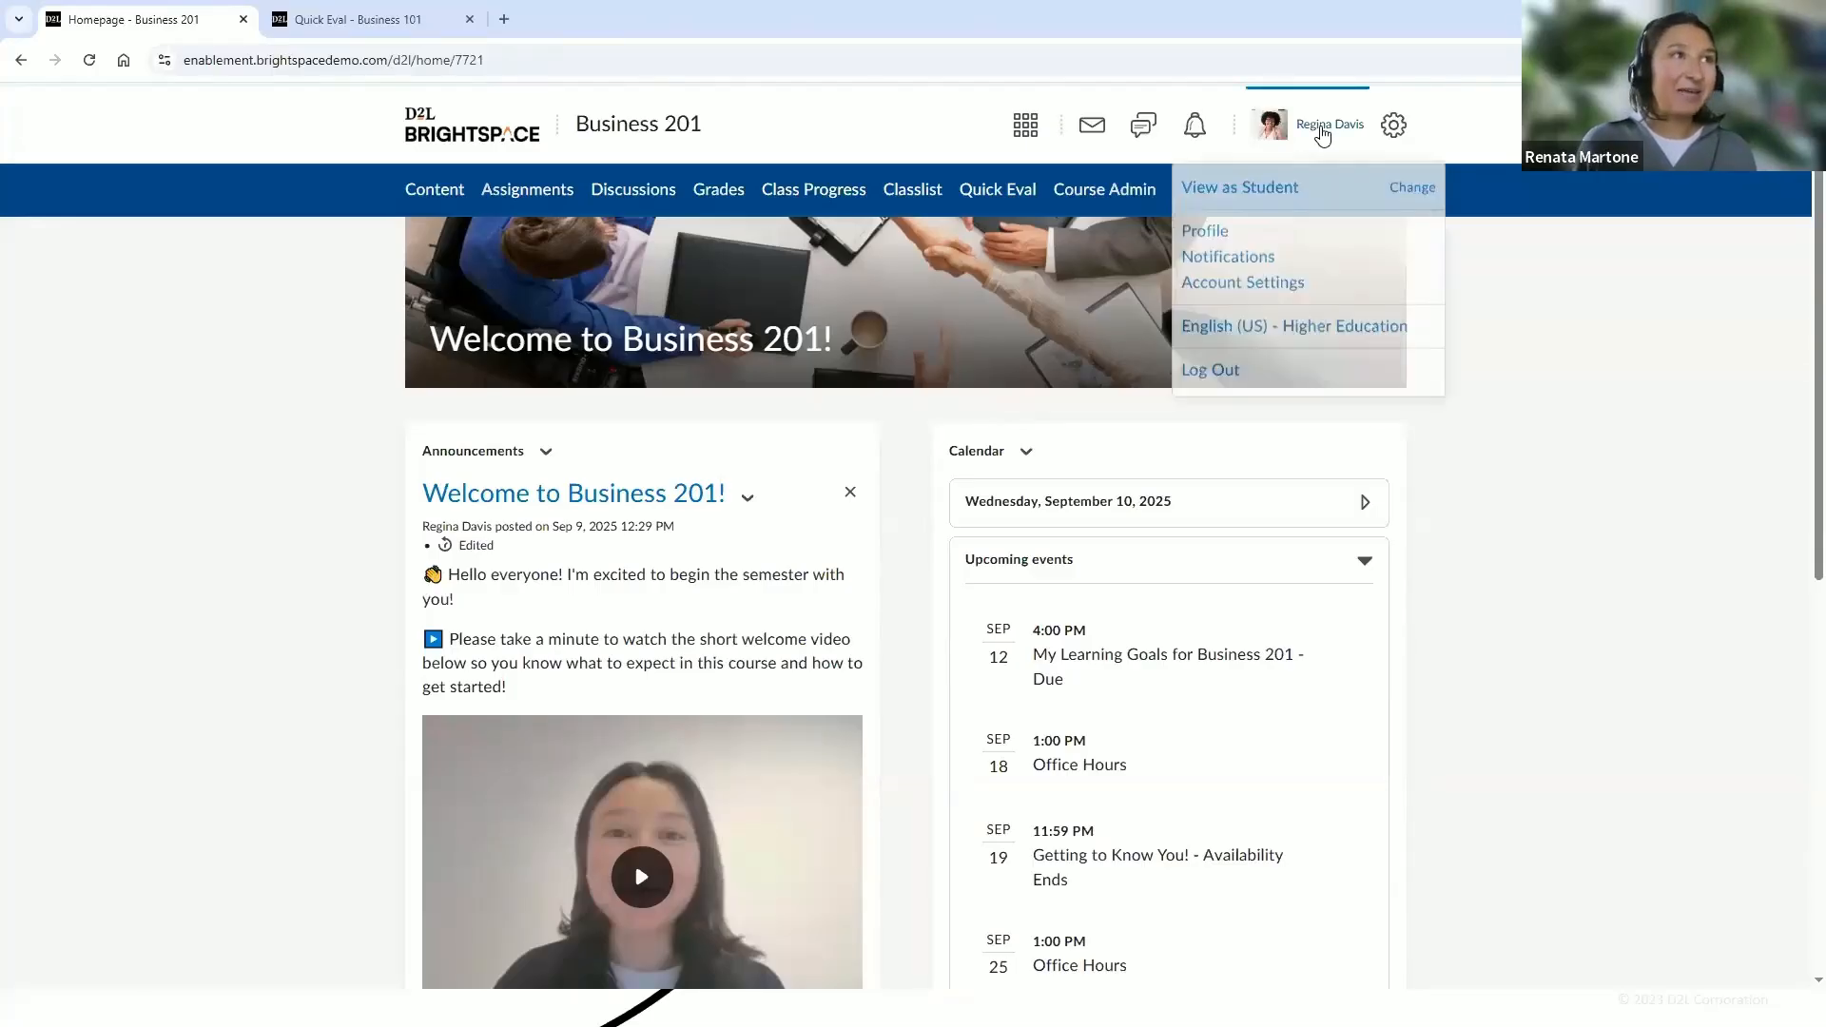
pyautogui.click(1278, 190)
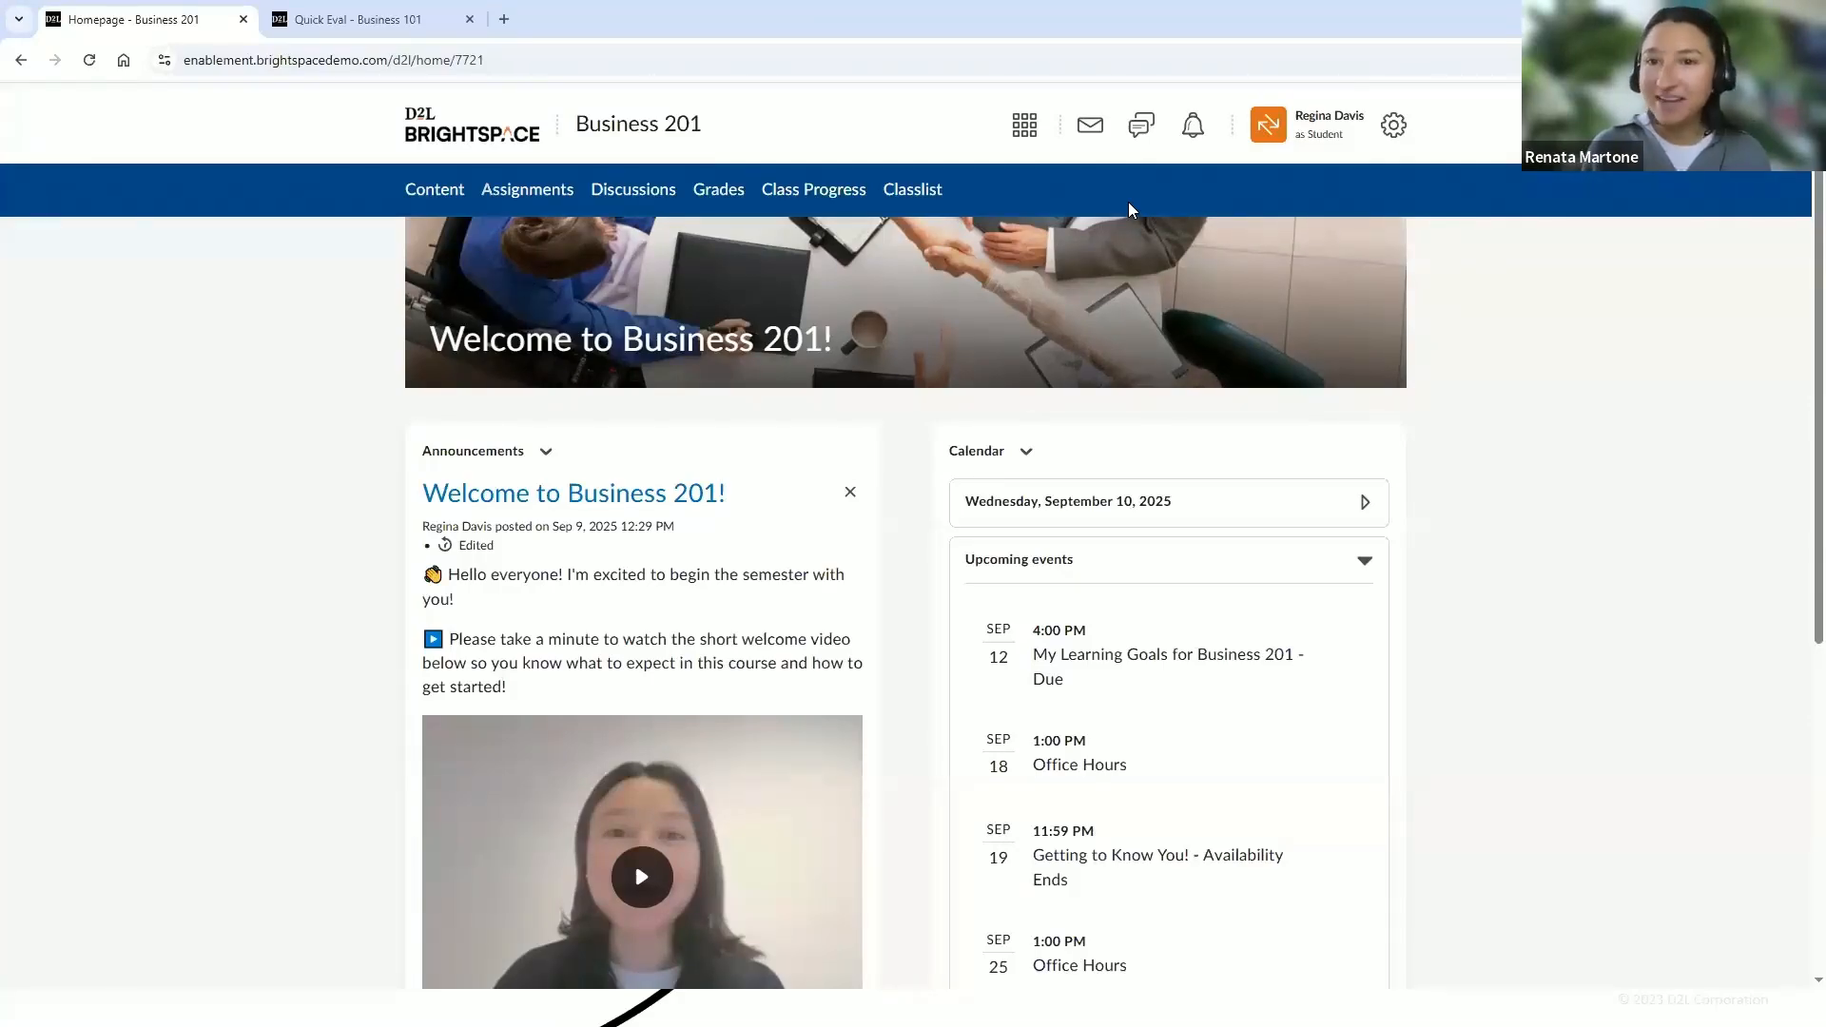
# Leave the student view to return to the instructor role
pyautogui.click(1306, 130)
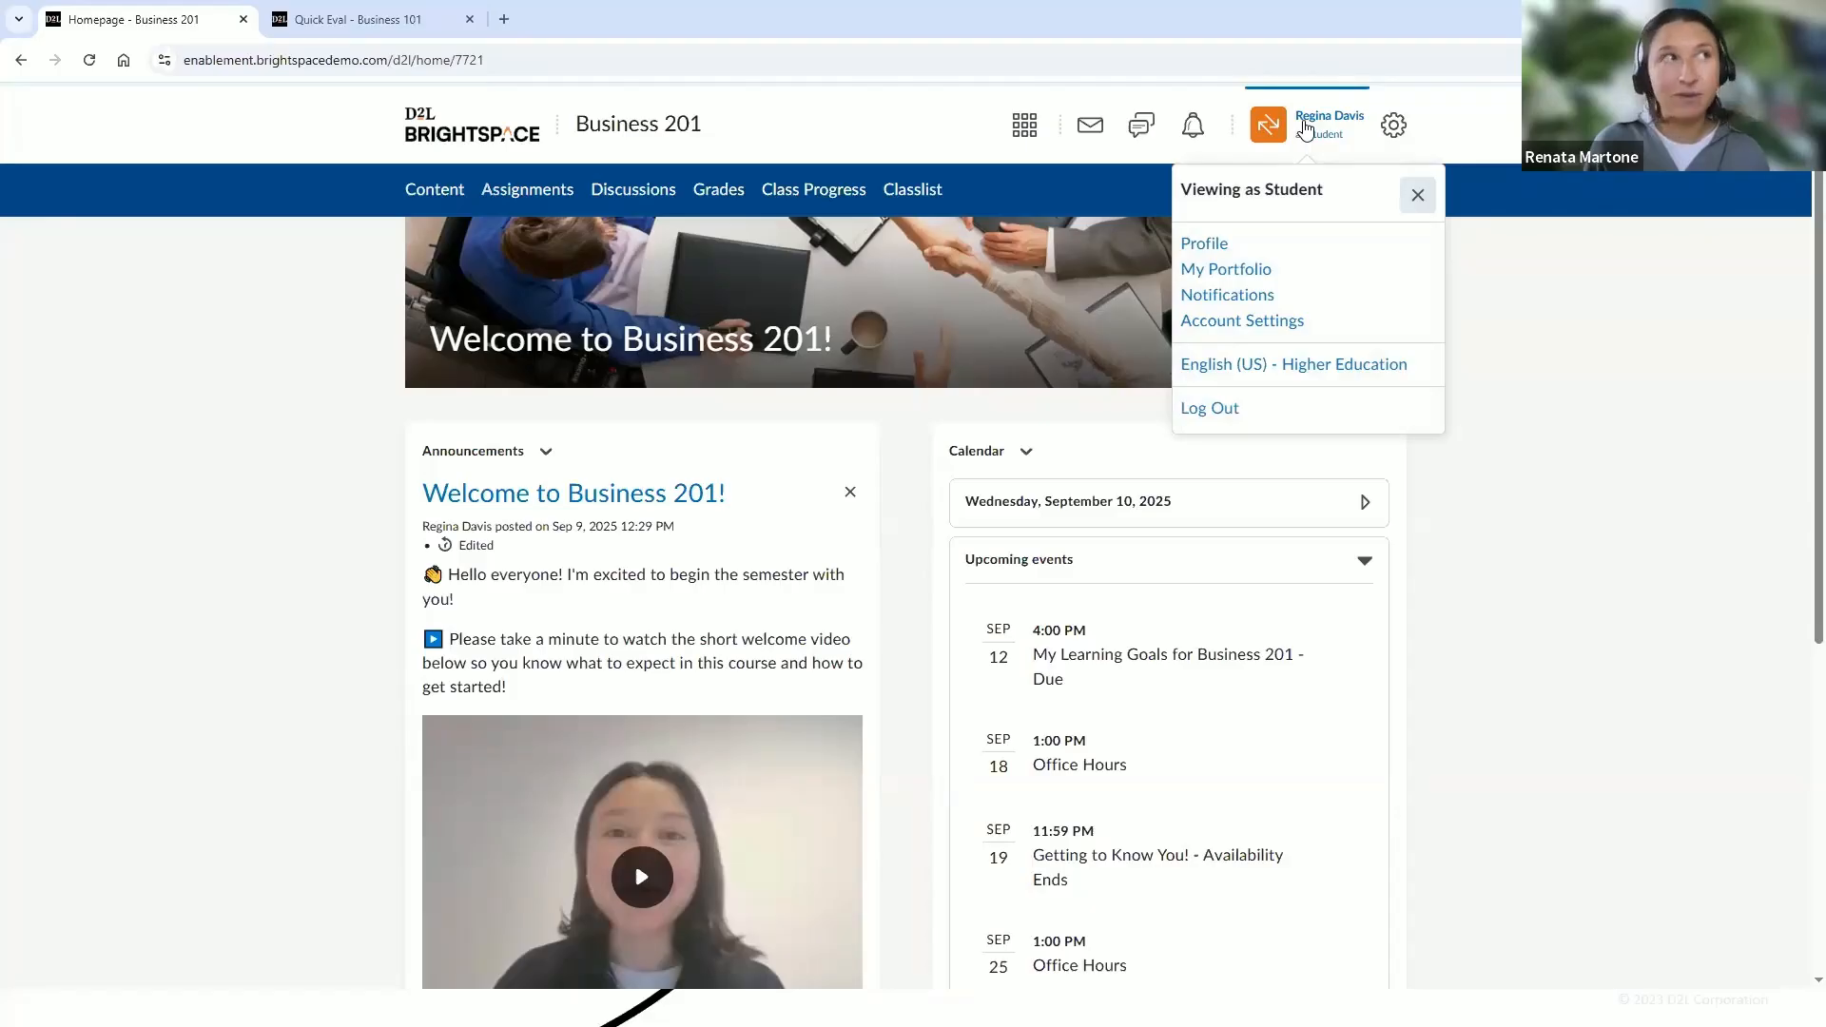
pyautogui.click(1418, 195)
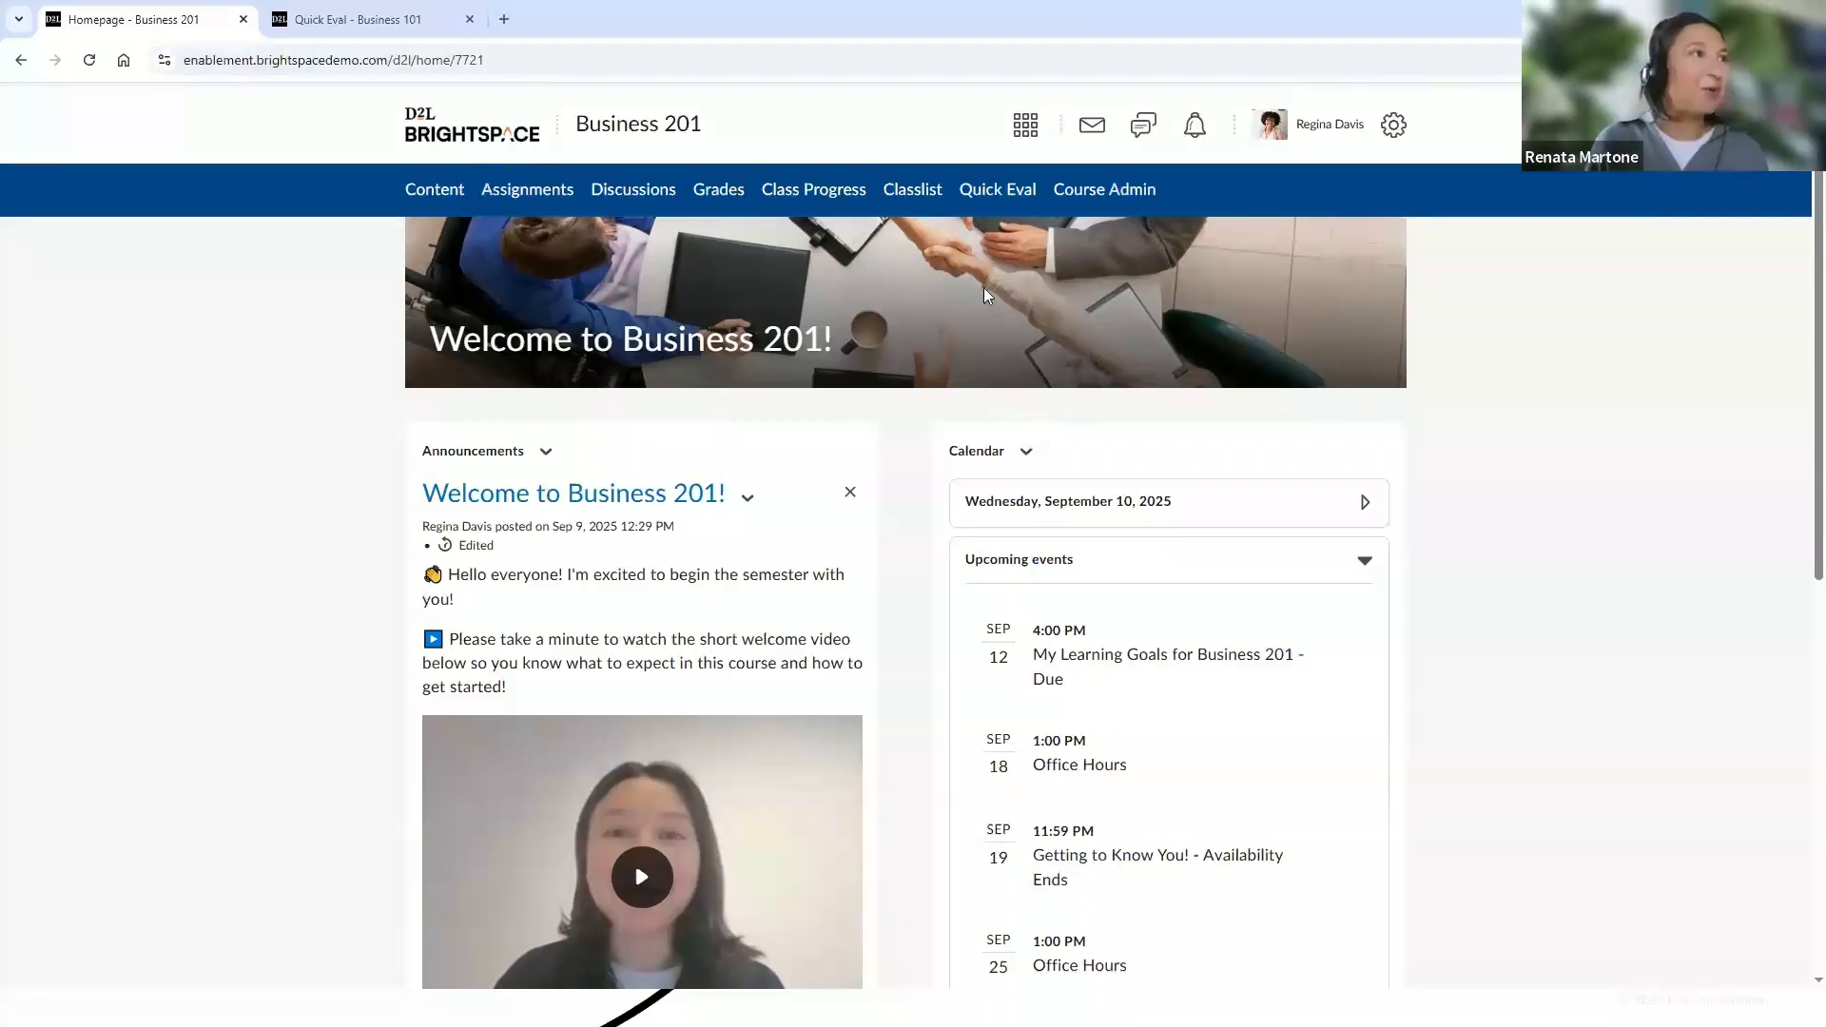
# Change the course homepage banner image to the handshake photo
pyautogui.click(1363, 265)
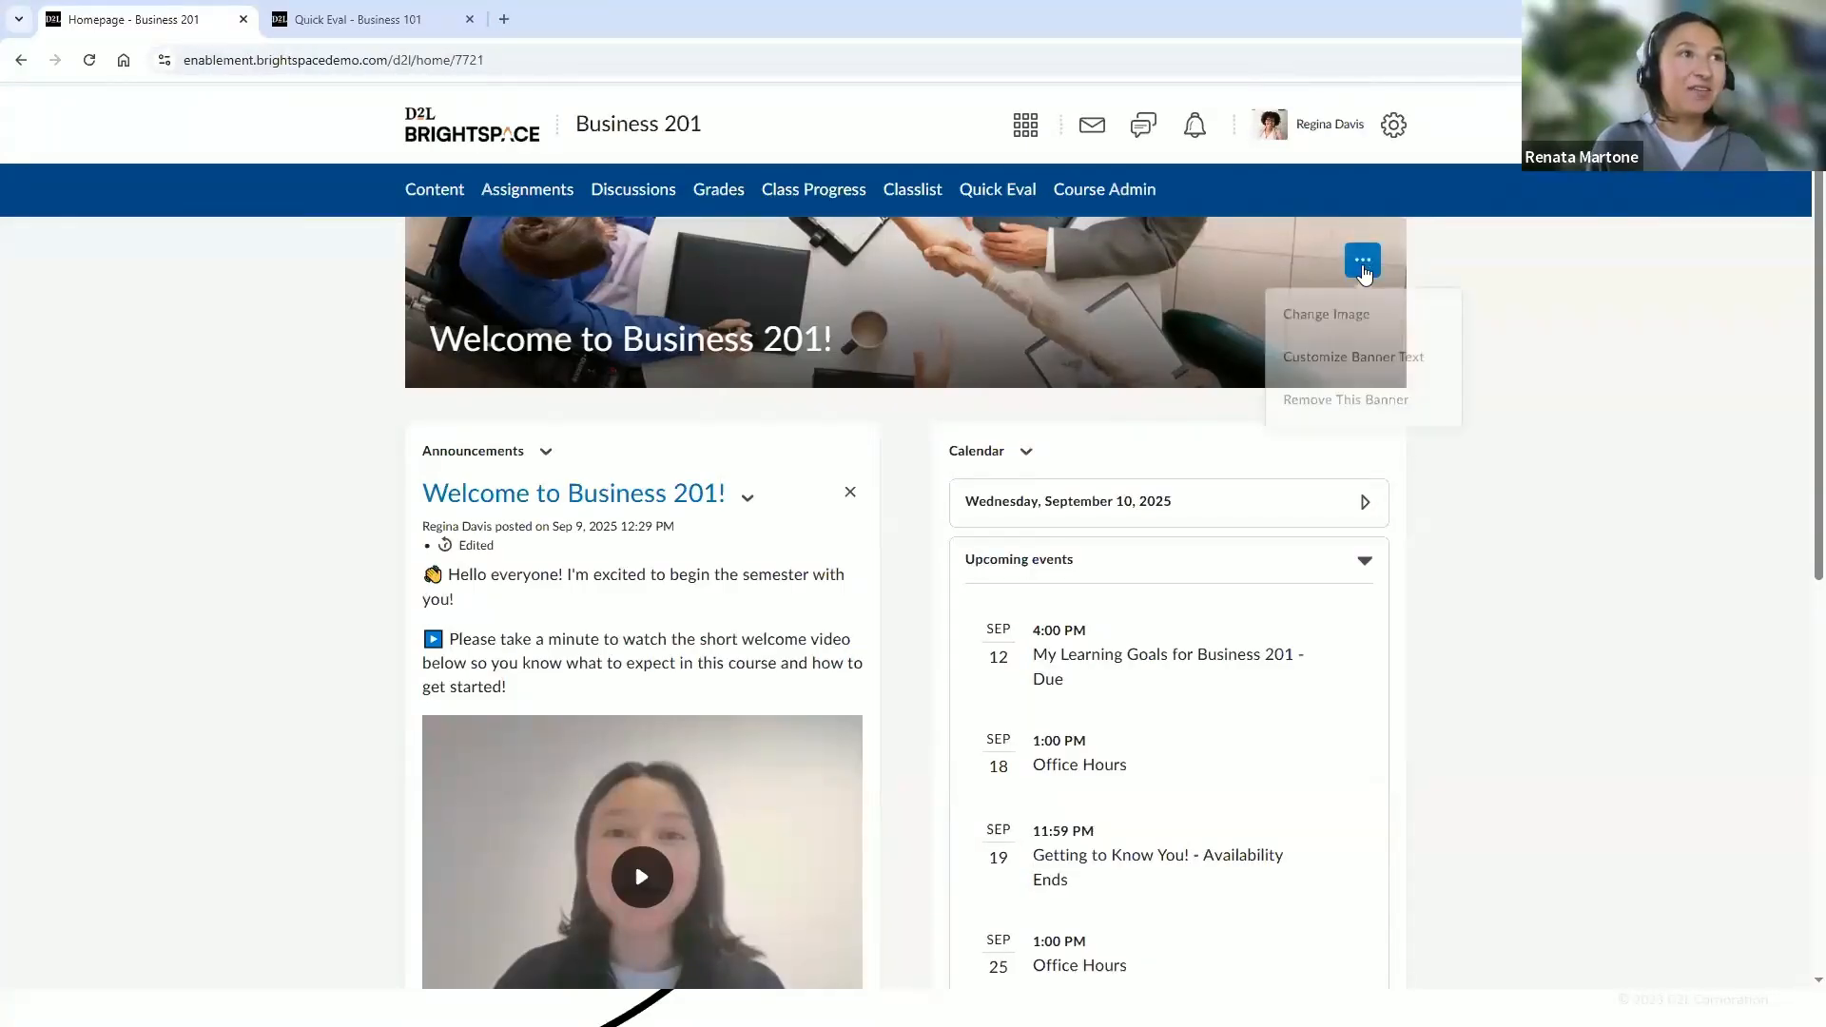
pyautogui.click(1378, 318)
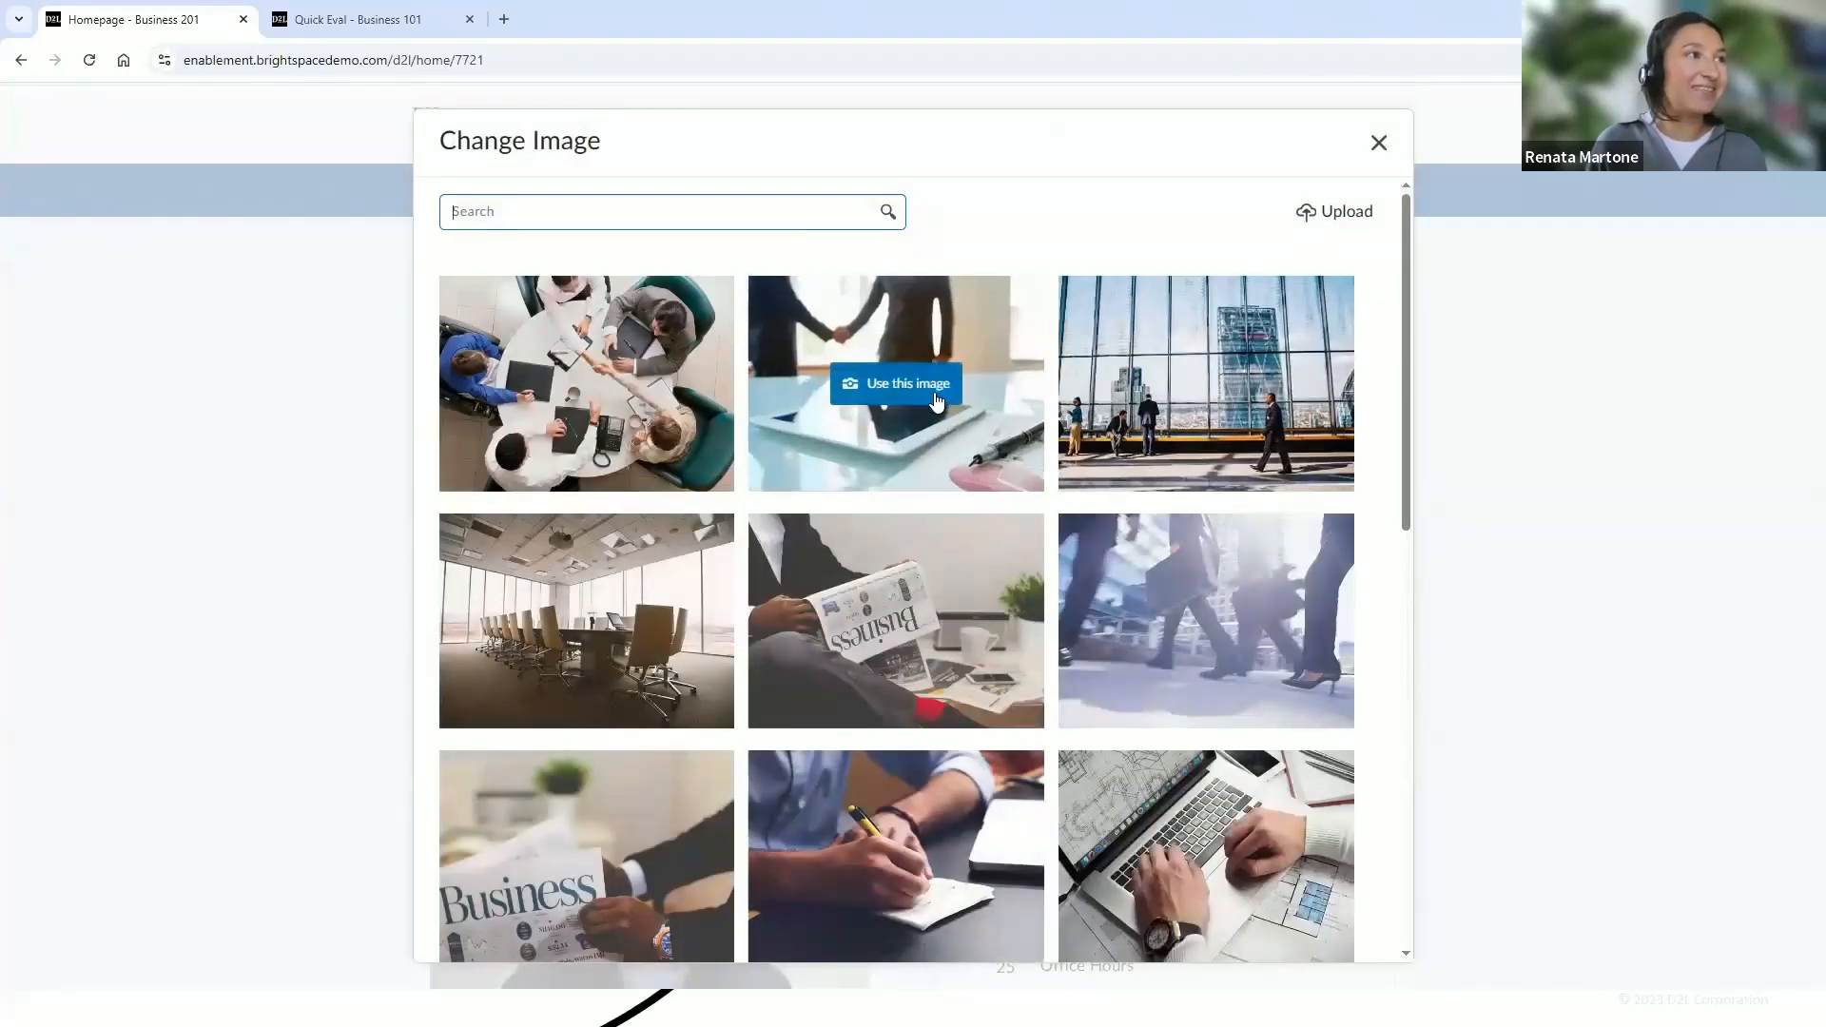
pyautogui.click(938, 388)
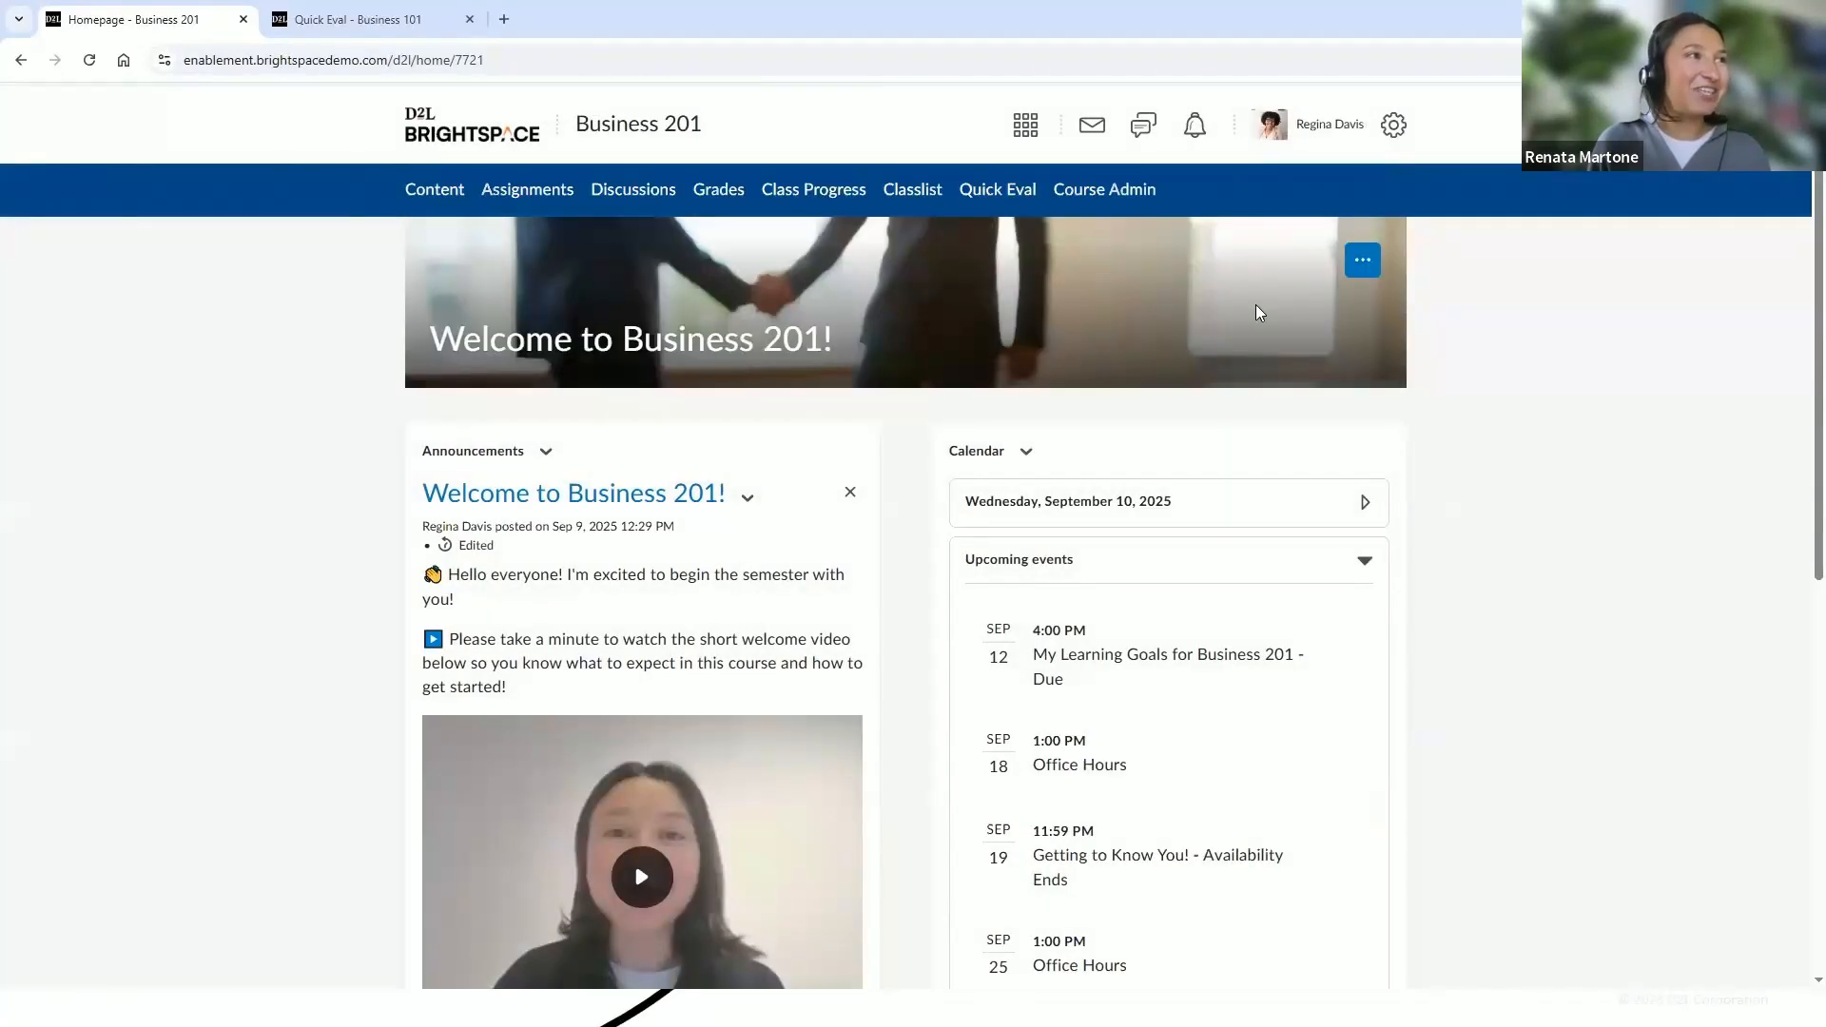
pyautogui.click(1361, 271)
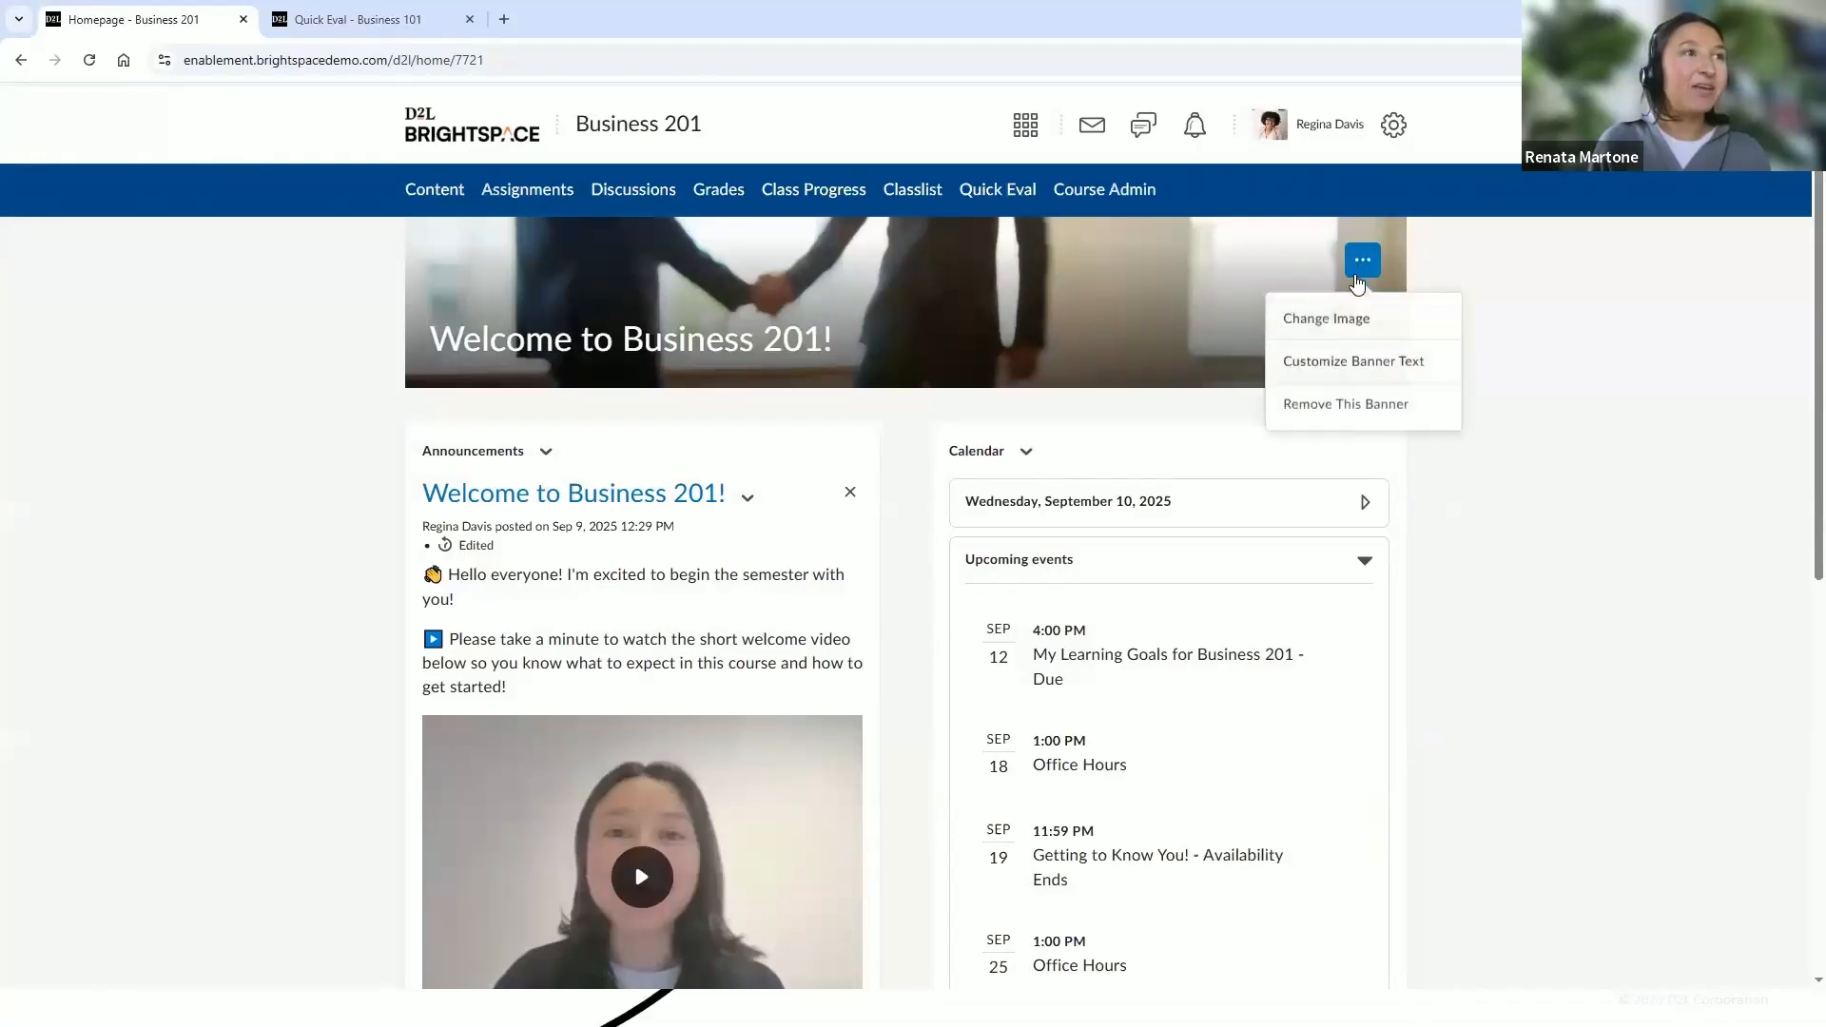
pyautogui.click(1351, 314)
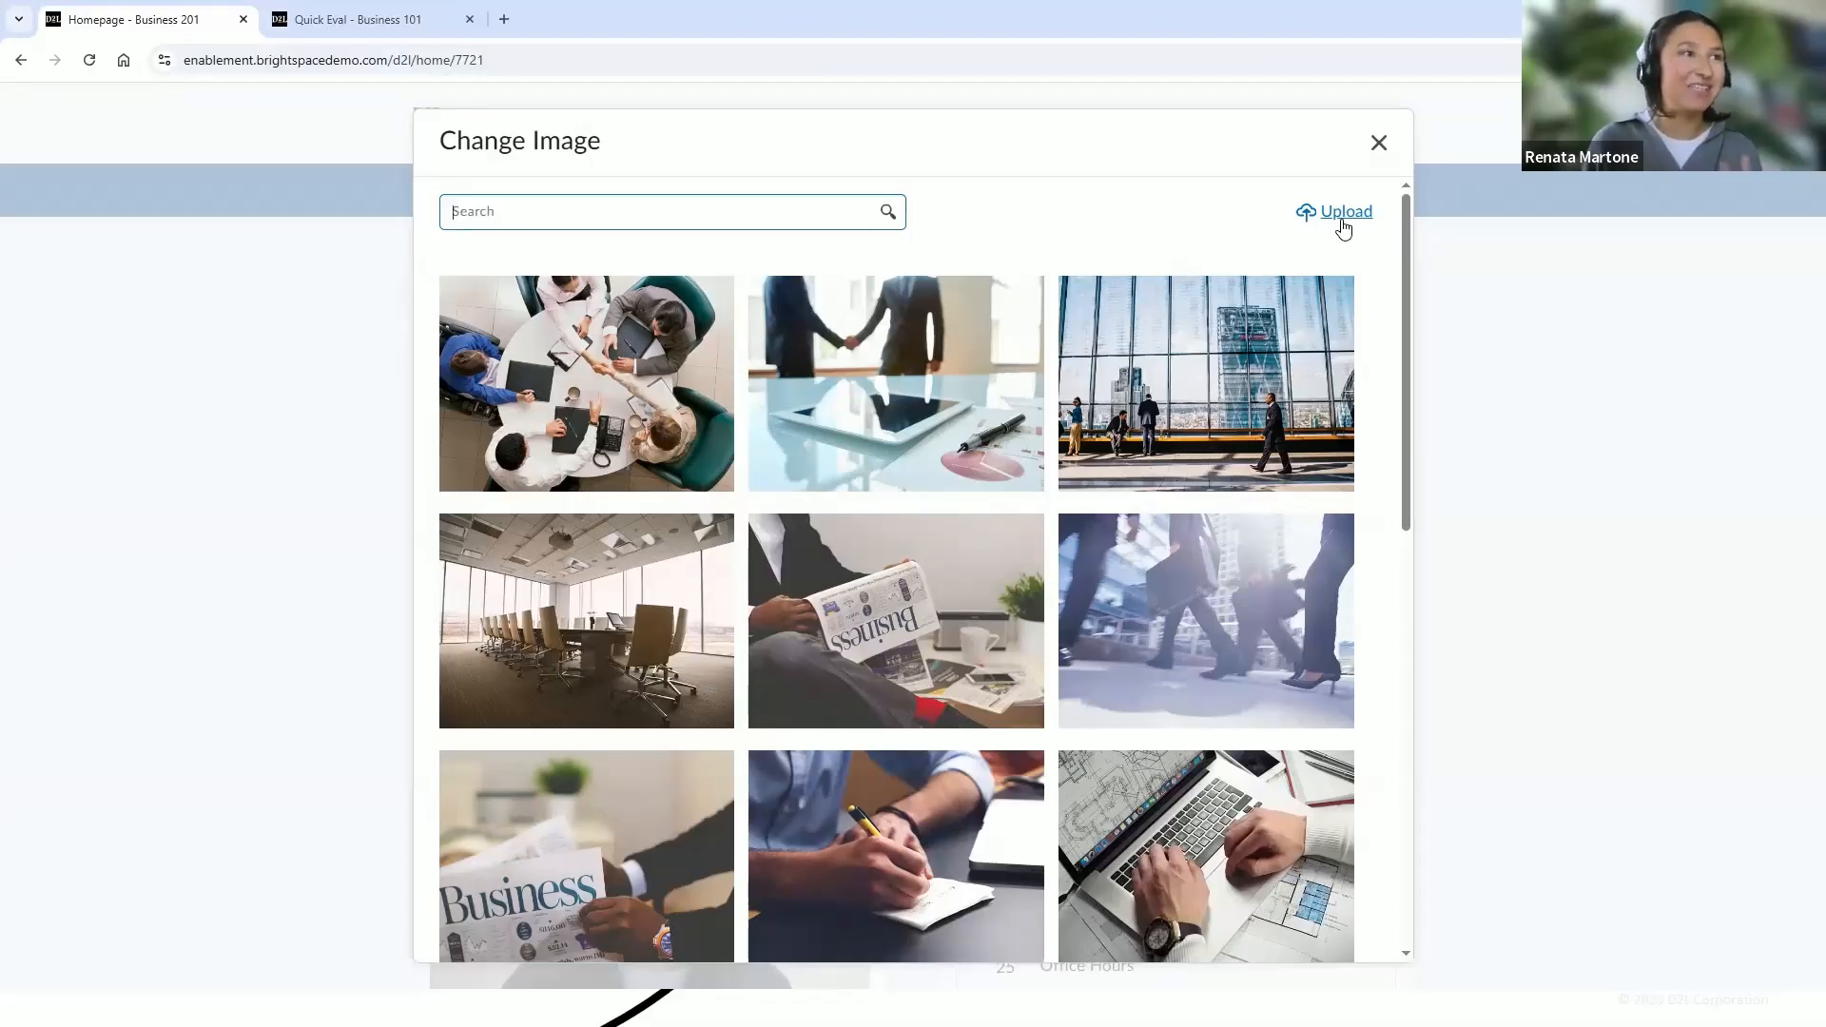
pyautogui.click(1378, 143)
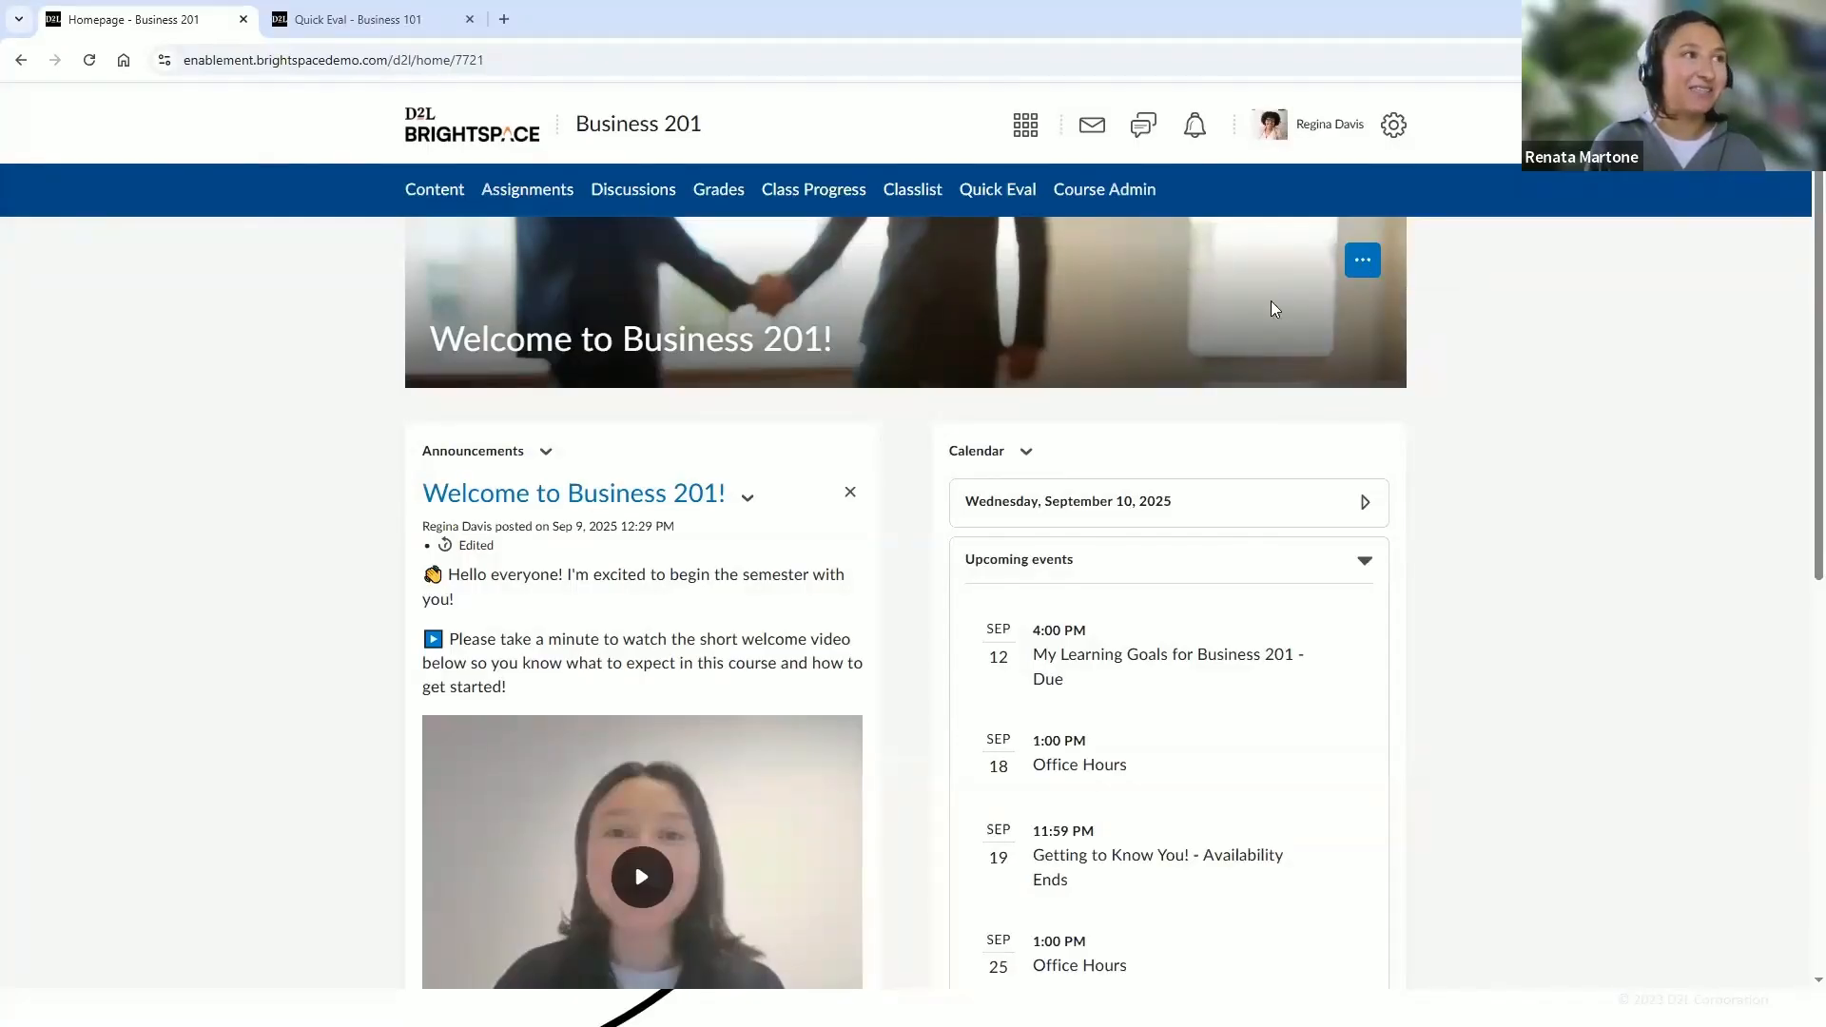
# Open the banner text customization and copy the {FirstName} replace string from the replace strings help
pyautogui.click(1375, 269)
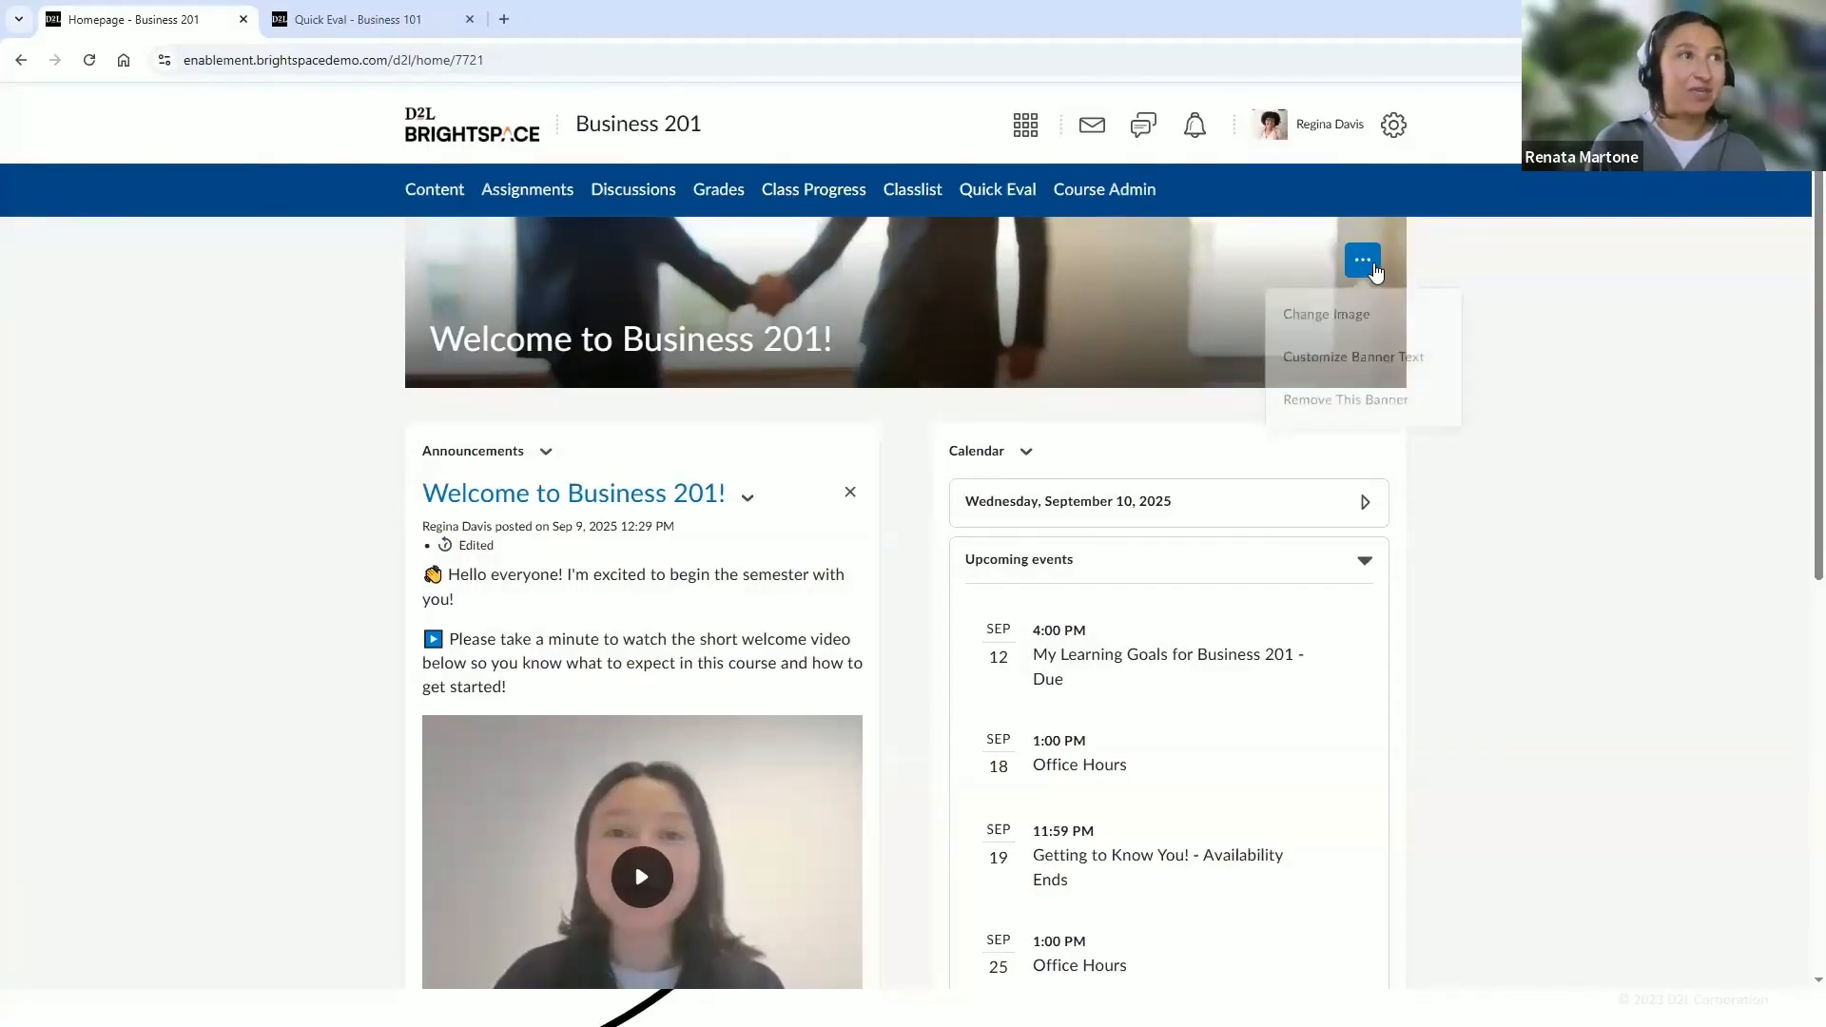
pyautogui.click(1380, 371)
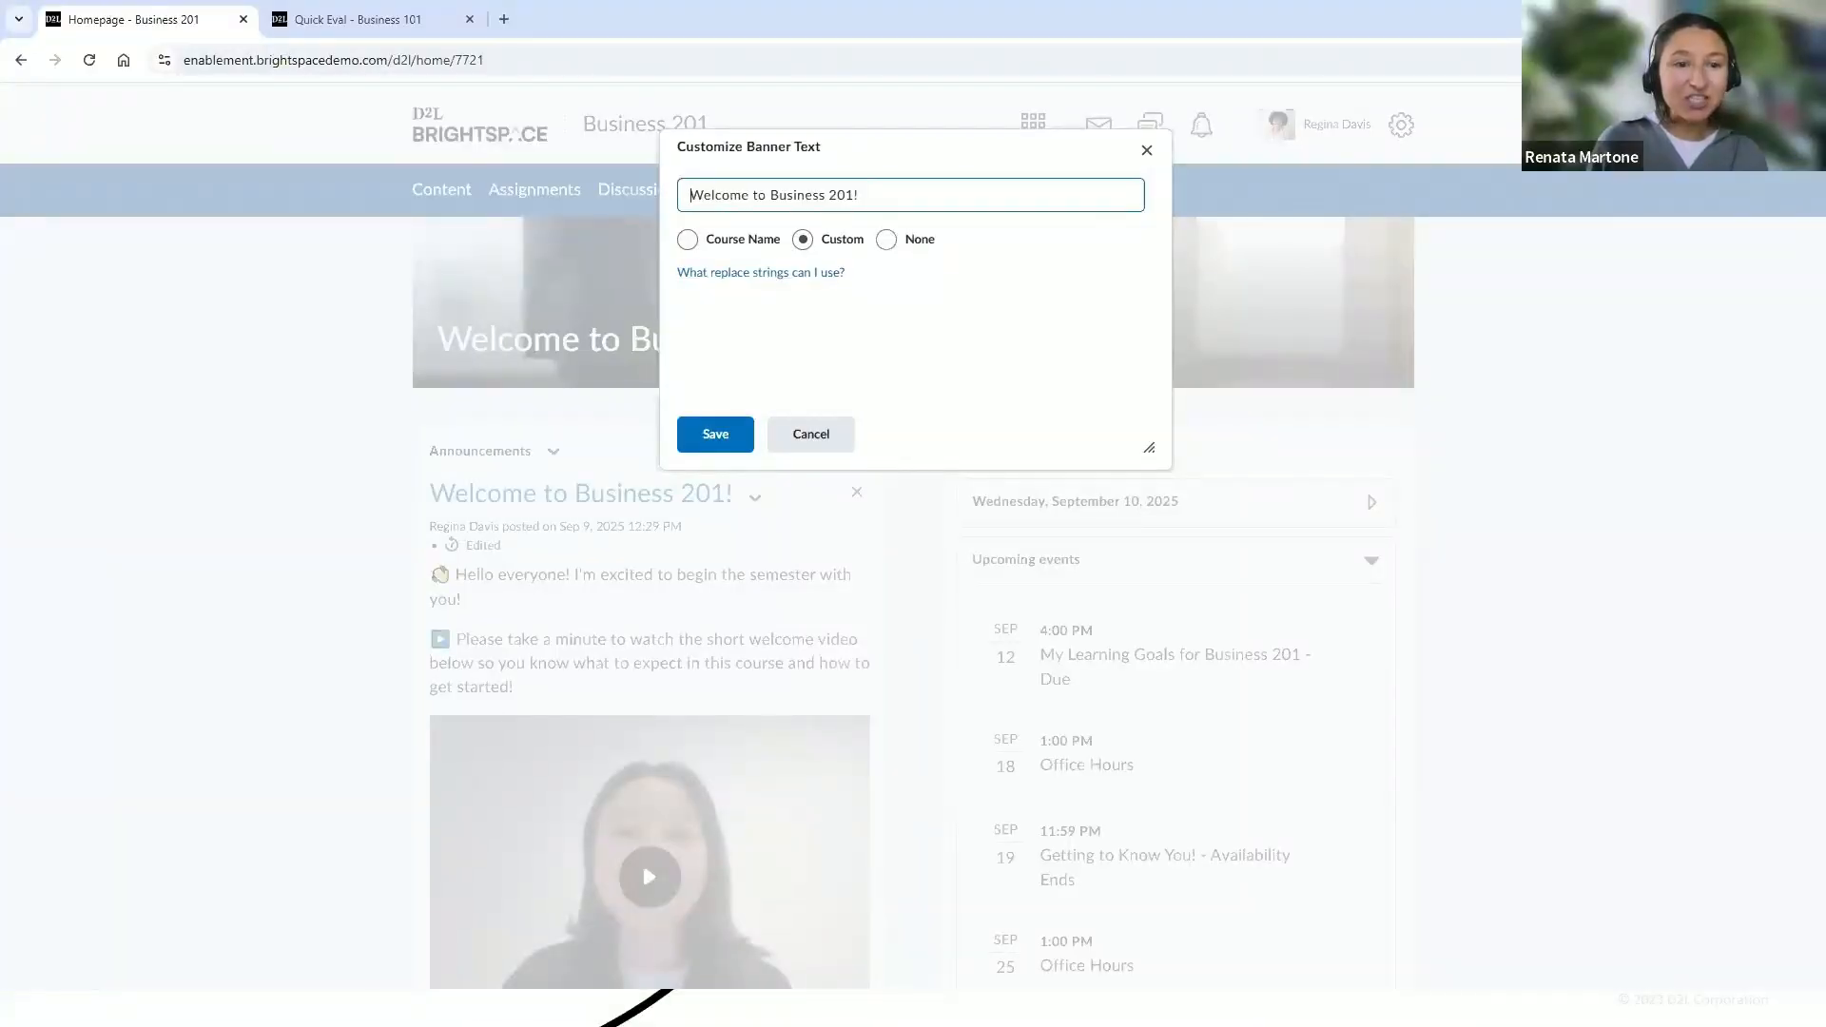
pyautogui.click(786, 274)
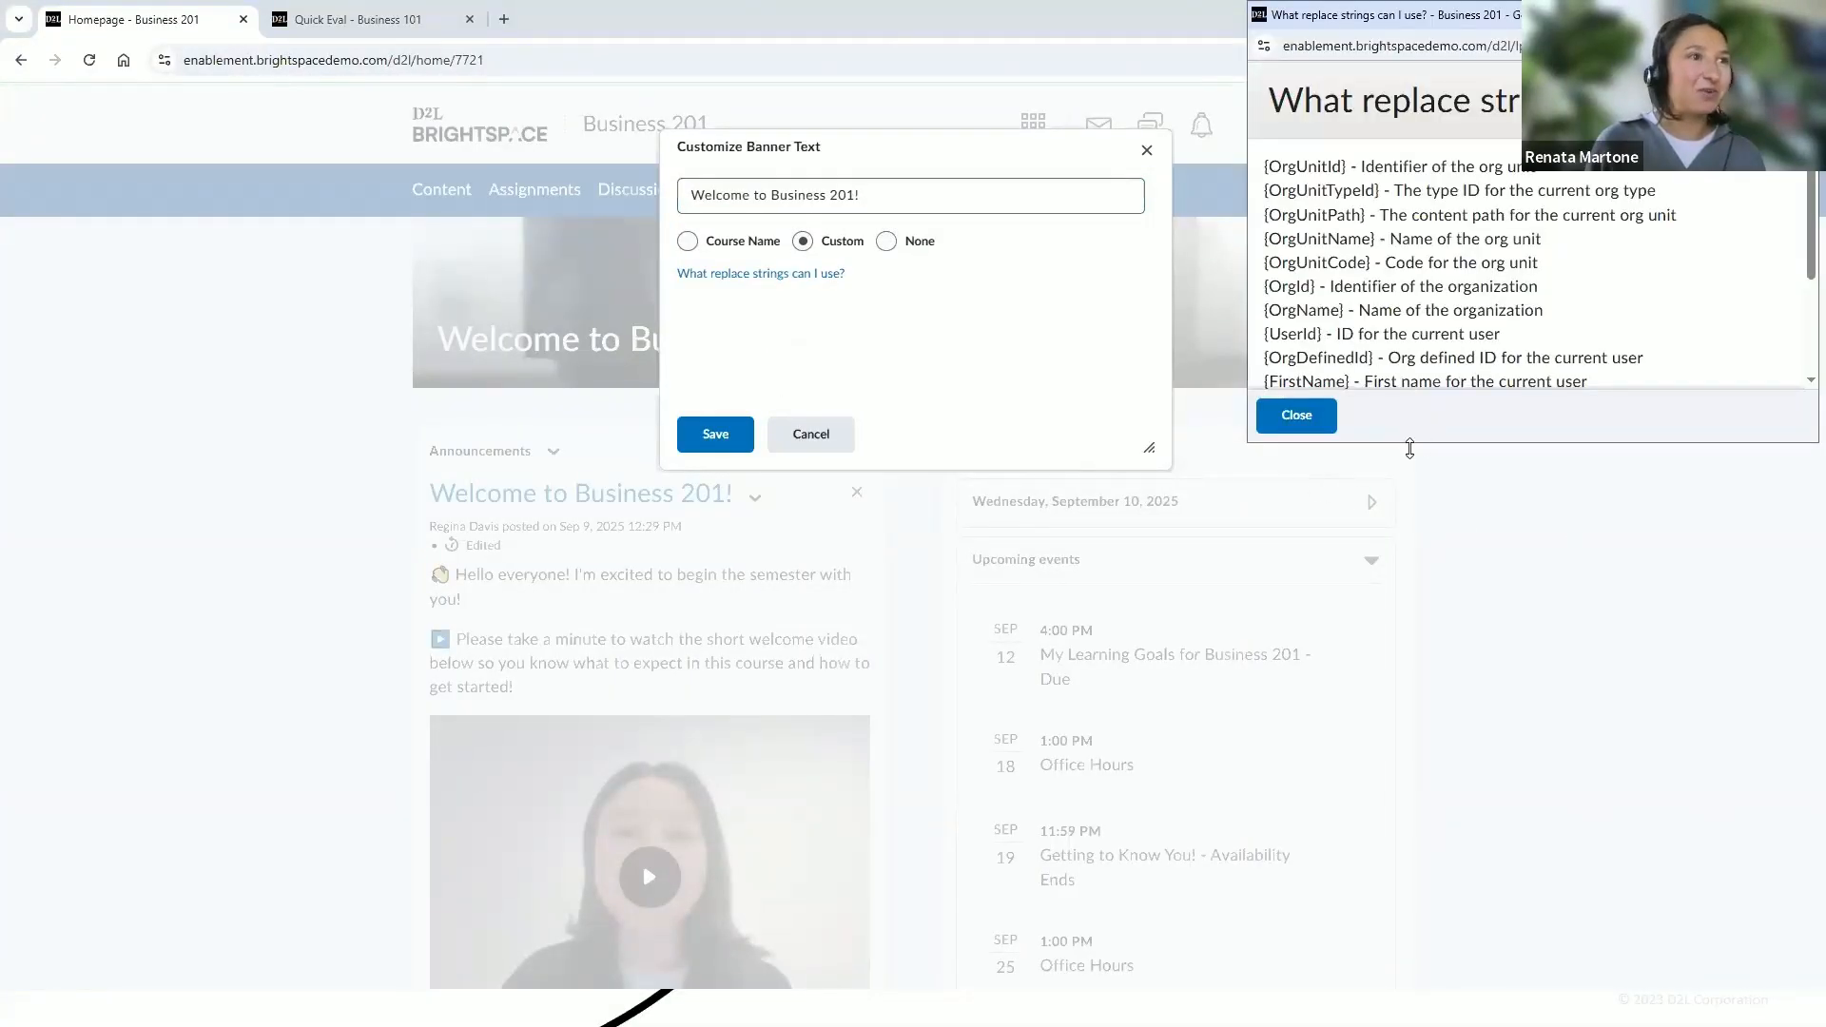
pyautogui.moveTo(1410, 449); pyautogui.dragTo(1410, 583)
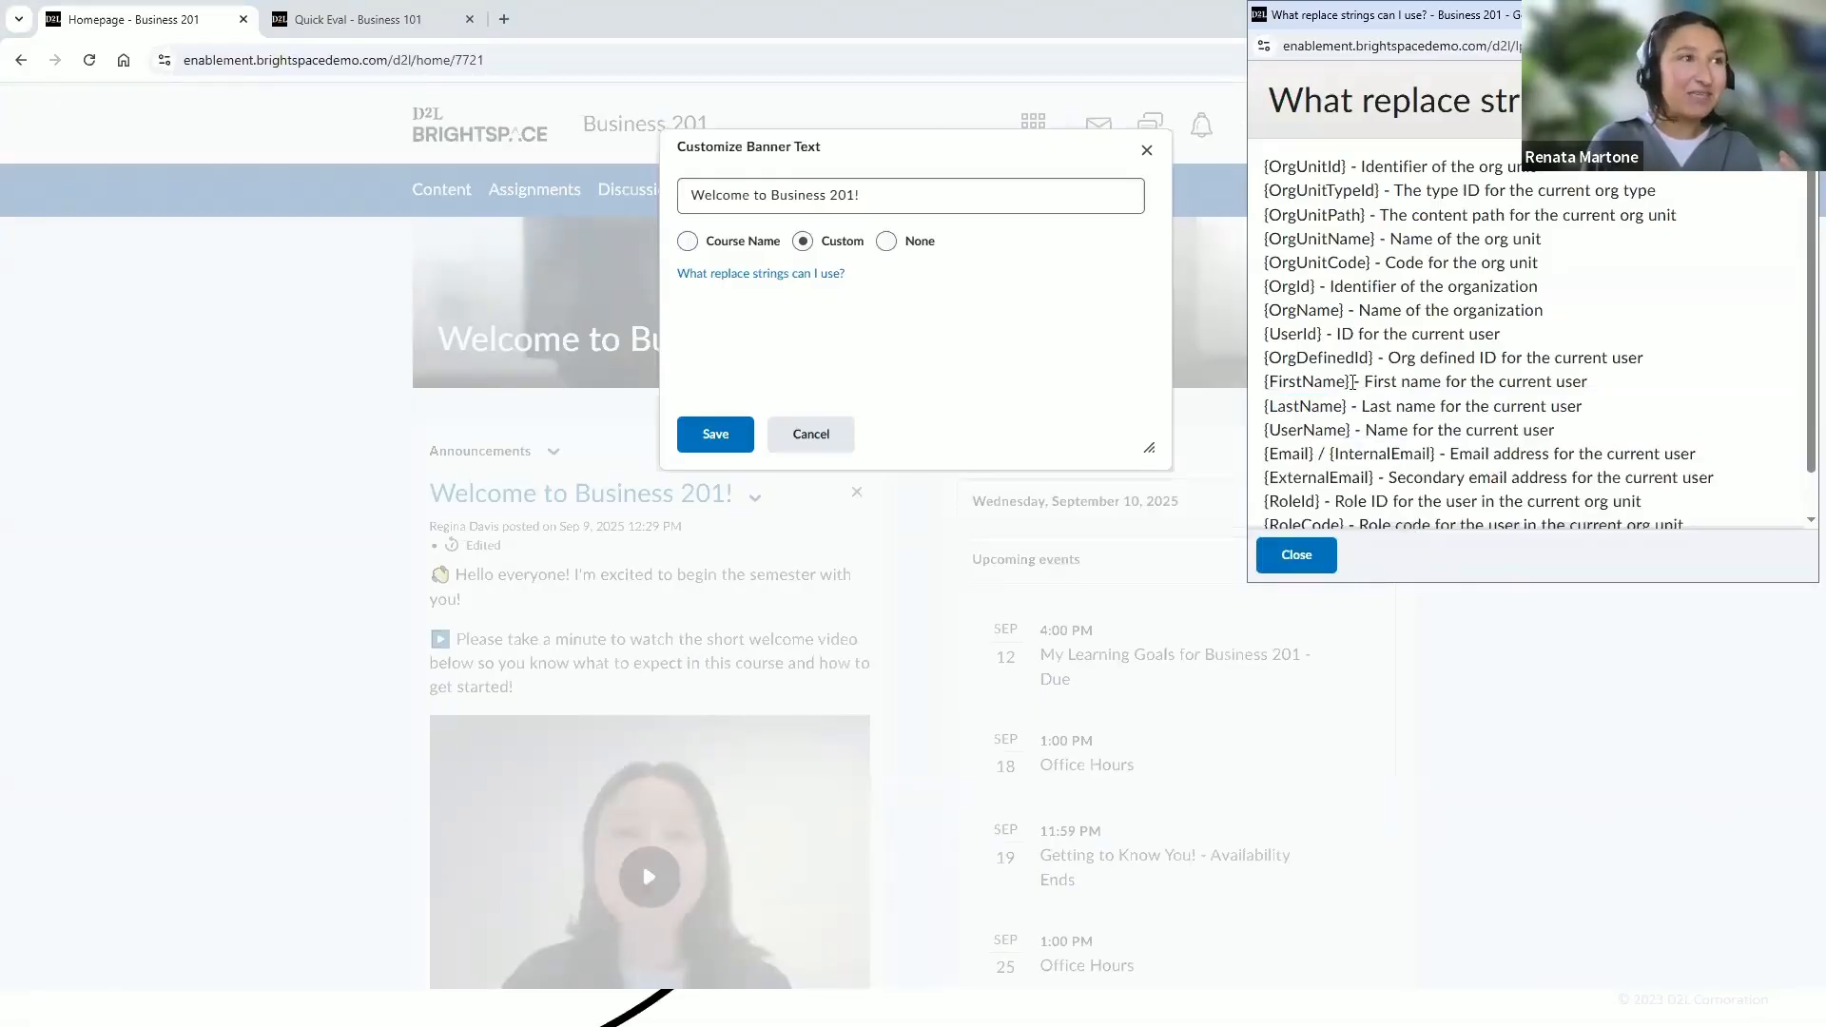
pyautogui.moveTo(1353, 382); pyautogui.dragTo(1268, 385)
pyautogui.hotkey('ctrl', 'c')
pyautogui.click(1324, 565)
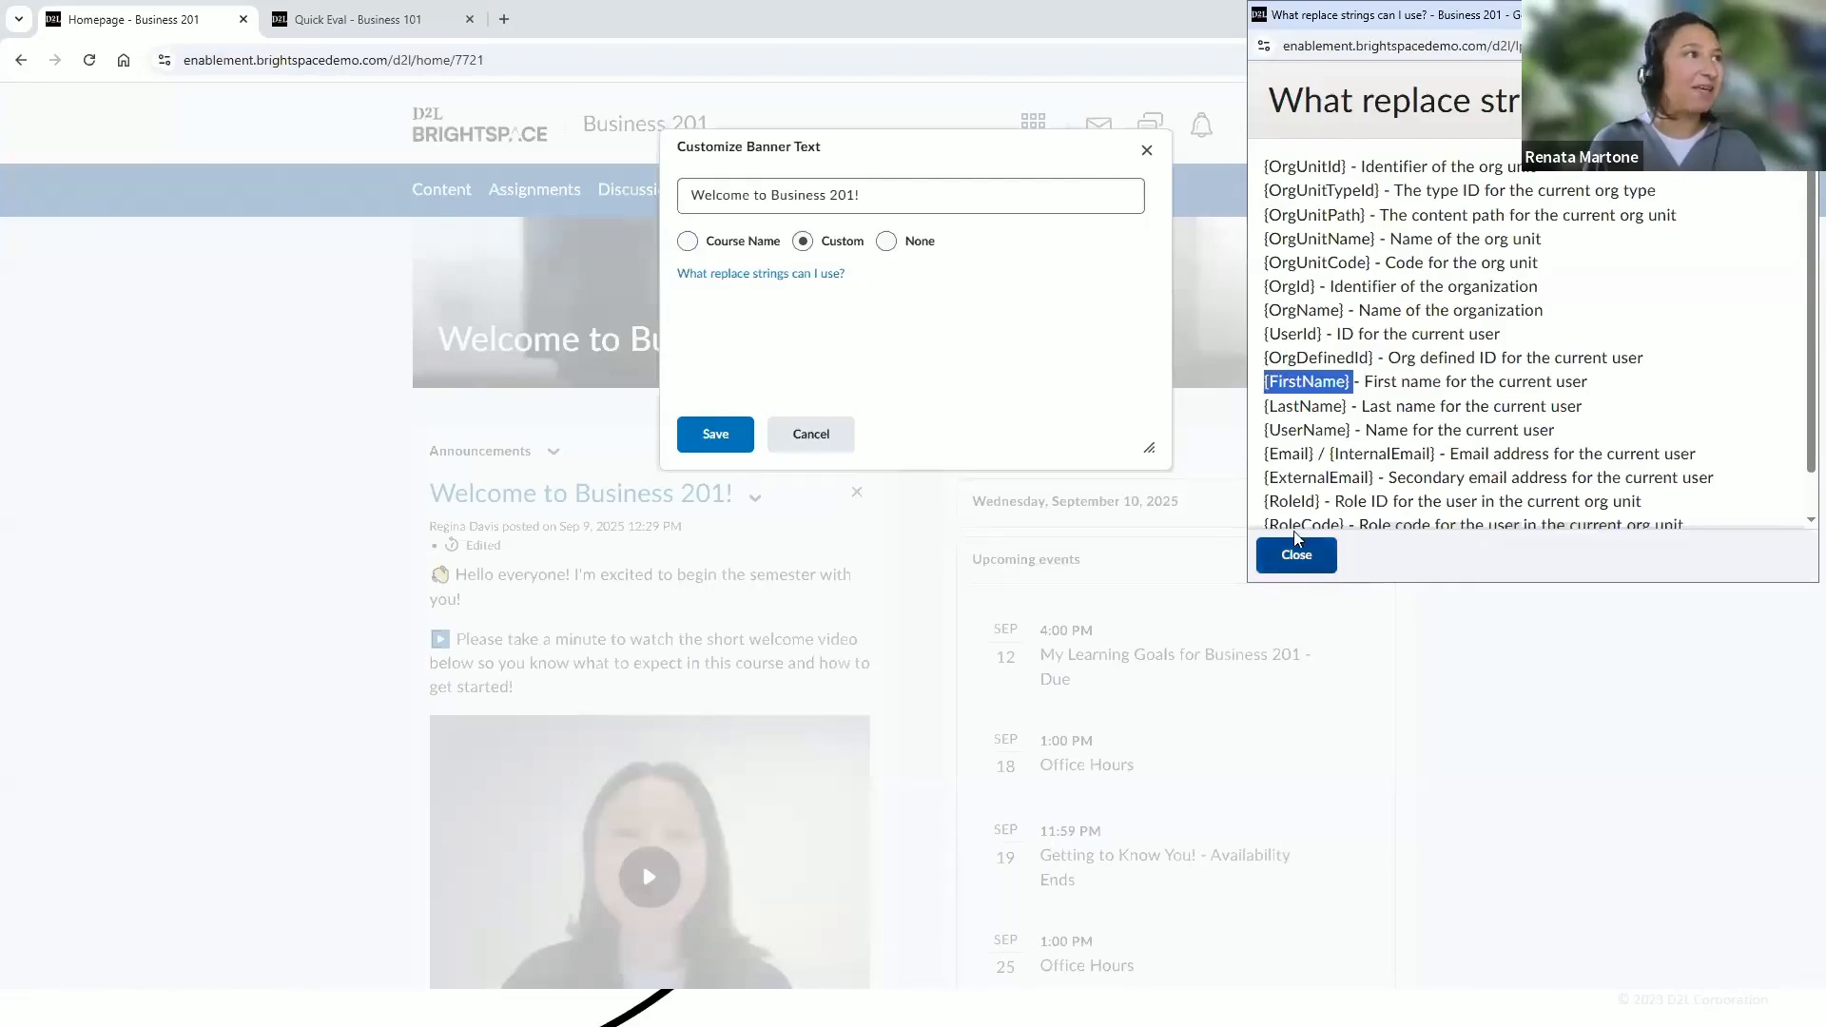
# Set the banner text to "Welcome to Business 201, {FirstName}!" and save it
pyautogui.click(847, 210)
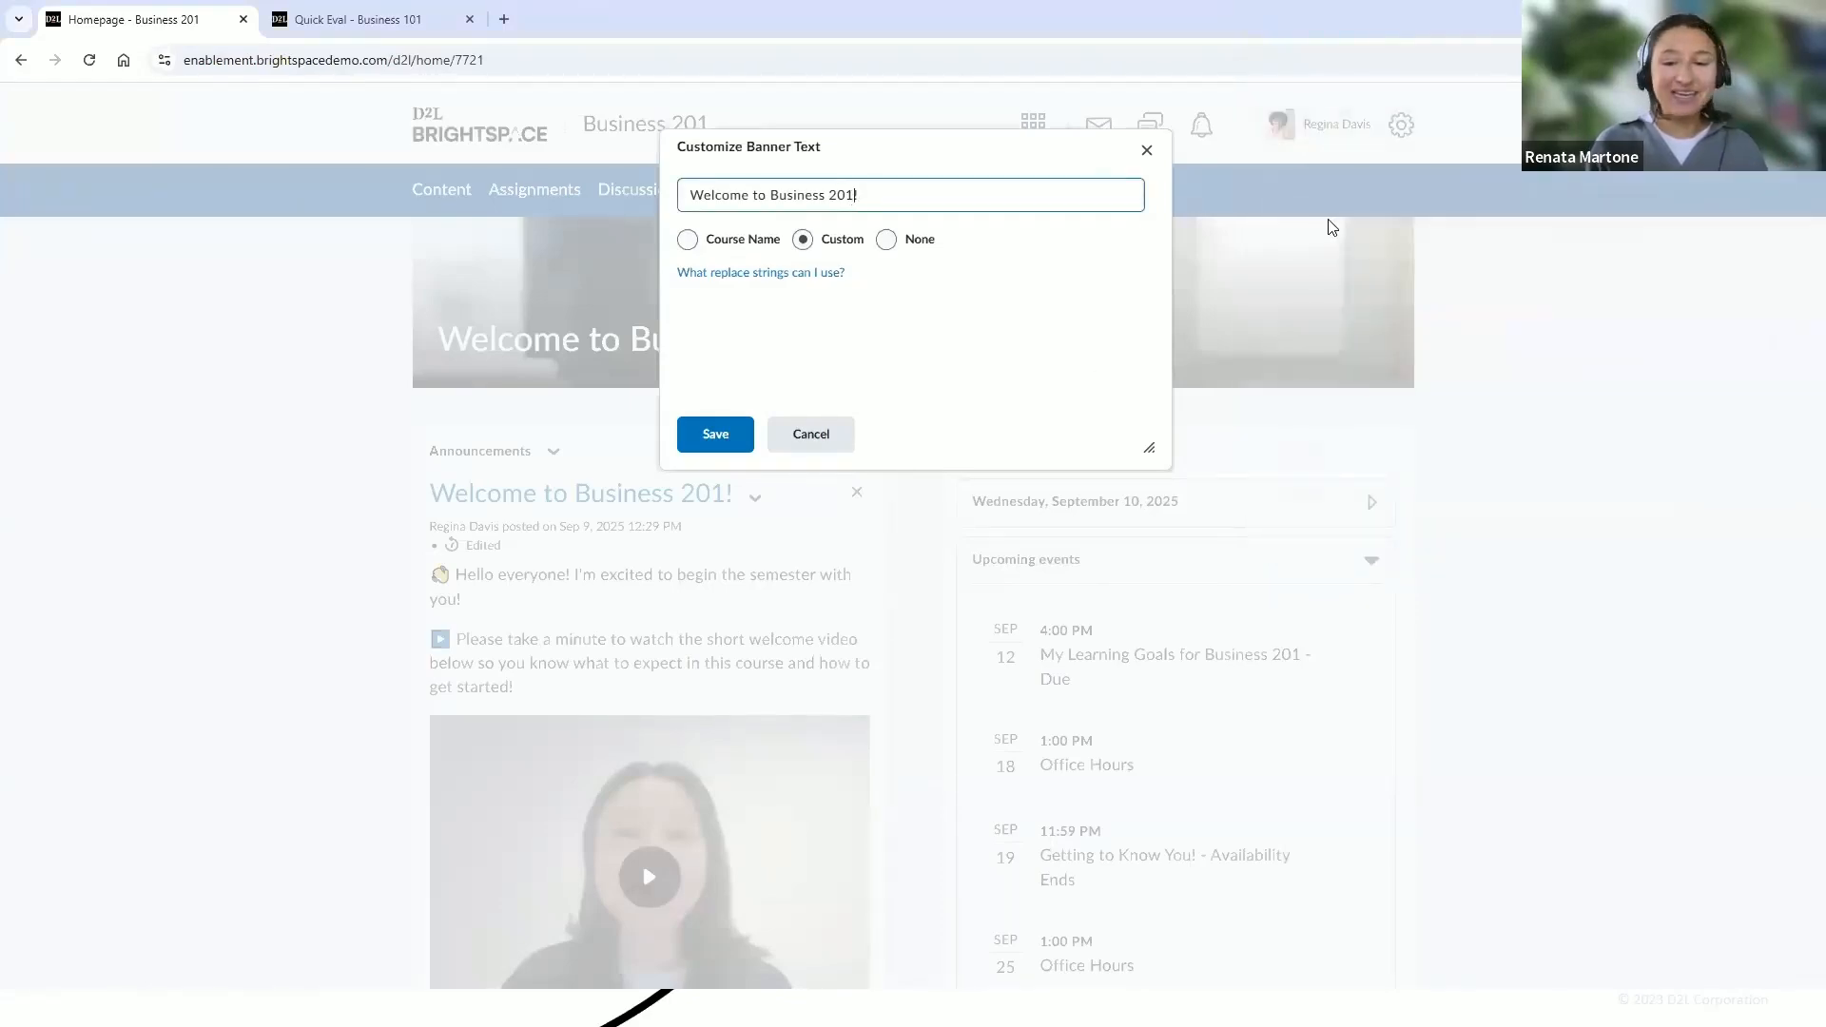
pyautogui.write(',')
pyautogui.hotkey('ctrl', 'v')
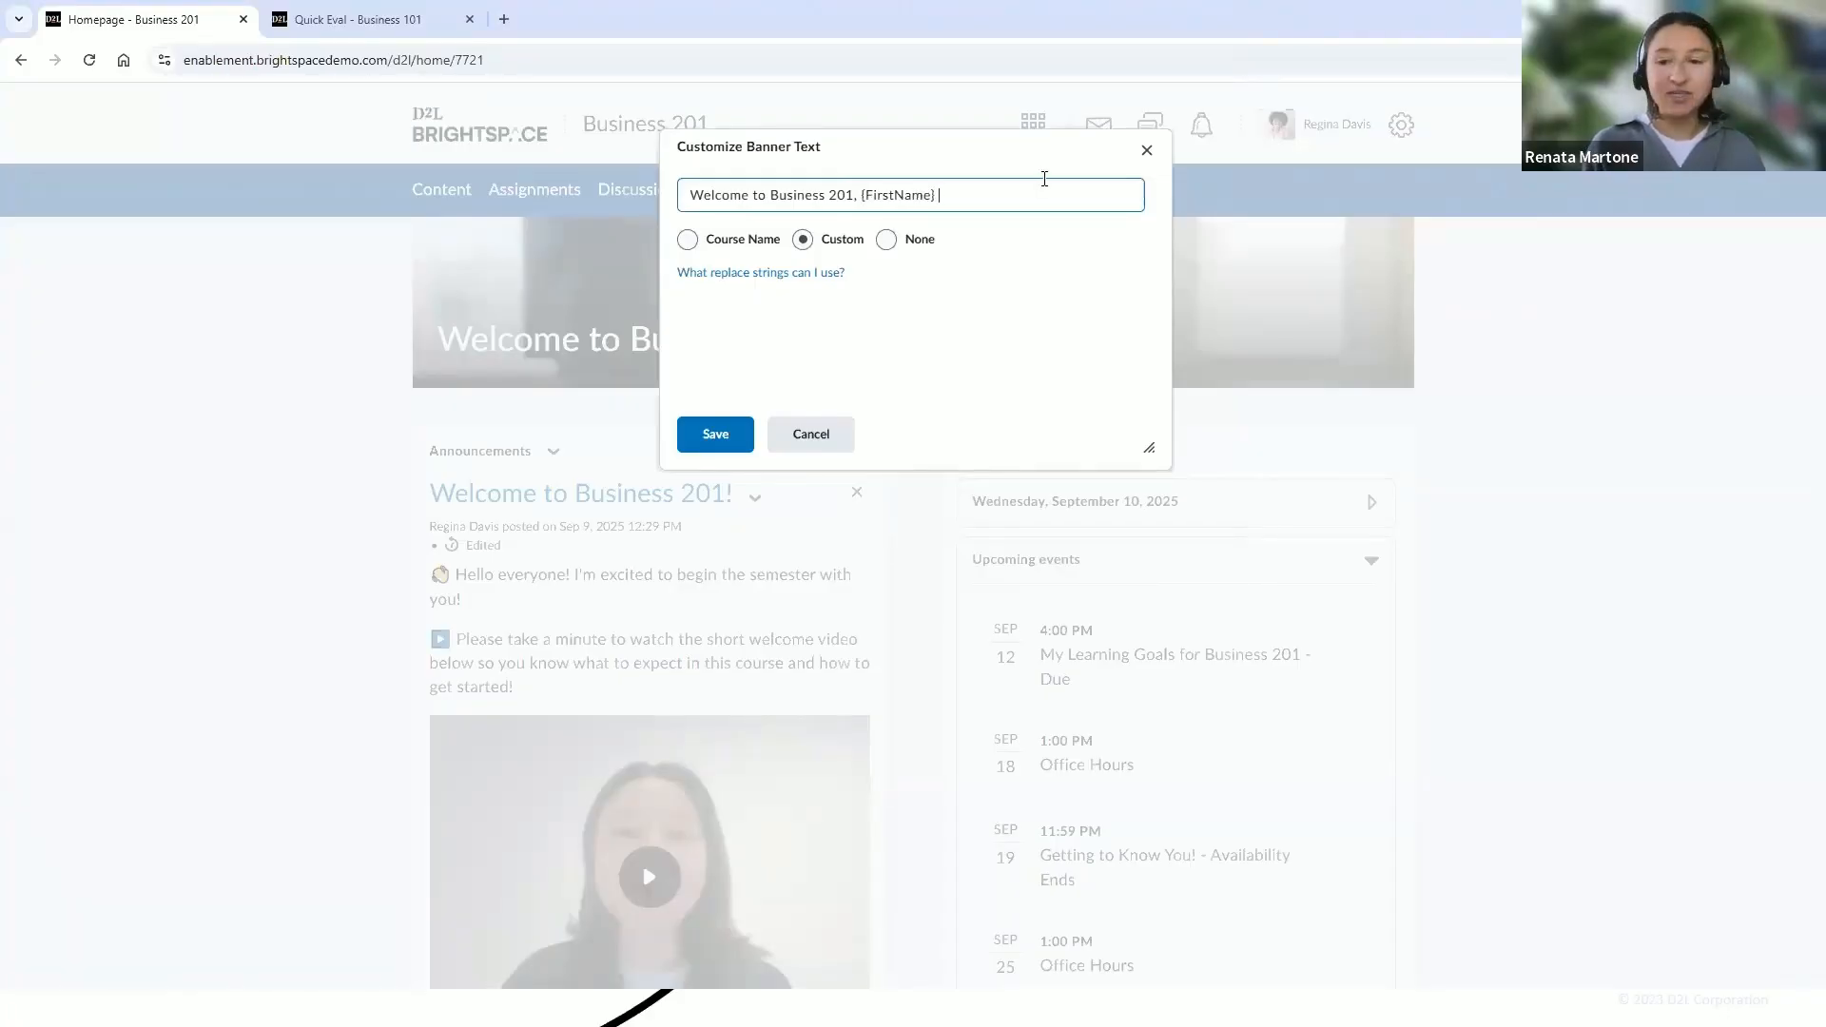
pyautogui.write('!')
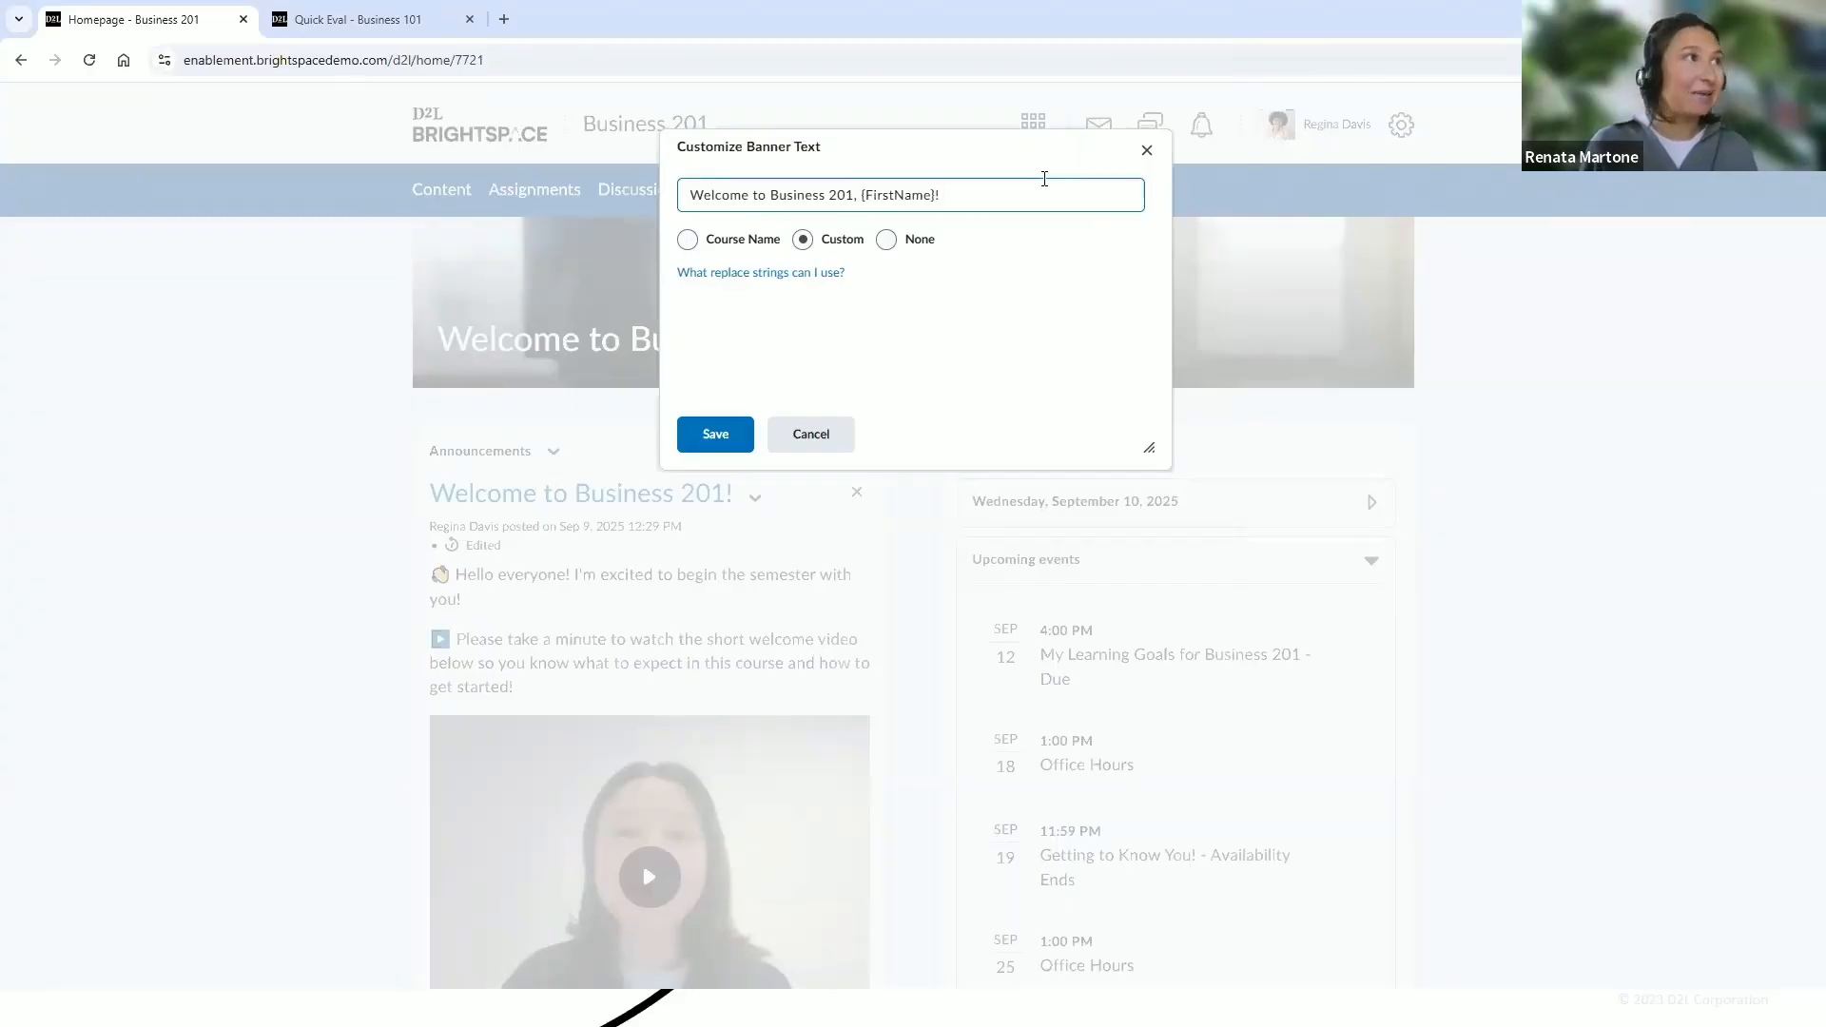
pyautogui.click(715, 436)
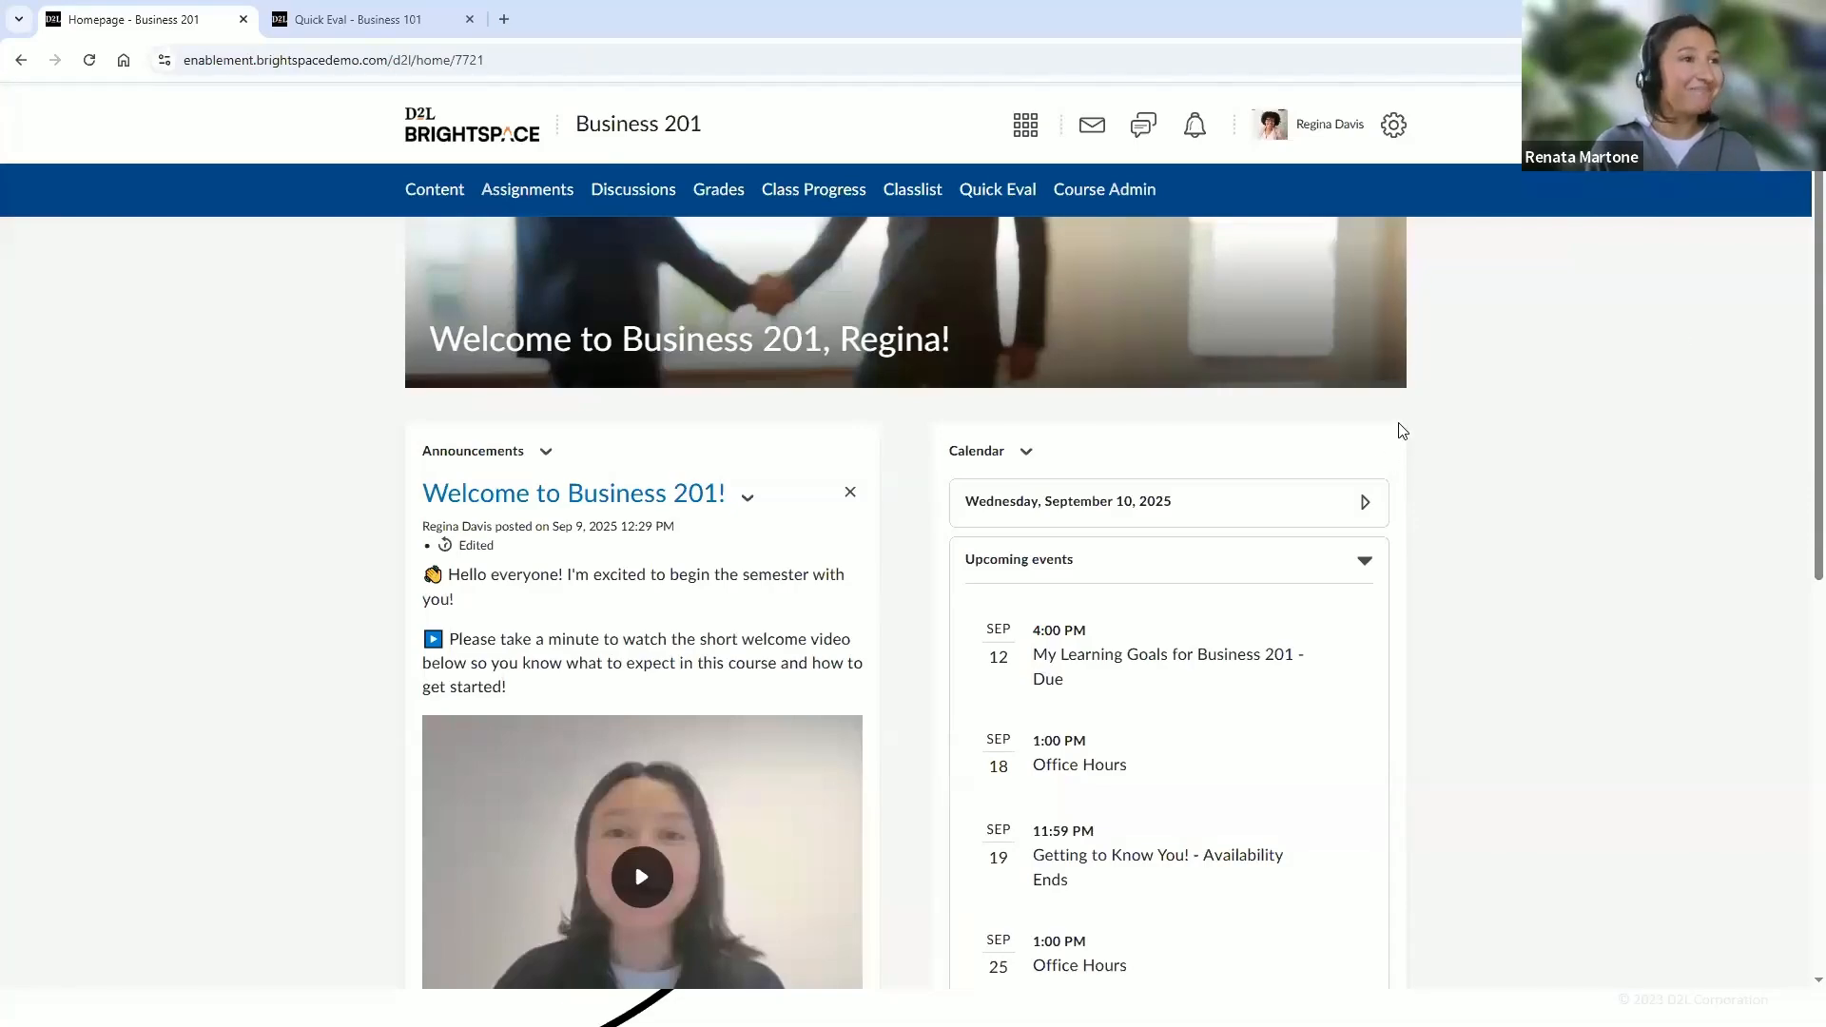
pyautogui.scroll(-1, 1801, 537)
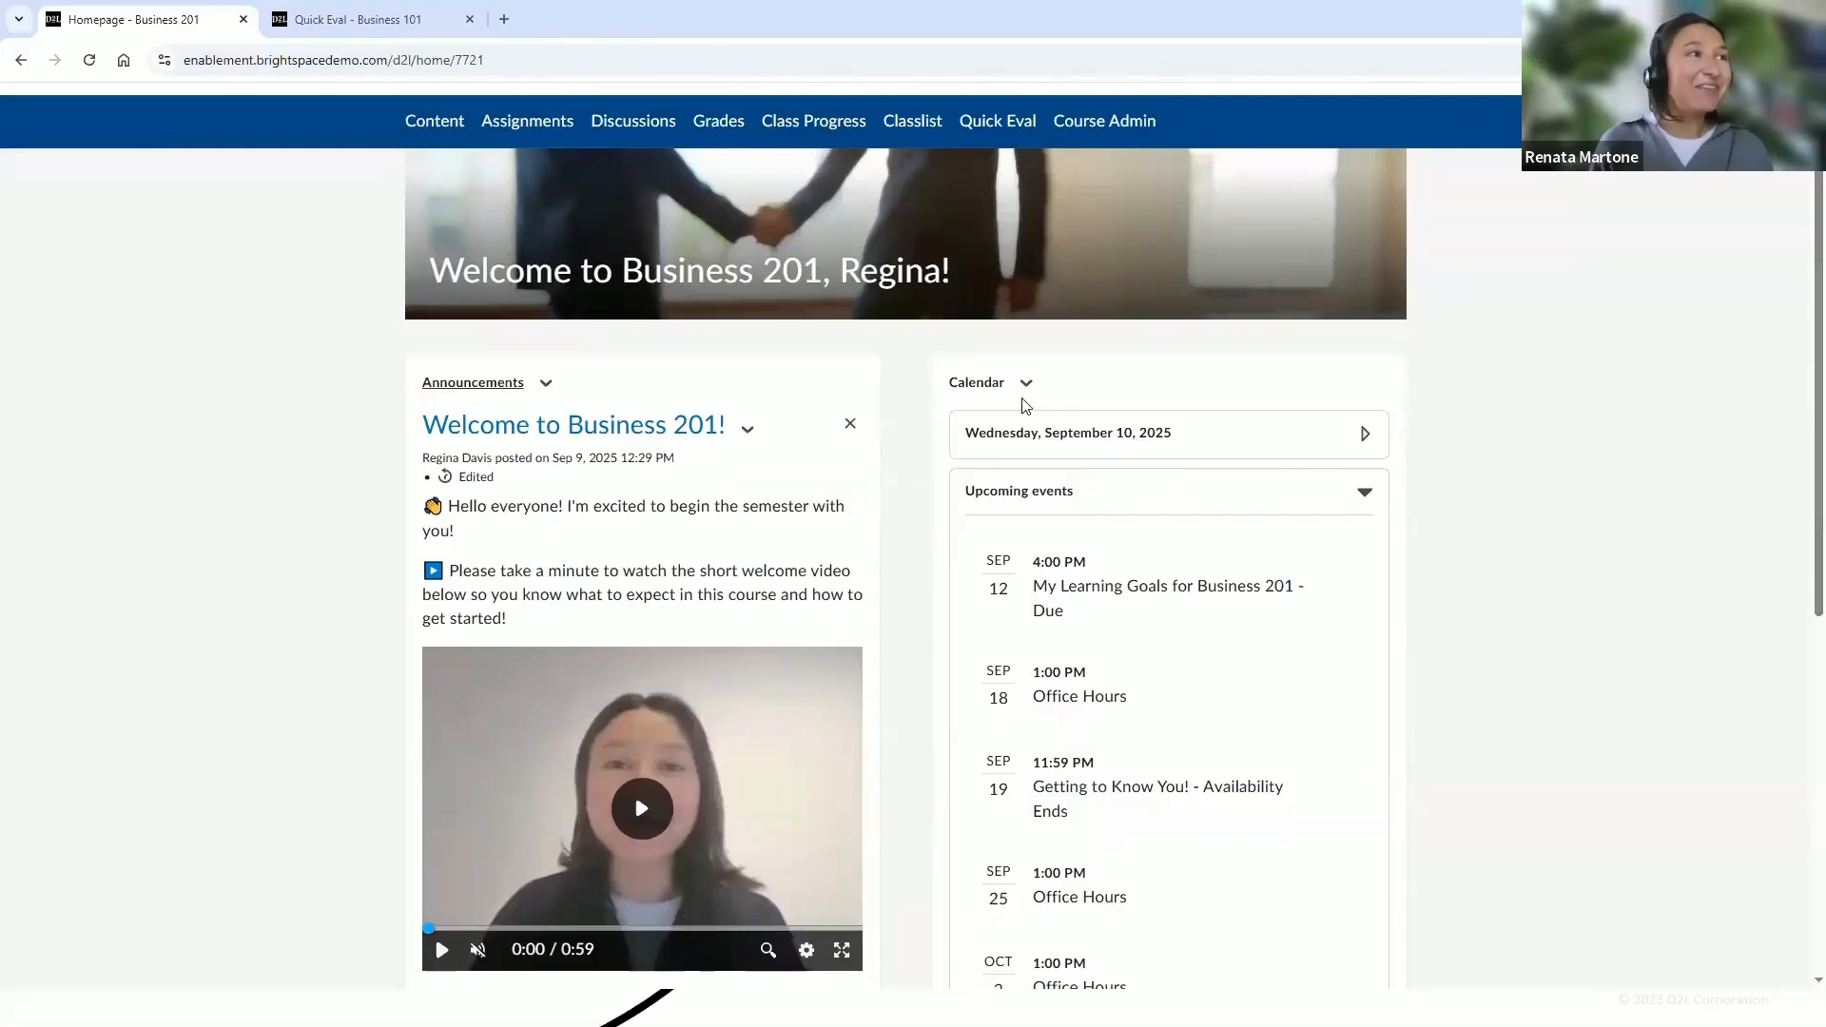
# Play the welcome video in the announcement on the course homepage
pyautogui.scroll(-1, 1801, 466)
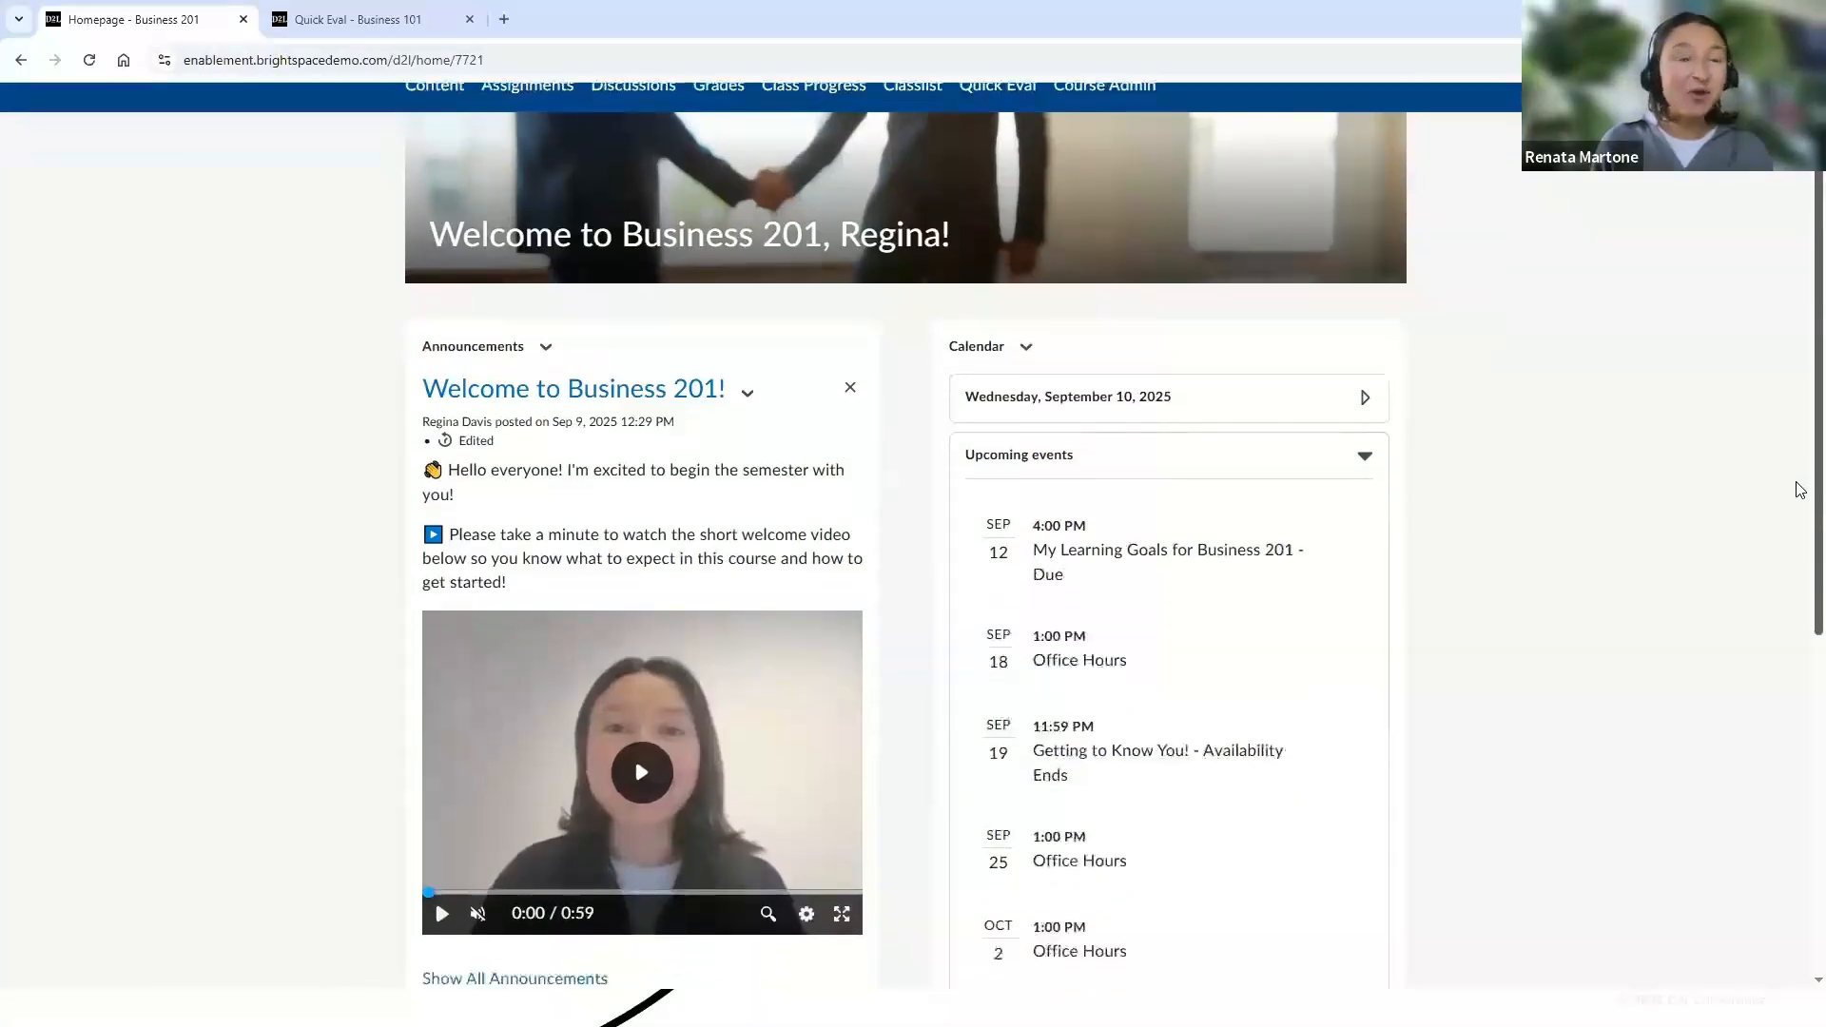
pyautogui.scroll(-1, 1800, 532)
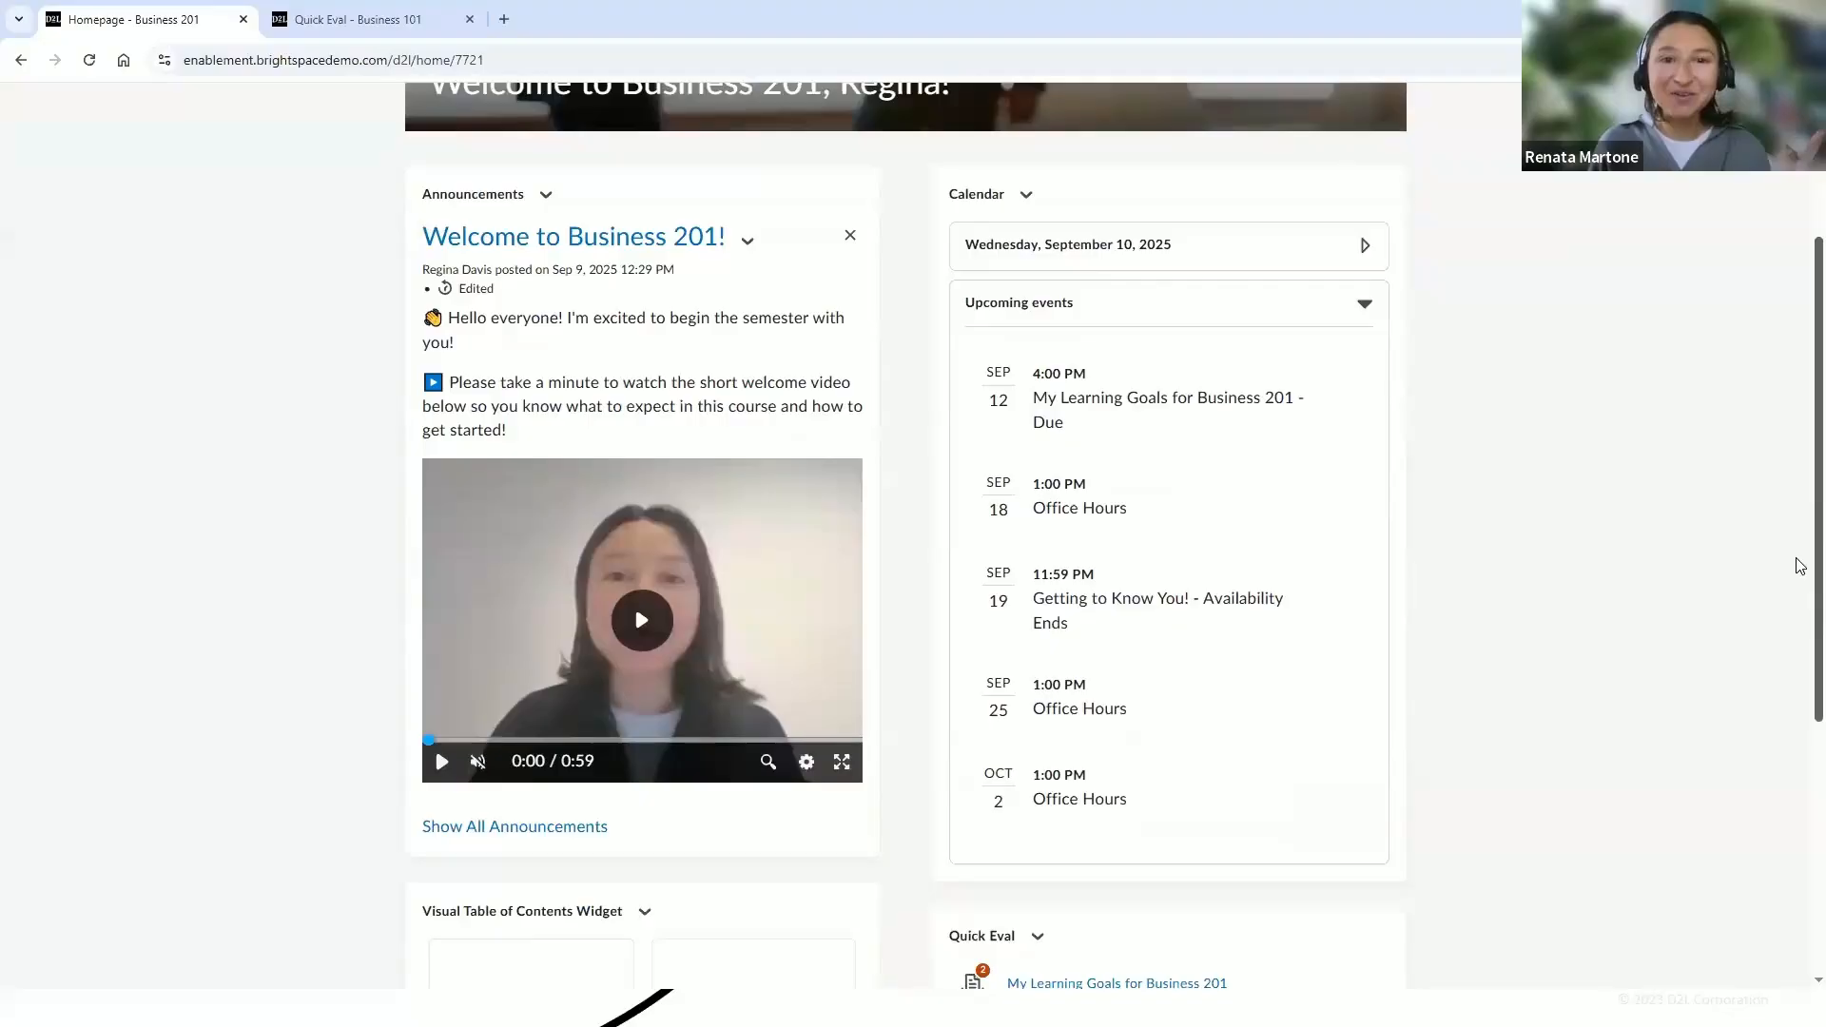
pyautogui.scroll(-1, 1370, 720)
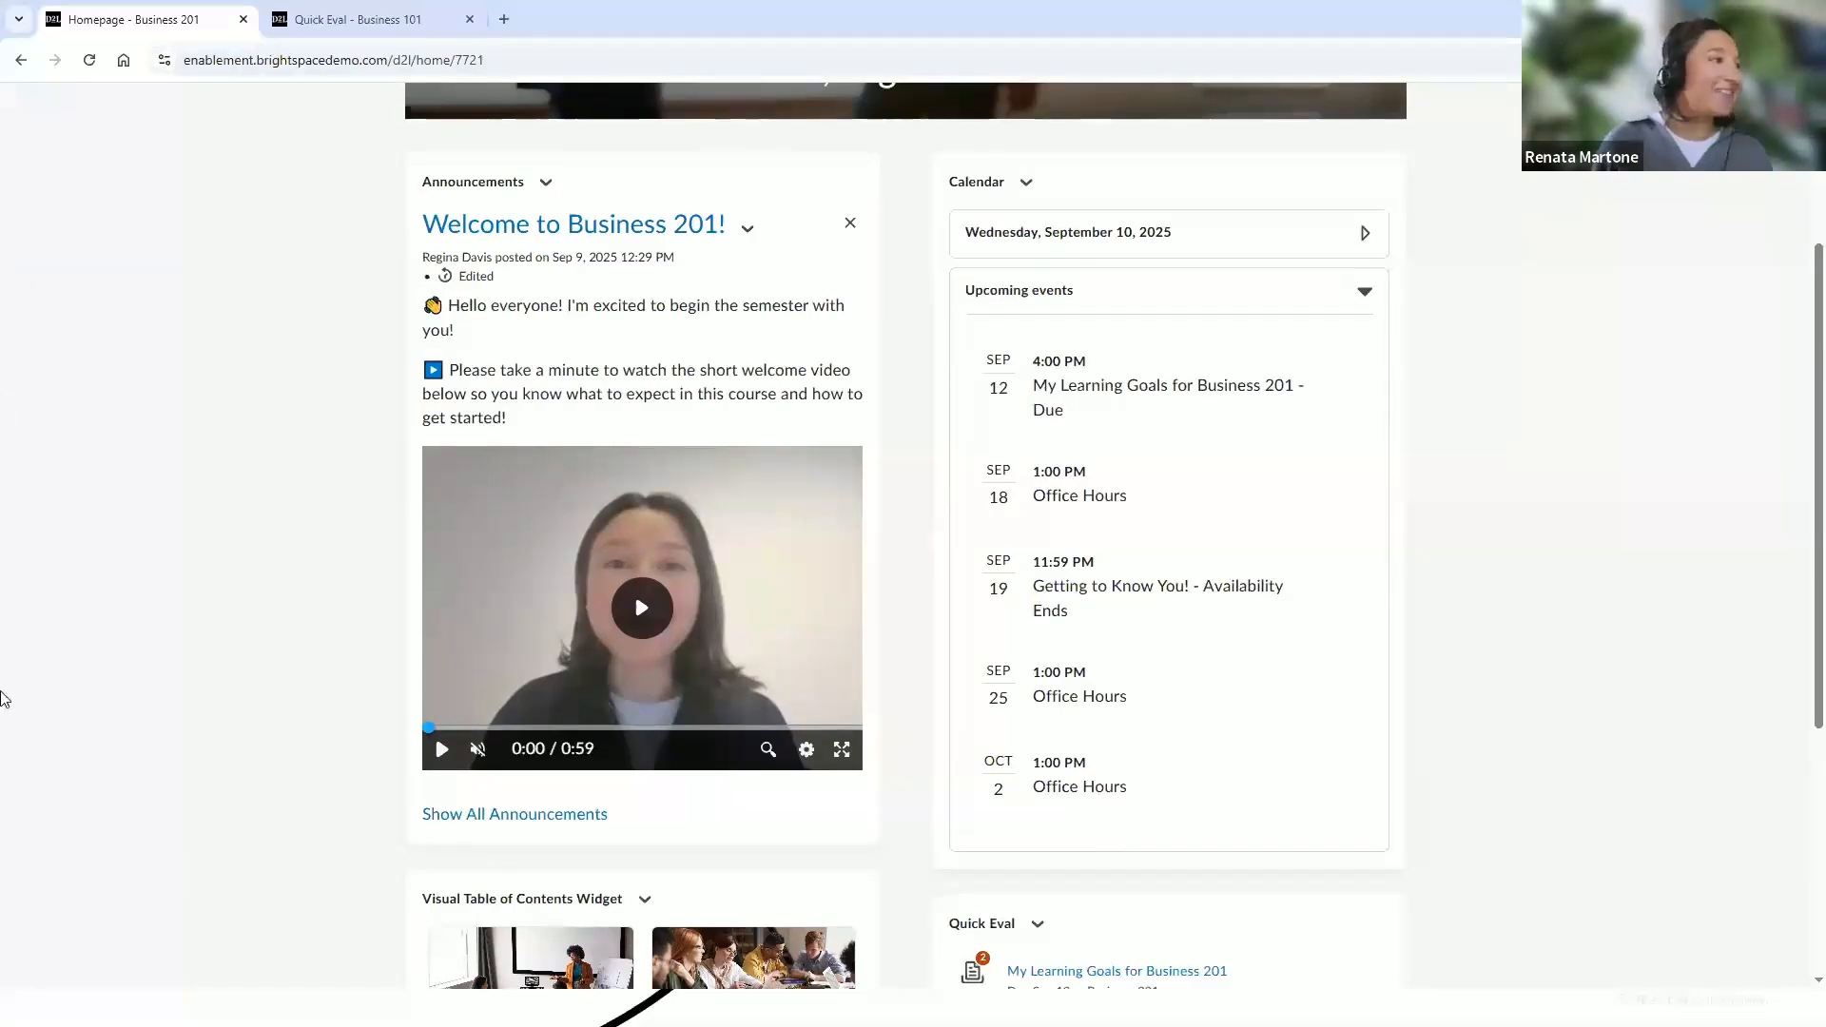
pyautogui.click(616, 609)
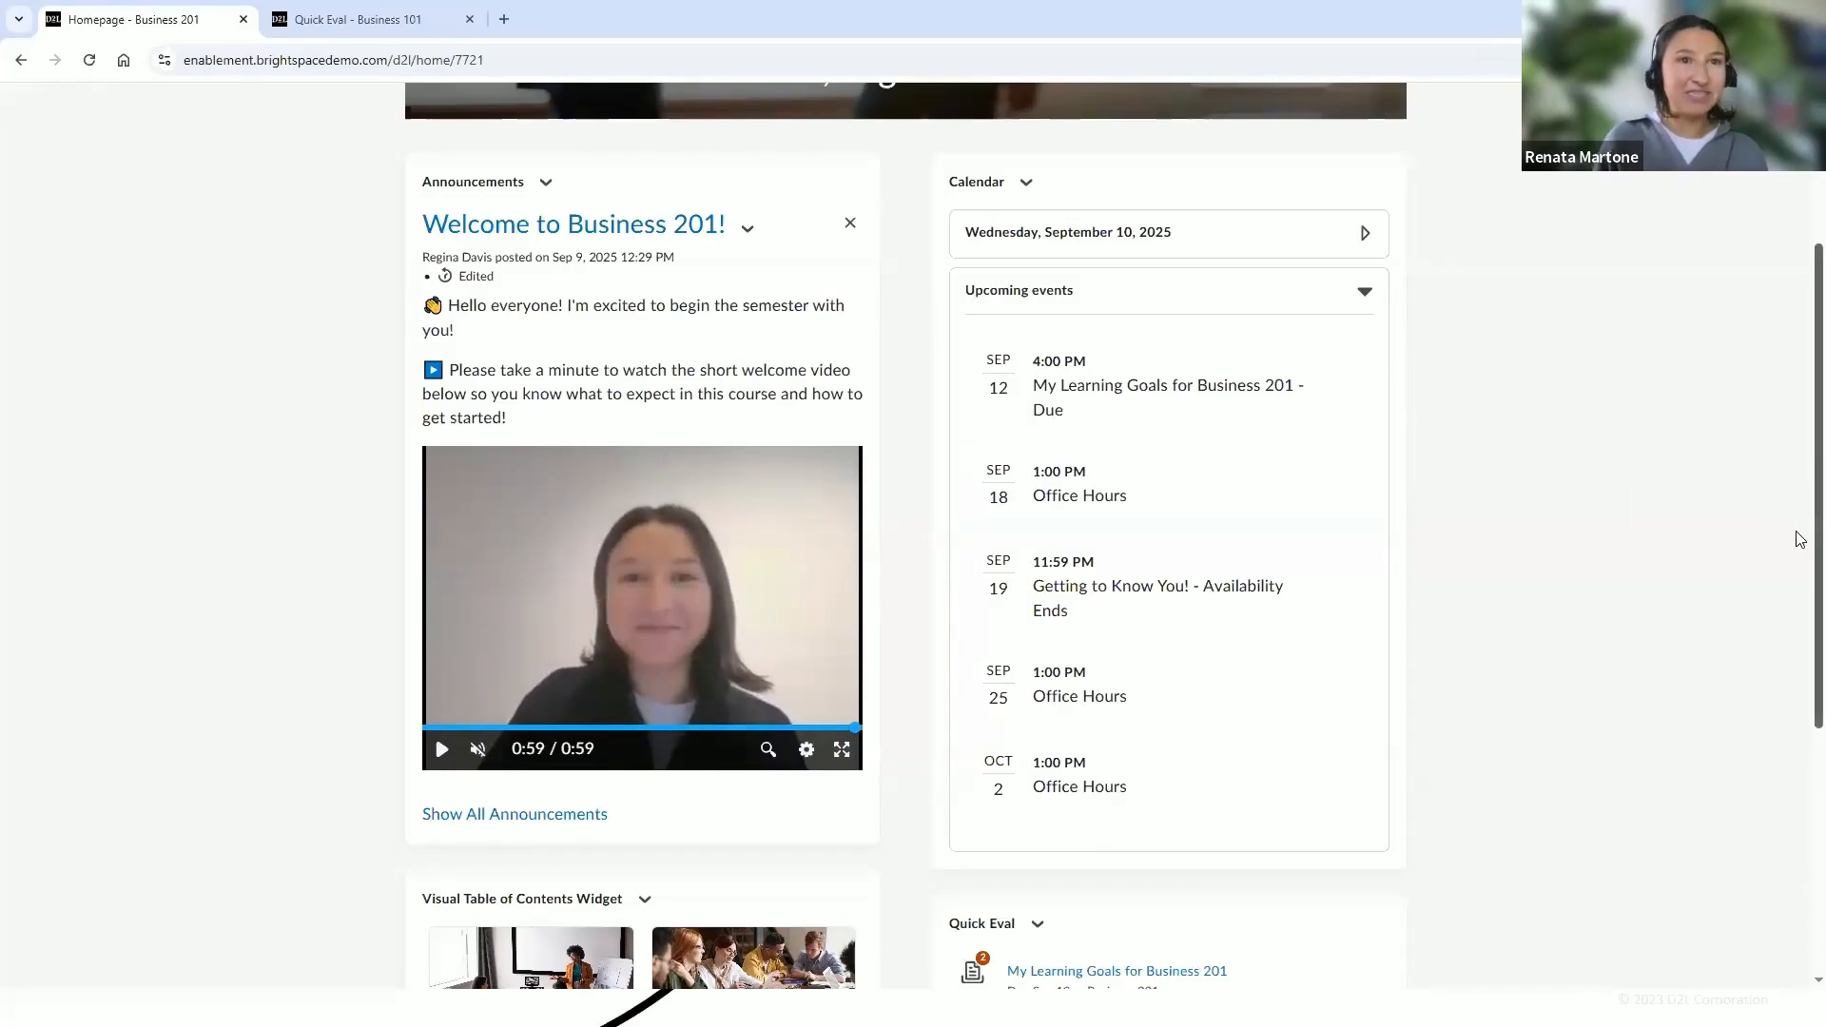
pyautogui.scroll(1, 1801, 526)
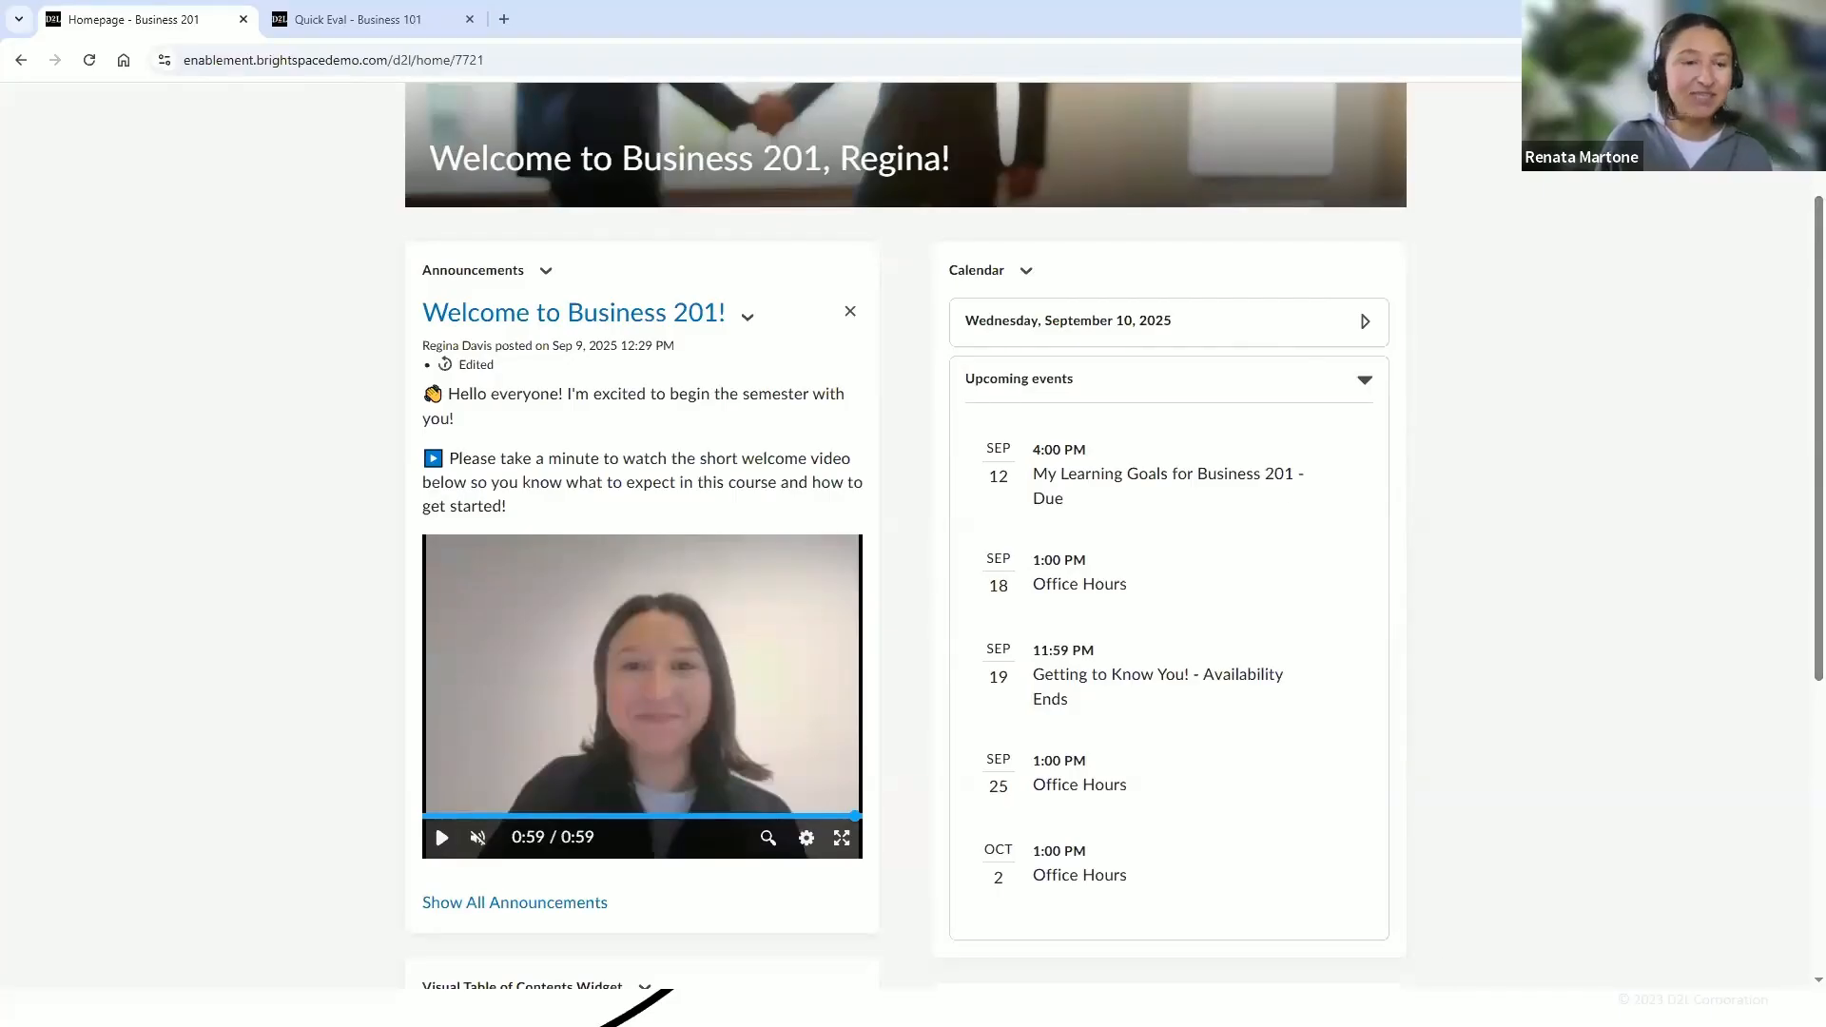
# Start a new announcement from the Announcements widget and paste the headline "Week 1: Your First Steps in Business 201"
pyautogui.click(546, 272)
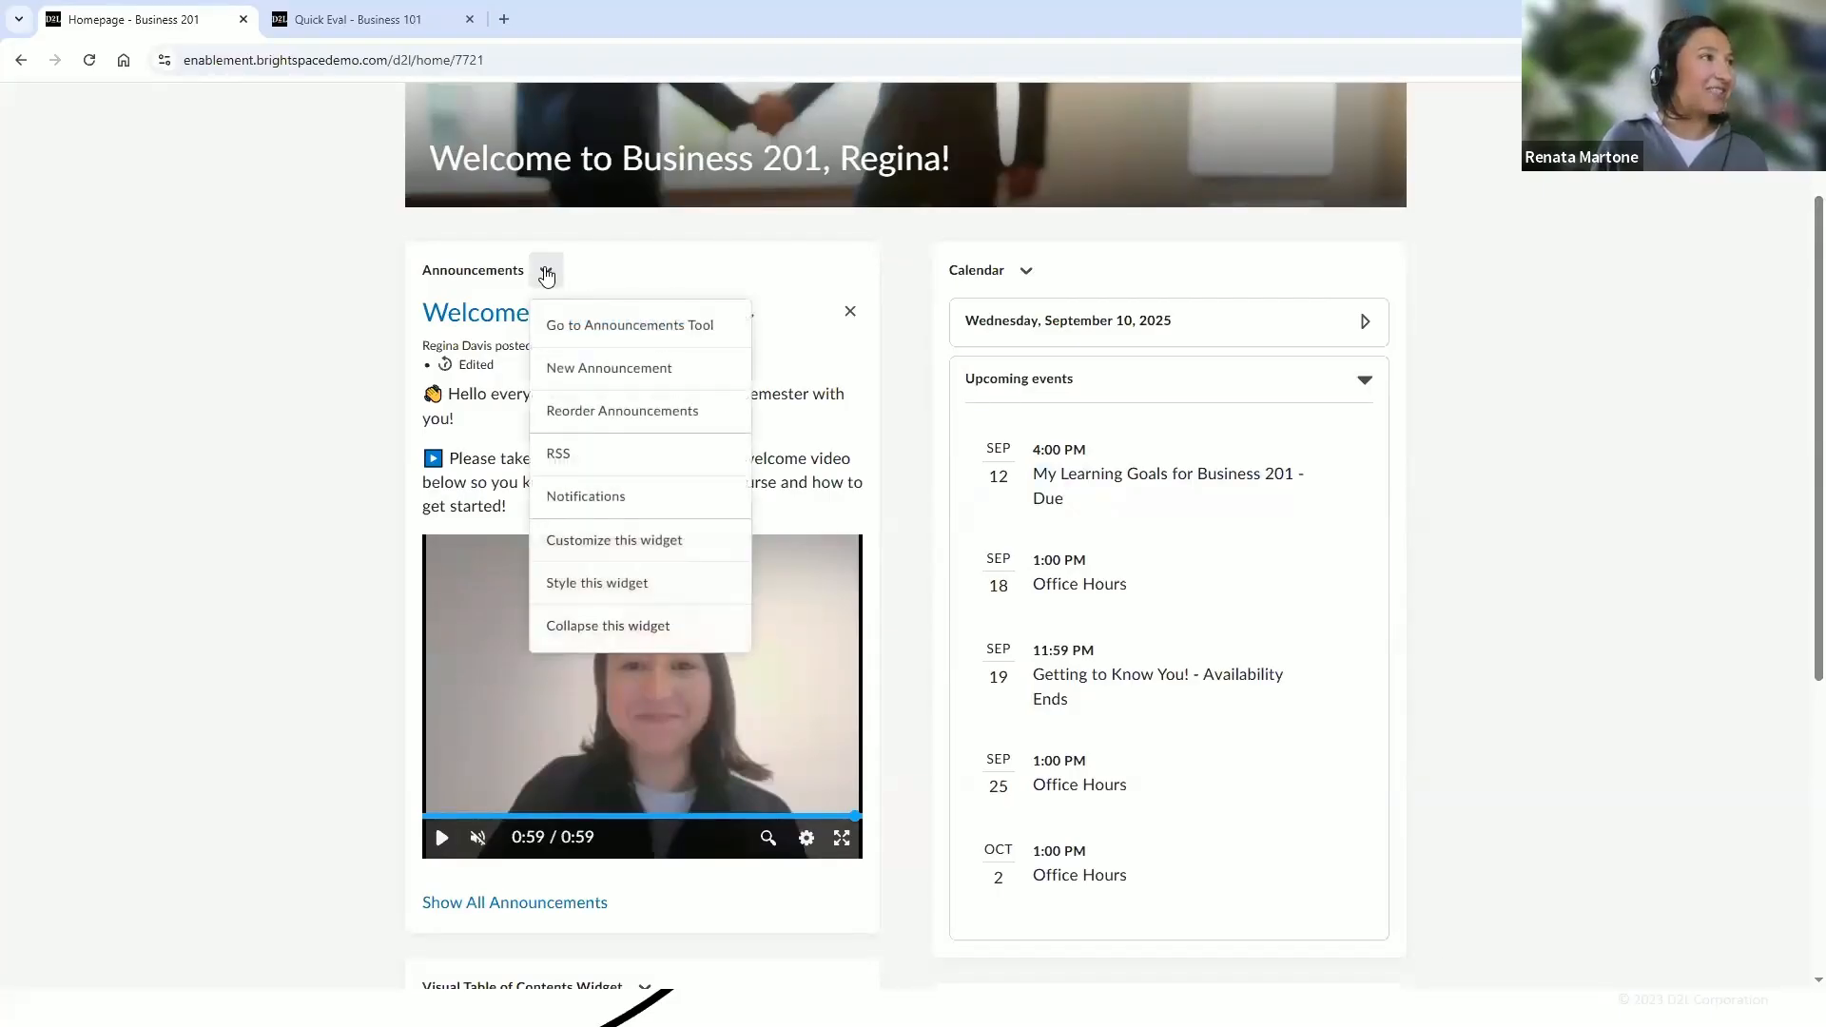
pyautogui.click(564, 381)
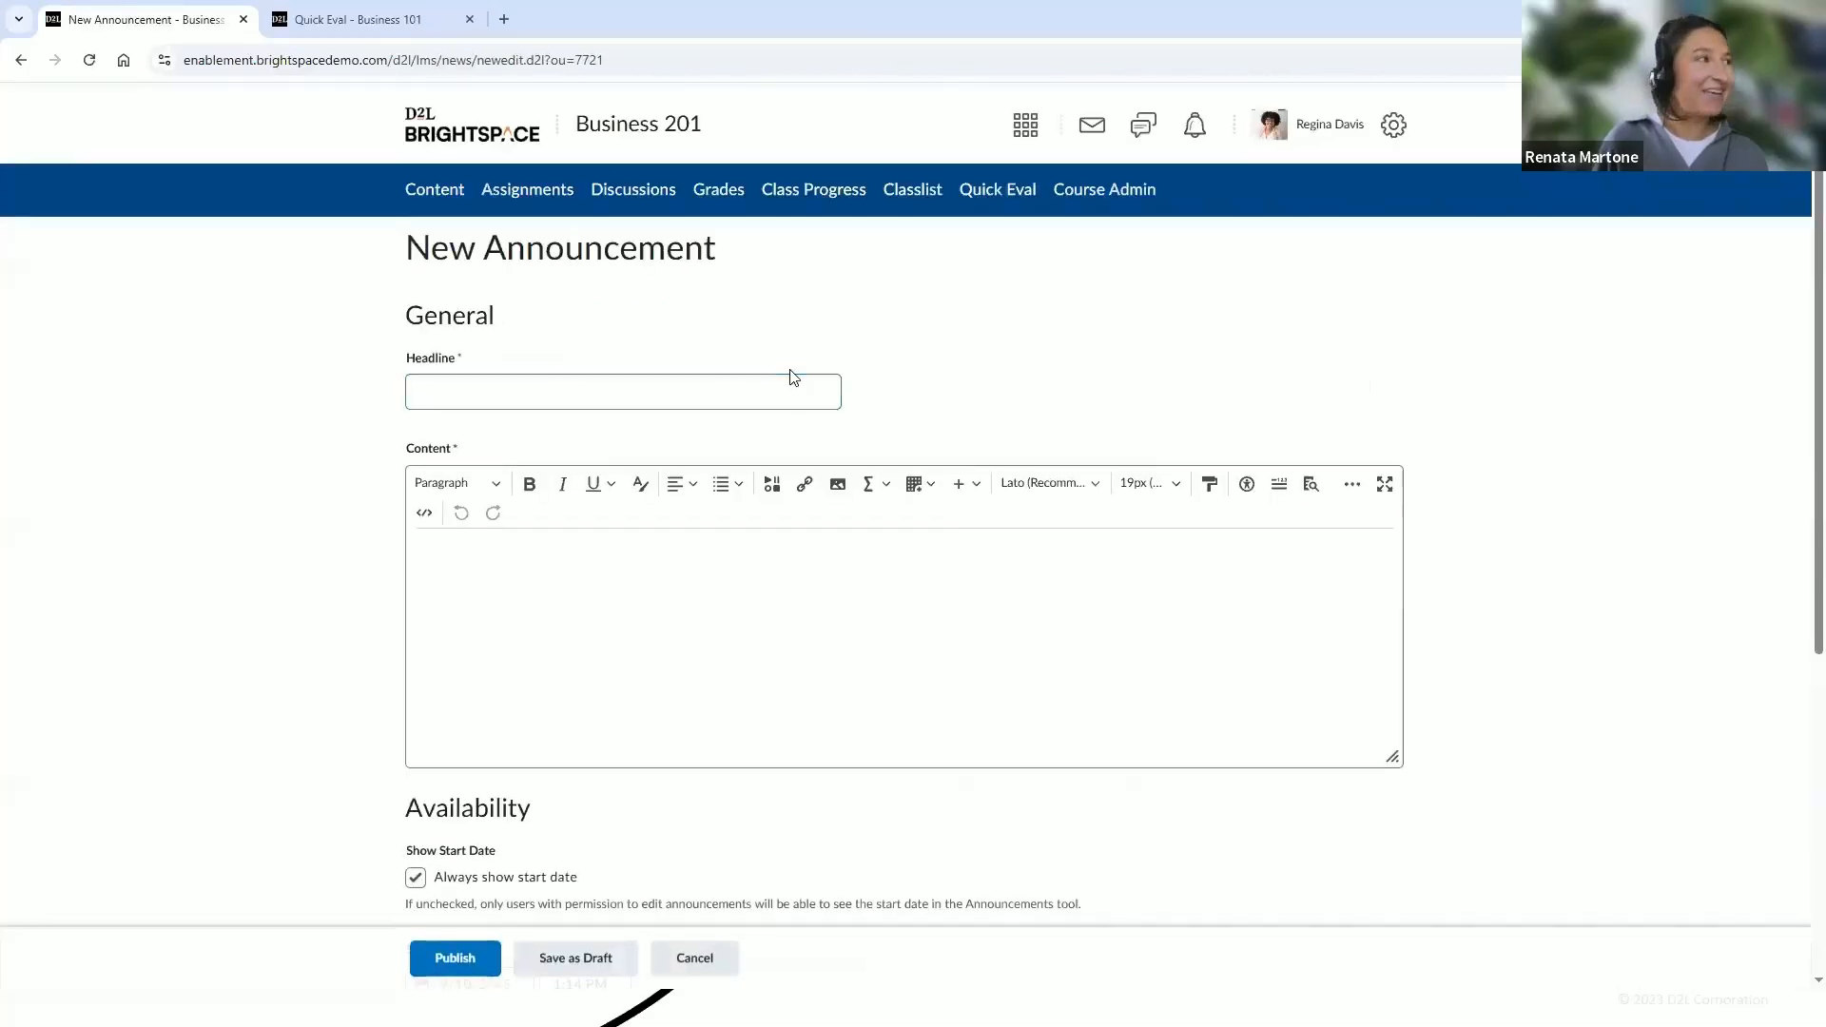
pyautogui.click(514, 399)
pyautogui.write('Week 1: Your First Steps in Business 201')
pyautogui.click(503, 312)
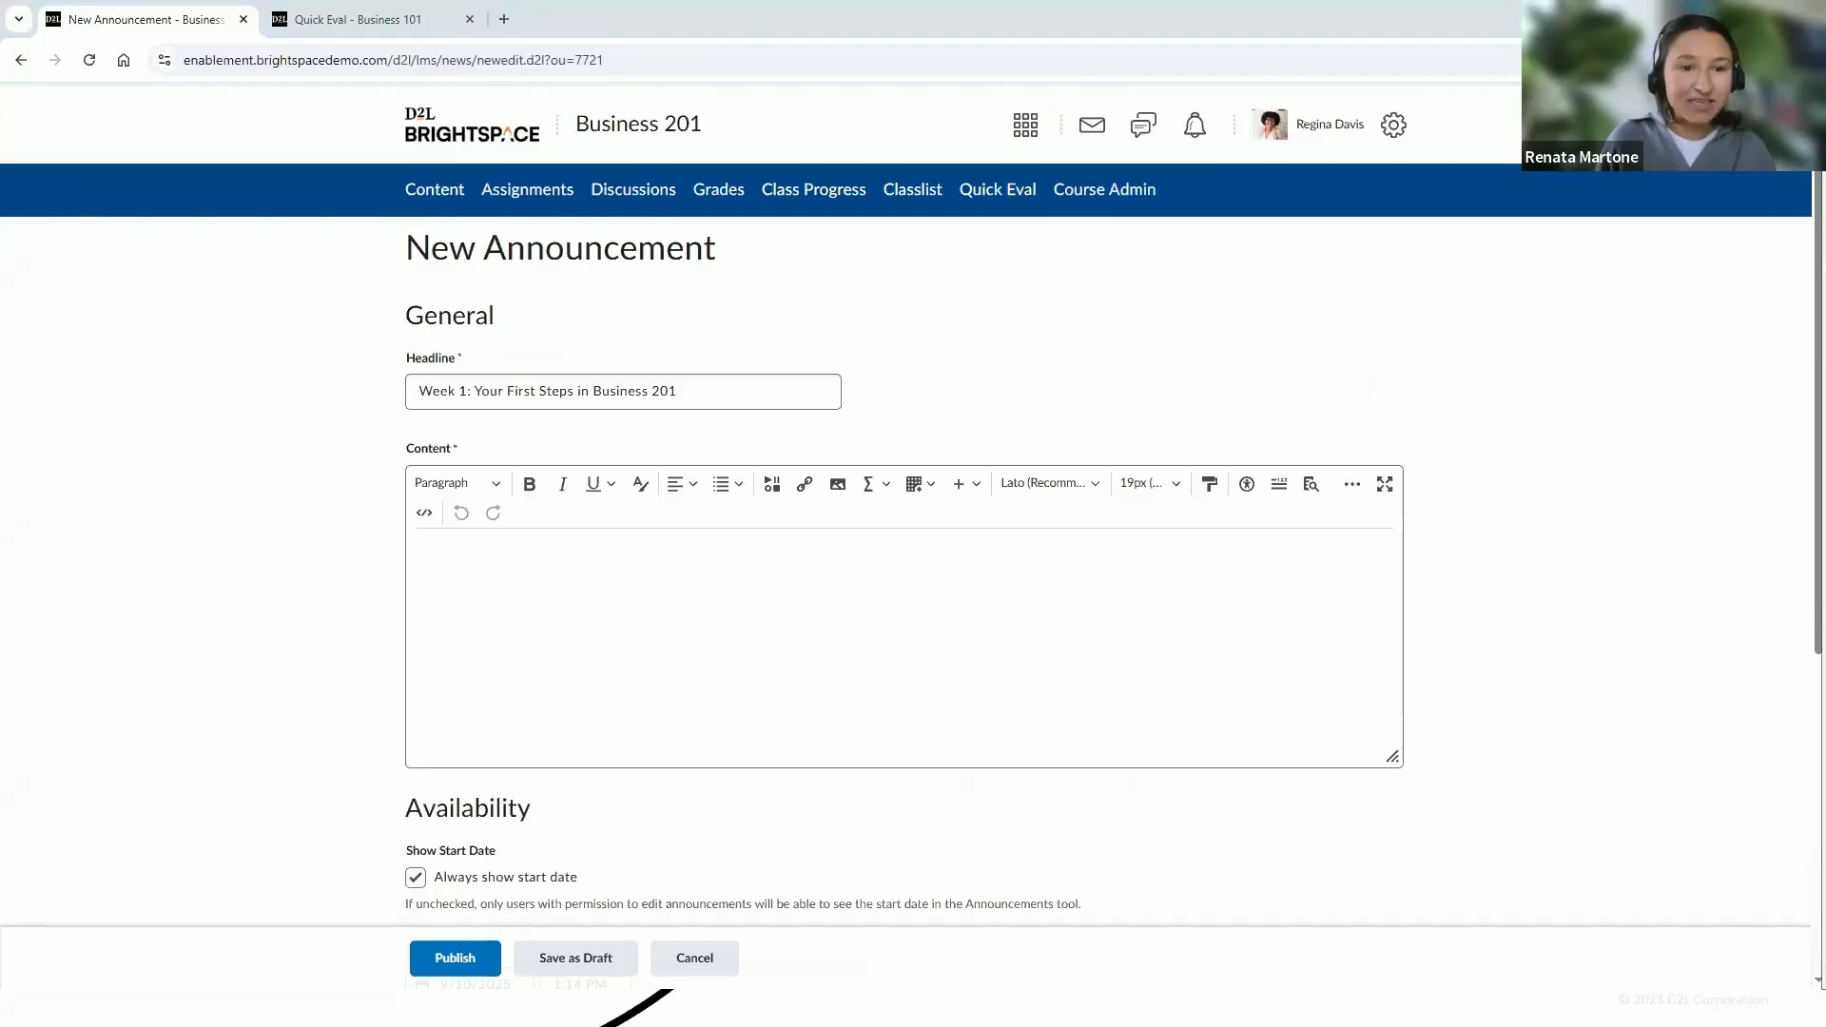
# Paste the Week 1 first-steps message into the announcement content and enlarge the editor area
pyautogui.click(1037, 597)
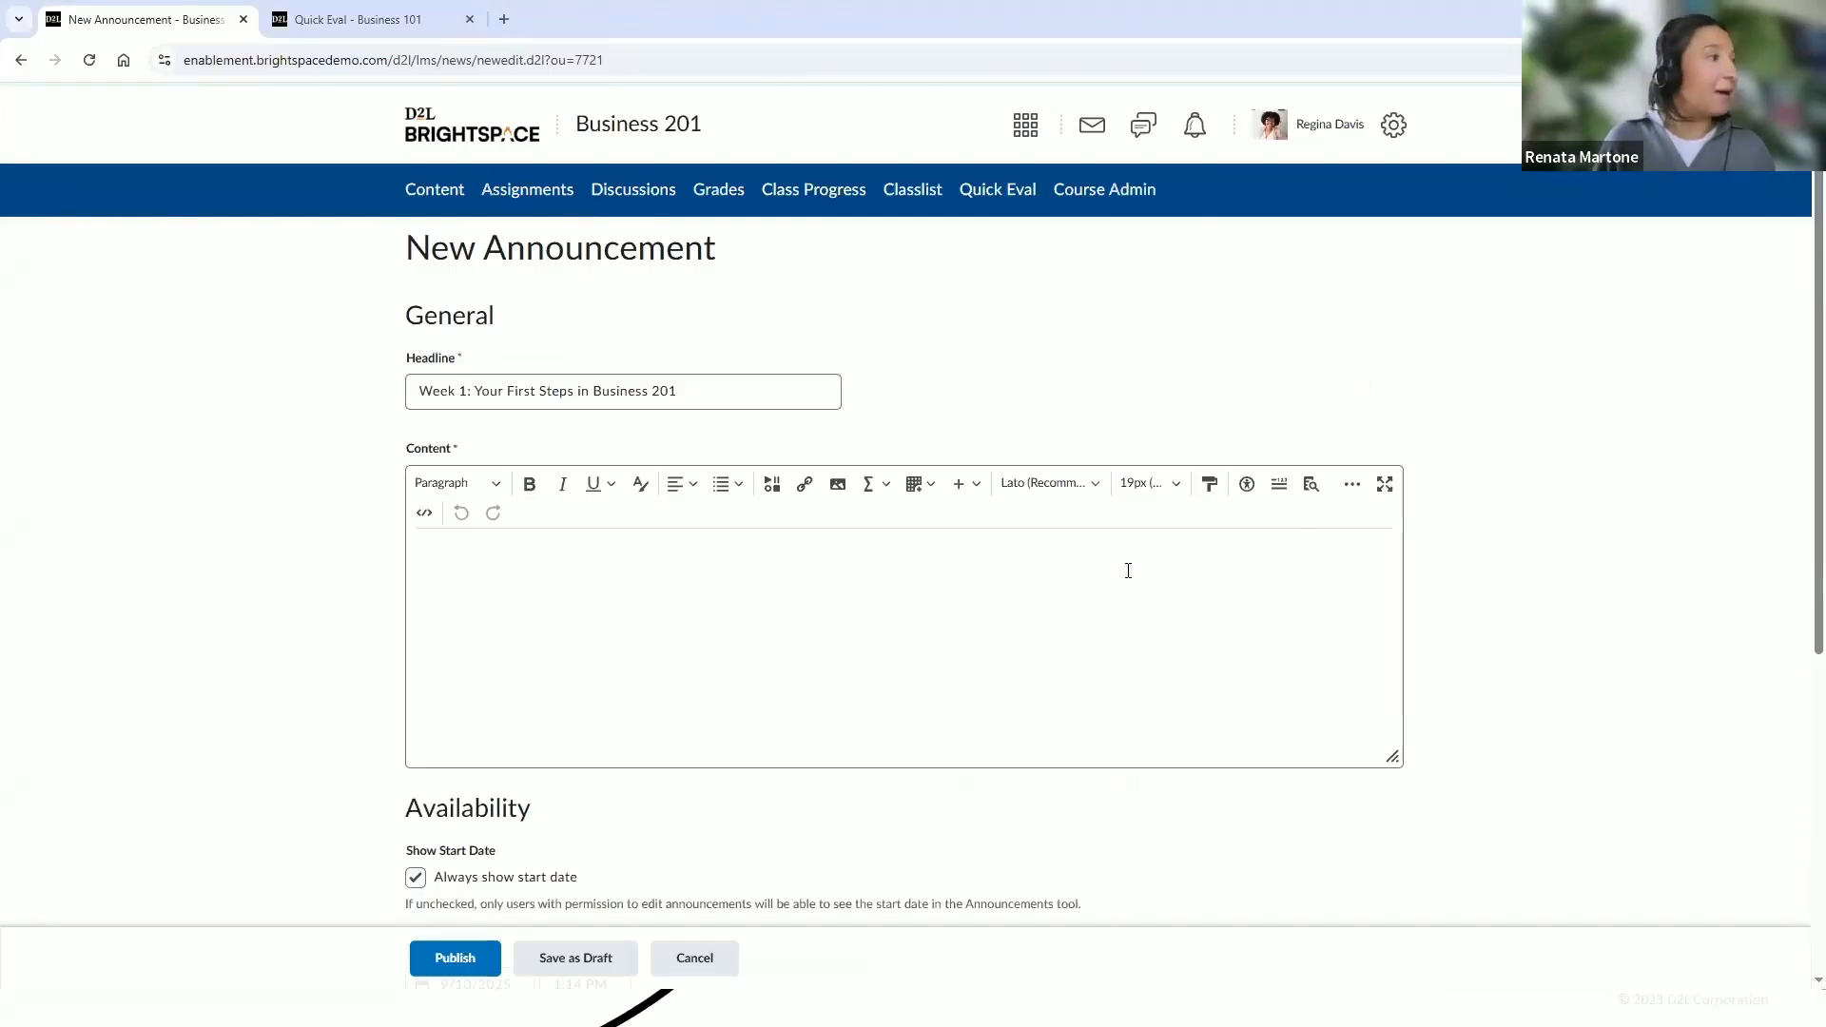
pyautogui.hotkey('ctrl', 'v')
pyautogui.moveTo(1394, 758); pyautogui.dragTo(1393, 903)
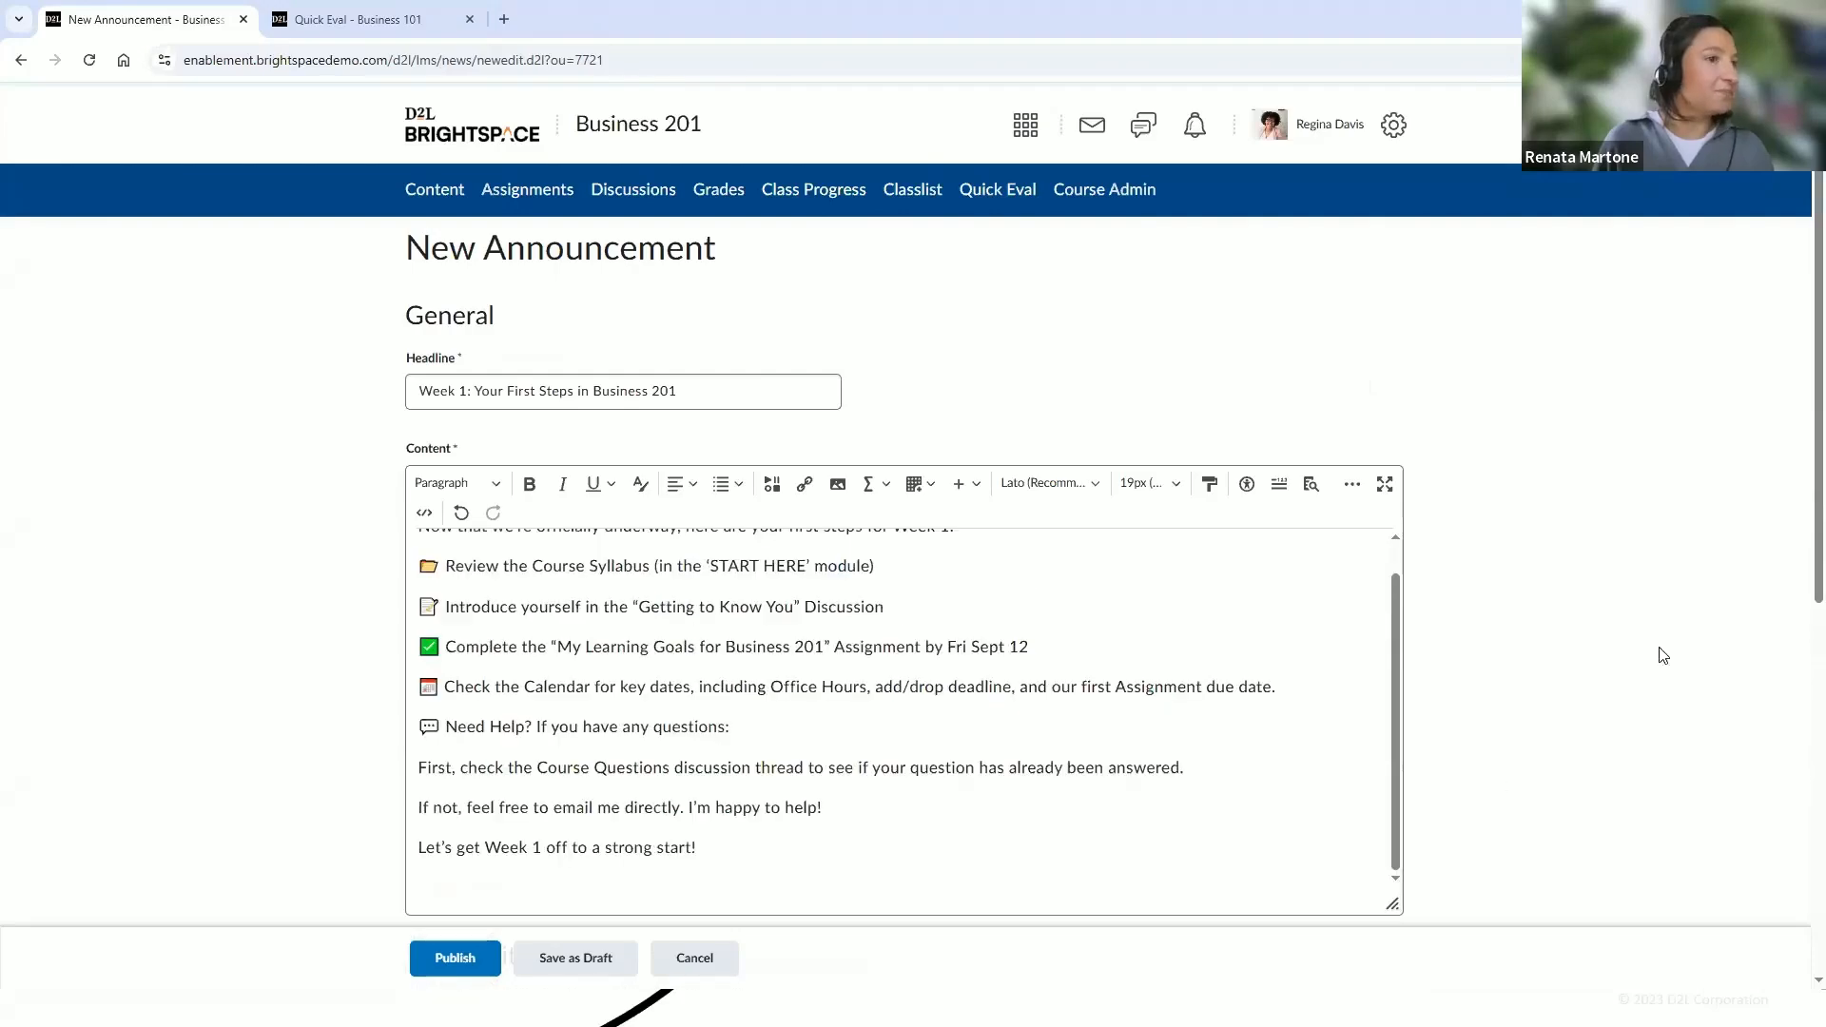
pyautogui.scroll(-1, 1801, 571)
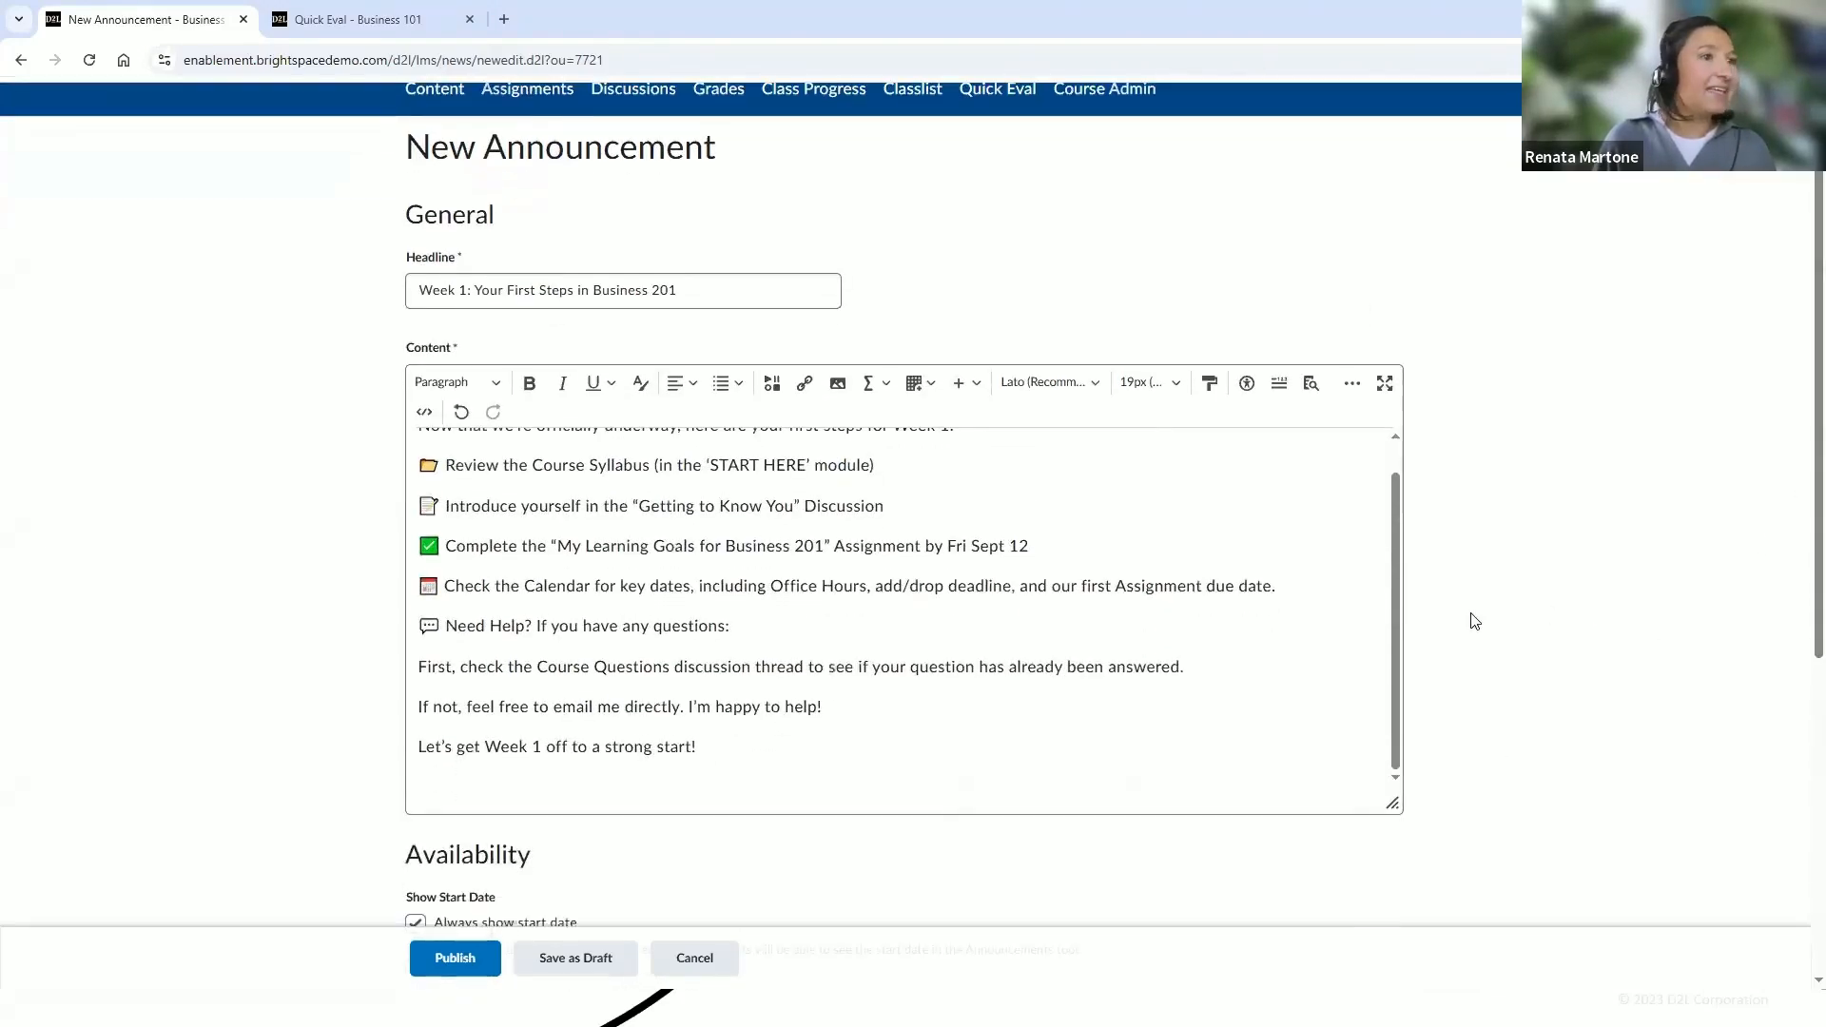
pyautogui.scroll(2, 1406, 609)
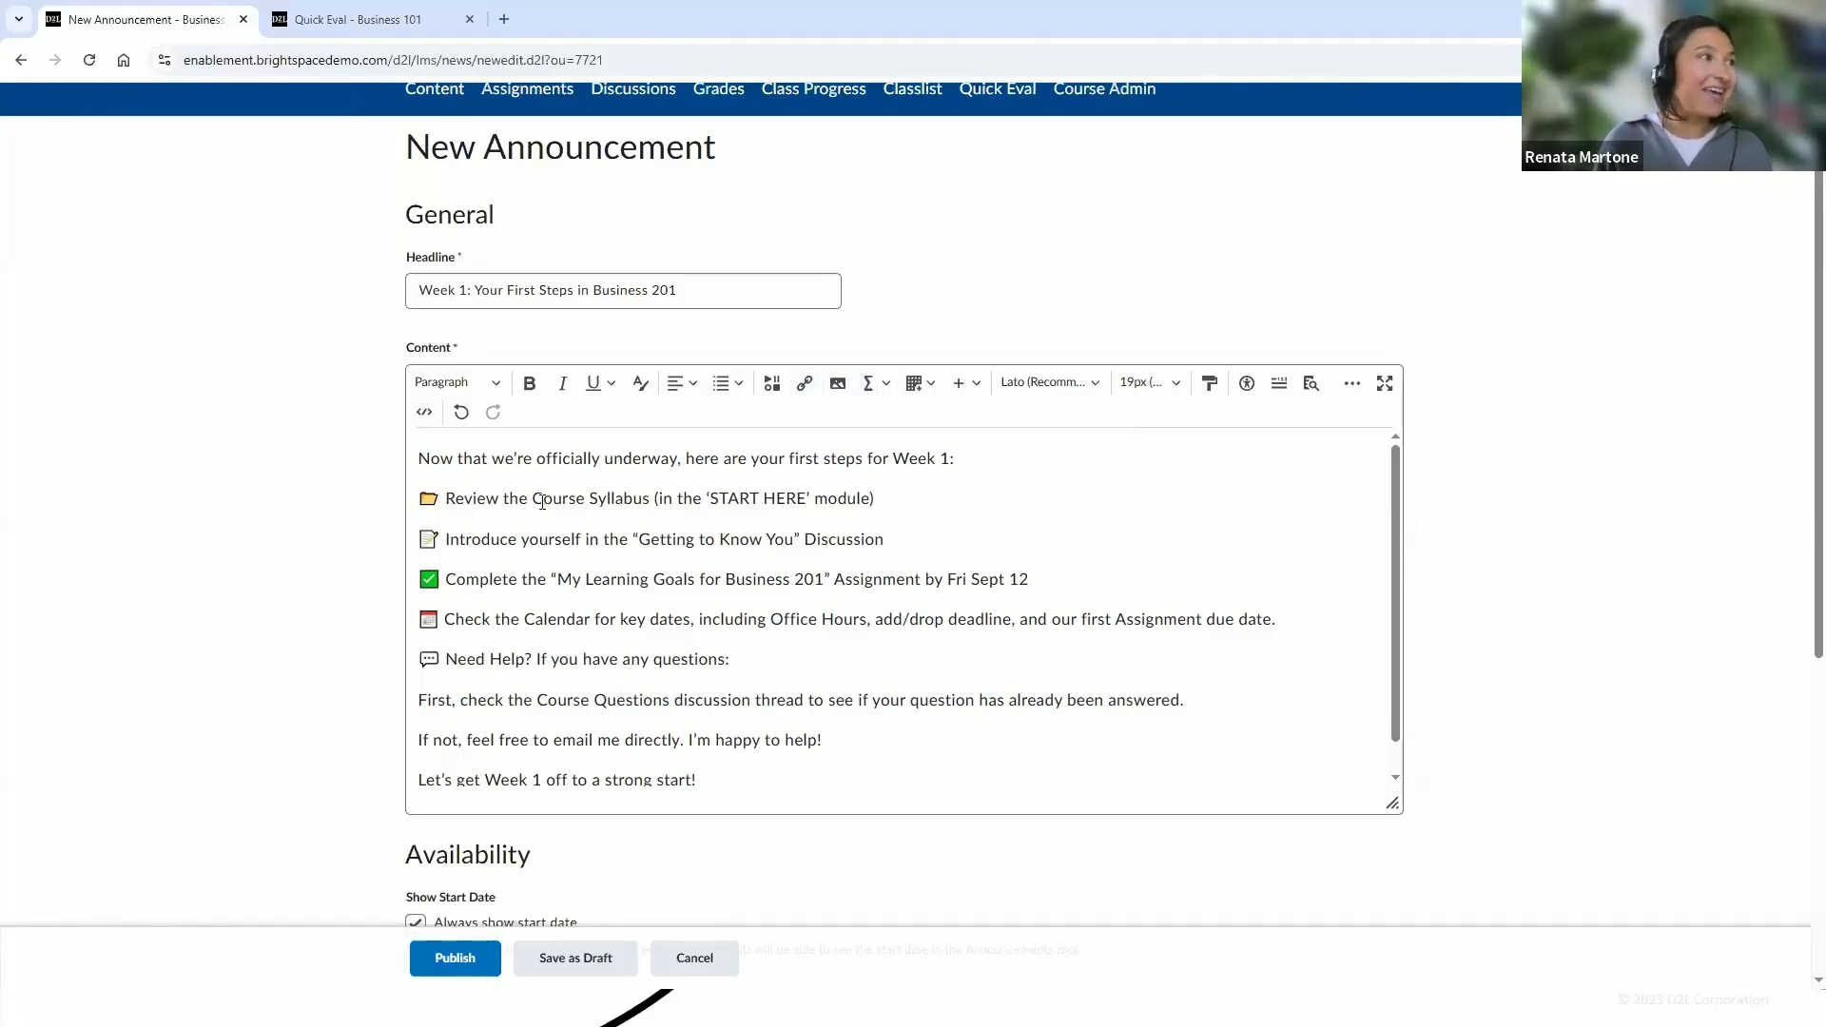
# Link the text "Course Syllabus" to the Business 201 Syllabus - Fall 2025 item in START HERE > Course Information
pyautogui.moveTo(533, 501); pyautogui.dragTo(650, 505)
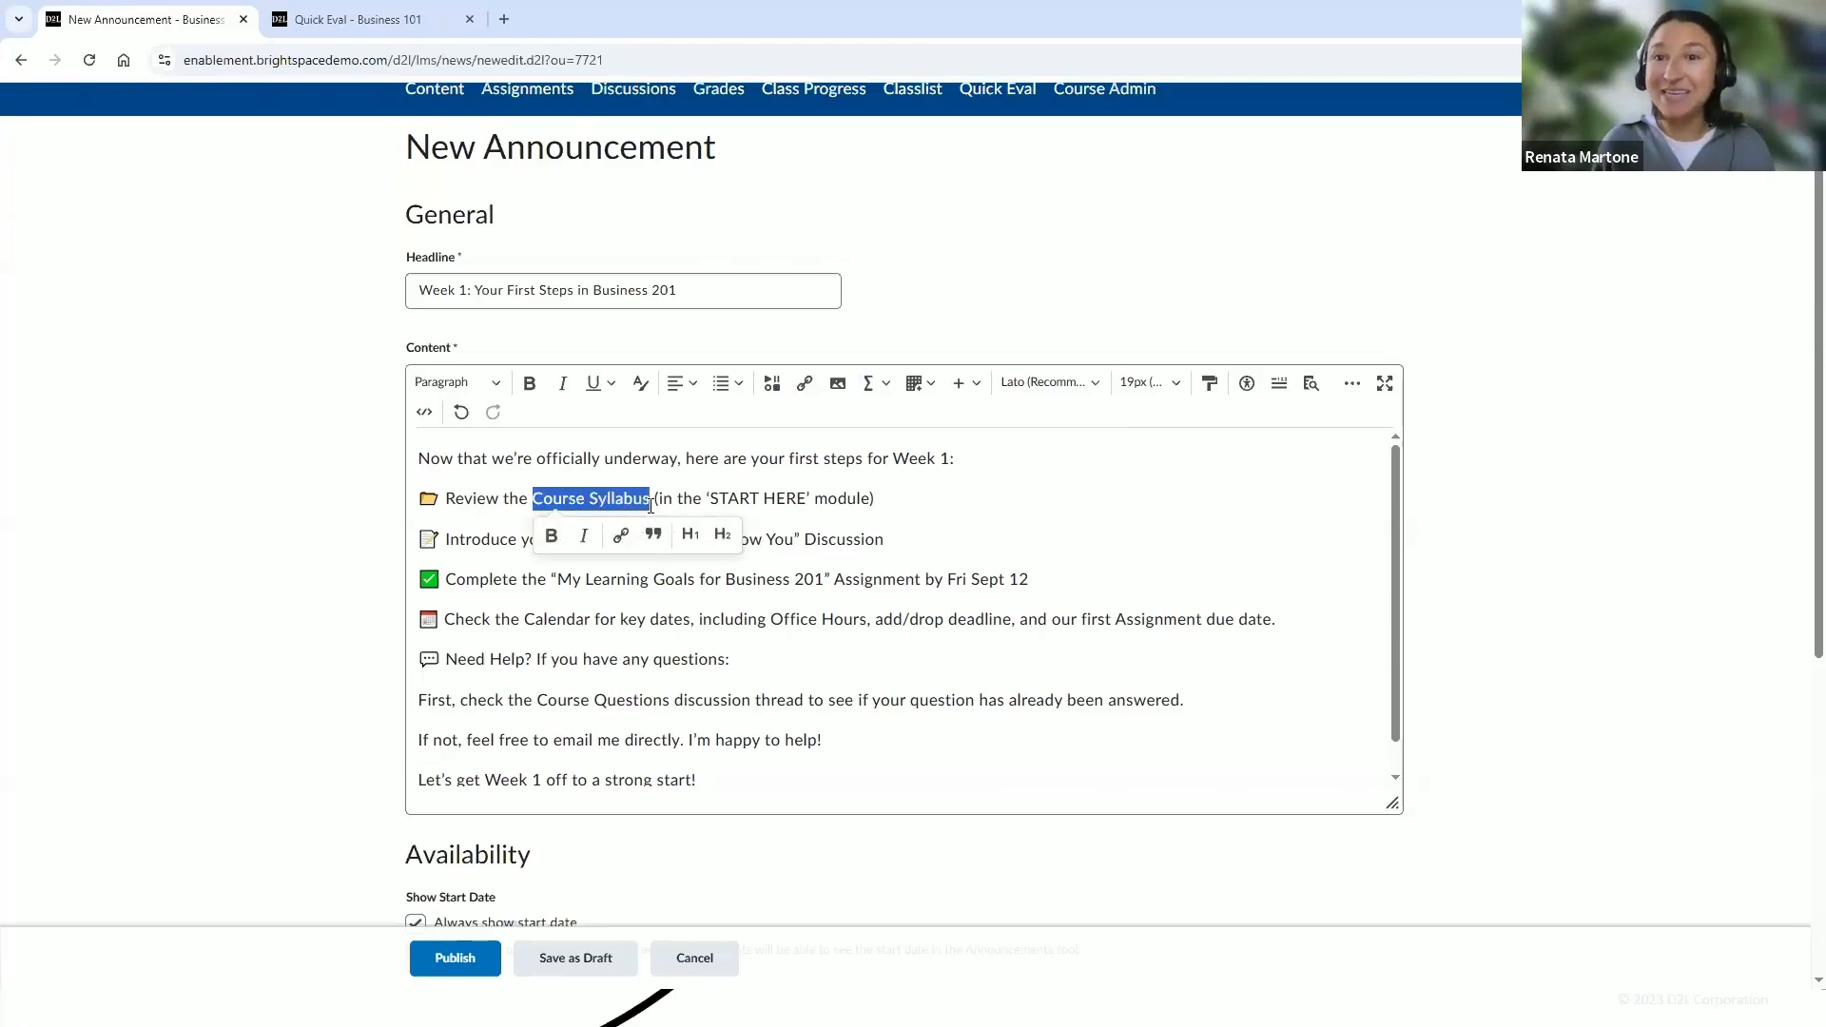
pyautogui.click(799, 388)
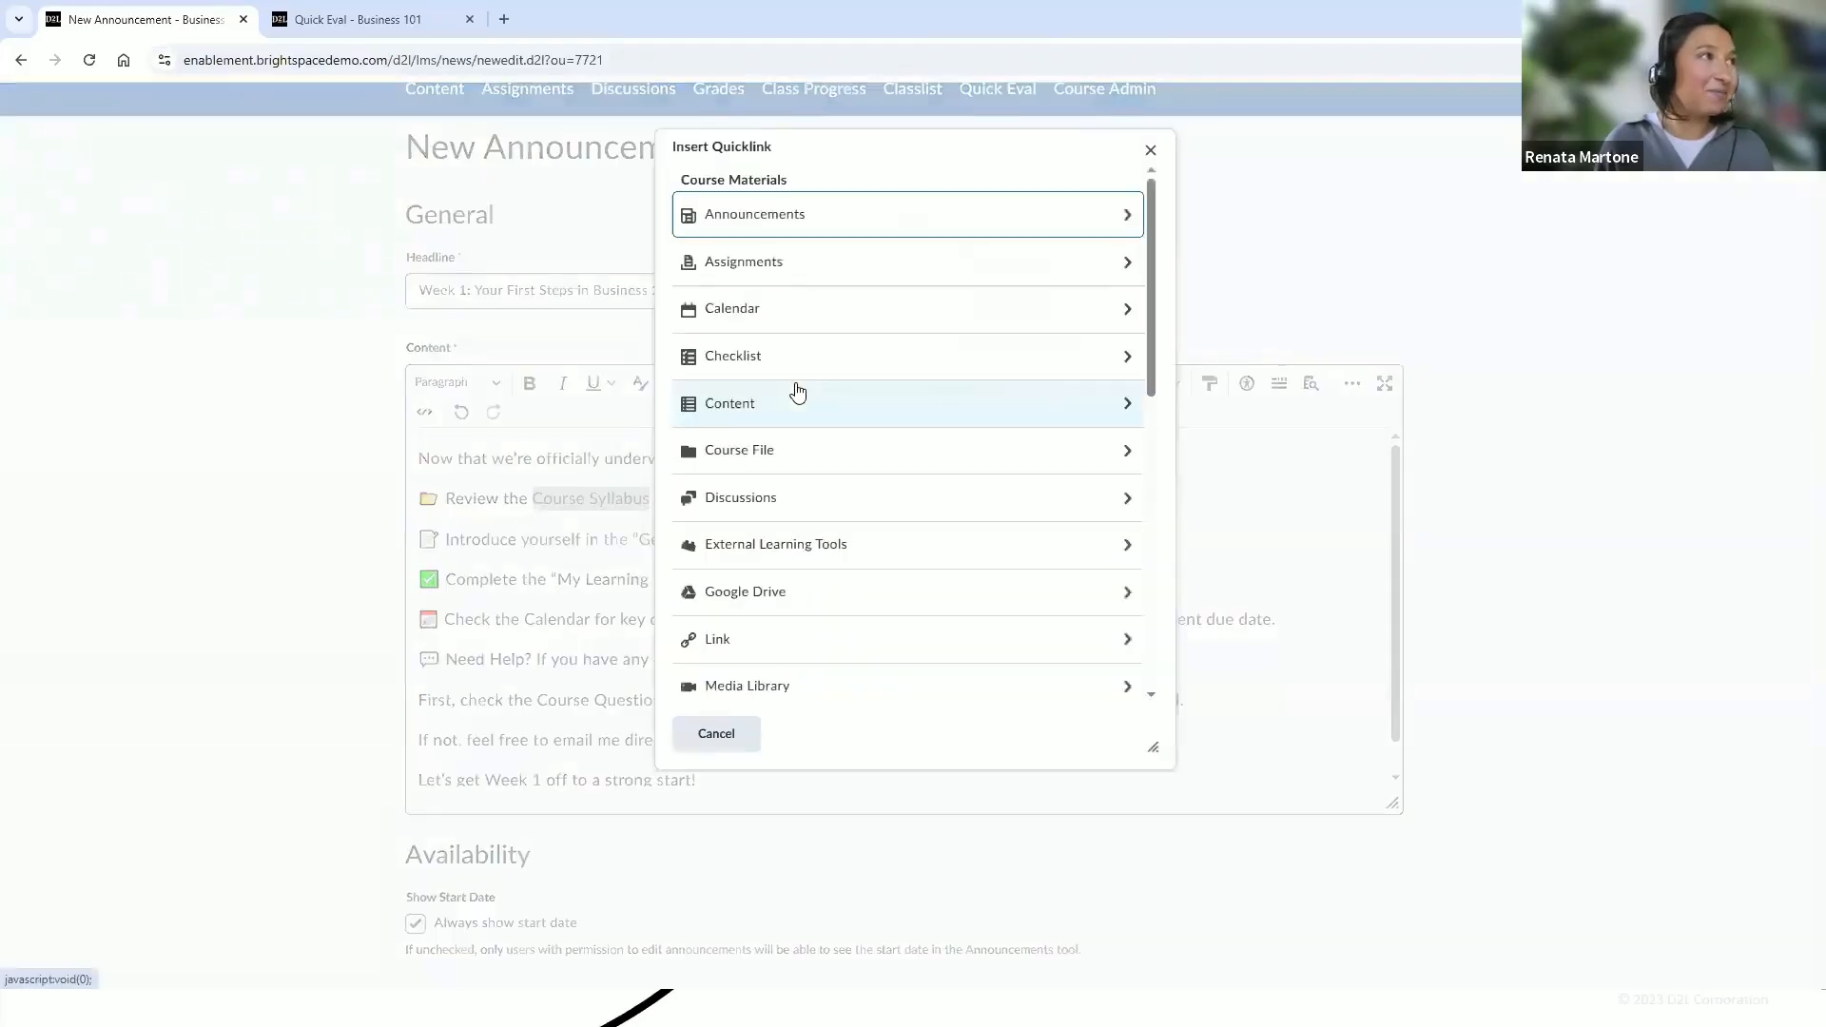
pyautogui.click(746, 409)
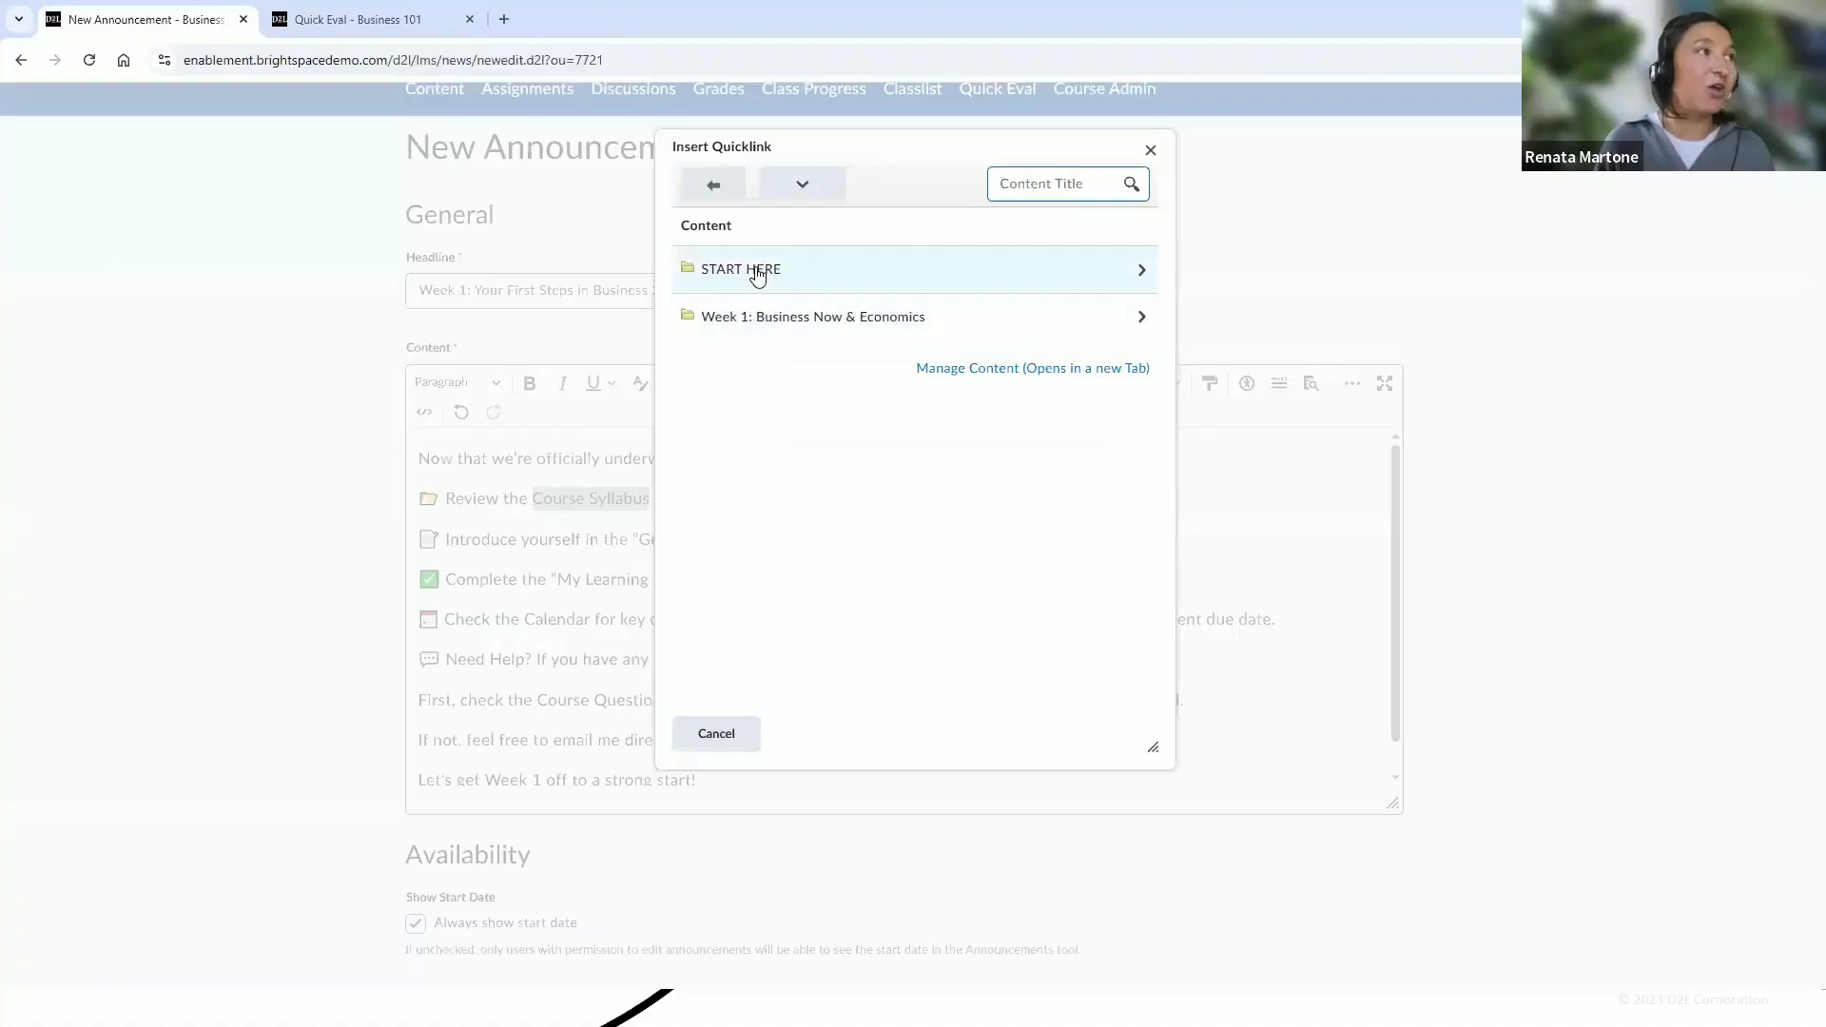
pyautogui.click(757, 273)
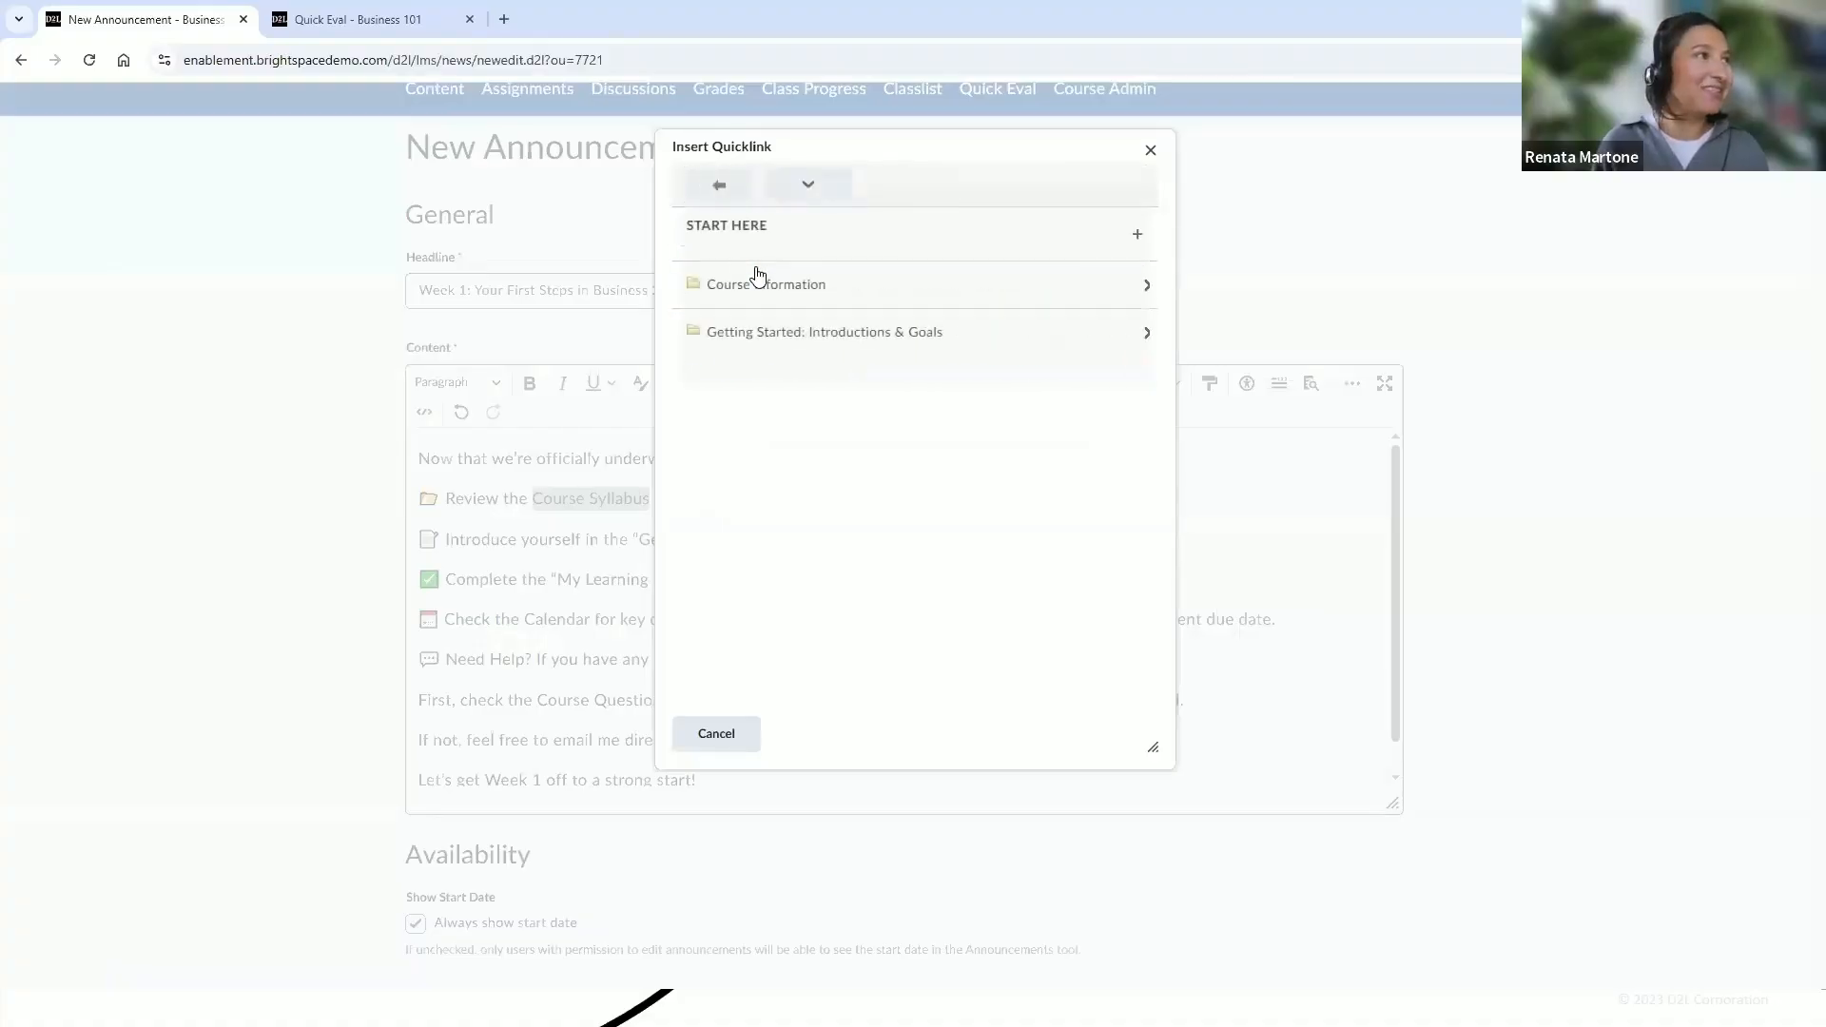
pyautogui.click(751, 290)
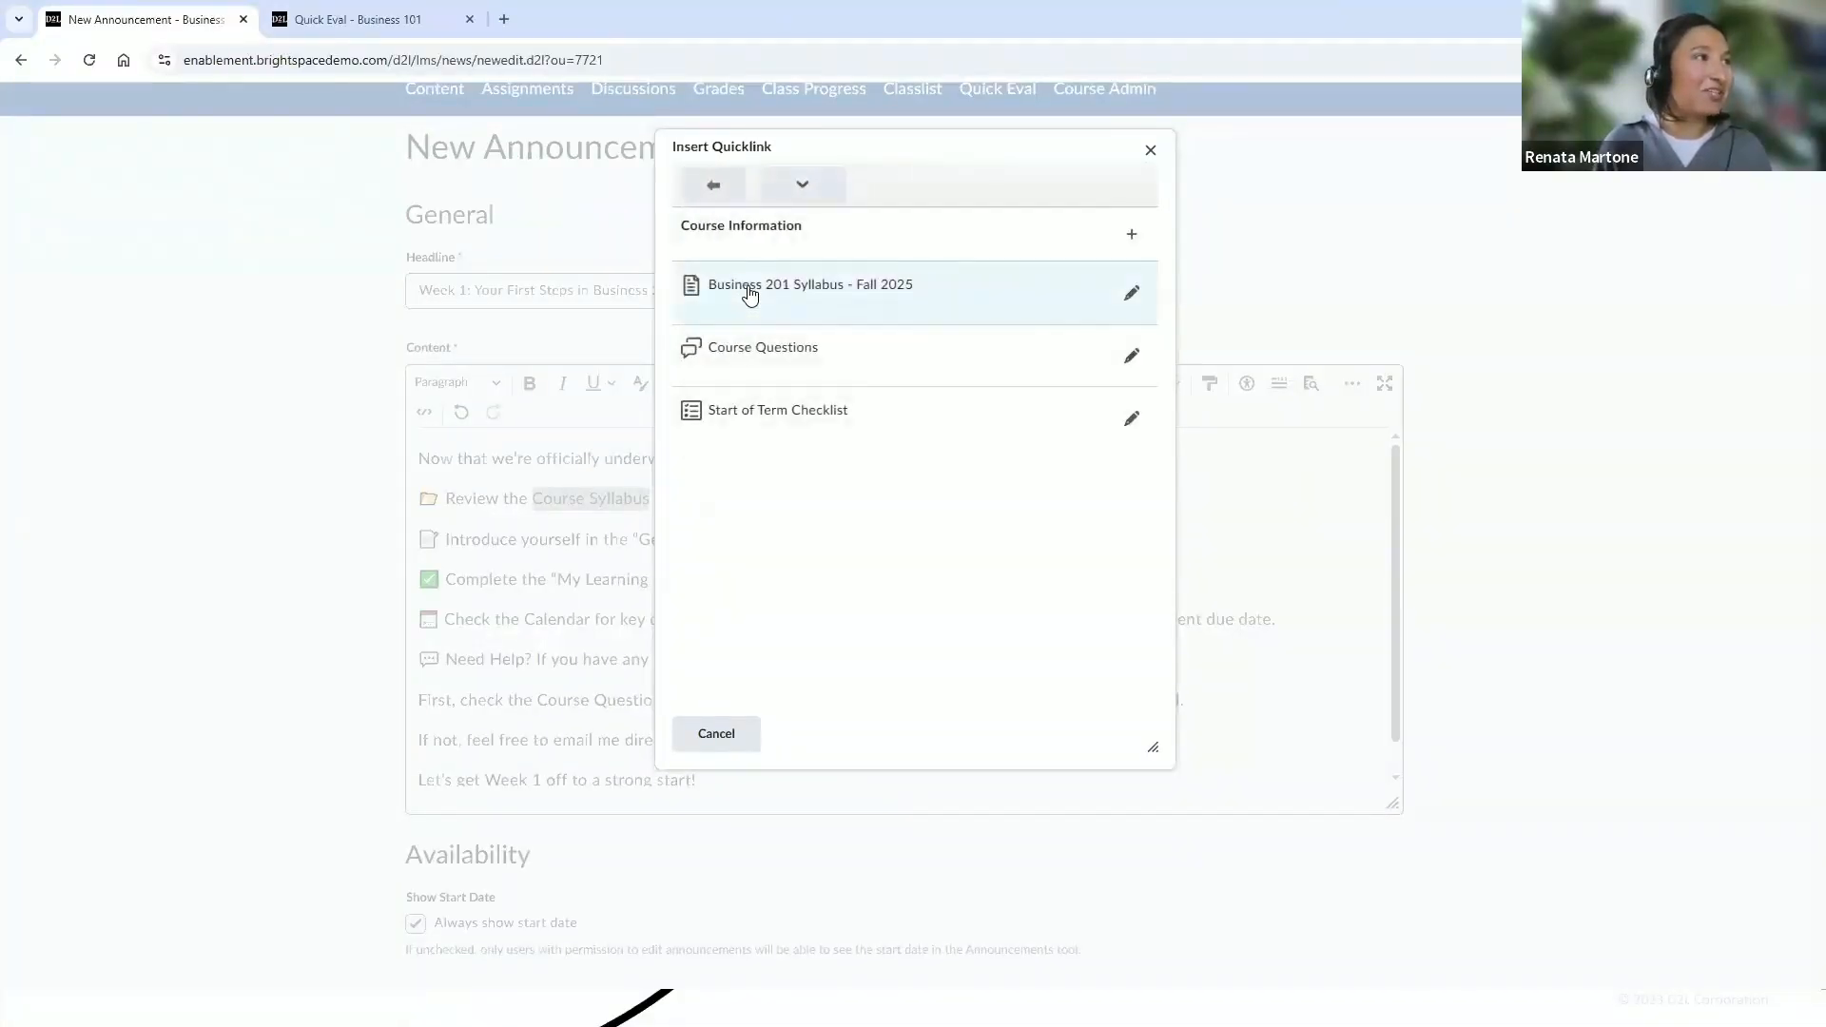
pyautogui.click(814, 296)
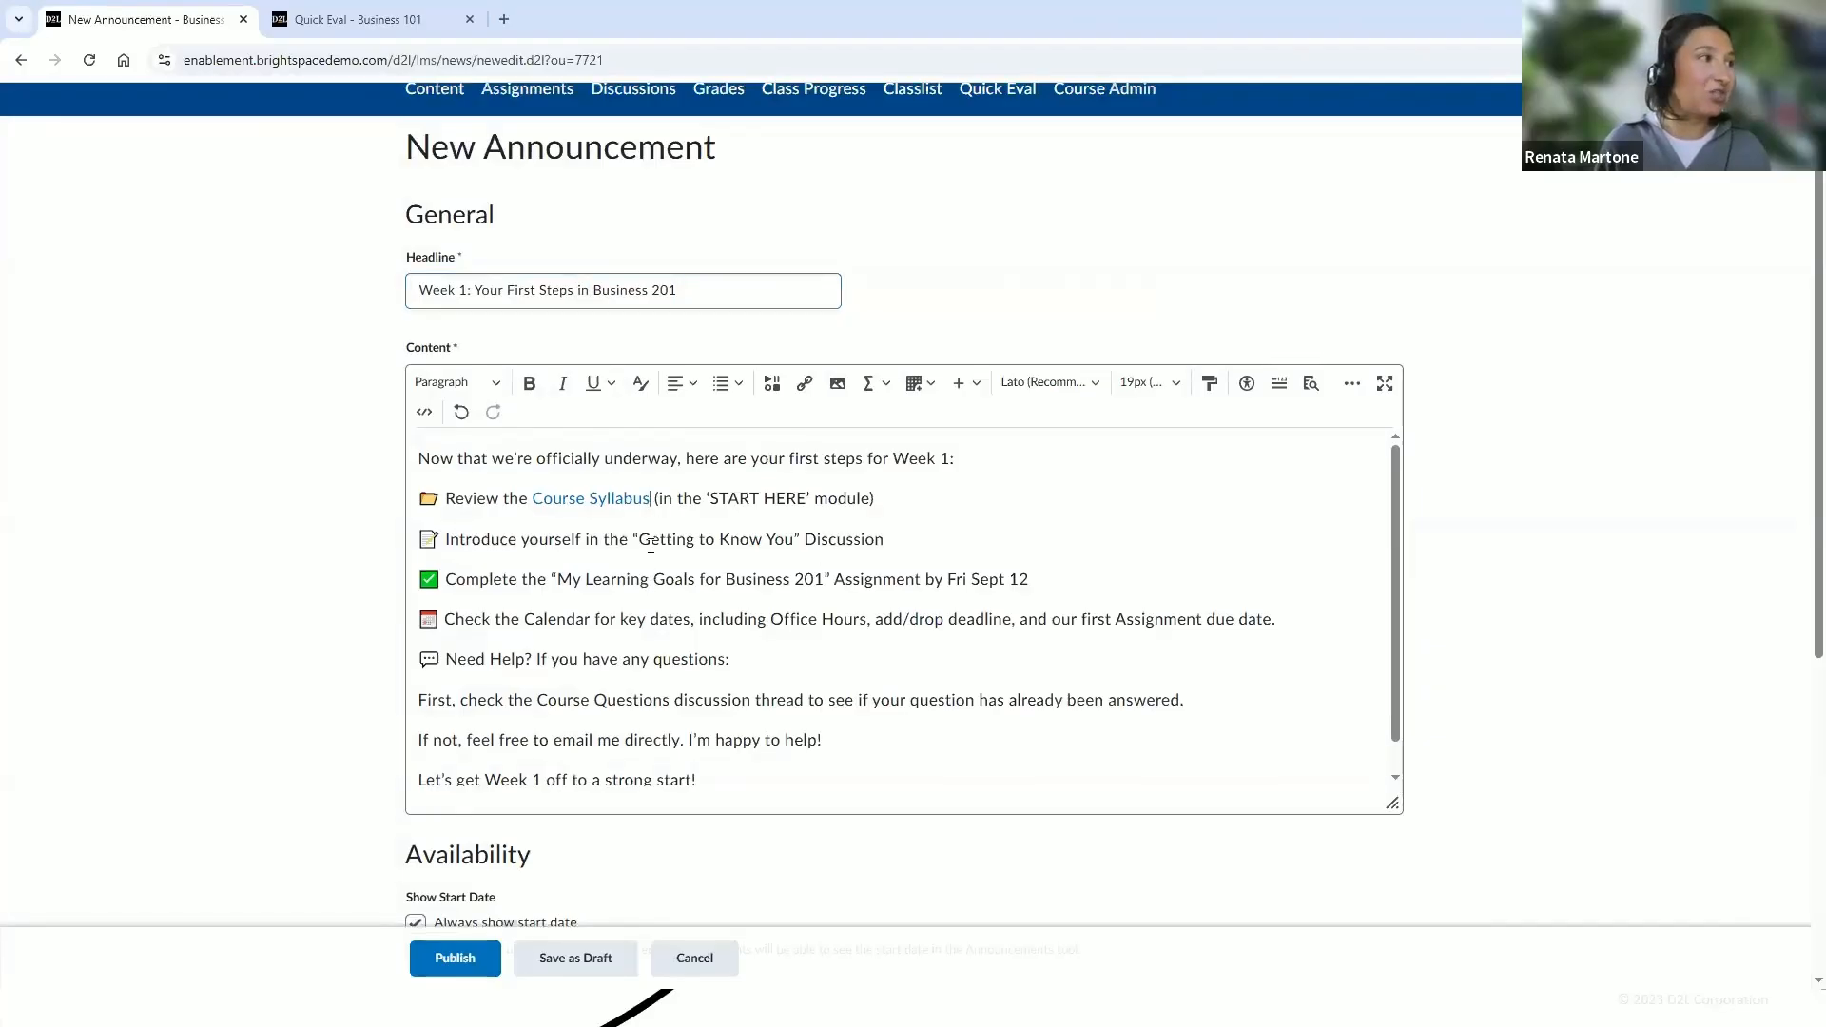
# Link the text "Getting to Know You" to the Getting to Know You! discussion topic in Course Community
pyautogui.moveTo(641, 539); pyautogui.dragTo(763, 537)
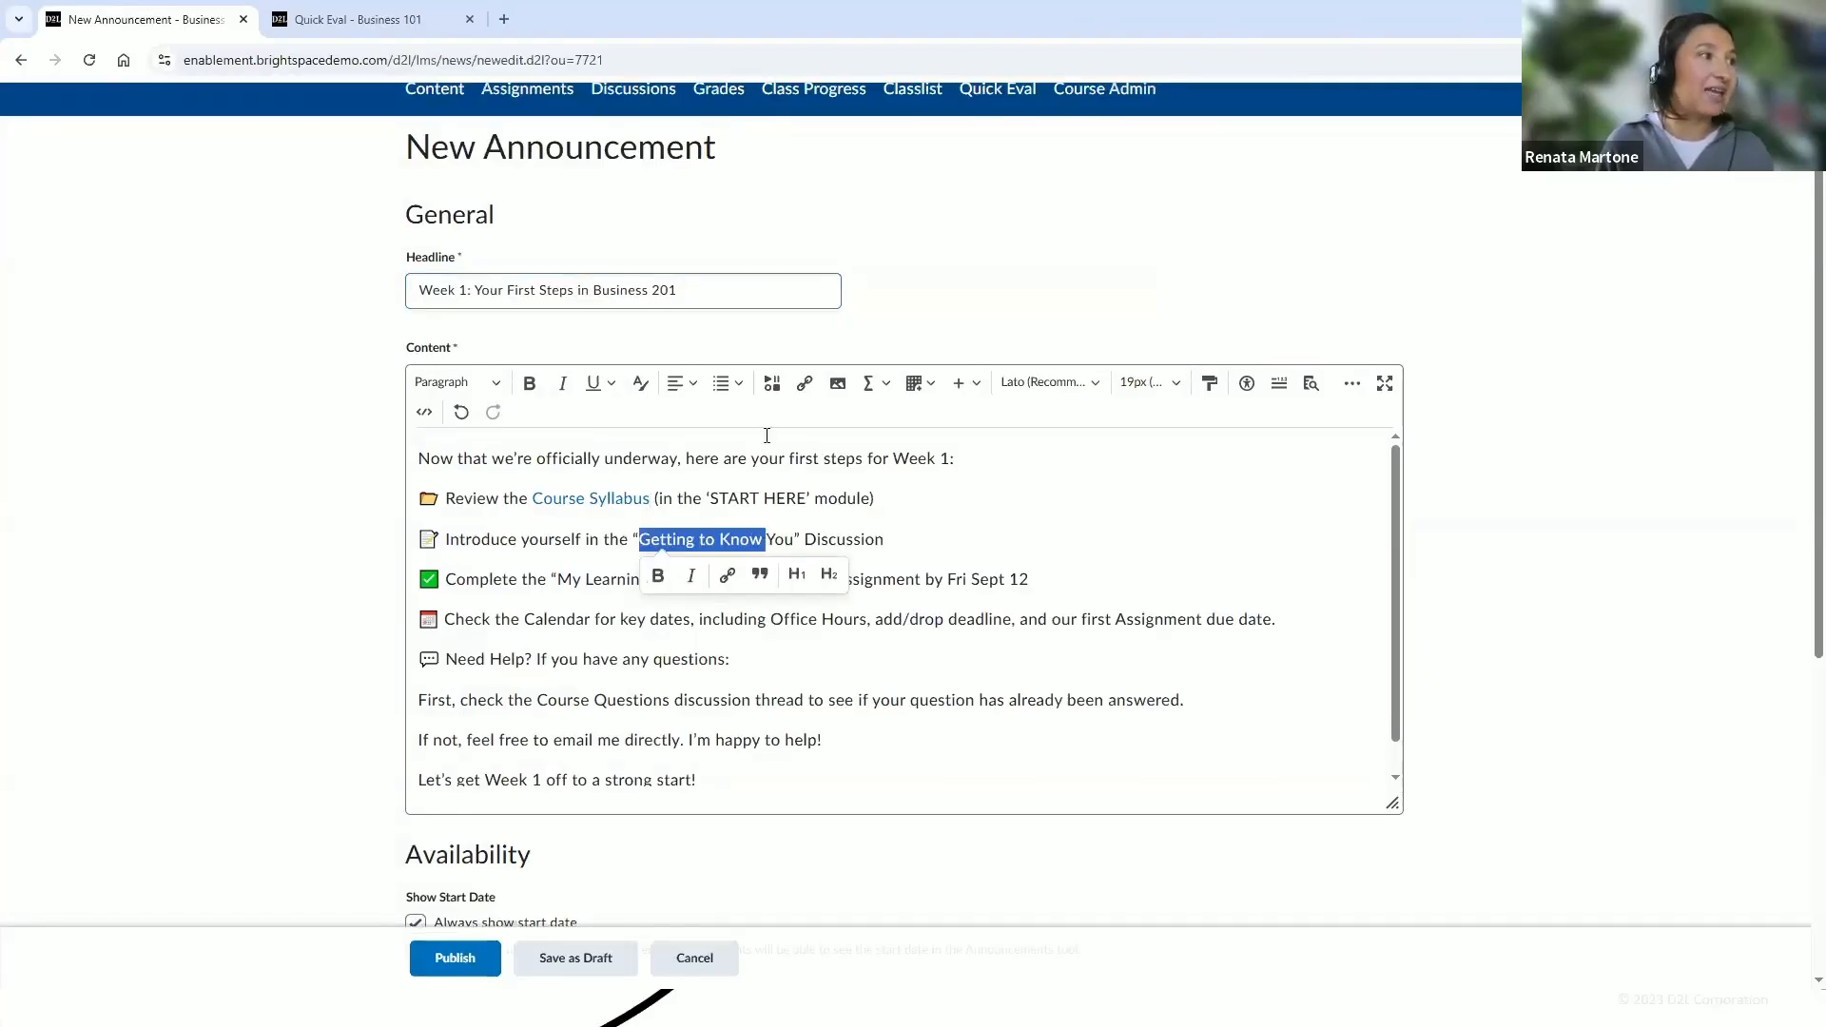
pyautogui.hotkey('shift', 'Right')
pyautogui.hotkey('shift', 'Right')
pyautogui.hotkey('shift', 'Right')
pyautogui.hotkey('shift', 'Right')
pyautogui.click(804, 385)
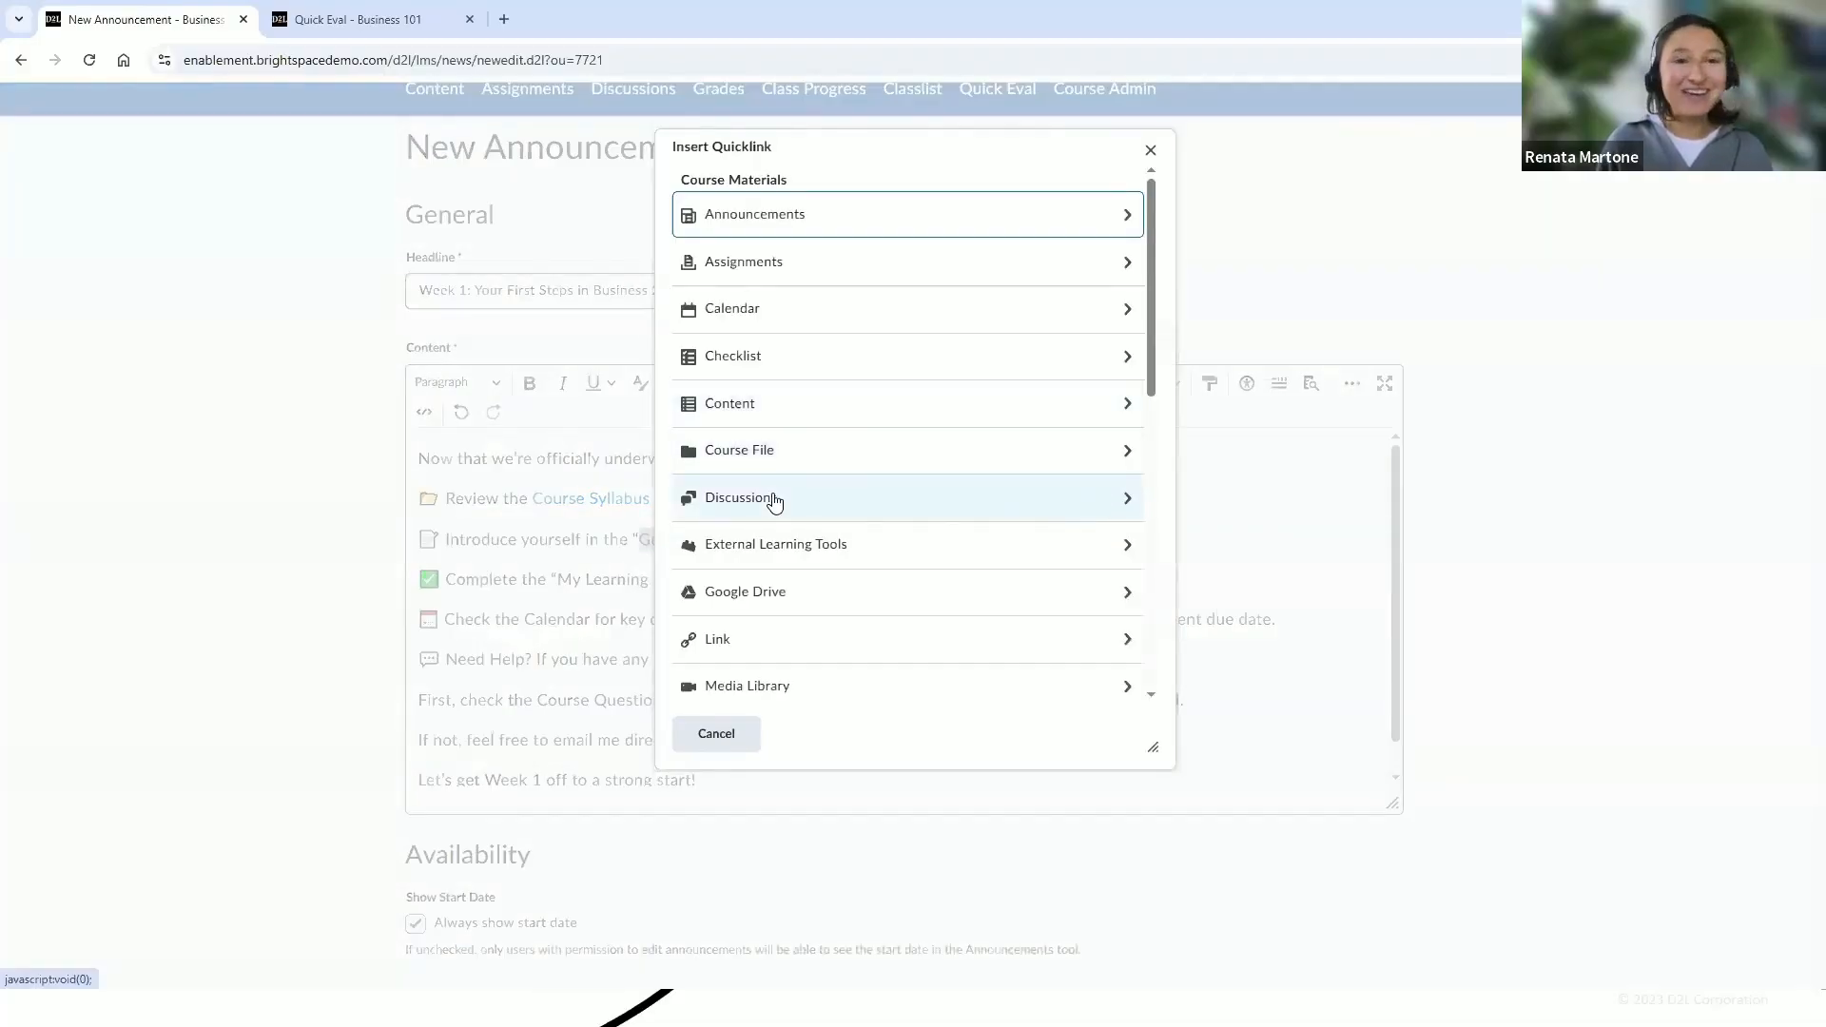
pyautogui.click(776, 501)
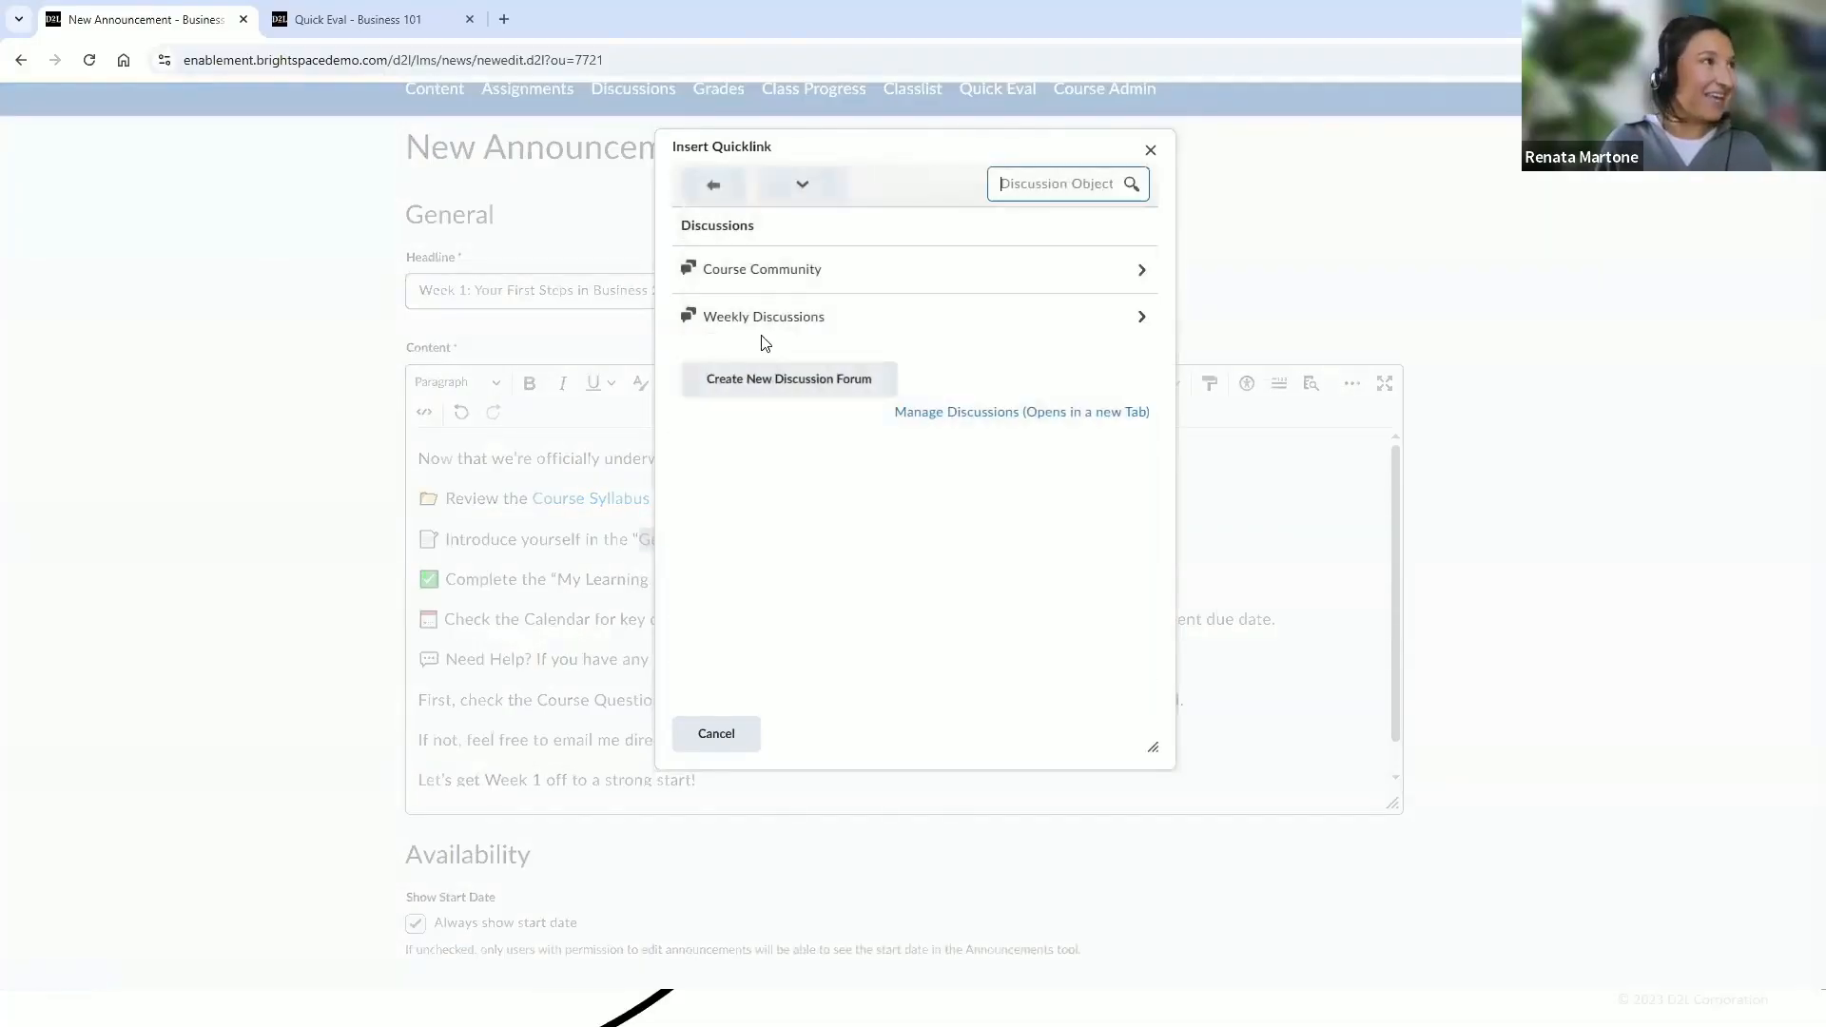
pyautogui.click(786, 275)
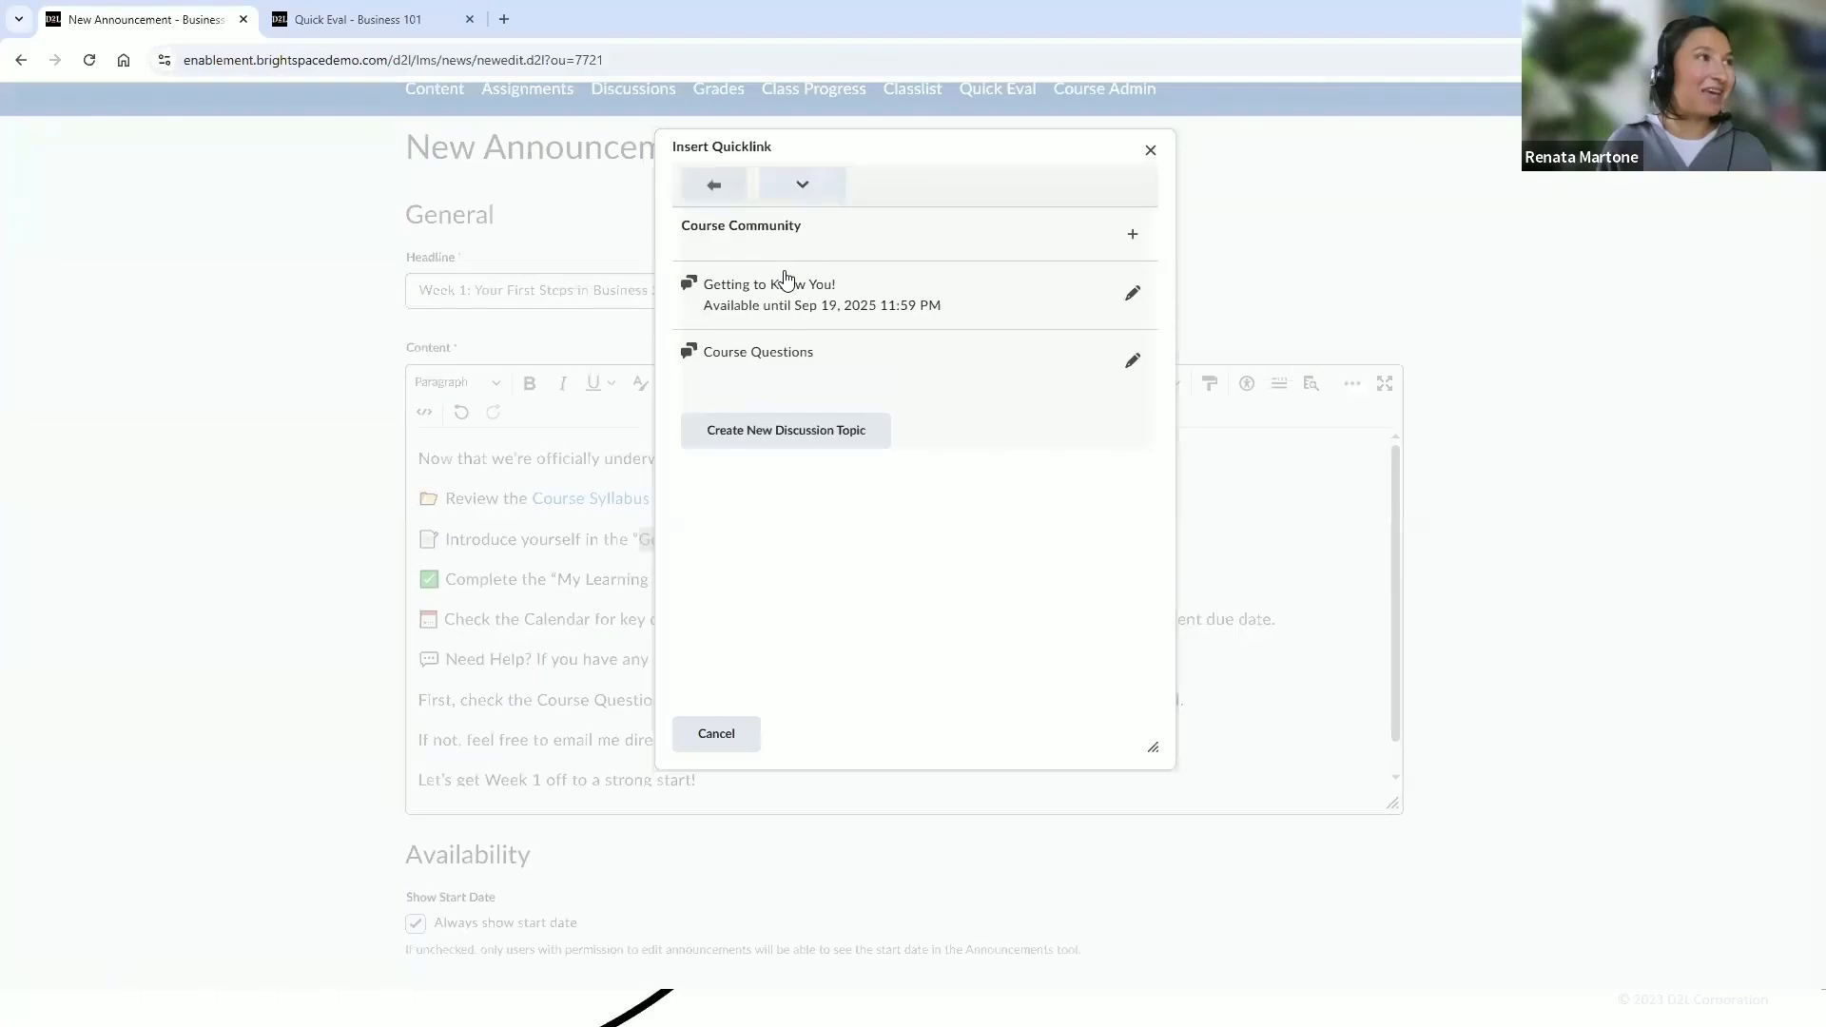
pyautogui.click(787, 283)
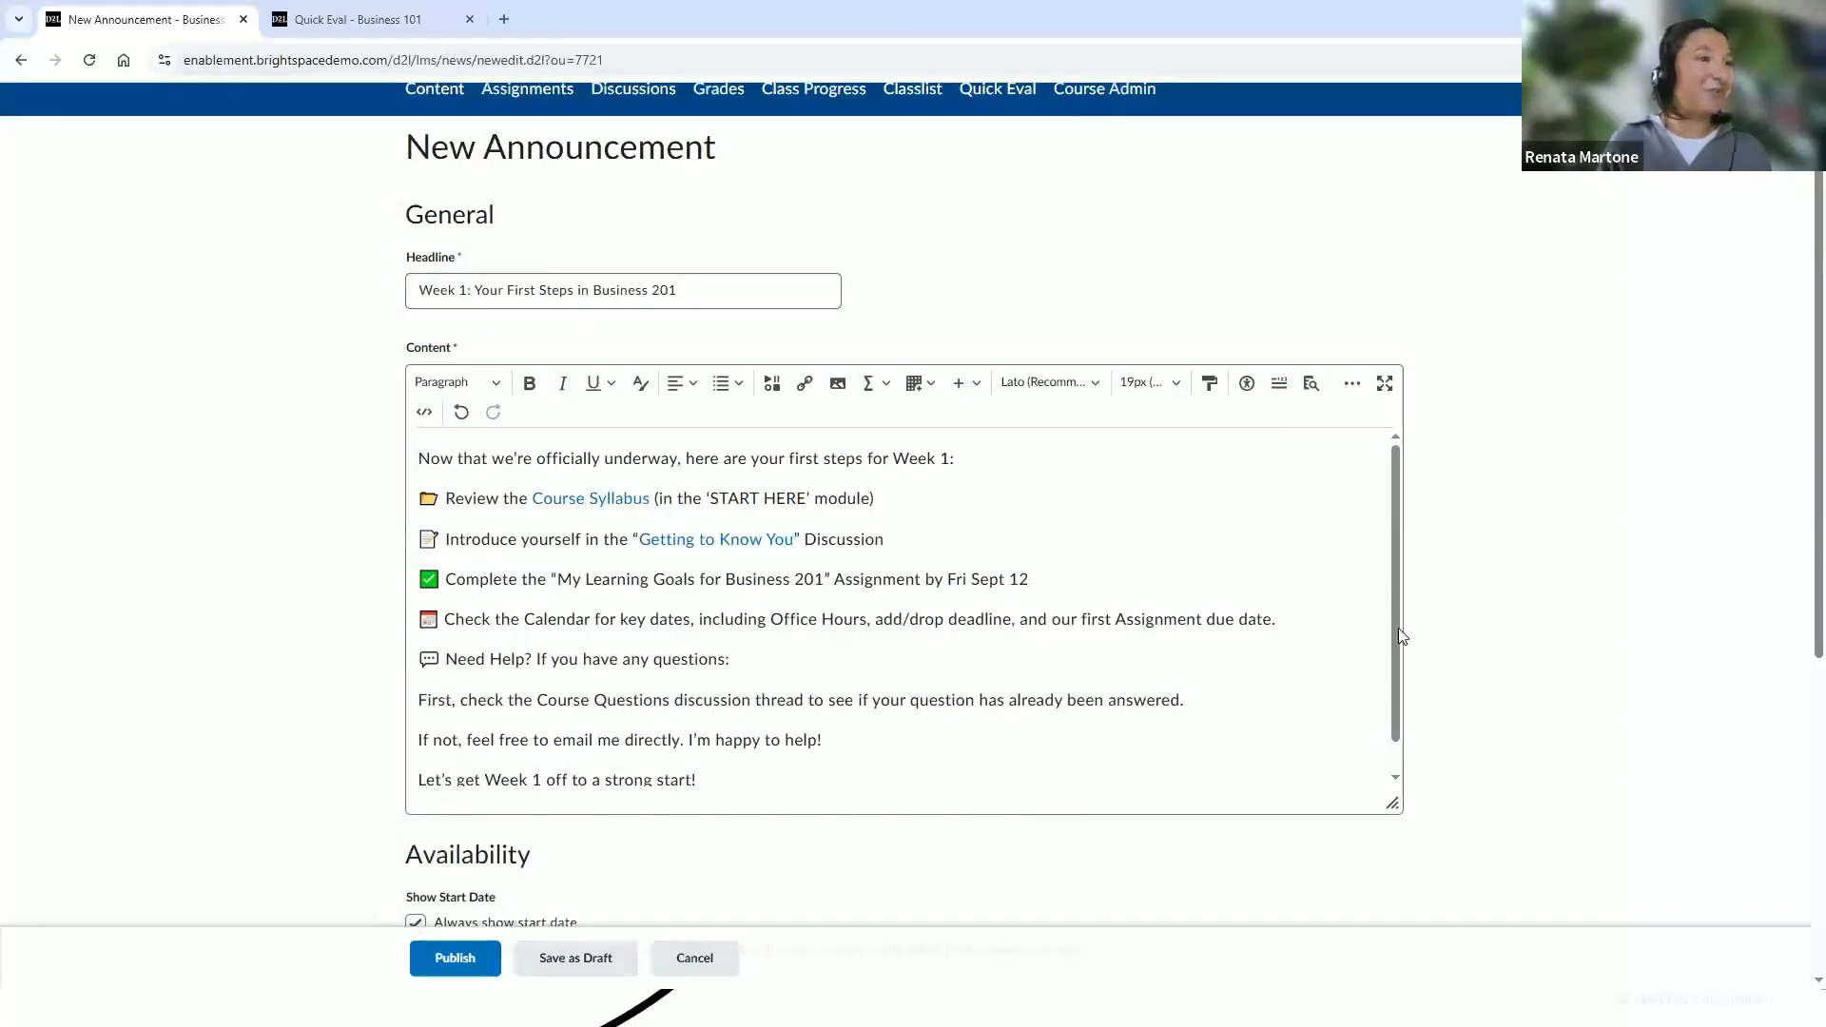
# Make the "Need Help?" text in the announcement bold
pyautogui.scroll(-1, 1395, 628)
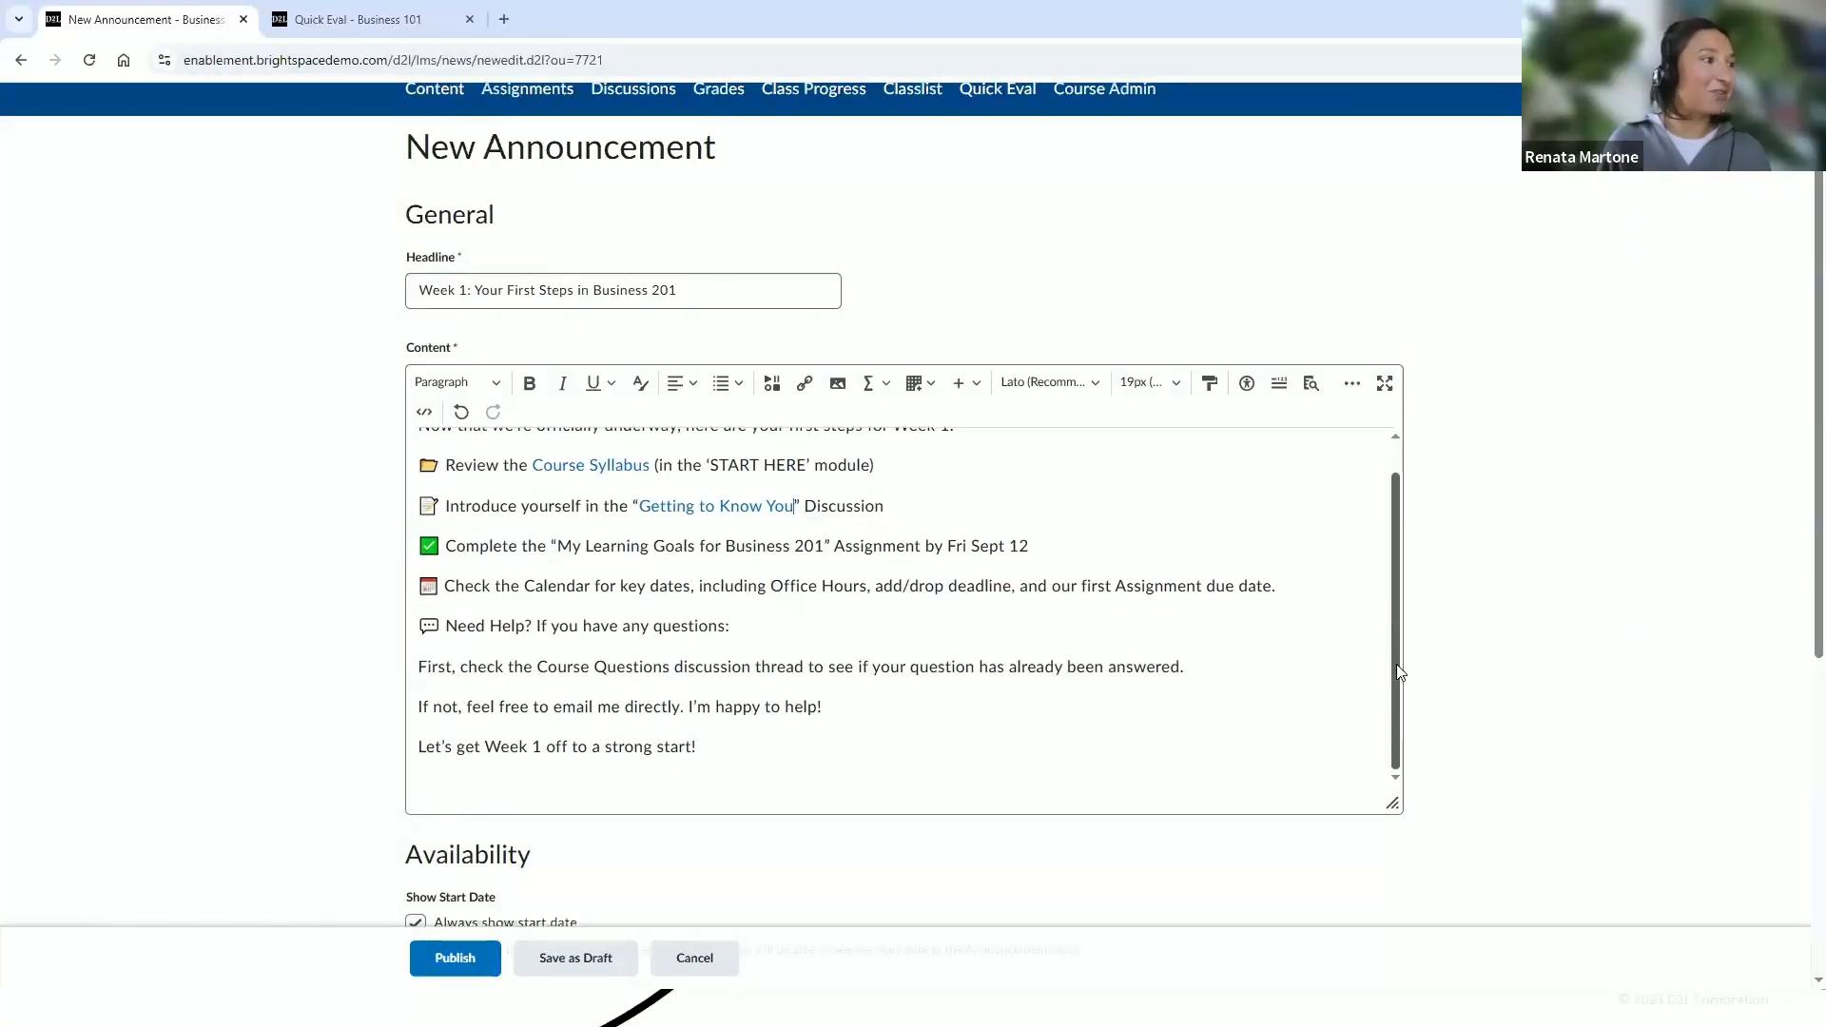
pyautogui.scroll(1, 1402, 635)
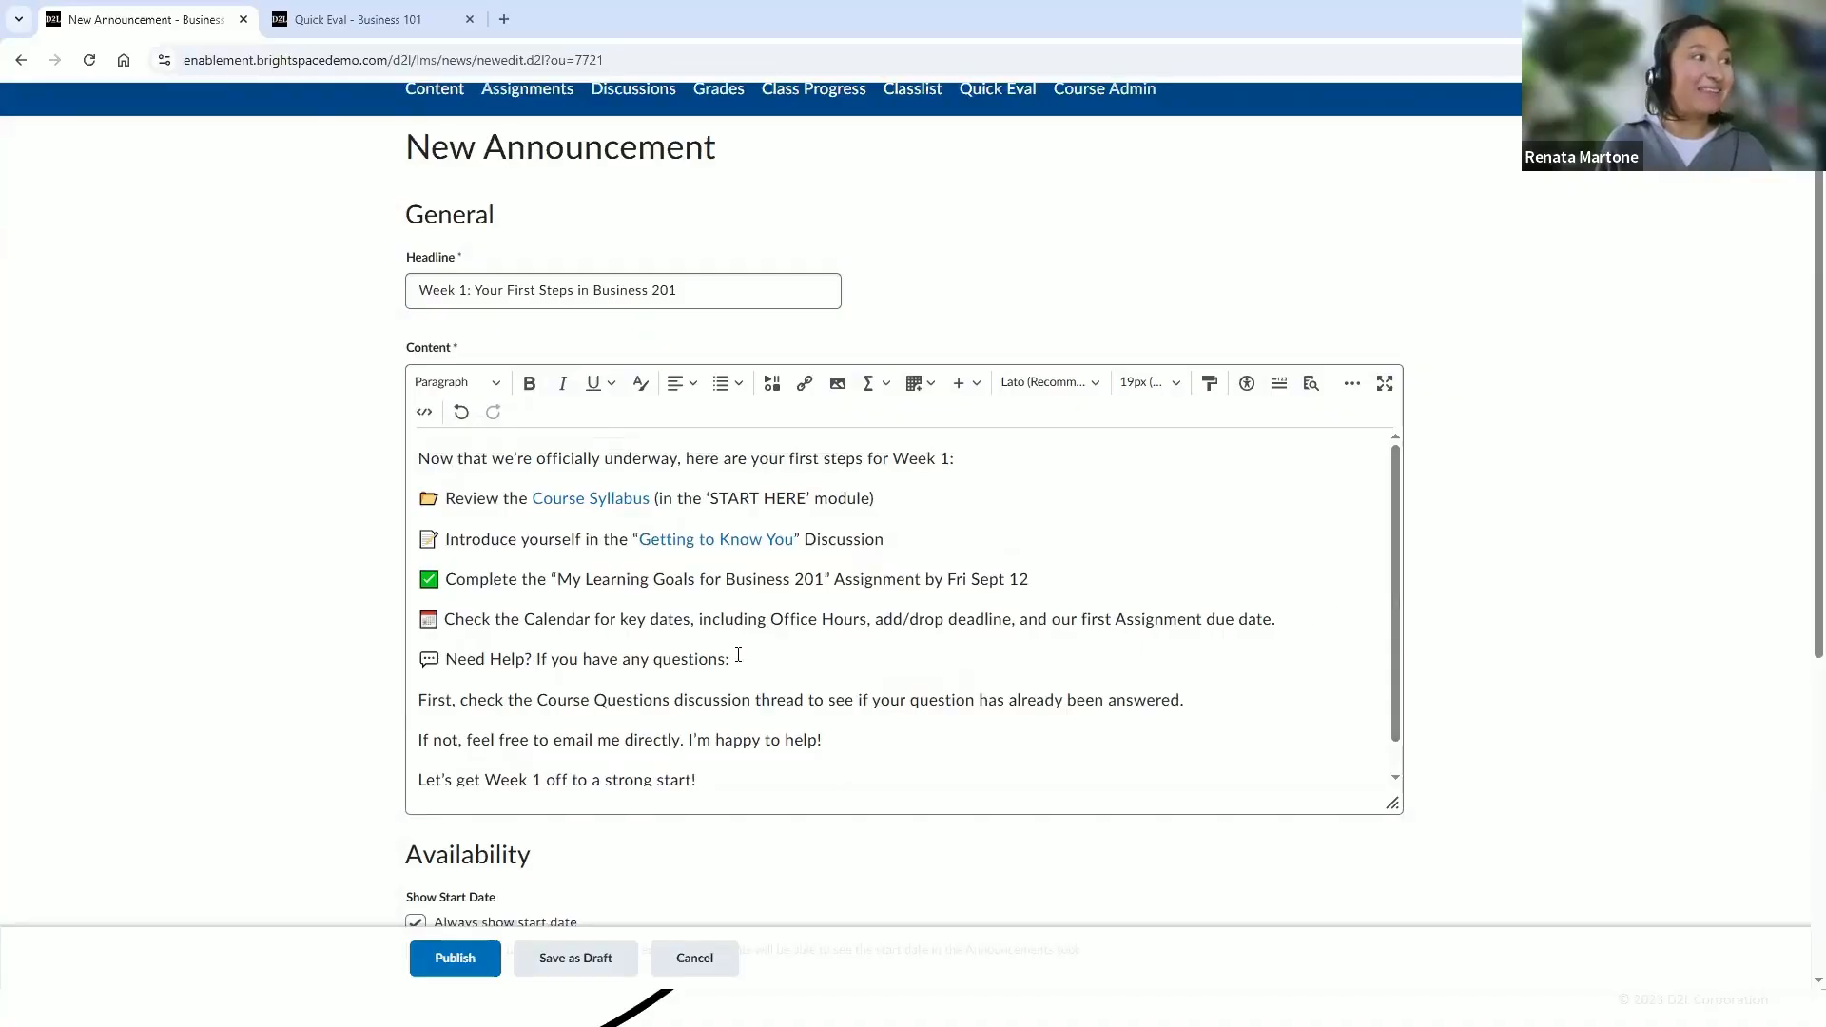
pyautogui.moveTo(533, 660); pyautogui.dragTo(443, 664)
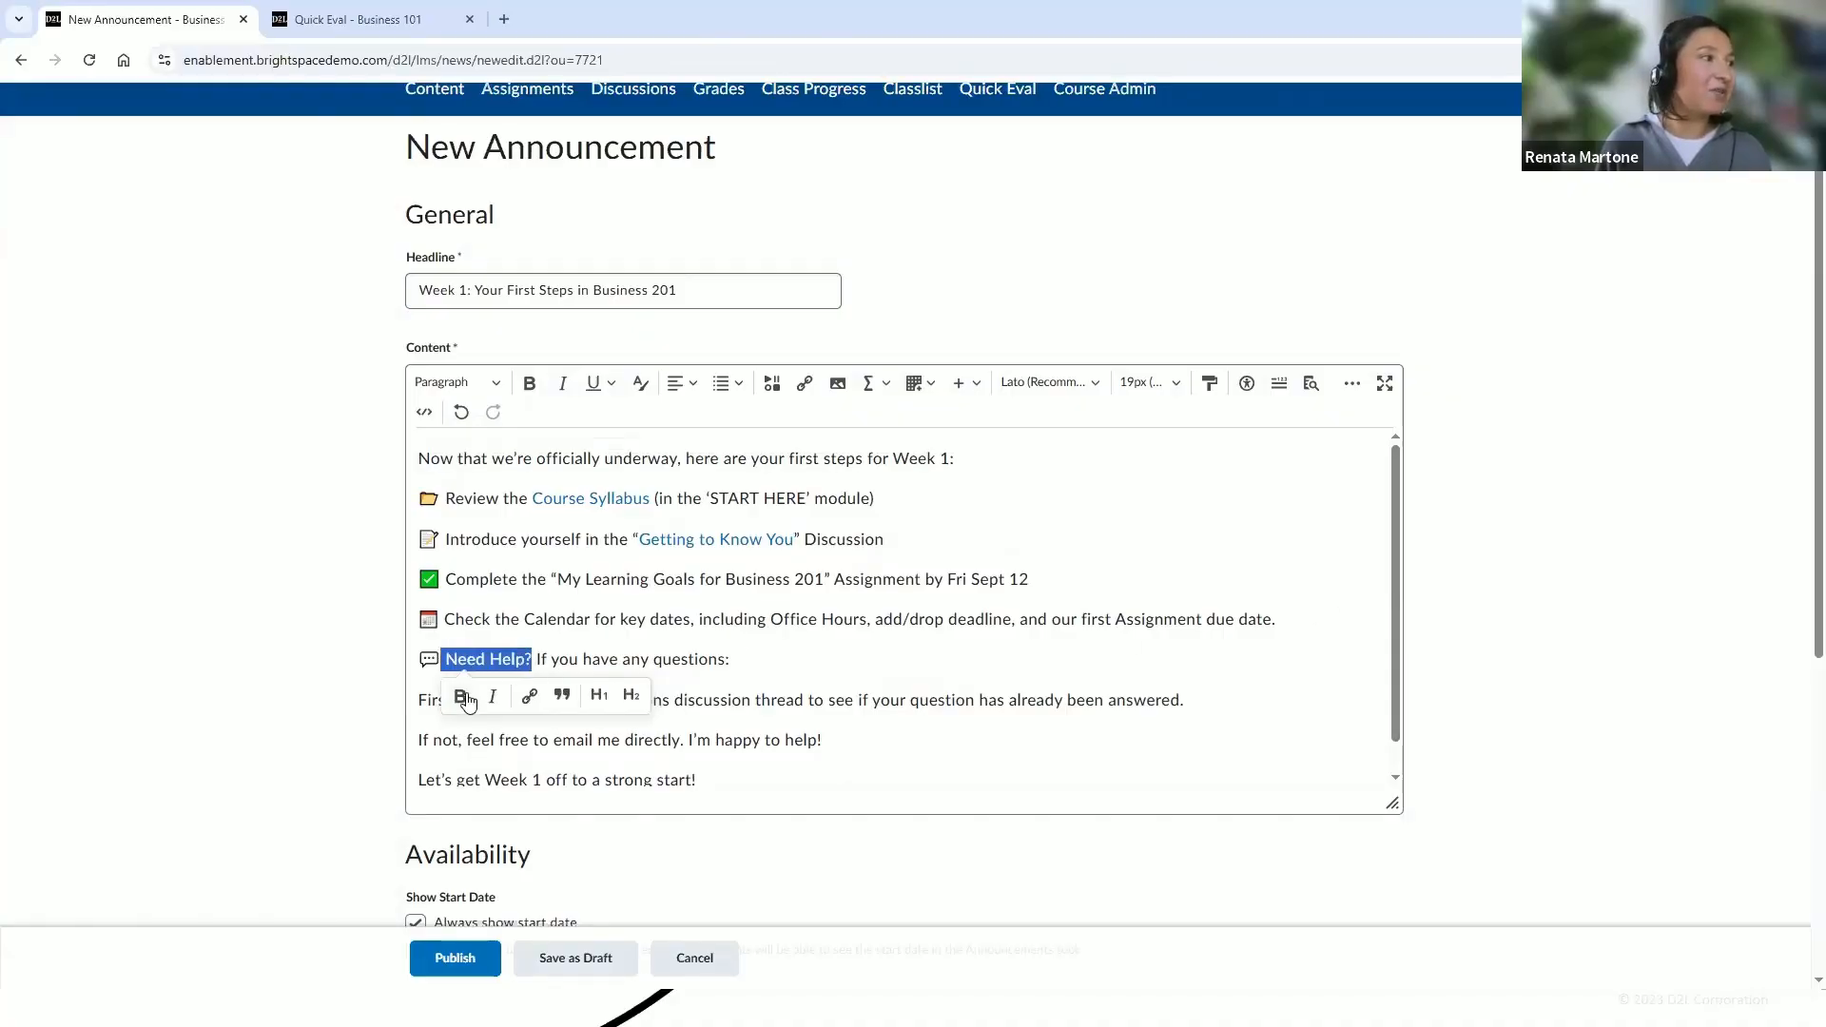
pyautogui.click(460, 697)
pyautogui.click(774, 662)
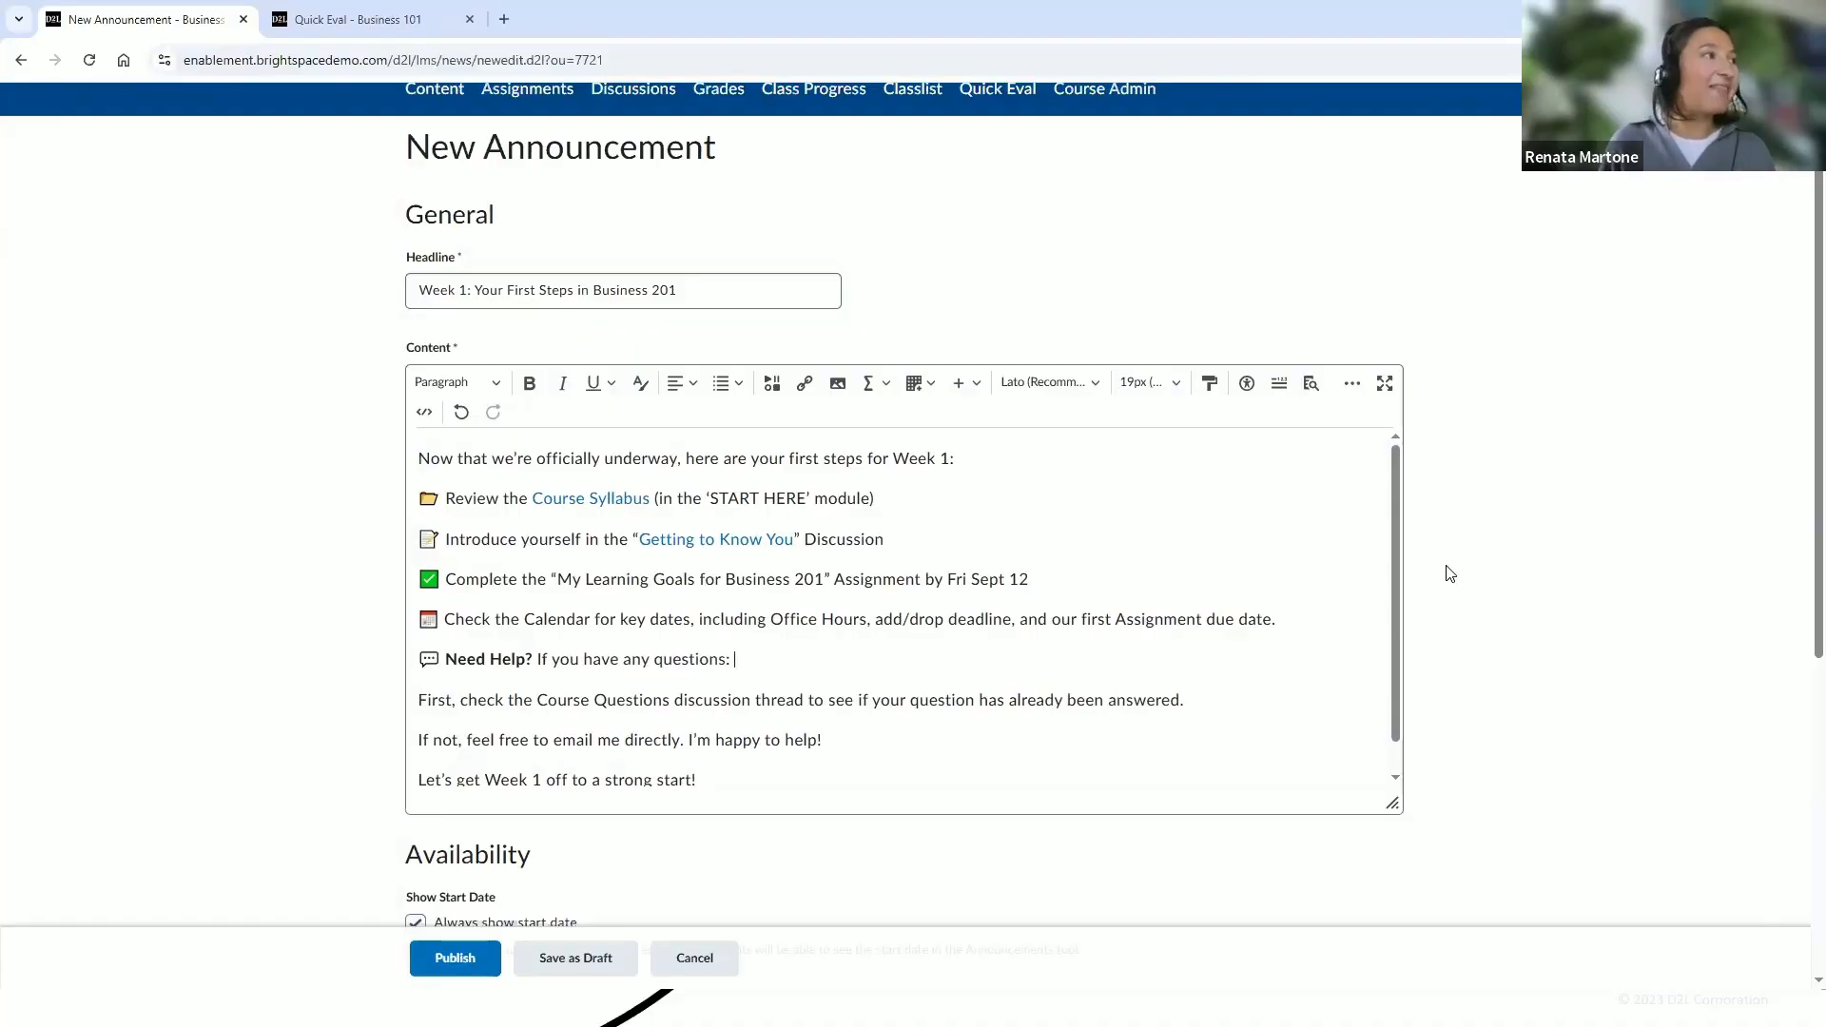
# Review the announcement's availability start date and end date settings
pyautogui.scroll(-3, 1448, 572)
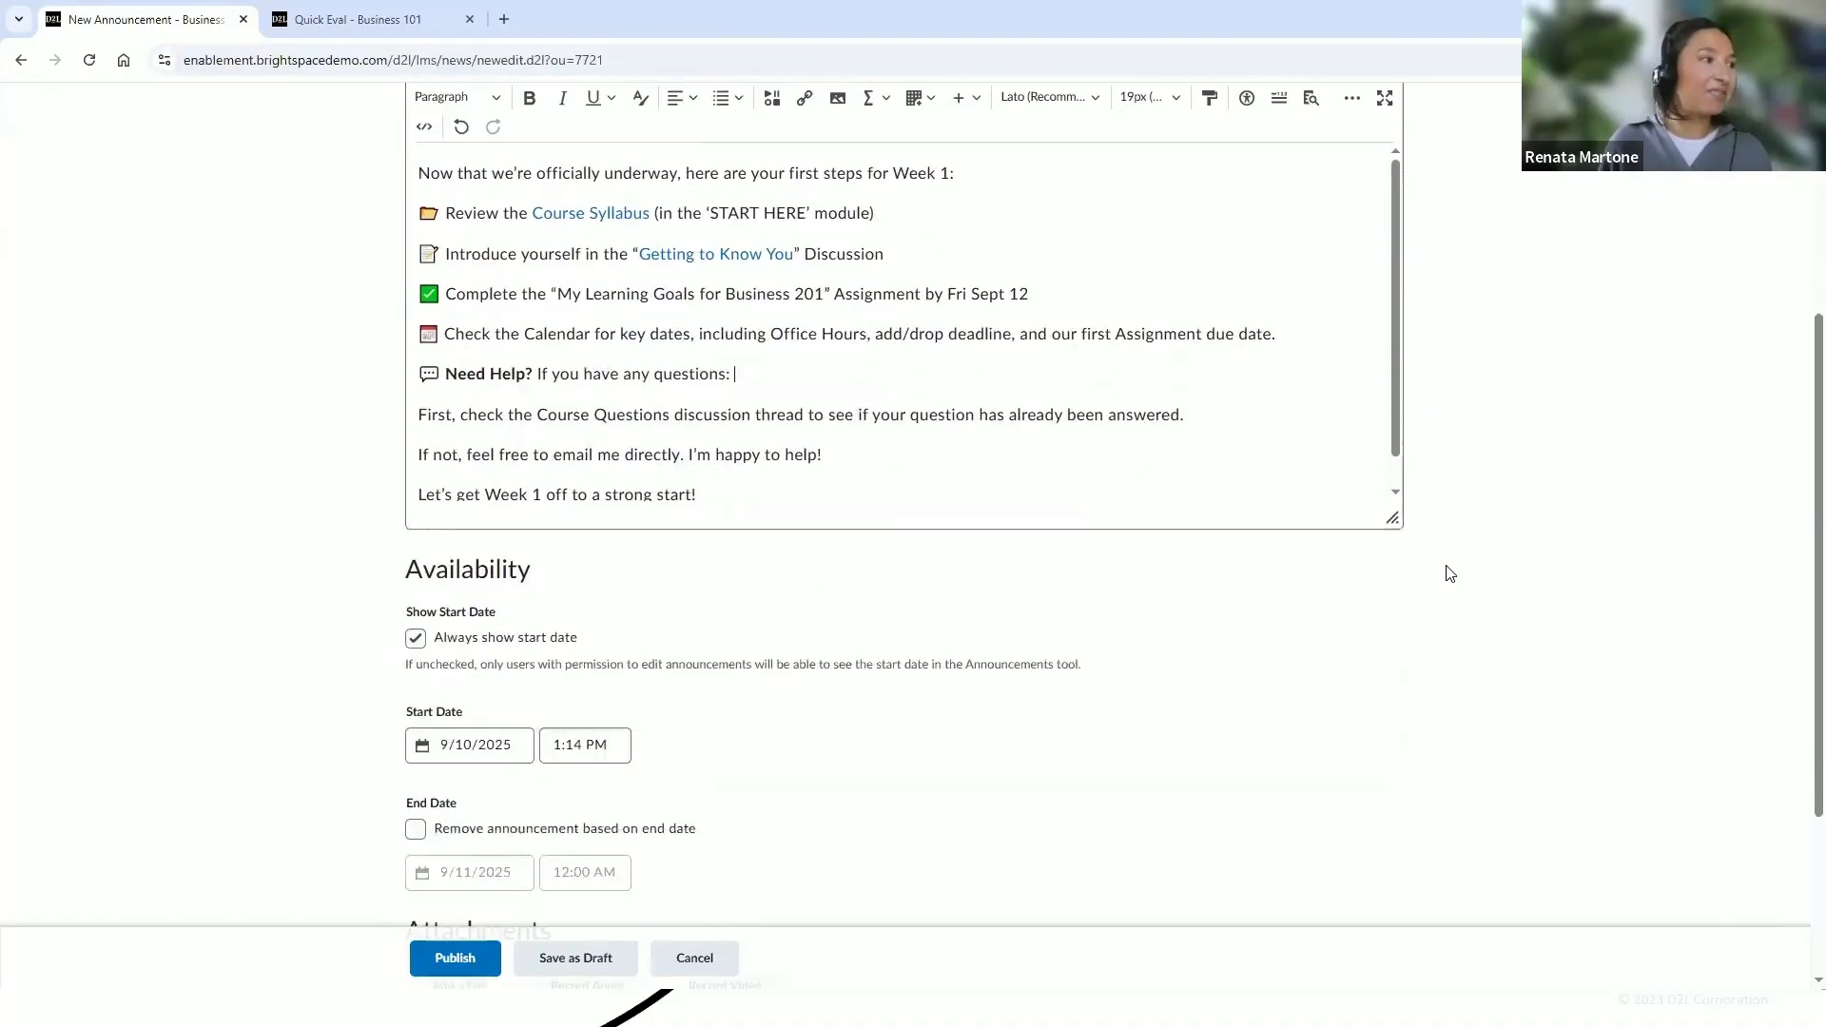
pyautogui.scroll(-2, 1448, 573)
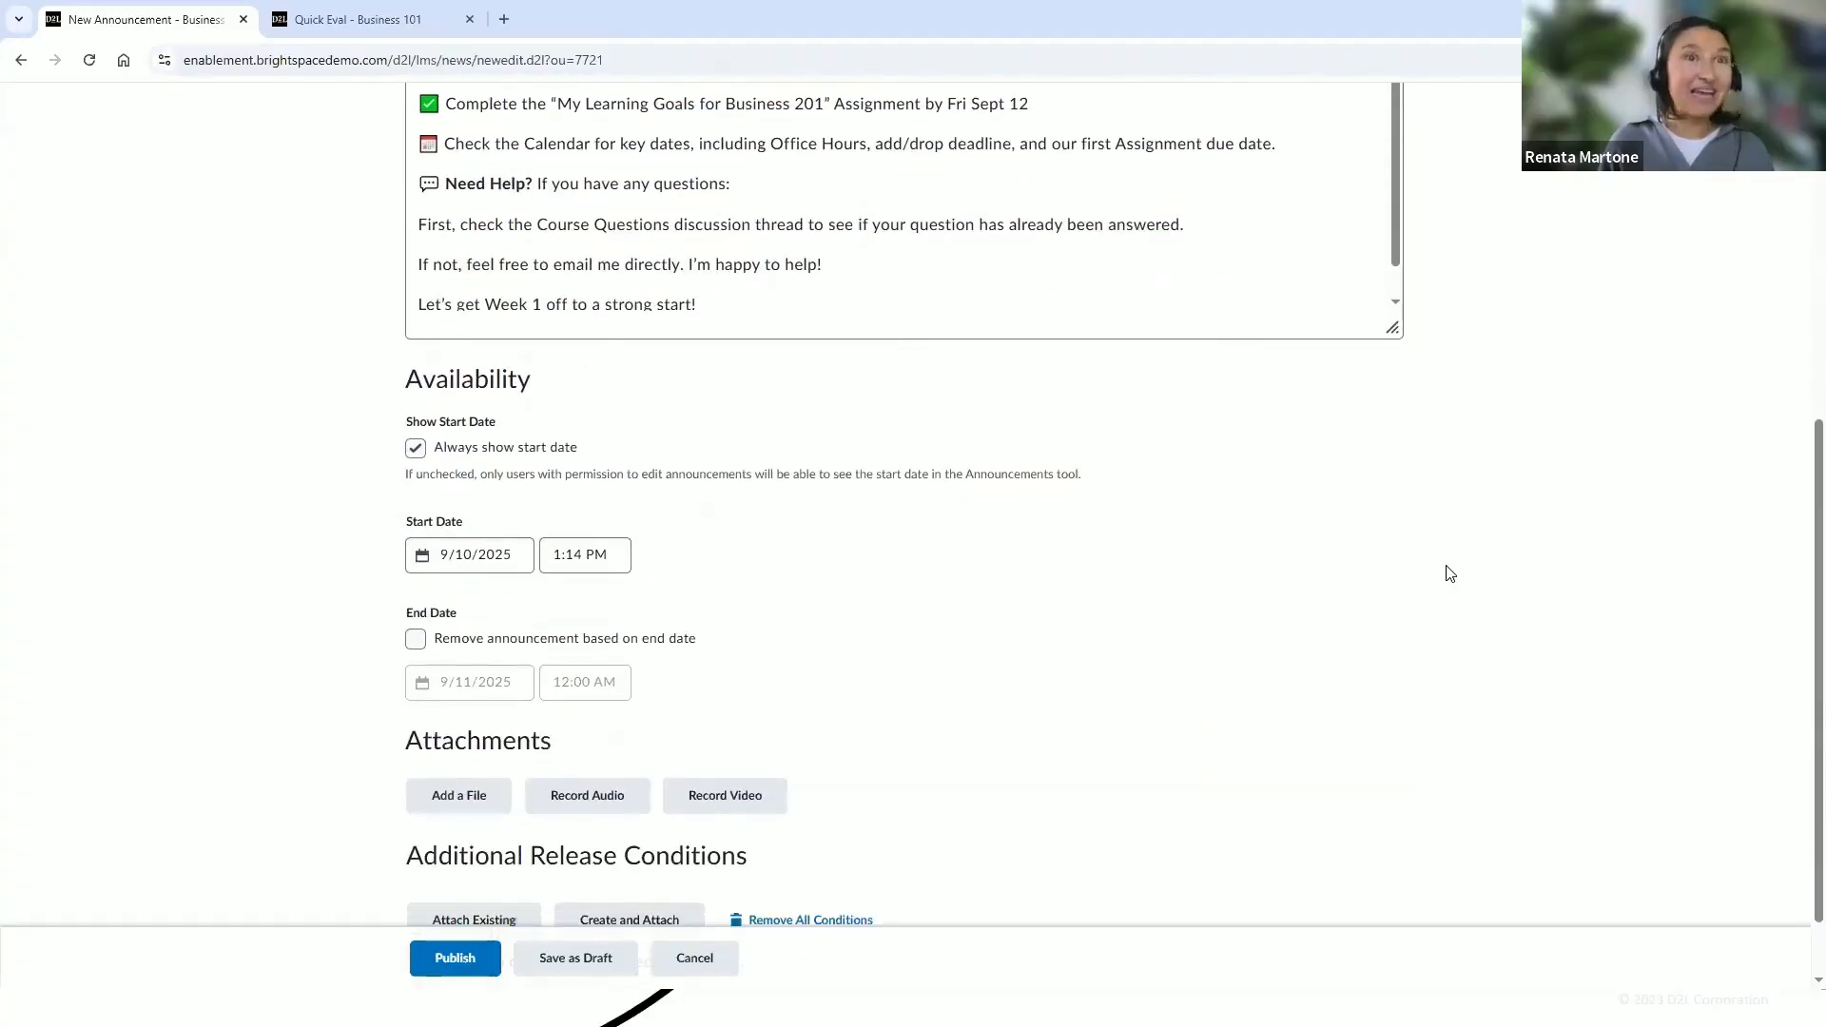
pyautogui.scroll(2, 1448, 573)
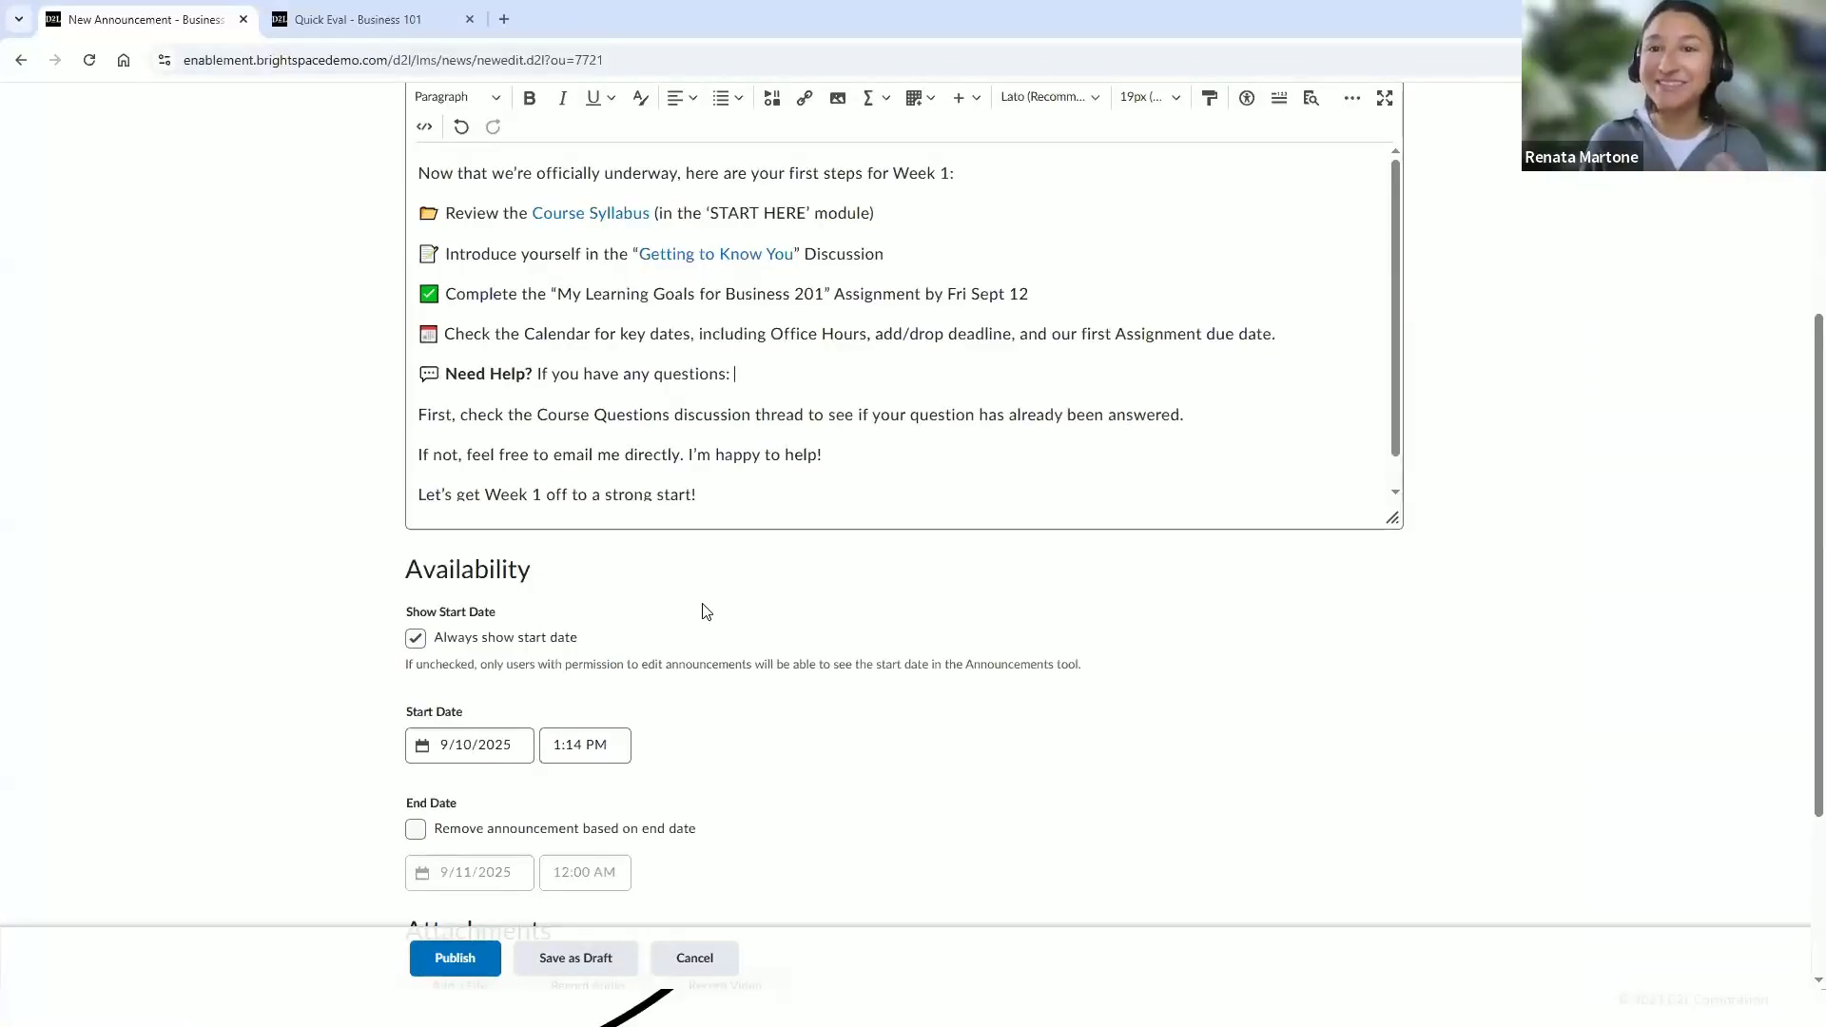
pyautogui.click(495, 747)
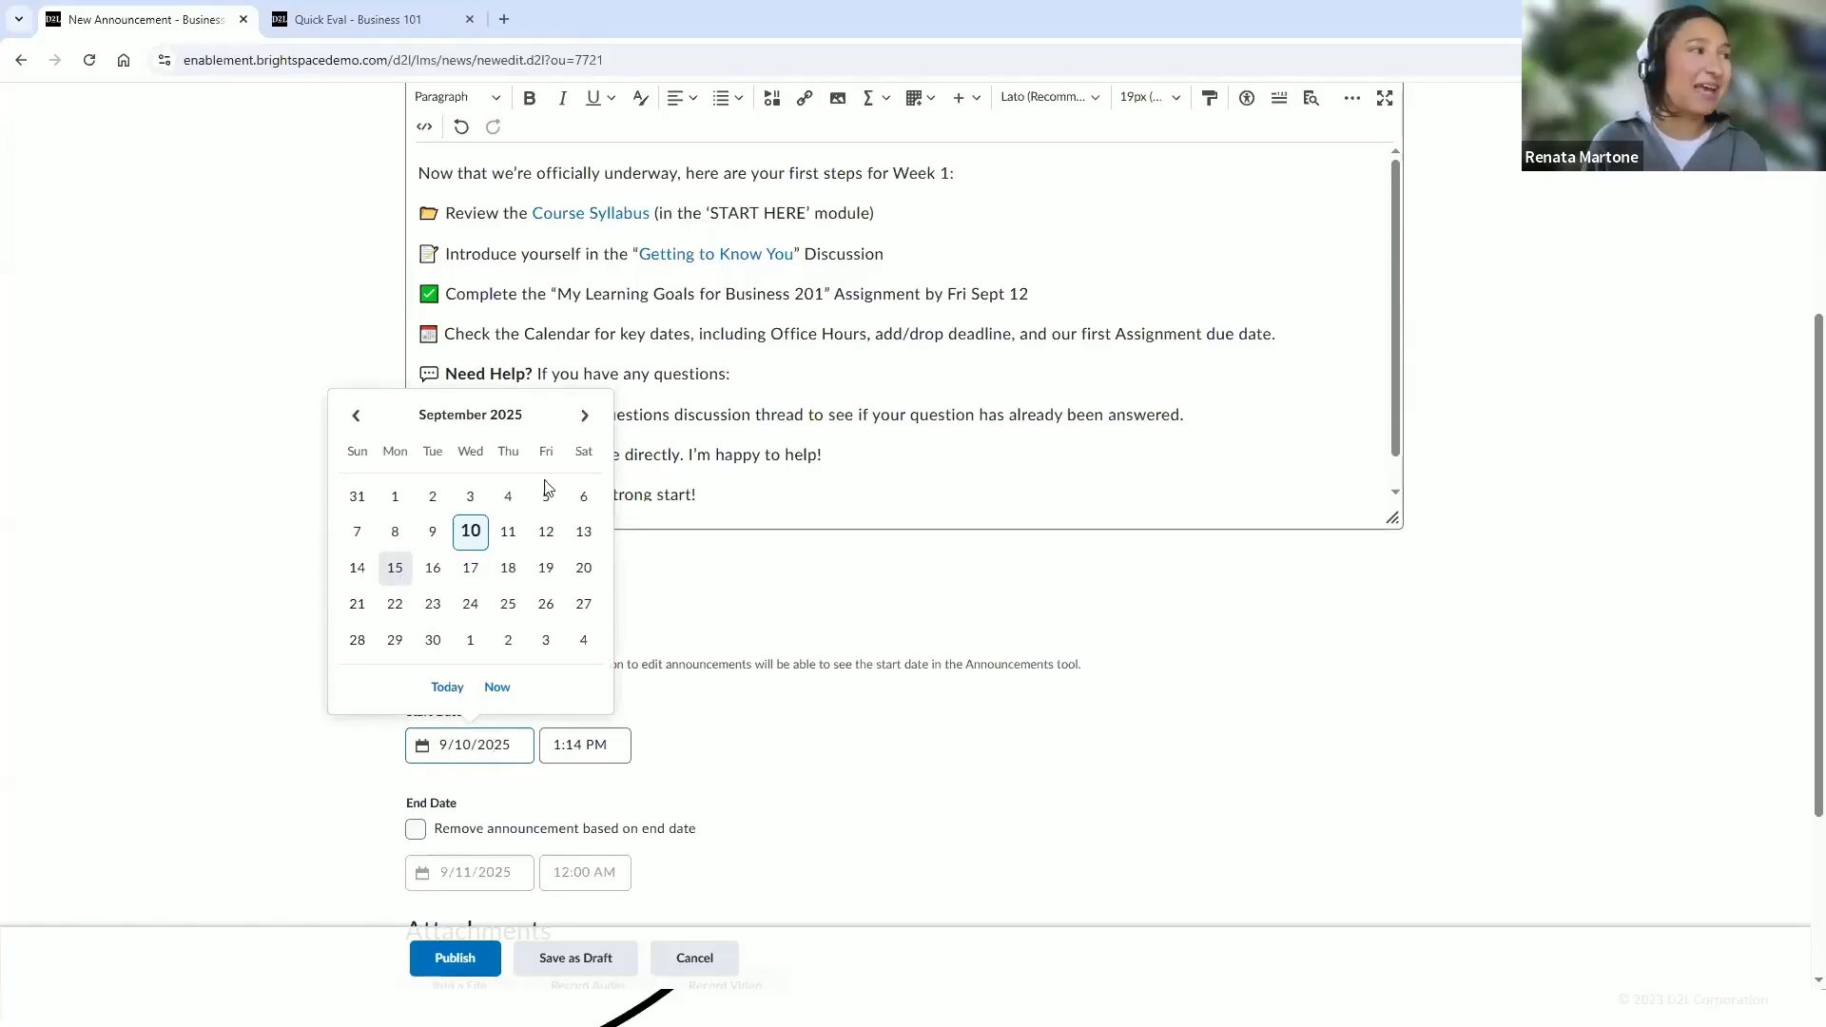
pyautogui.click(735, 485)
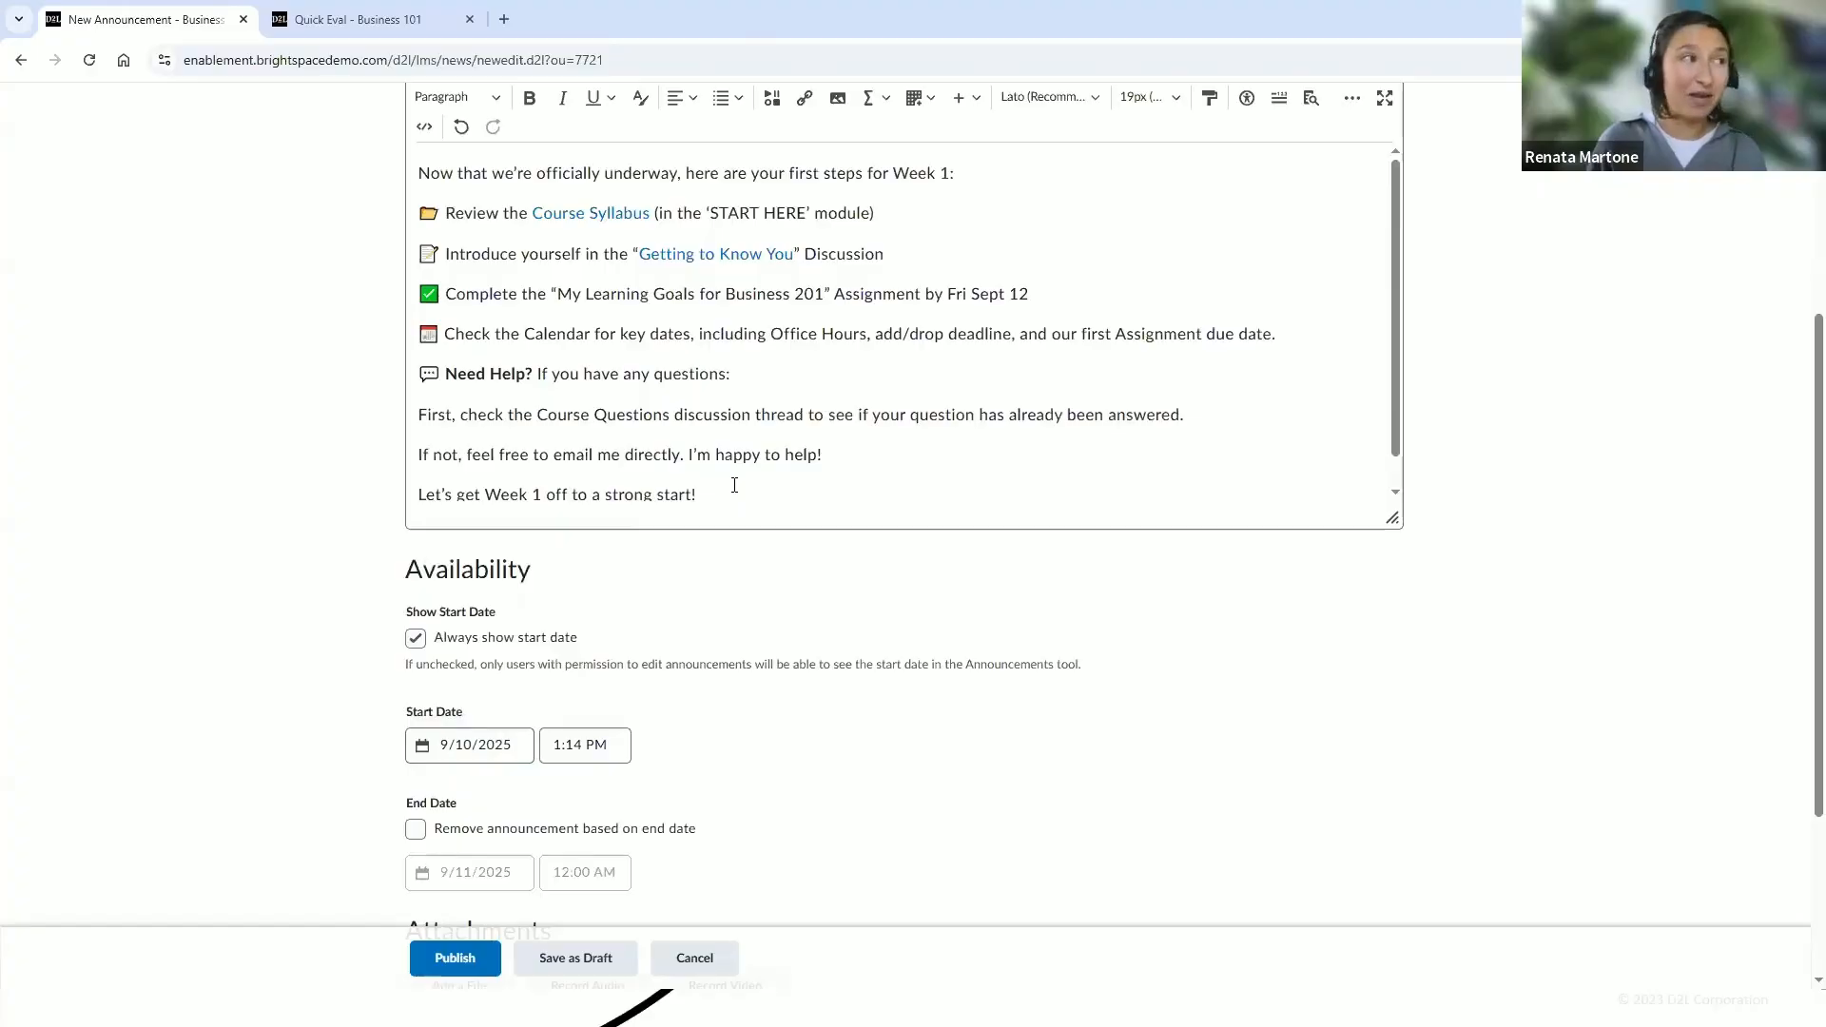
pyautogui.scroll(-1, 734, 486)
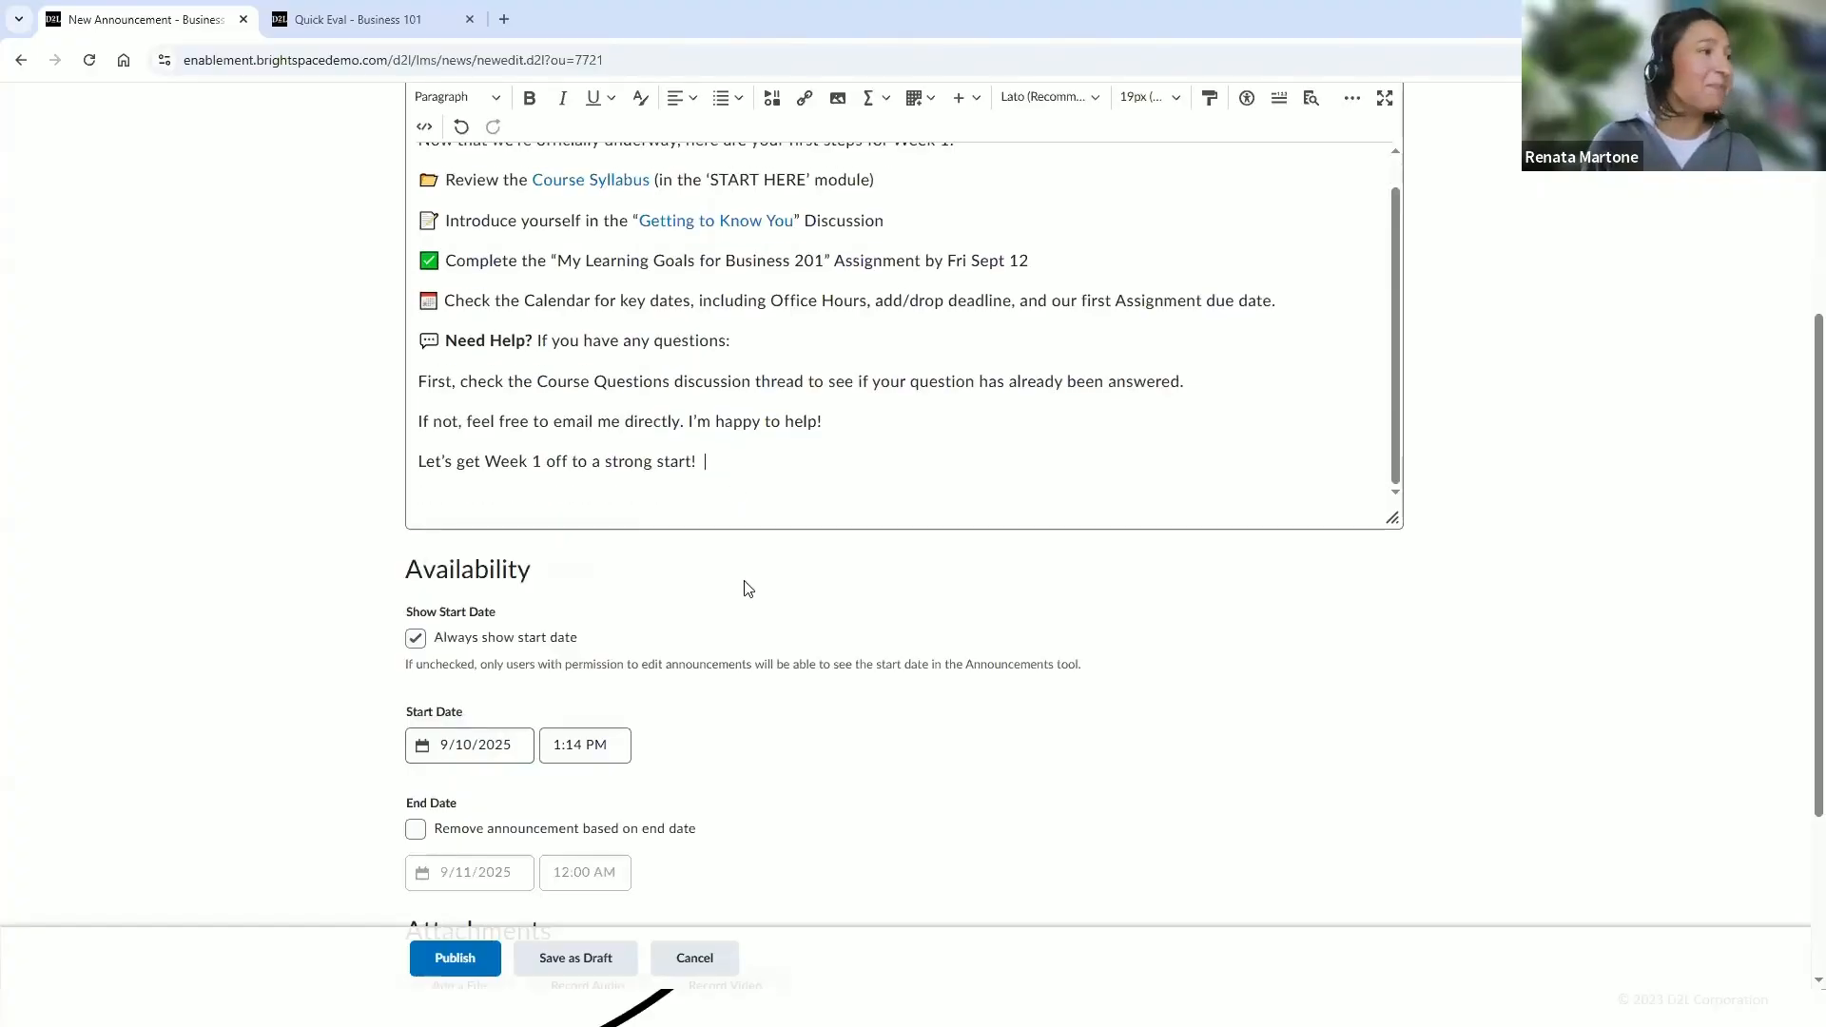
pyautogui.scroll(-3, 748, 588)
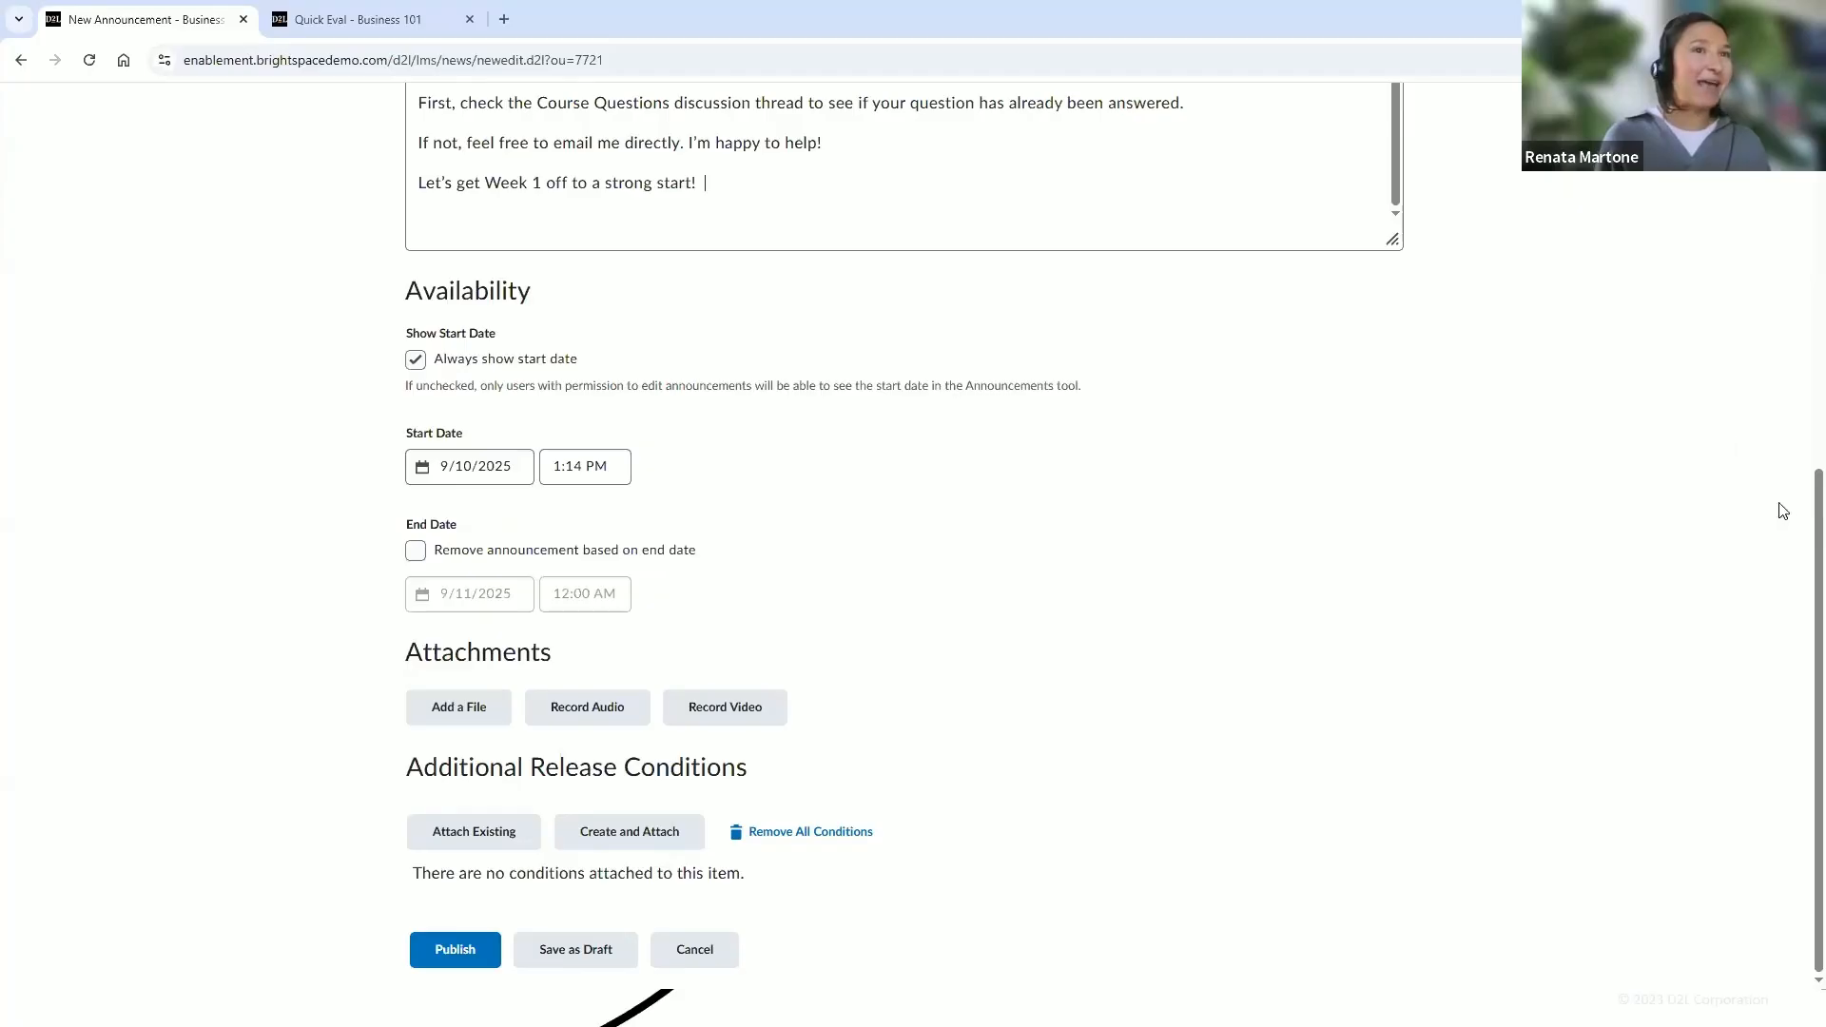
pyautogui.scroll(4, 1801, 484)
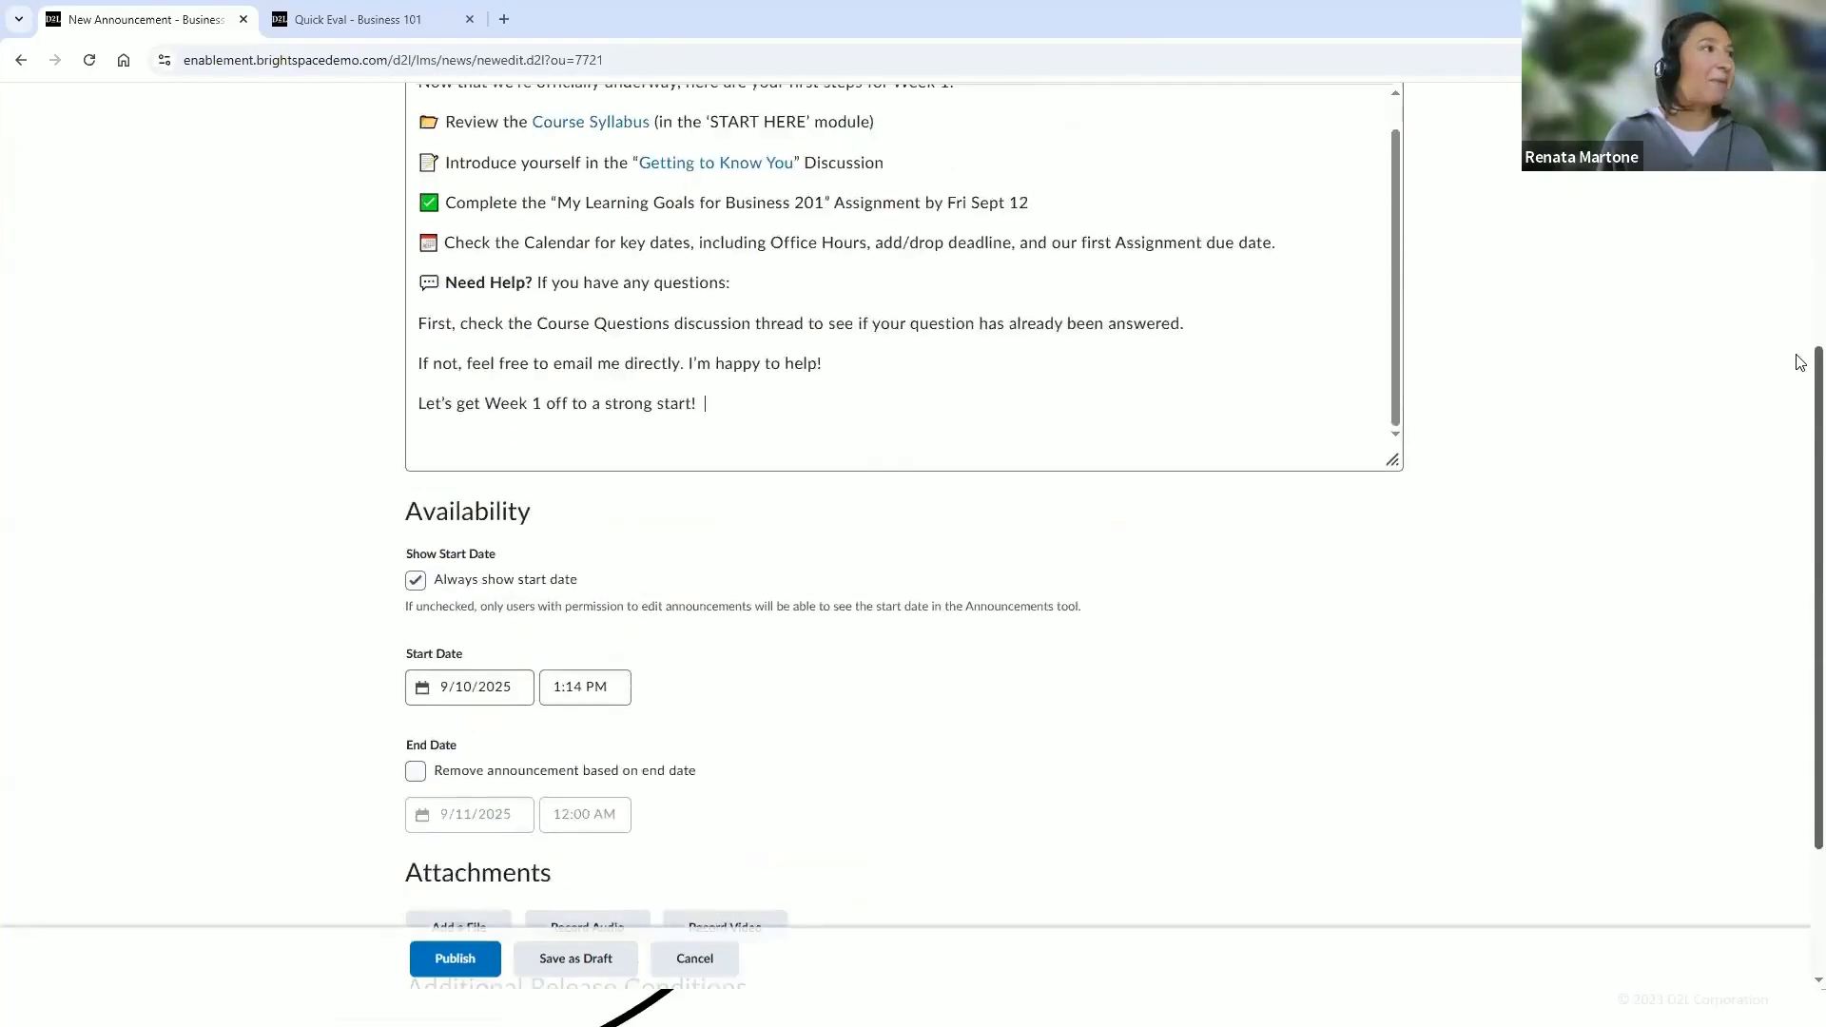
# Publish the Week 1 announcement and return to the Business 201 course homepage
pyautogui.scroll(1, 1200, 400)
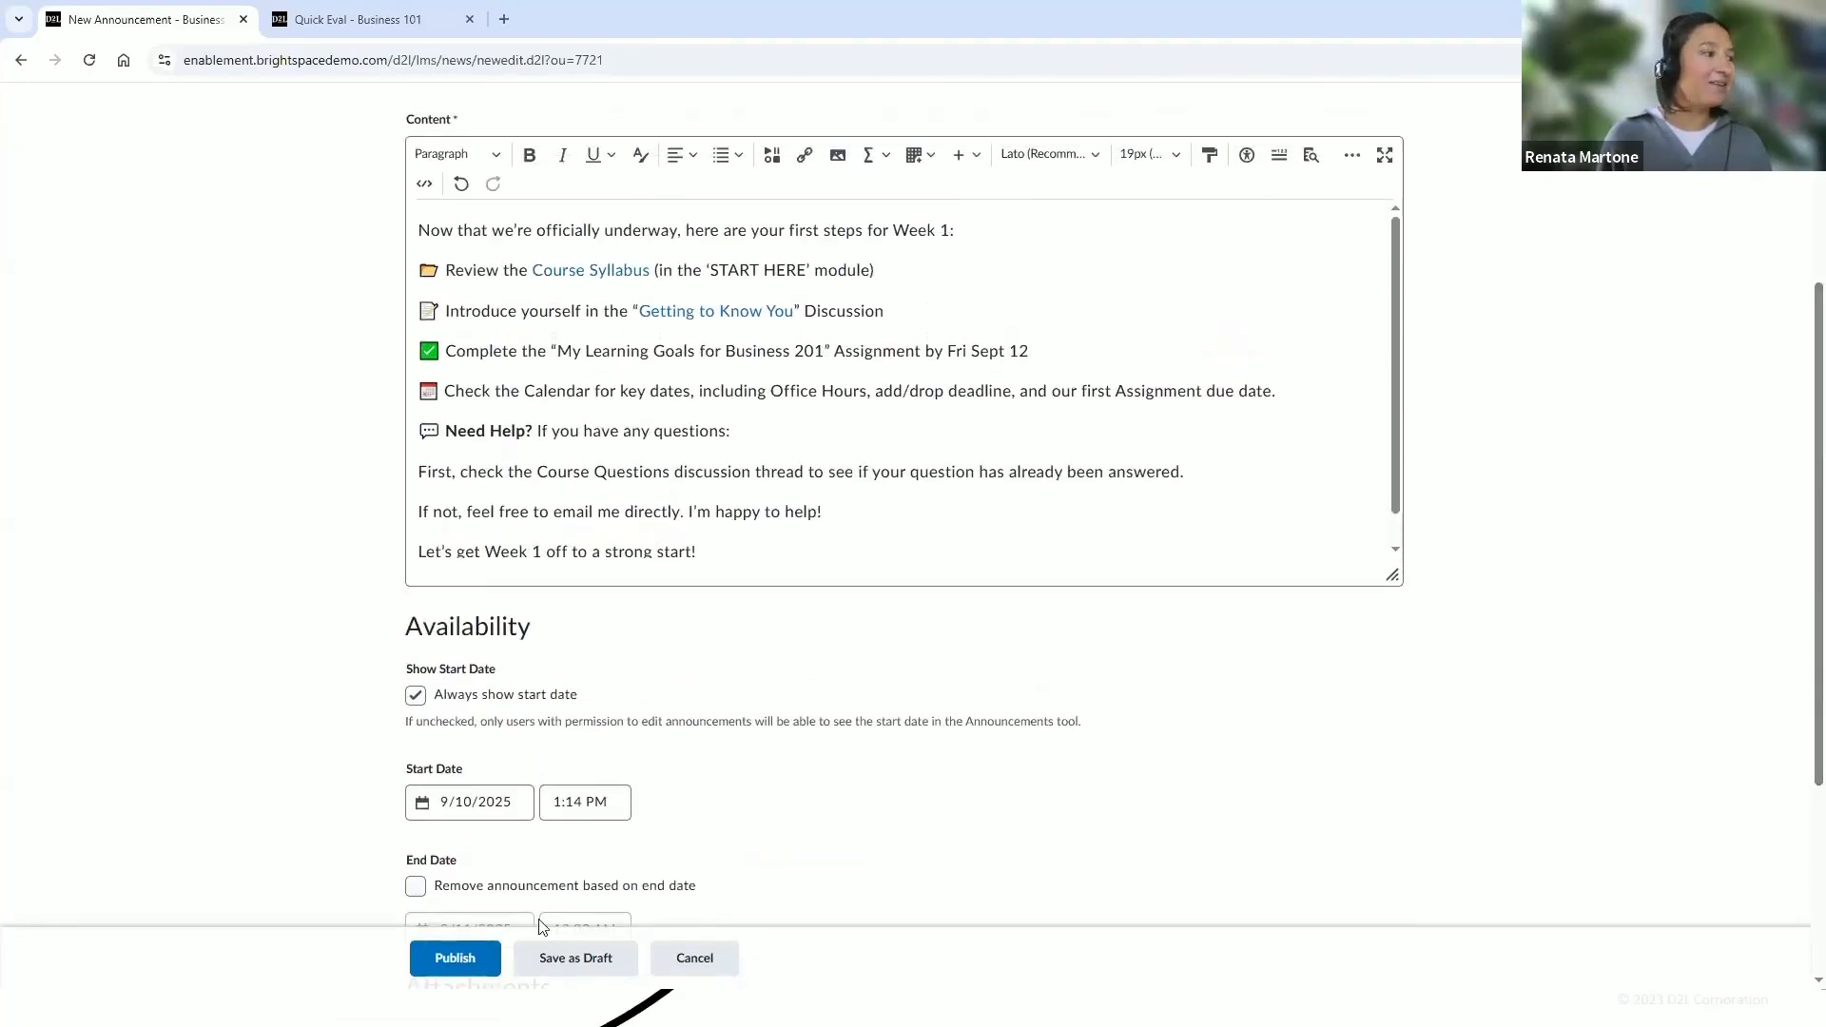
pyautogui.click(455, 958)
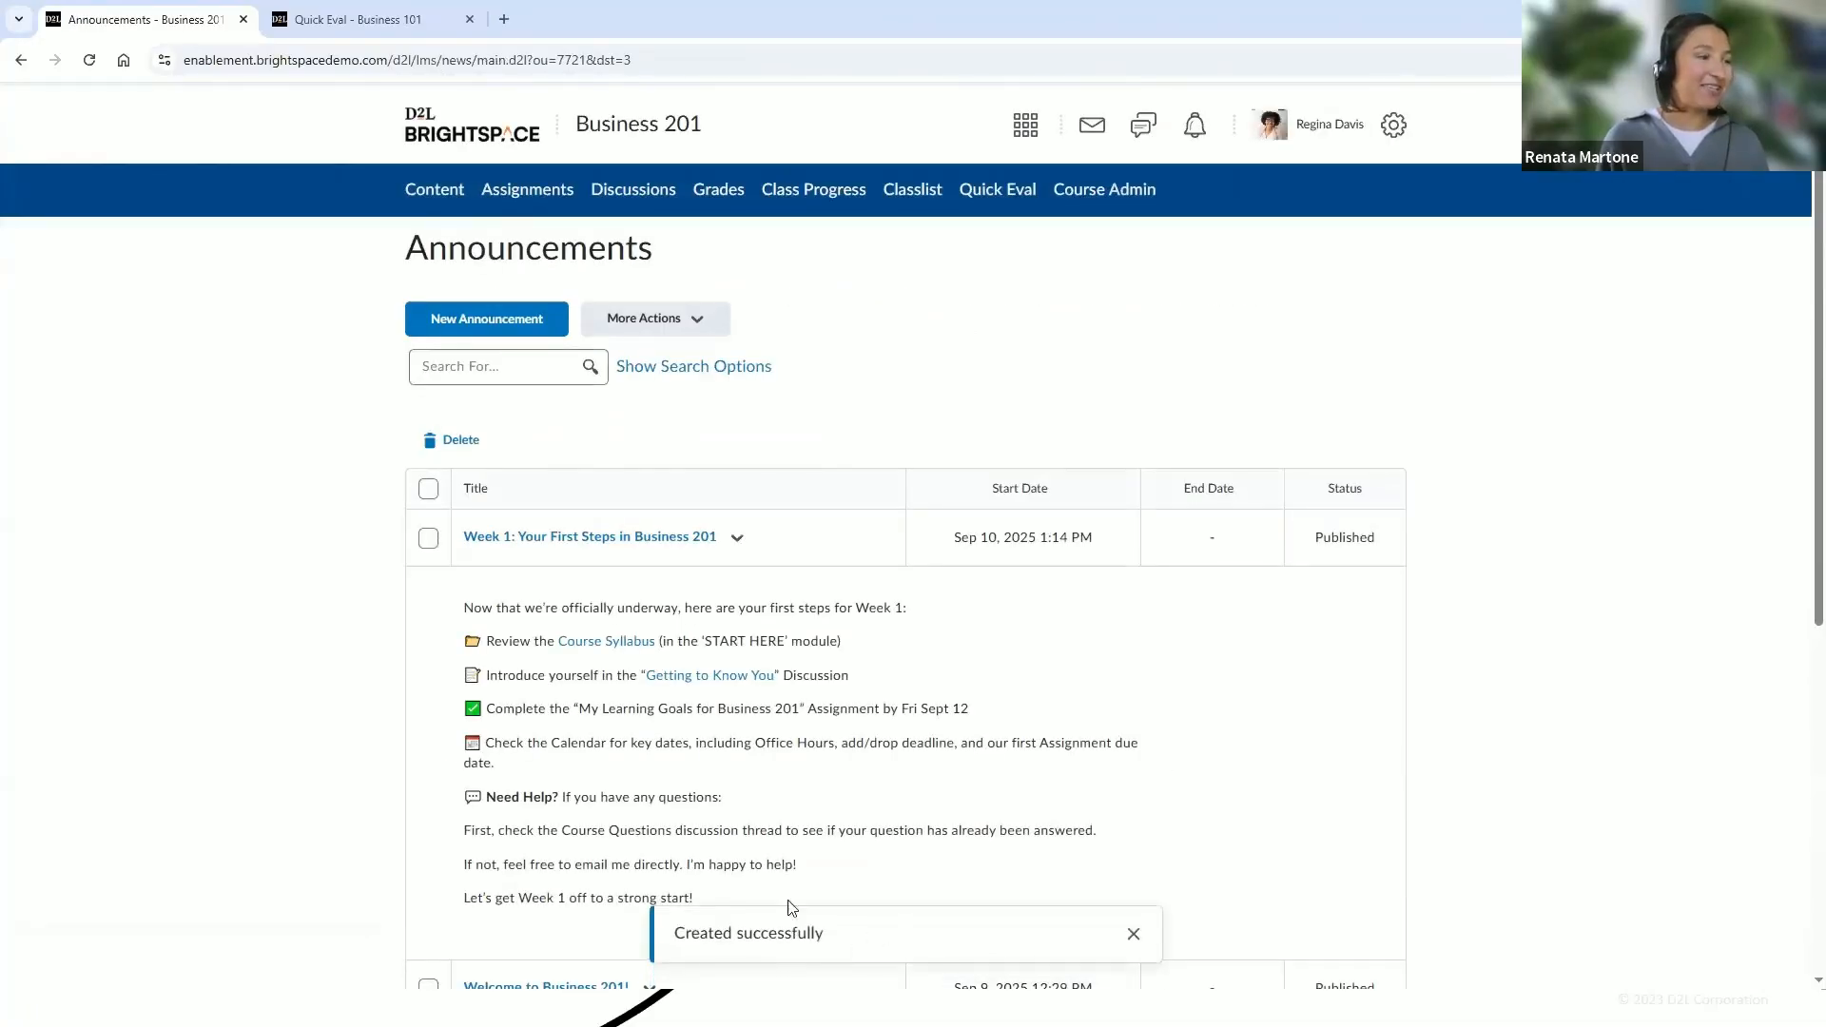
pyautogui.click(644, 124)
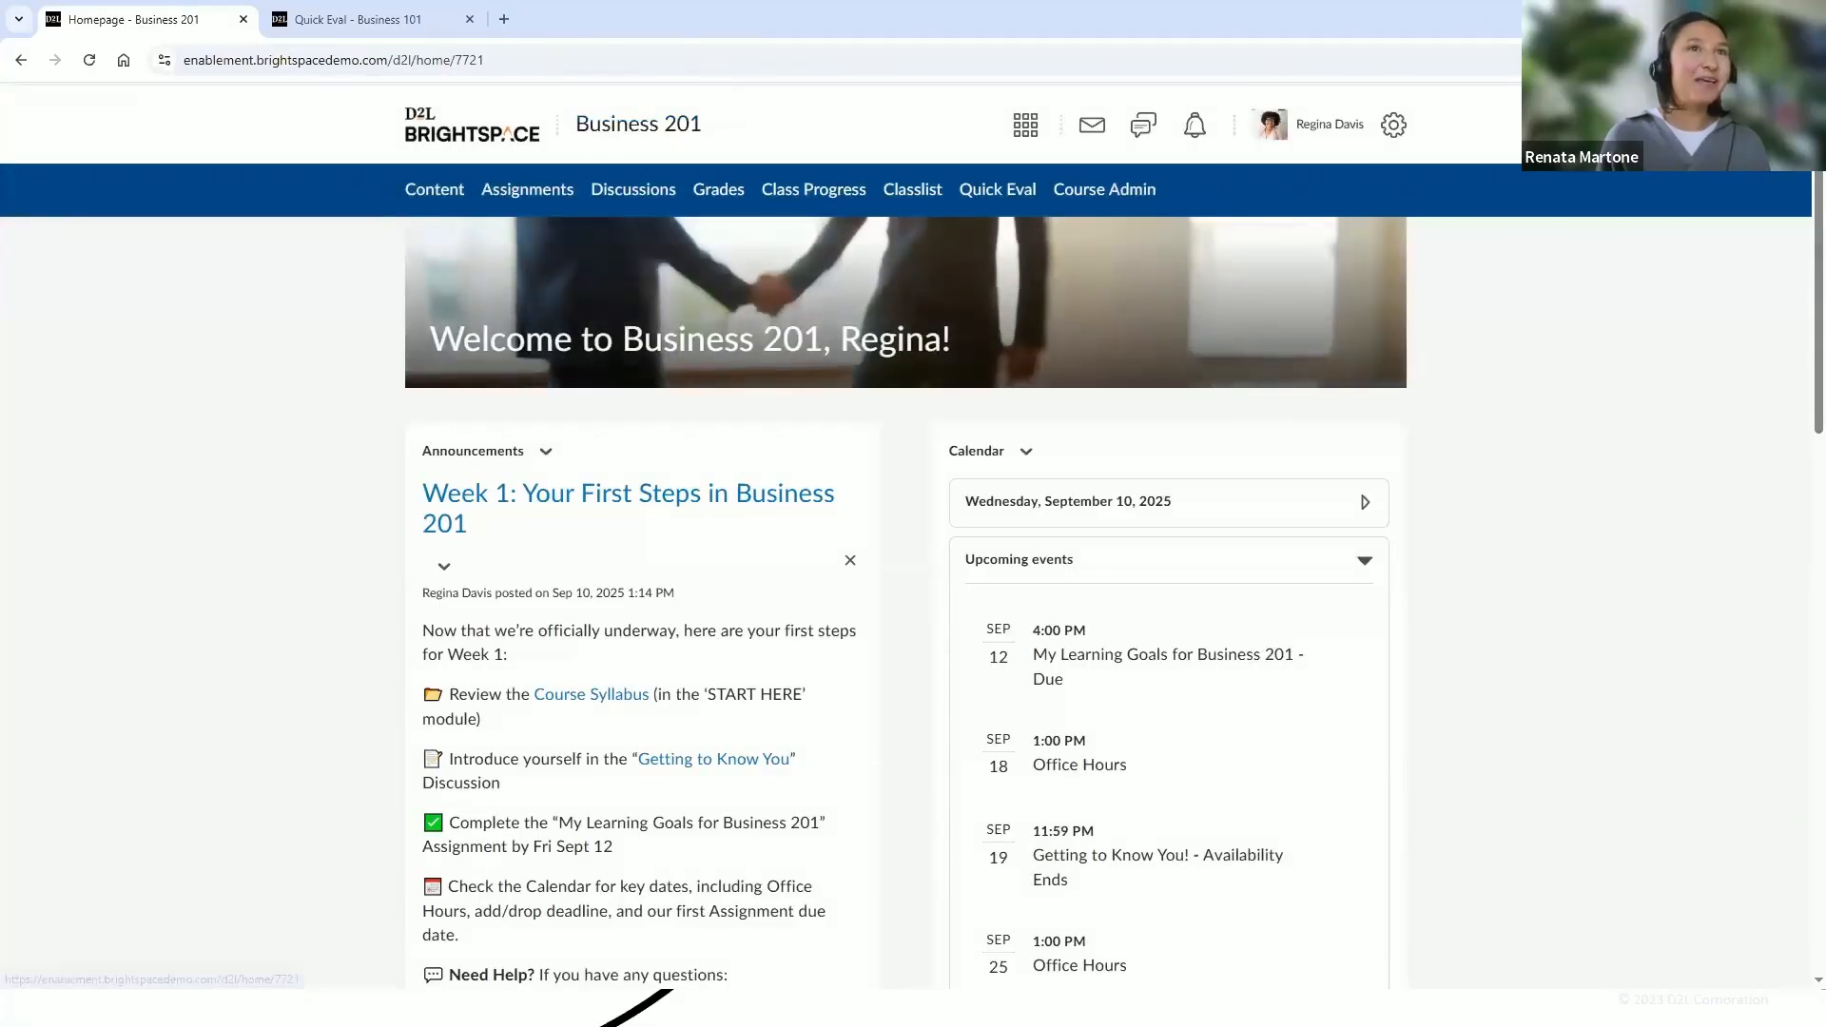
# Pin the Week 1: Your First Steps in Business 201 announcement to the top of the homepage announcements
pyautogui.scroll(-2, 1799, 257)
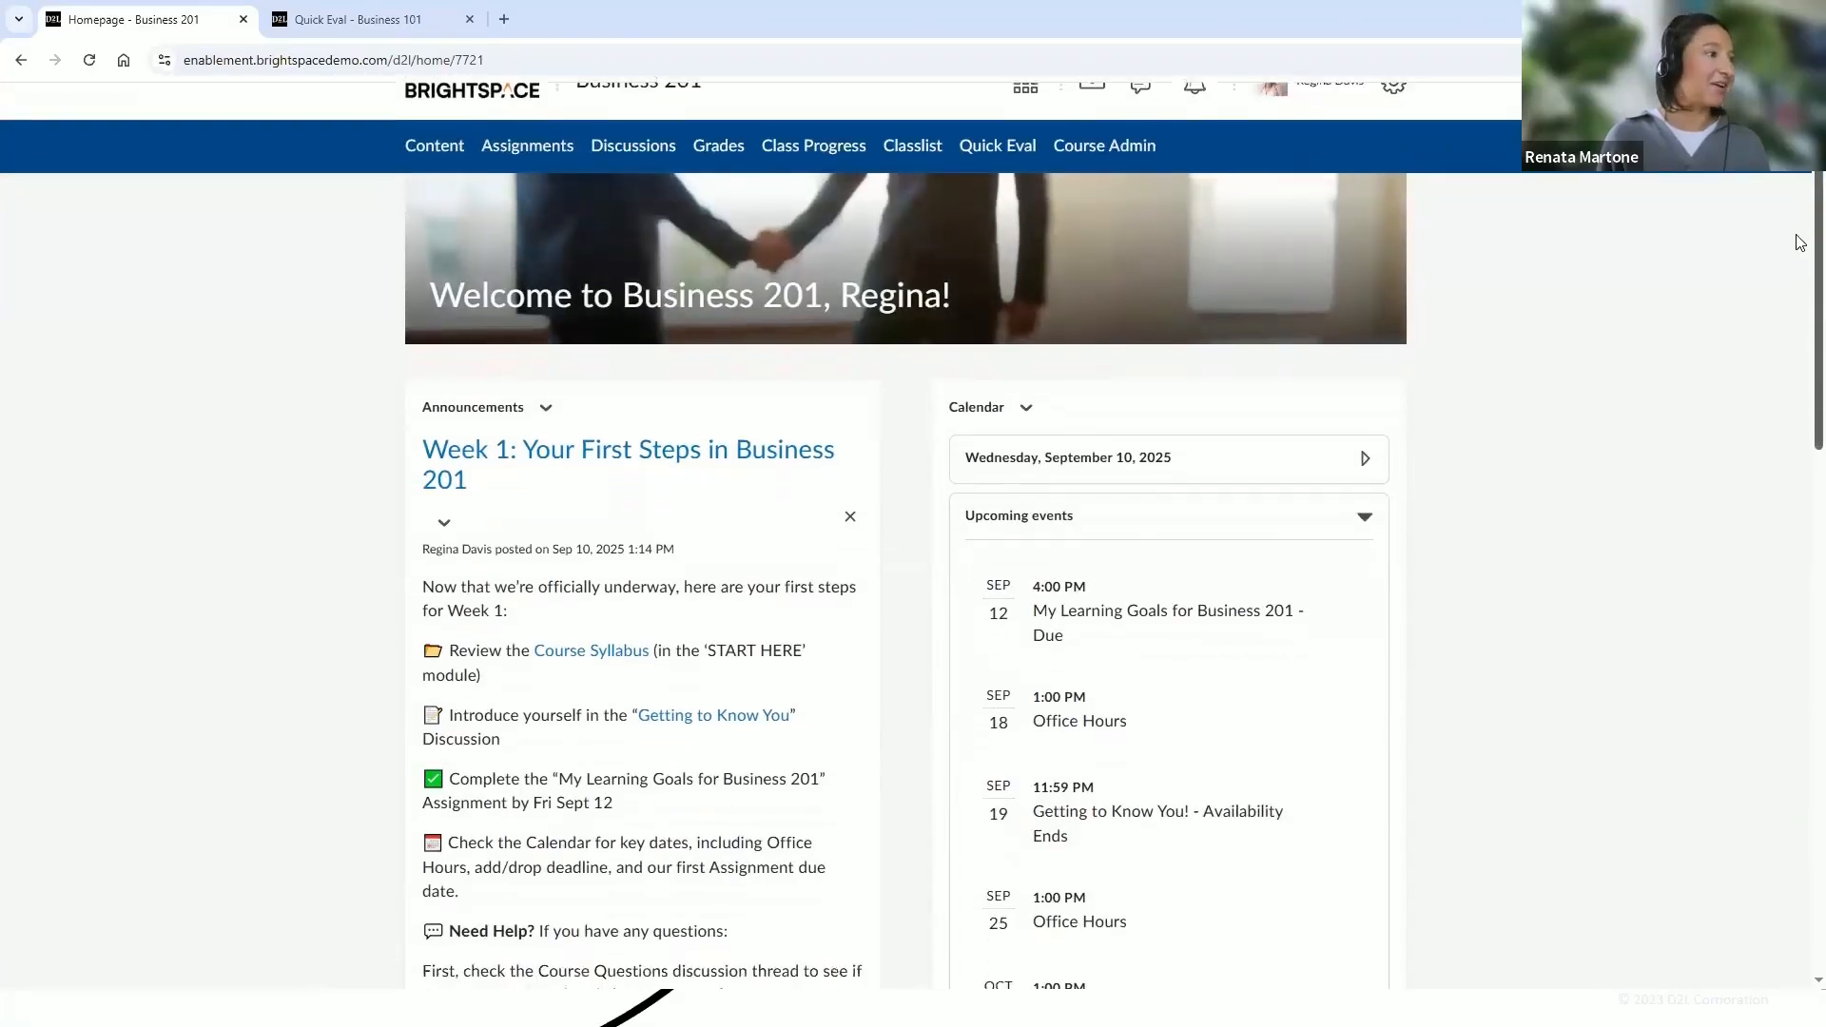
pyautogui.scroll(-1, 1799, 285)
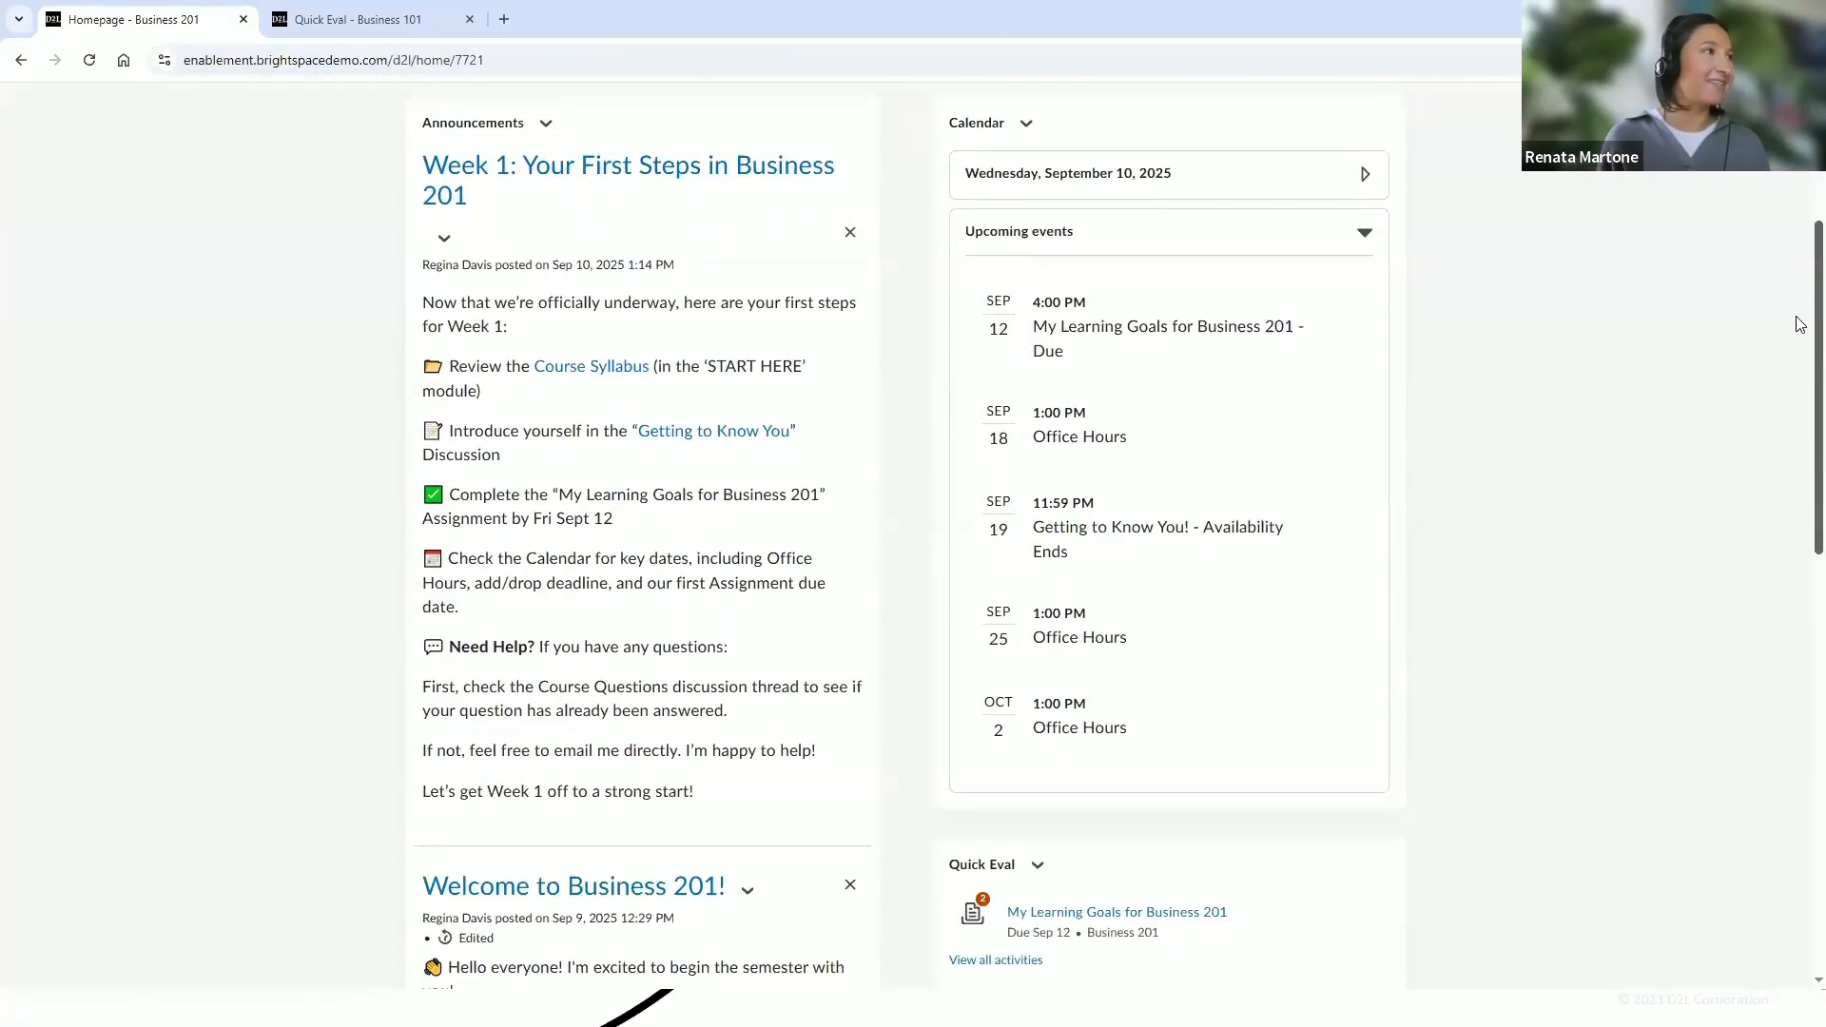
pyautogui.click(548, 162)
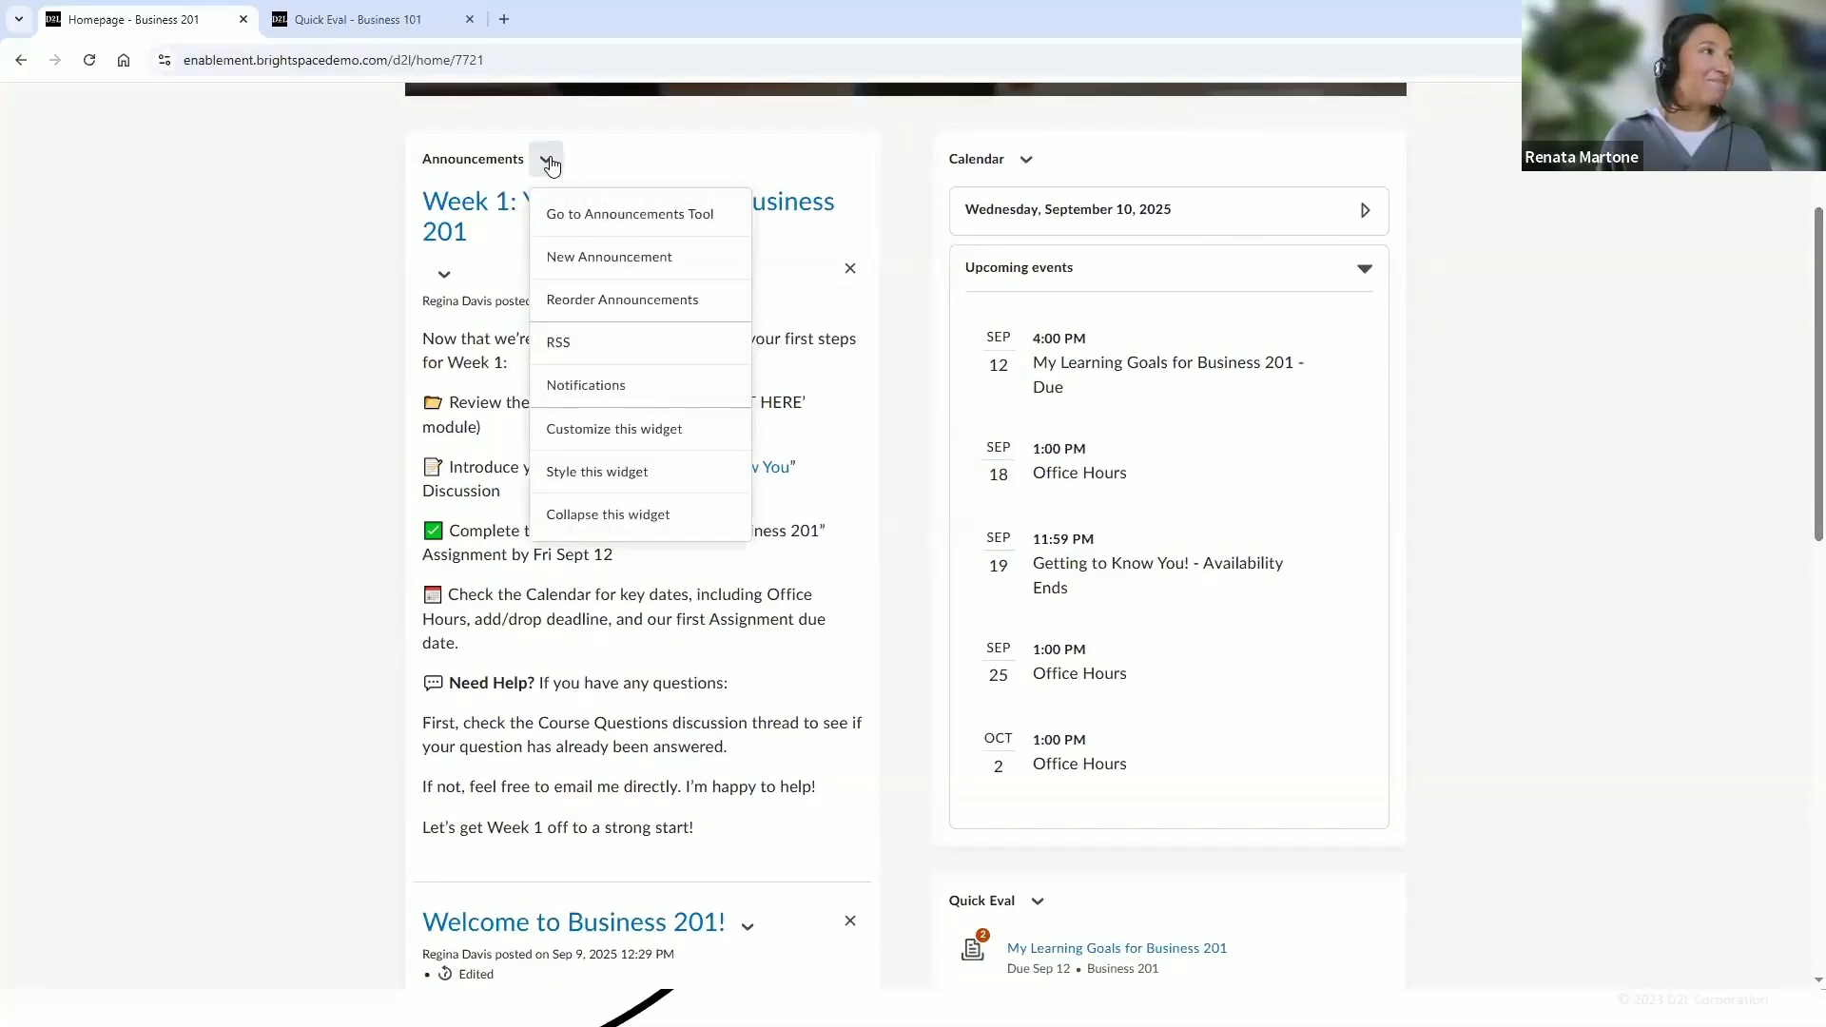
pyautogui.click(441, 275)
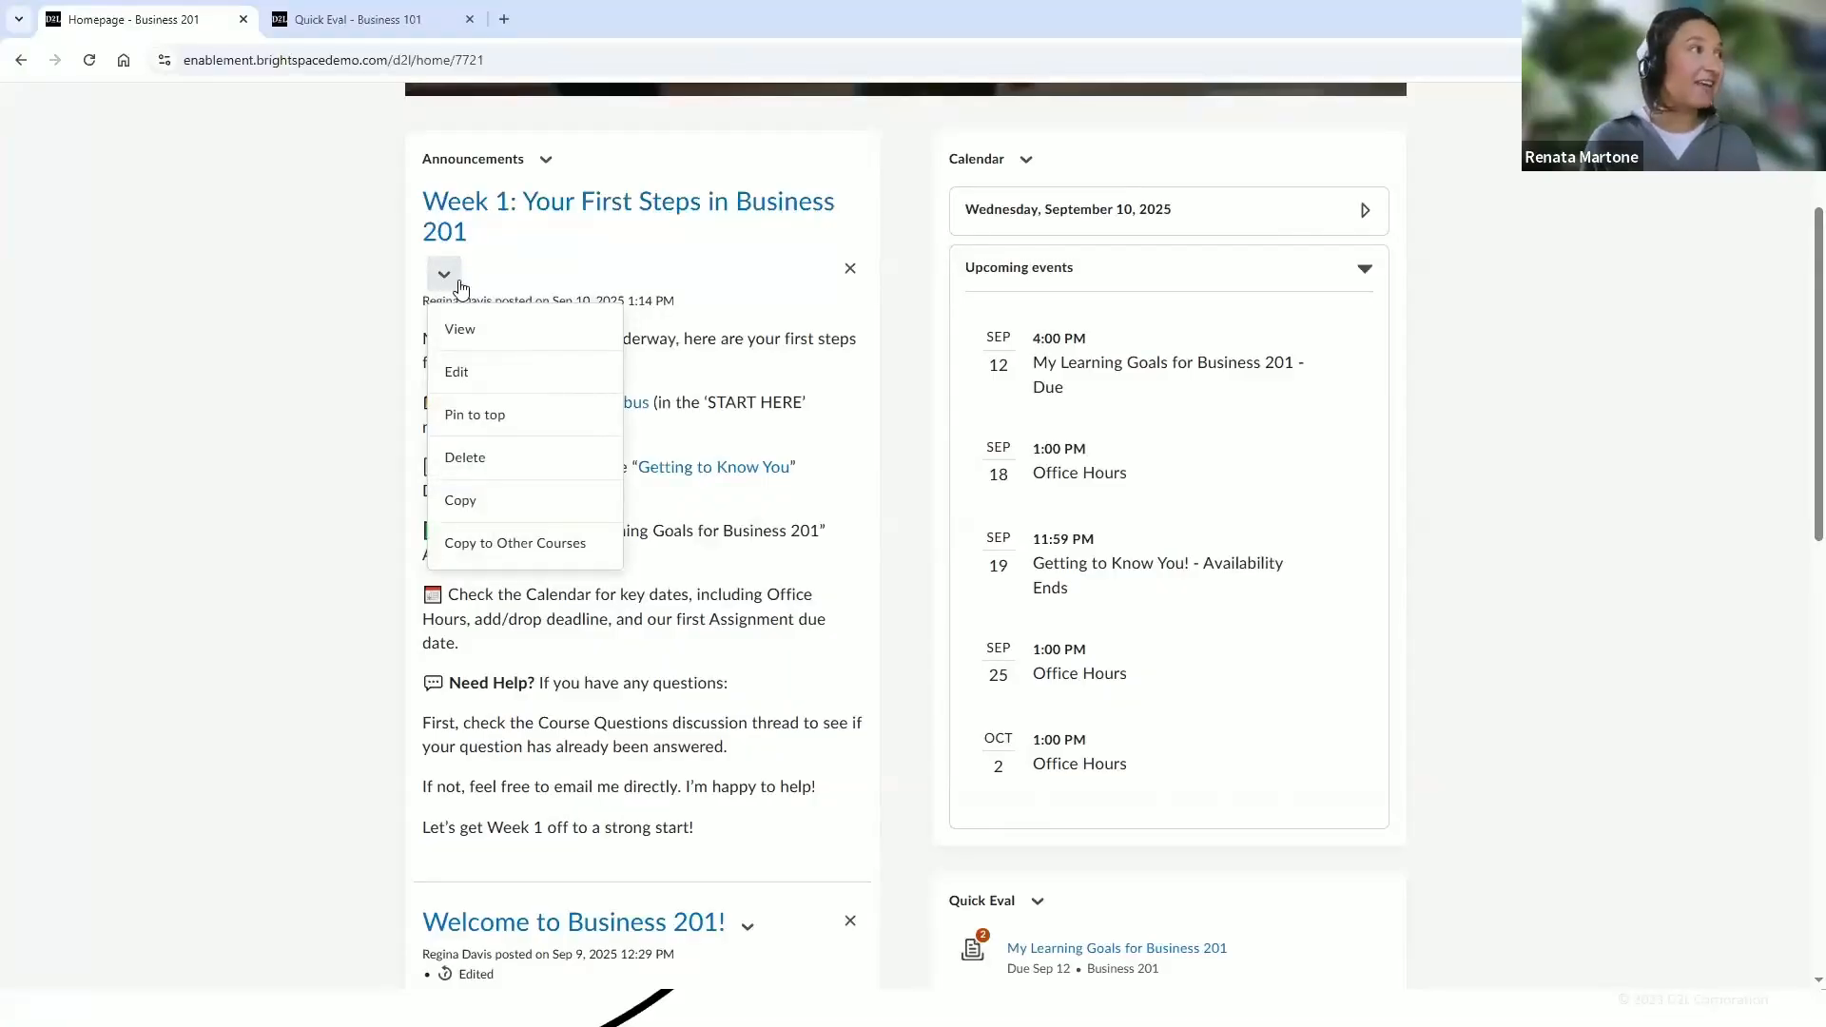
pyautogui.click(484, 419)
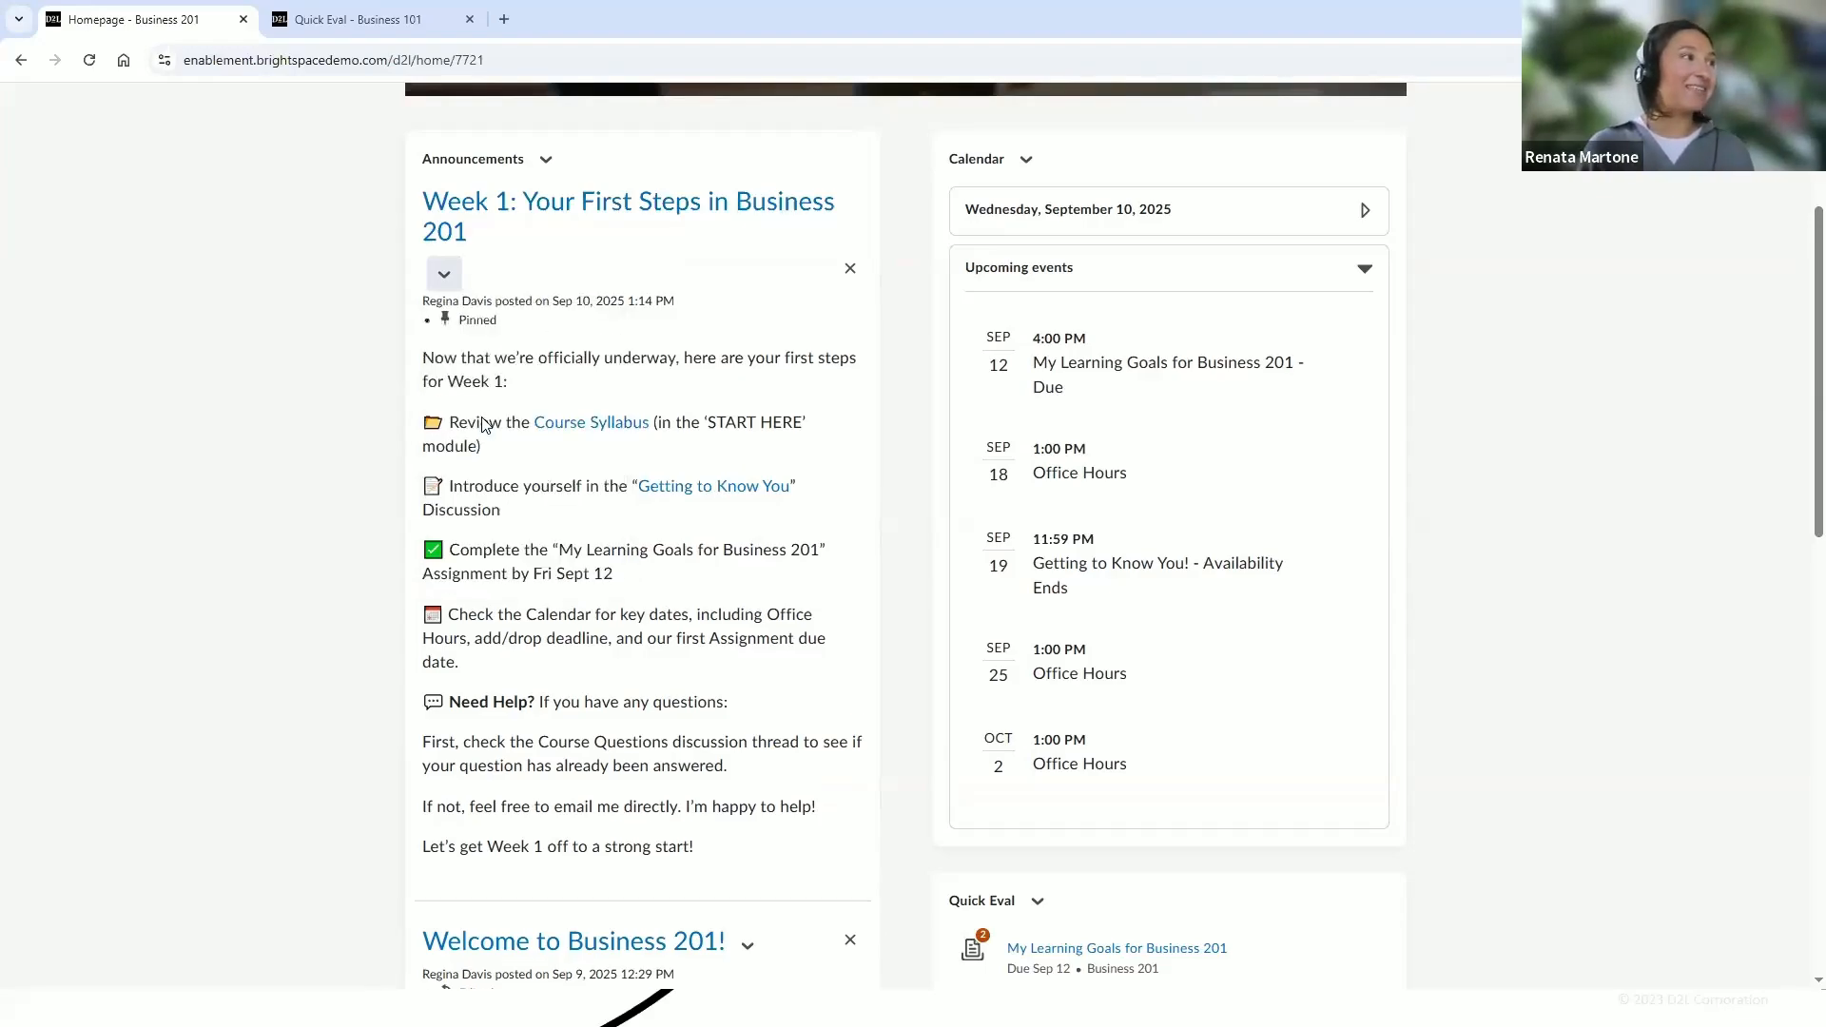
# Start a new course calendar event from the Calendar widget and title it Add/Drop Deadline
pyautogui.scroll(1, 573, 413)
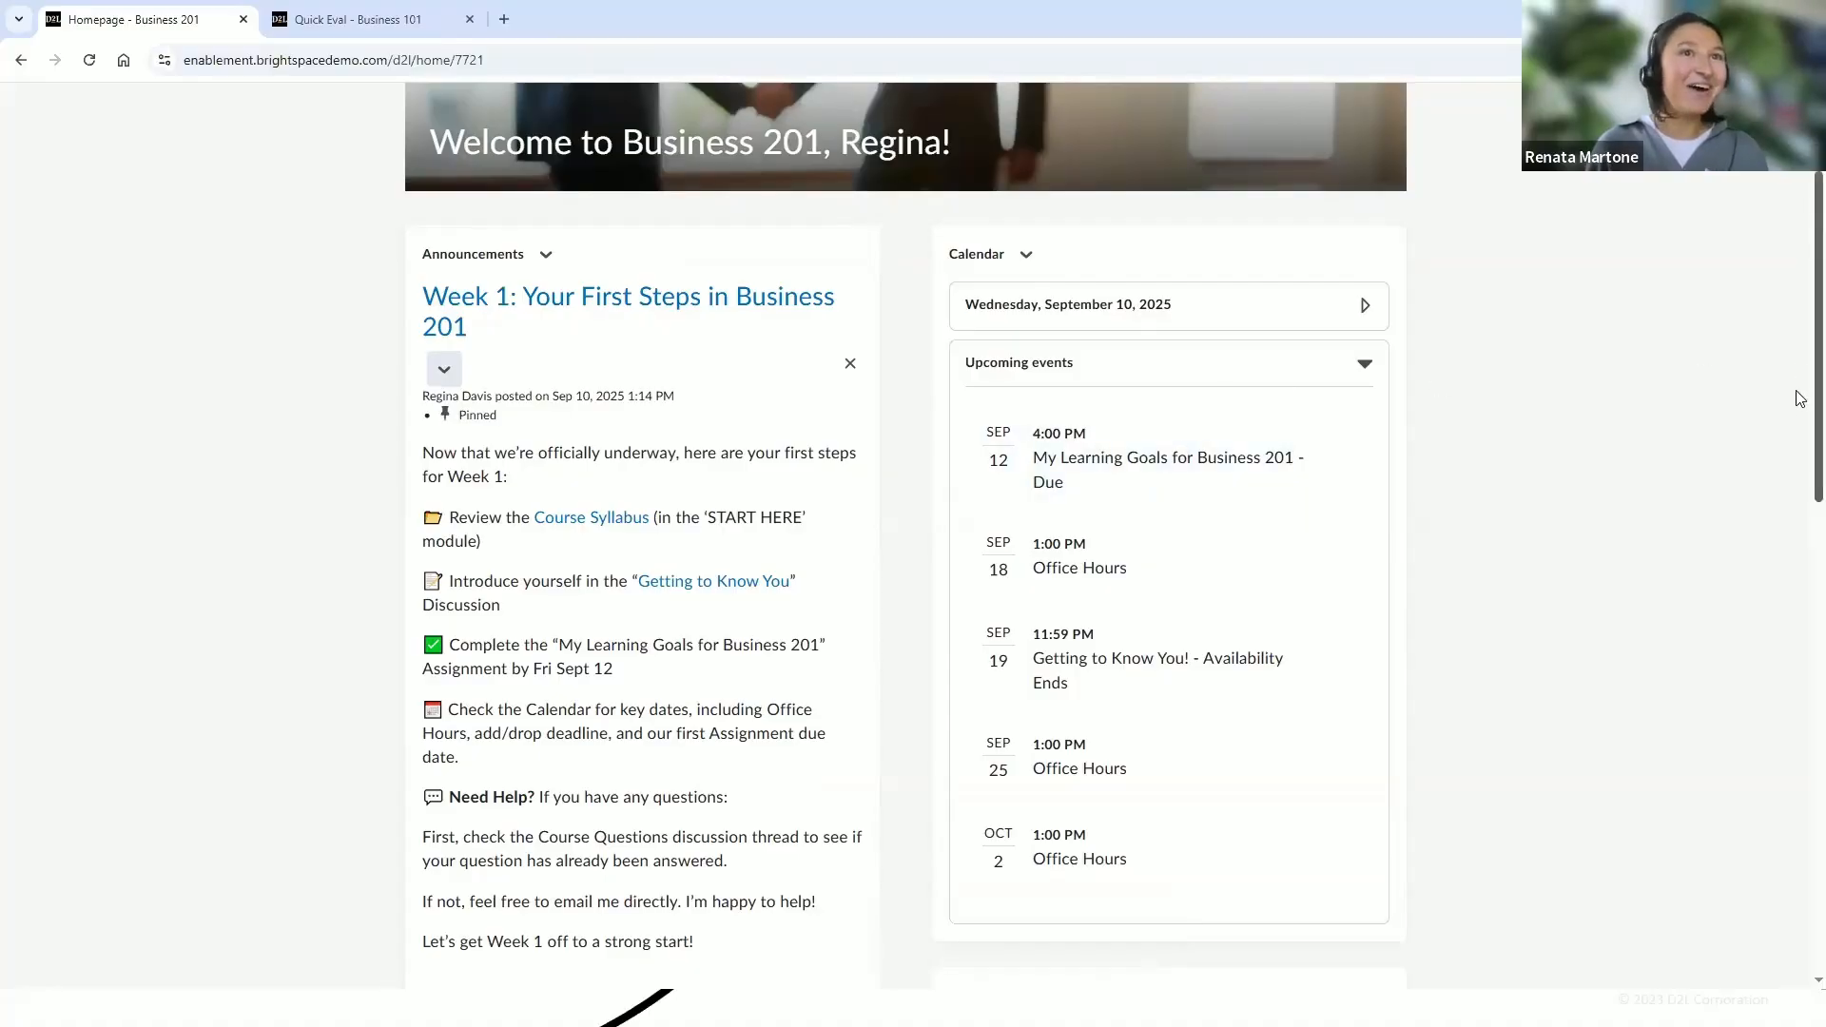
pyautogui.scroll(2, 1799, 390)
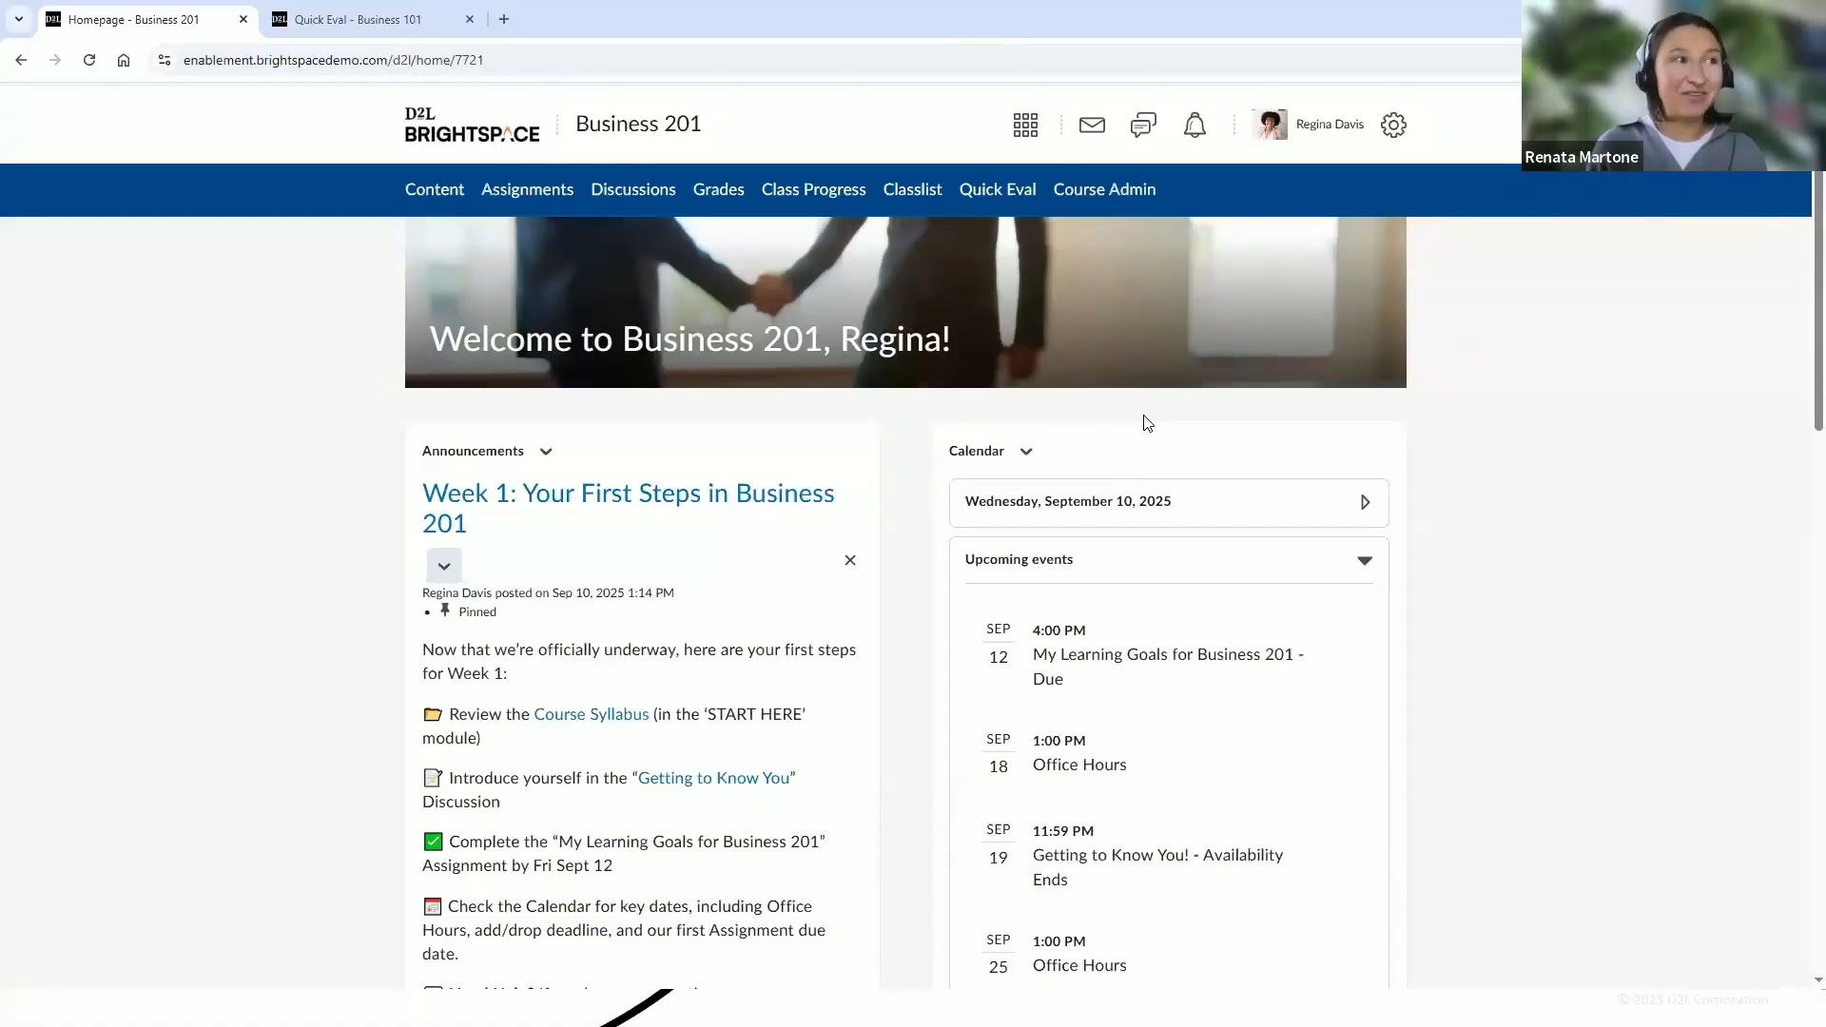
pyautogui.scroll(-1, 1799, 373)
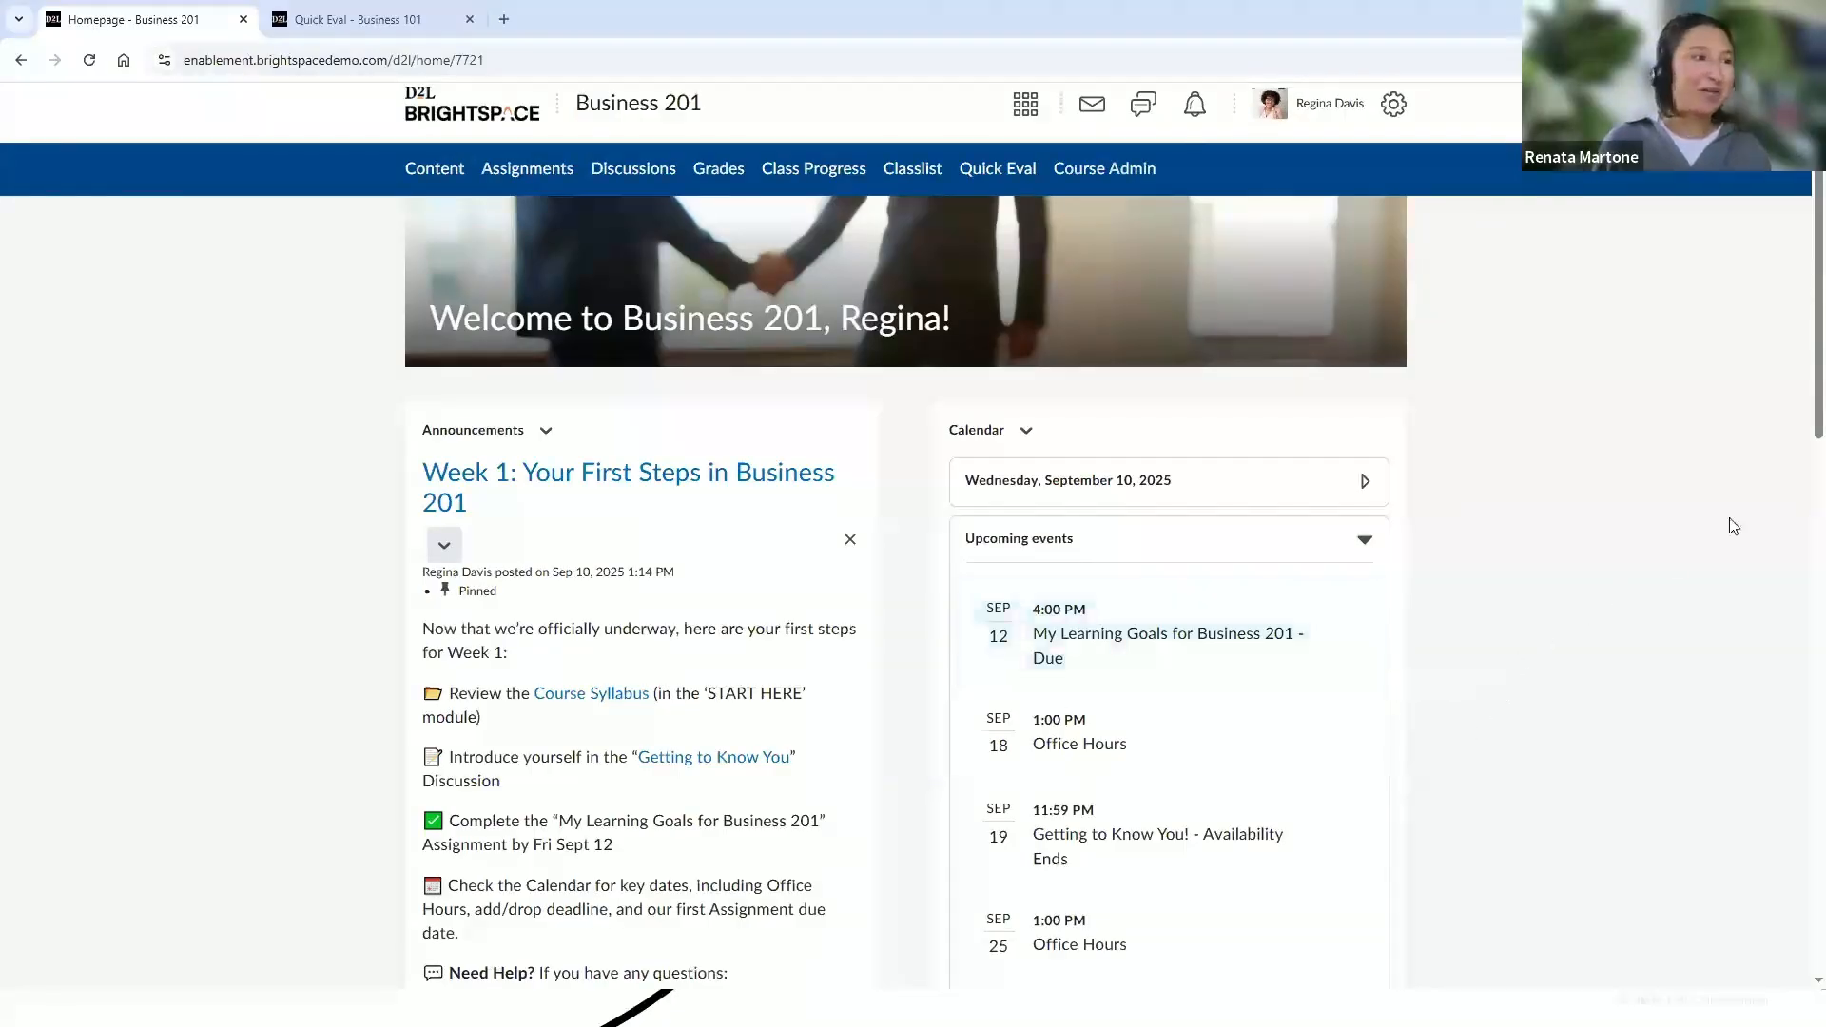
pyautogui.scroll(-2, 1801, 444)
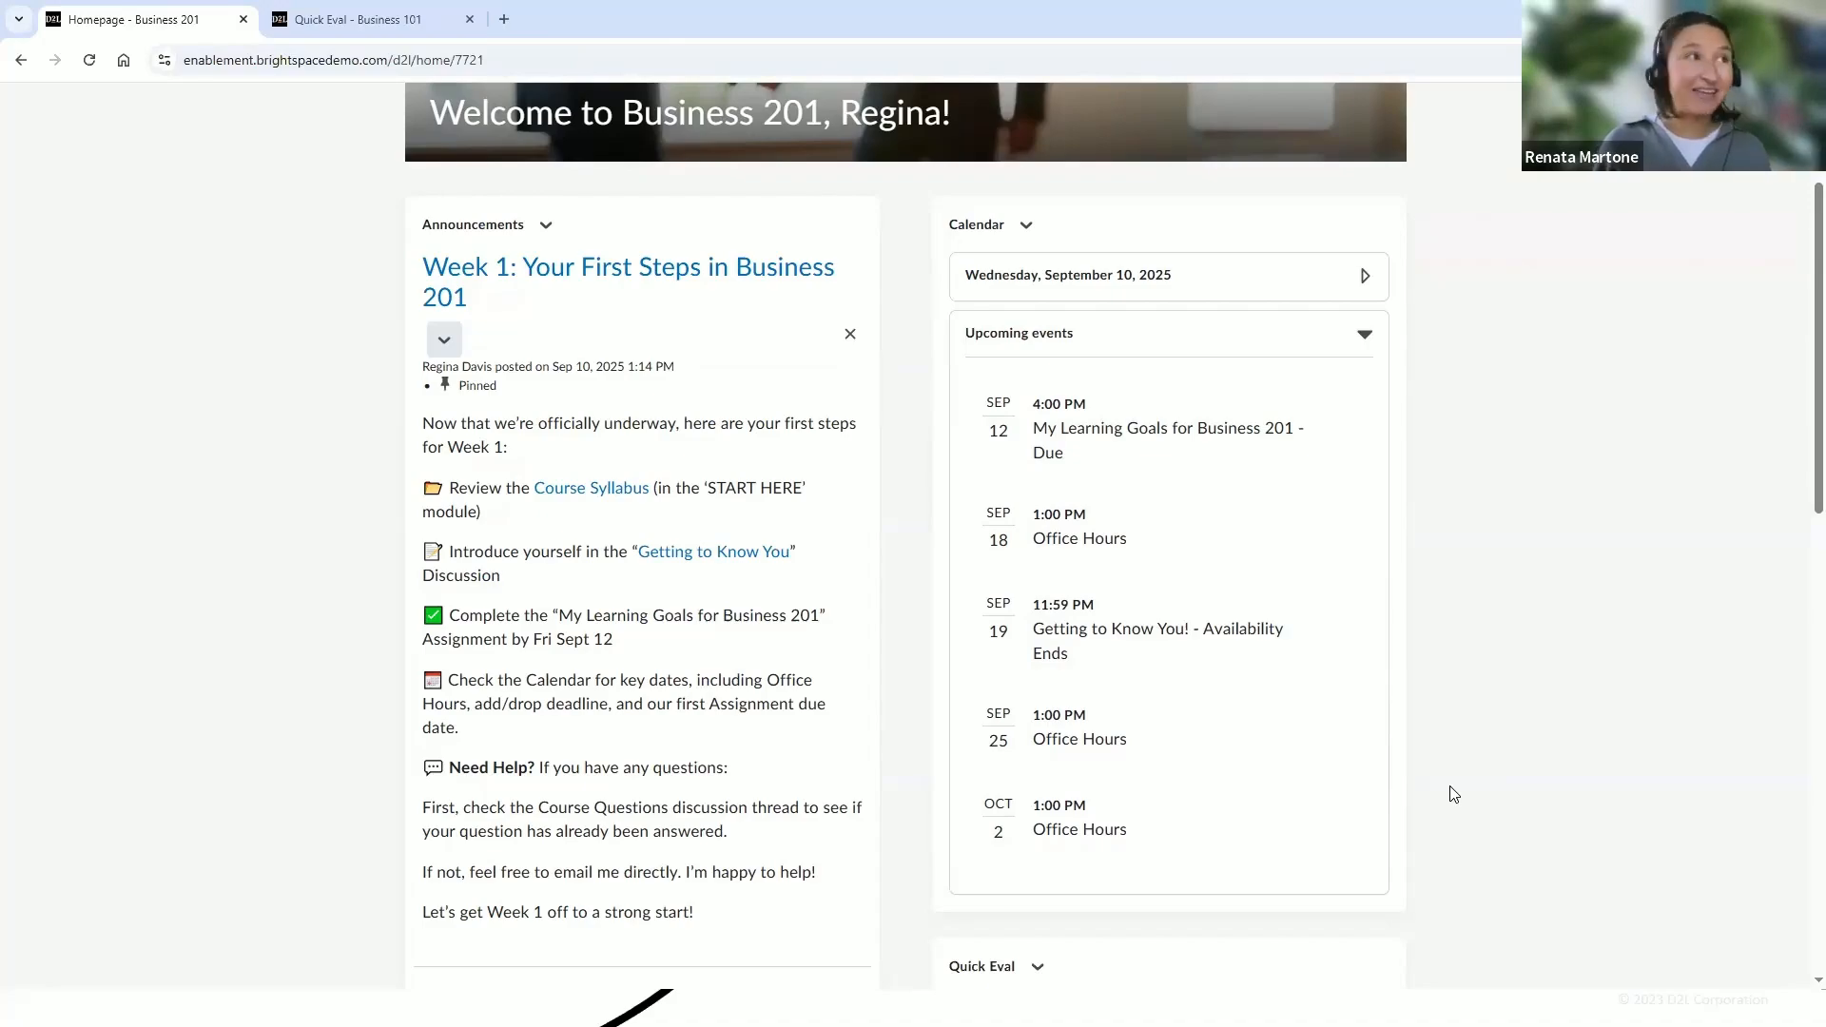
pyautogui.click(1028, 231)
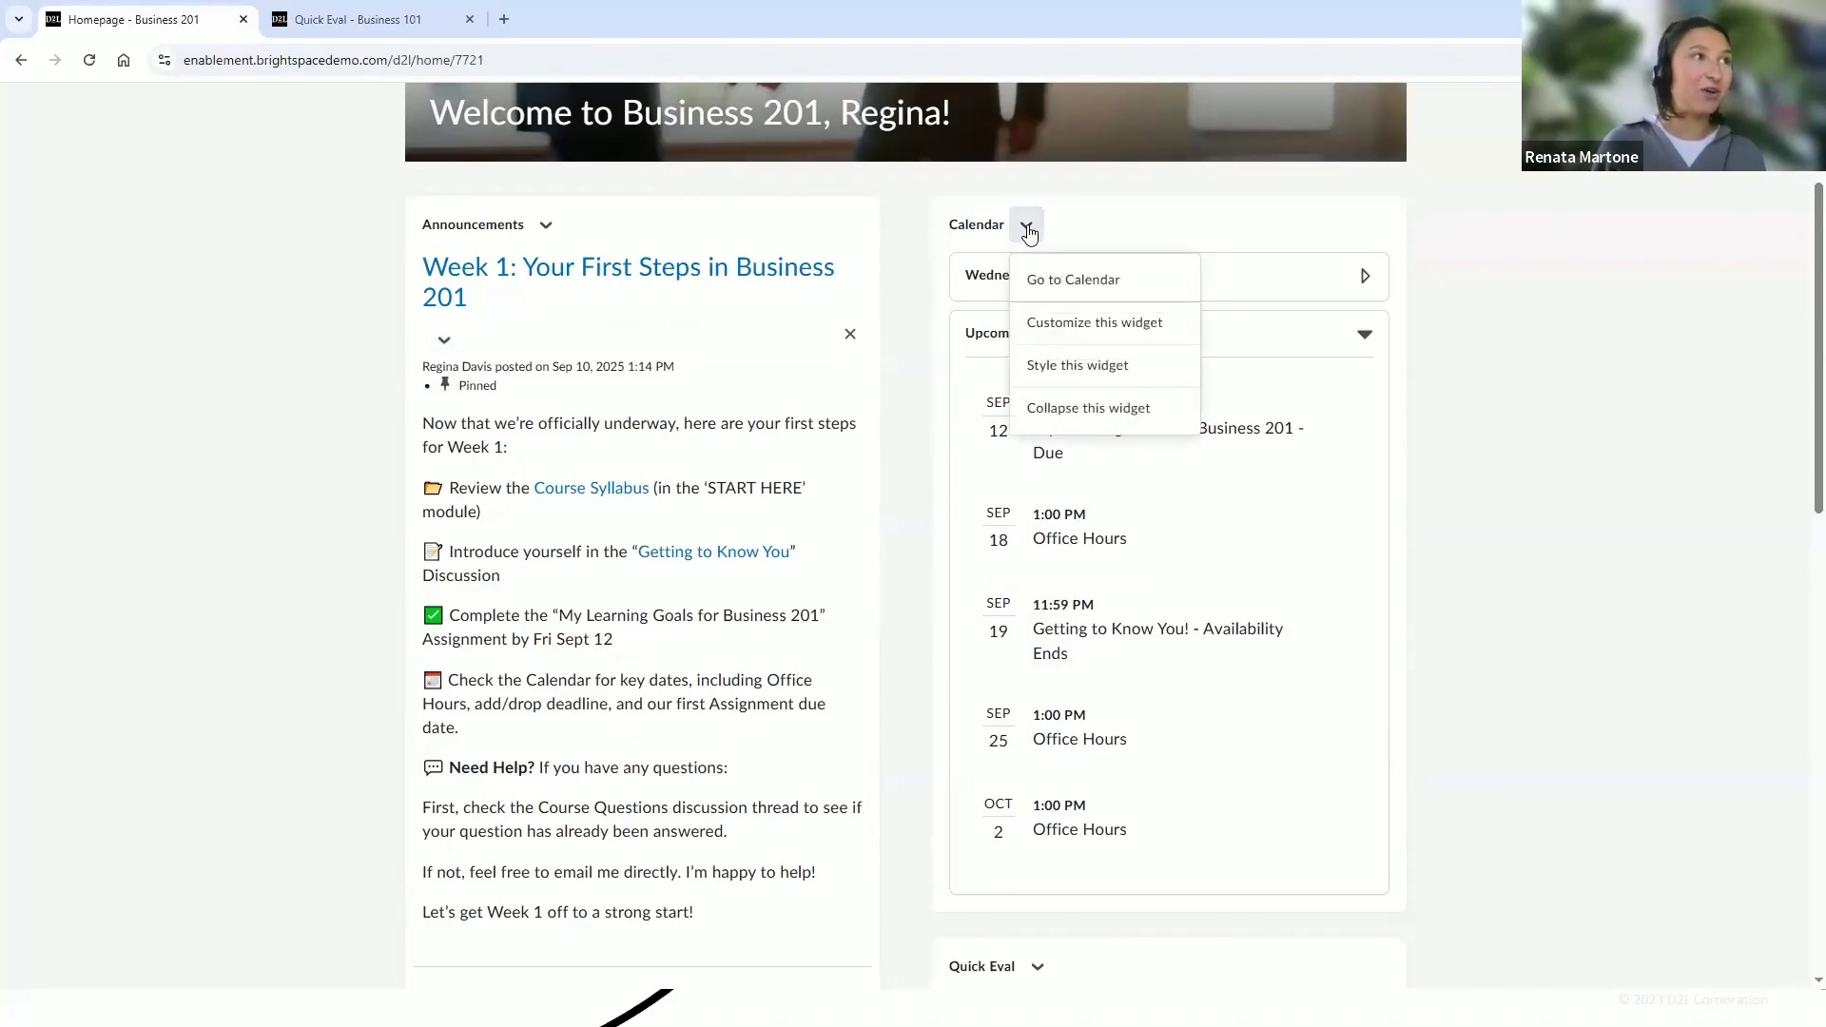
pyautogui.click(1046, 288)
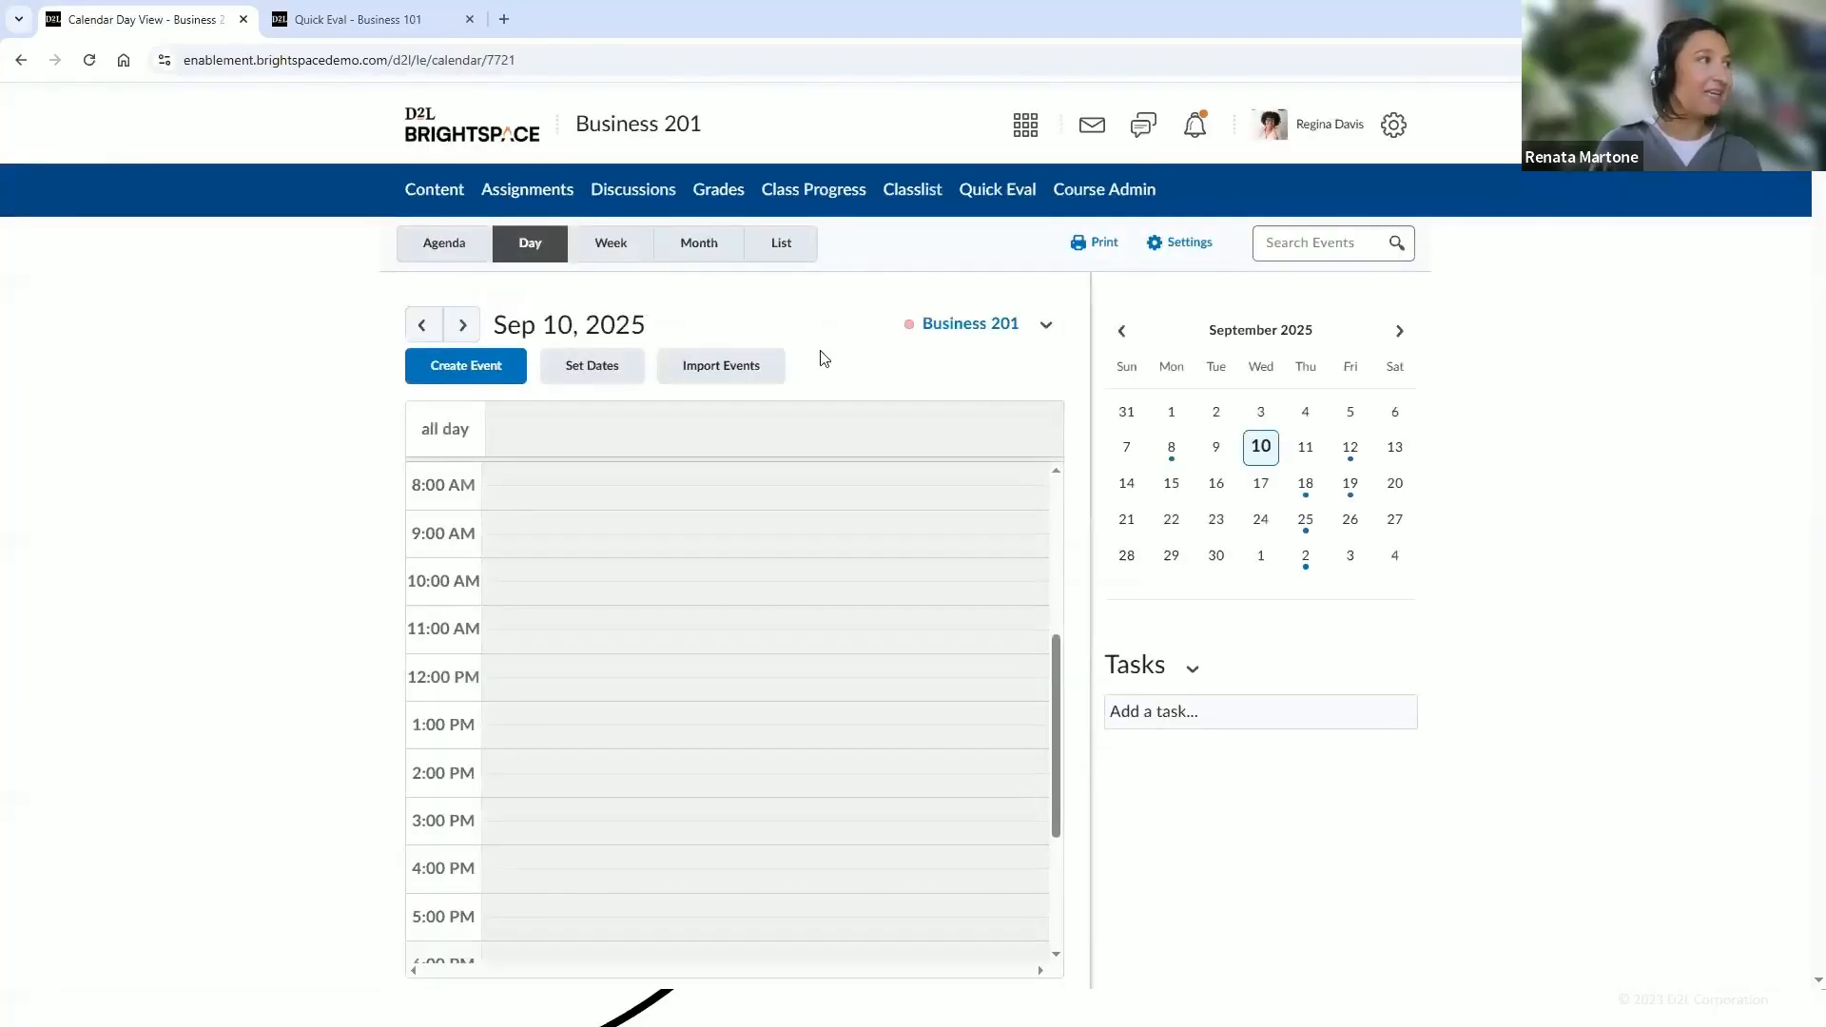
pyautogui.click(515, 371)
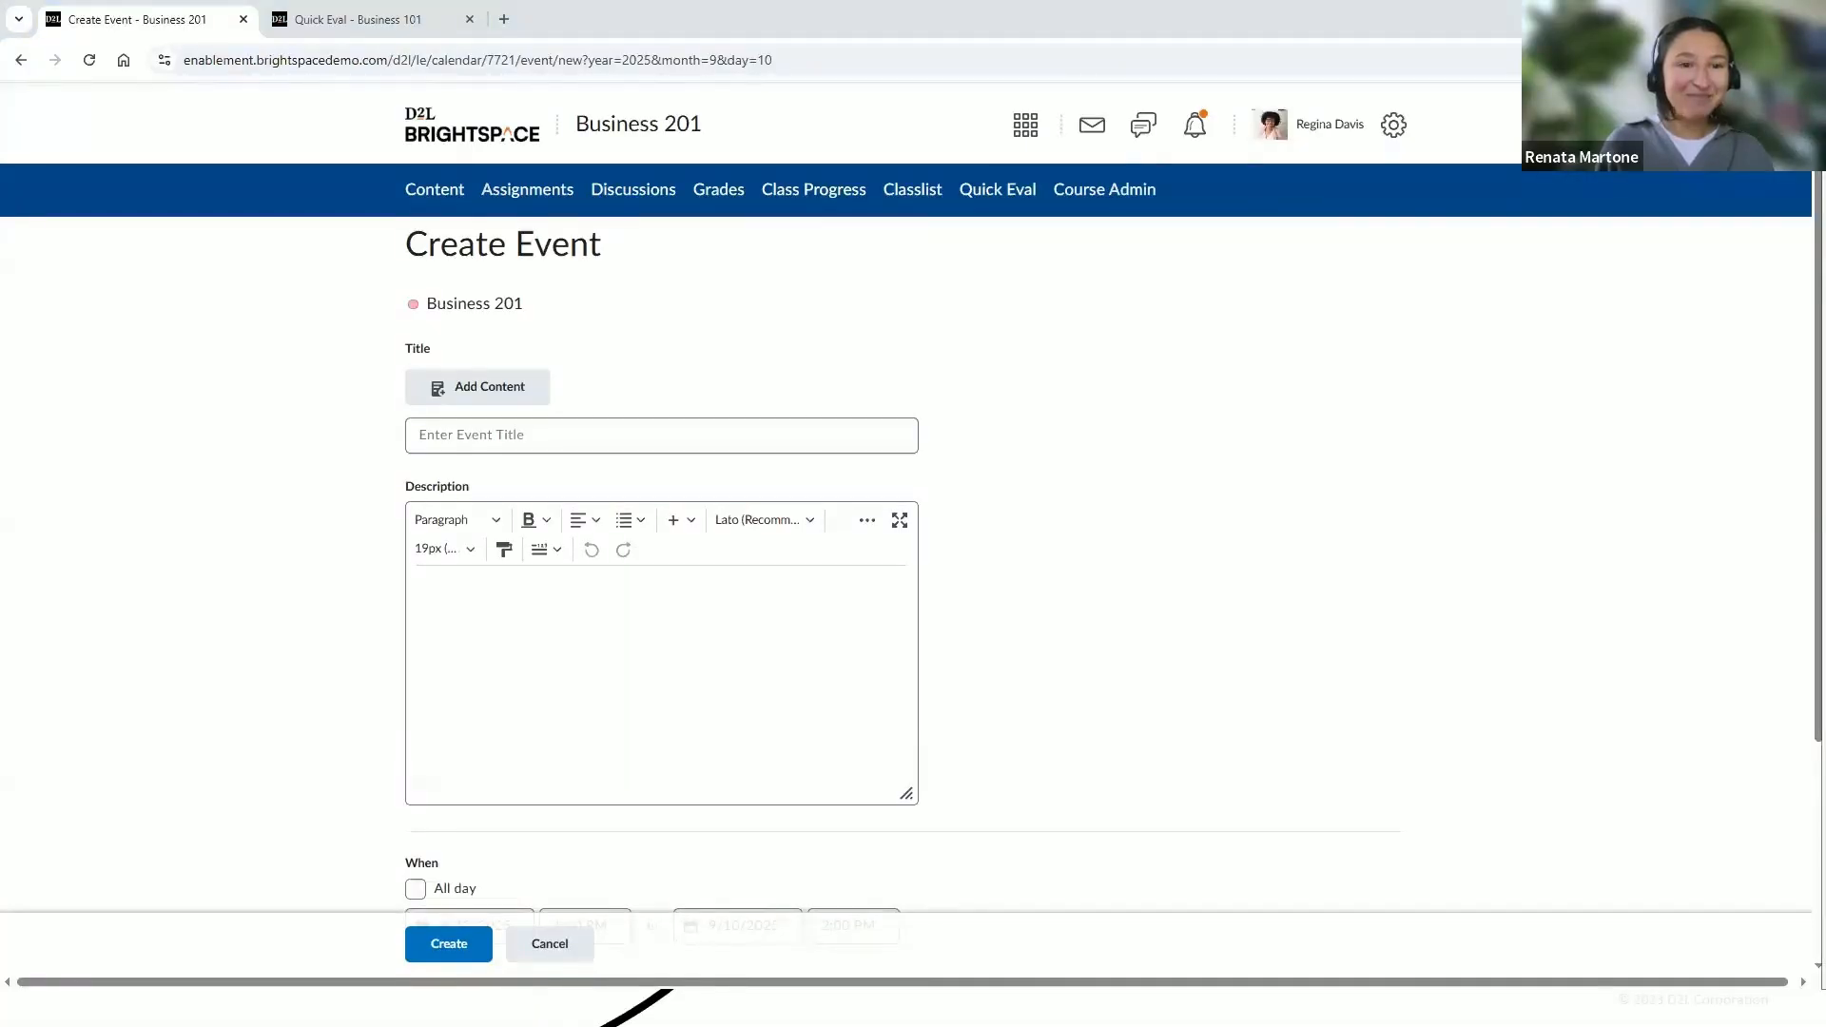
pyautogui.click(644, 428)
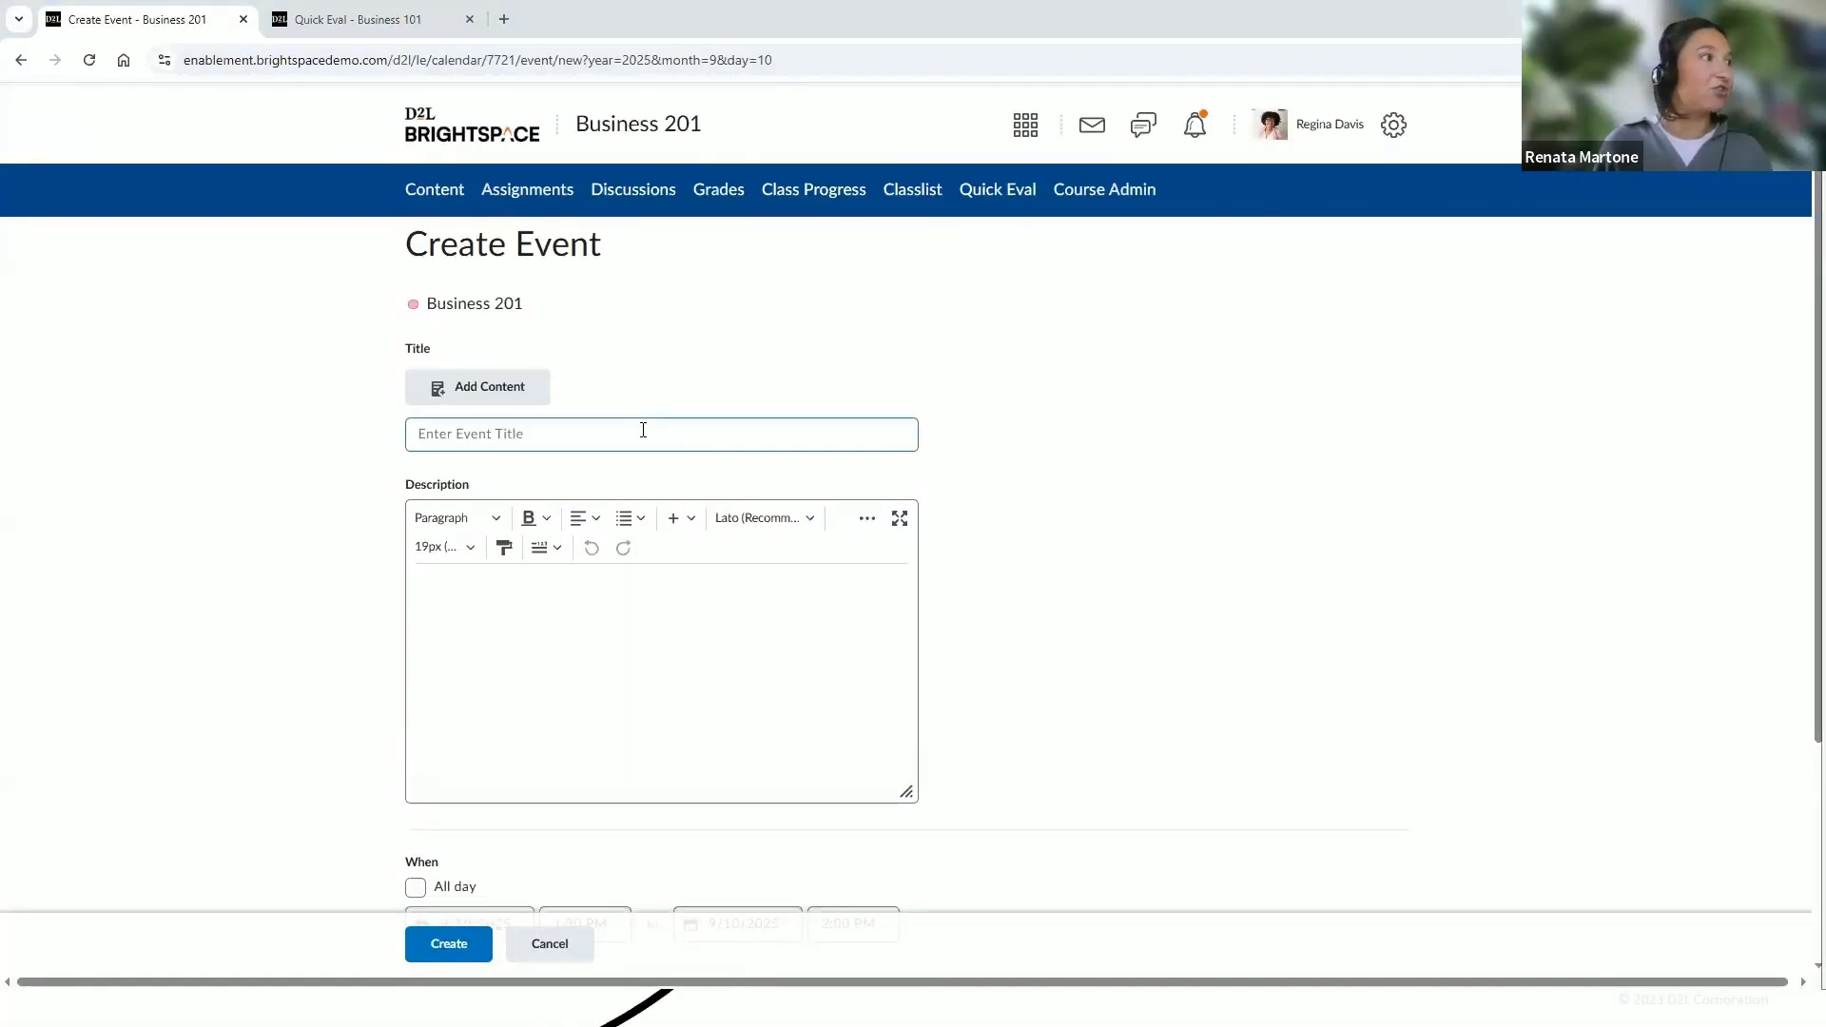
pyautogui.hotkey('ctrl', 'v')
pyautogui.press('Tab')
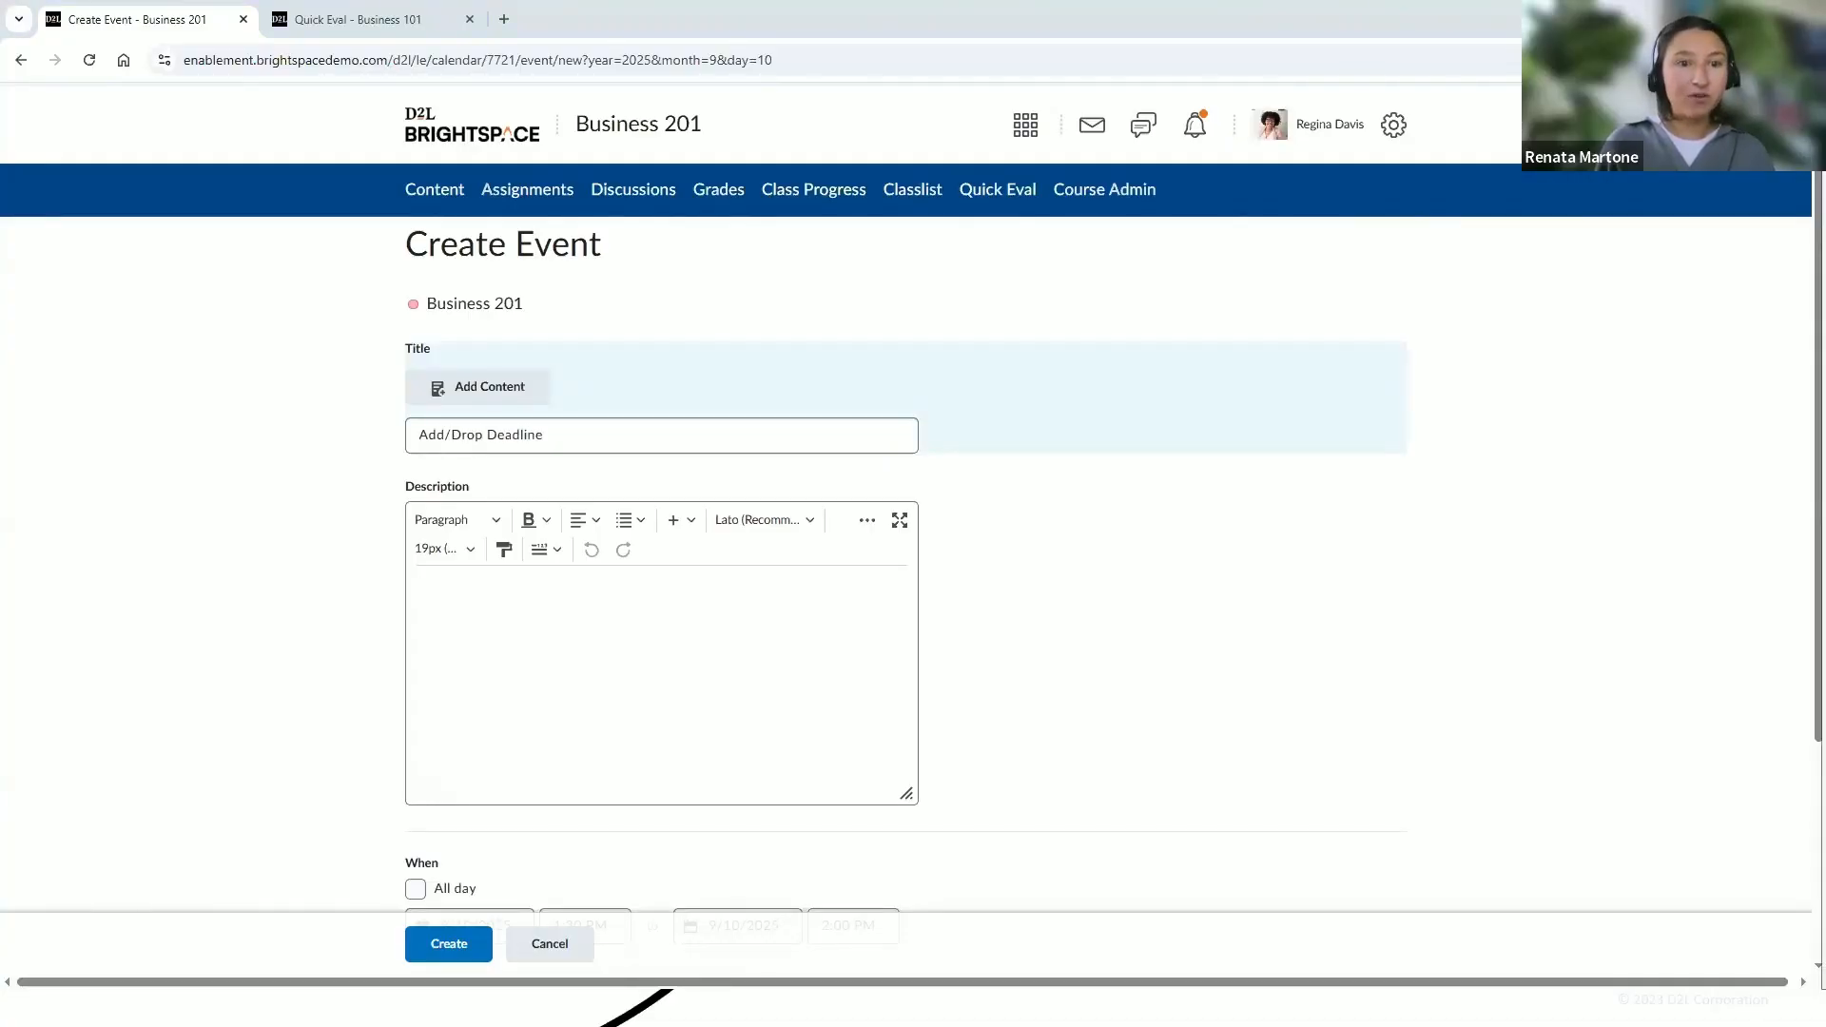
# Paste the add/drop course link as the event description and set the event date to 9/19/2025
pyautogui.hotkey('ctrl', 'v')
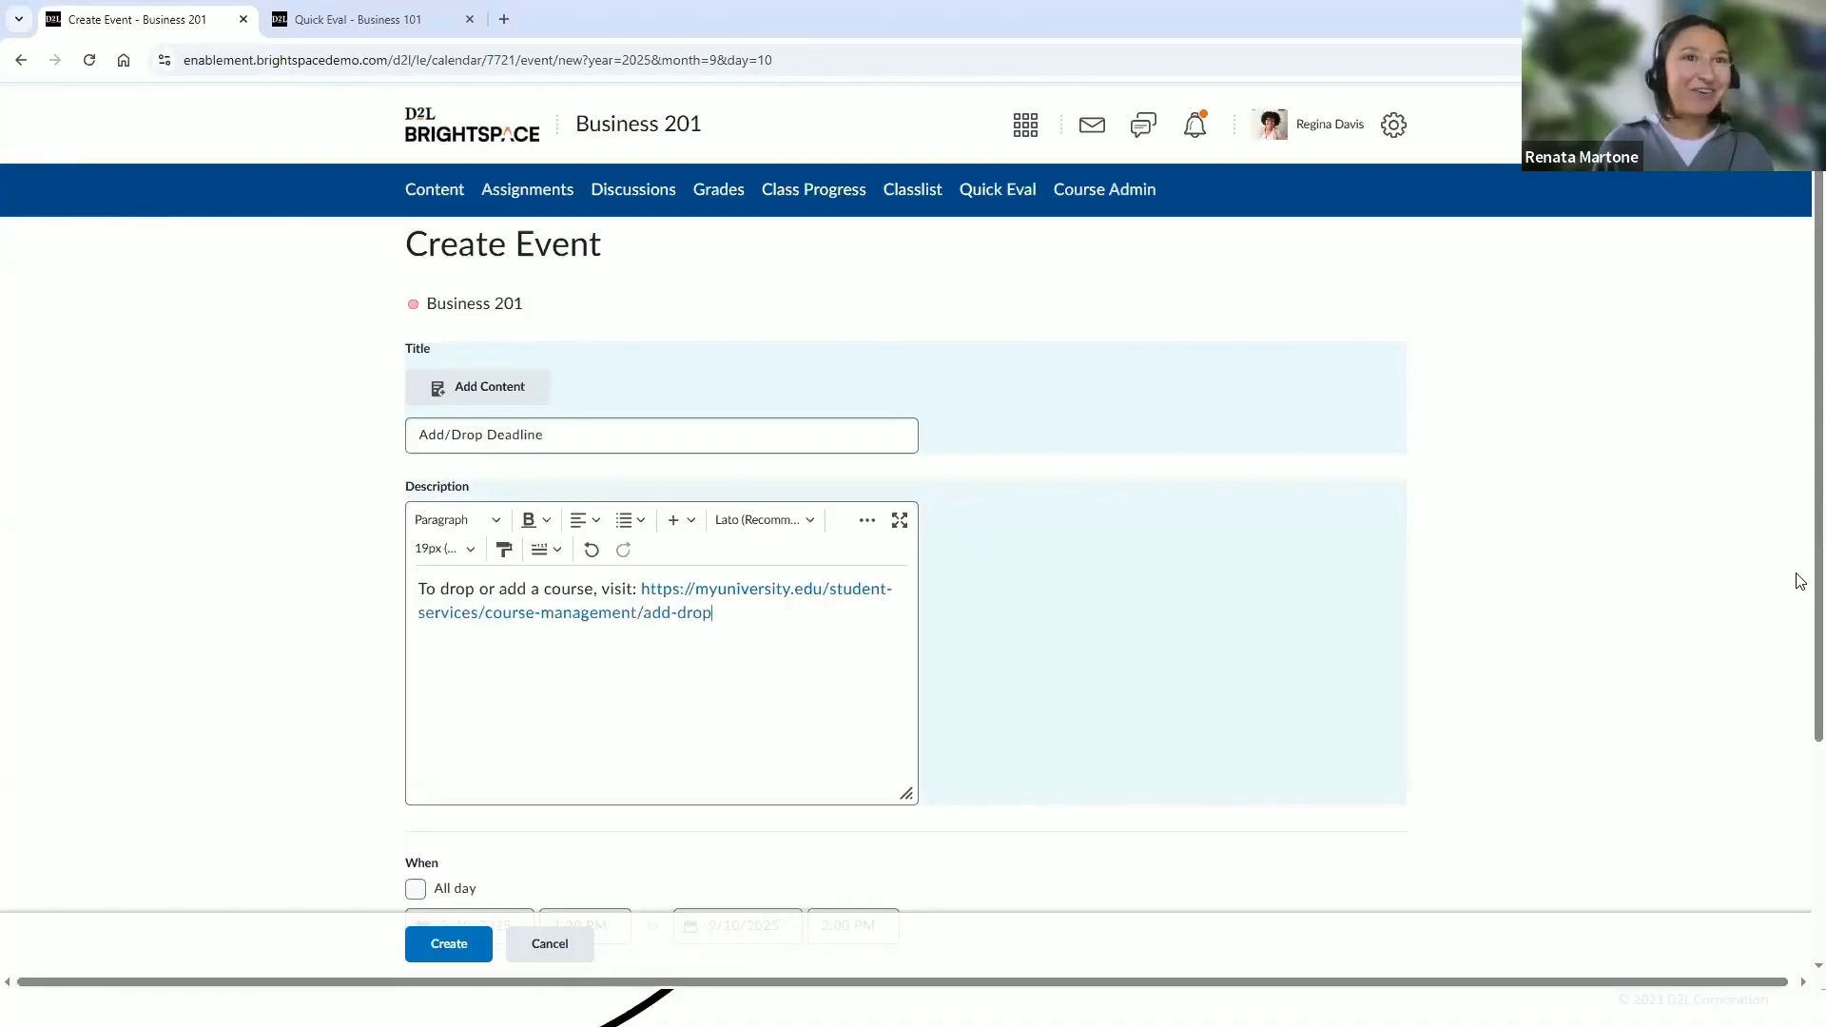
pyautogui.scroll(-1, 1800, 620)
pyautogui.scroll(-2, 1801, 628)
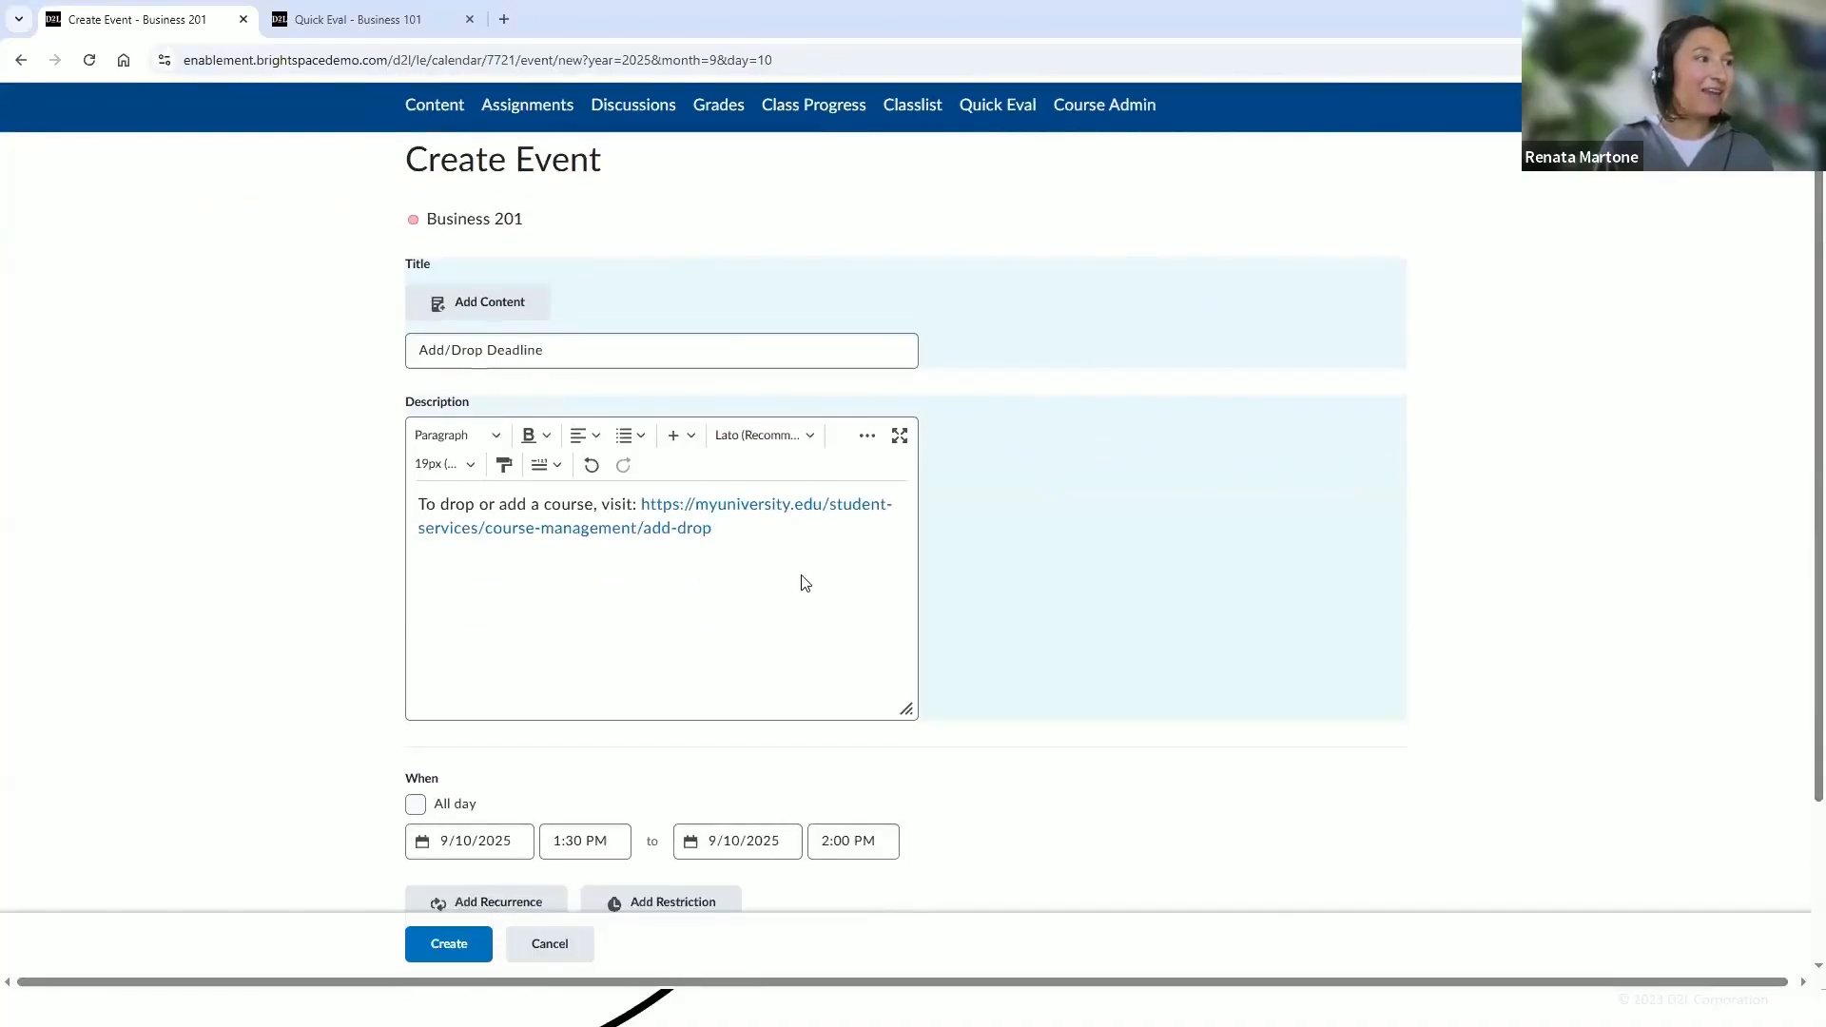
pyautogui.scroll(-1, 801, 581)
pyautogui.scroll(1, 665, 723)
pyautogui.click(517, 847)
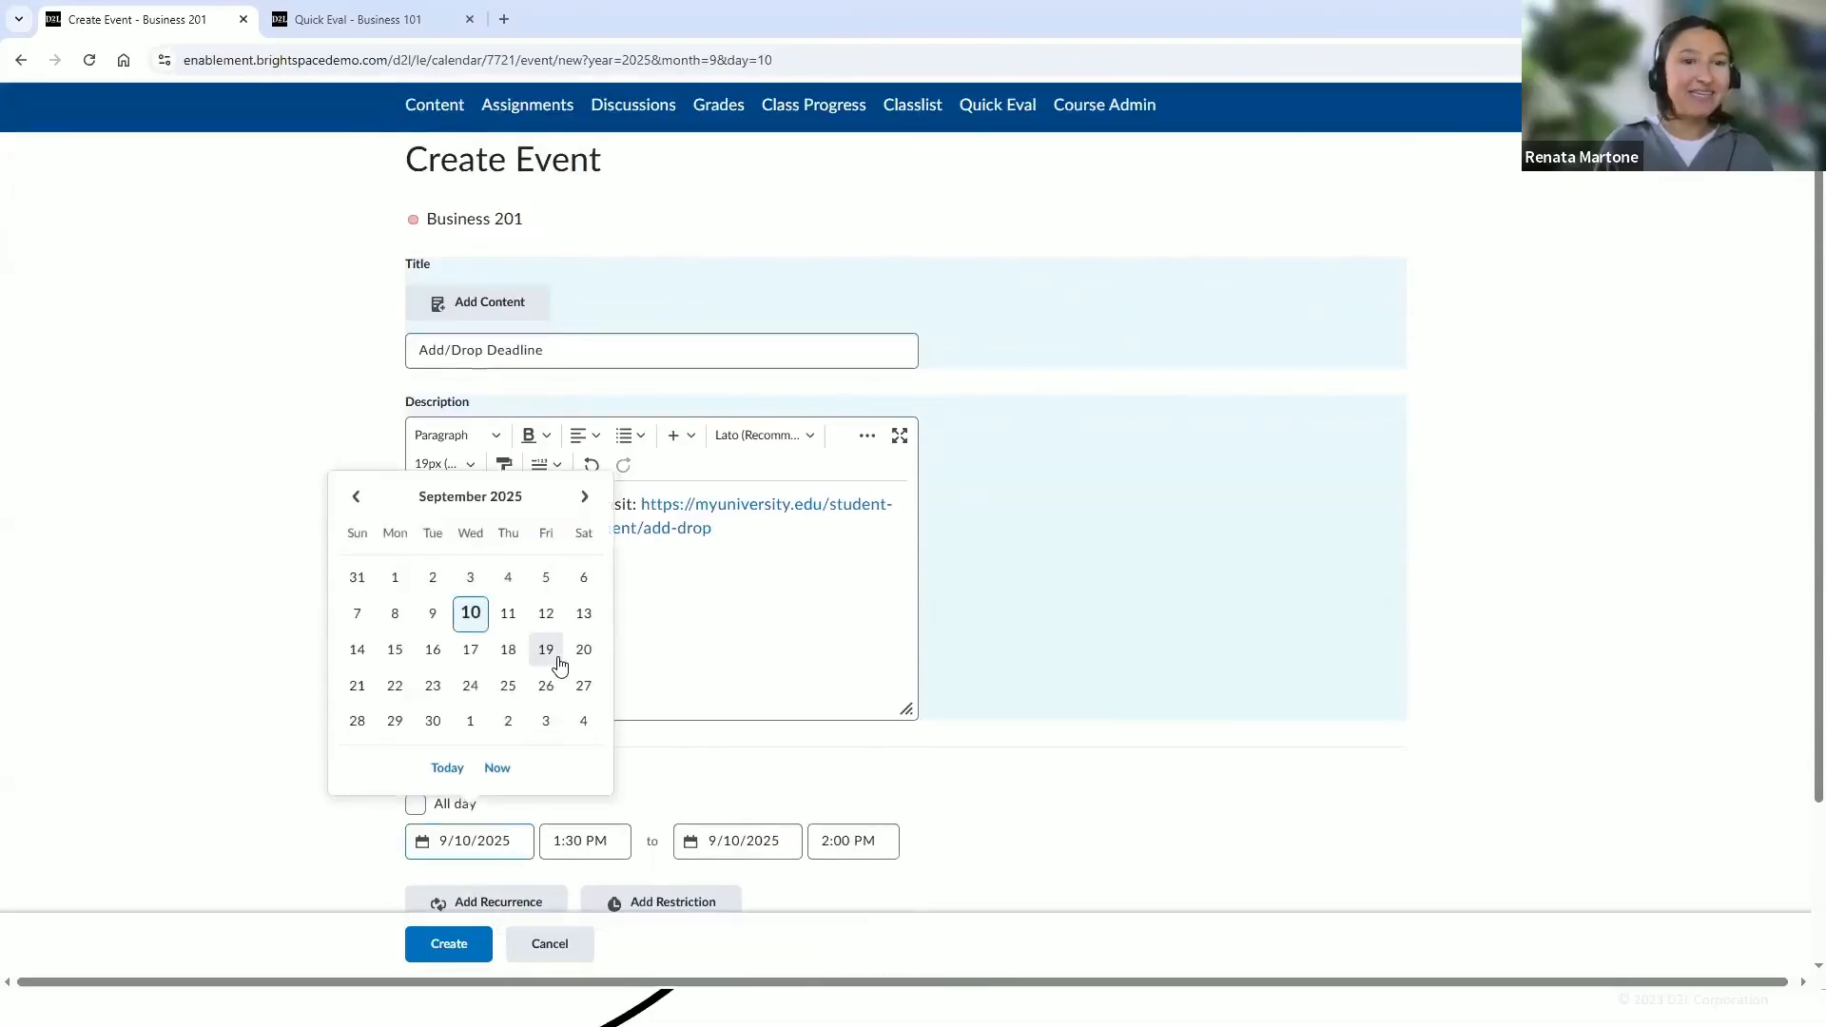
pyautogui.click(560, 664)
# Set the event's start time to 4:00 PM and create the event
pyautogui.click(569, 841)
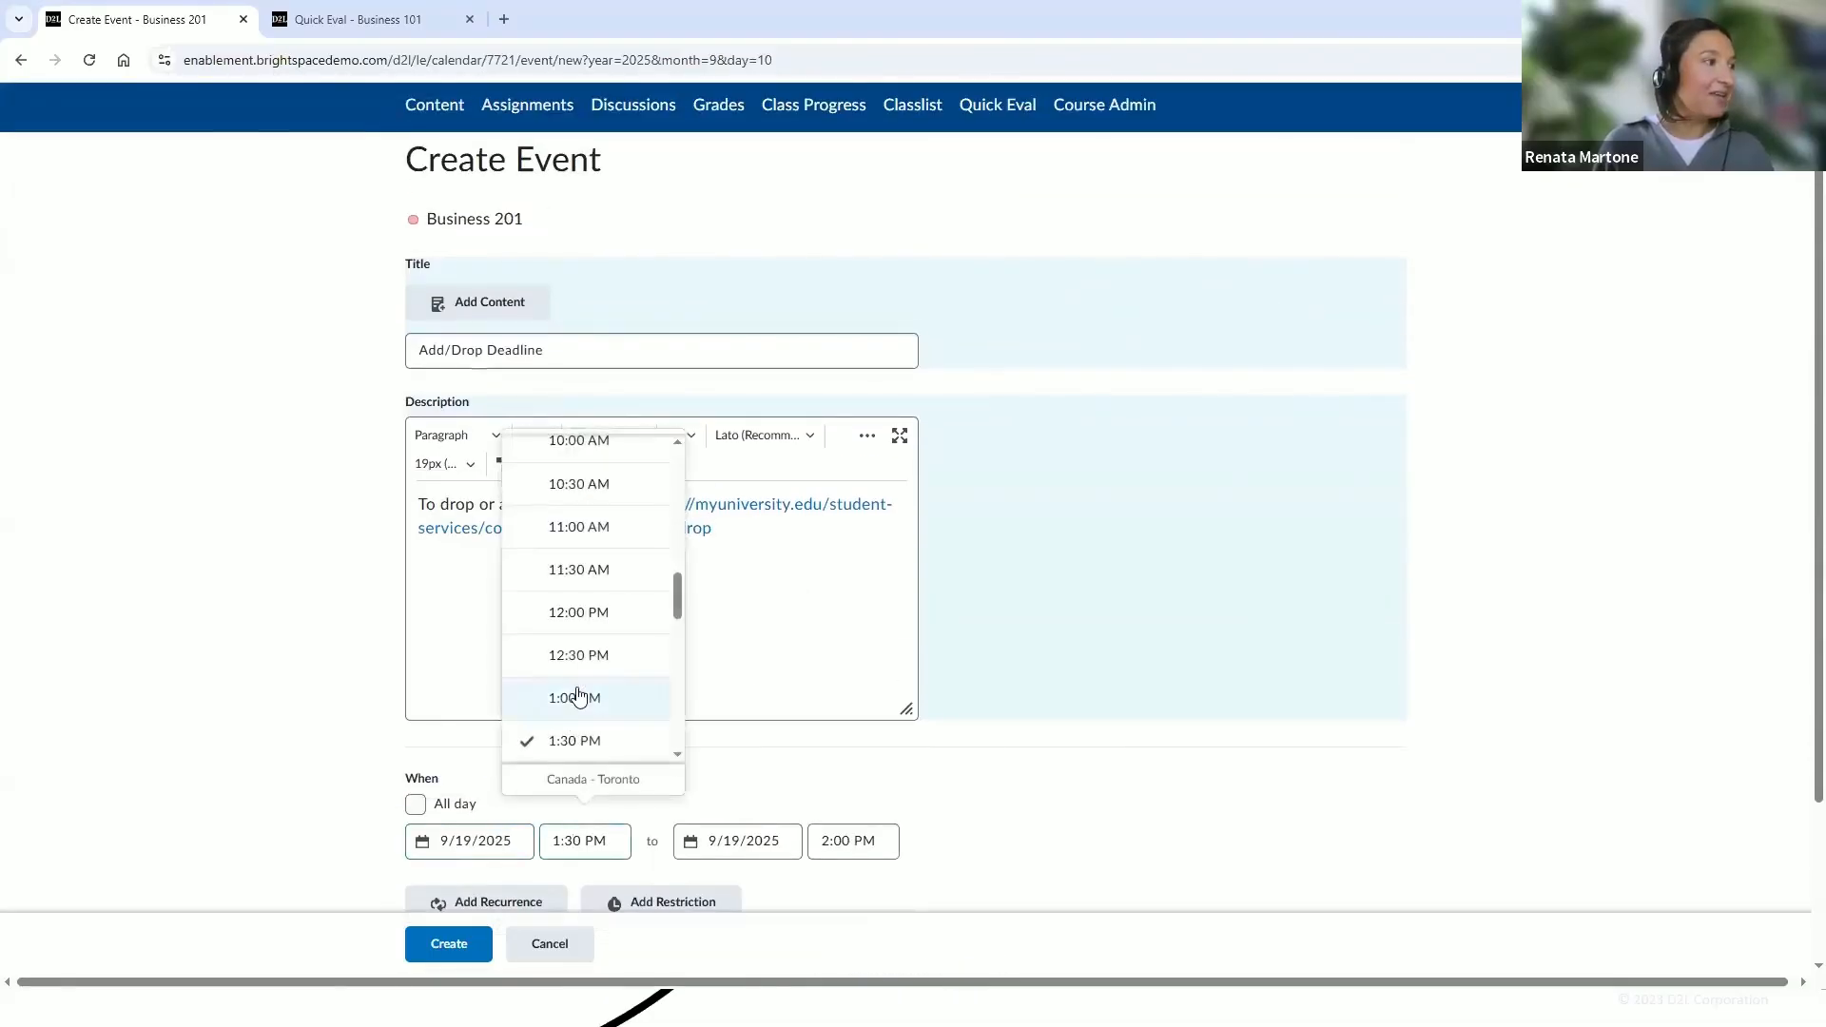
pyautogui.scroll(-3, 682, 758)
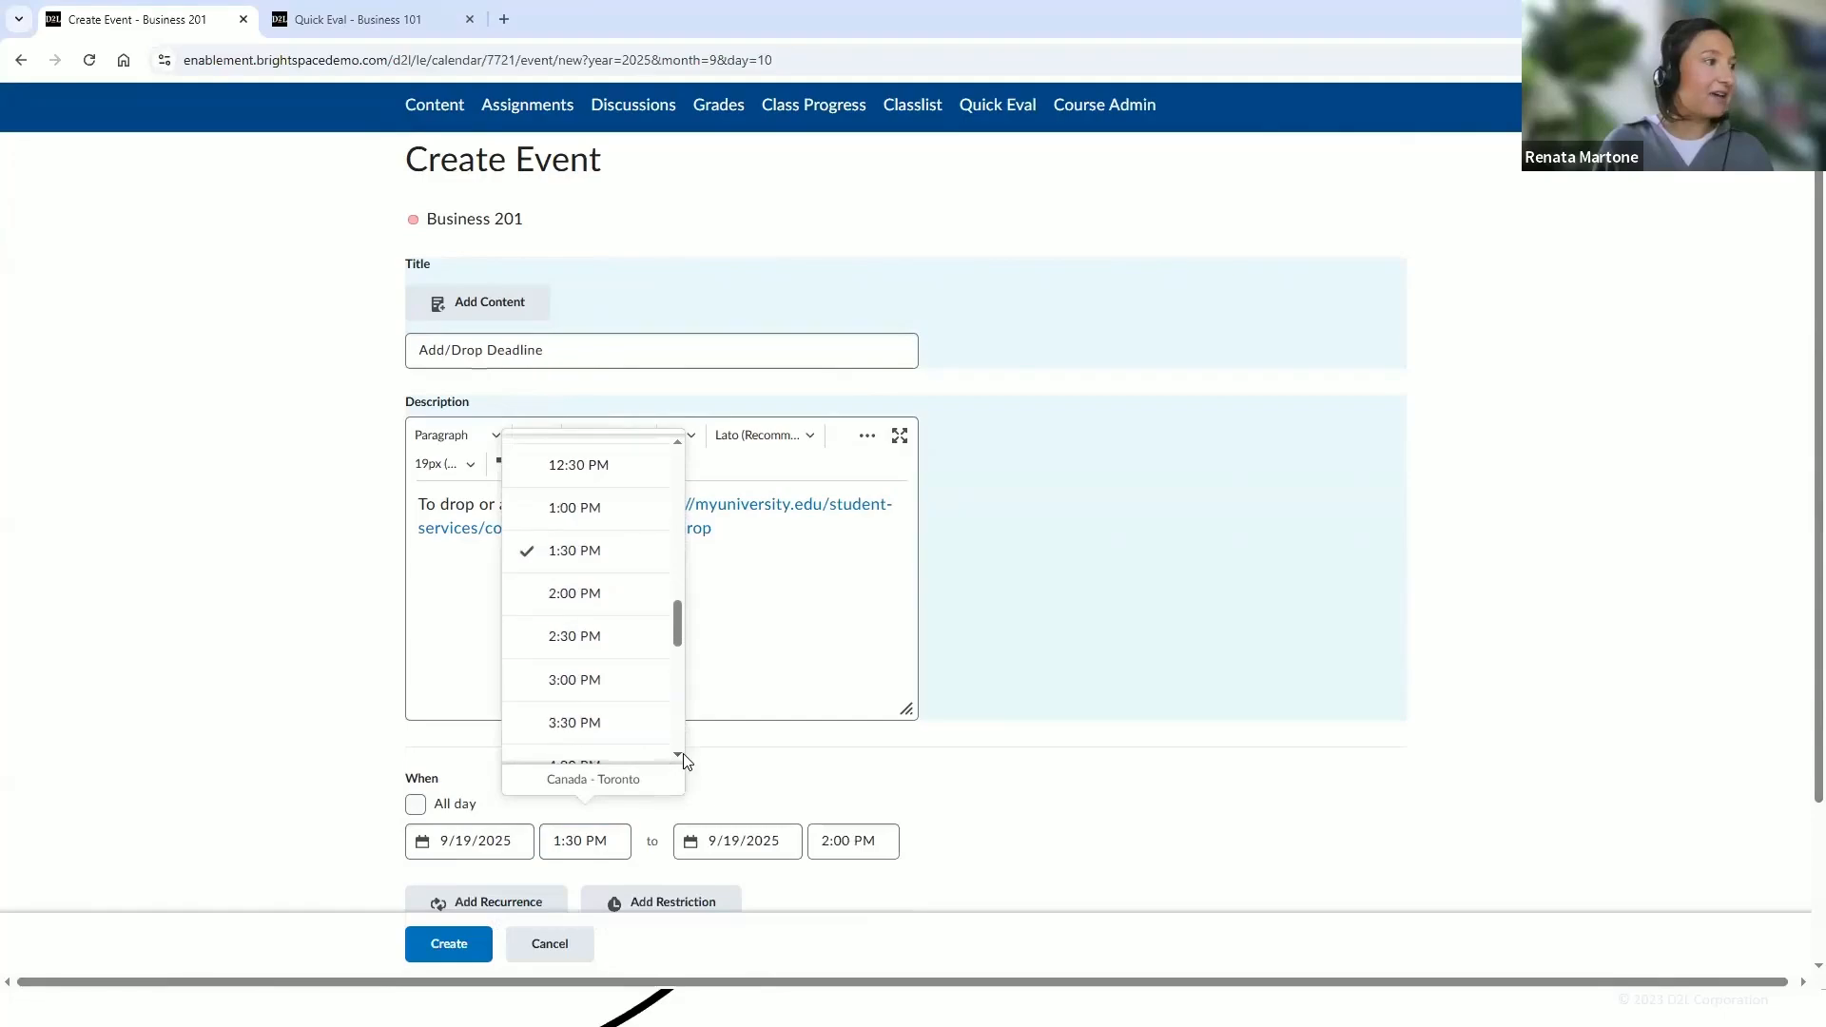
pyautogui.scroll(-2, 609, 723)
pyautogui.click(582, 691)
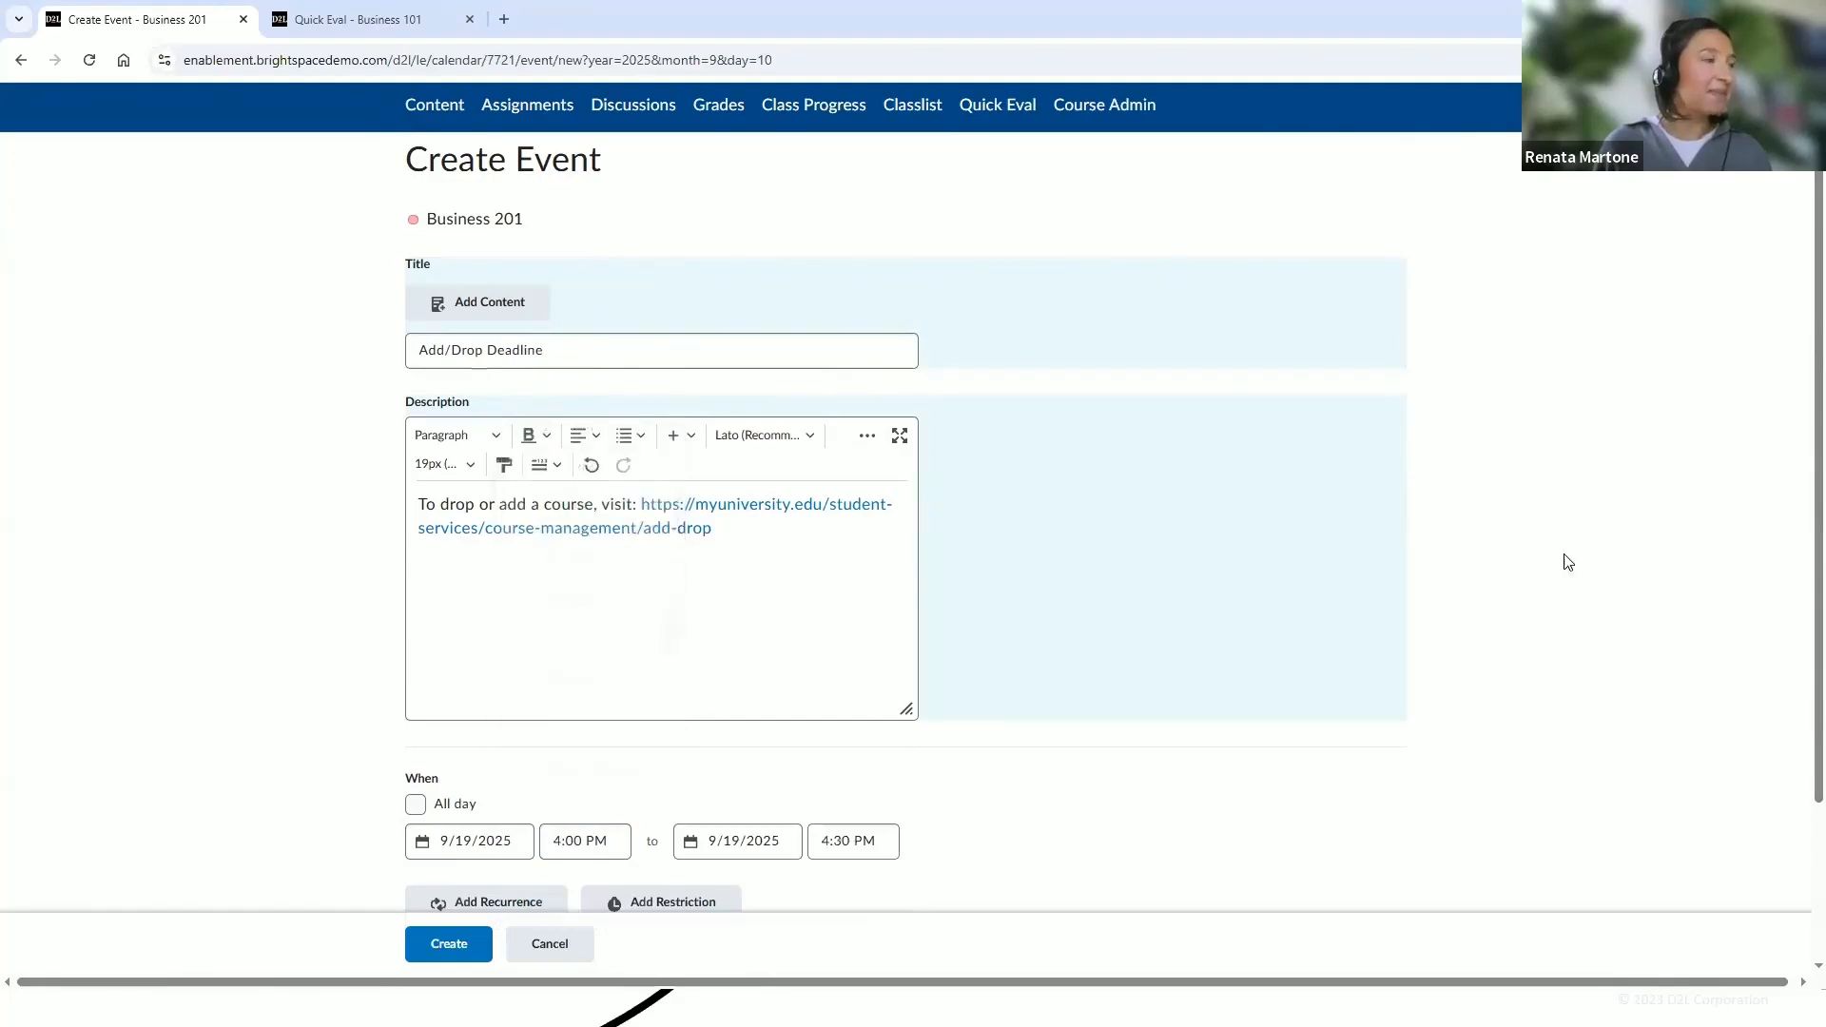
pyautogui.moveTo(1801, 494); pyautogui.dragTo(1798, 619)
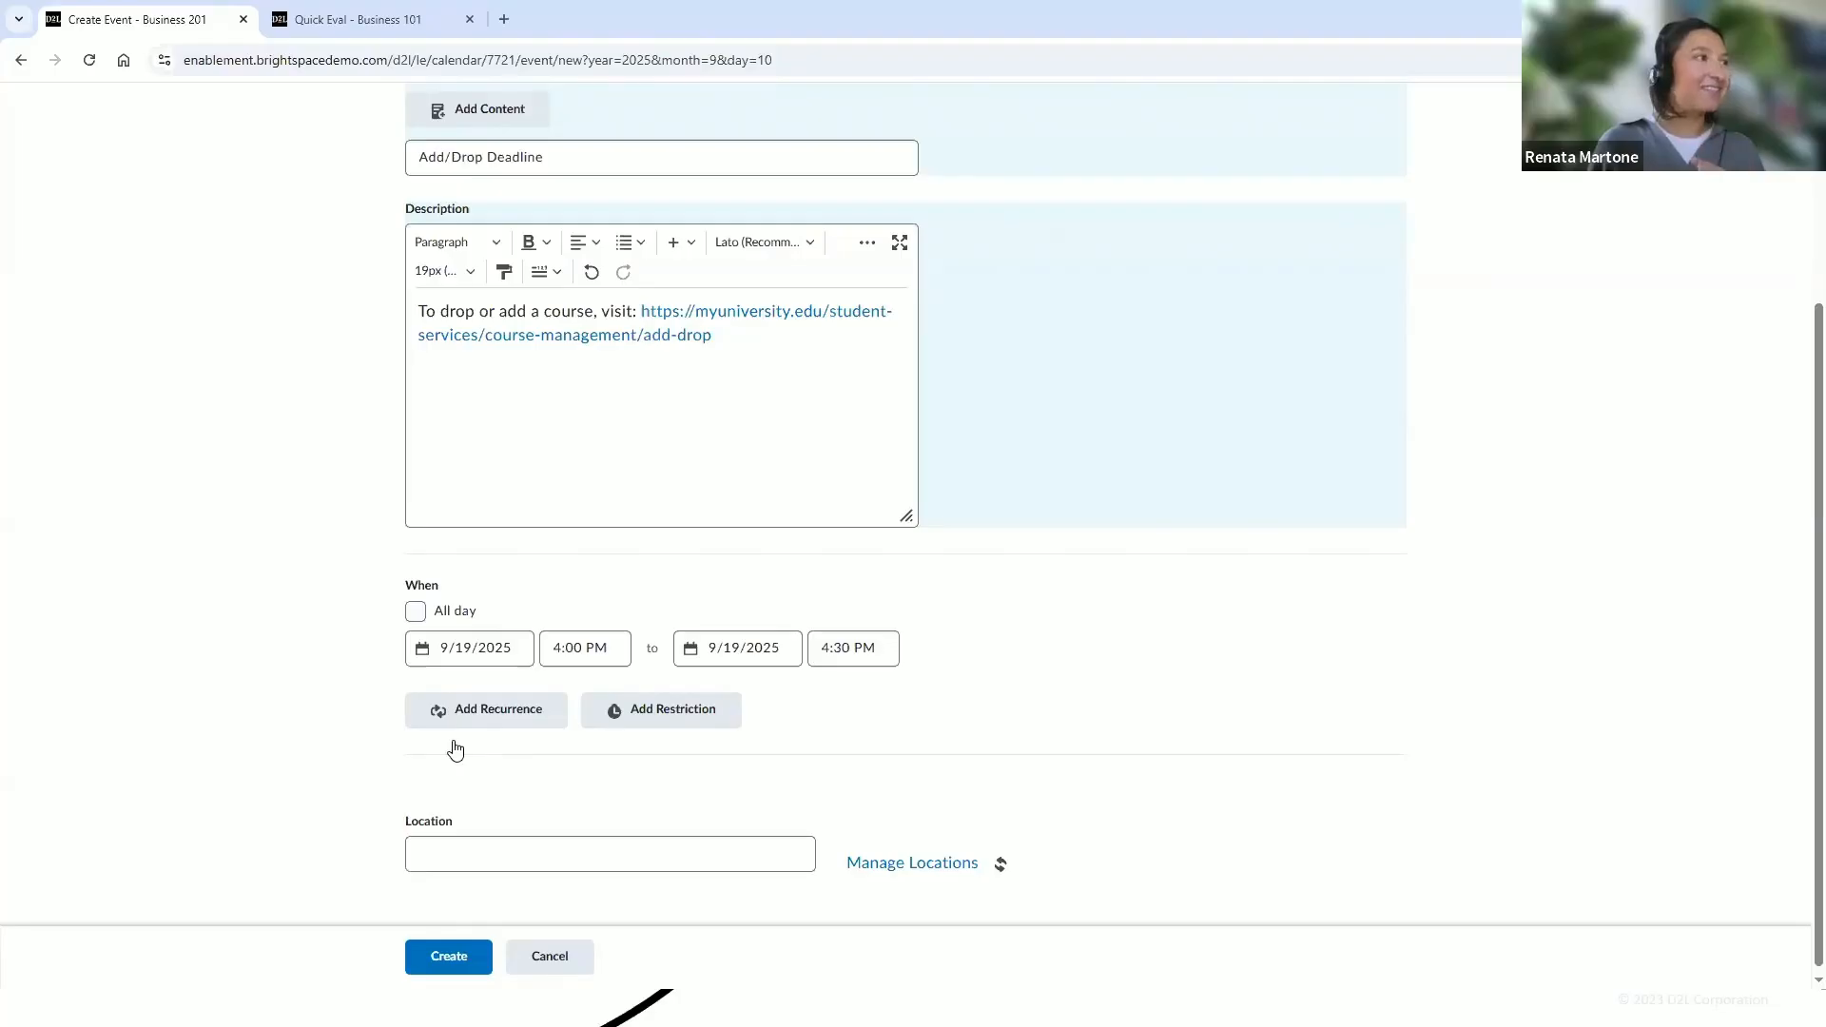
pyautogui.click(630, 862)
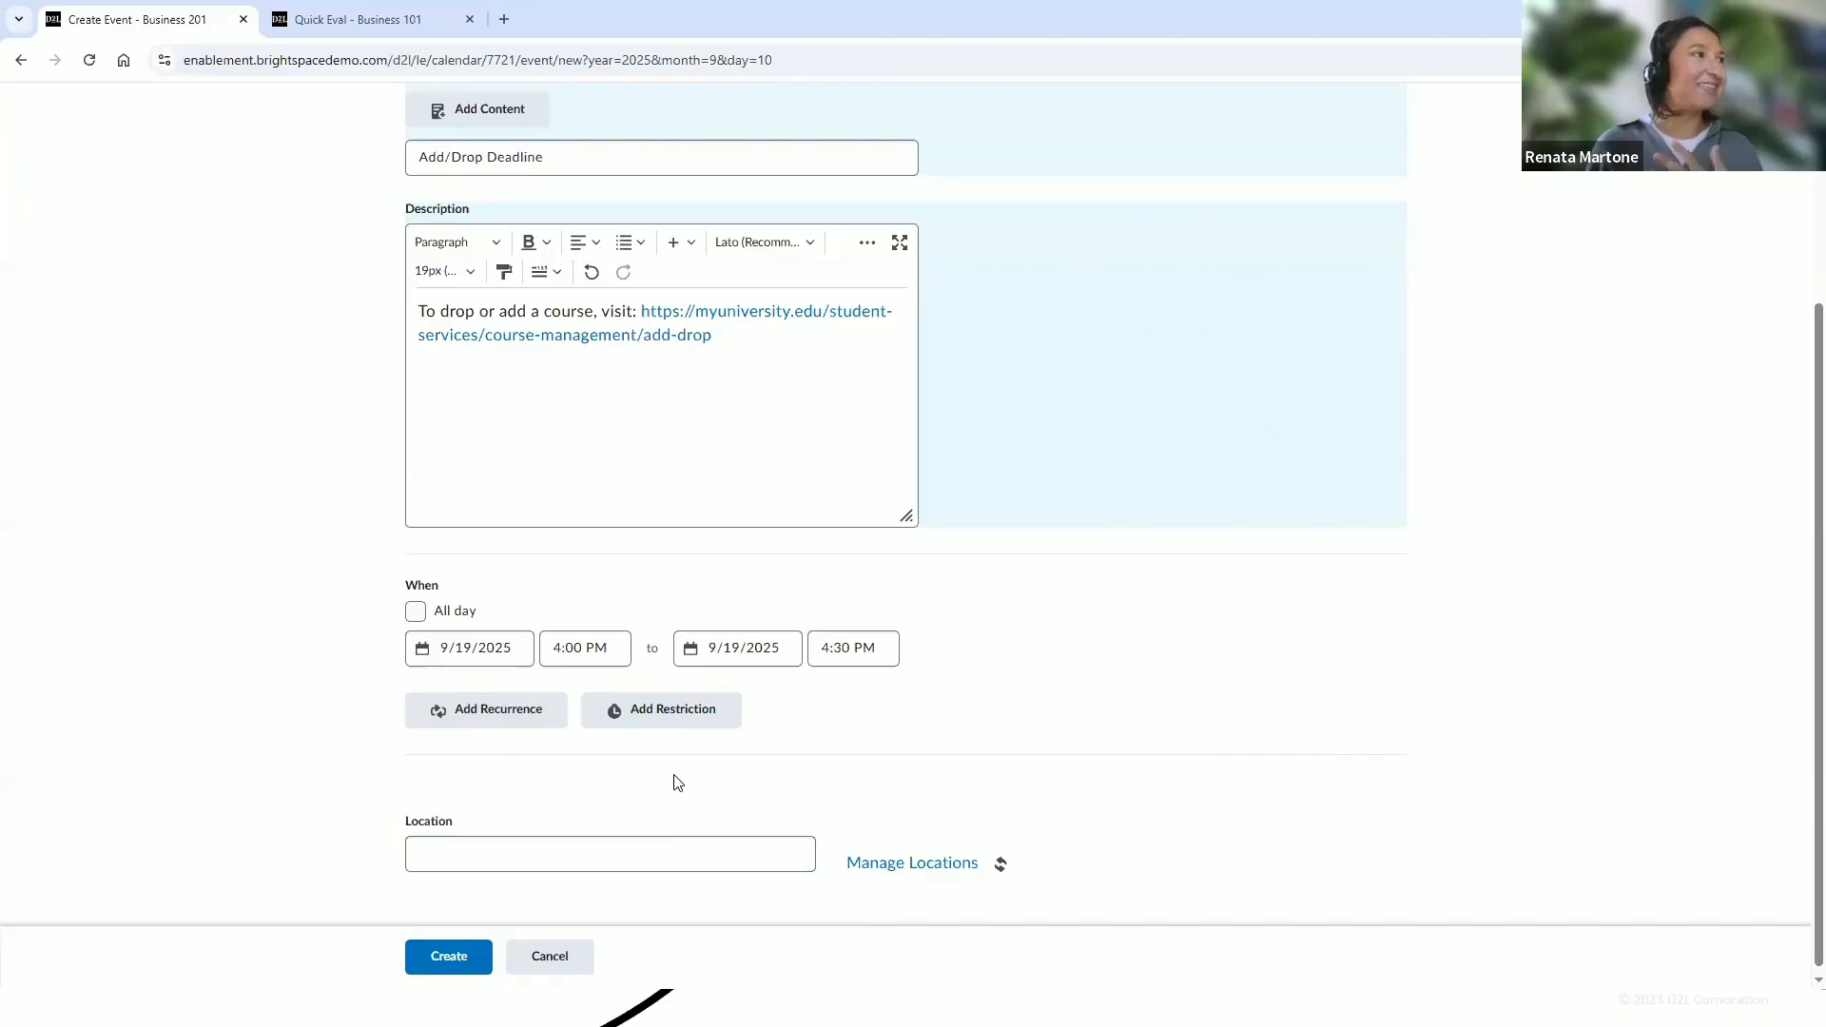
pyautogui.scroll(2, 998, 771)
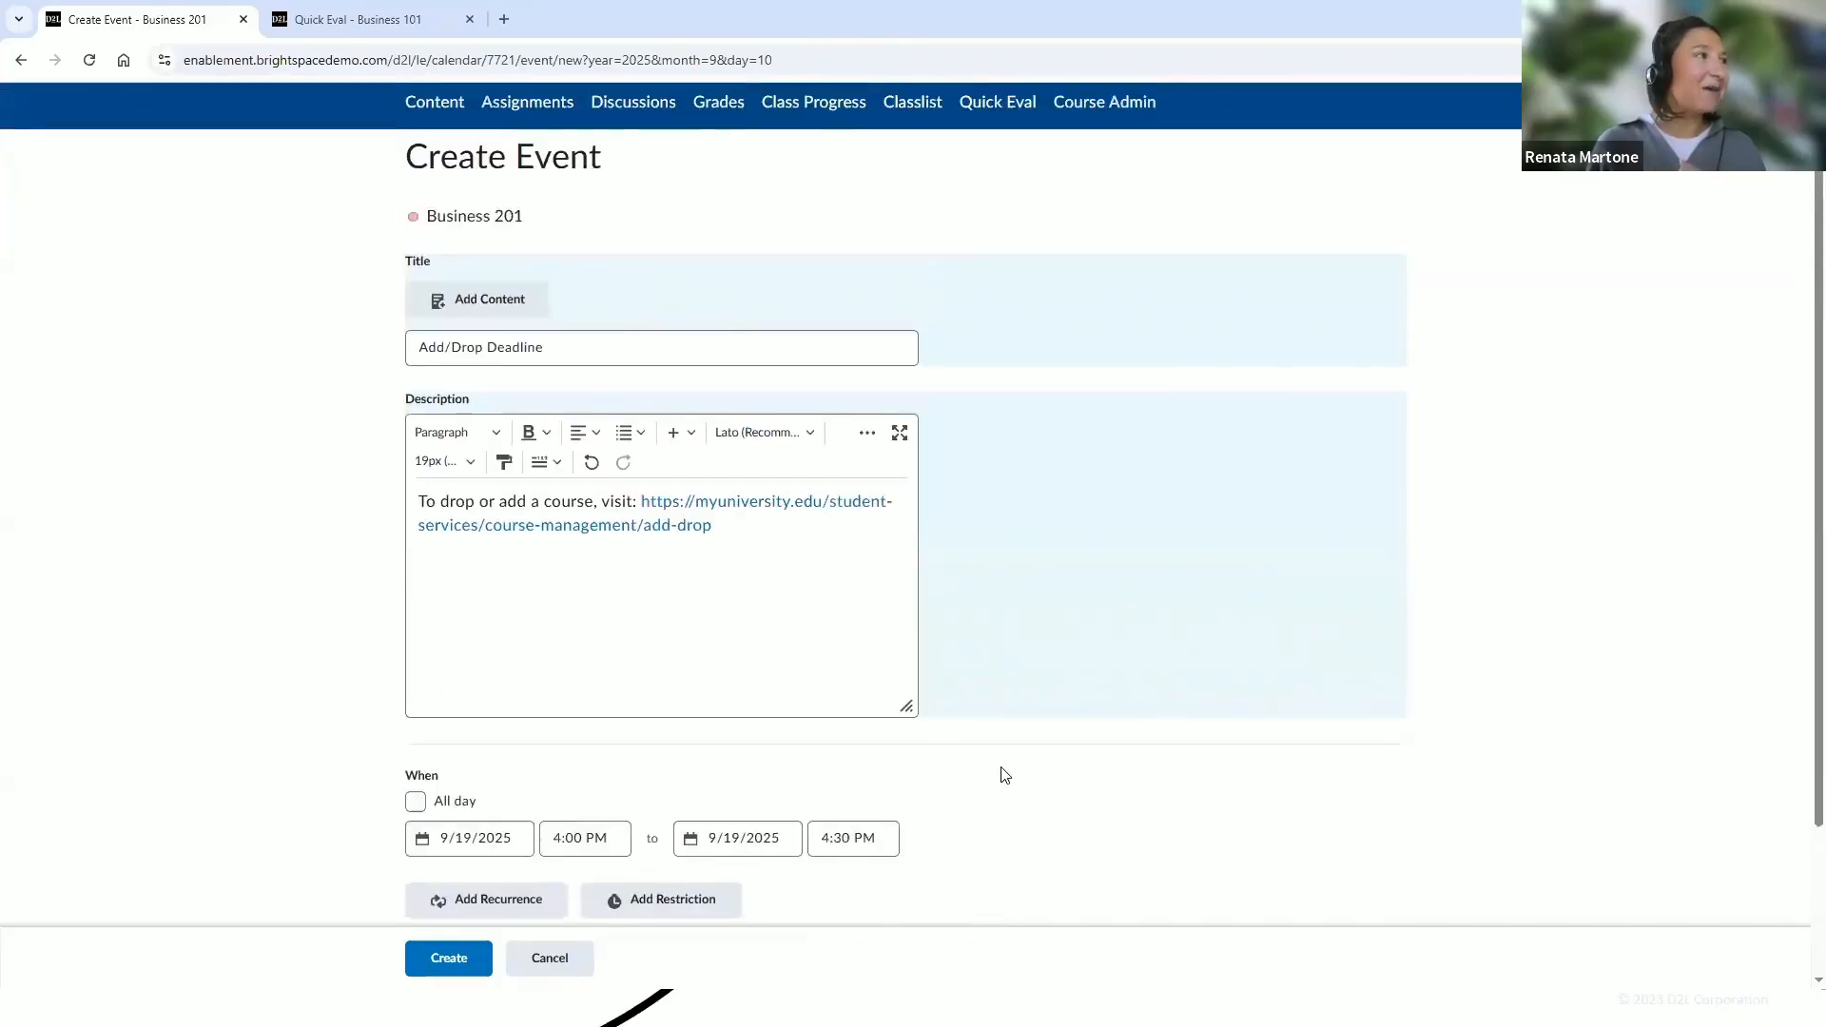
pyautogui.scroll(-2, 999, 771)
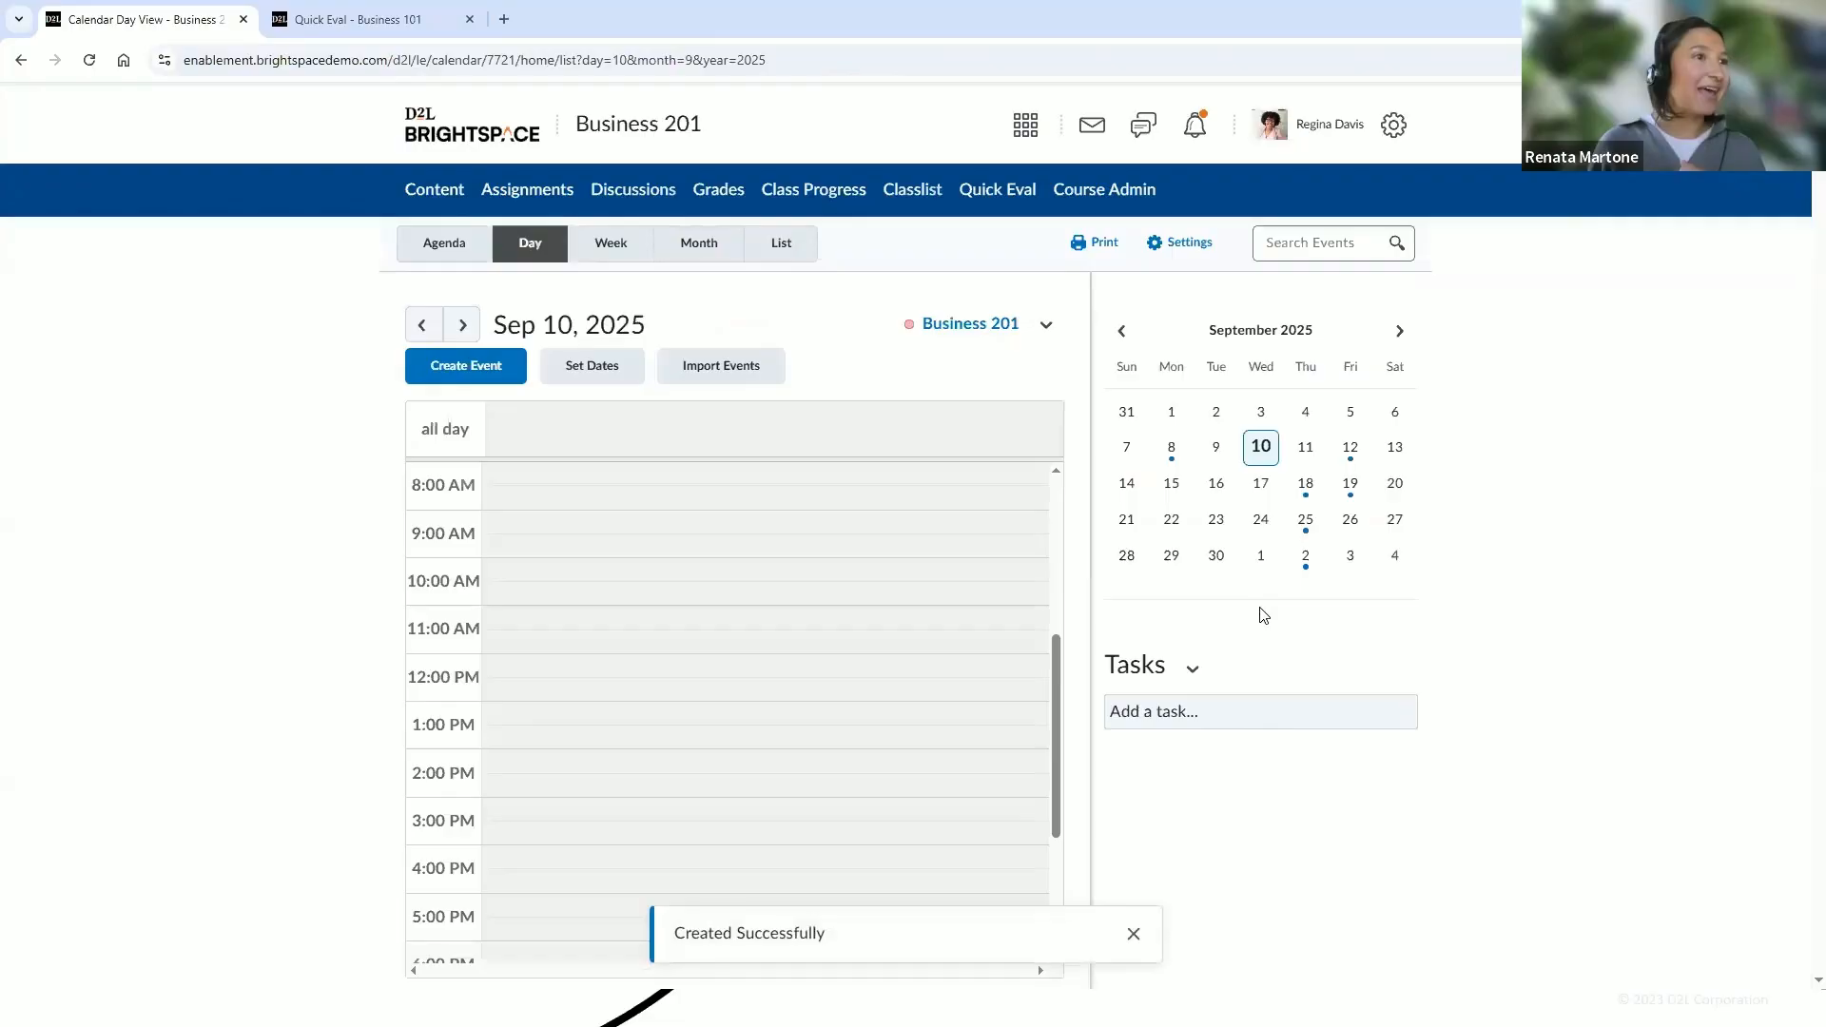
# Return to the course homepage and open the Add/Drop Deadline event from the Calendar widget
pyautogui.click(613, 139)
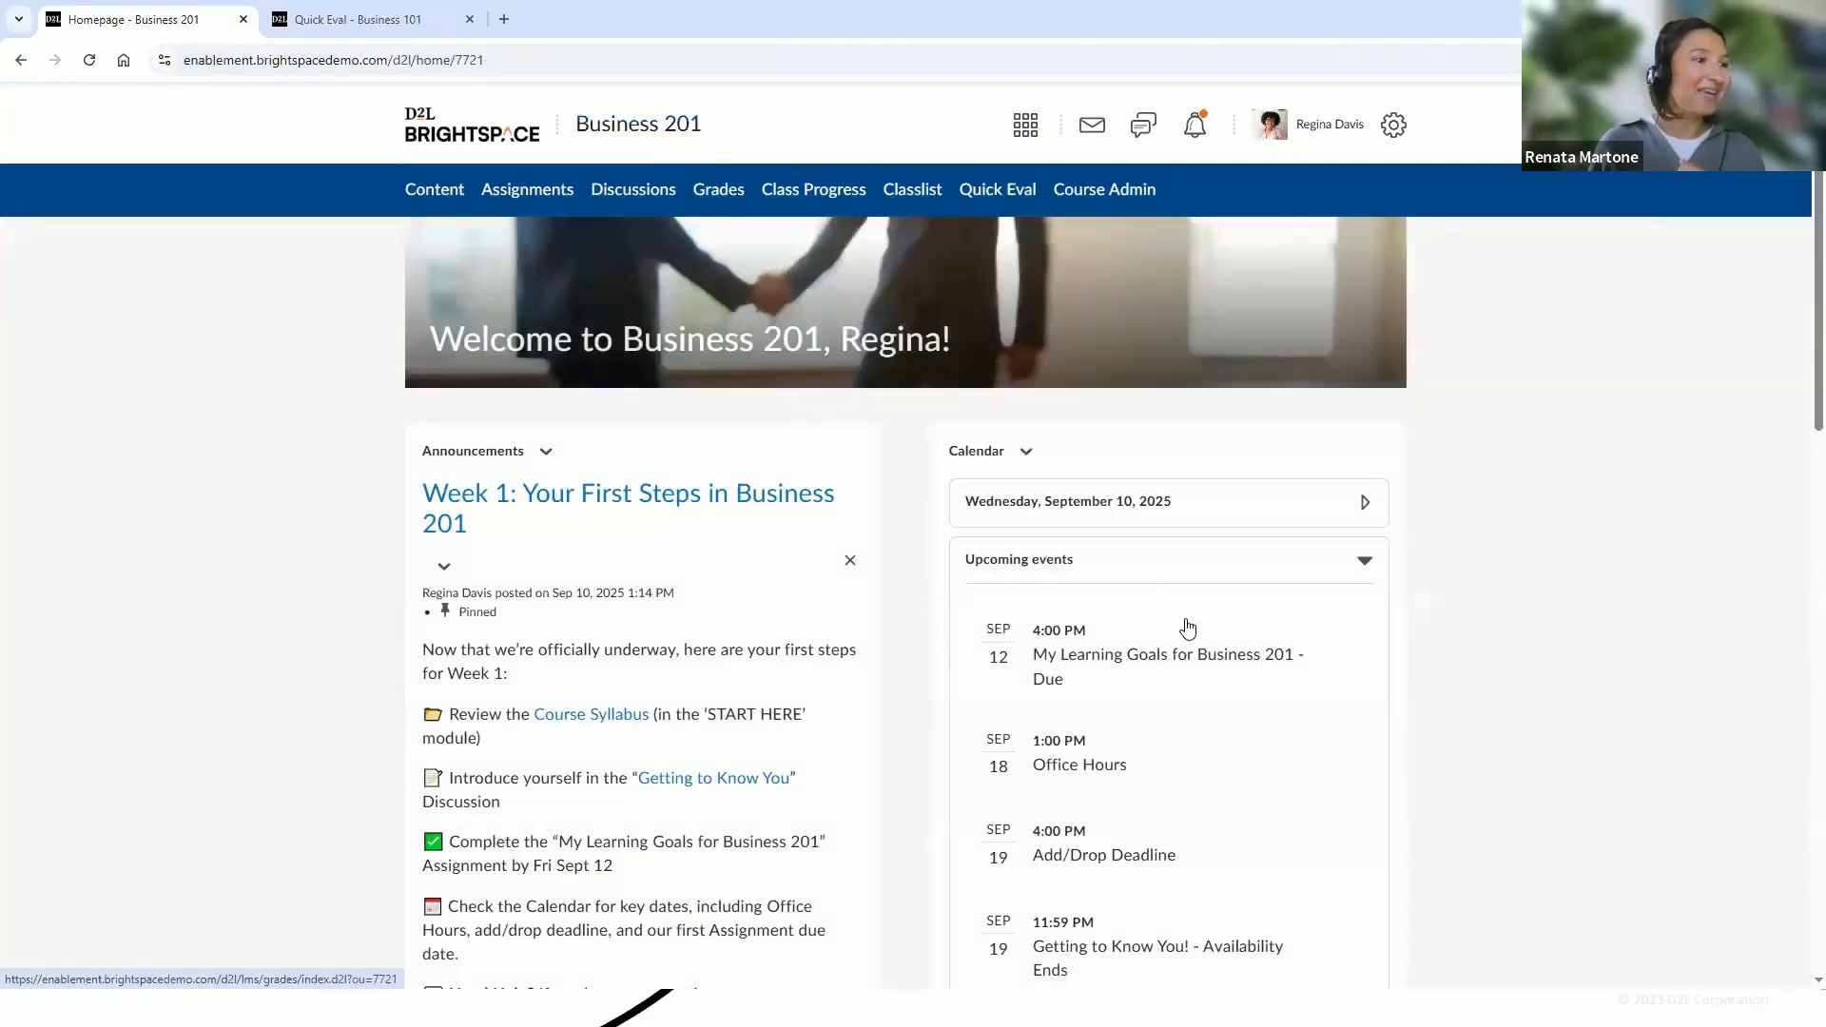
pyautogui.scroll(-2, 1189, 630)
pyautogui.scroll(-1, 1189, 630)
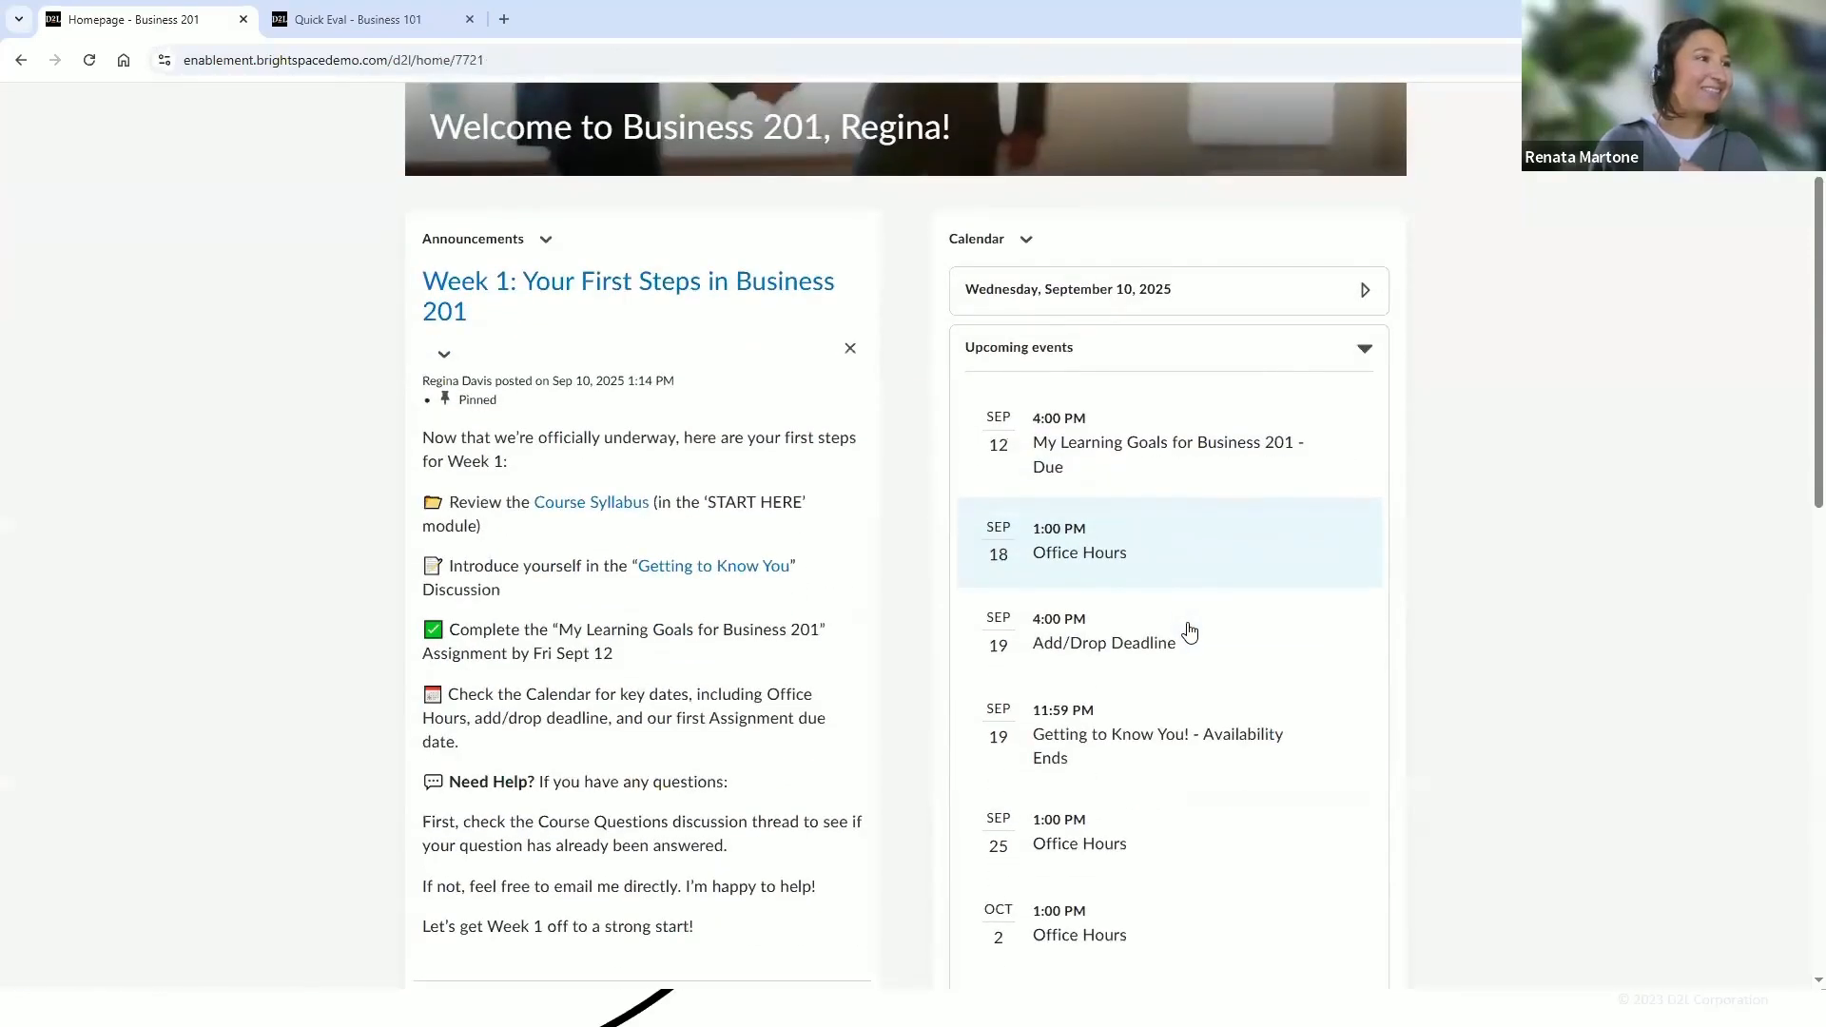
pyautogui.scroll(-2, 1191, 632)
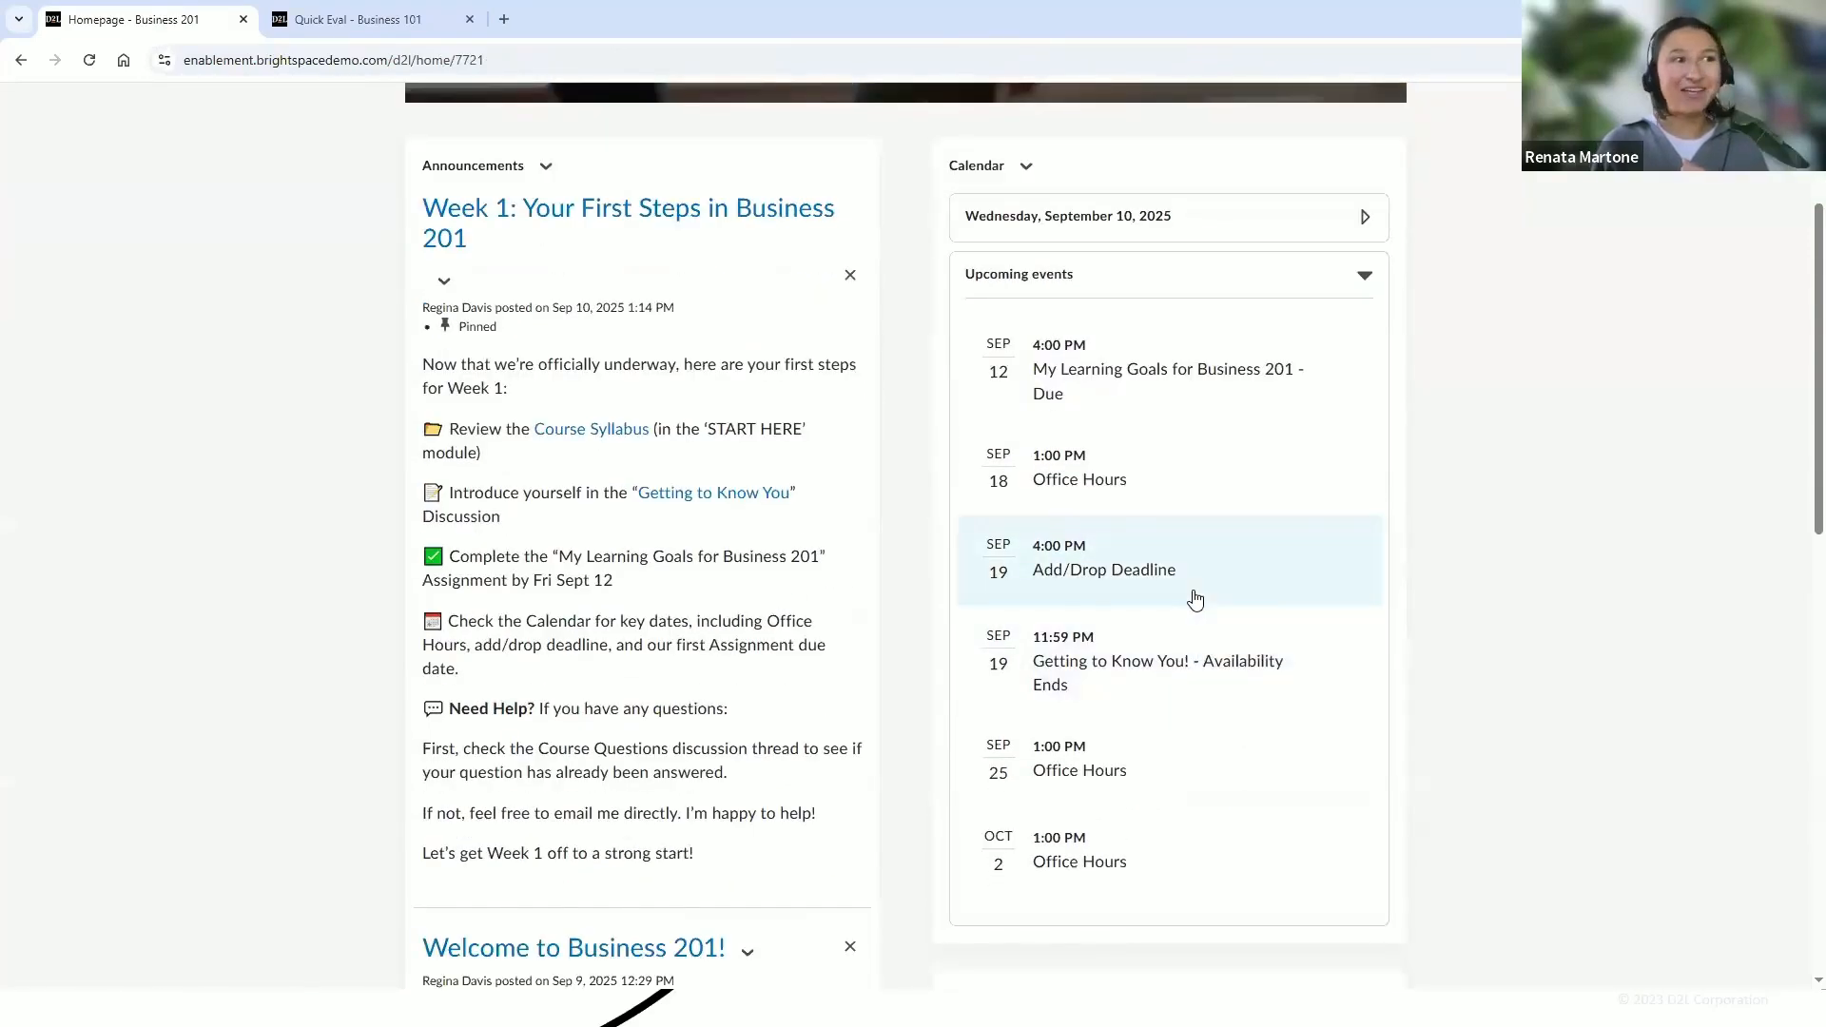
pyautogui.scroll(1, 1196, 599)
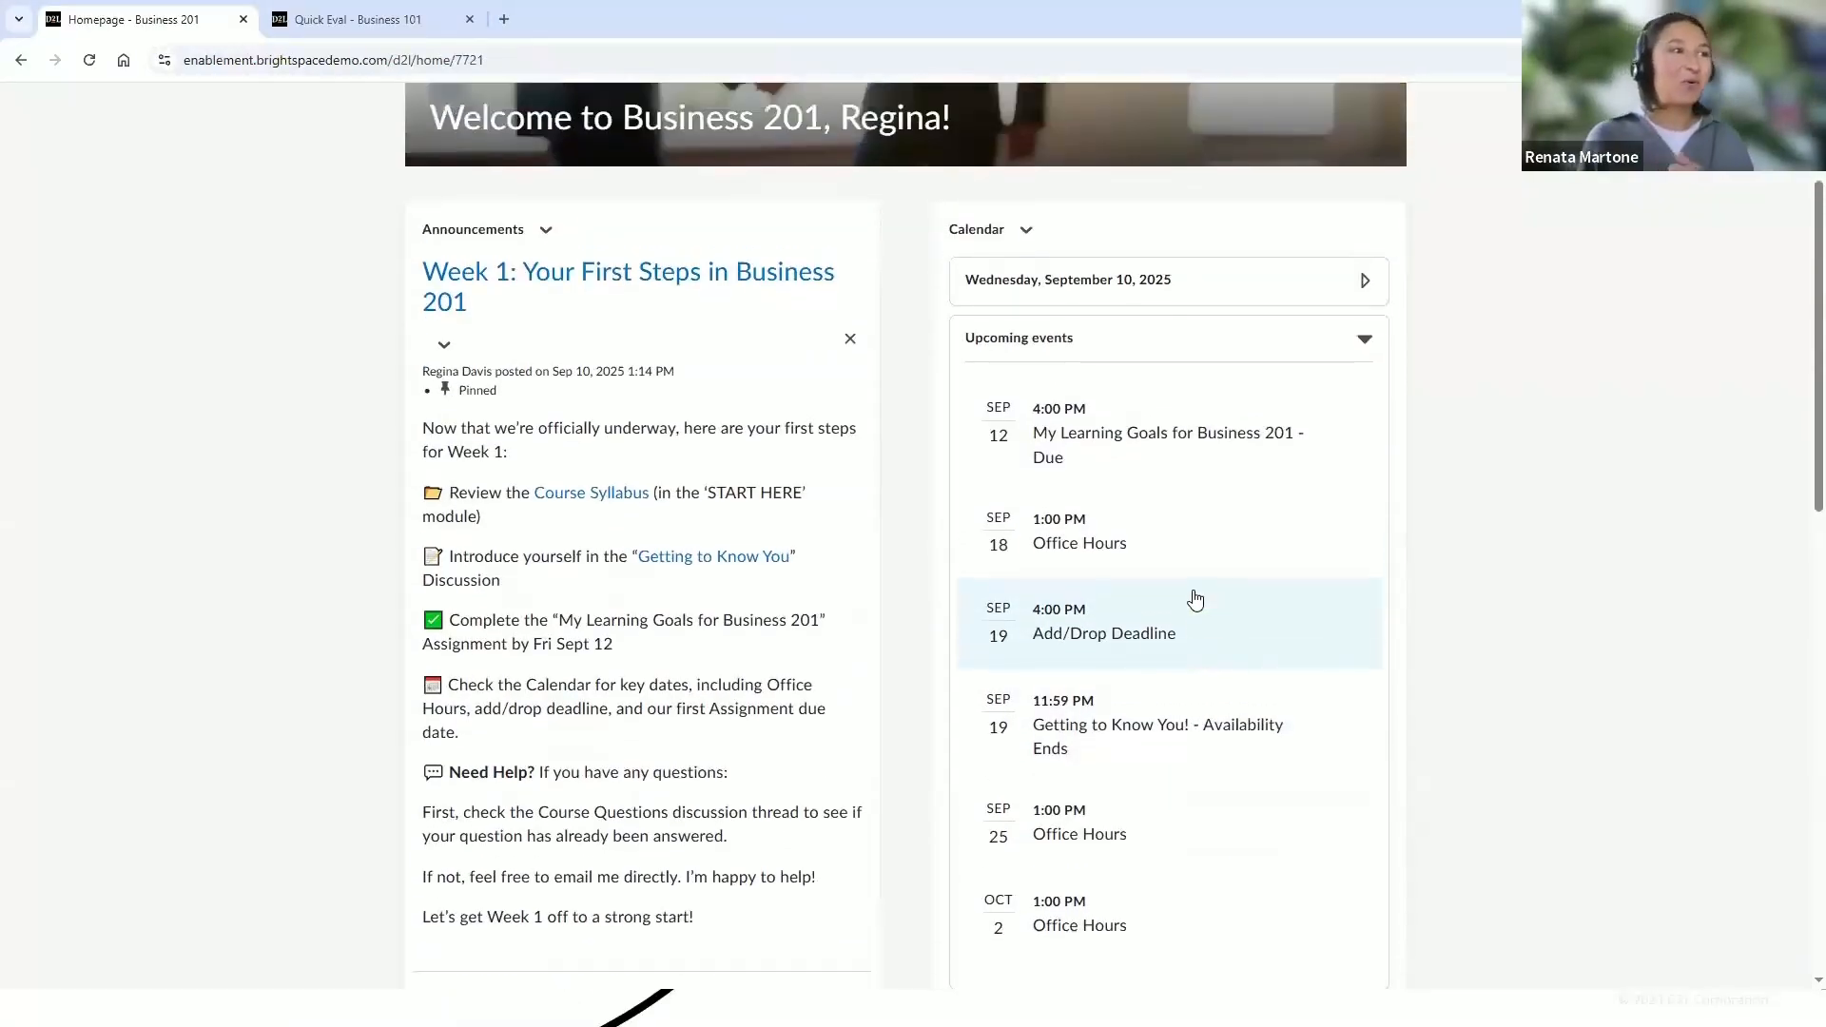
pyautogui.scroll(1, 1196, 600)
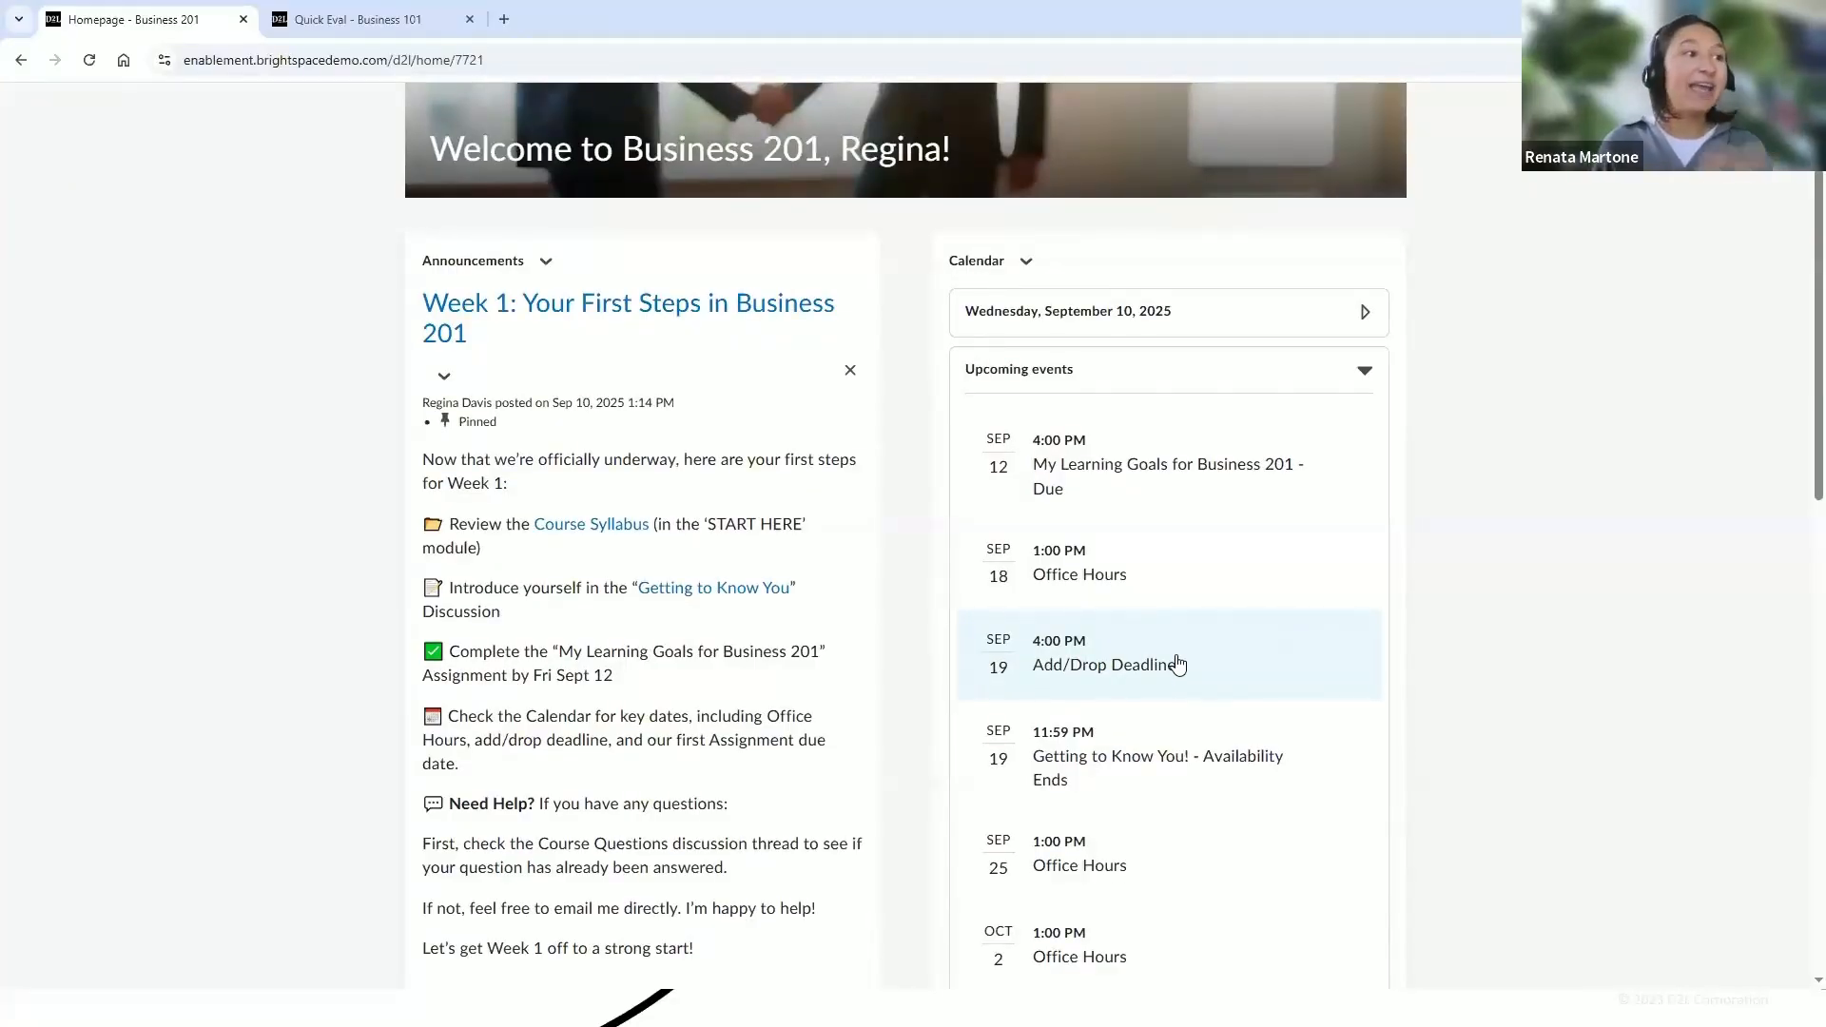
pyautogui.click(1100, 664)
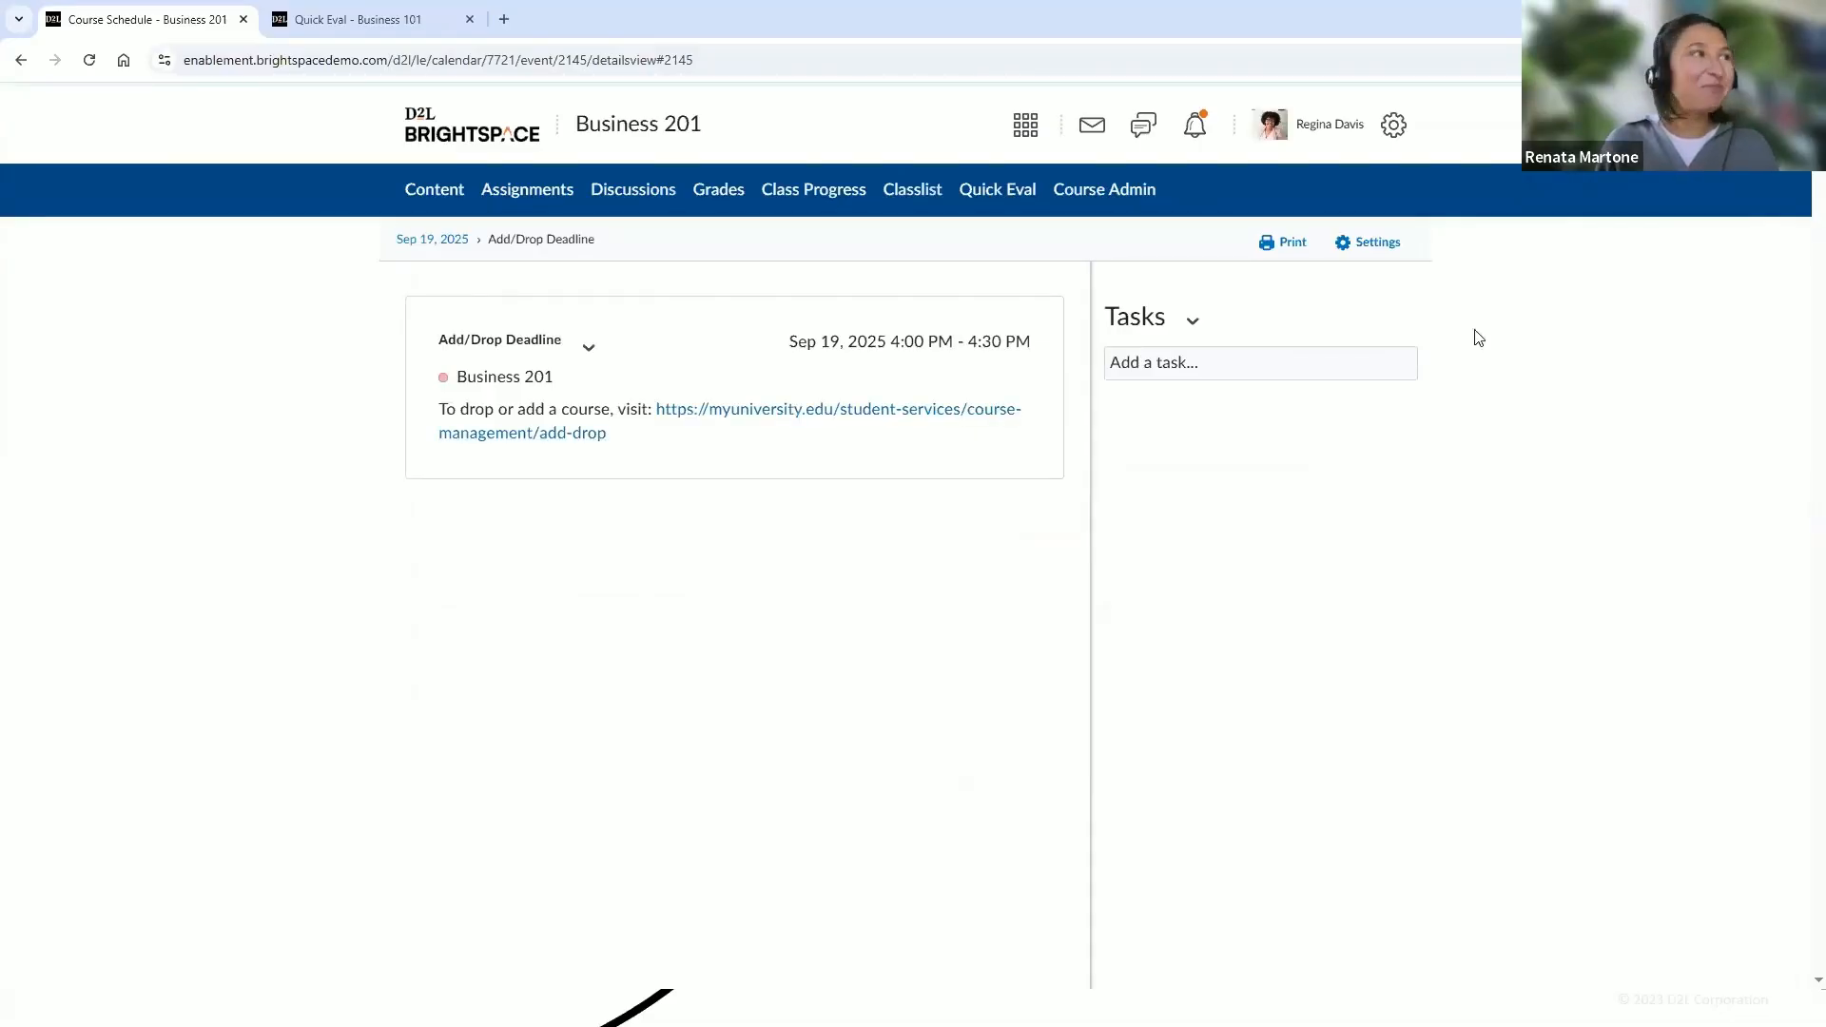
# Return to the Business 201 course homepage and start customizing the navbar, cancelling the copy prompt
pyautogui.click(663, 136)
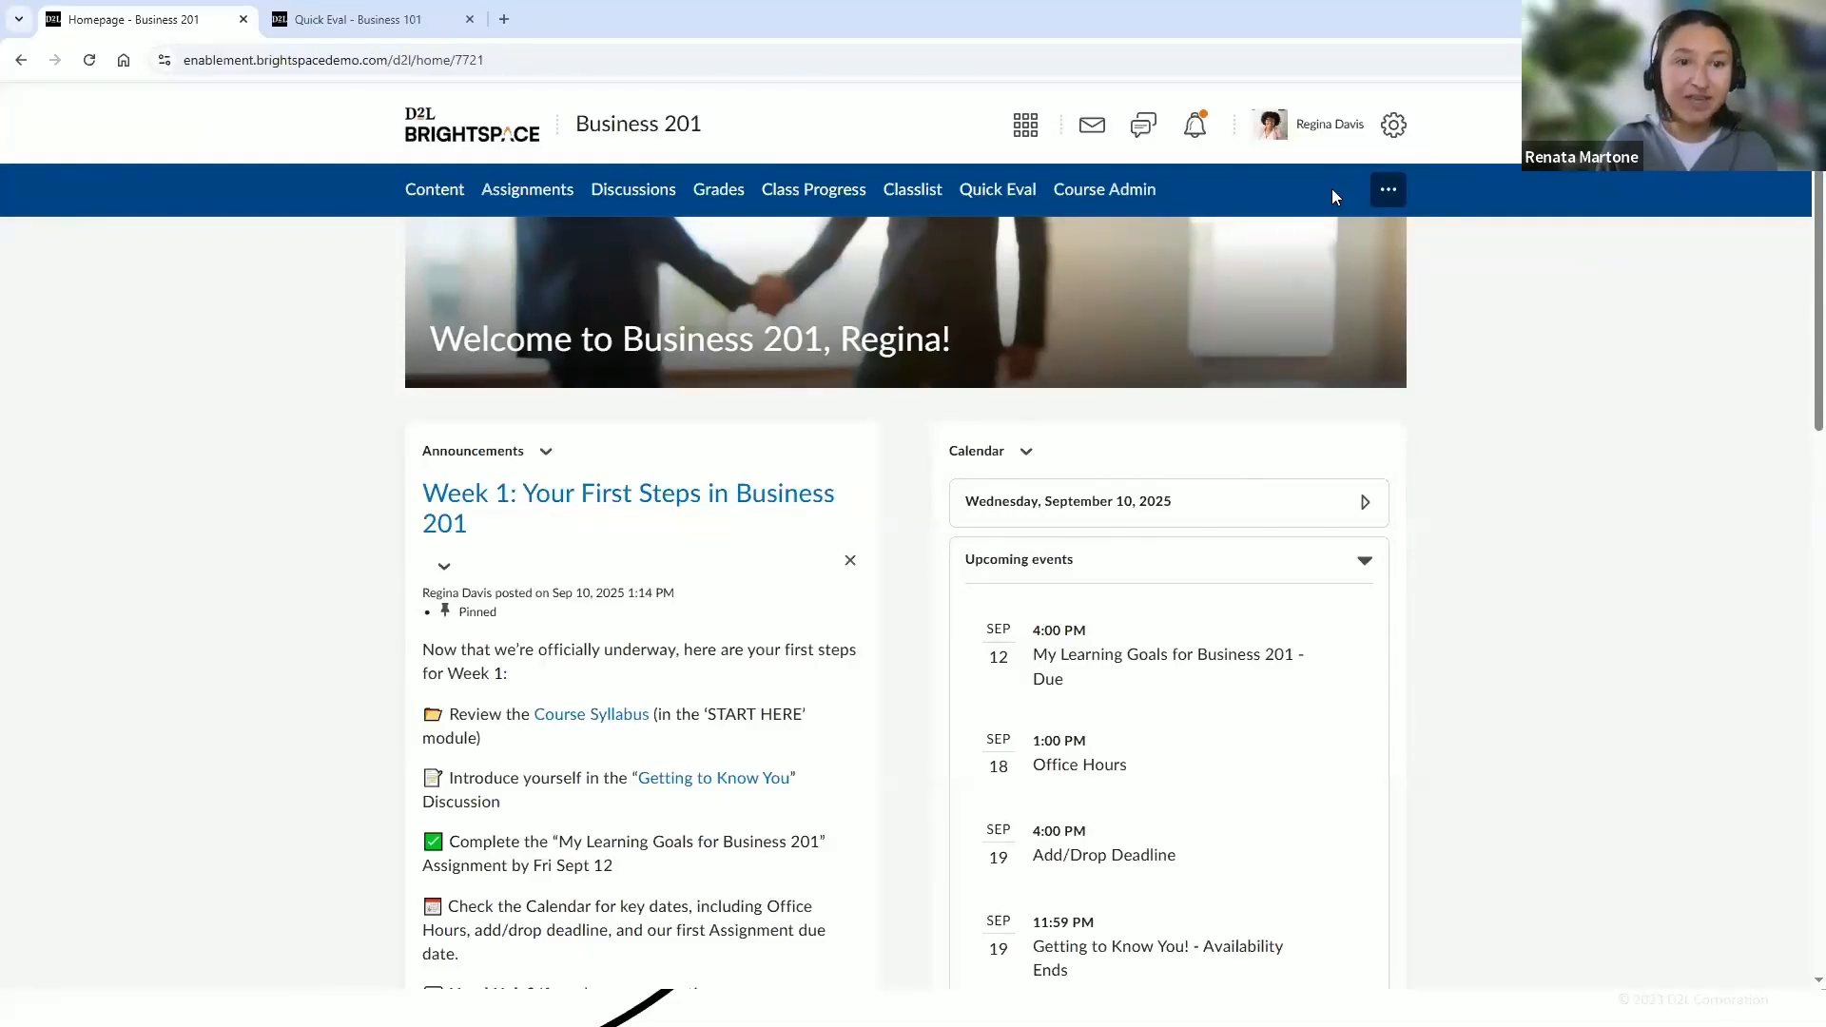
pyautogui.click(1387, 193)
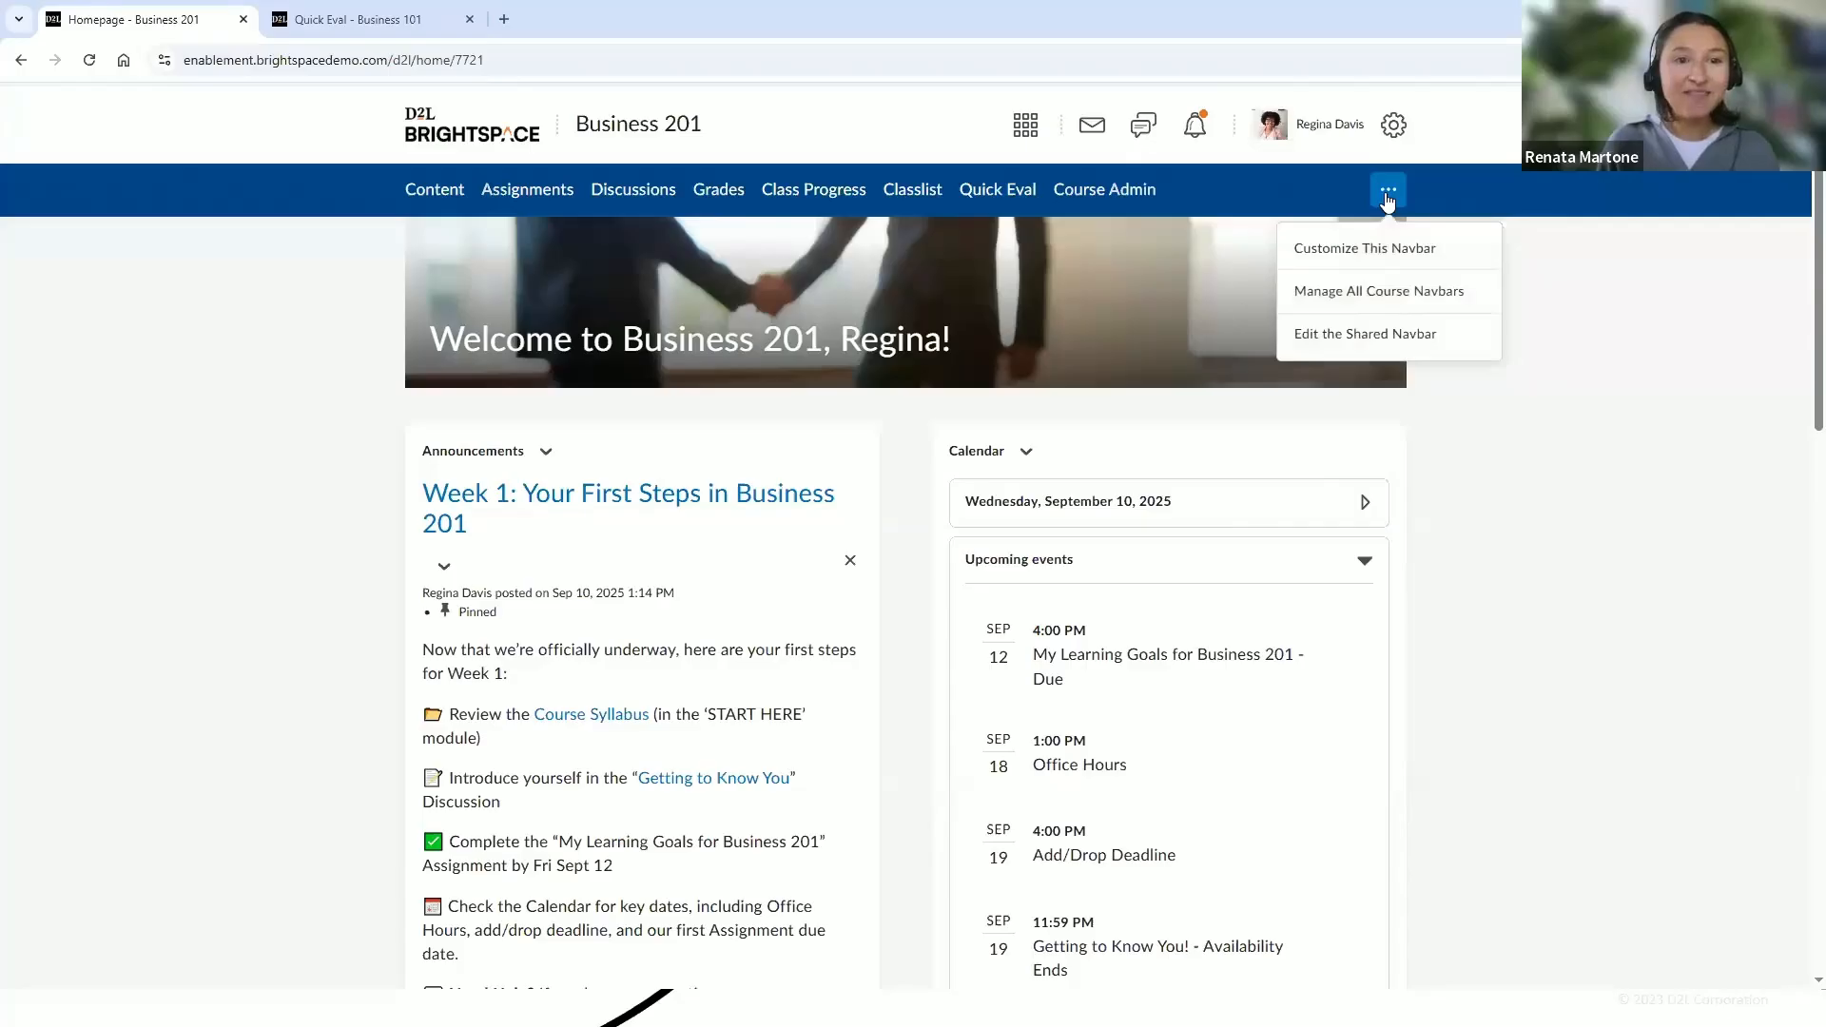
pyautogui.click(1400, 251)
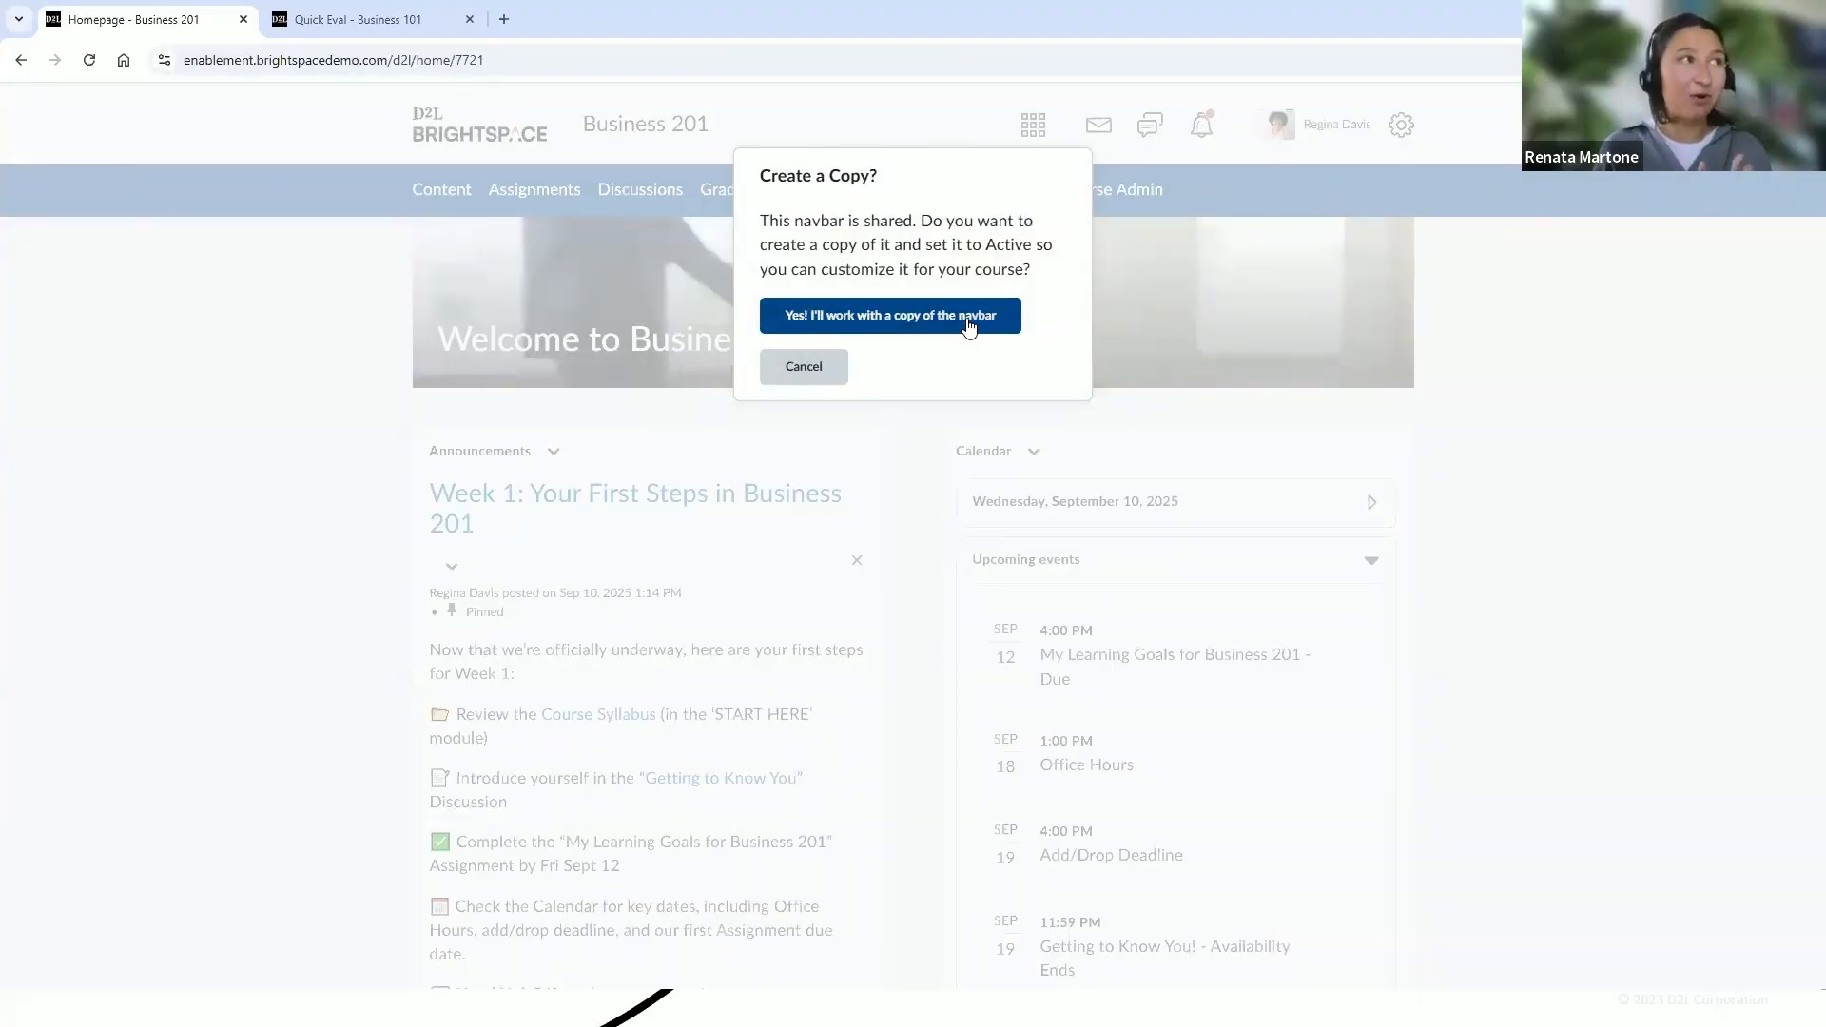
pyautogui.click(818, 379)
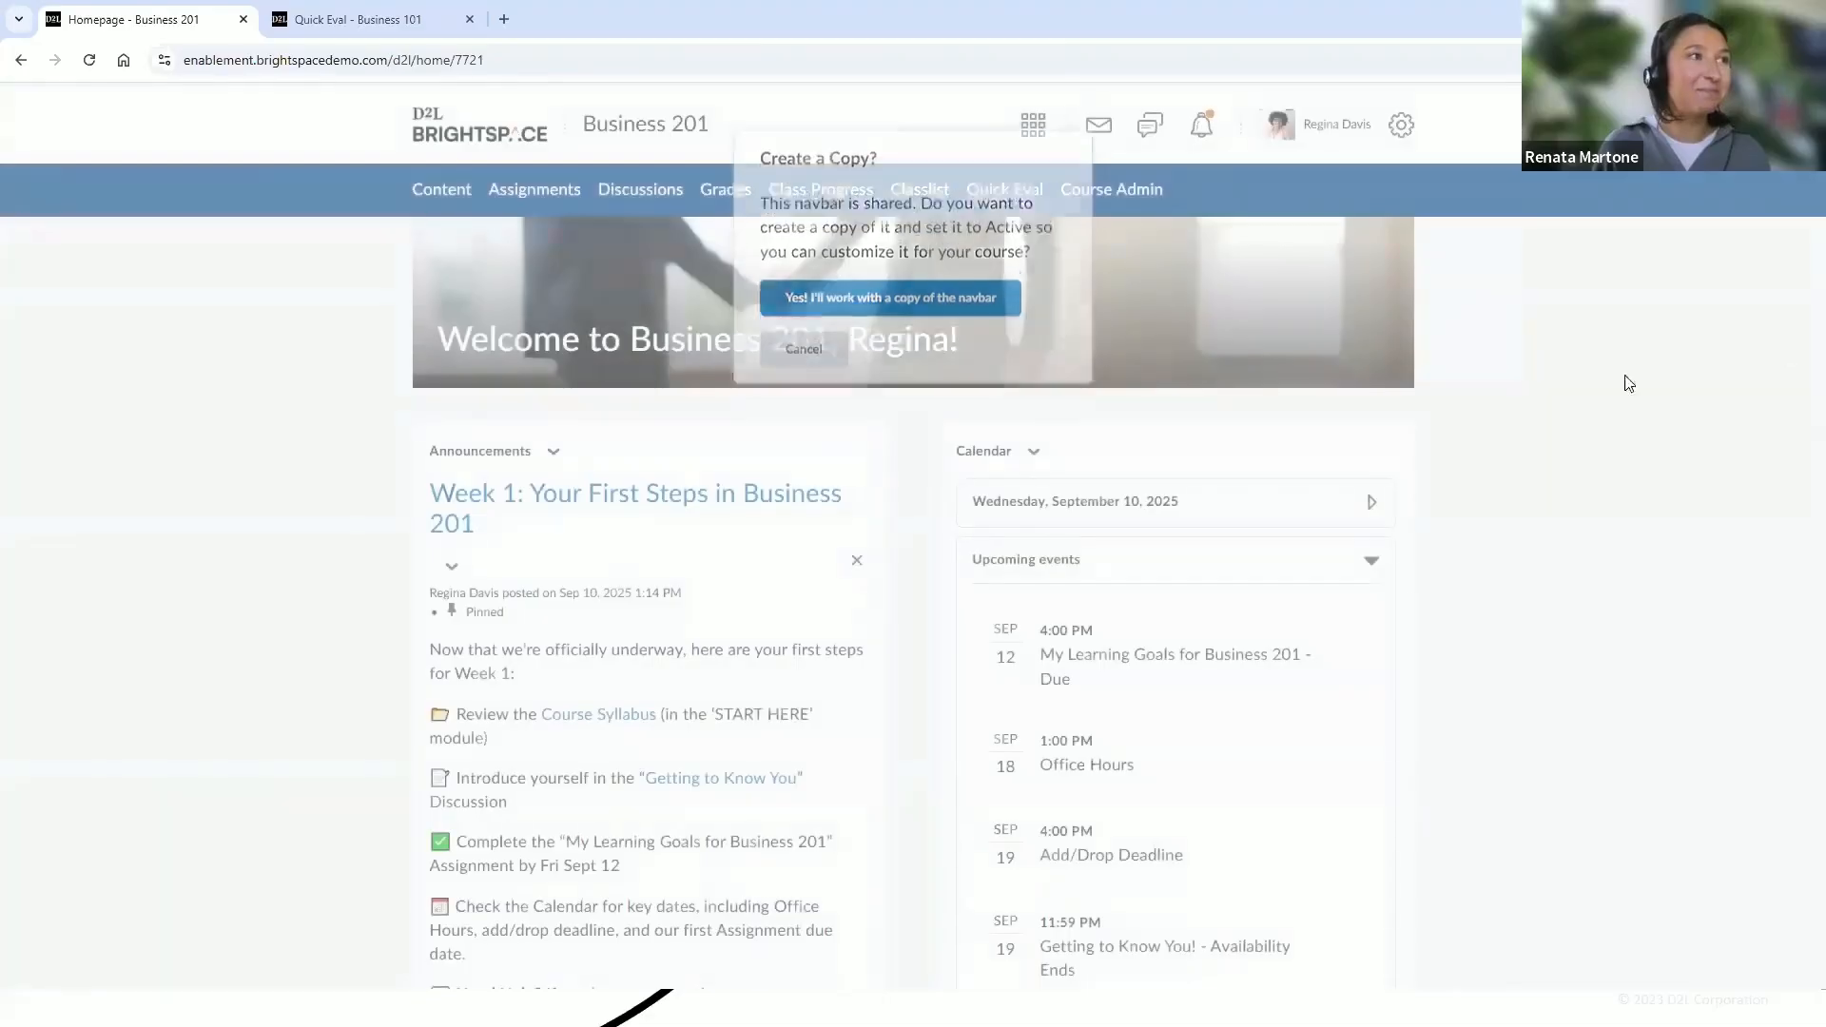
# Open the homepage editor from the homepage options and review its layout and widgets
pyautogui.scroll(-10, 1801, 366)
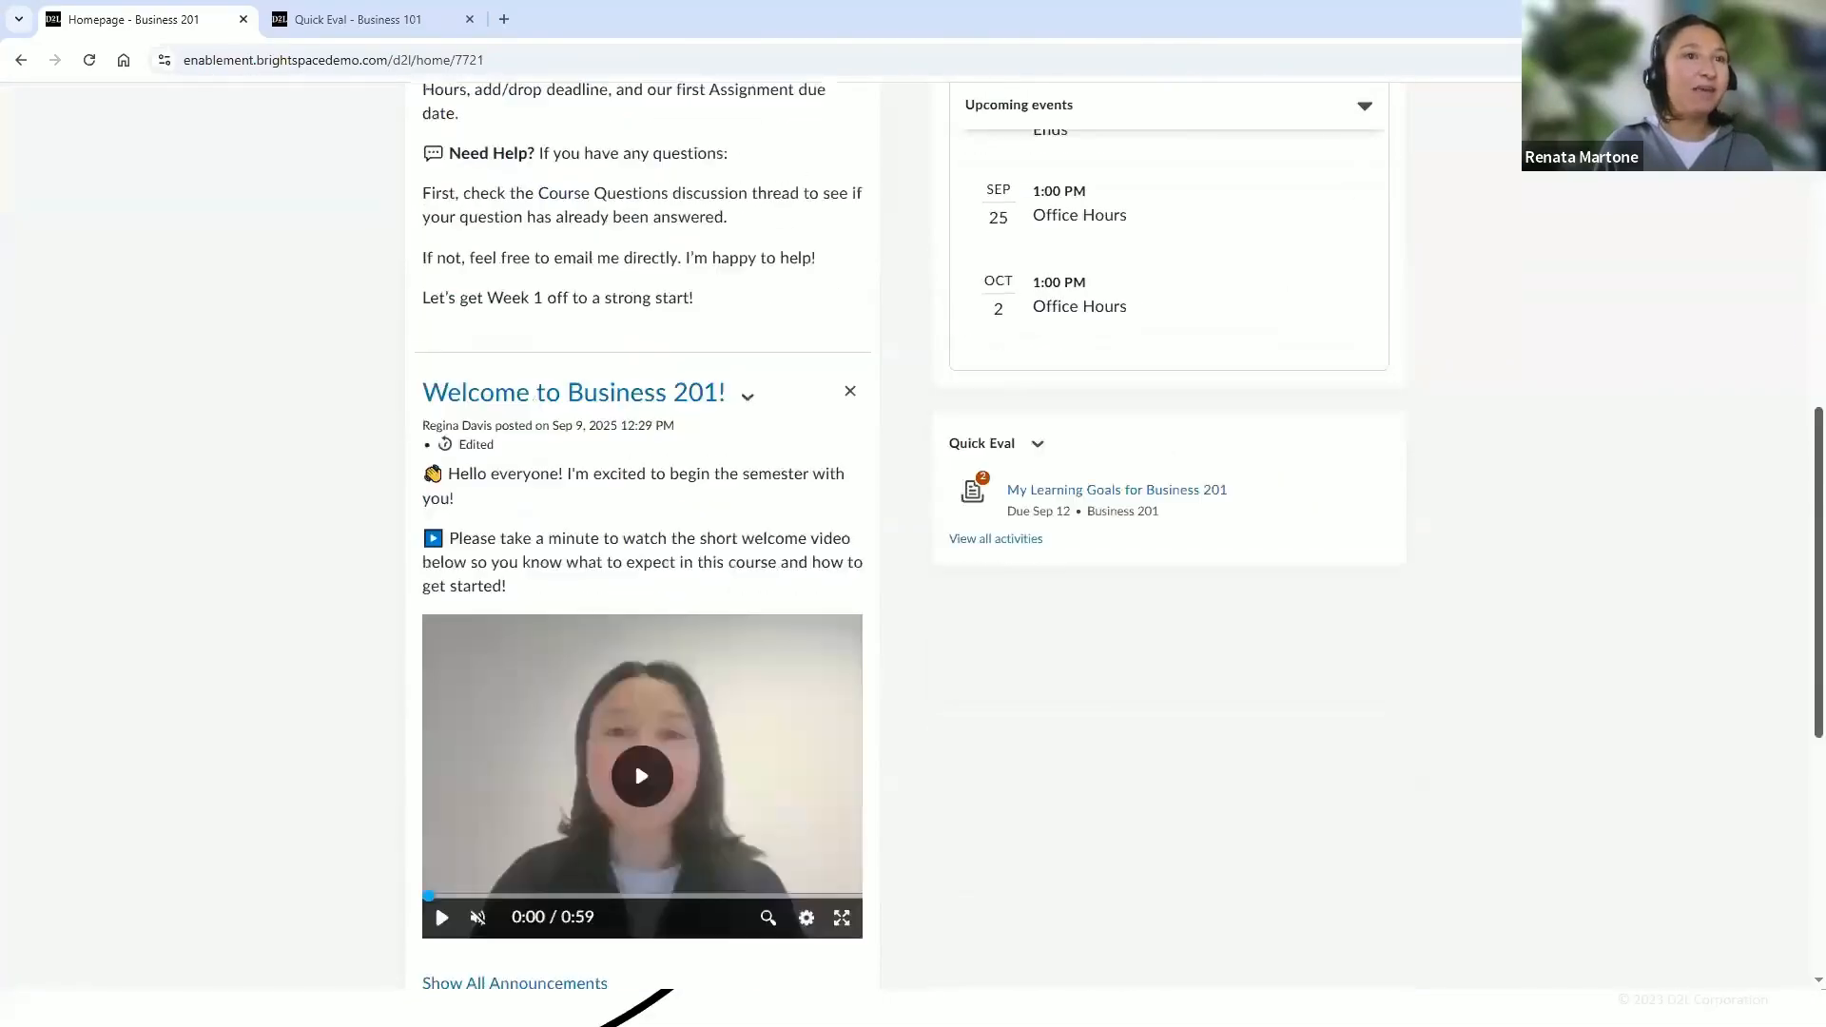
pyautogui.scroll(-3, 1798, 889)
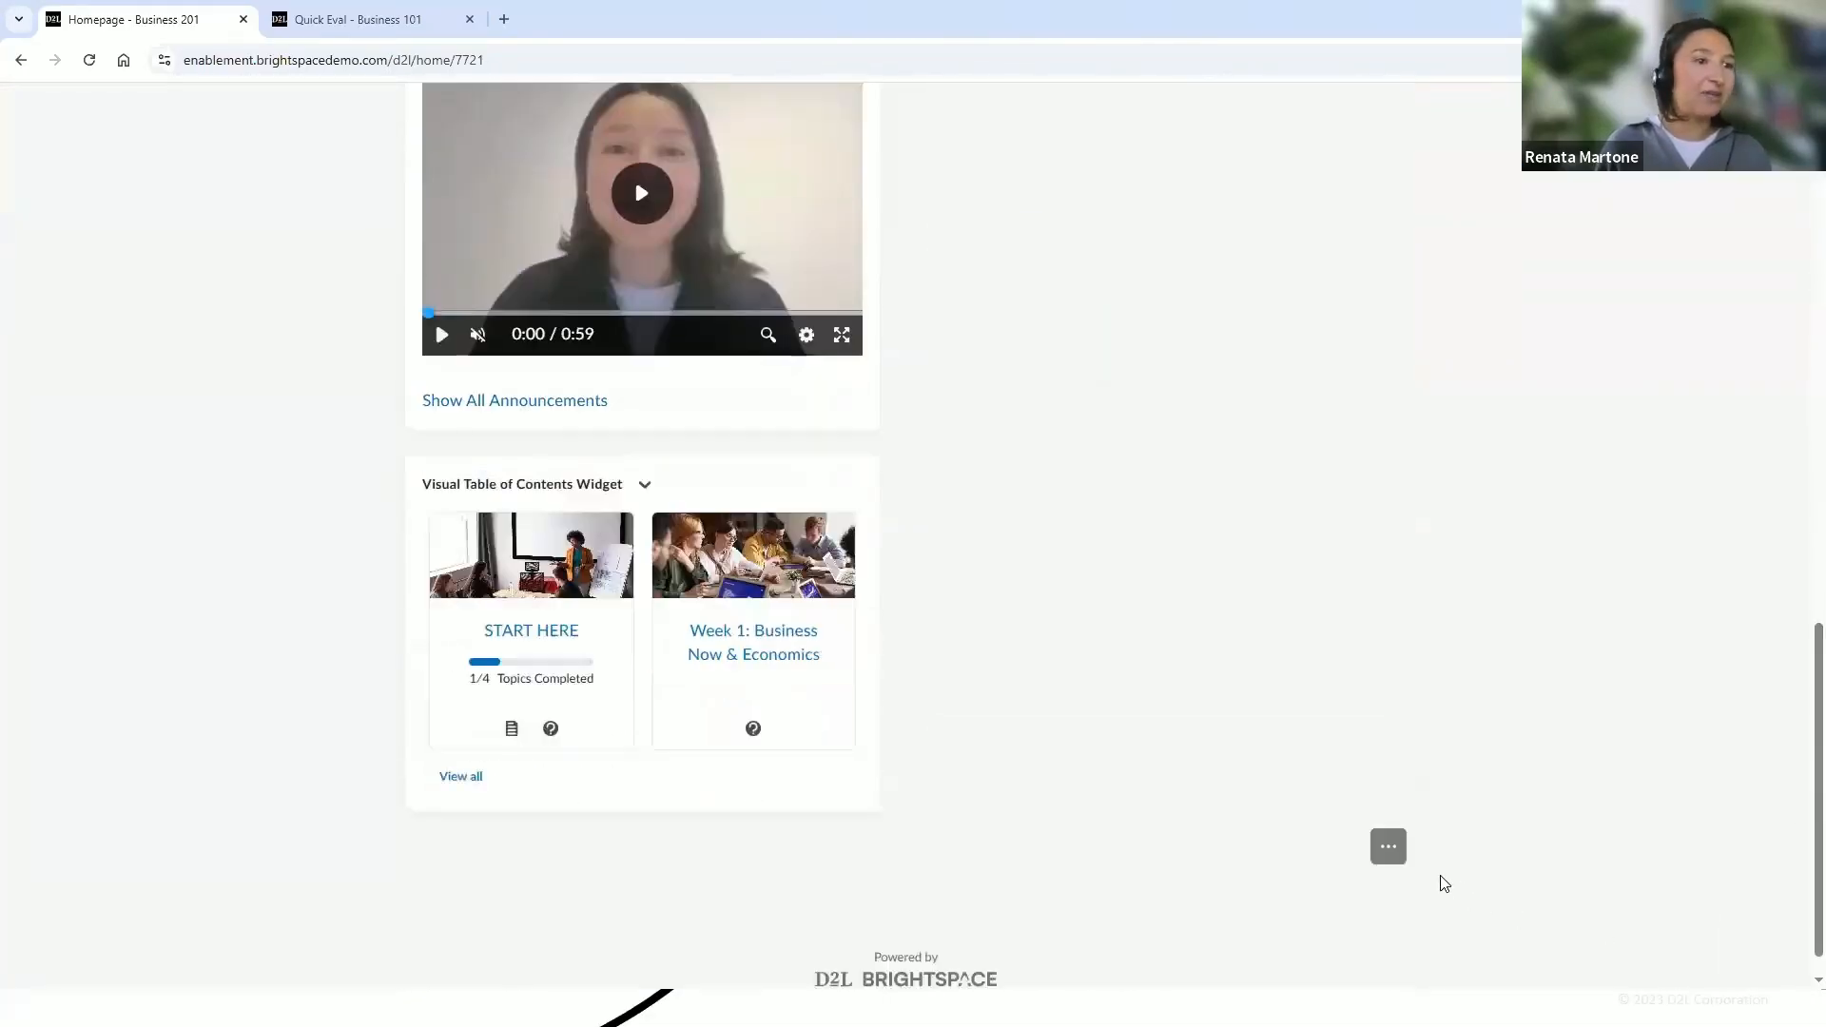
pyautogui.click(1388, 847)
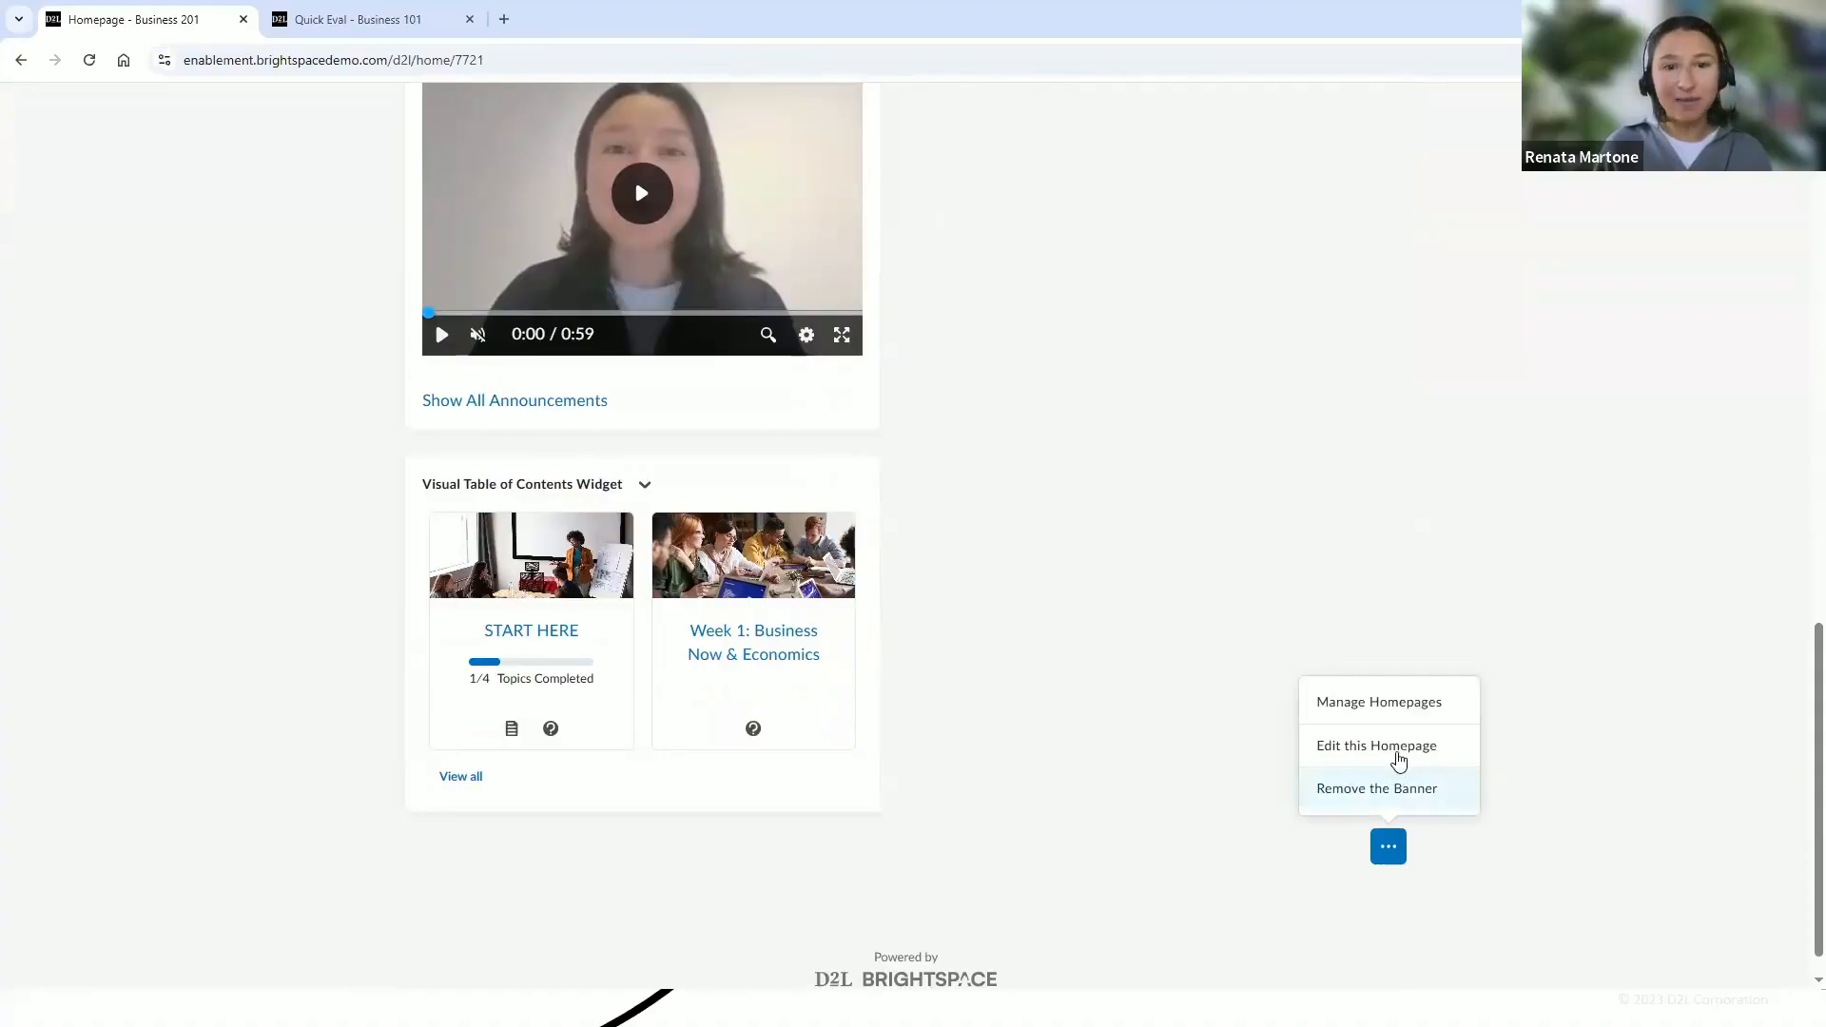
pyautogui.click(1397, 748)
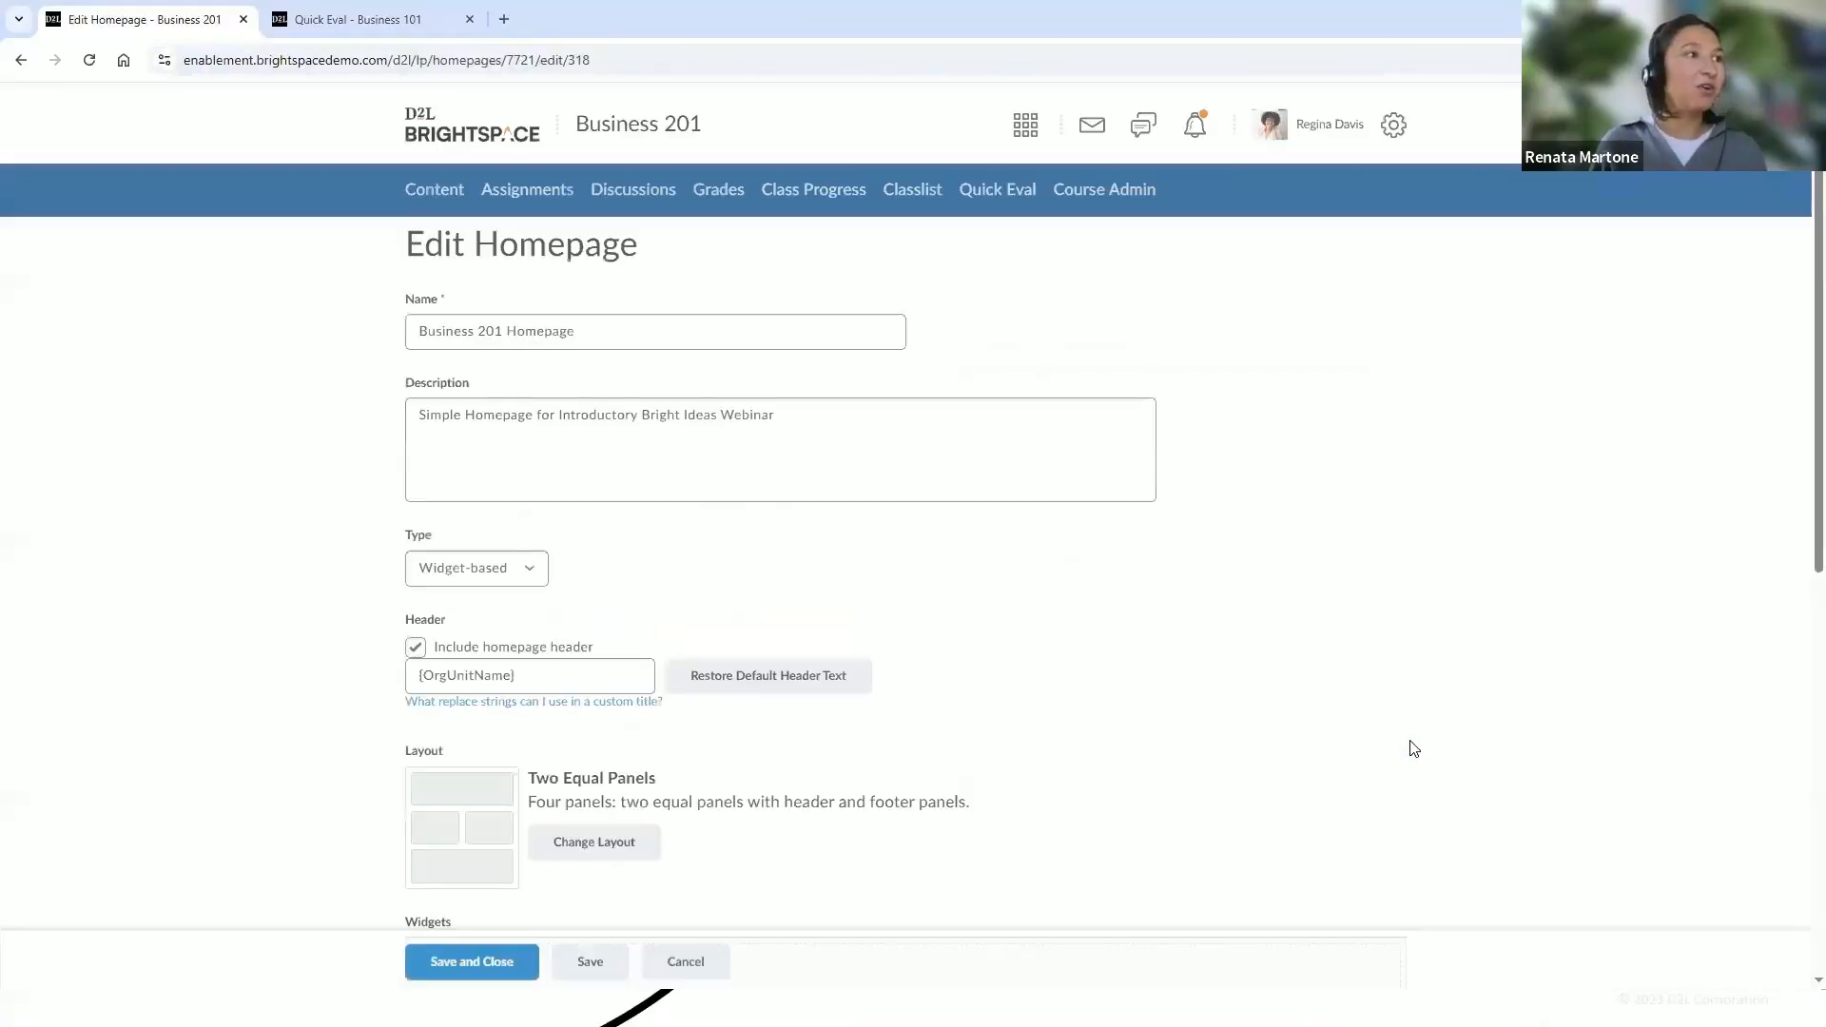
pyautogui.scroll(-2, 1798, 519)
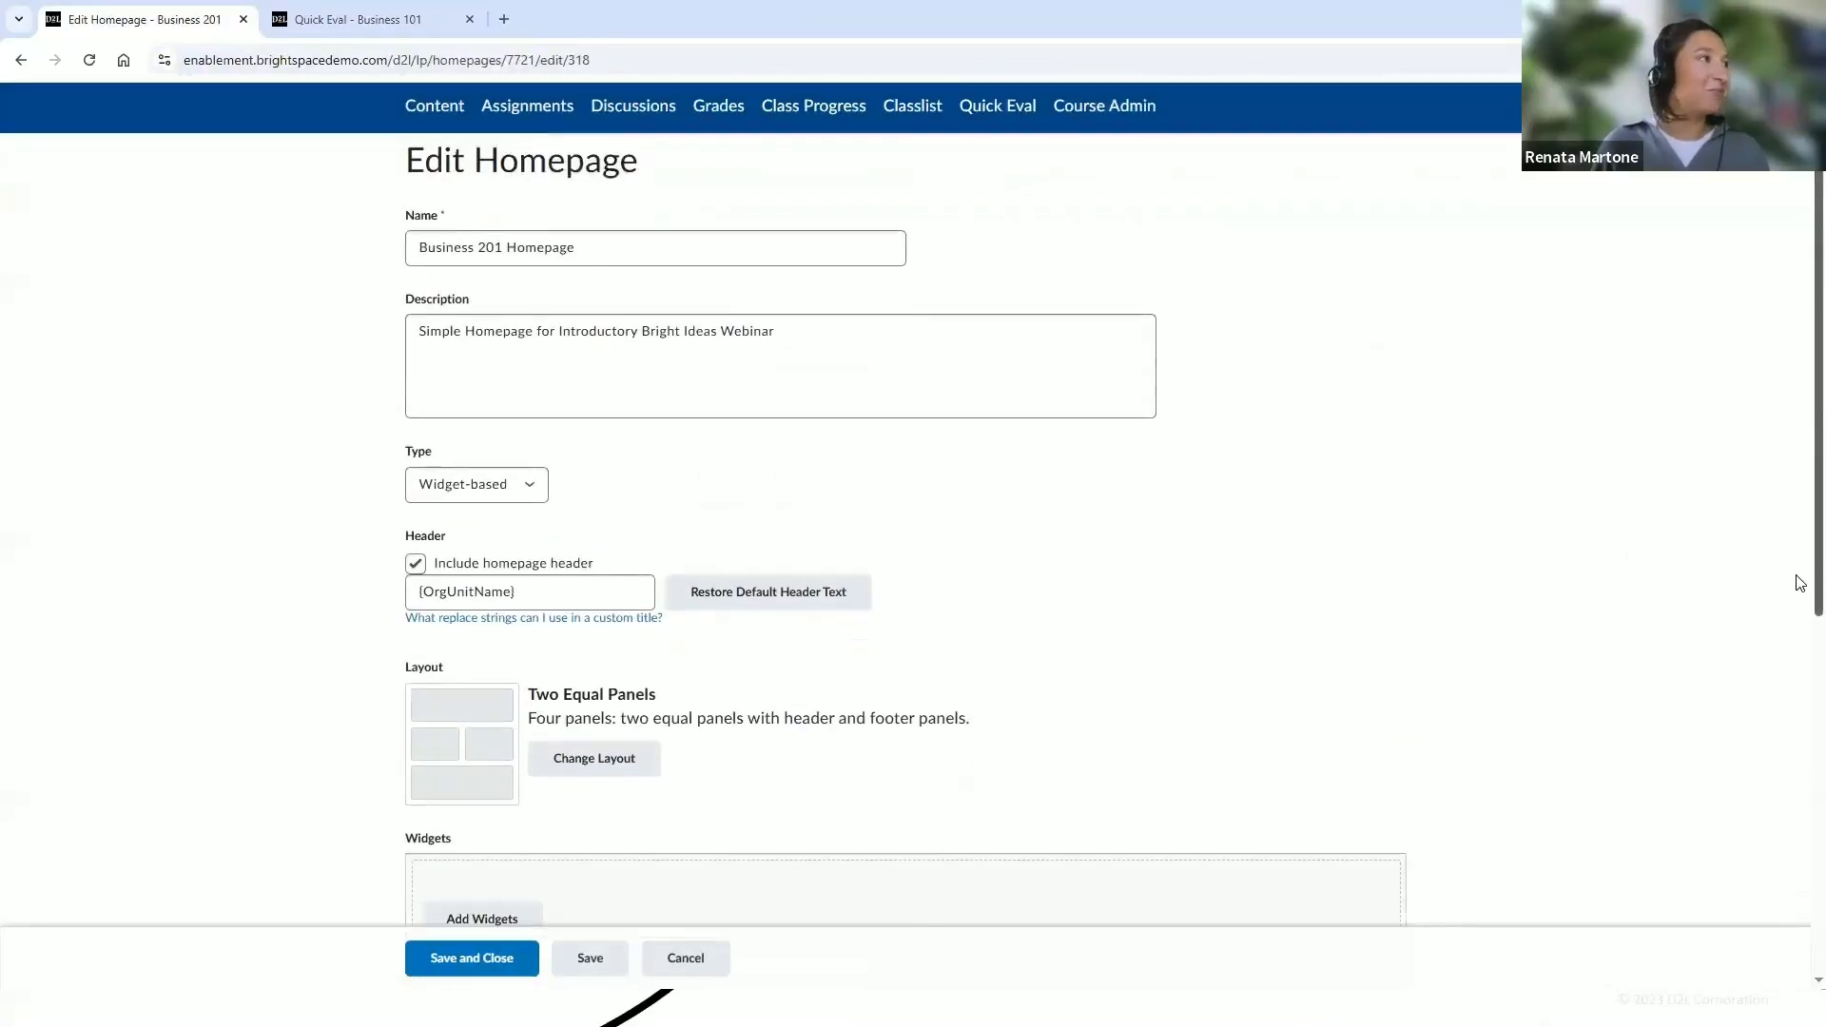
pyautogui.scroll(1, 1674, 471)
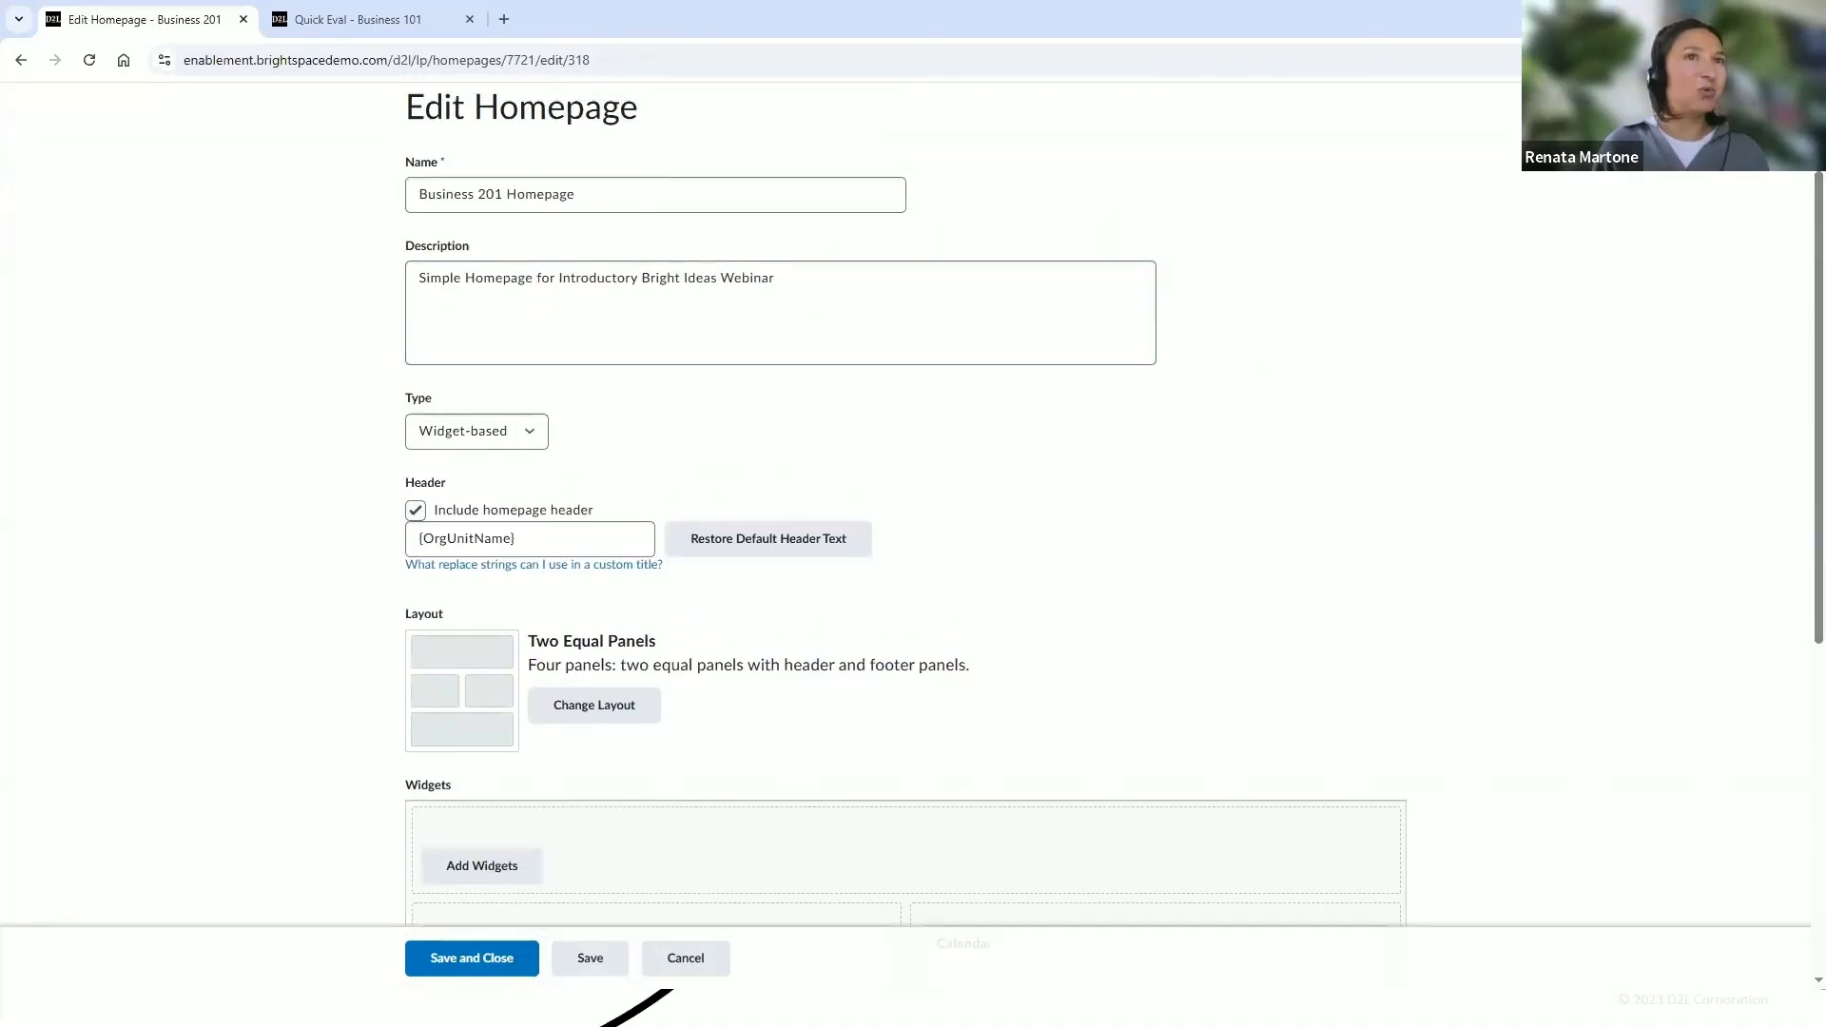
pyautogui.scroll(-7, 1798, 361)
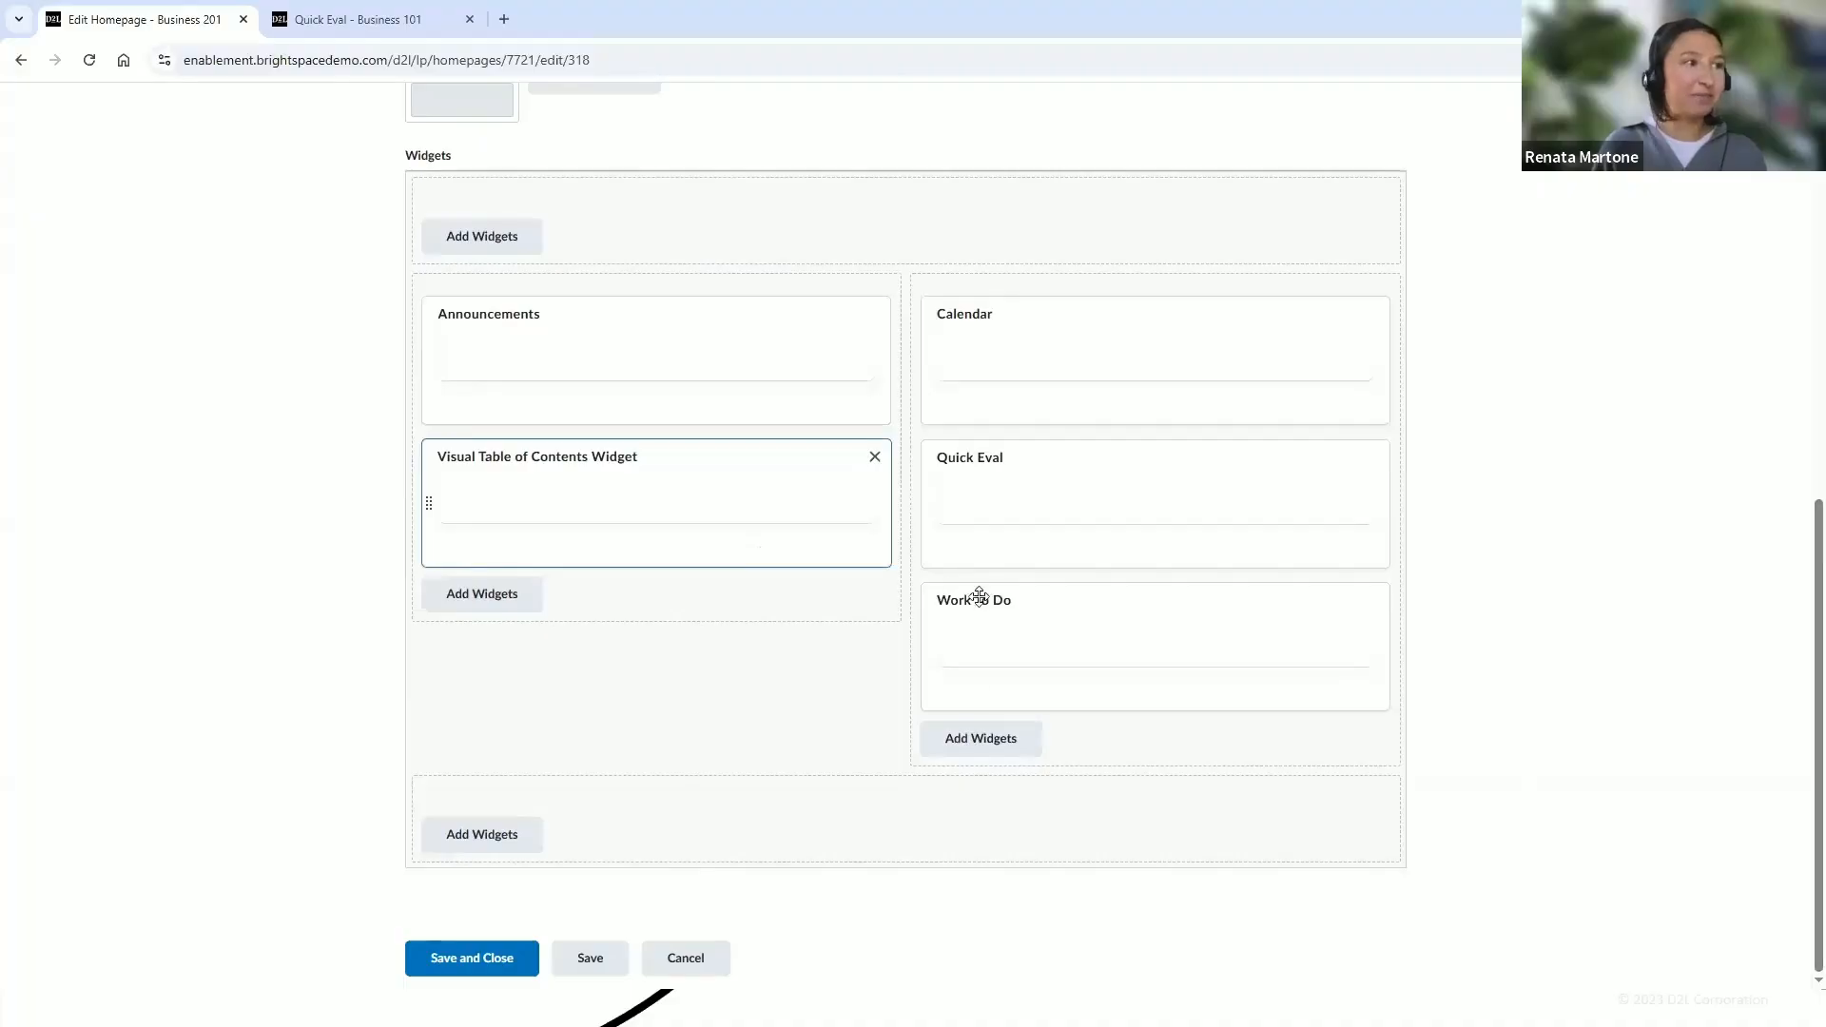
# Add the Awards widget to the right panel, then remove it again
pyautogui.click(968, 750)
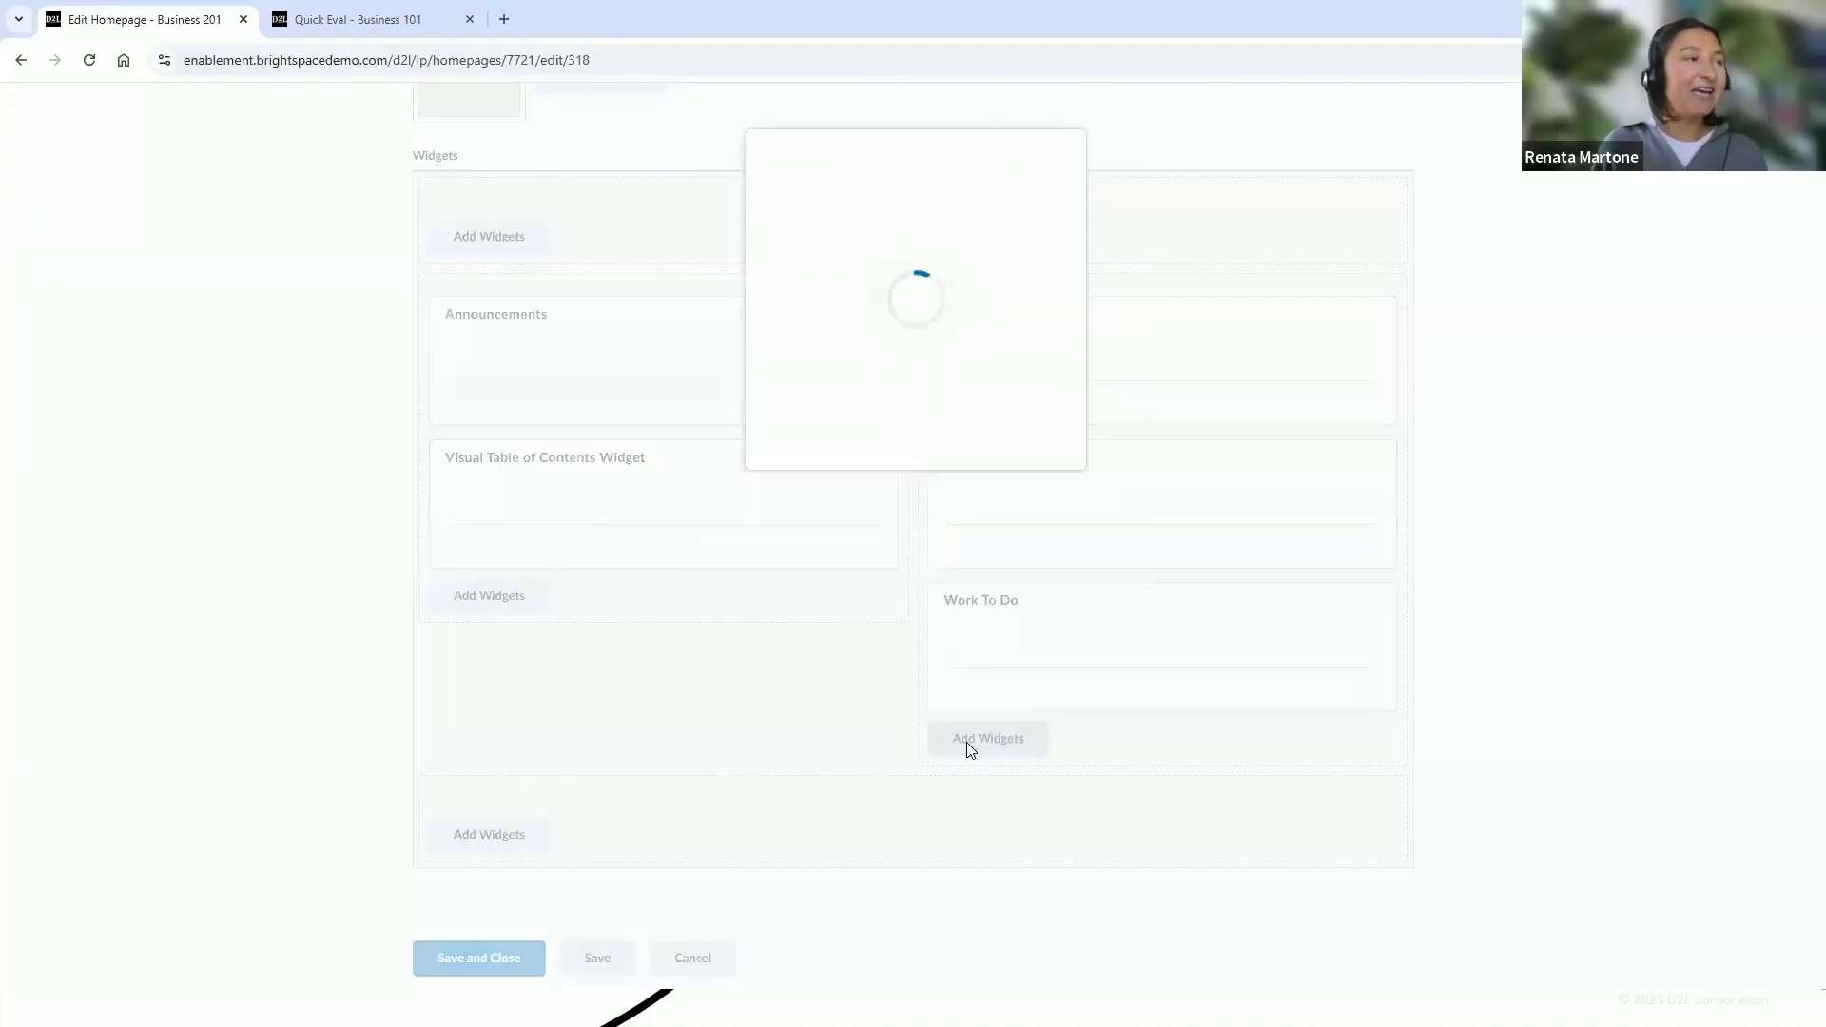
pyautogui.scroll(-2, 847, 458)
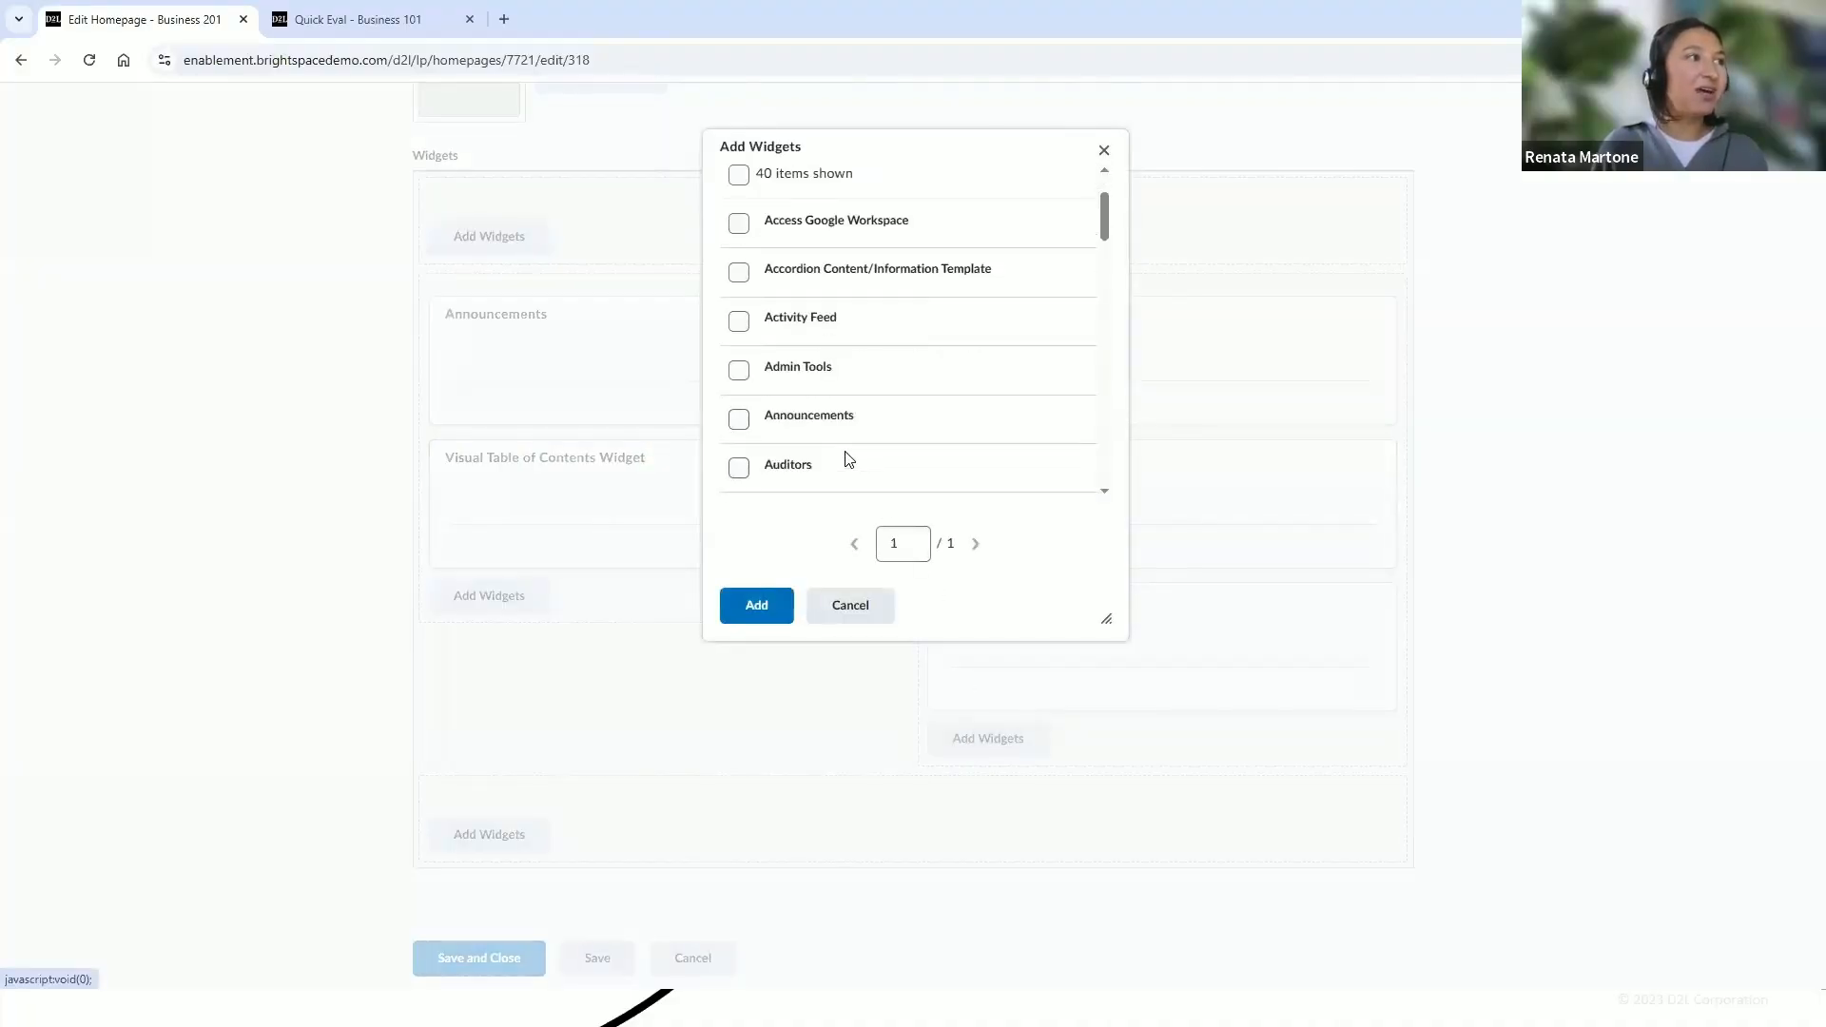
pyautogui.click(741, 328)
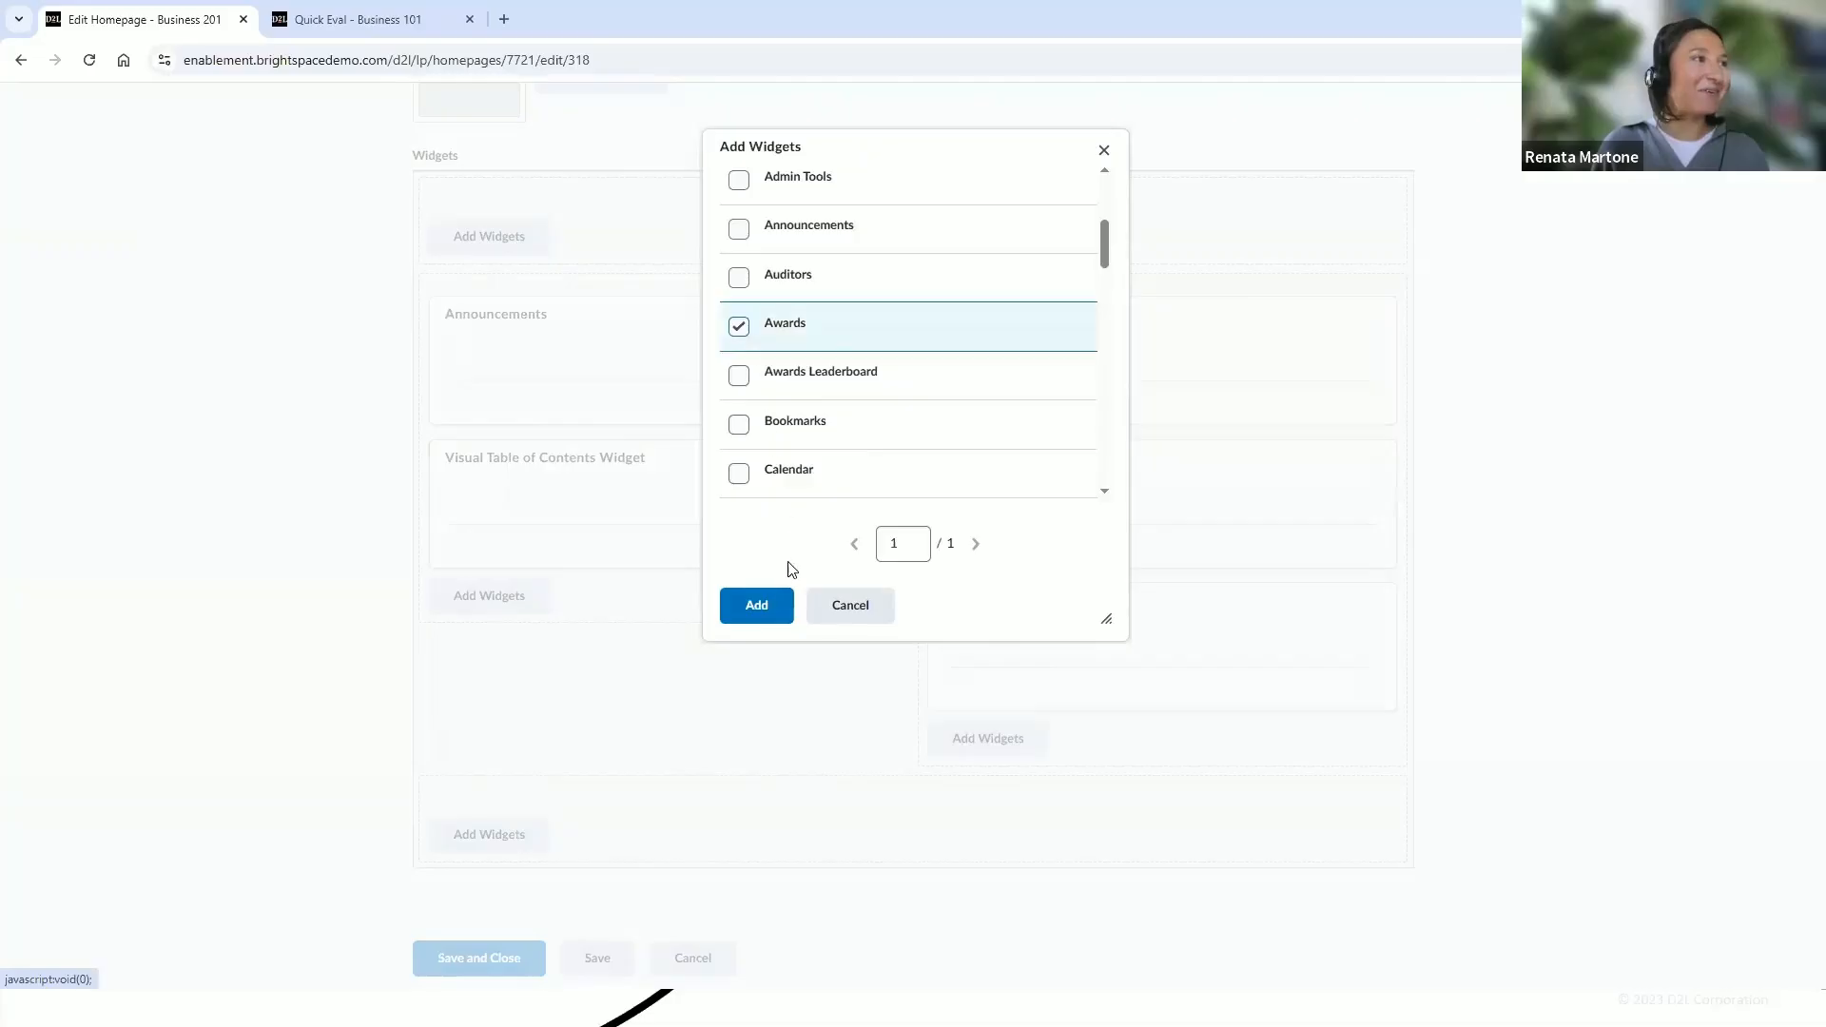
pyautogui.click(756, 605)
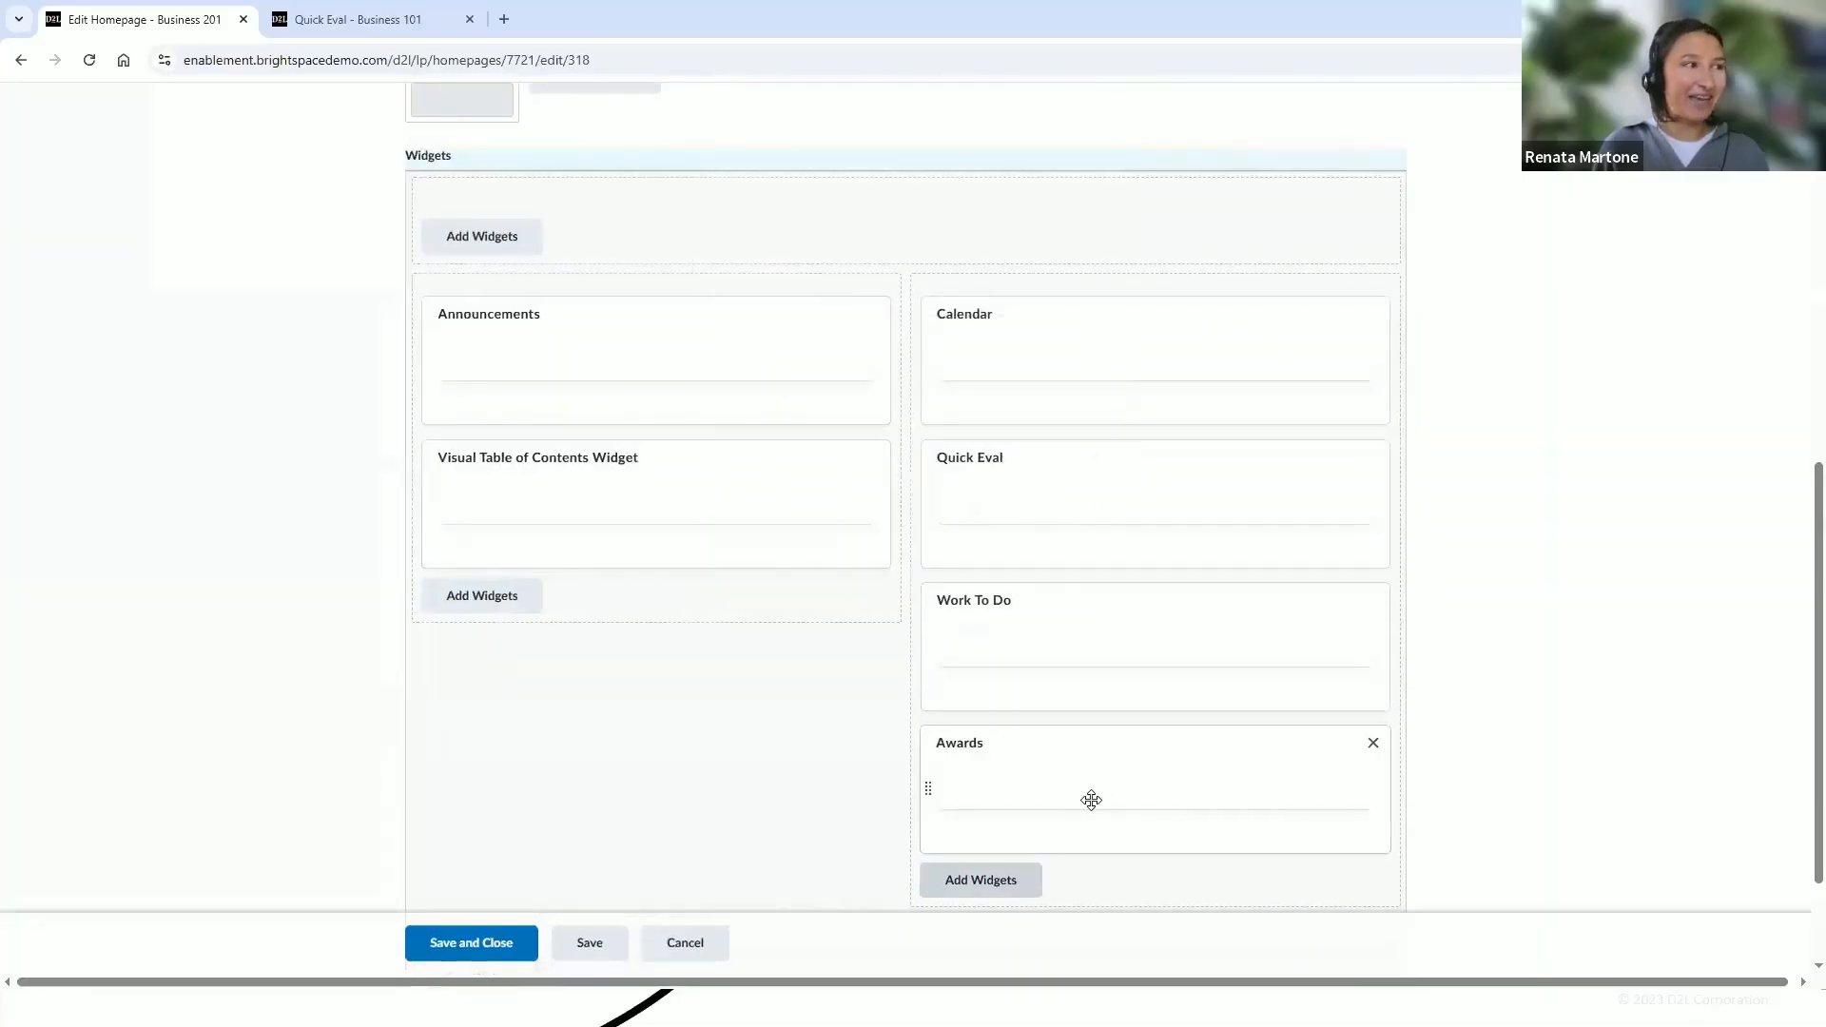
pyautogui.click(1374, 748)
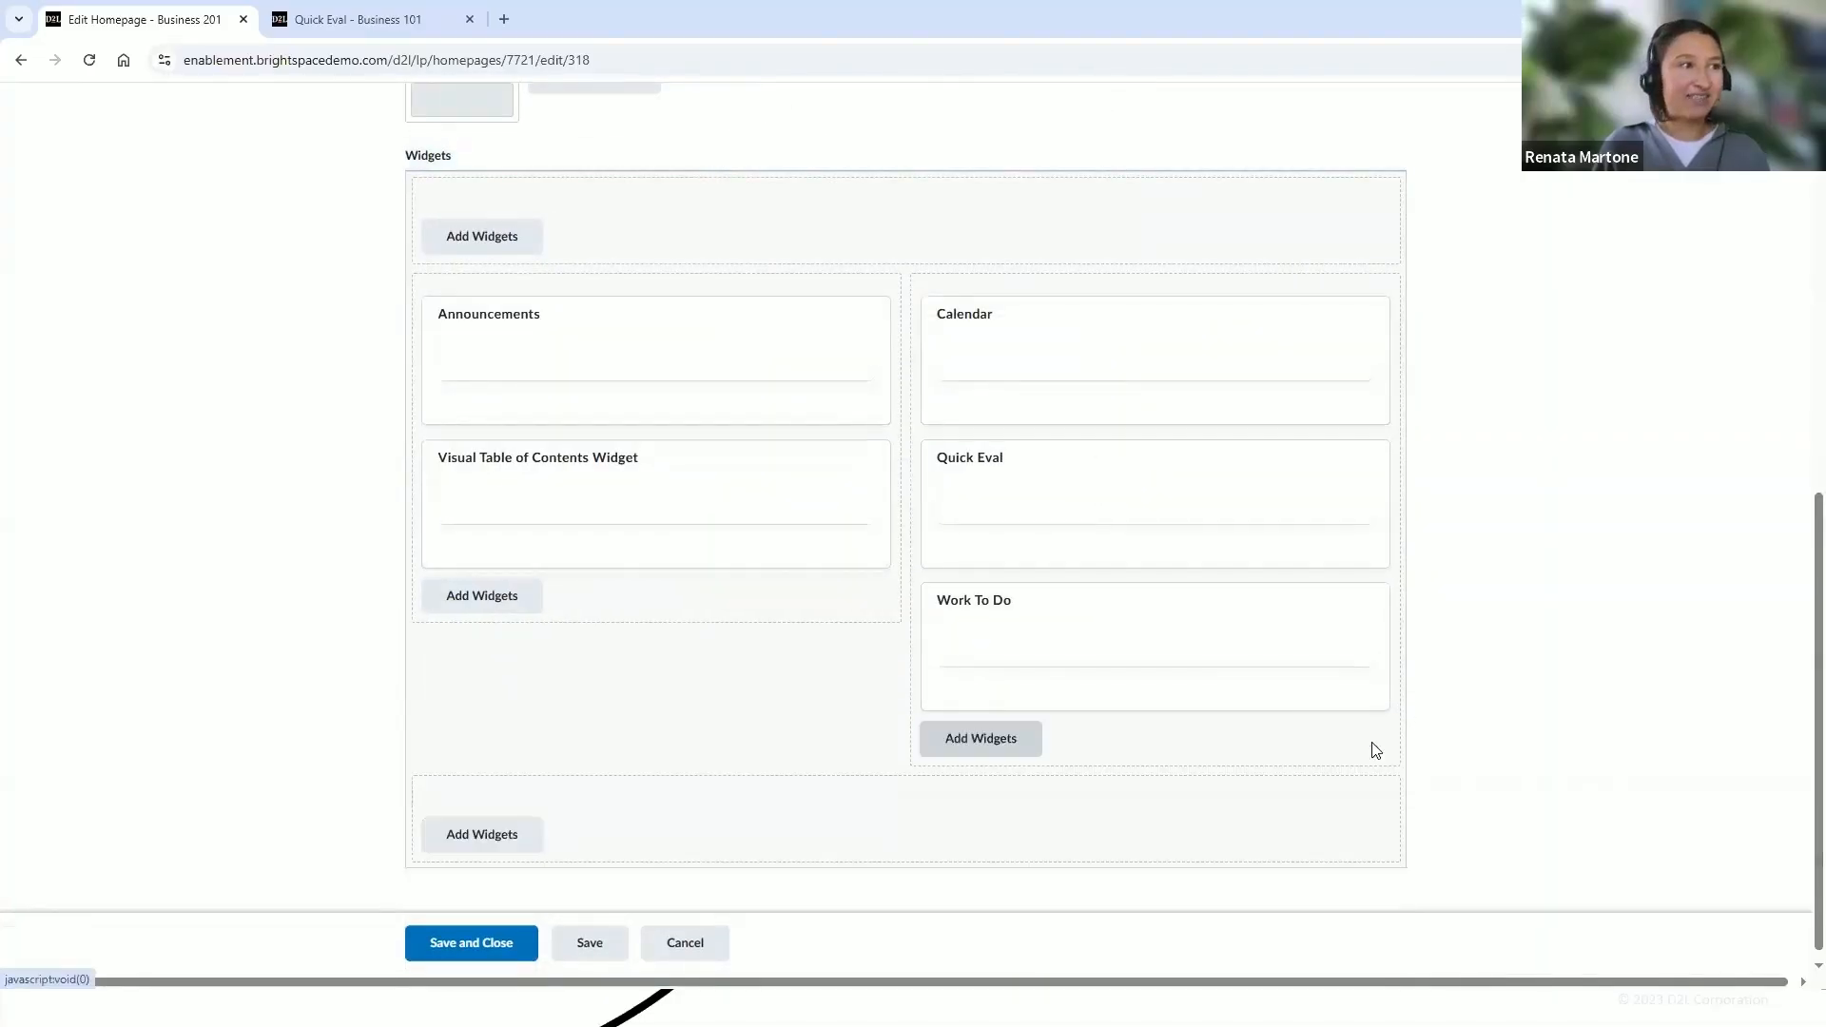
# Save and close the homepage editor and dismiss the notification
pyautogui.click(495, 937)
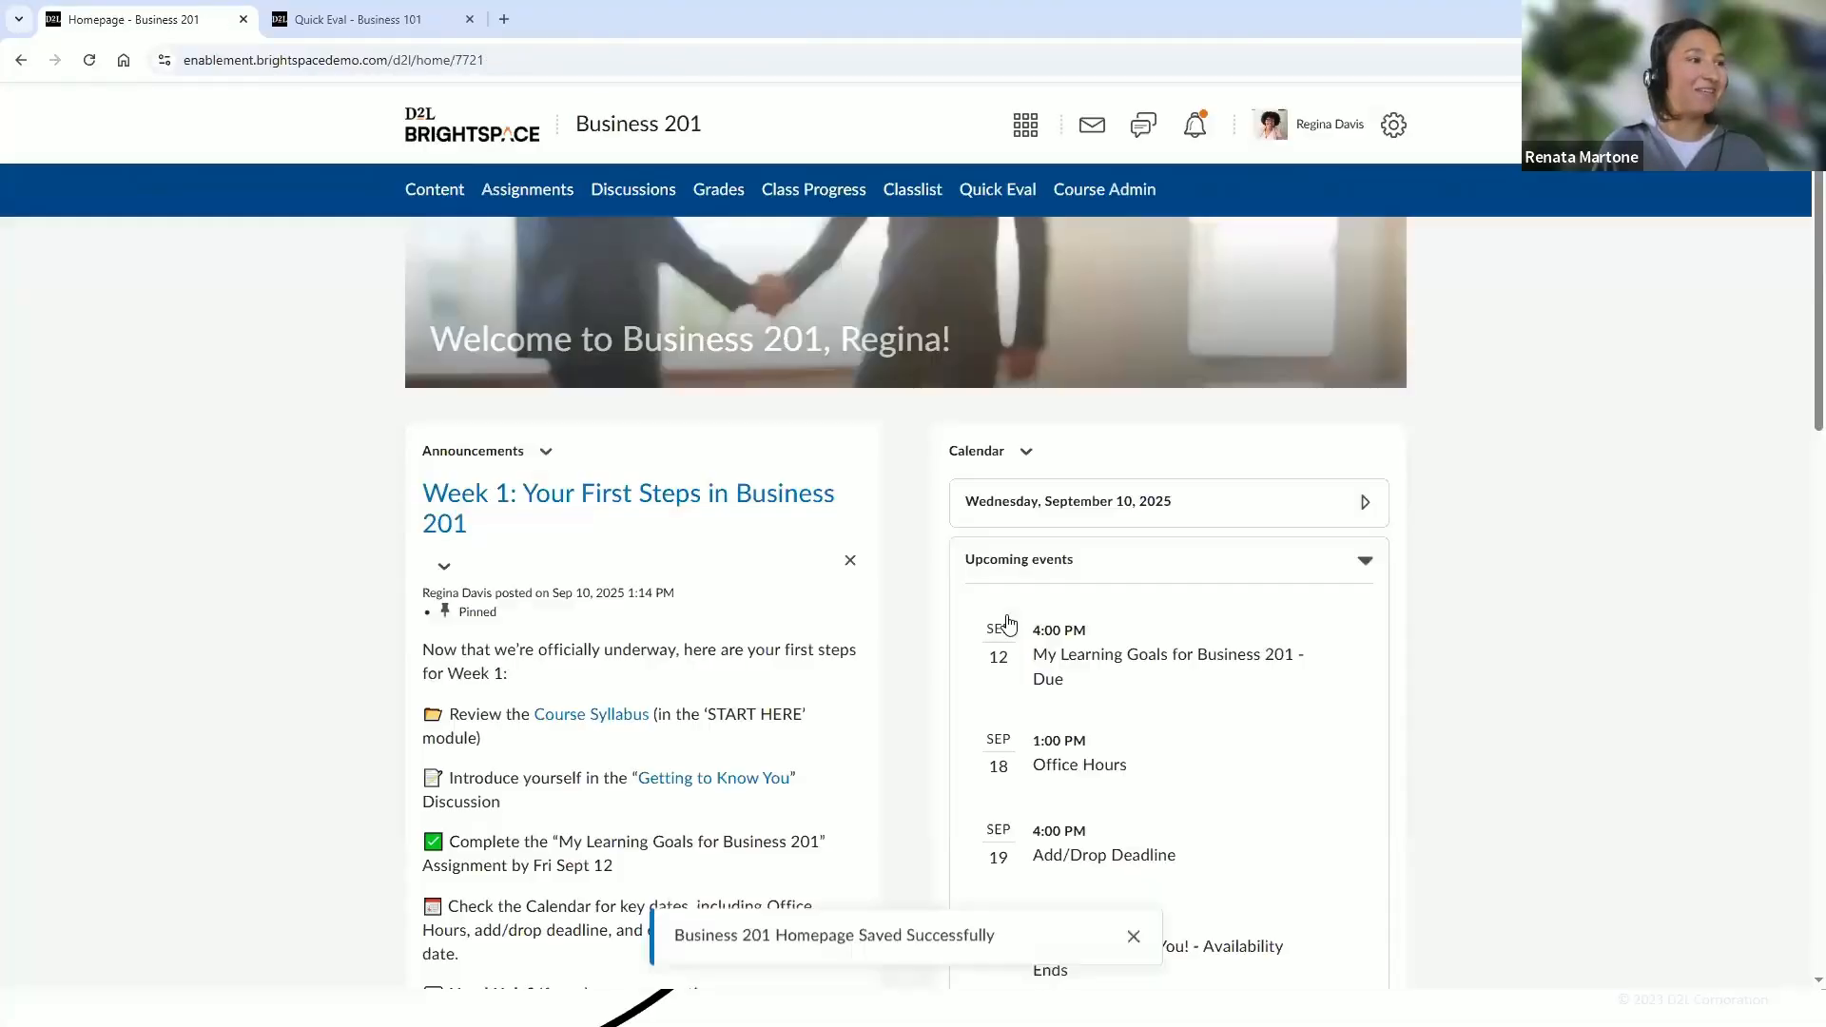
pyautogui.click(1134, 934)
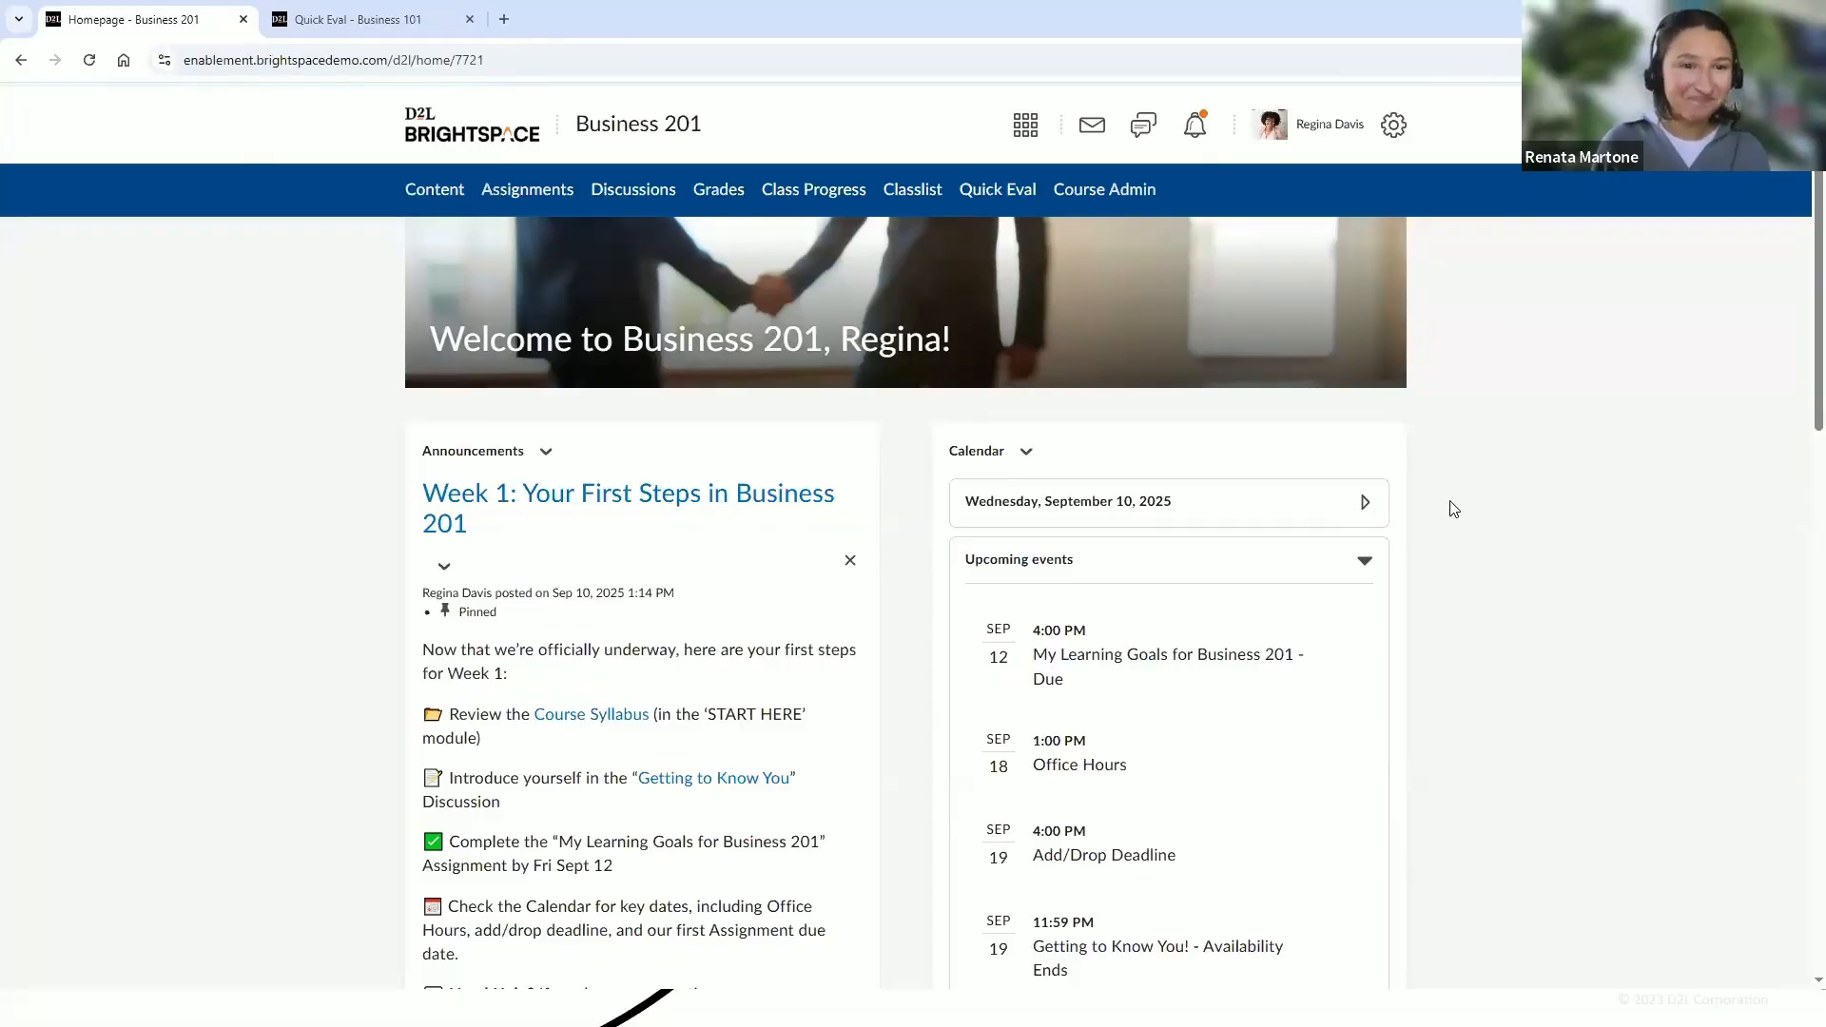
# Open the course Content area and browse the START HERE module's Course Information items
pyautogui.click(455, 195)
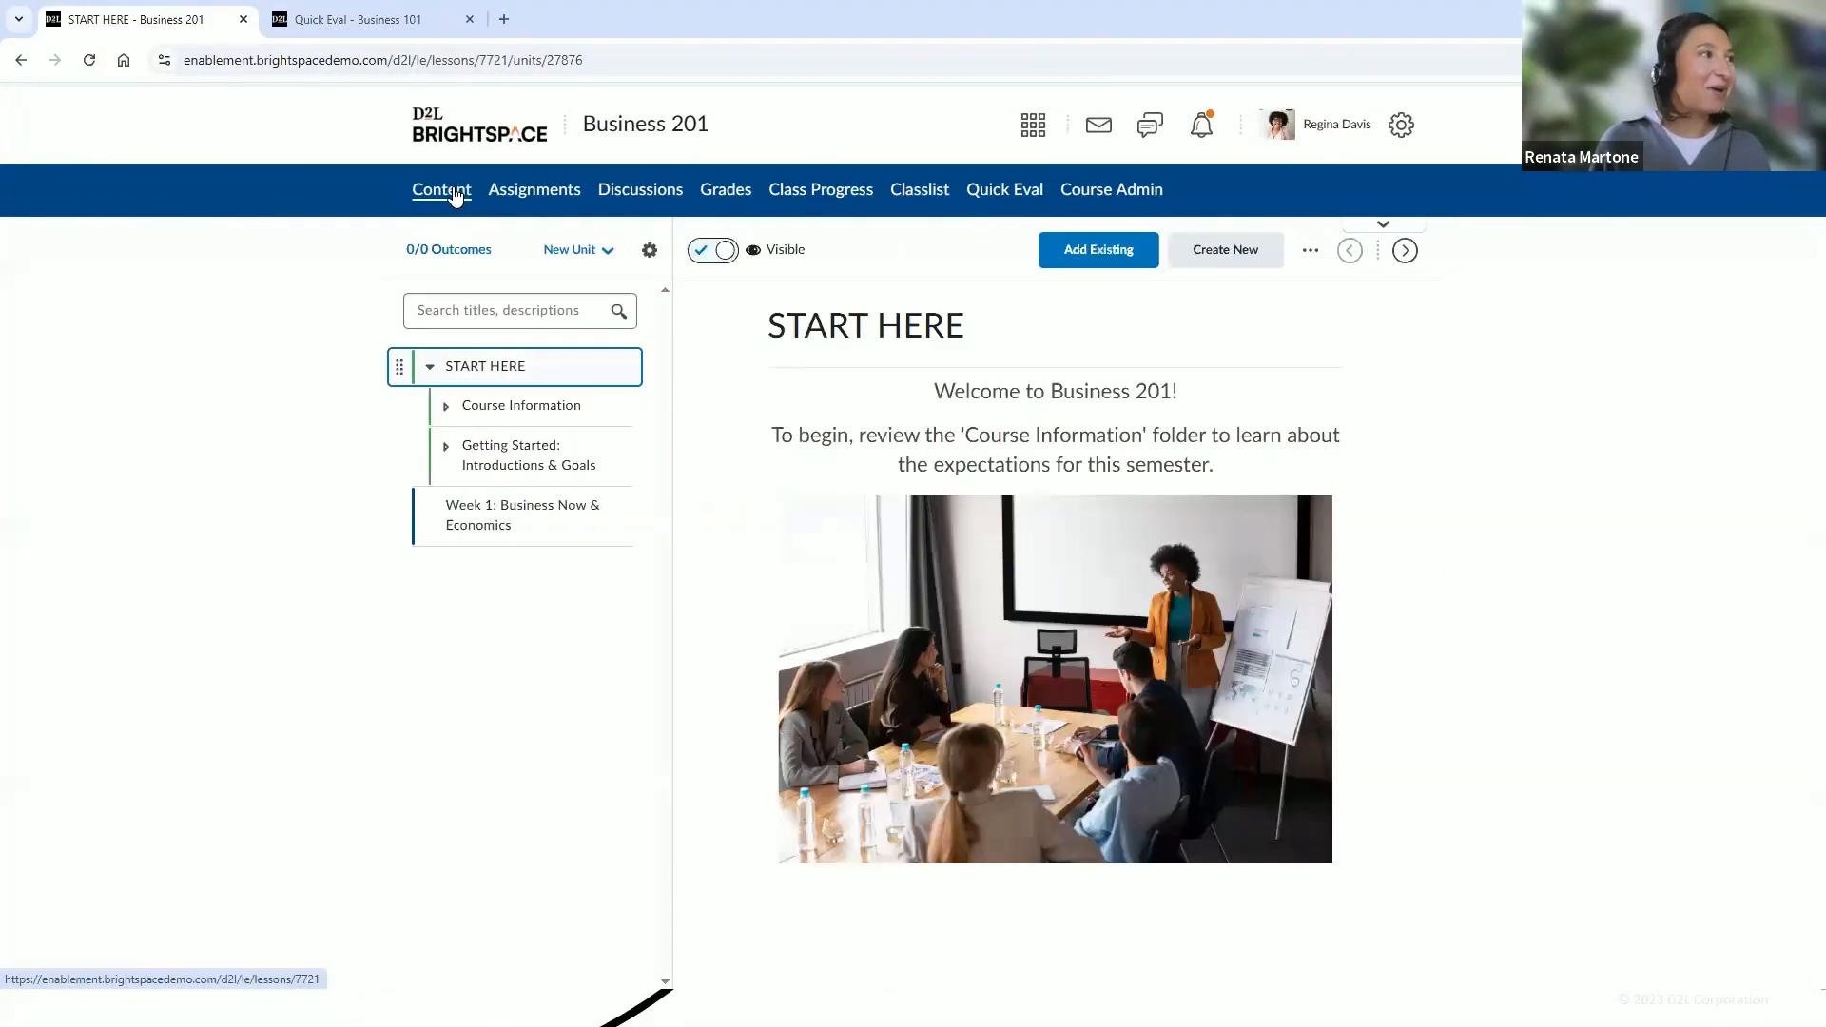
pyautogui.click(429, 370)
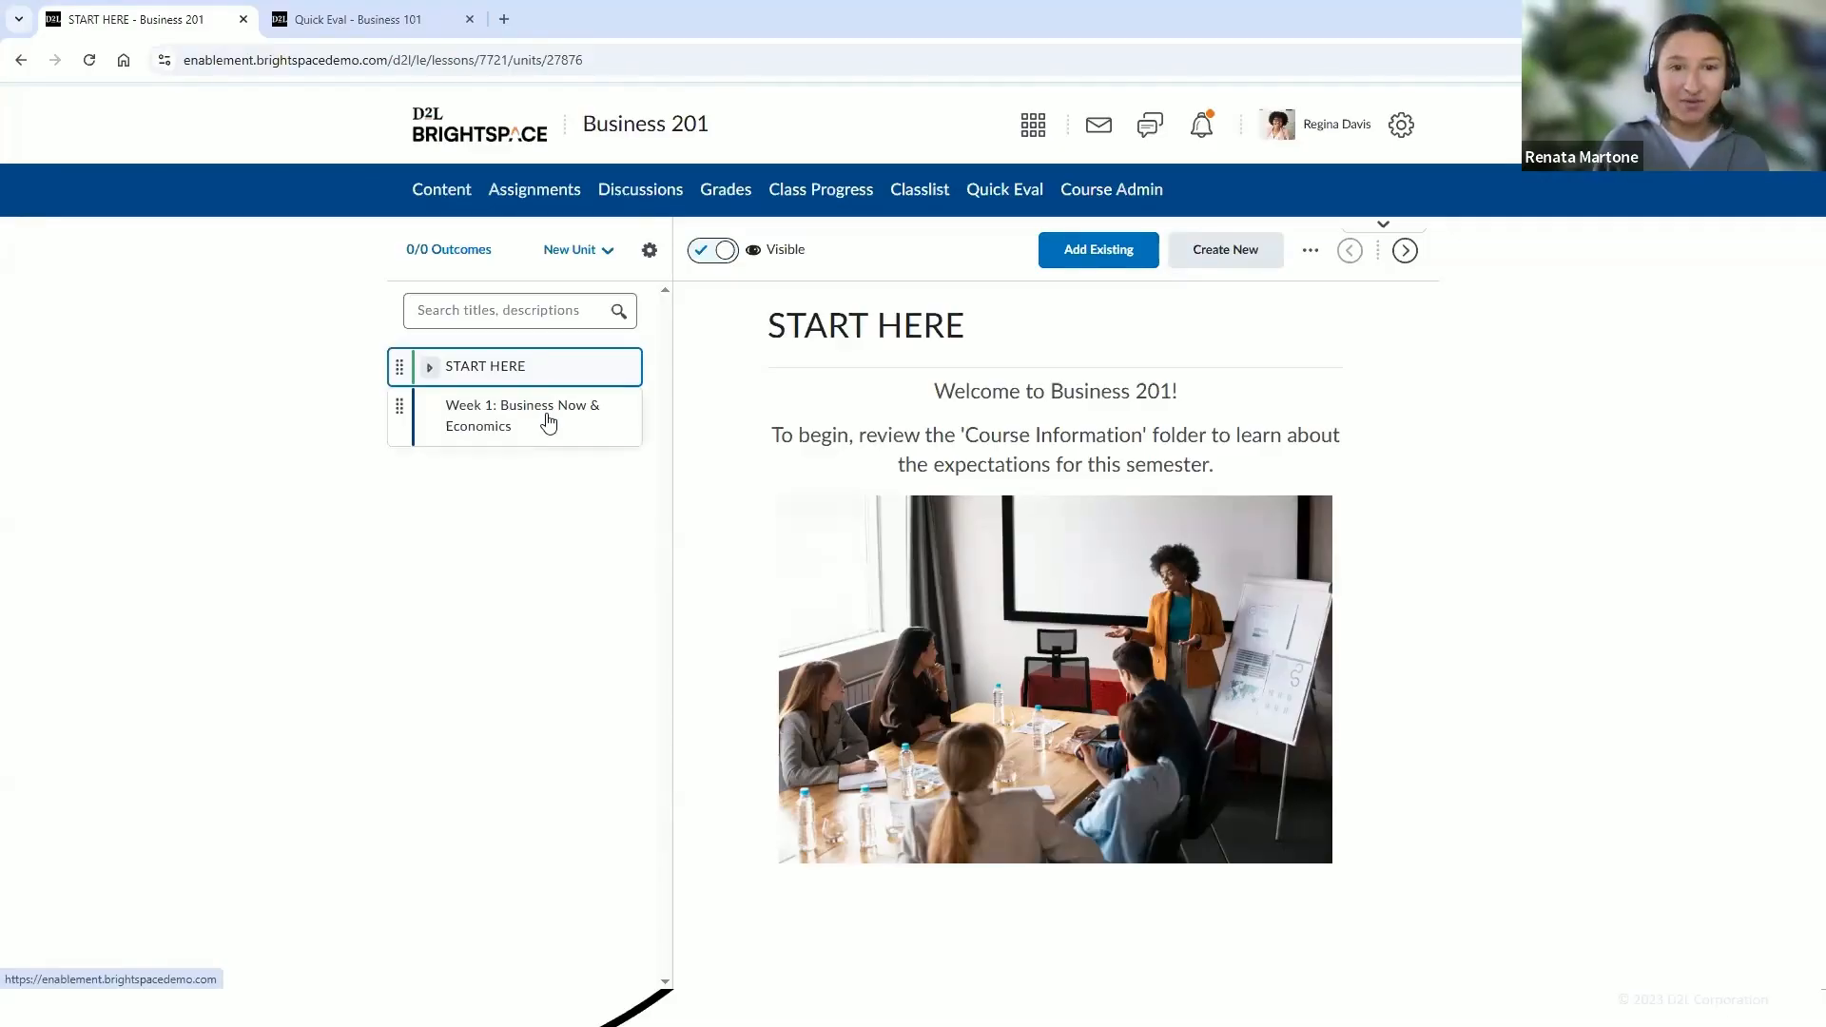
pyautogui.click(428, 369)
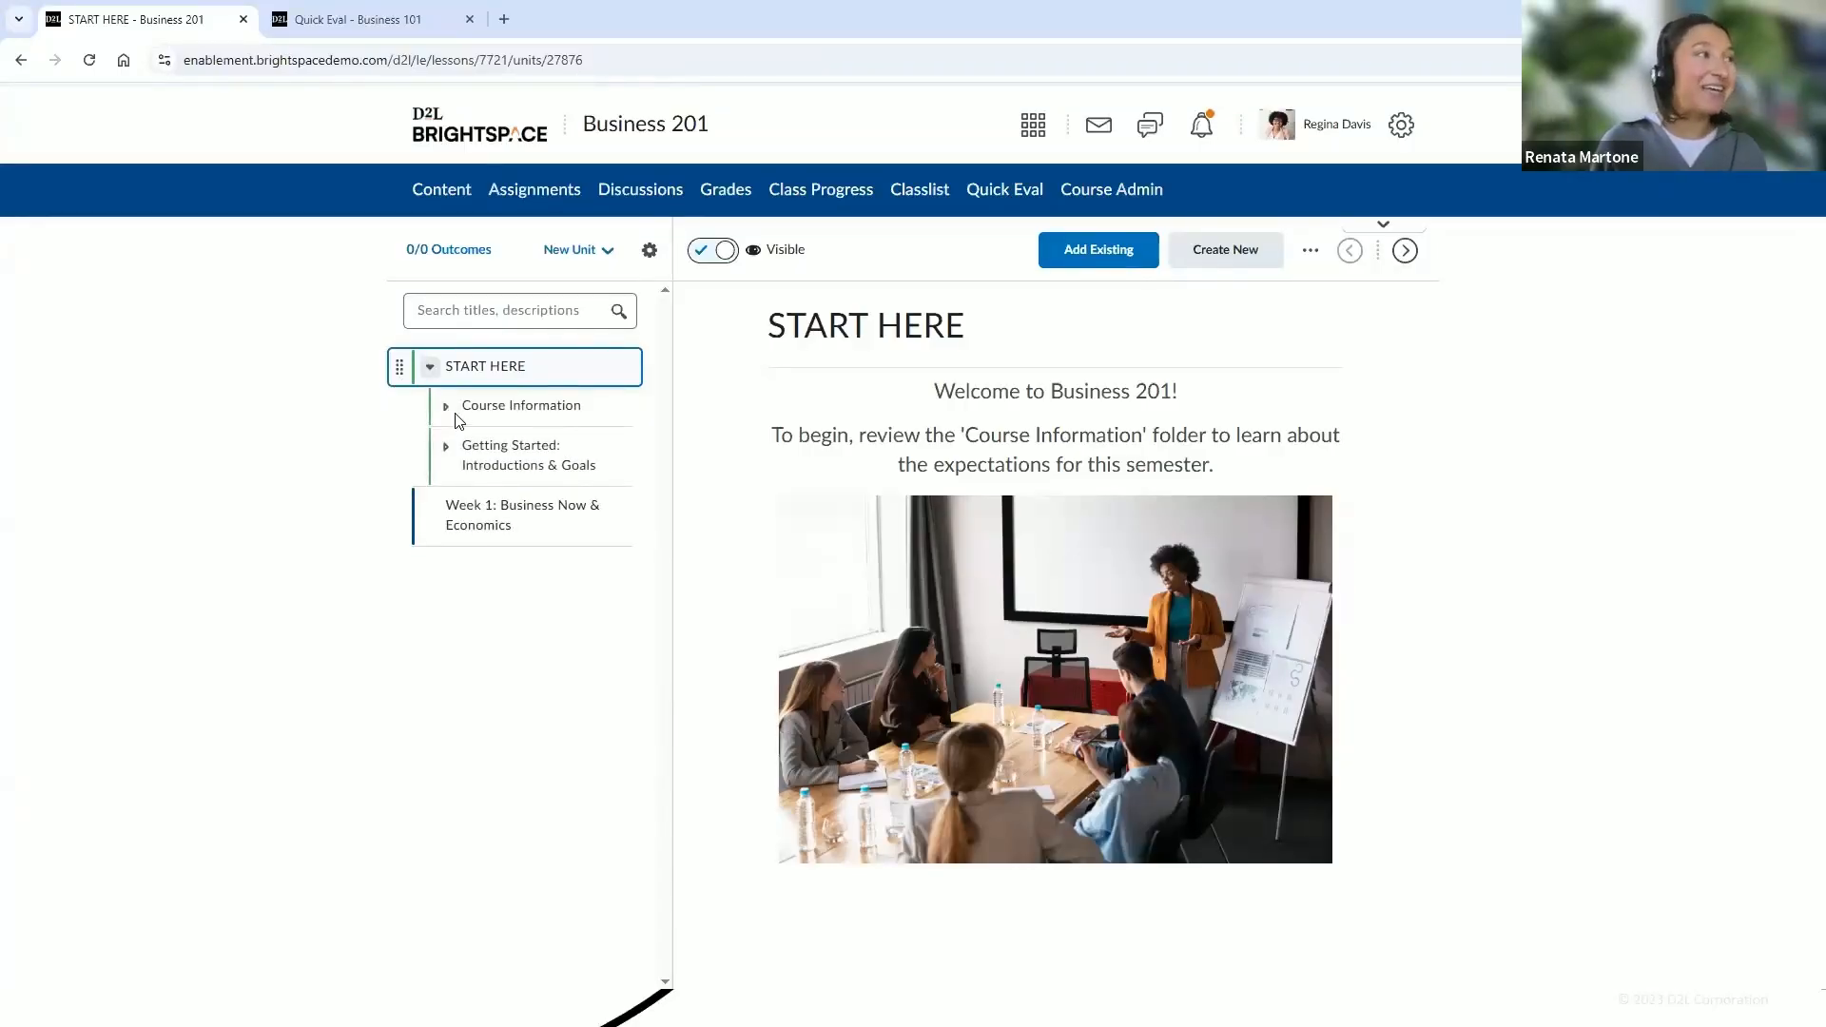
pyautogui.click(519, 409)
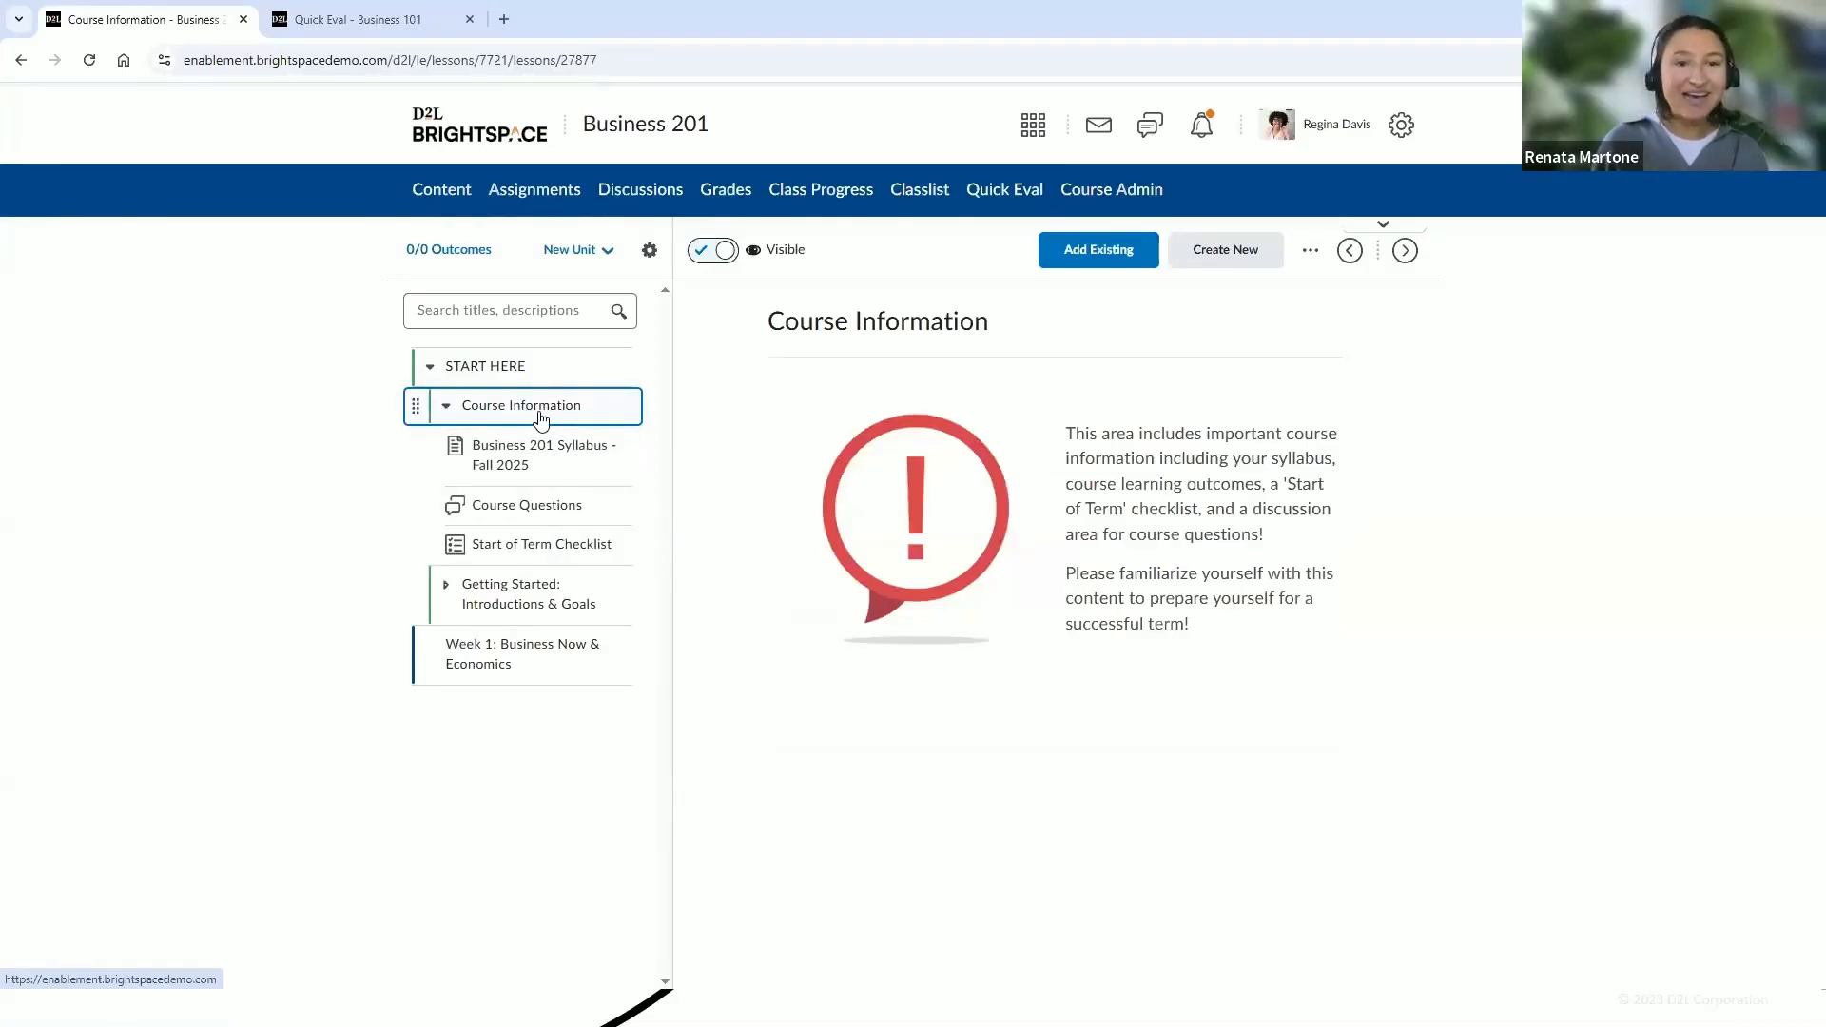
pyautogui.click(542, 457)
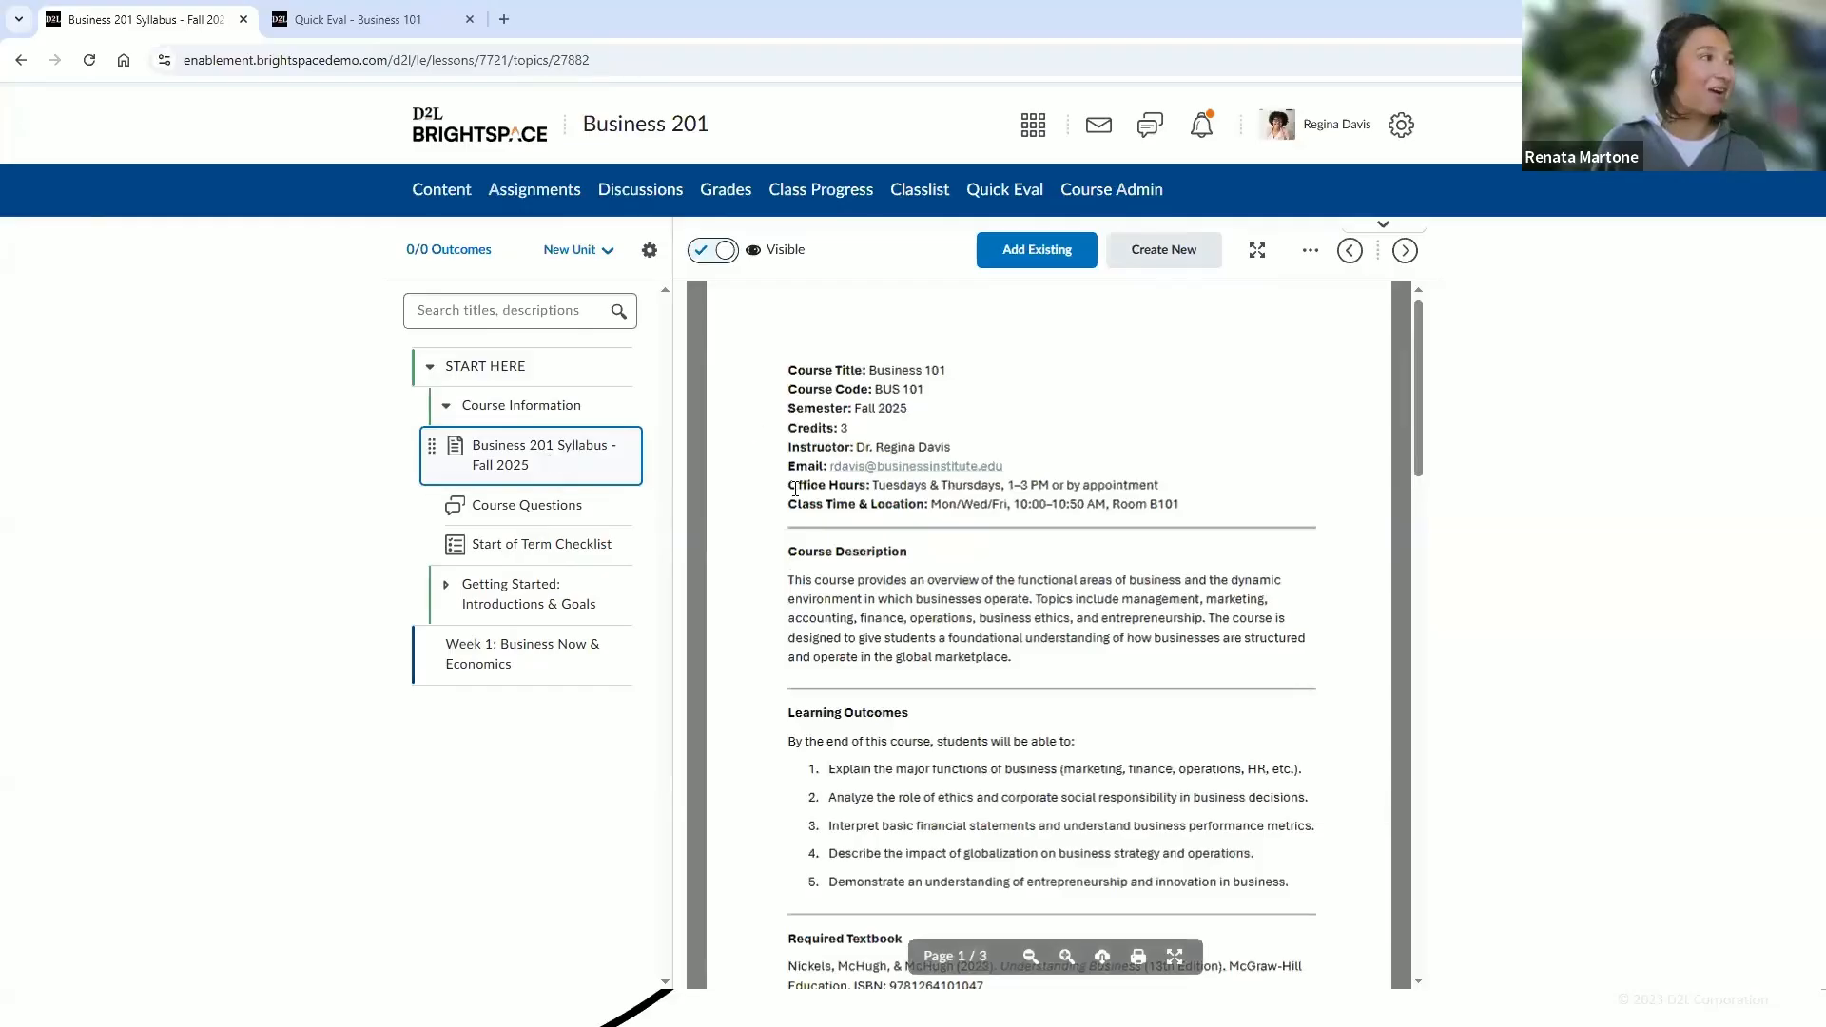
pyautogui.click(573, 509)
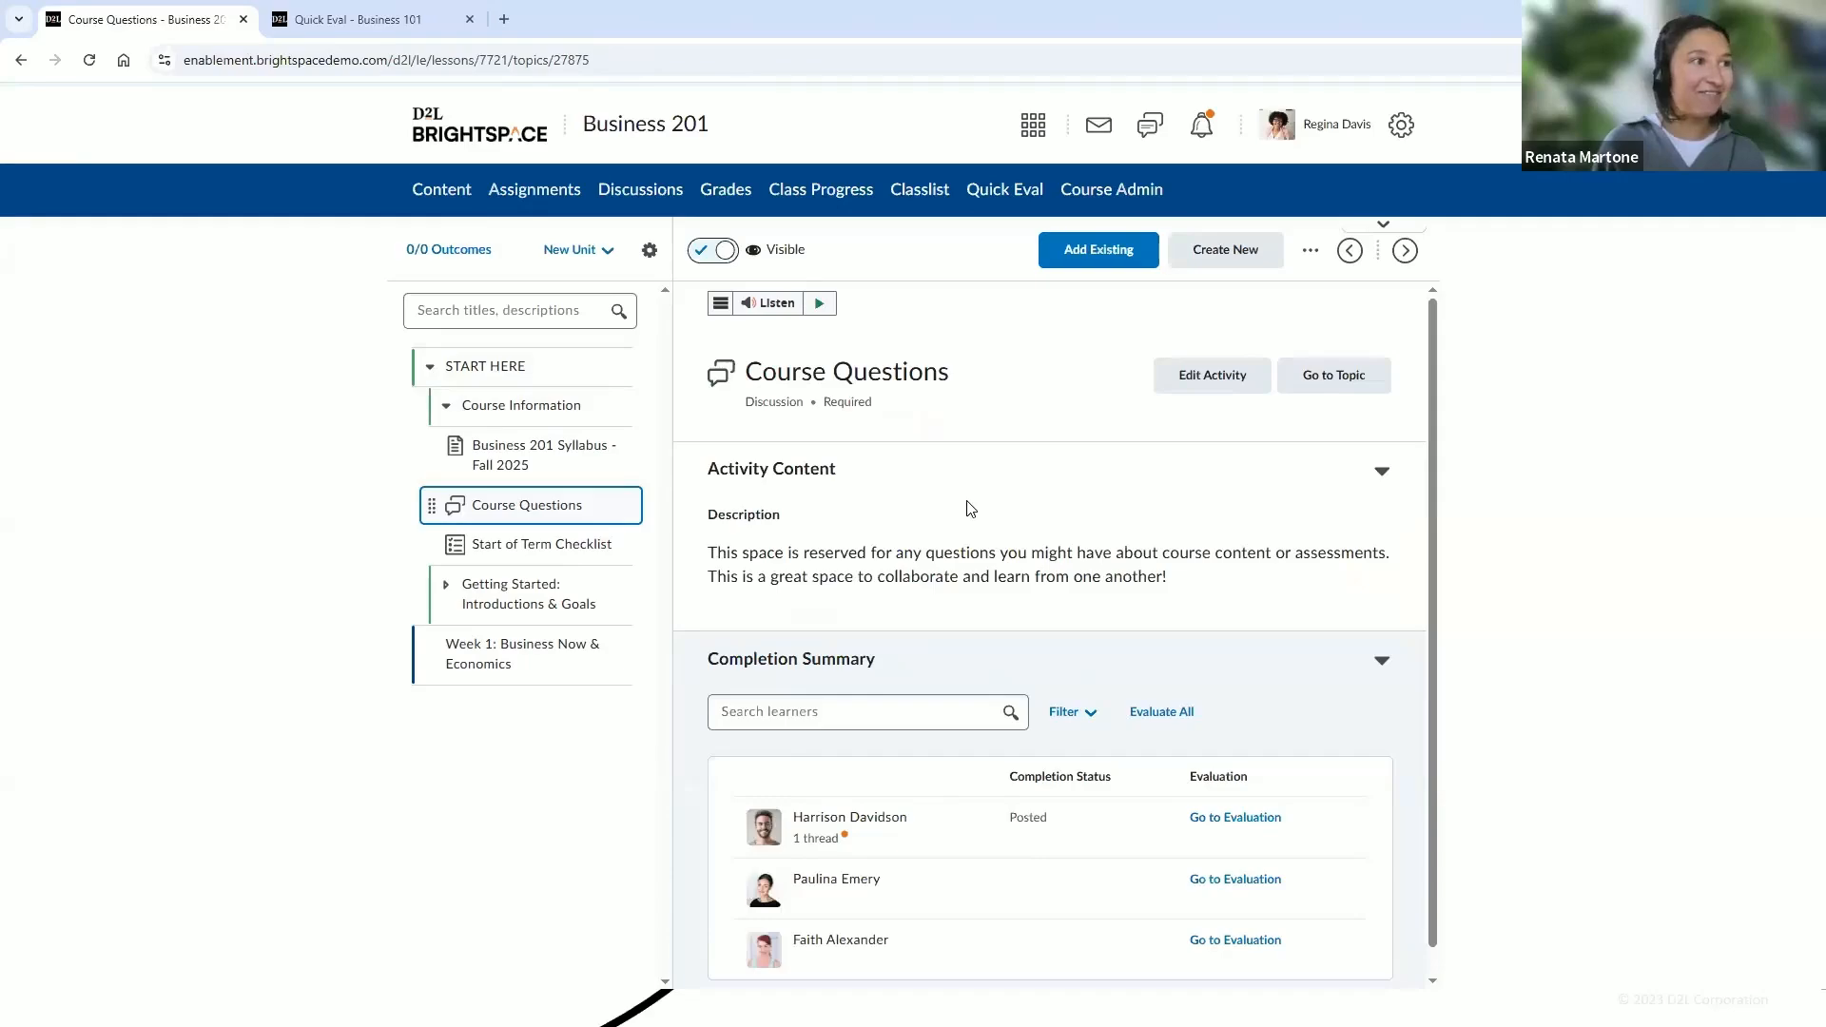
pyautogui.click(547, 561)
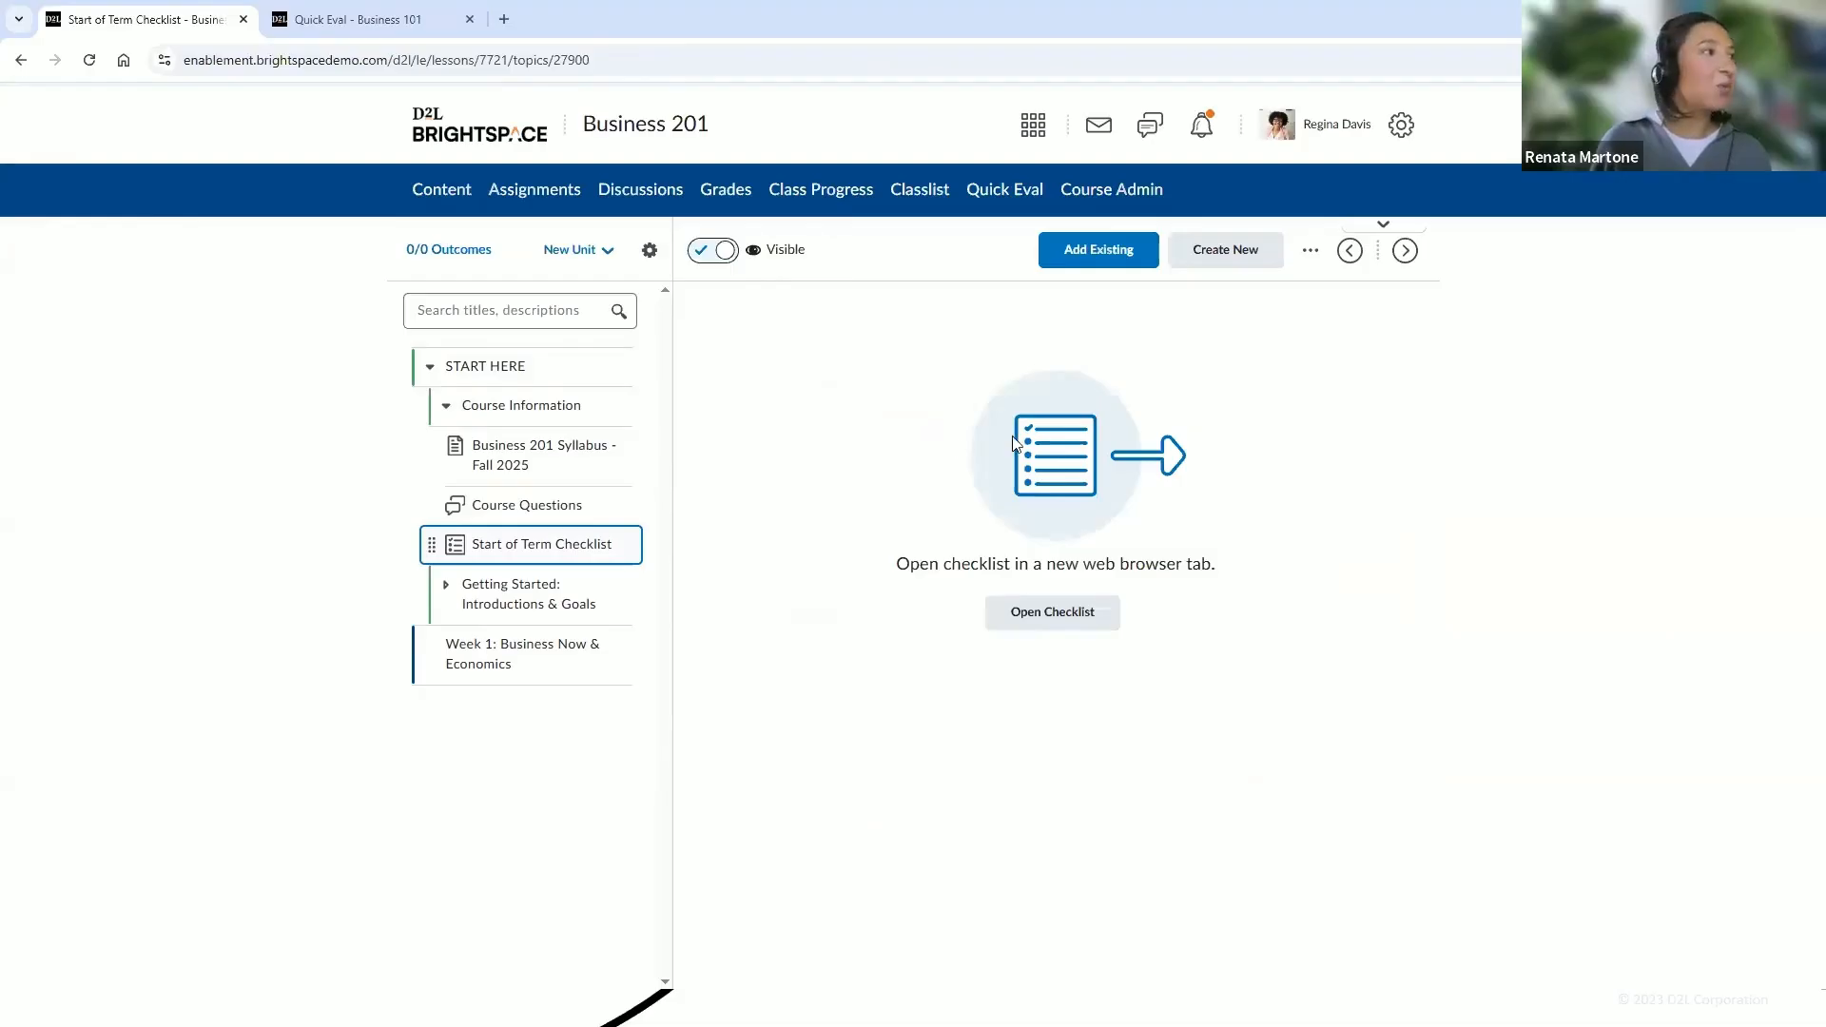
pyautogui.click(580, 511)
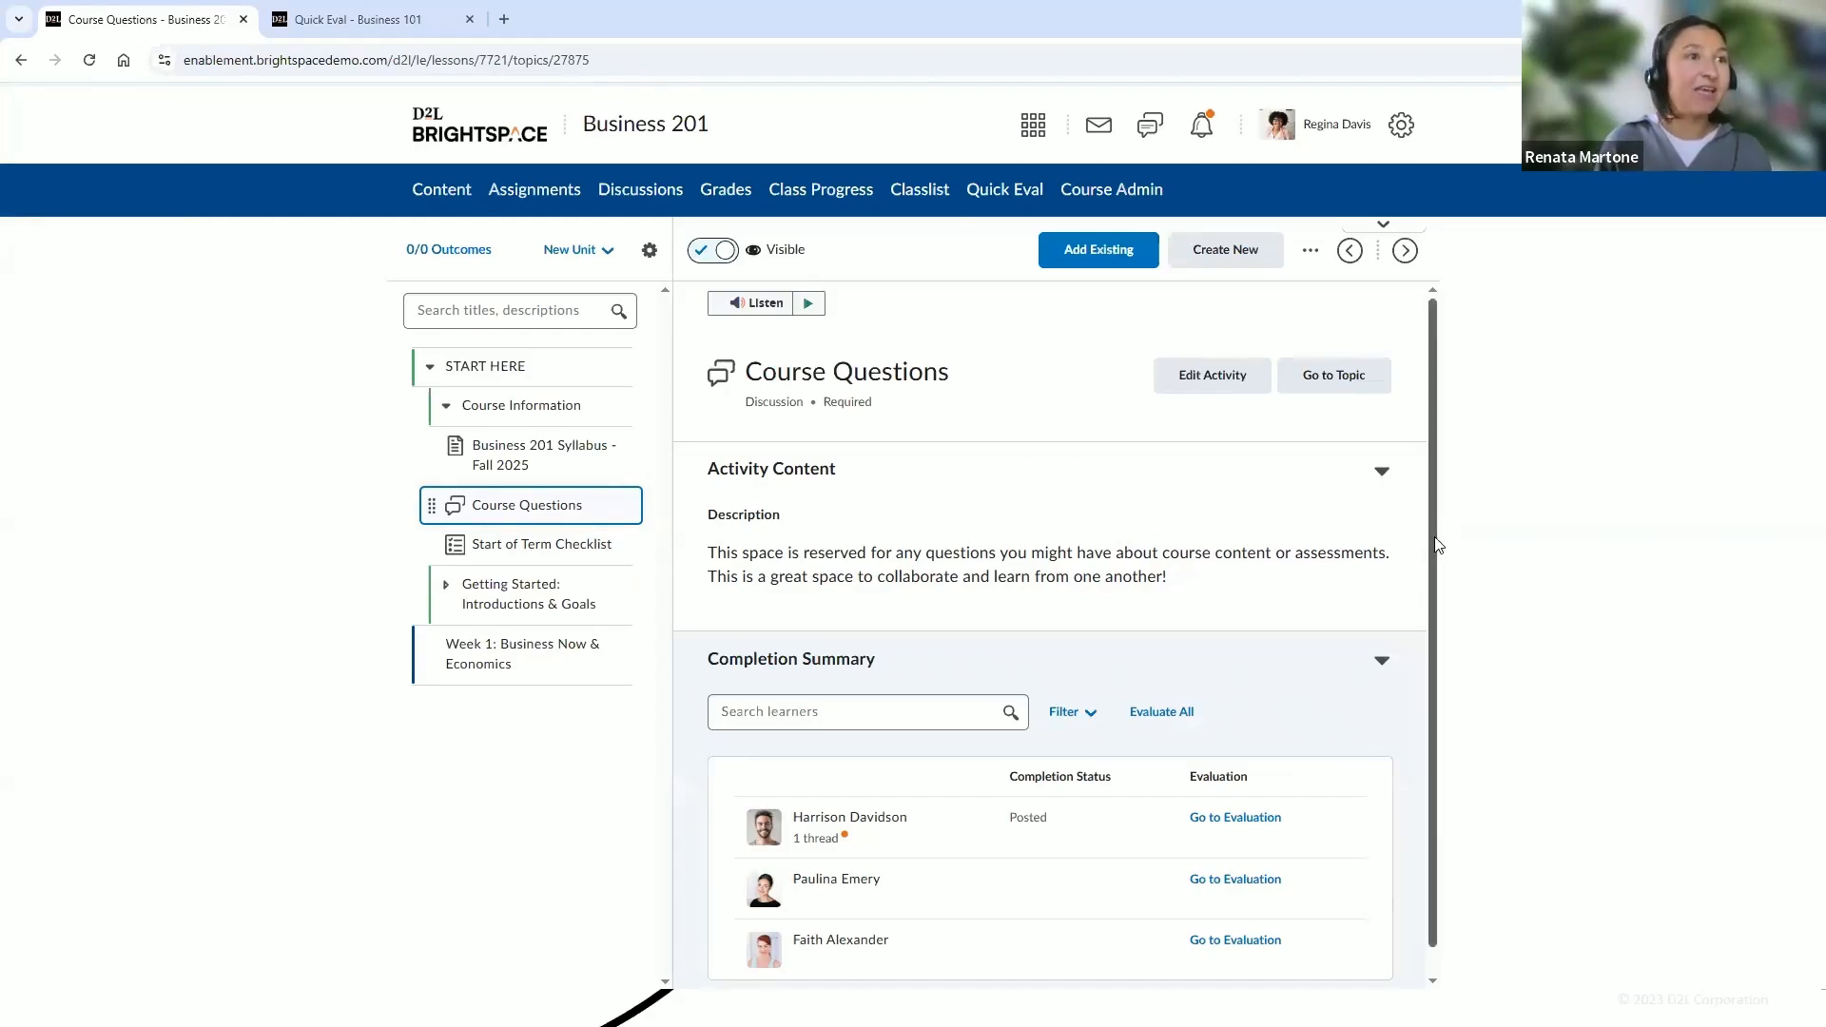
pyautogui.moveTo(1436, 552); pyautogui.dragTo(1429, 519)
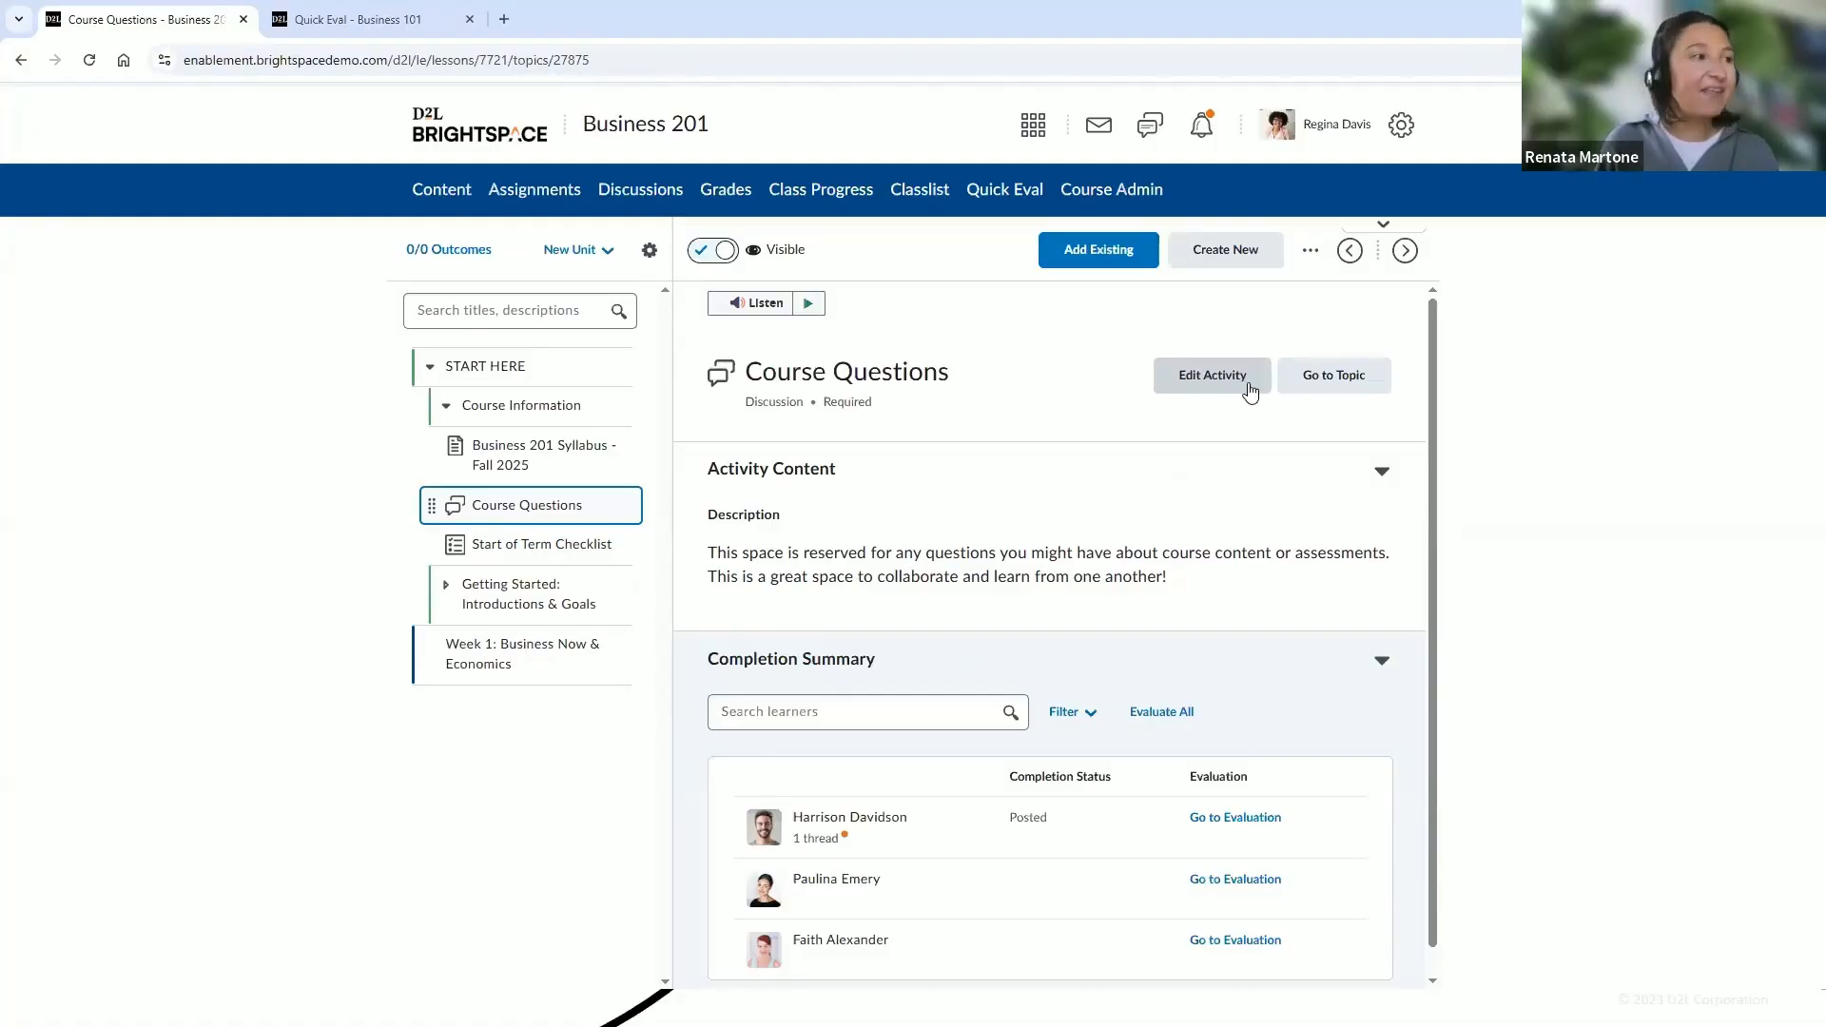
pyautogui.scroll(-1, 1429, 888)
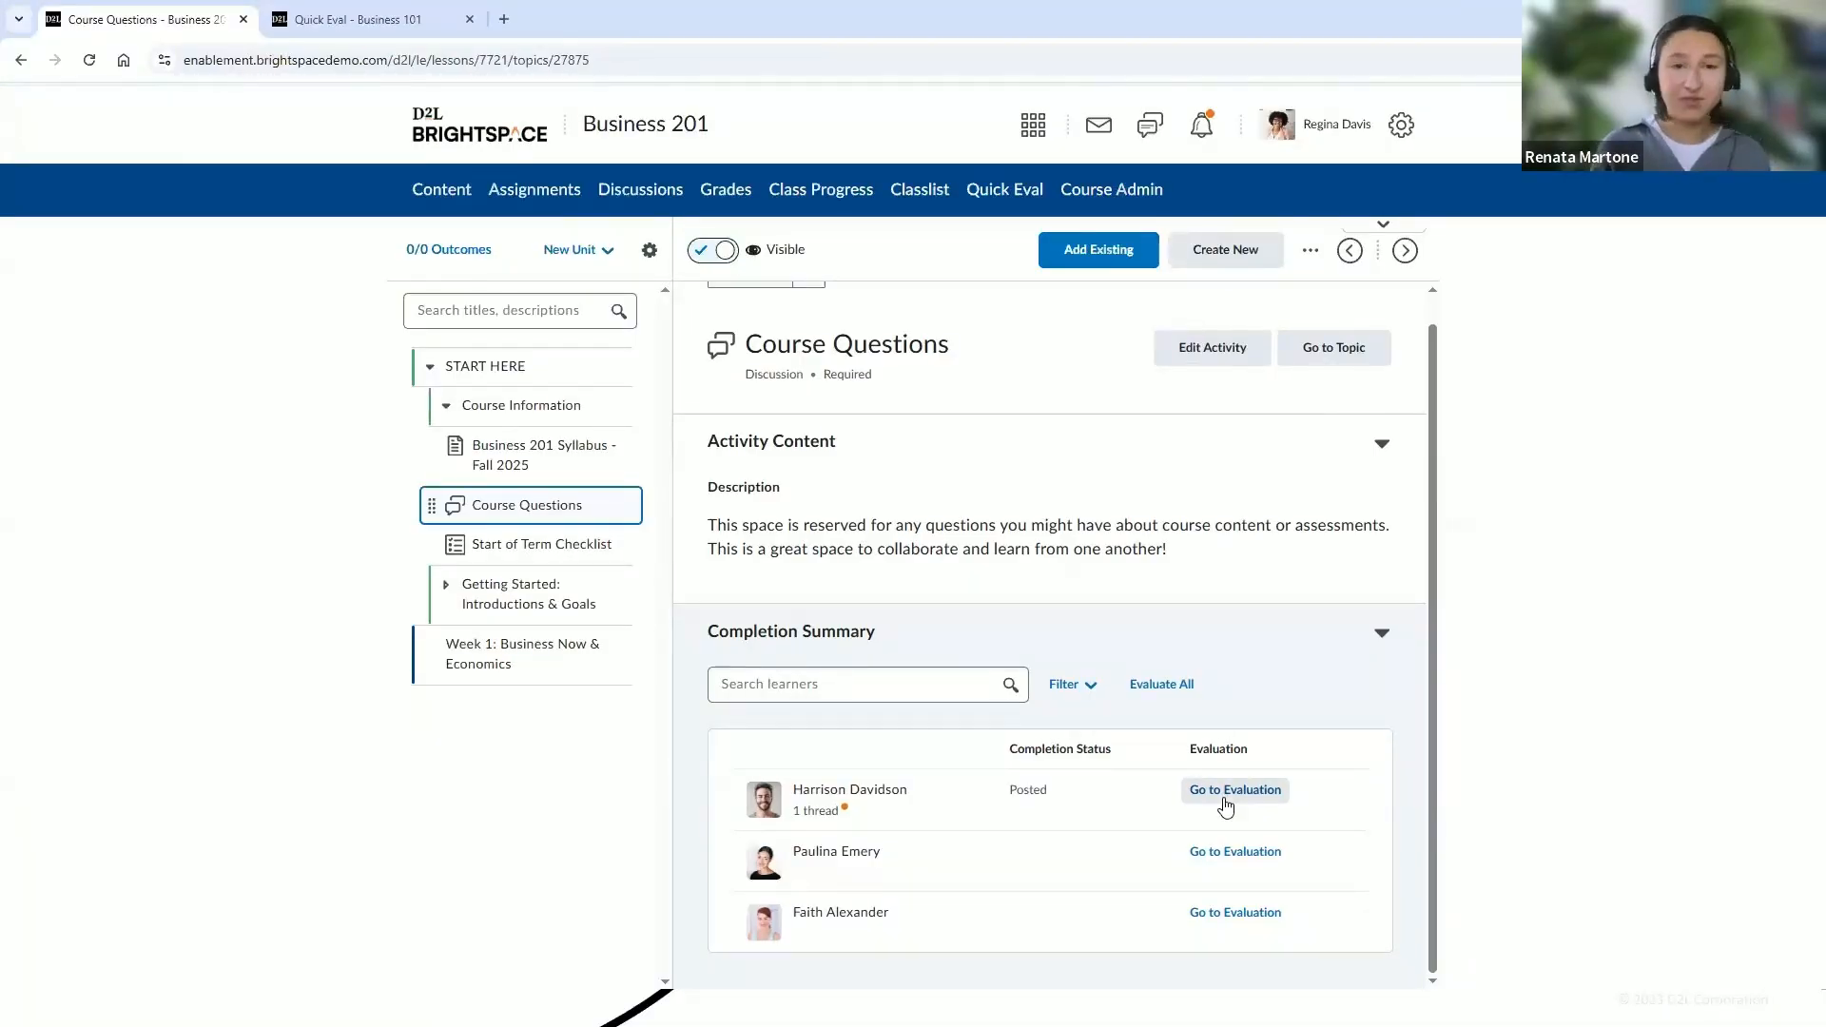
# Expand the Getting Started module and review the My Learning Goals for Business 201 assignment
pyautogui.click(446, 408)
pyautogui.click(446, 449)
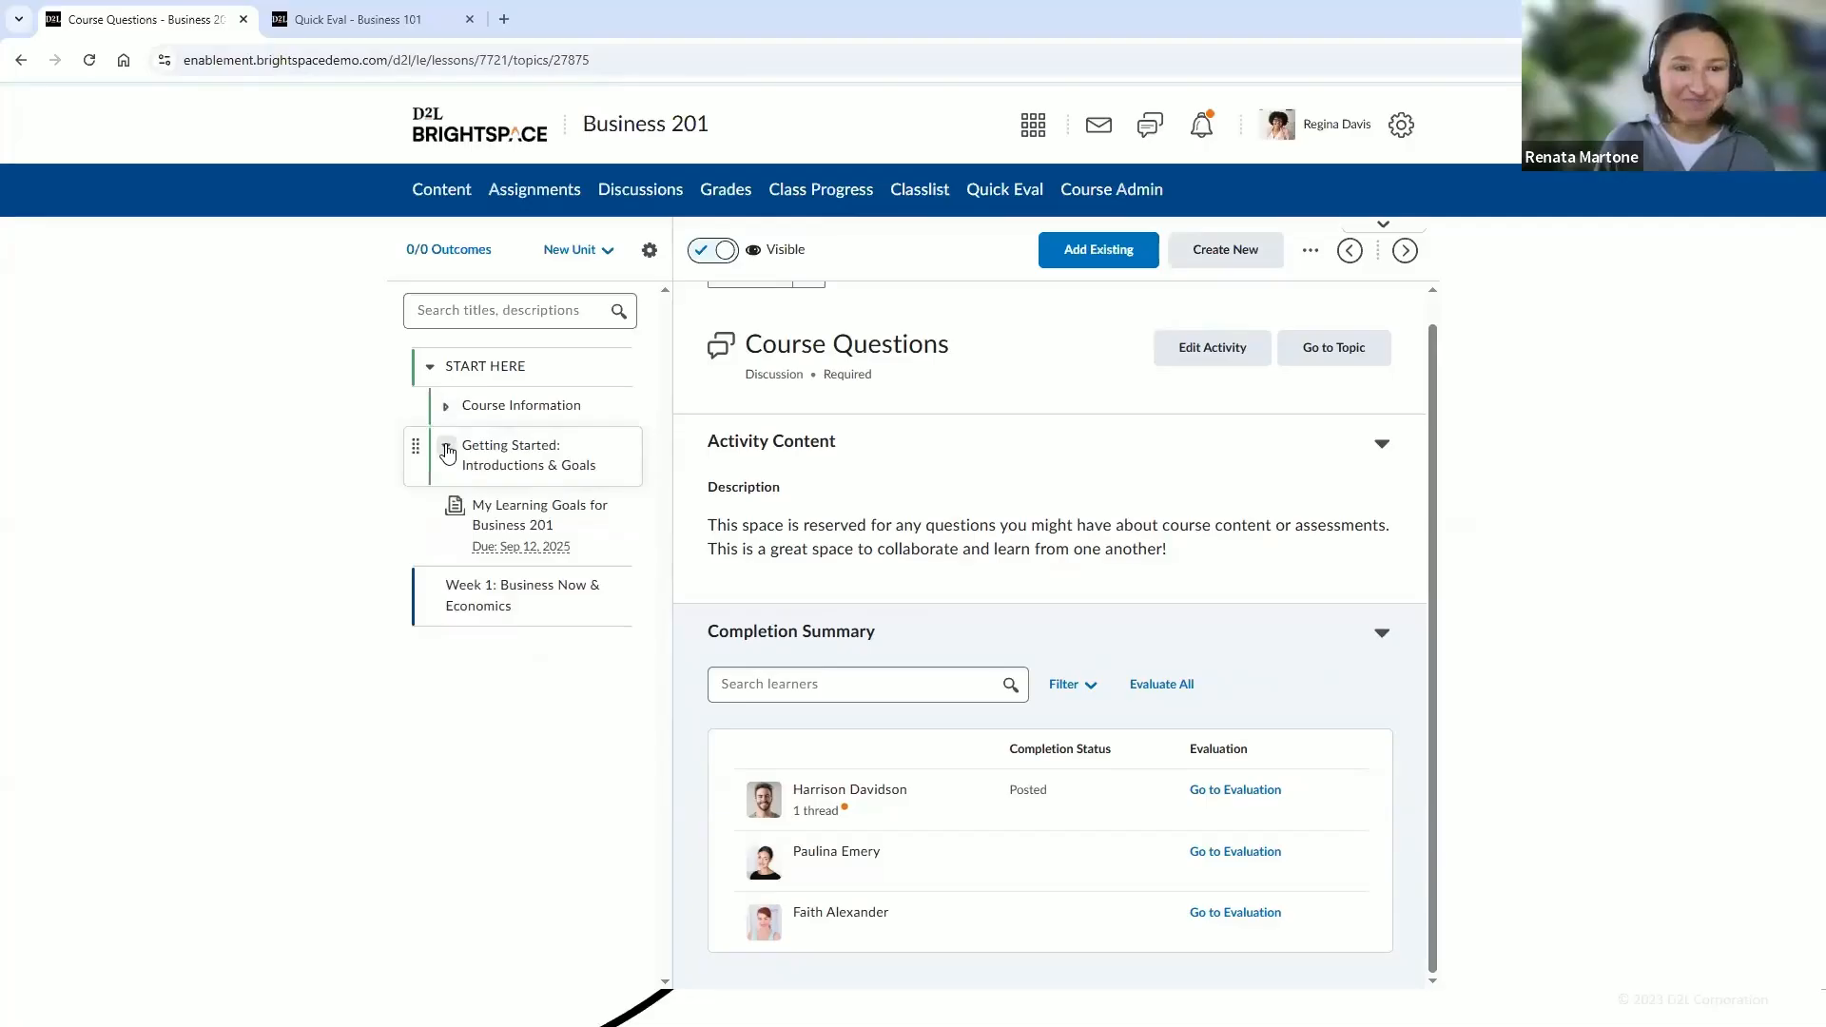
pyautogui.click(530, 530)
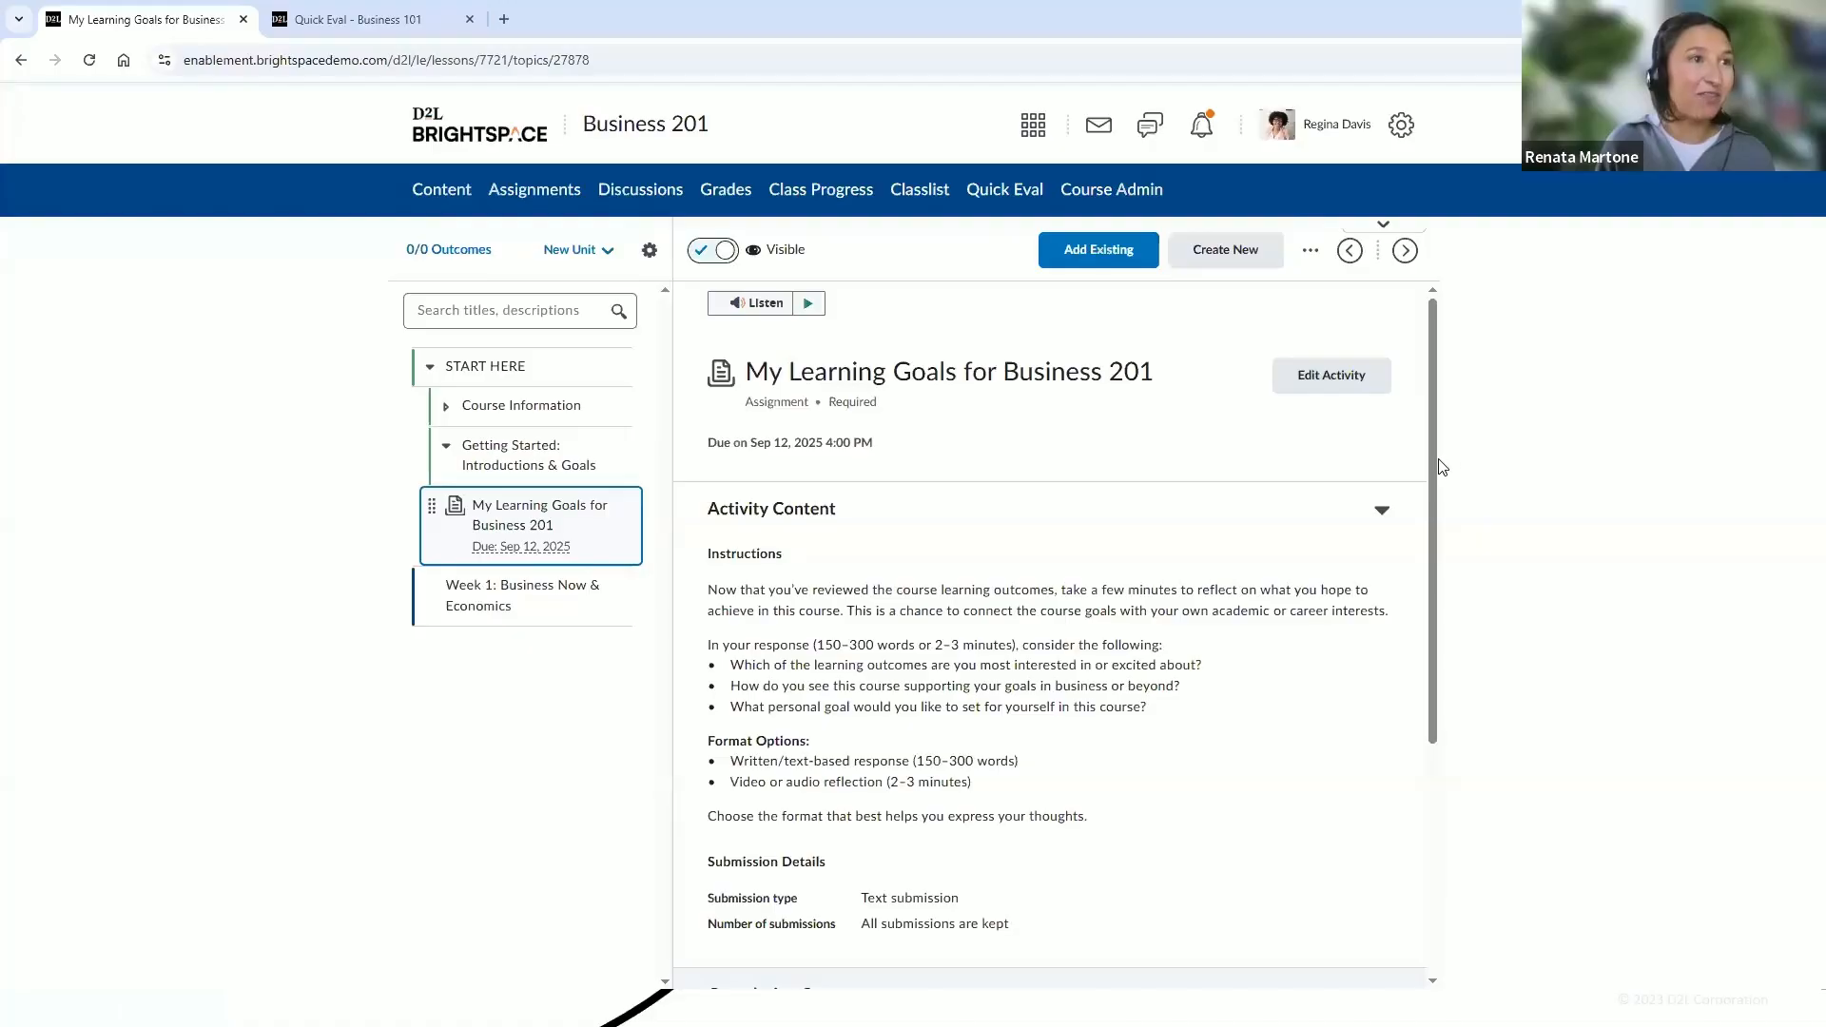
pyautogui.scroll(-1, 1439, 533)
pyautogui.scroll(-3, 1432, 571)
pyautogui.scroll(5, 1417, 476)
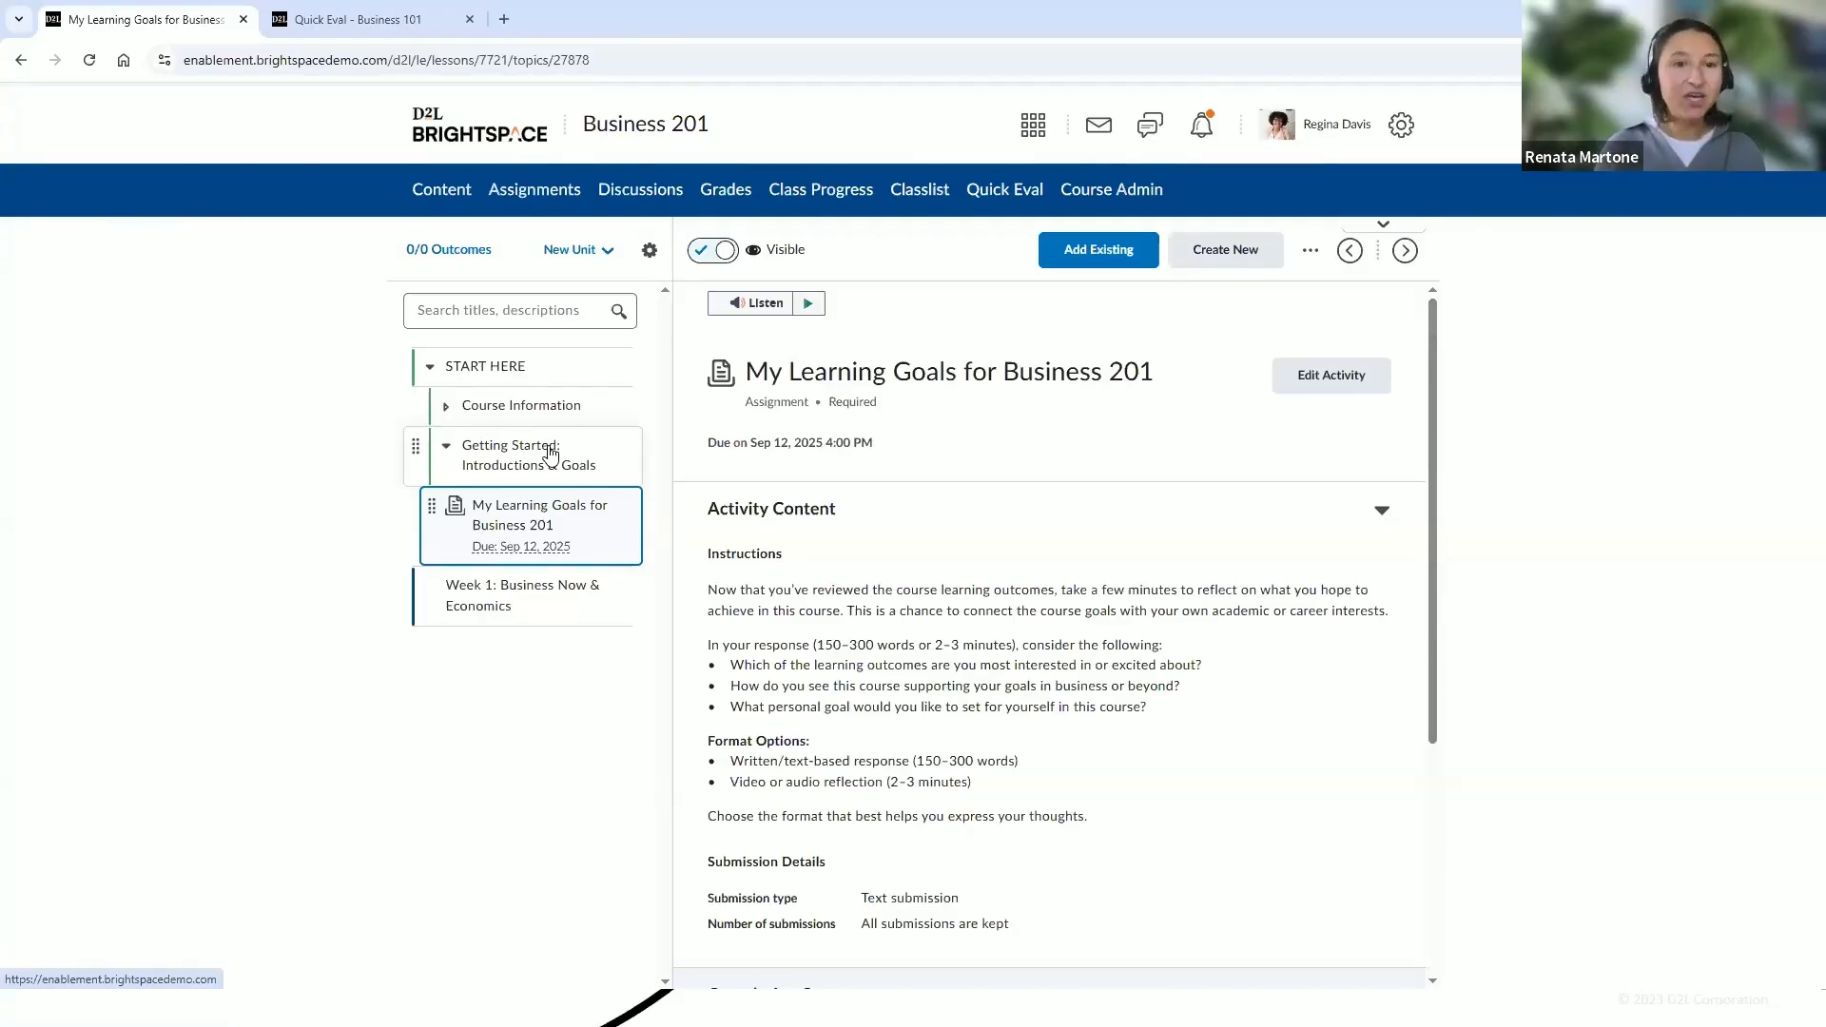
# Add the existing Getting to Know You! discussion from Course Community to the Getting Started: Introductions & Goals module
pyautogui.click(551, 453)
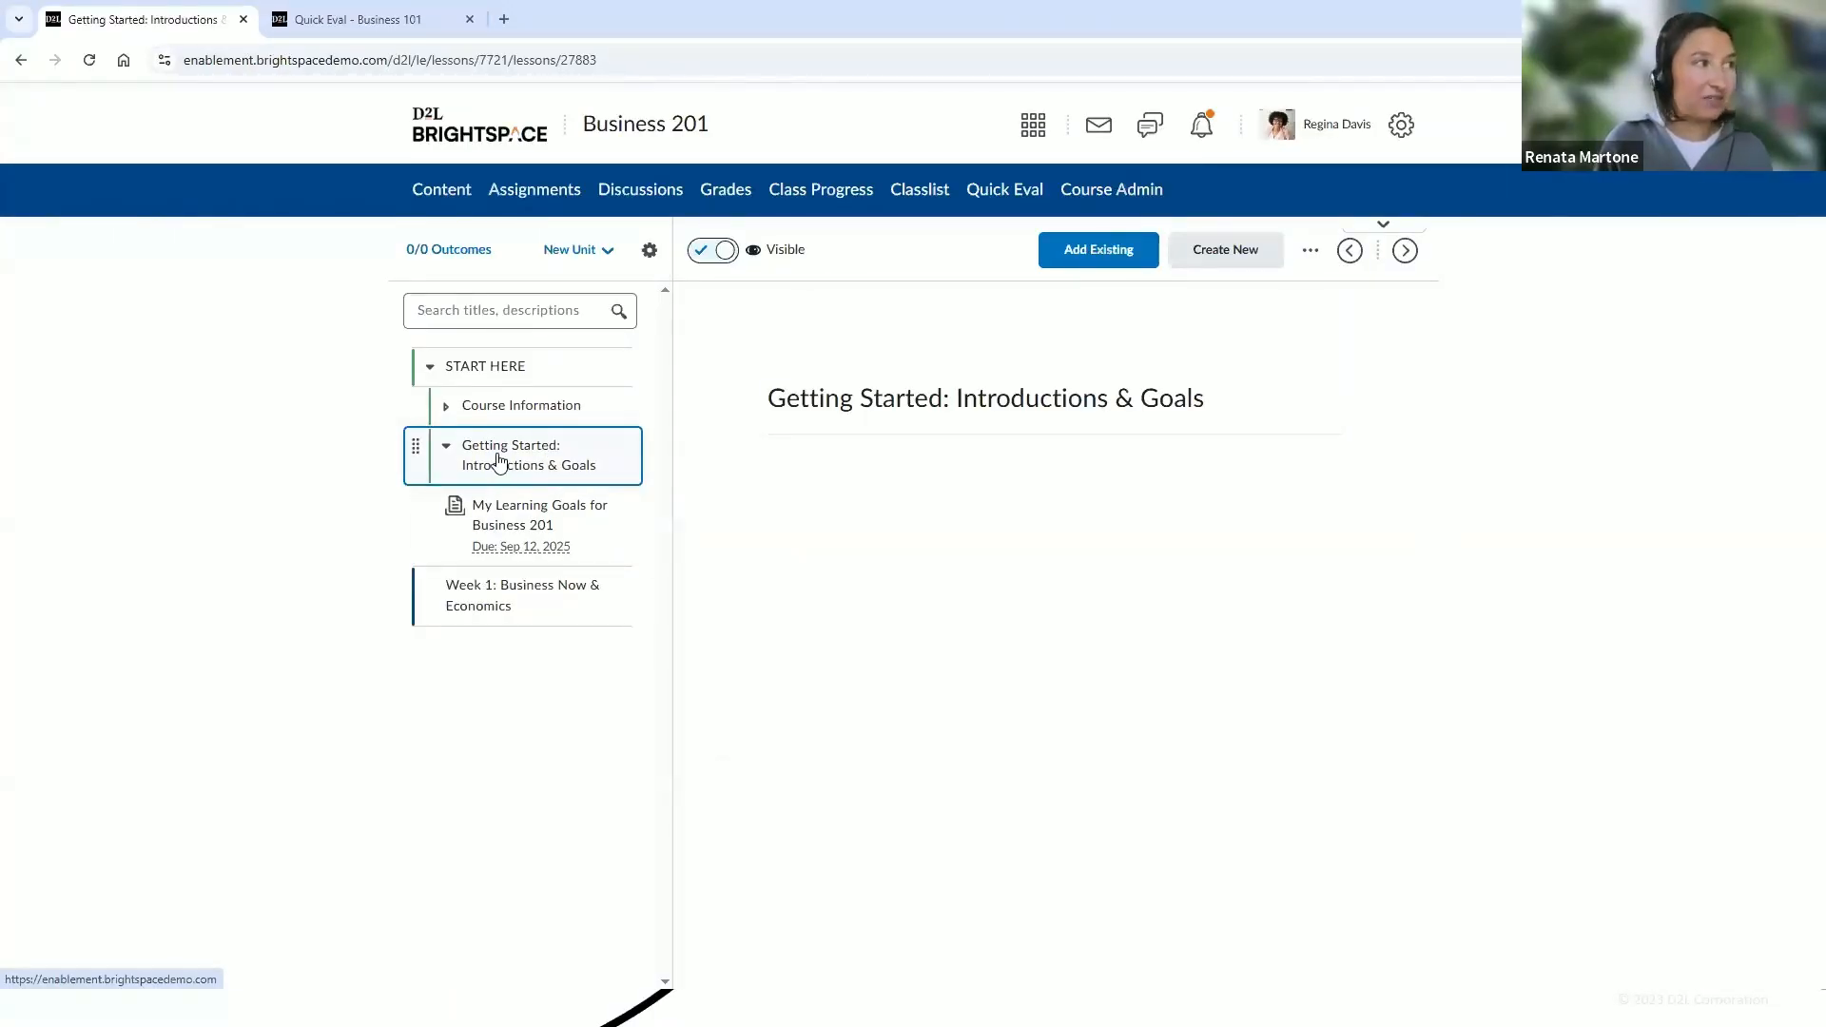
pyautogui.click(1076, 266)
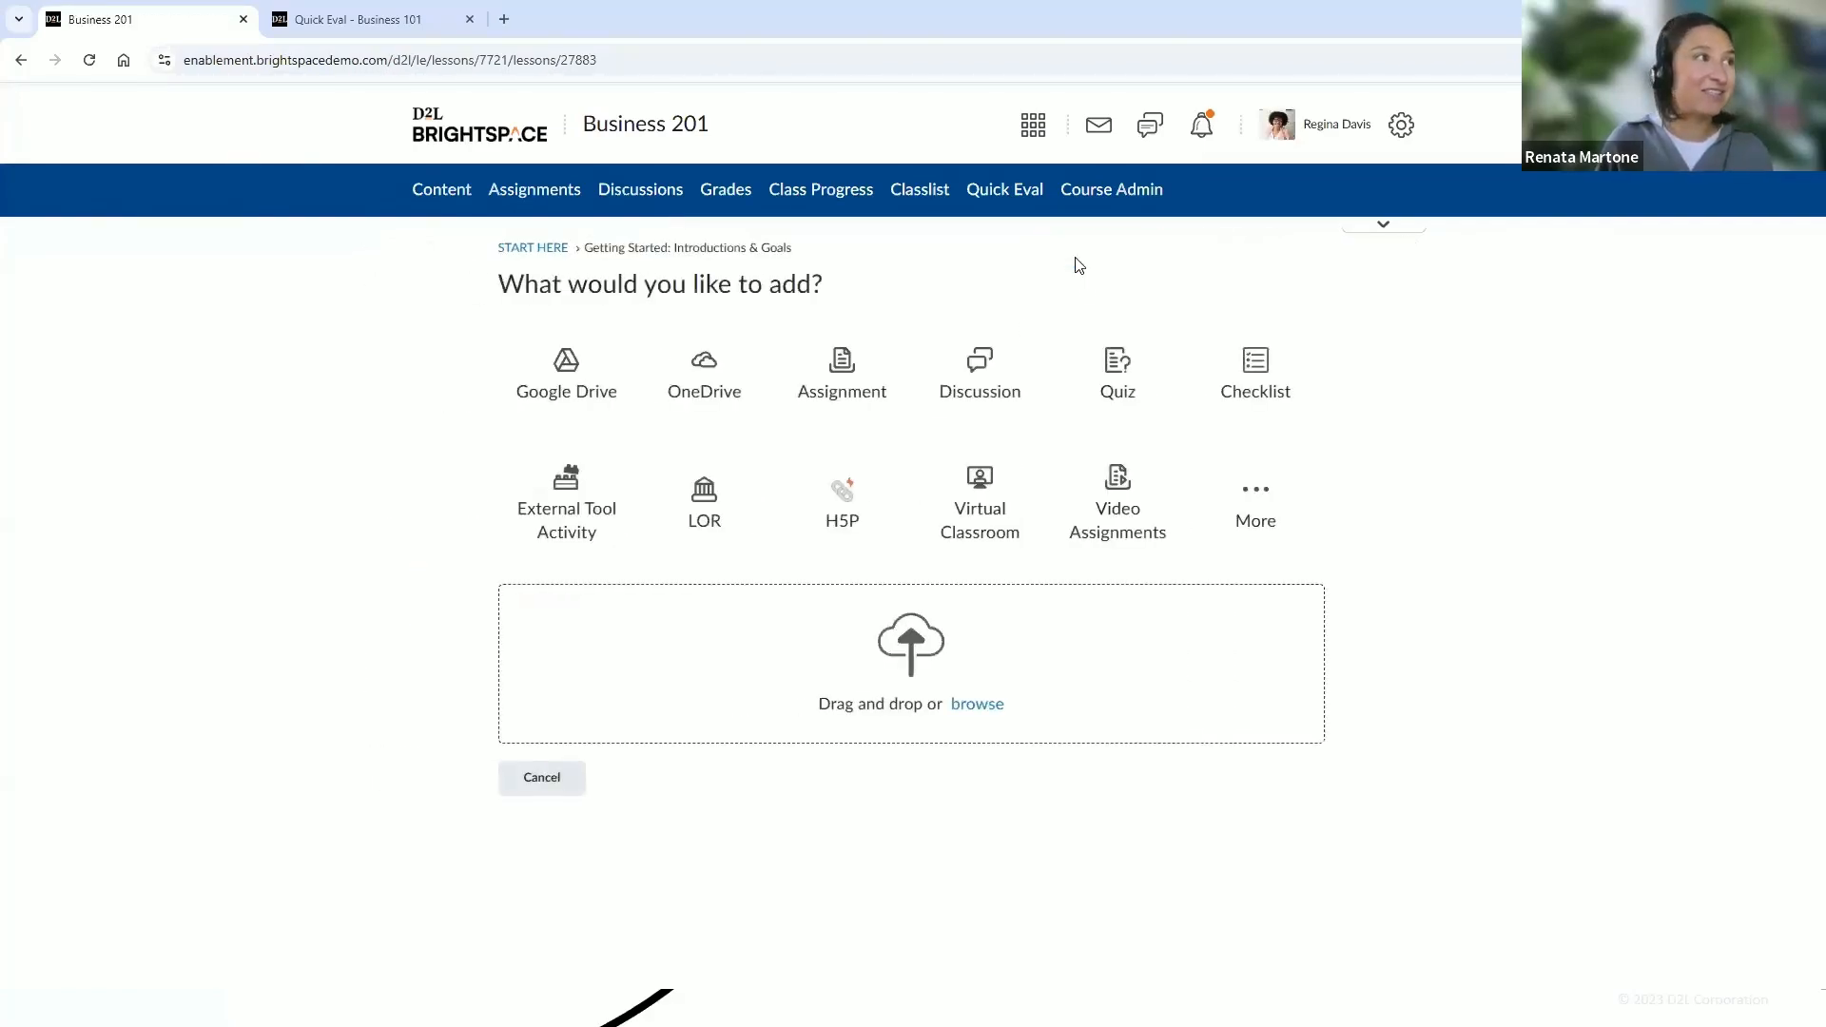
pyautogui.click(1005, 401)
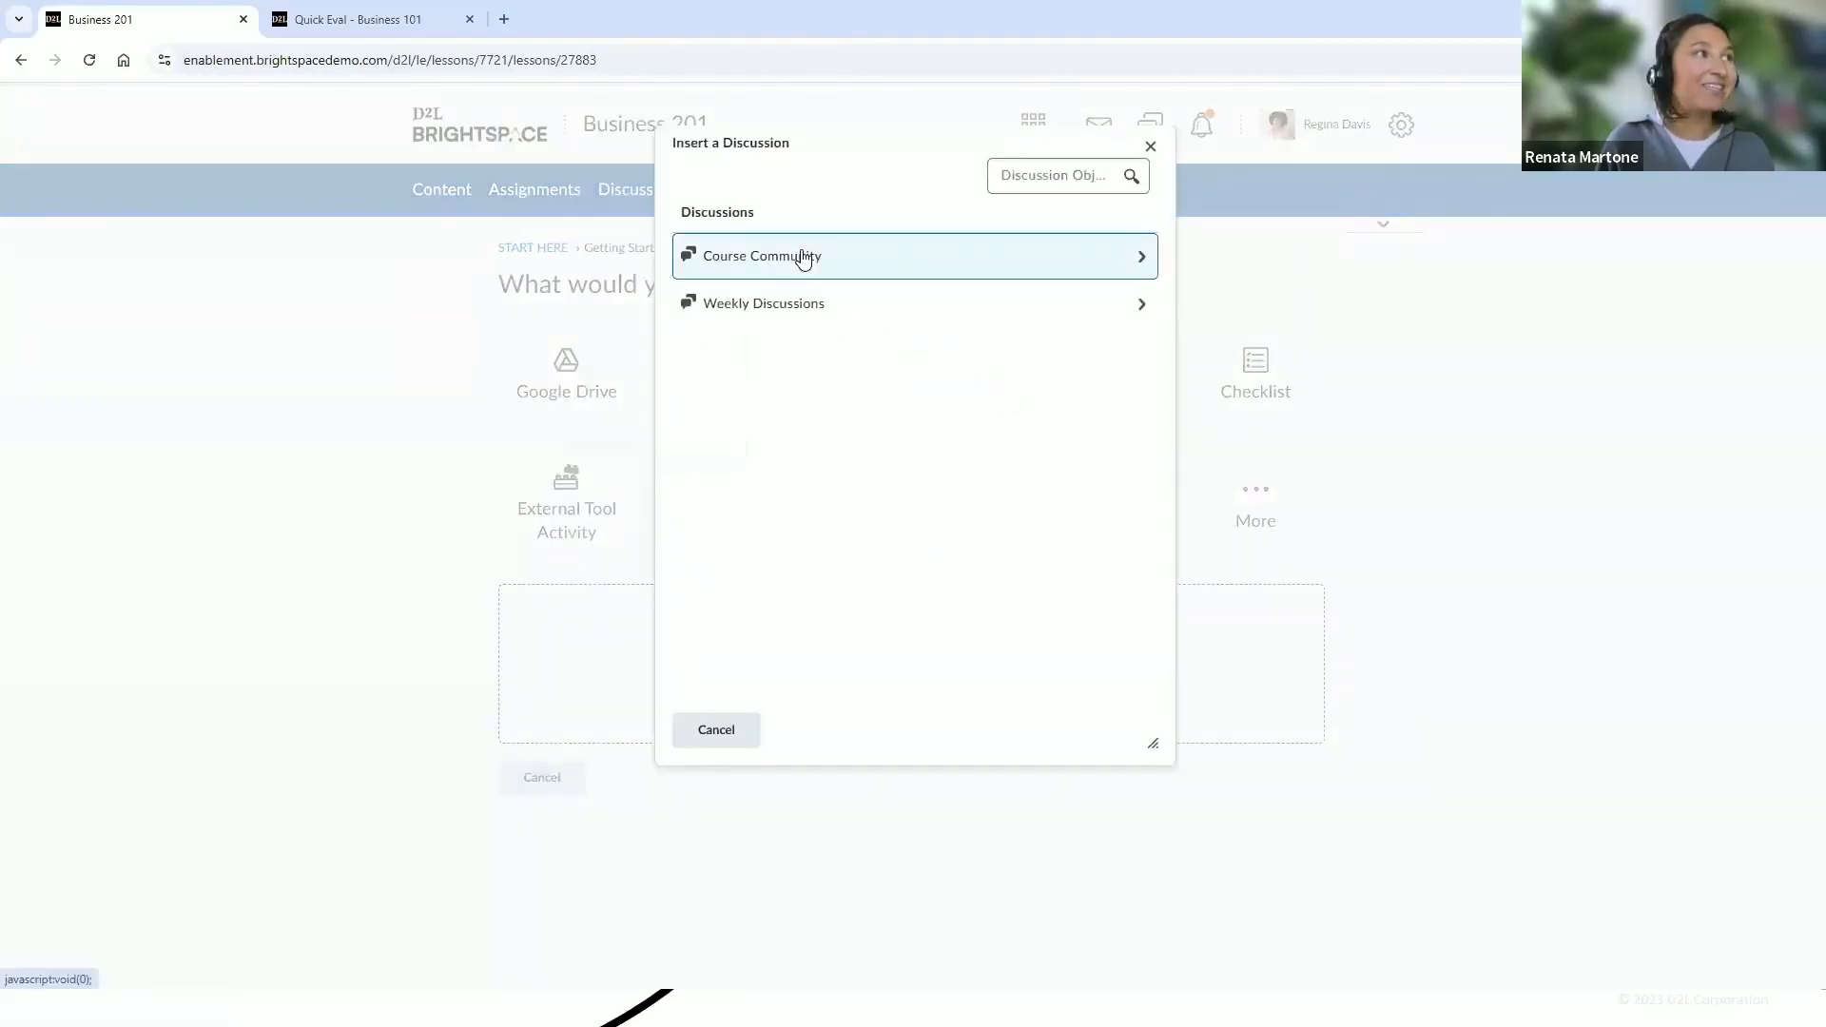
pyautogui.click(802, 257)
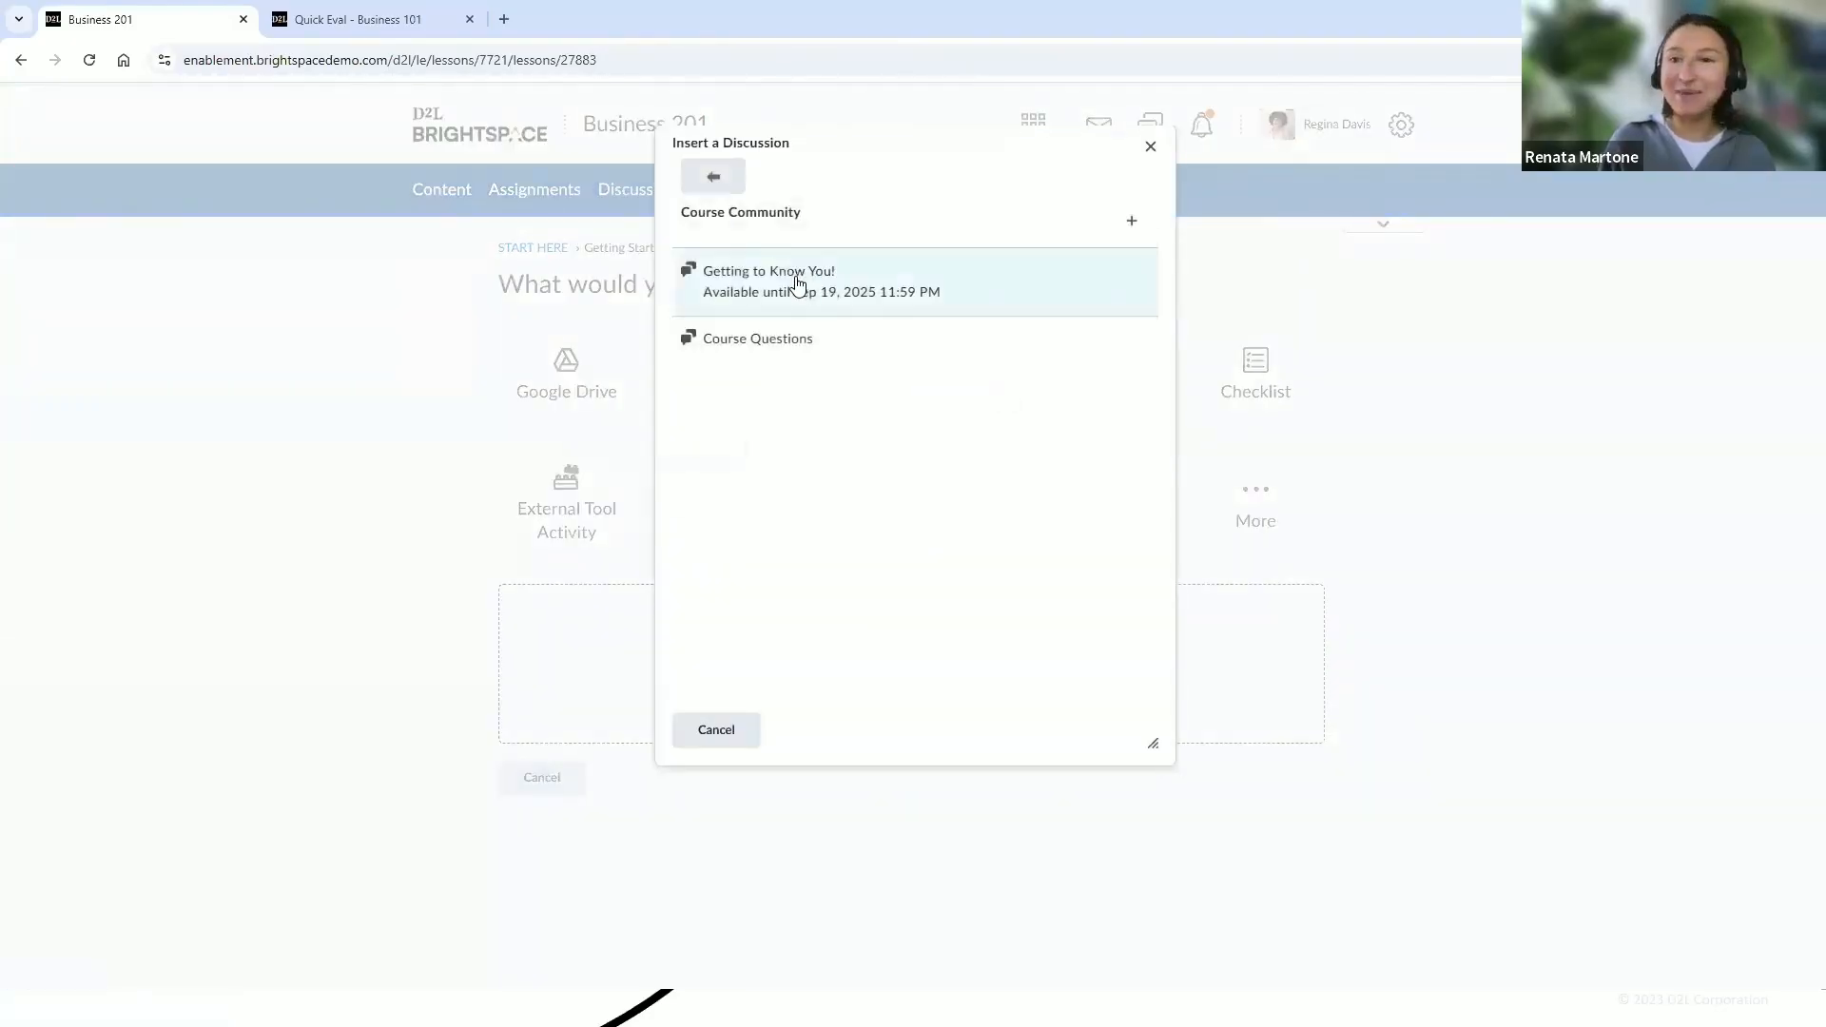
pyautogui.click(797, 283)
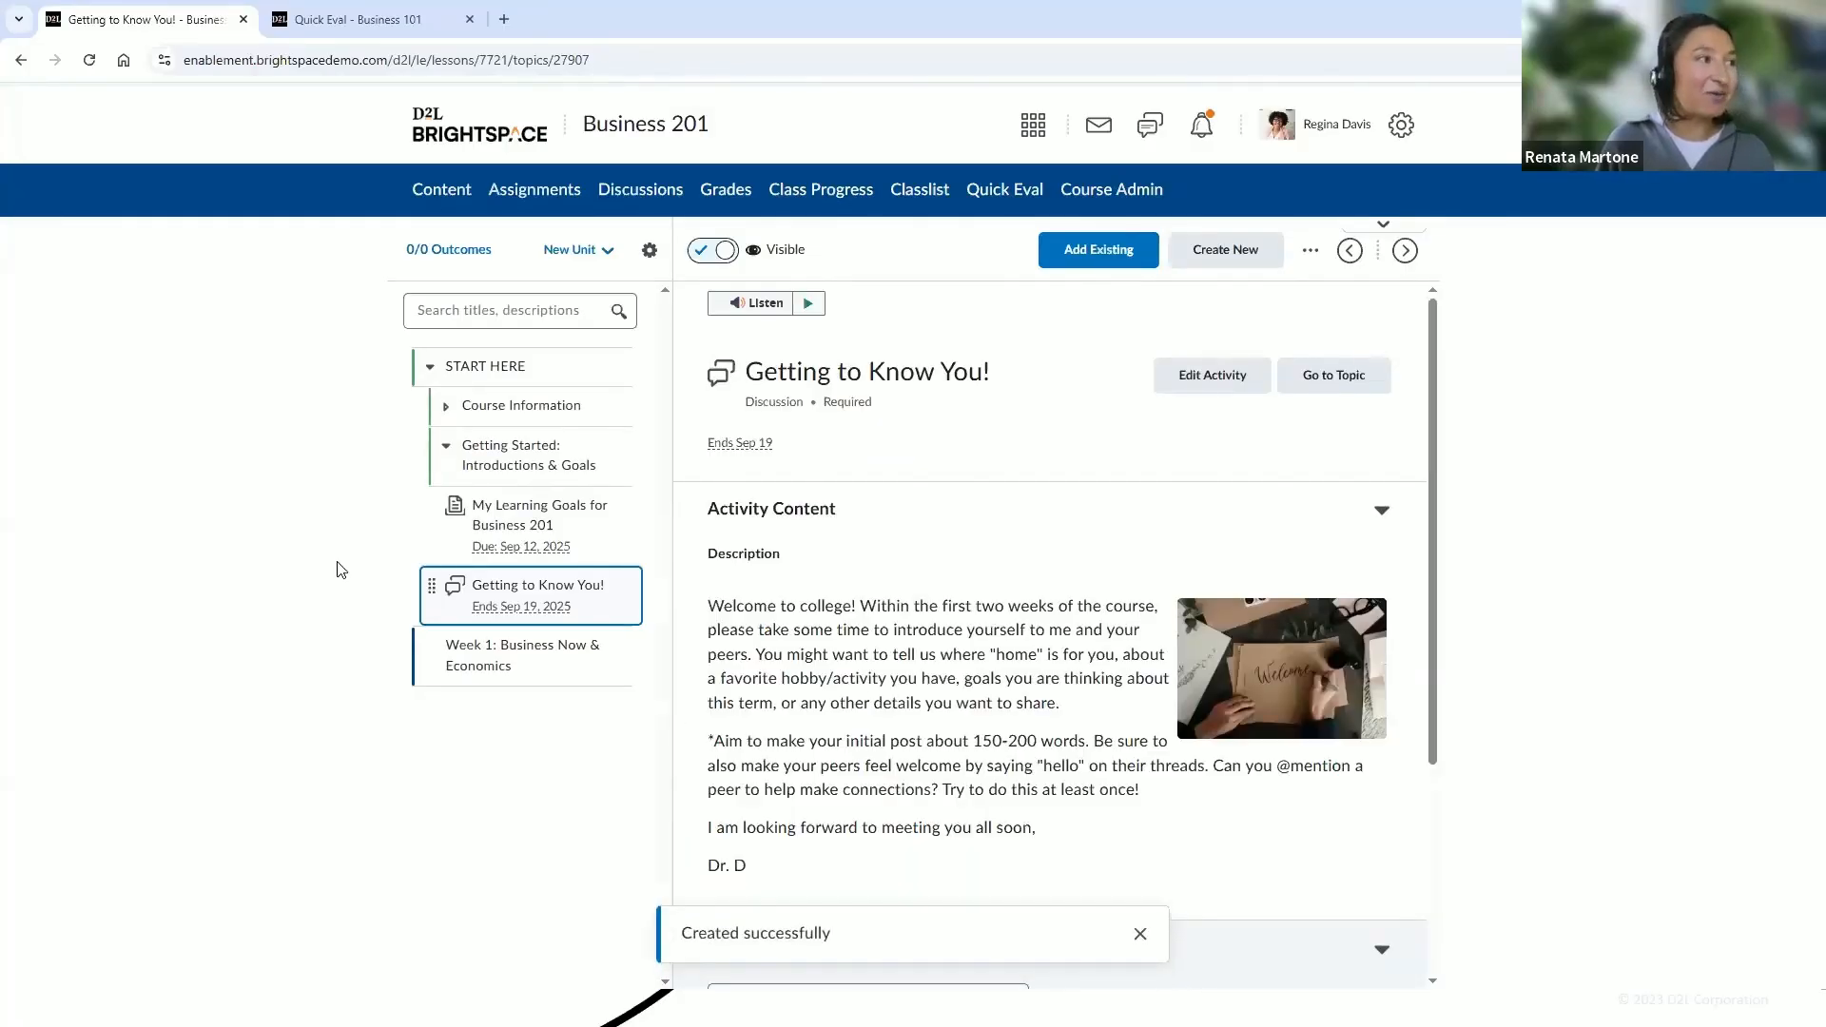
# Move the Getting to Know You! discussion above the My Learning Goals for Business 201 assignment
pyautogui.moveTo(423, 587); pyautogui.dragTo(430, 523)
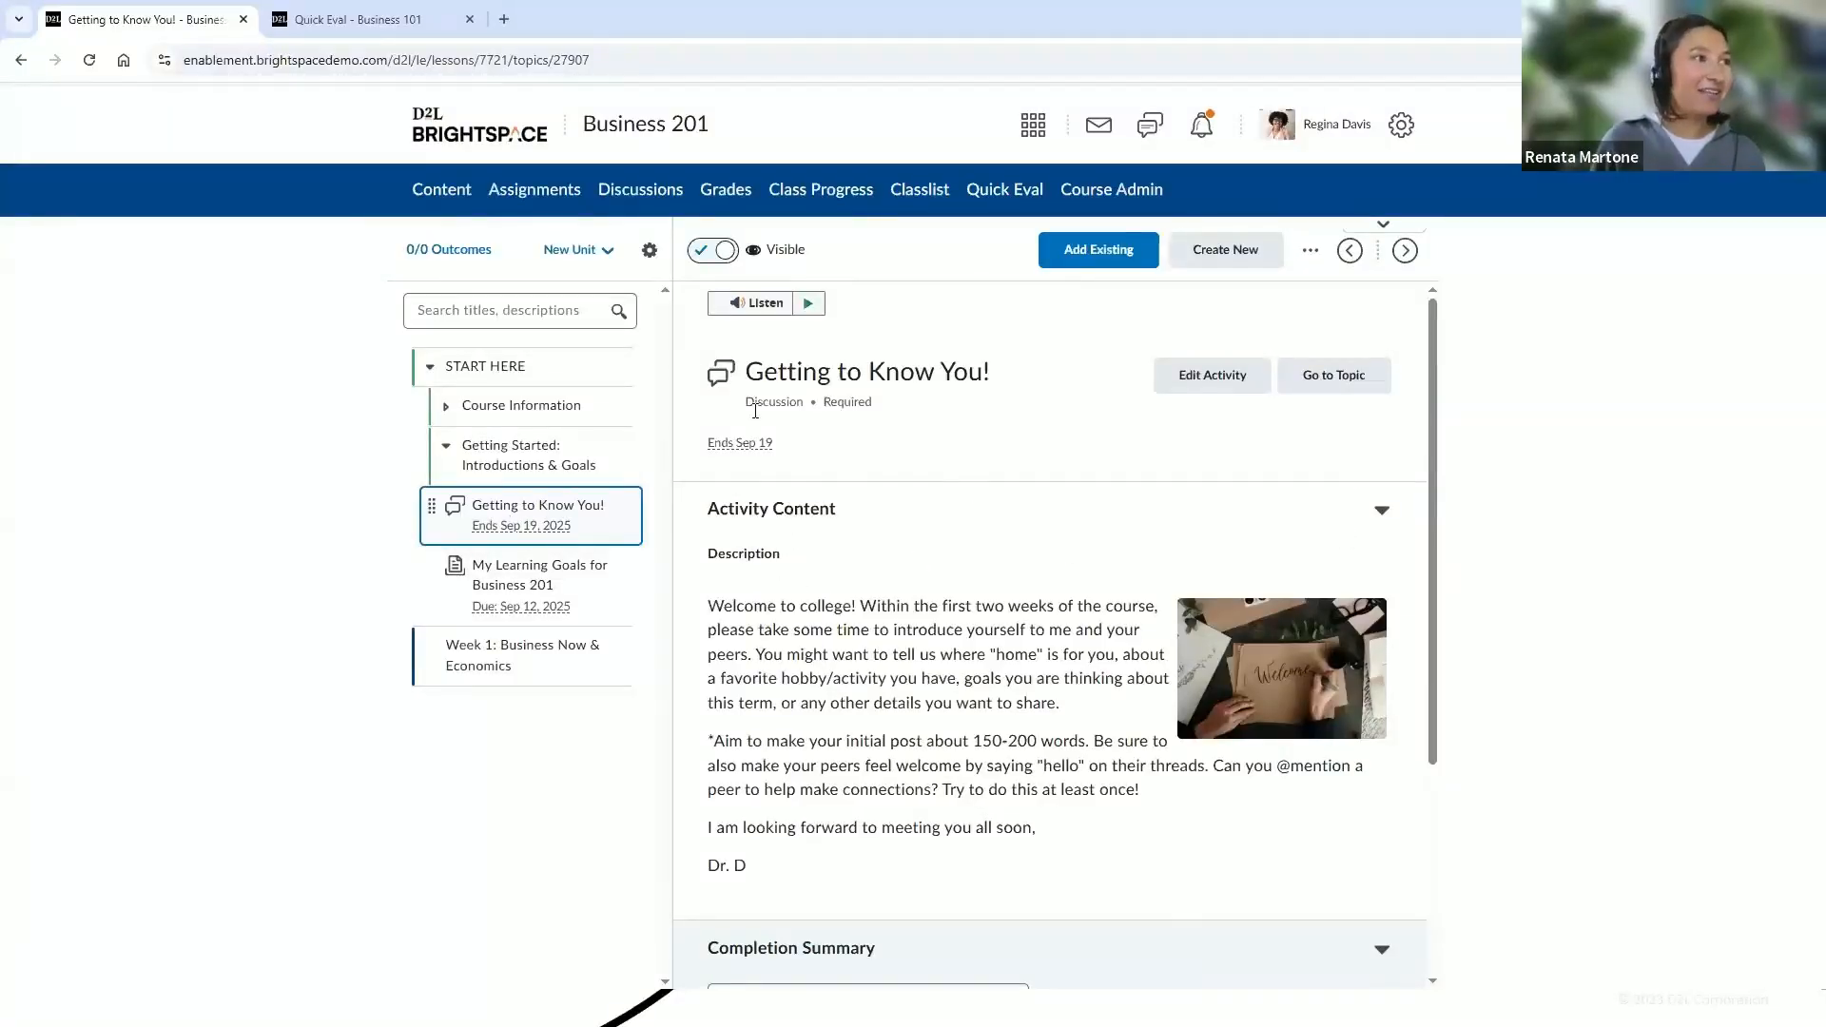
pyautogui.moveTo(1432, 550); pyautogui.dragTo(1427, 809)
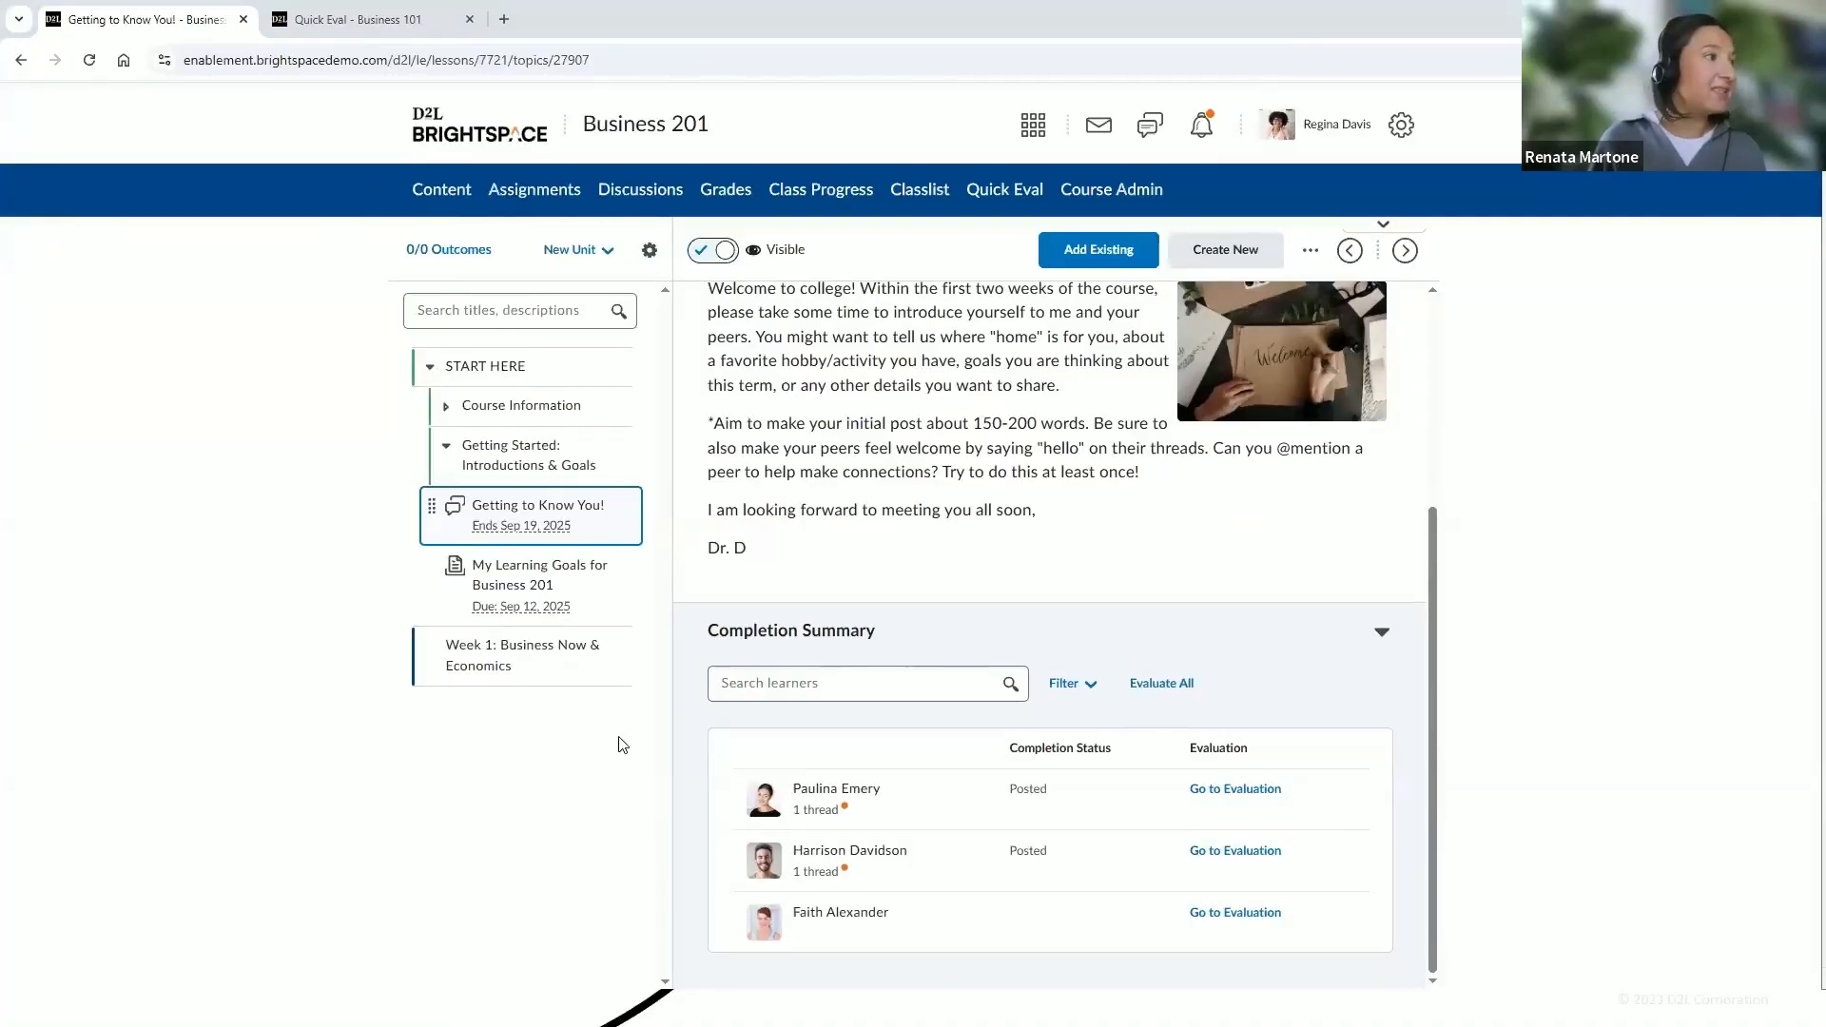
# Upload the Economics -The Framework for Business file into the Week 1: Business Now & Economics module and make it visible
pyautogui.click(433, 374)
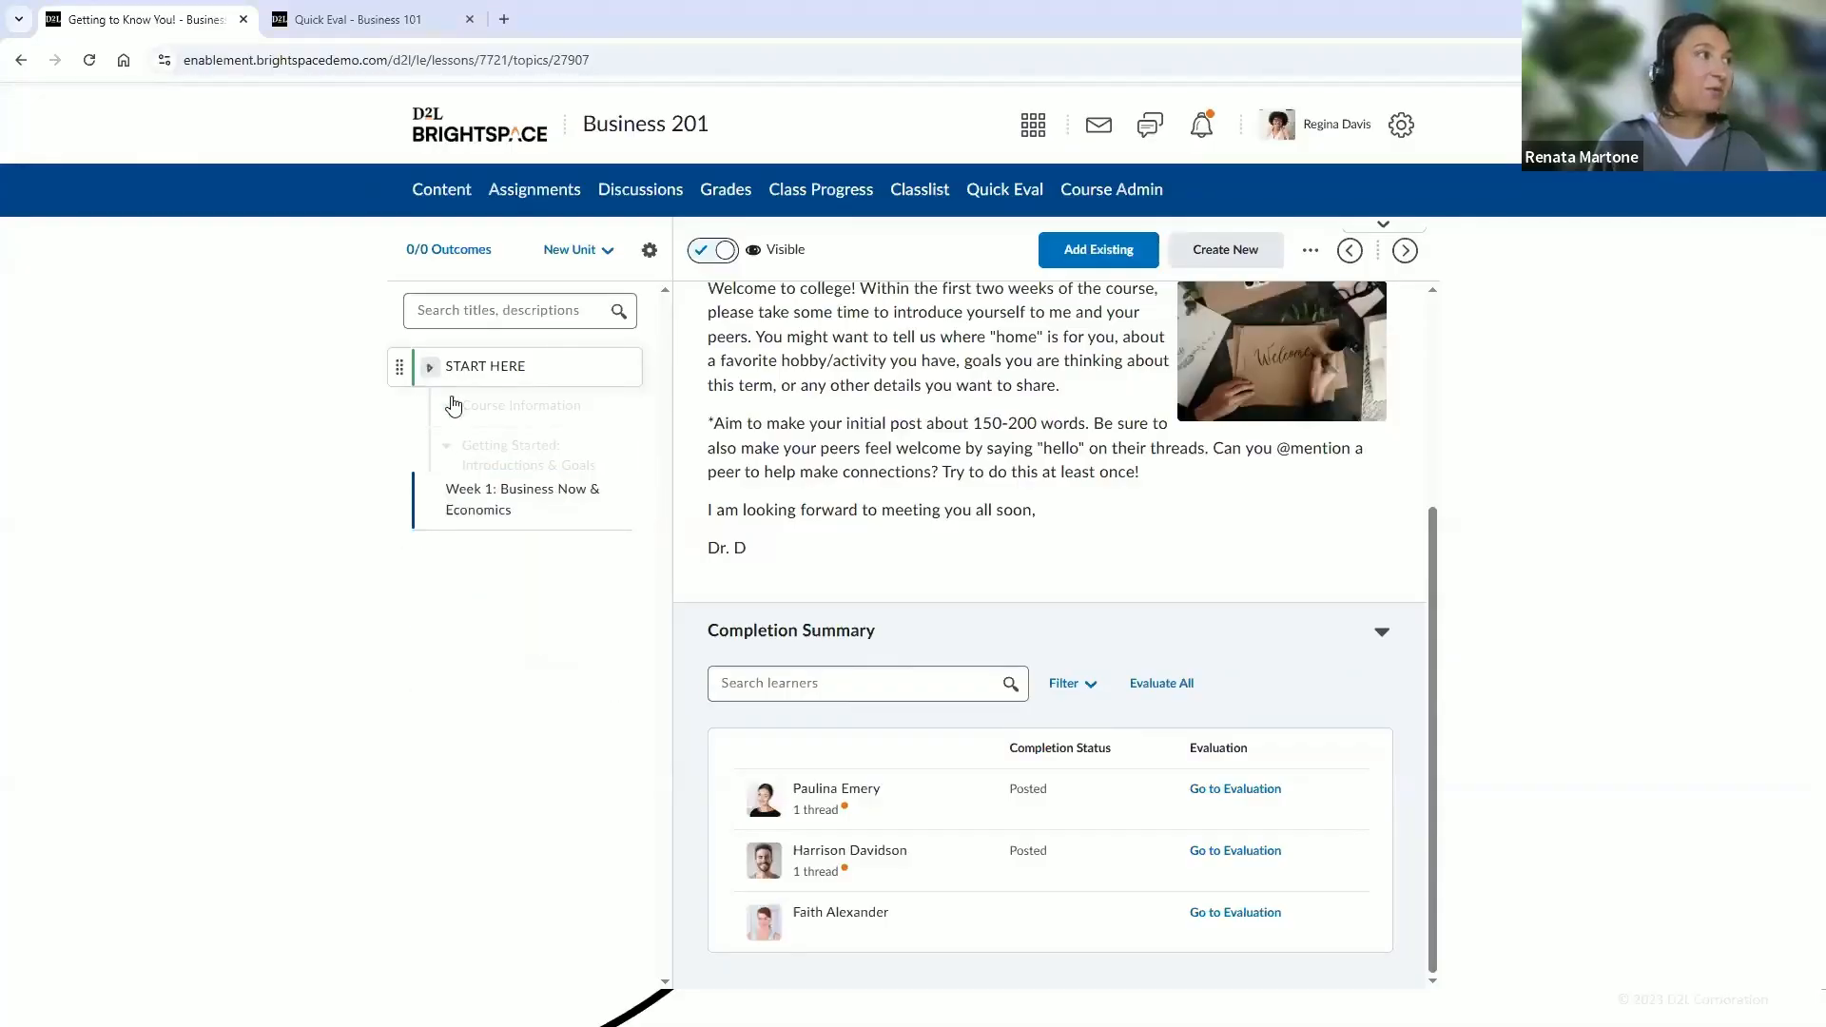
pyautogui.click(464, 418)
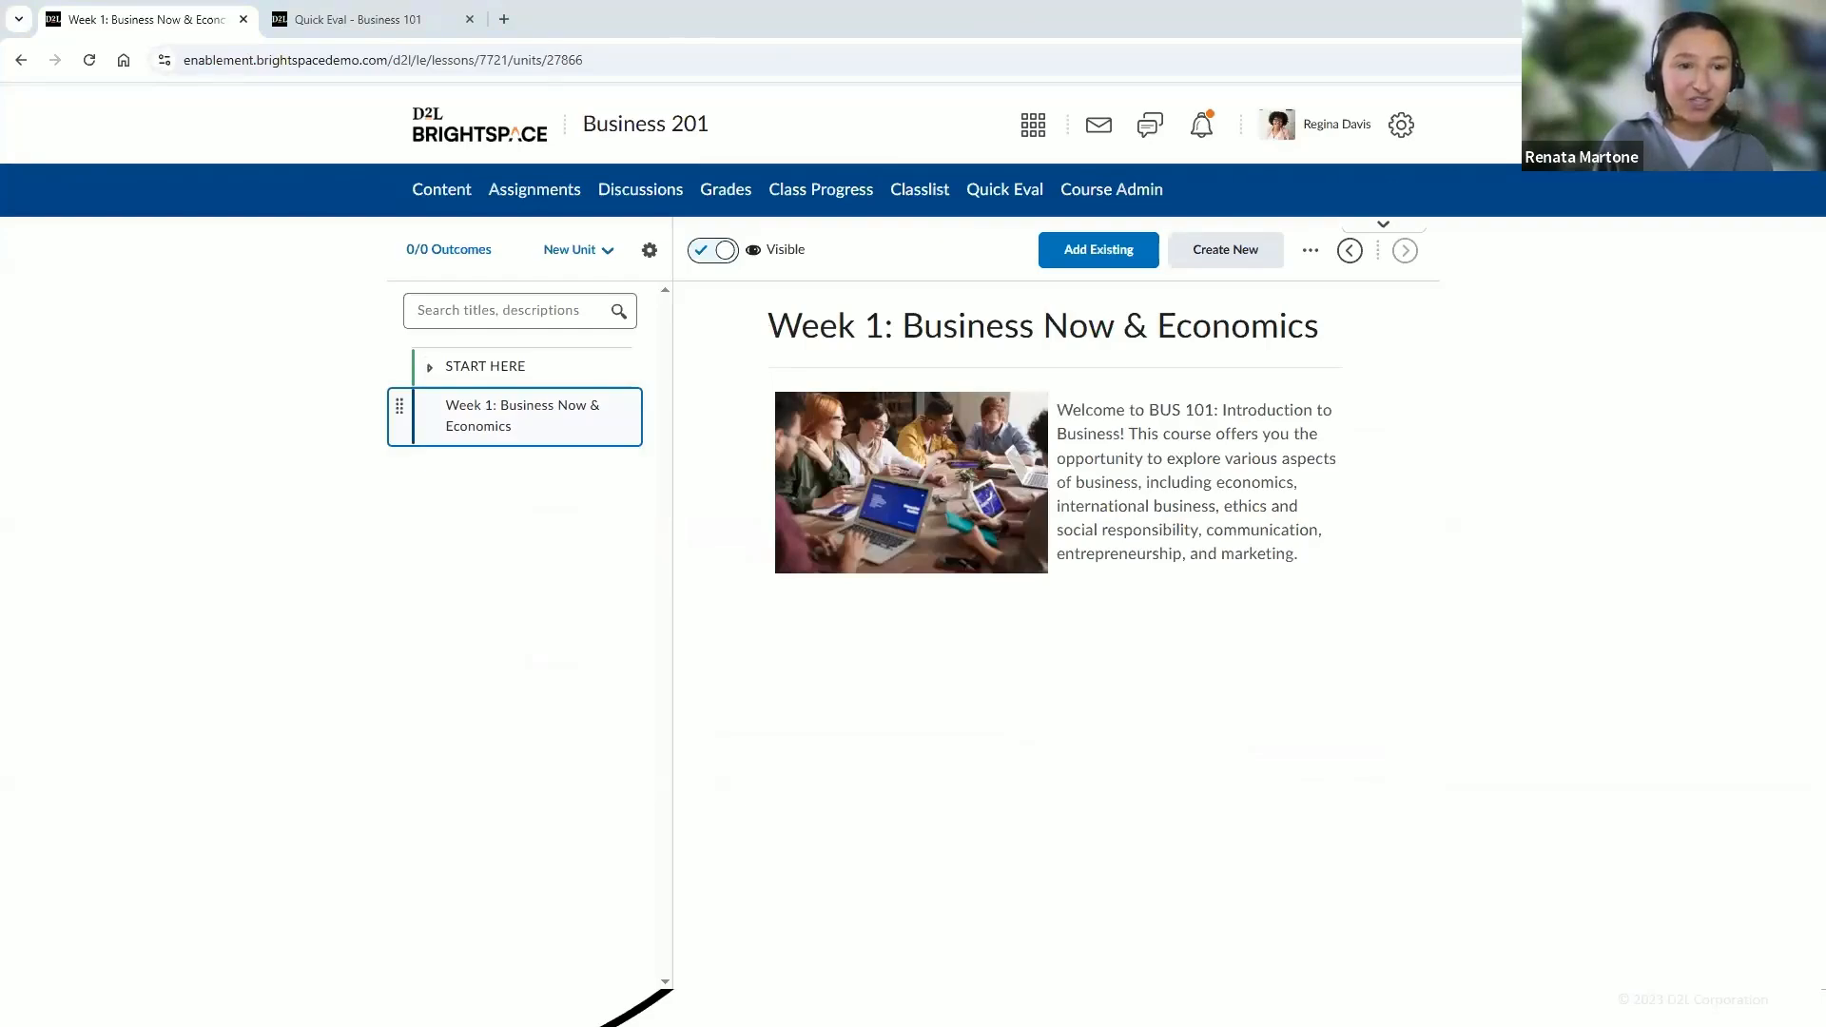
pyautogui.moveTo(1762, 598); pyautogui.dragTo(527, 437)
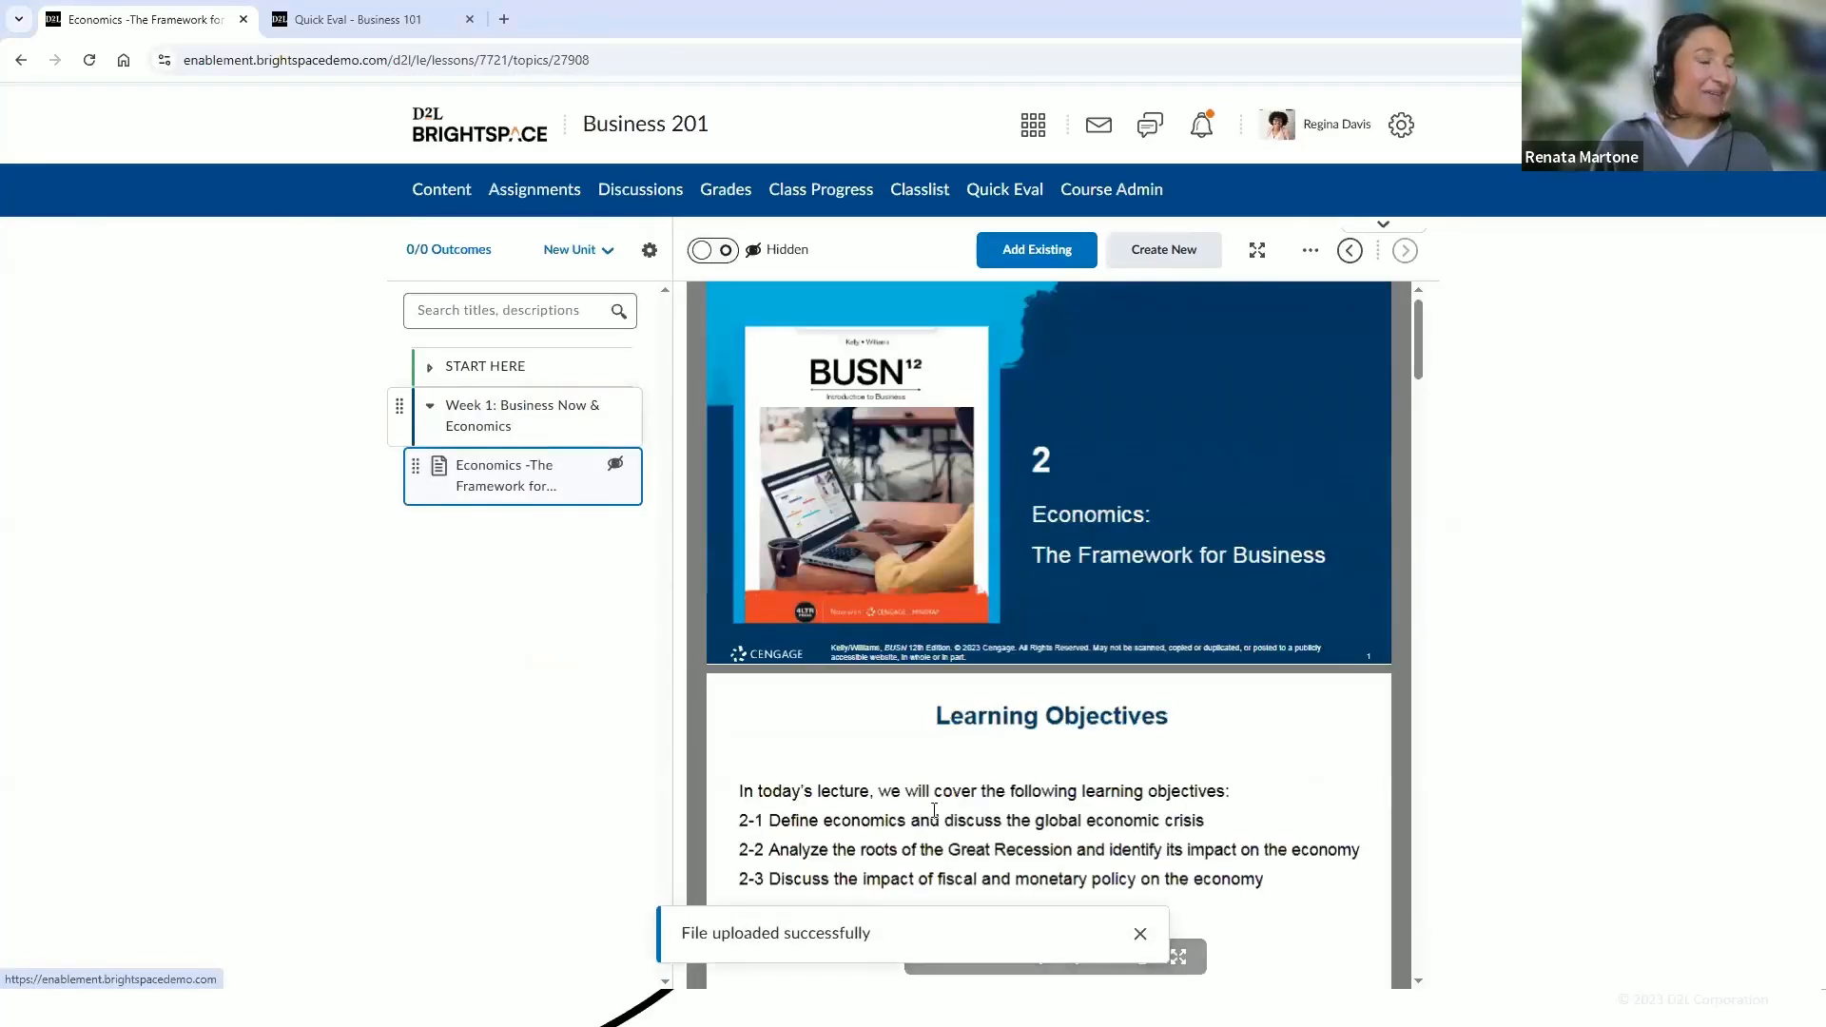
pyautogui.click(1140, 937)
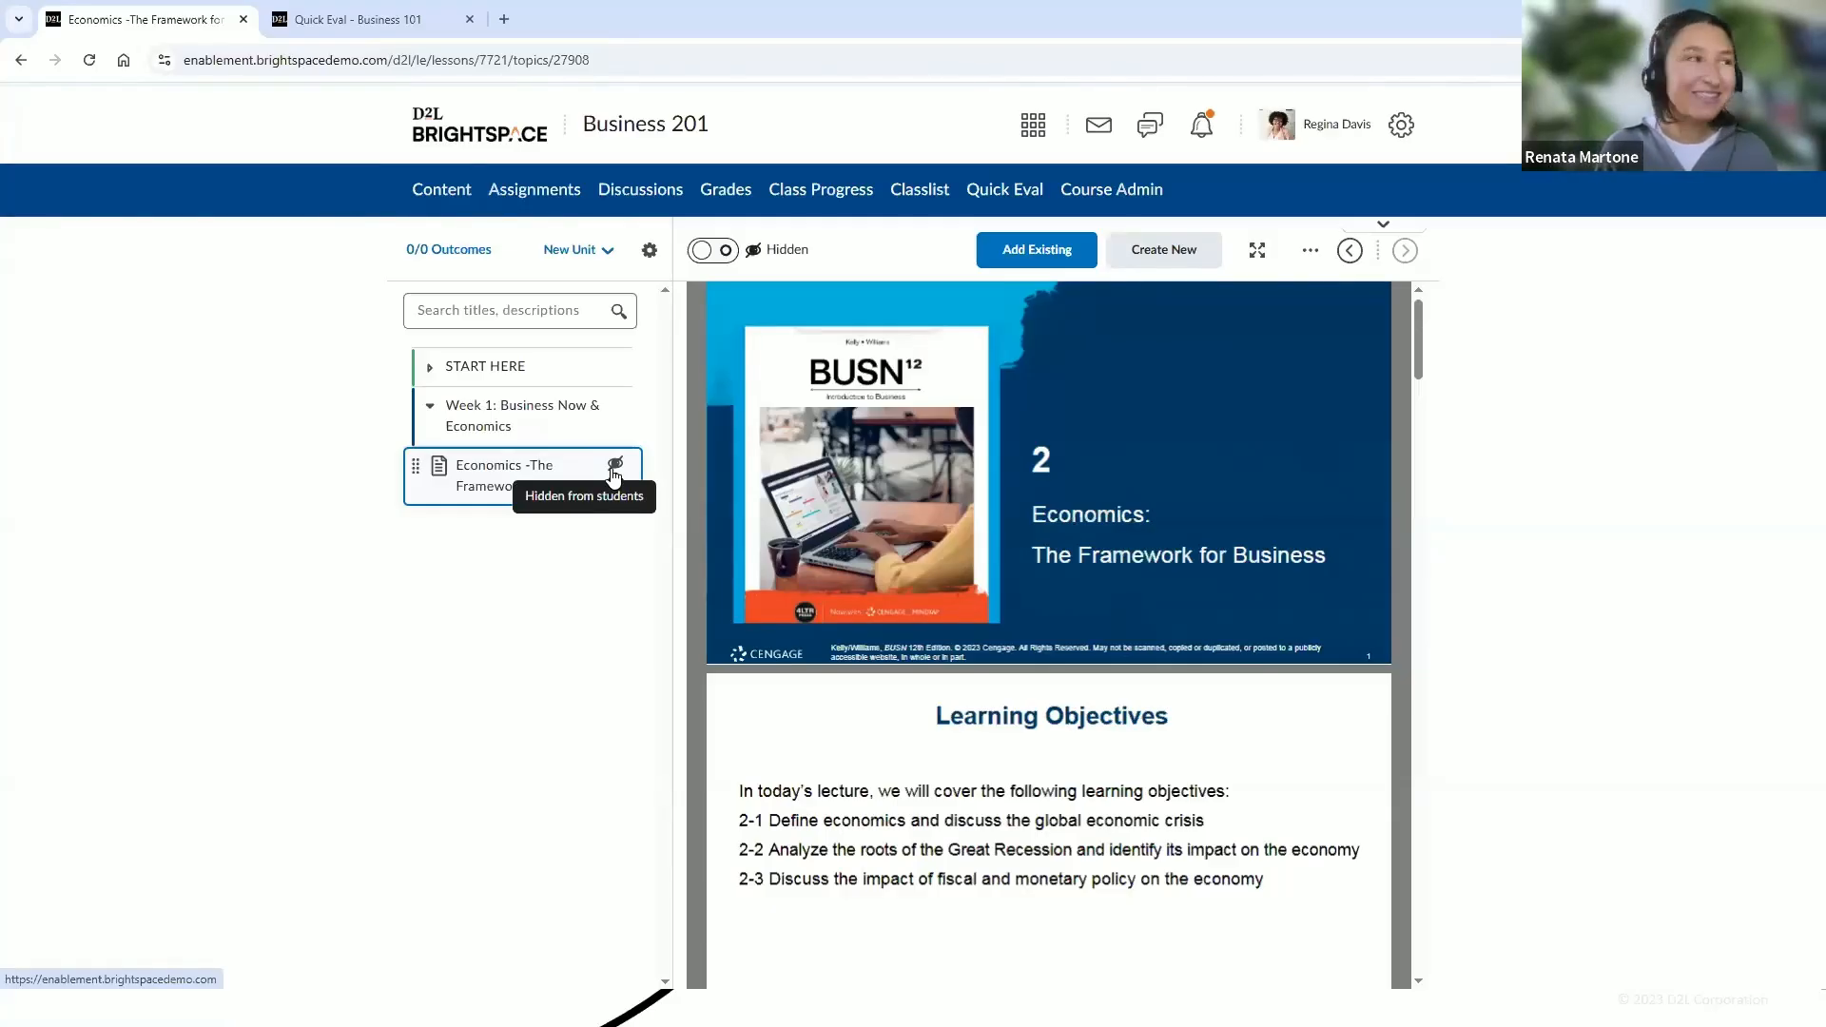
pyautogui.click(711, 253)
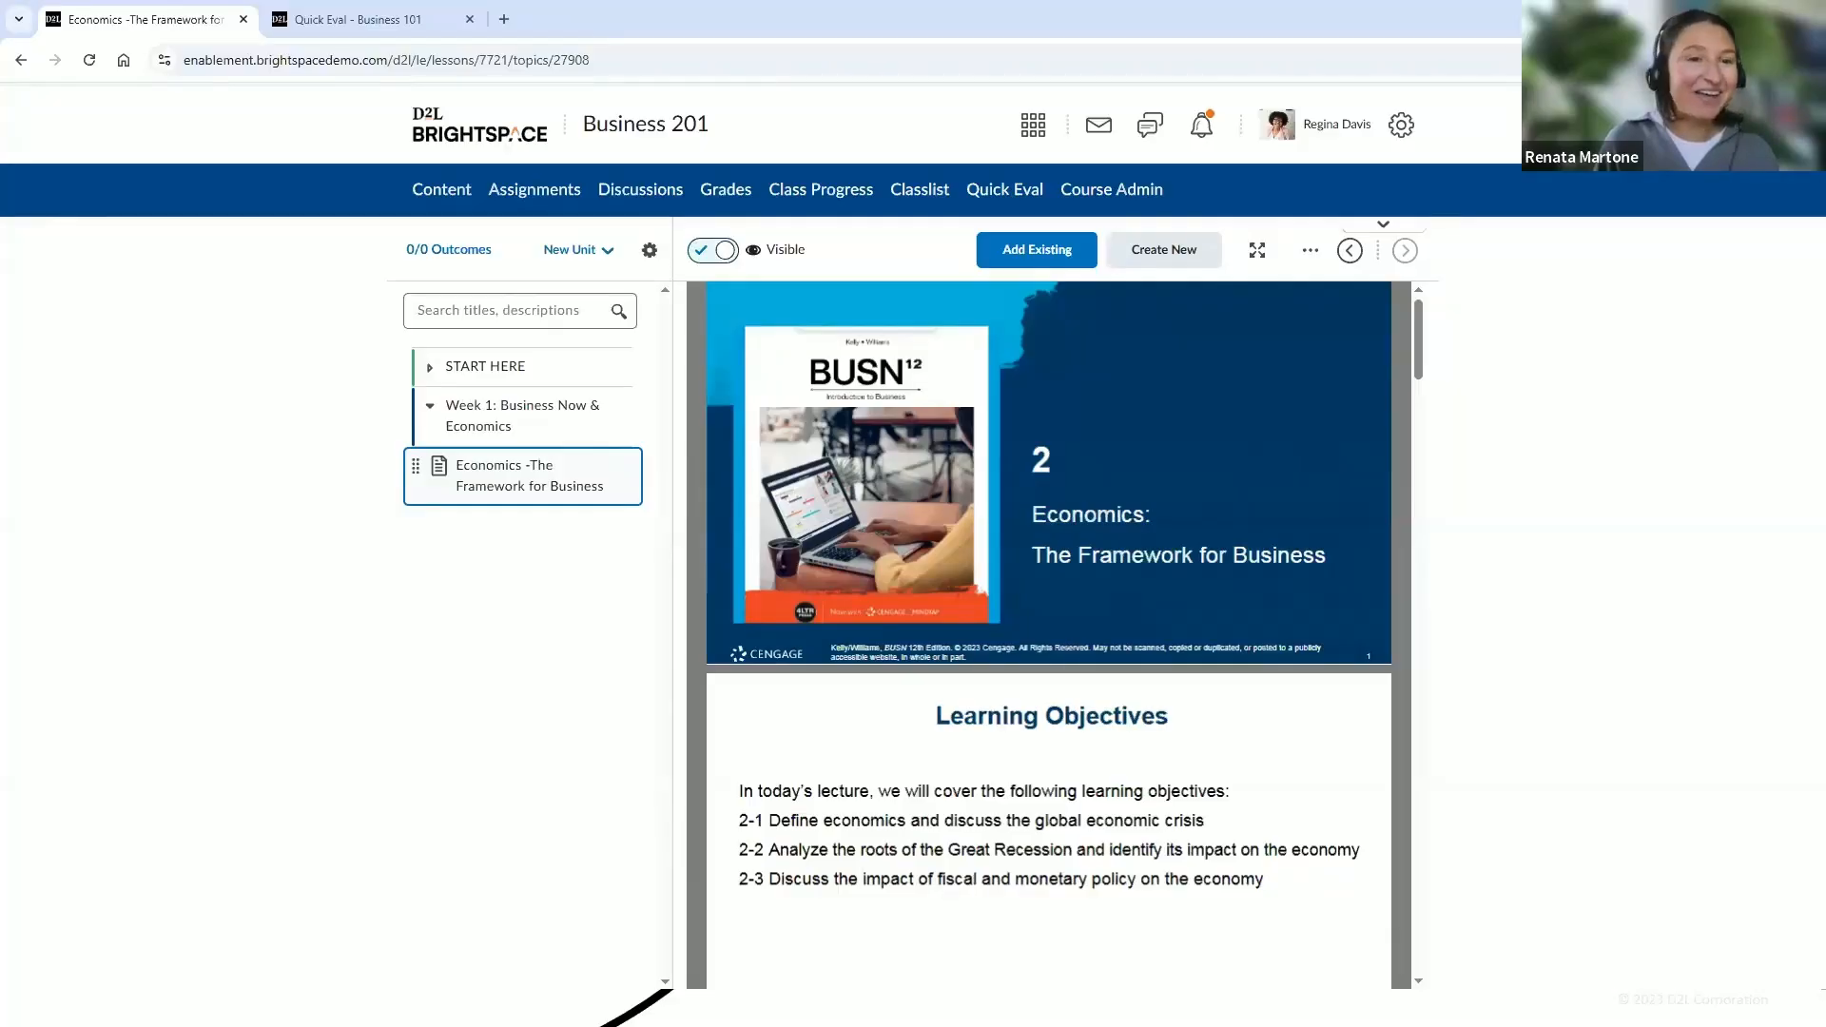
# Add Late Work and Extension Policy.pdf from the Google Drive School Stuff folder to the Week 1 module and open it
pyautogui.click(515, 428)
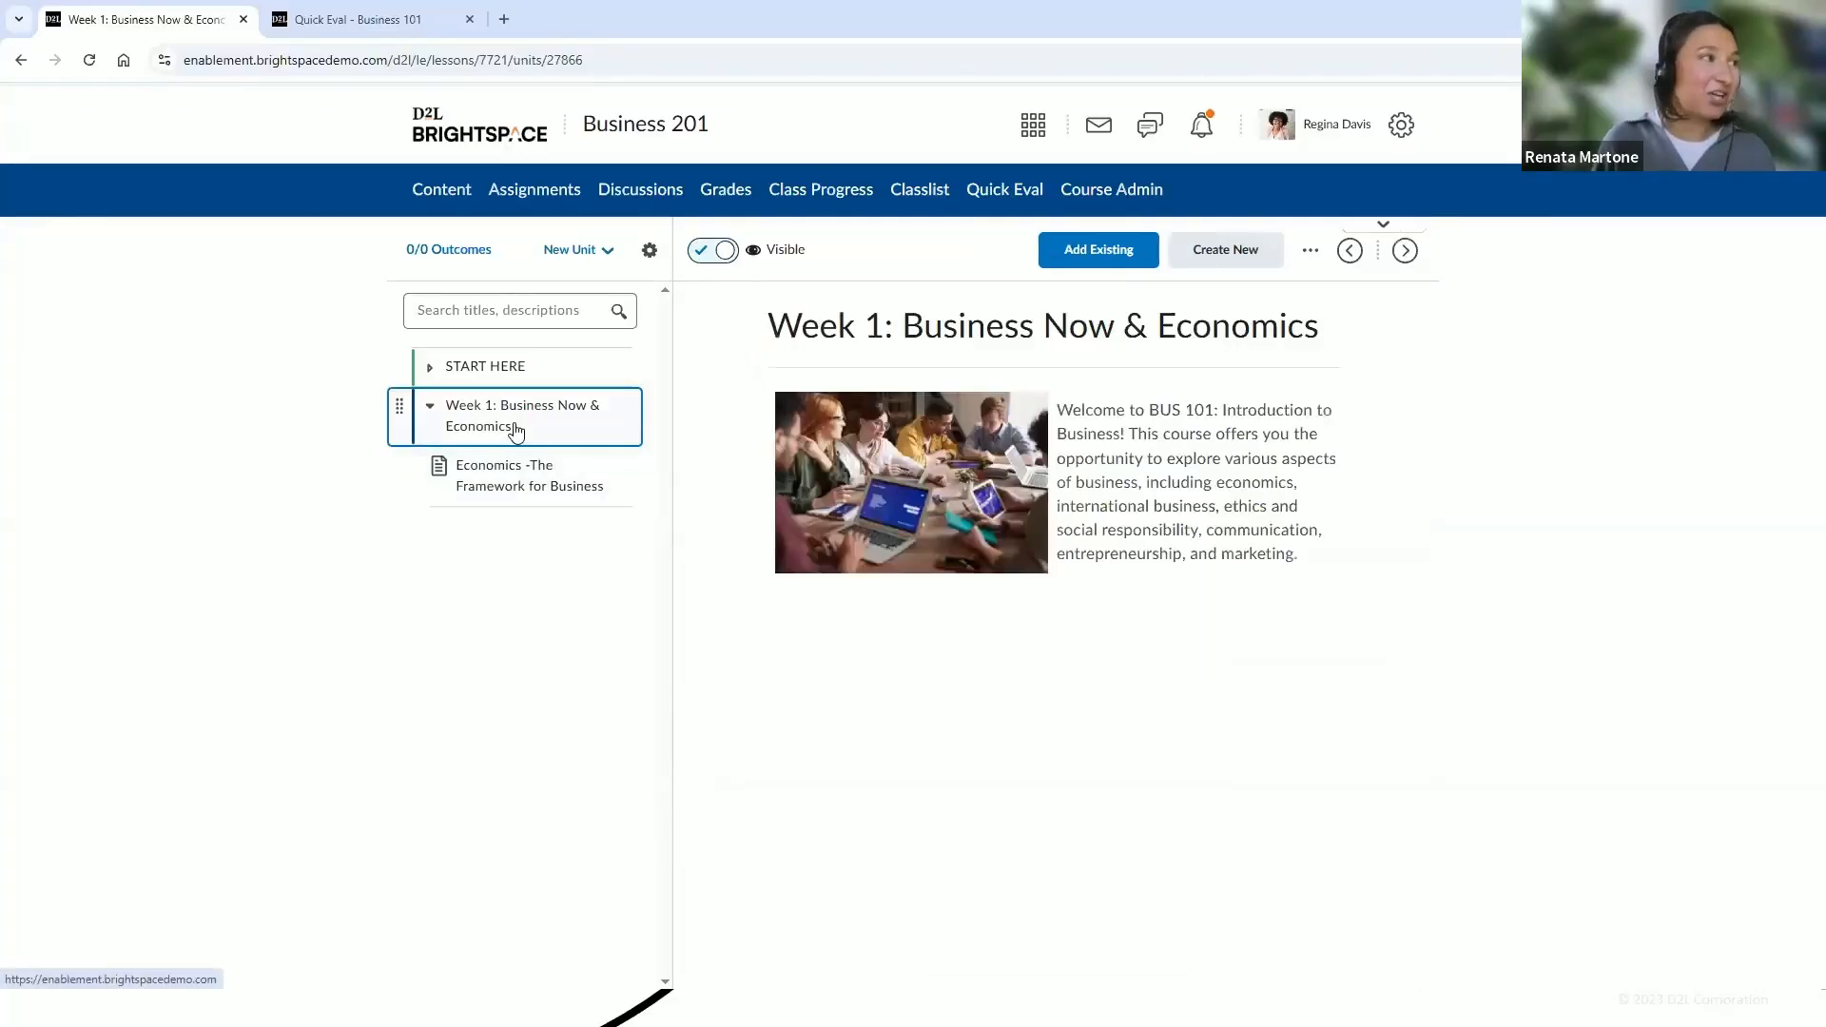
pyautogui.click(1111, 264)
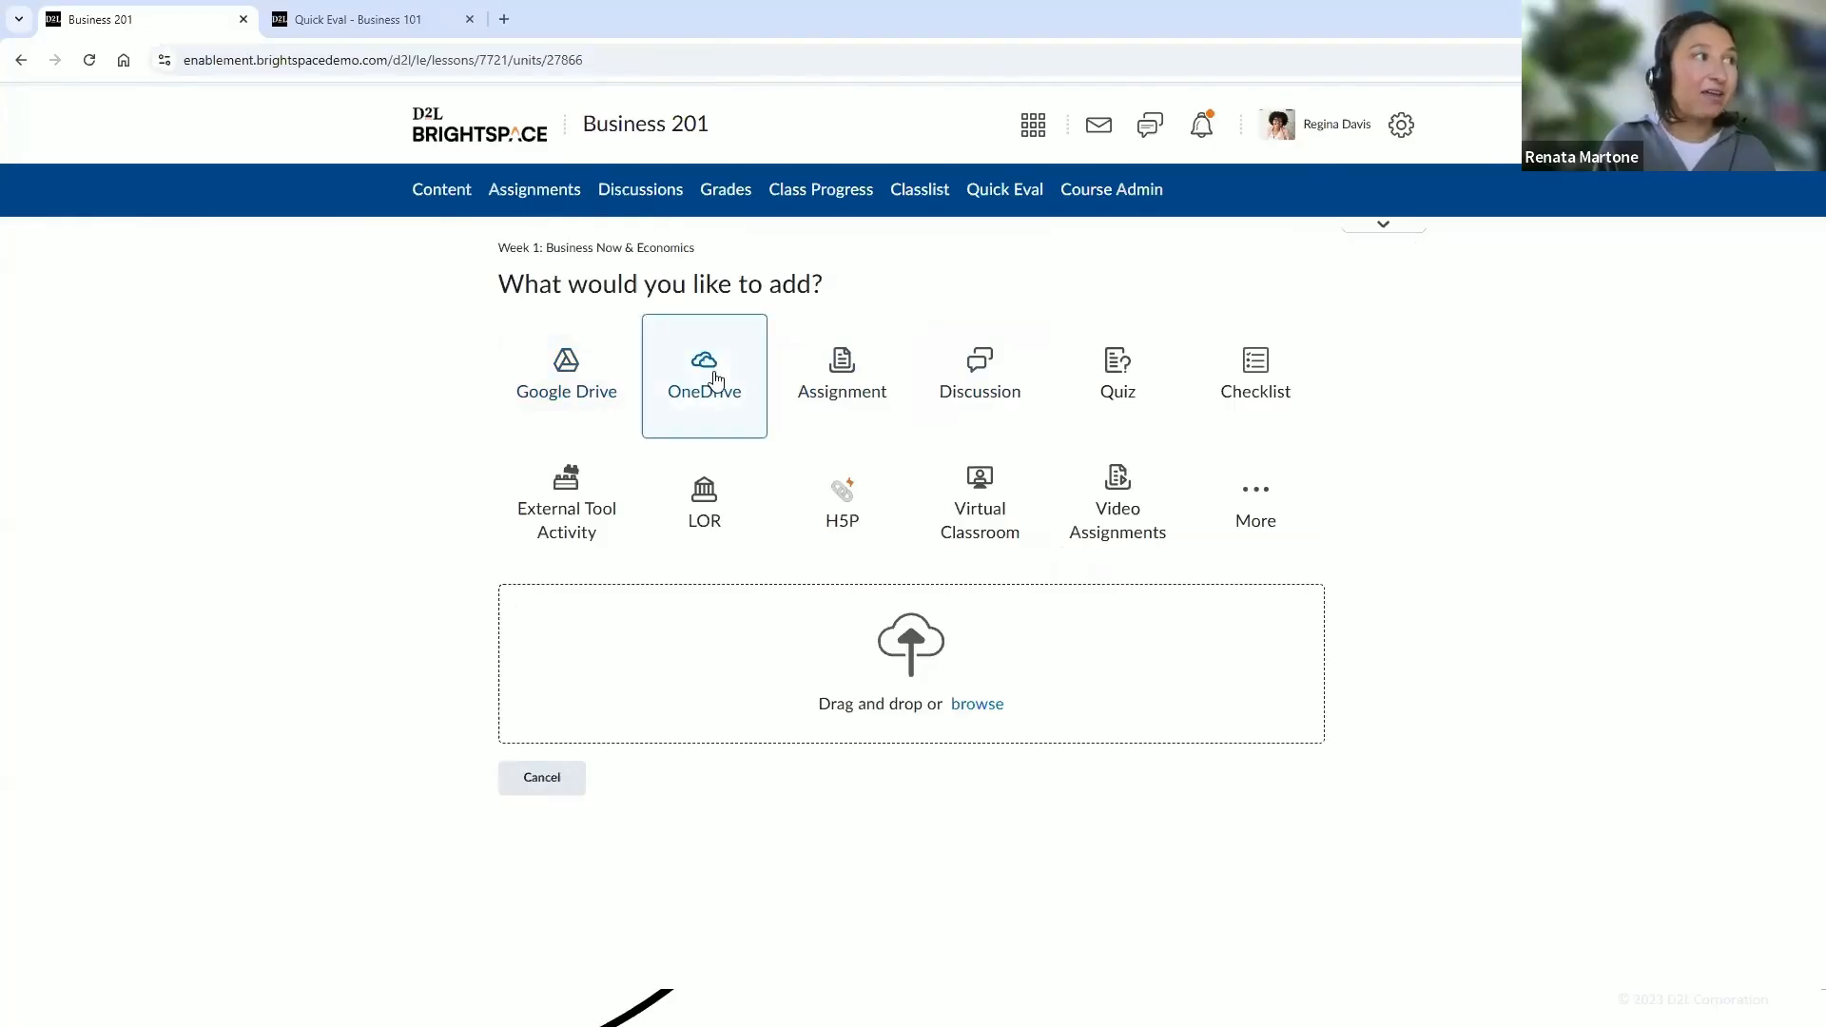
pyautogui.click(569, 396)
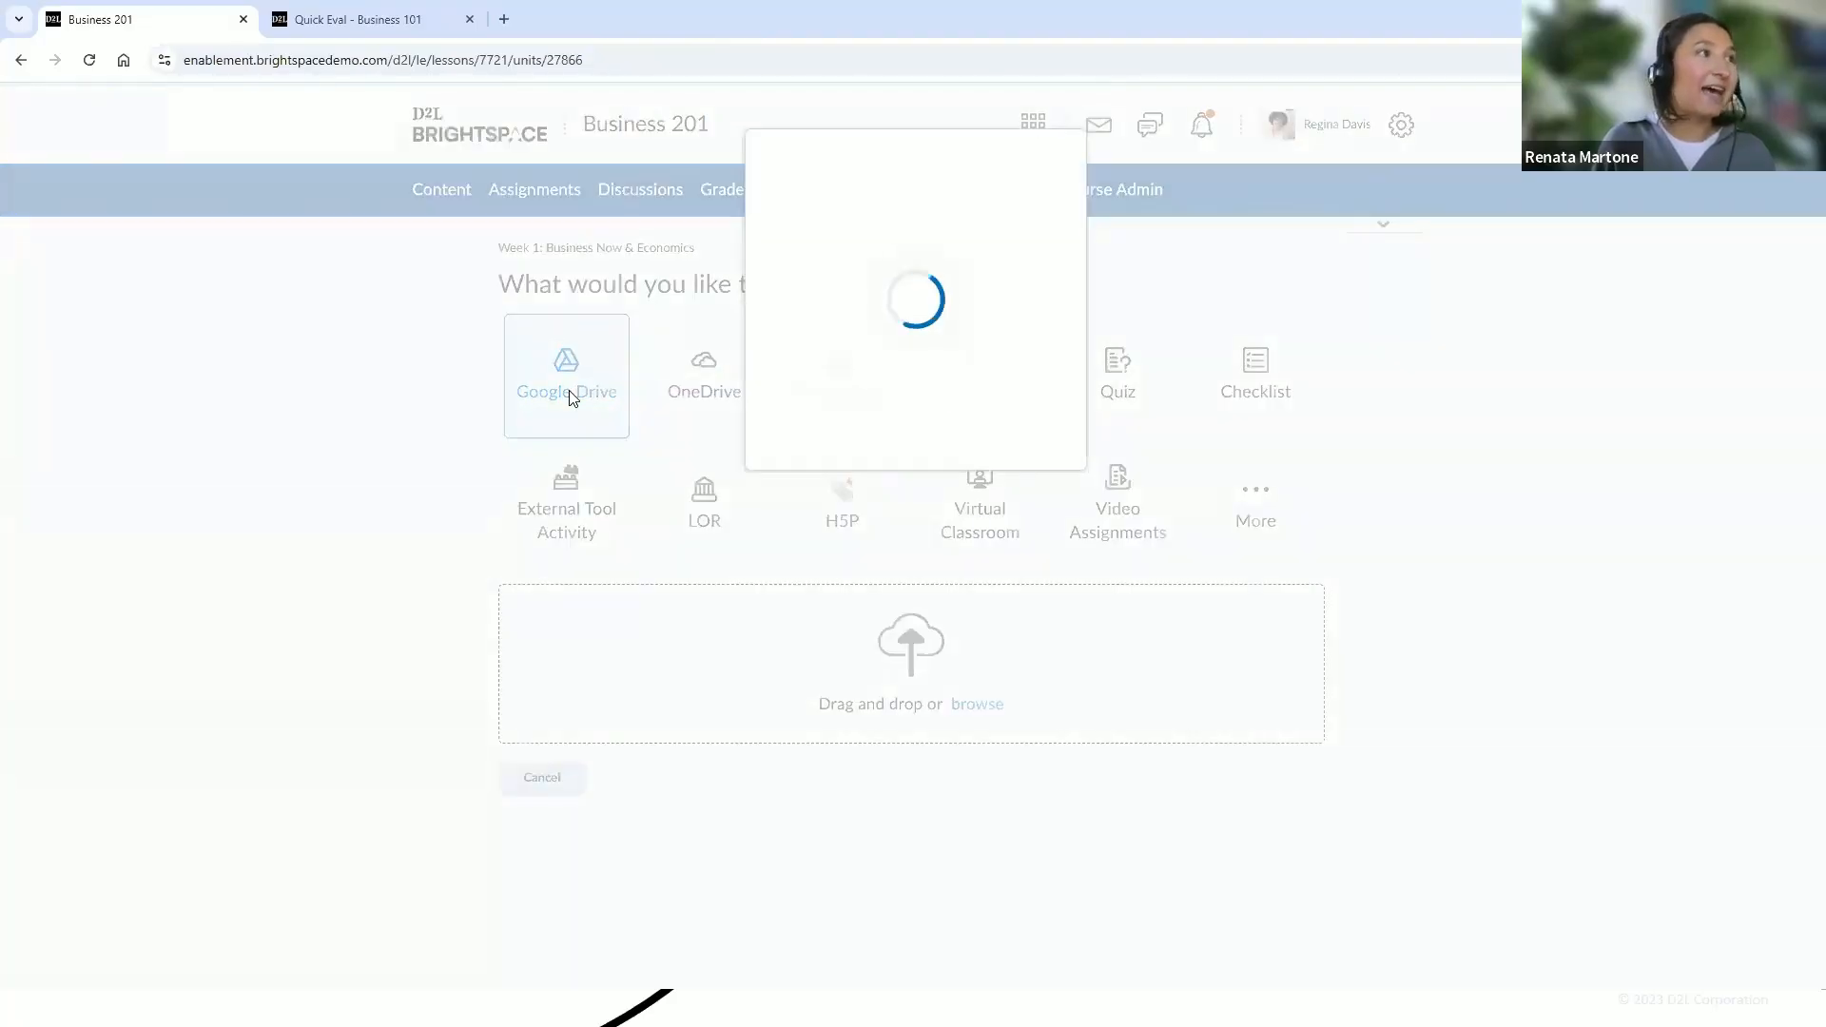
pyautogui.click(874, 424)
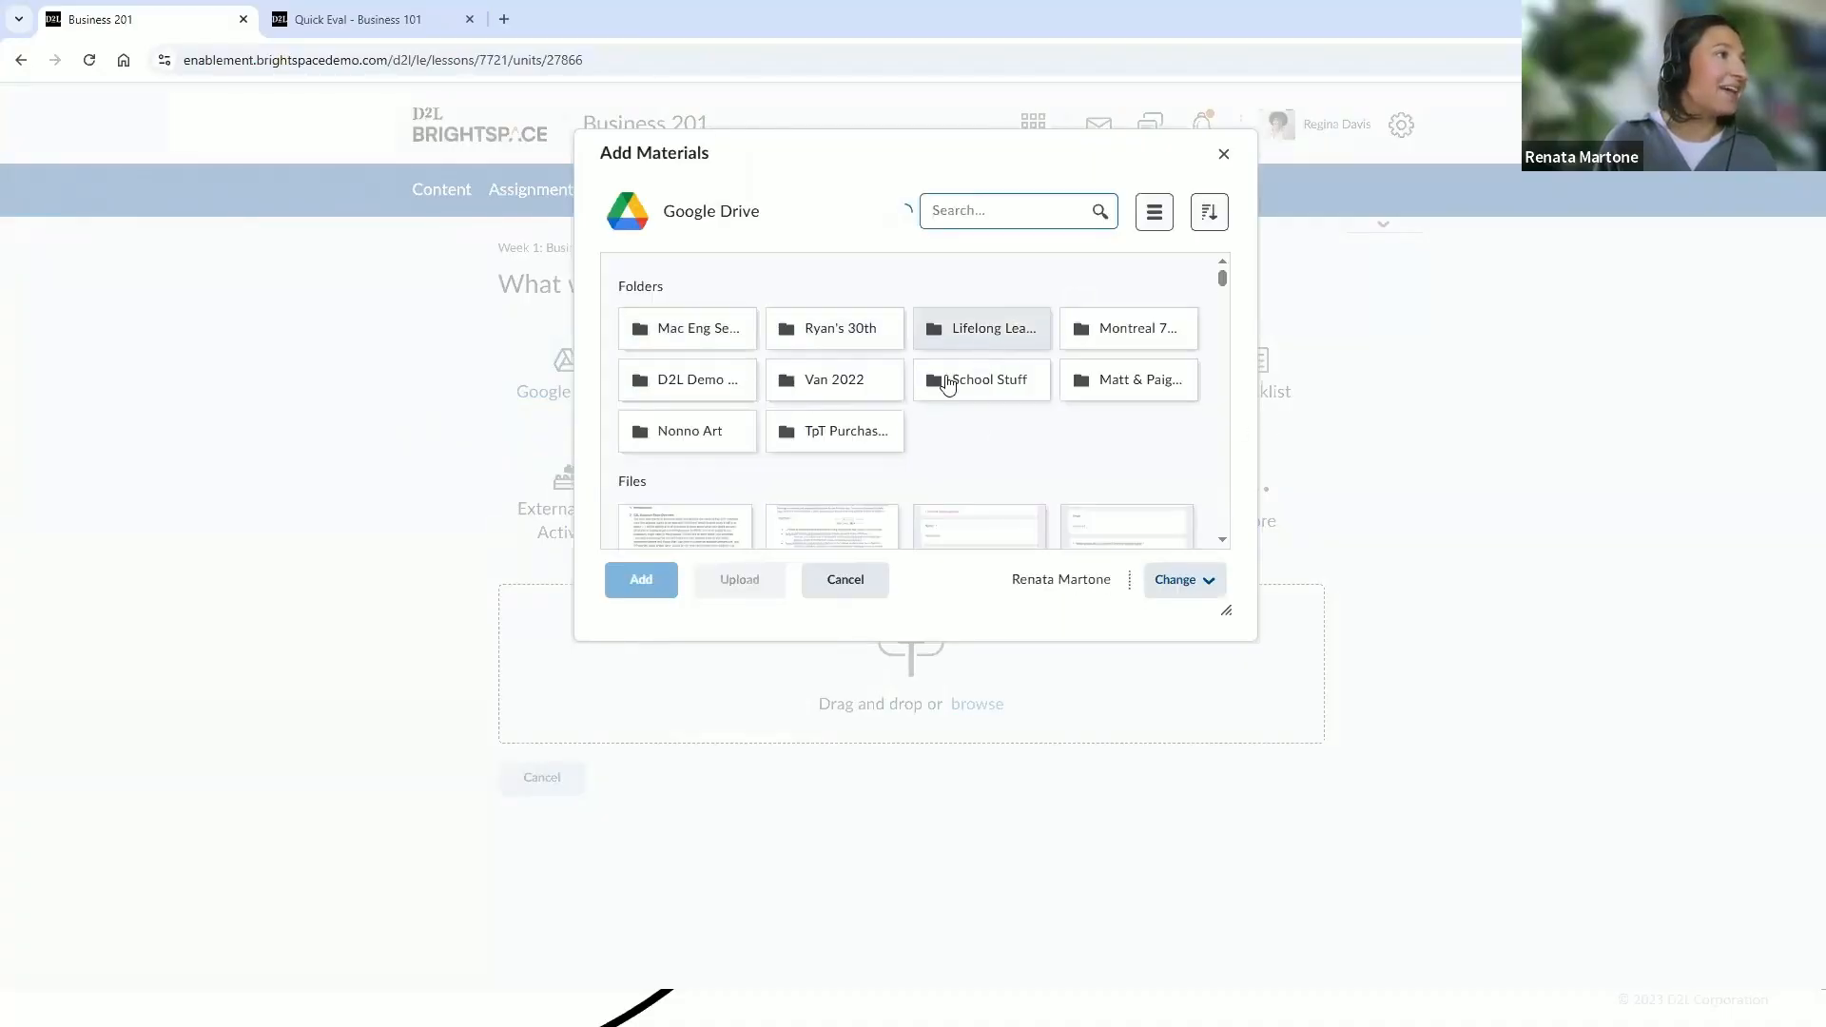
pyautogui.click(697, 381)
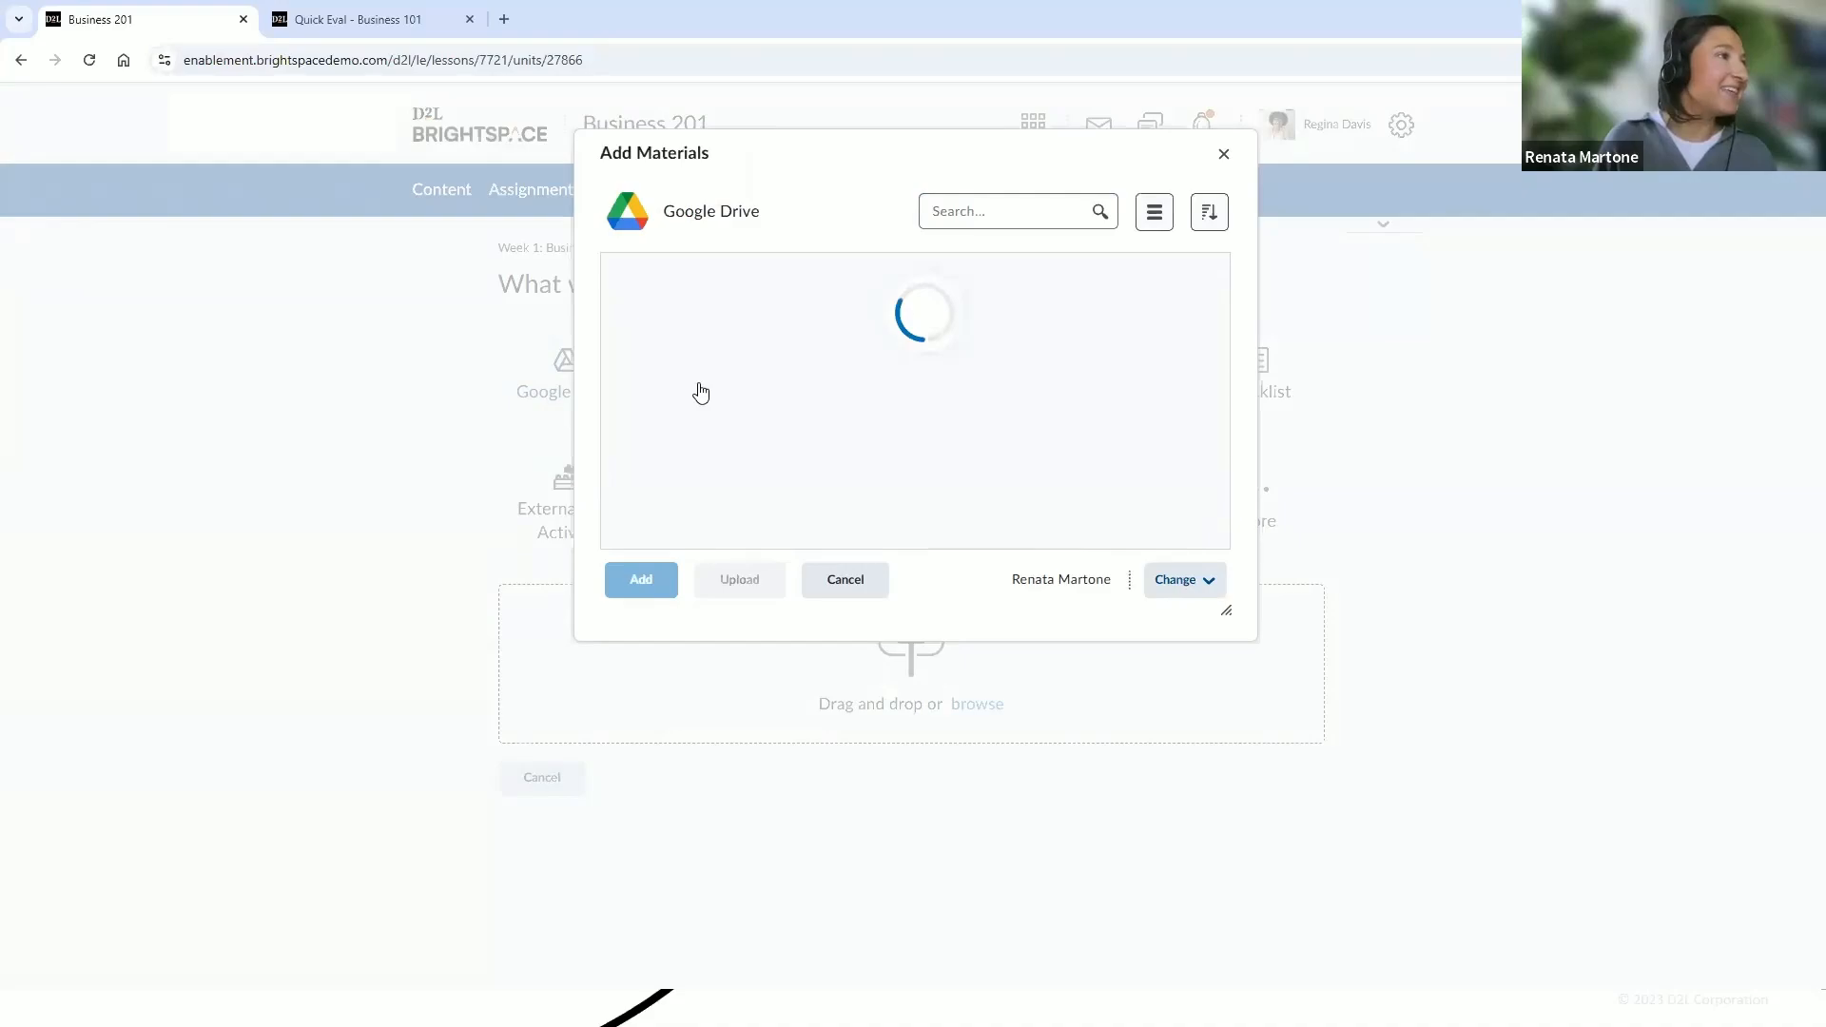
pyautogui.click(685, 390)
pyautogui.click(641, 579)
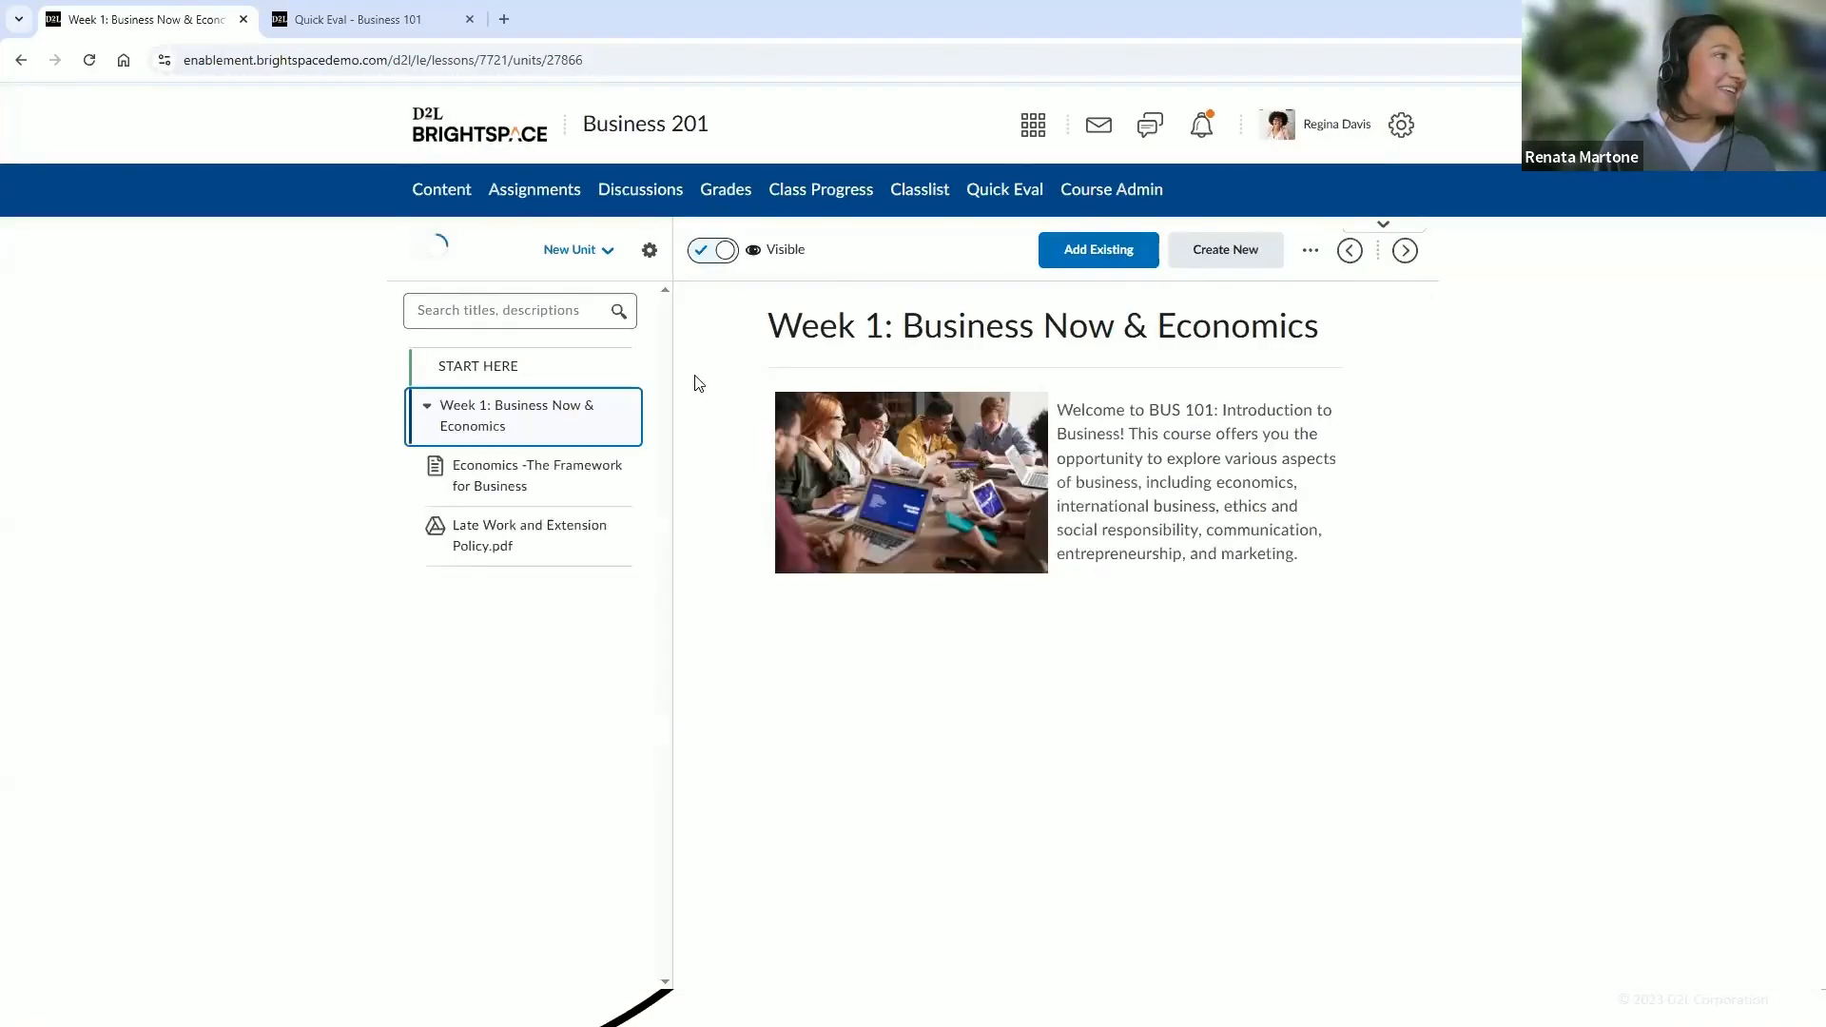
pyautogui.click(536, 549)
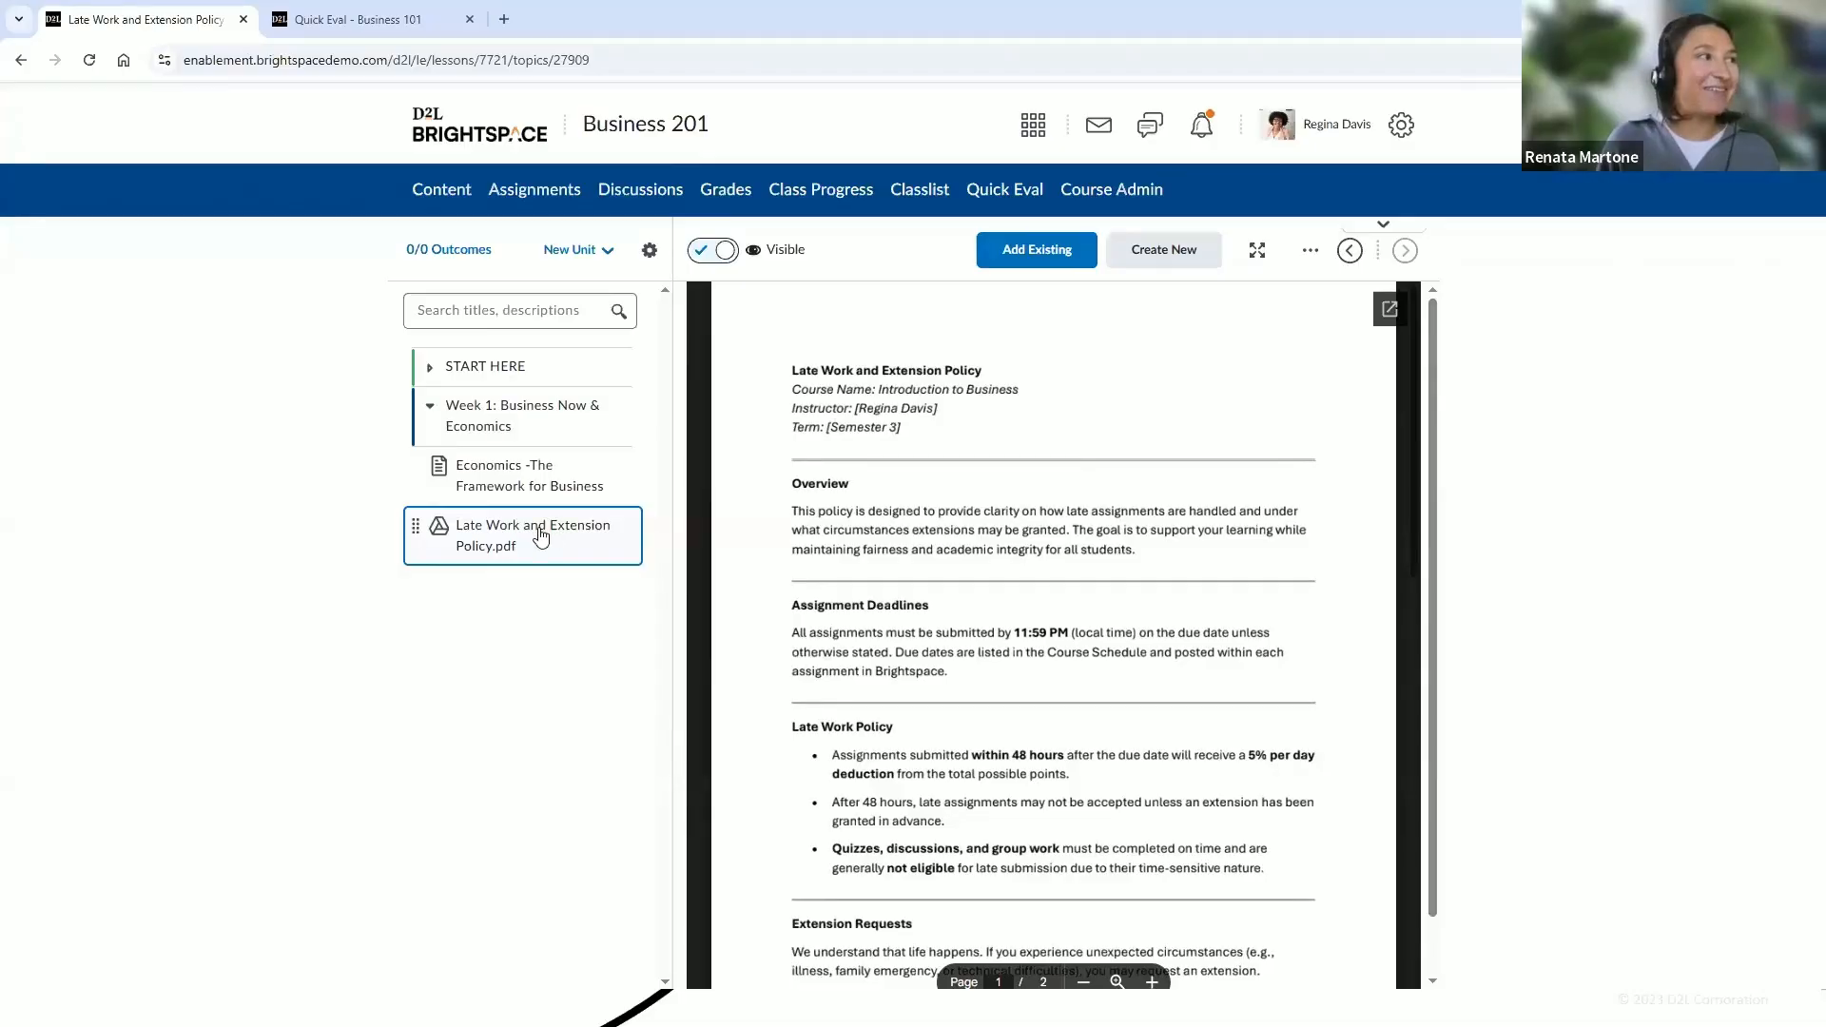
# Move Late Work and Extension Policy.pdf into the Course Information module, below the Business 201 Syllabus
pyautogui.click(429, 370)
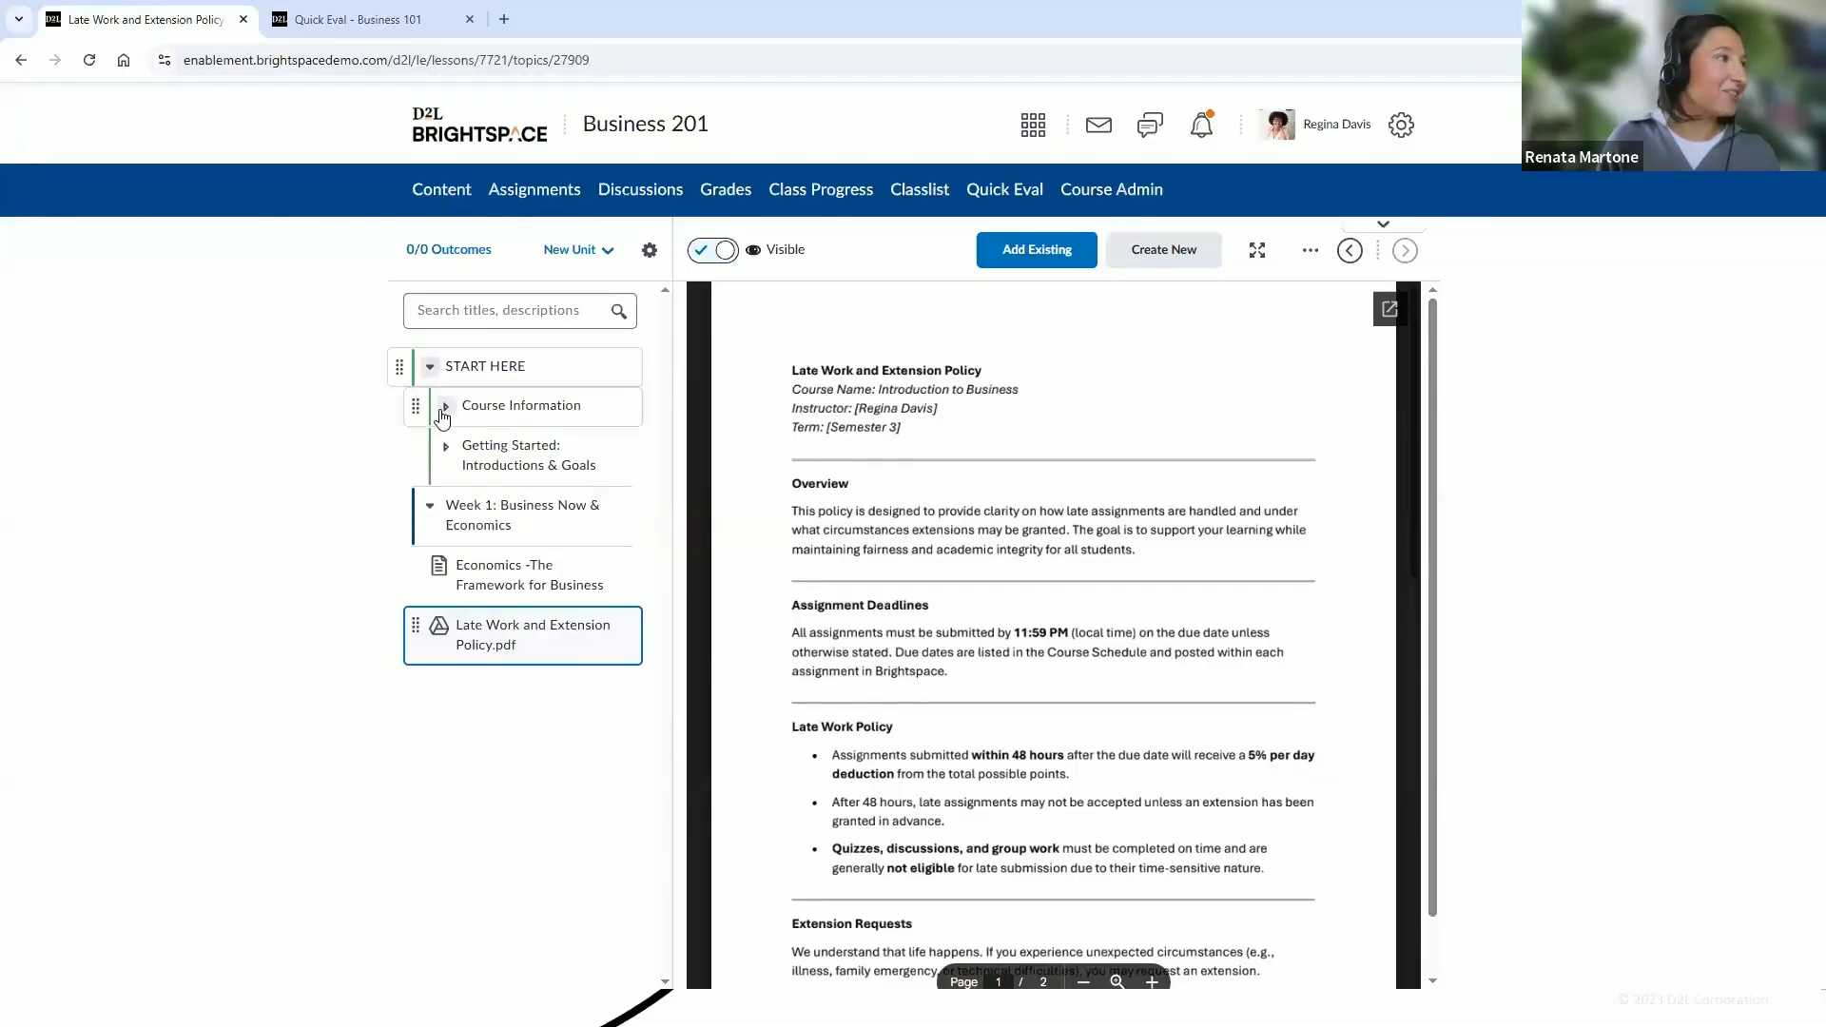
pyautogui.click(445, 406)
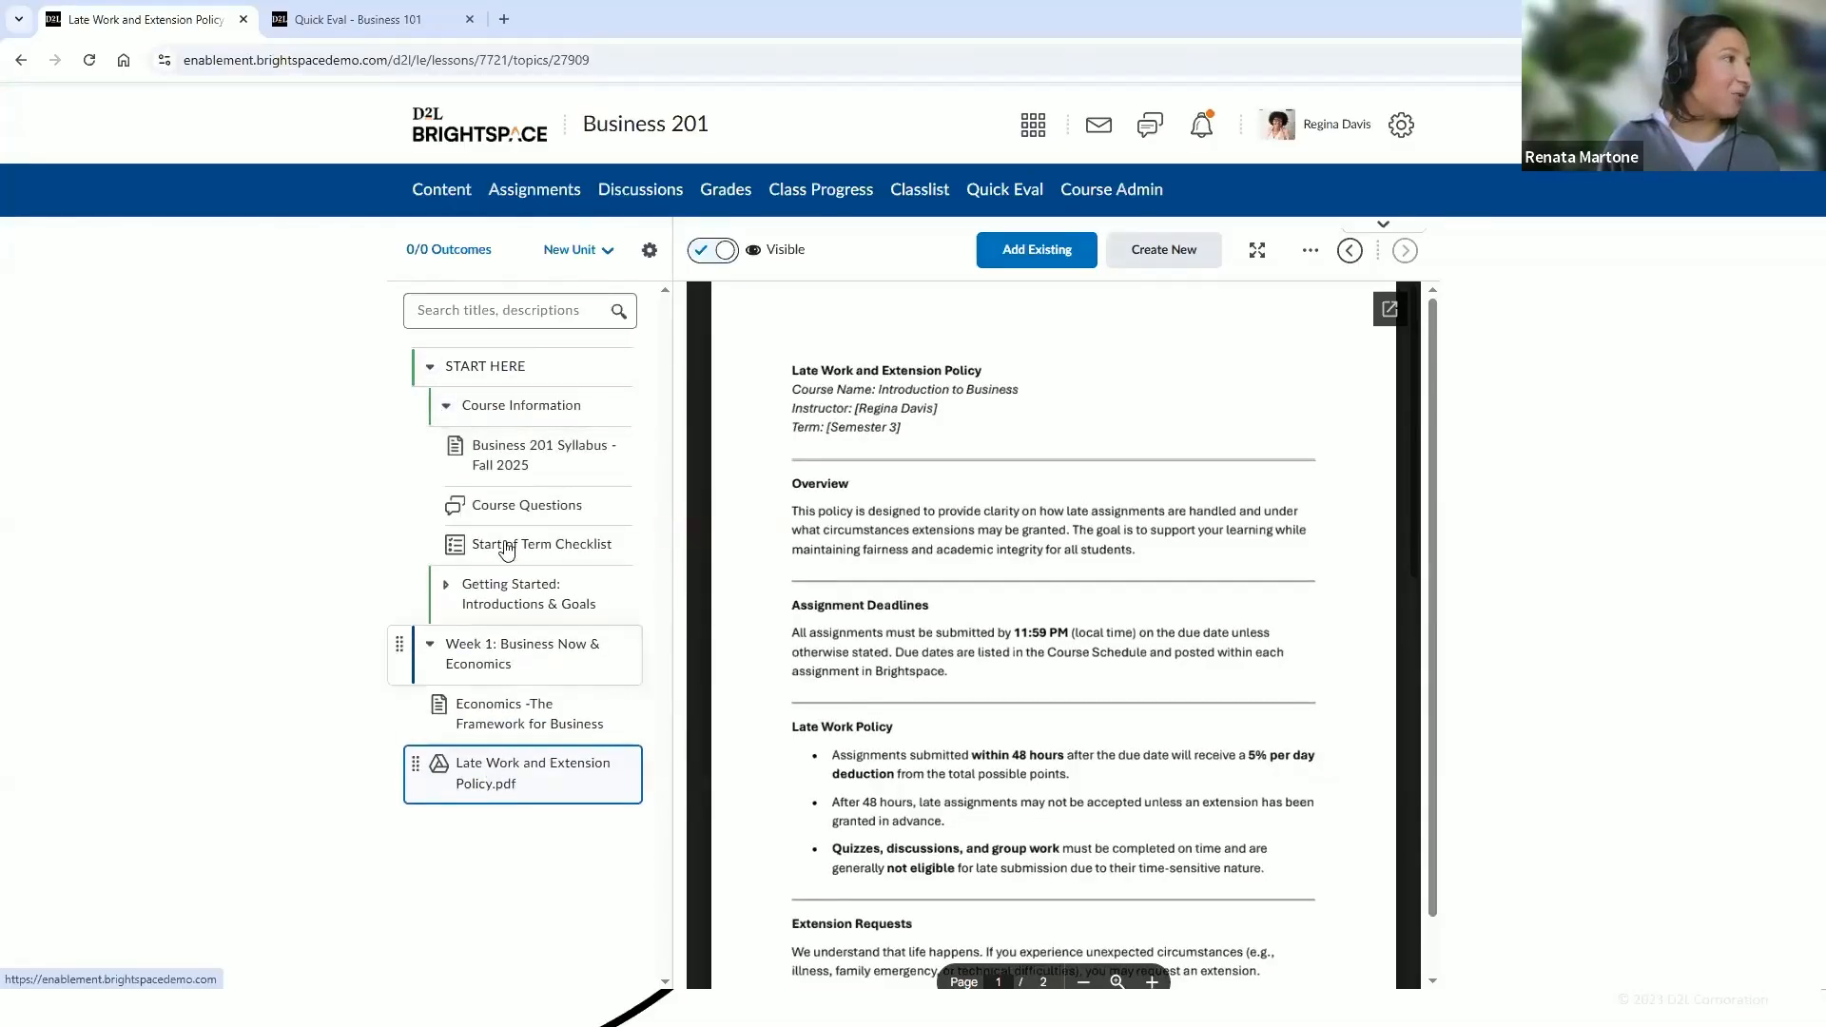
pyautogui.moveTo(438, 775); pyautogui.dragTo(463, 502)
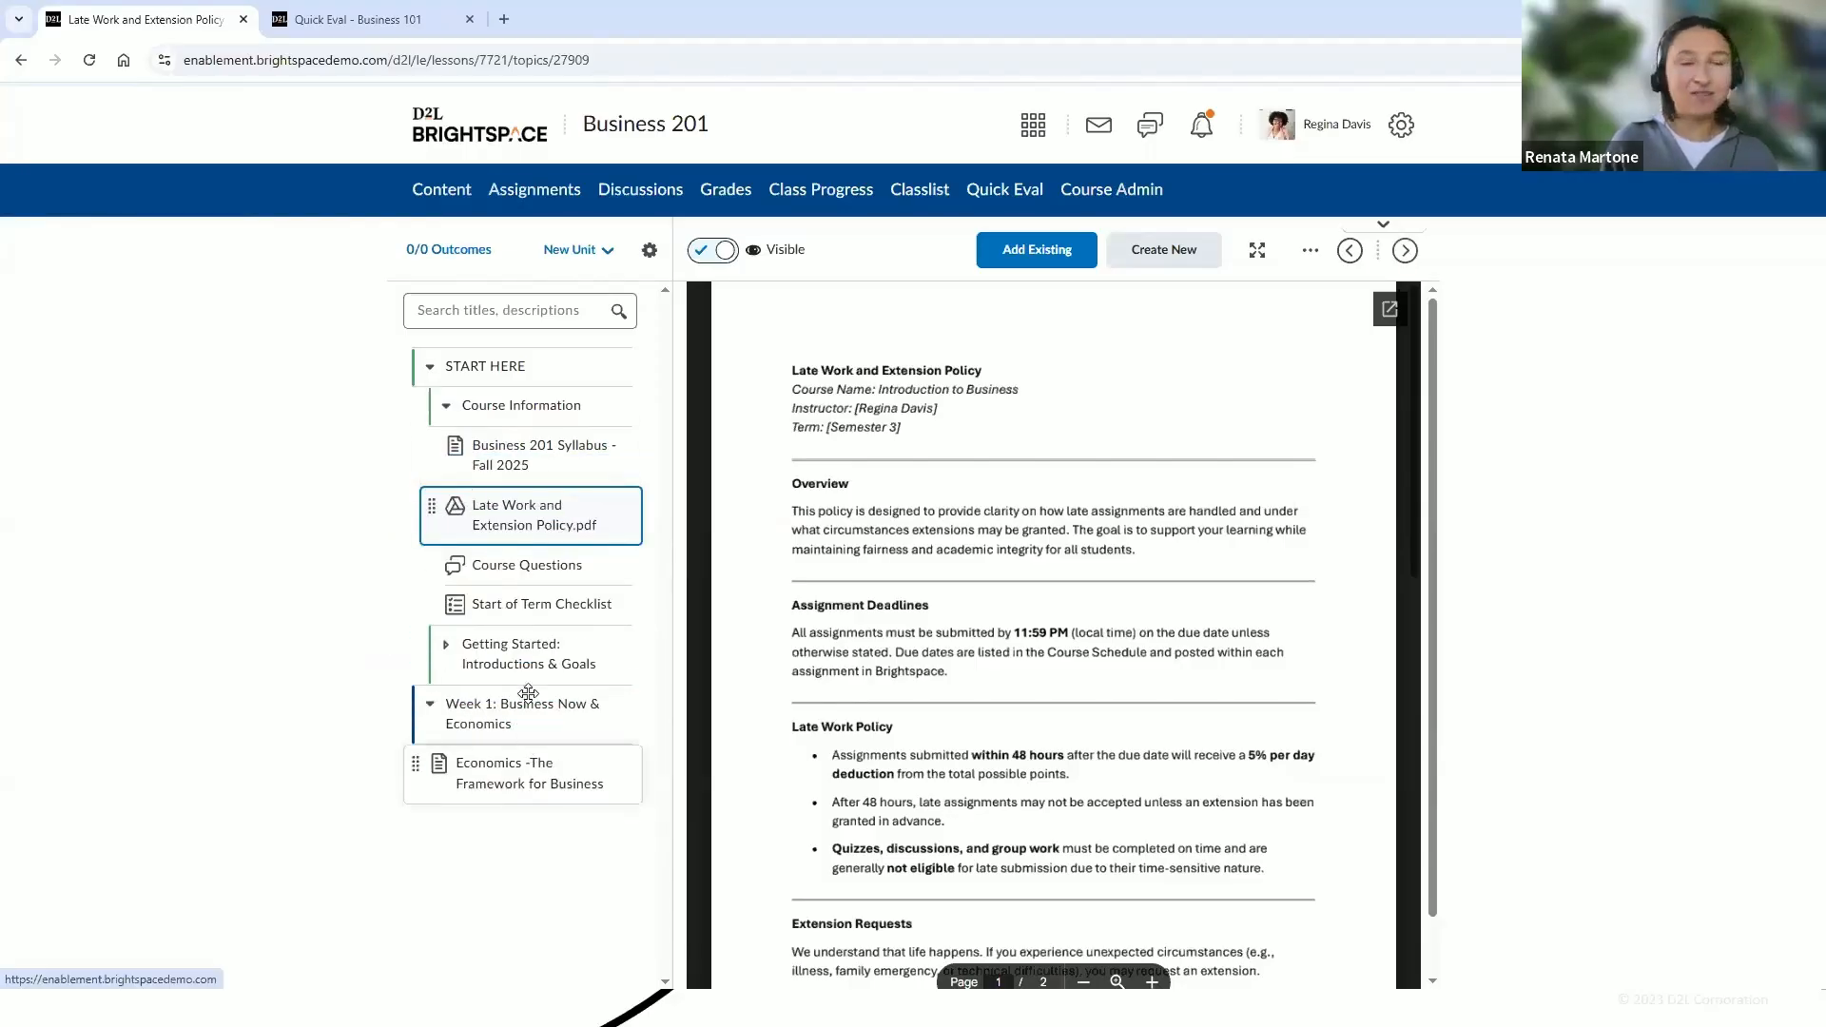
# Create a new page in the Course Information module using the 02_module_introV5.html template
pyautogui.click(513, 718)
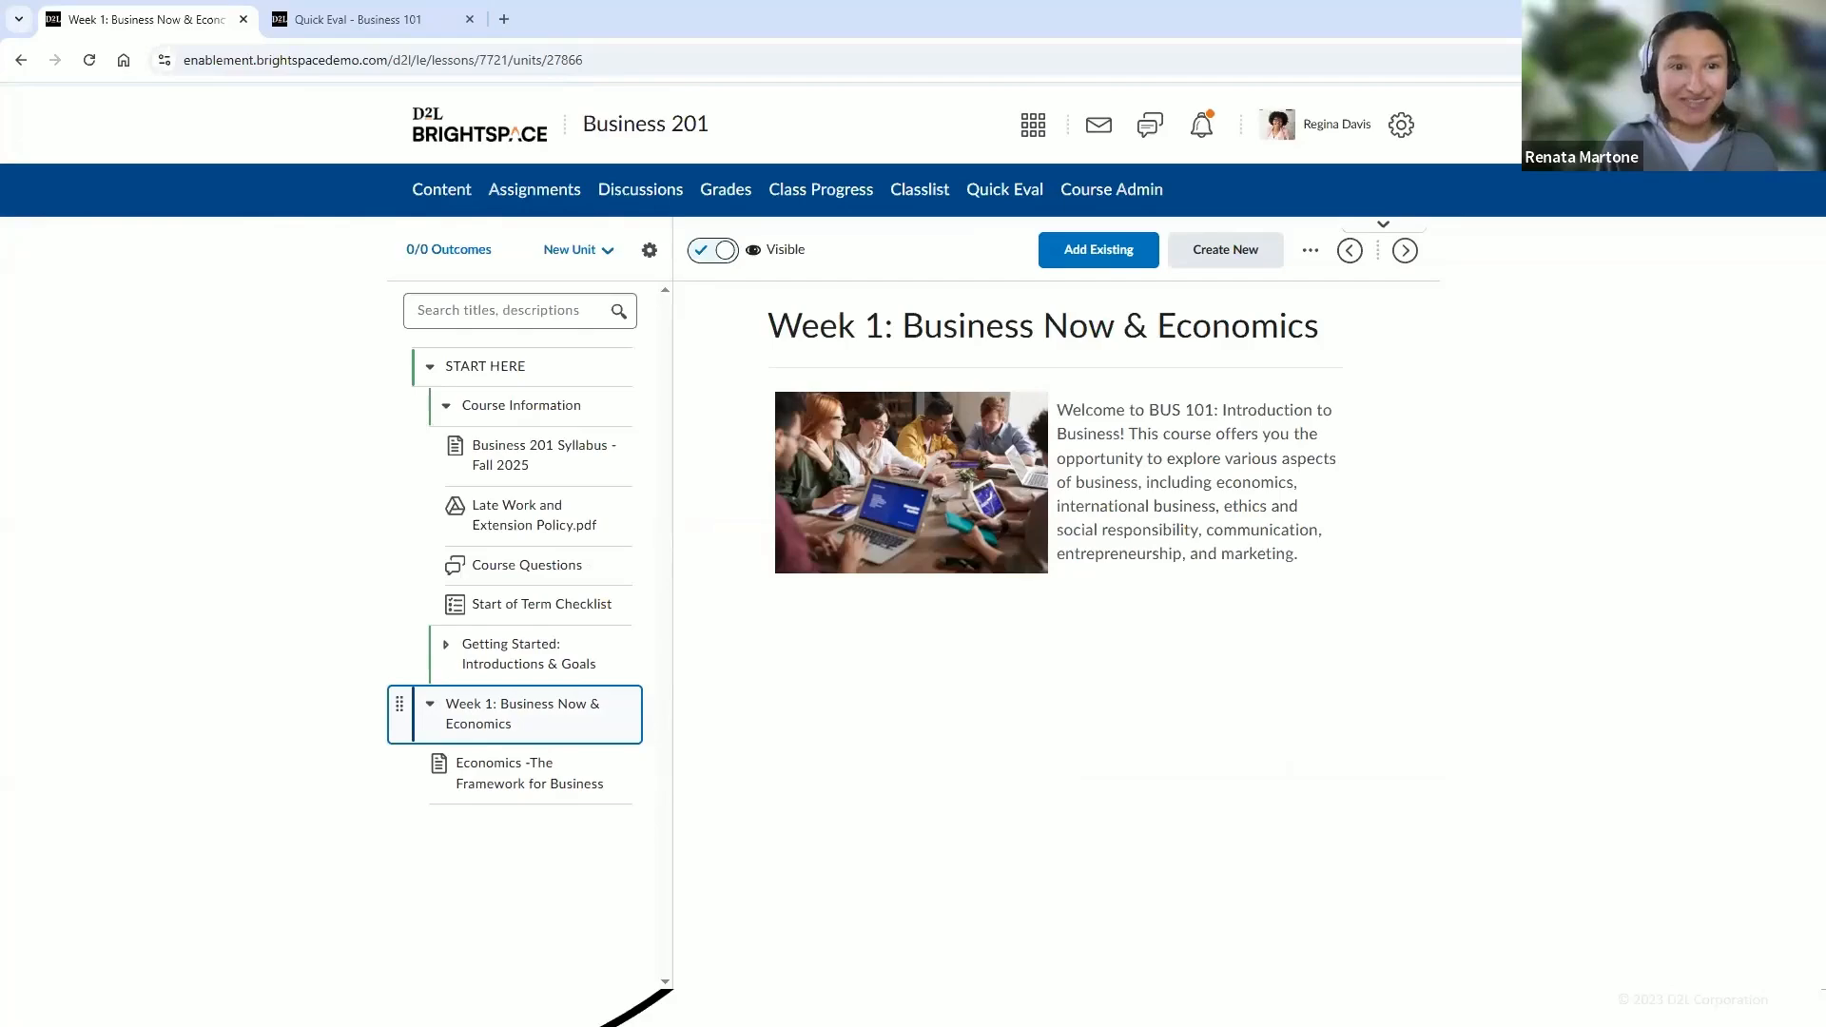
pyautogui.click(537, 422)
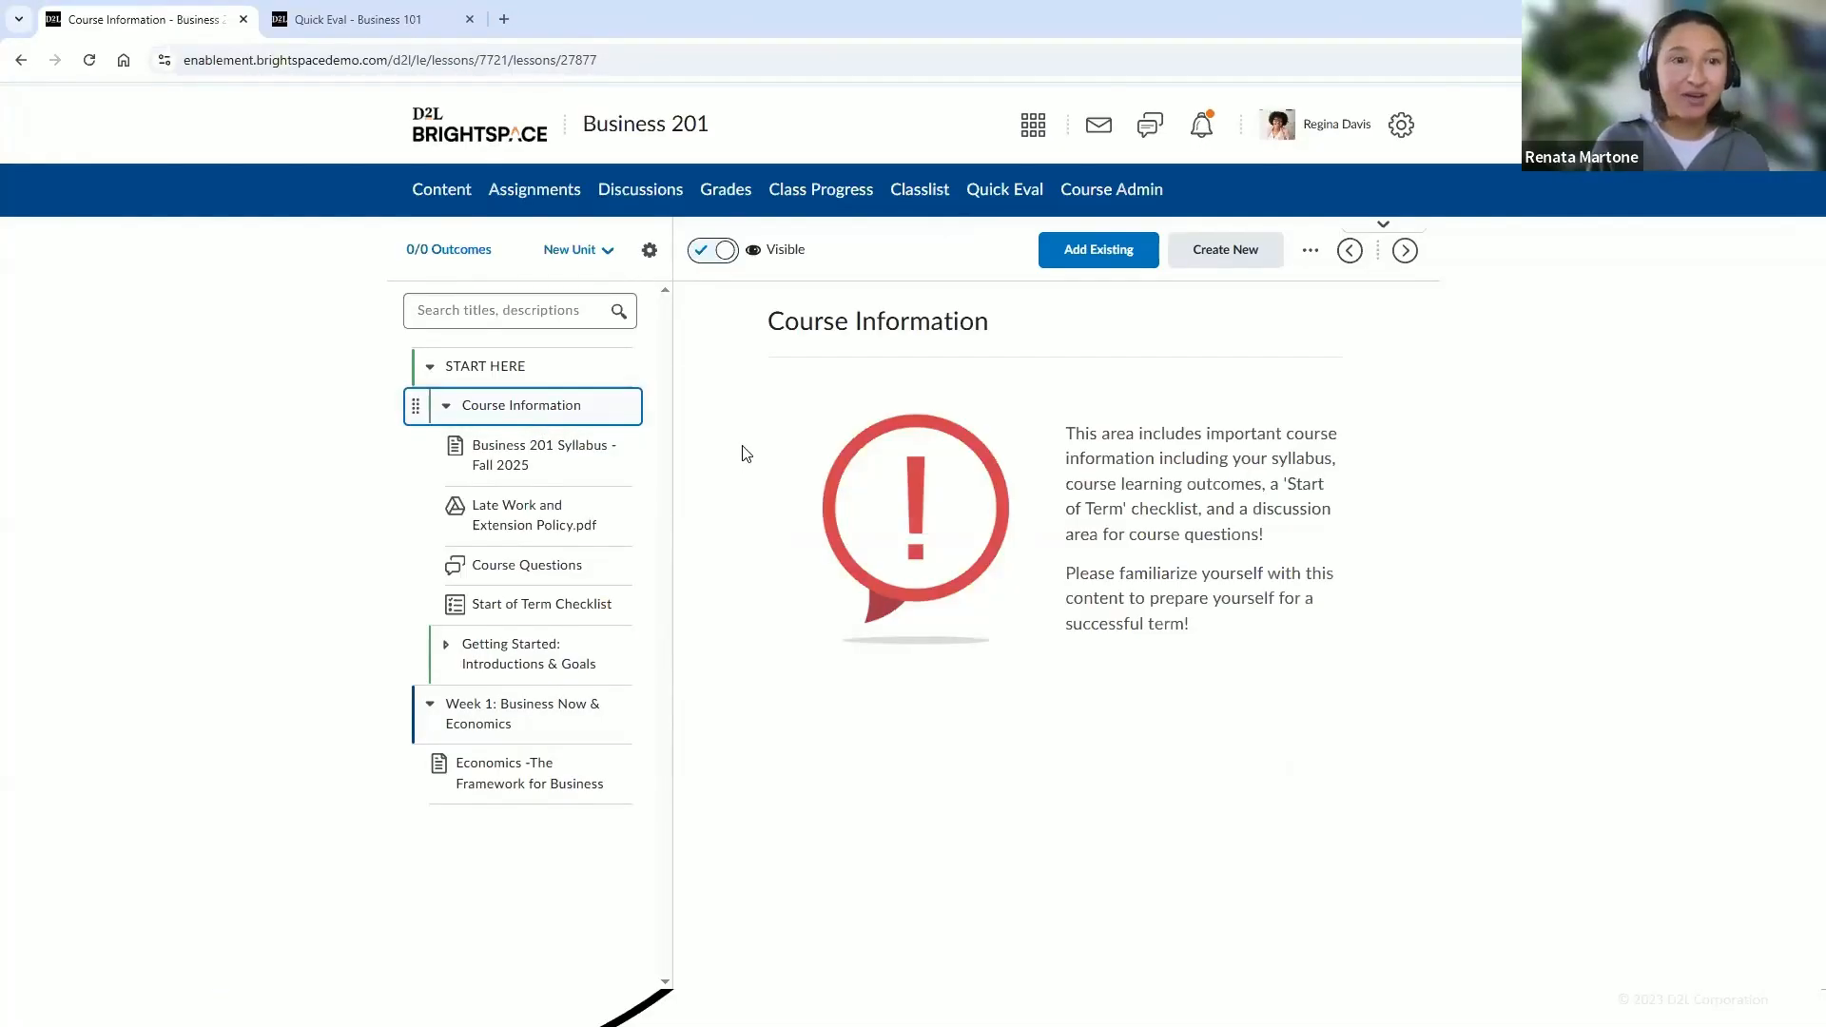
pyautogui.click(539, 406)
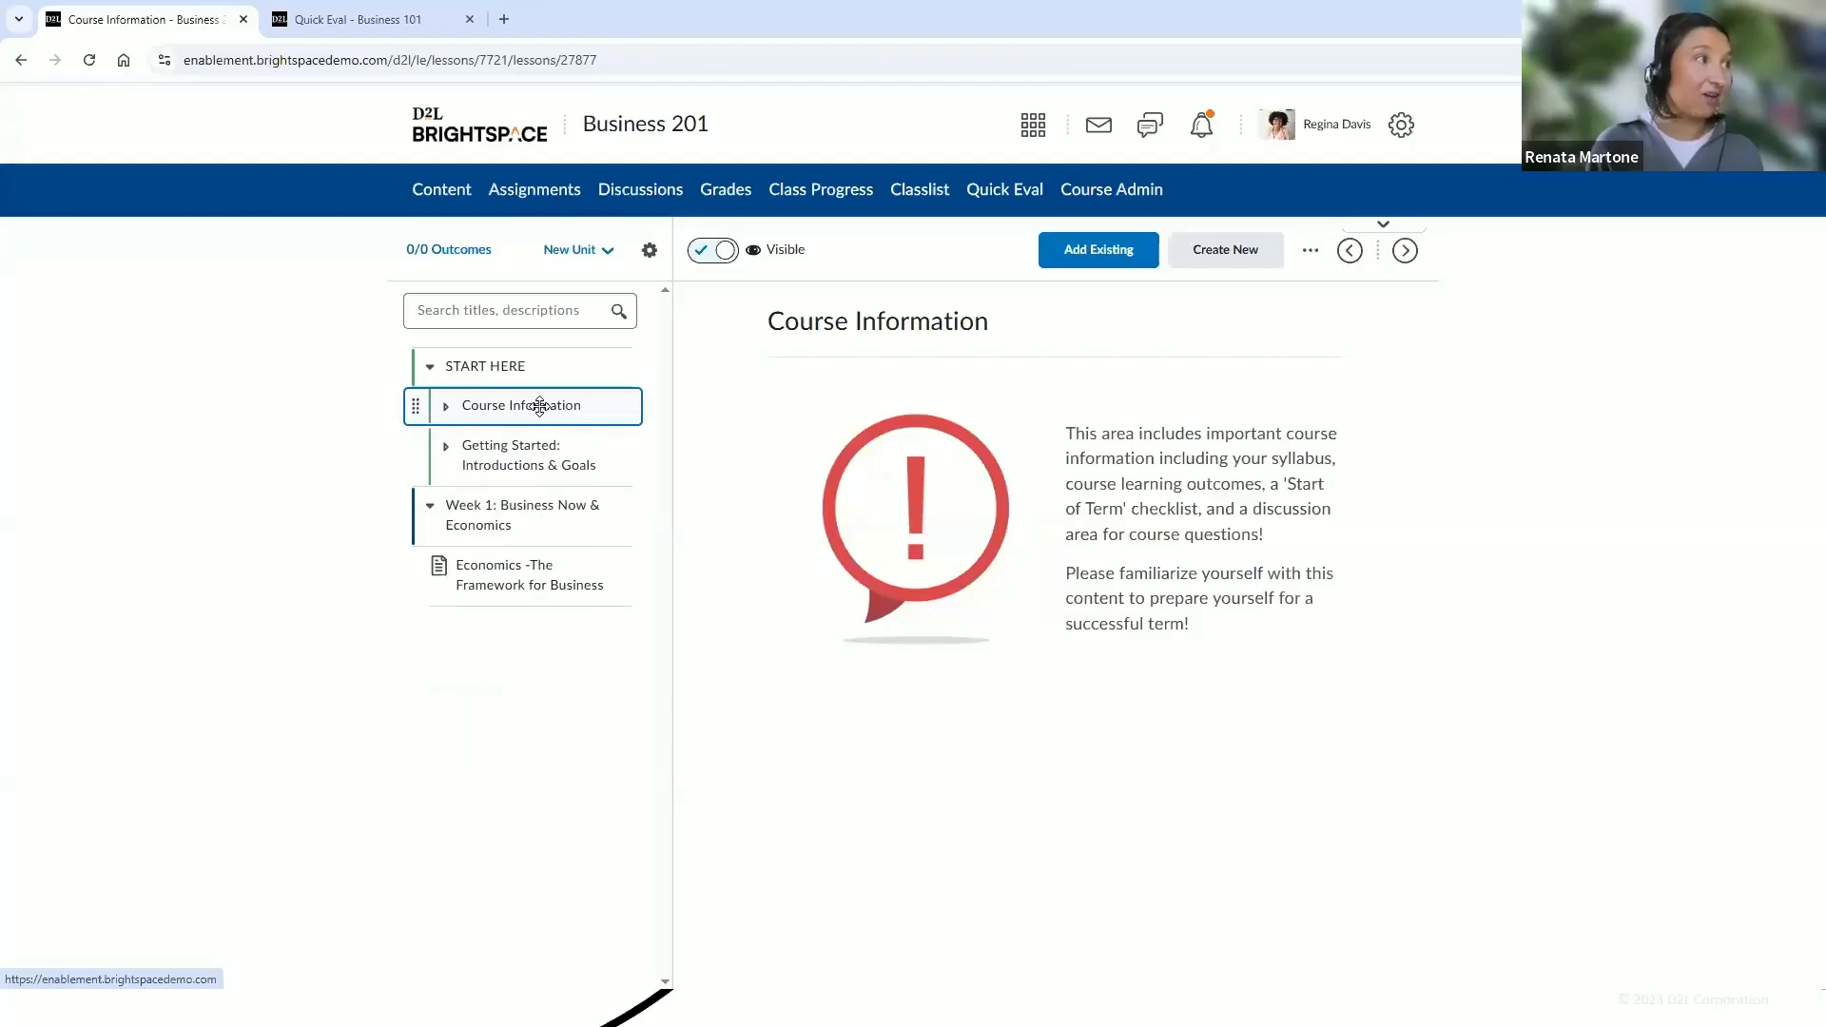
pyautogui.click(539, 406)
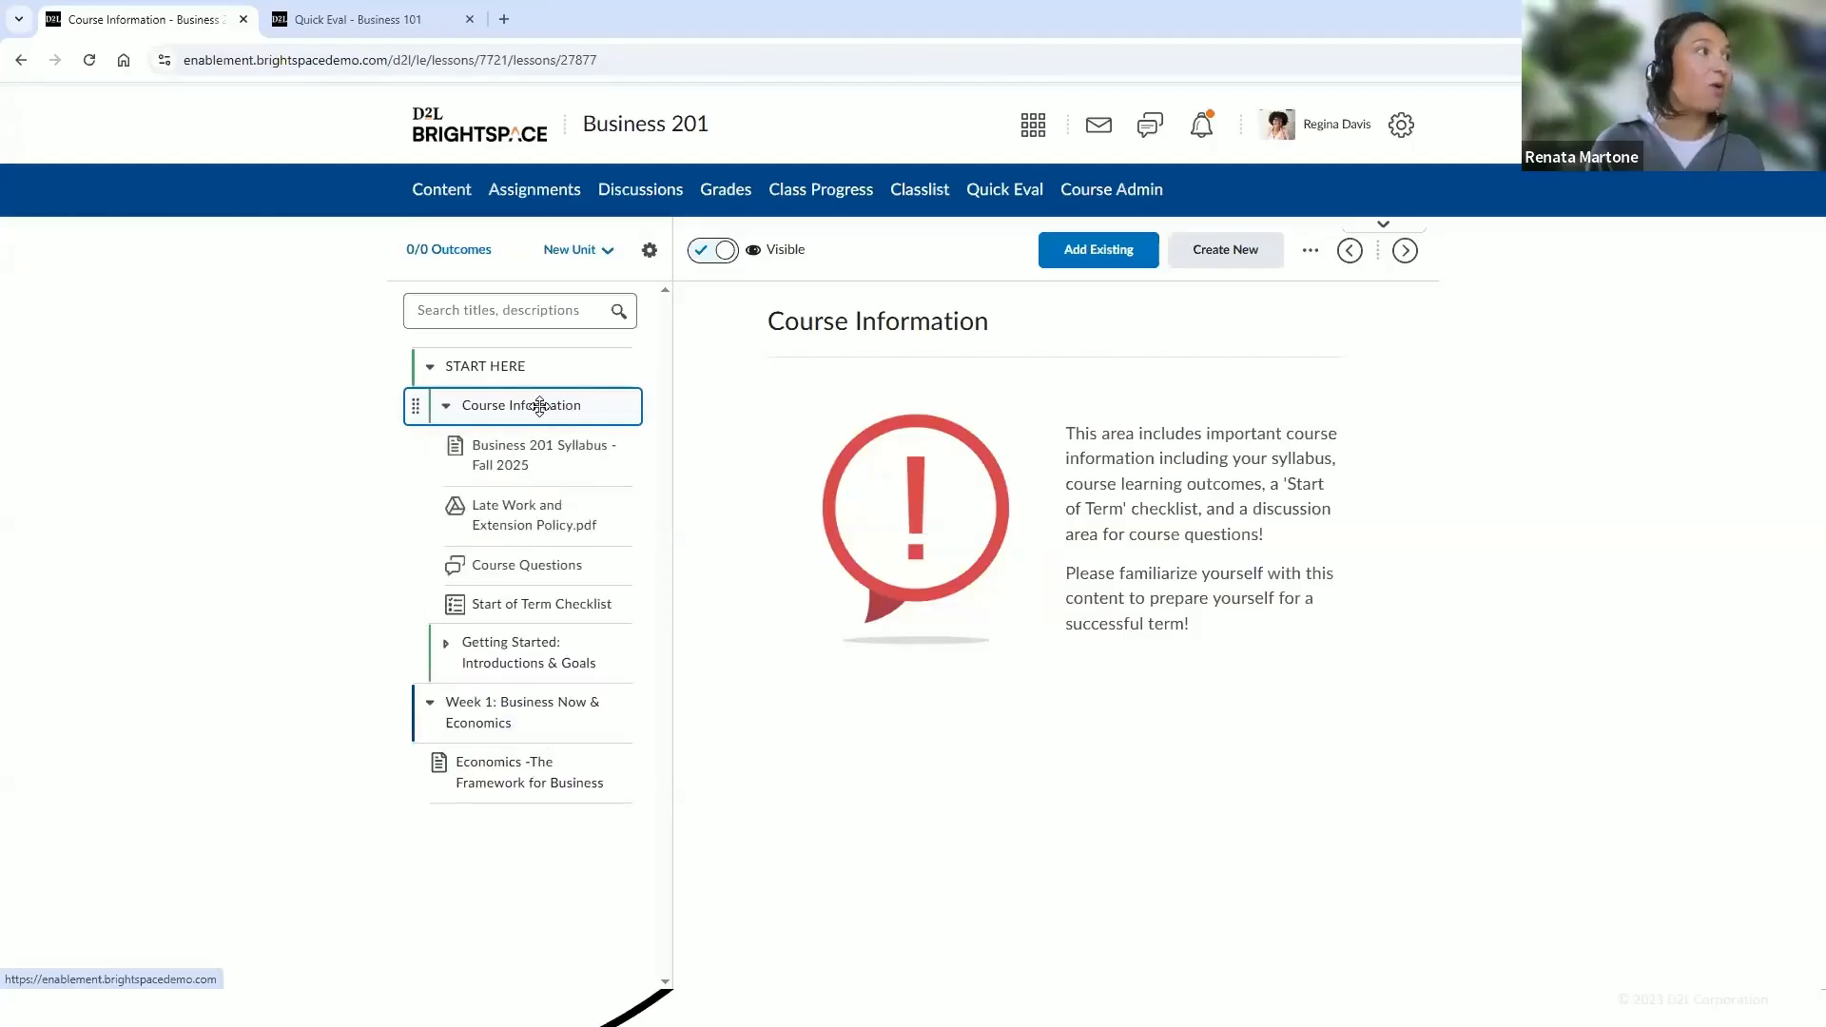
pyautogui.click(1240, 253)
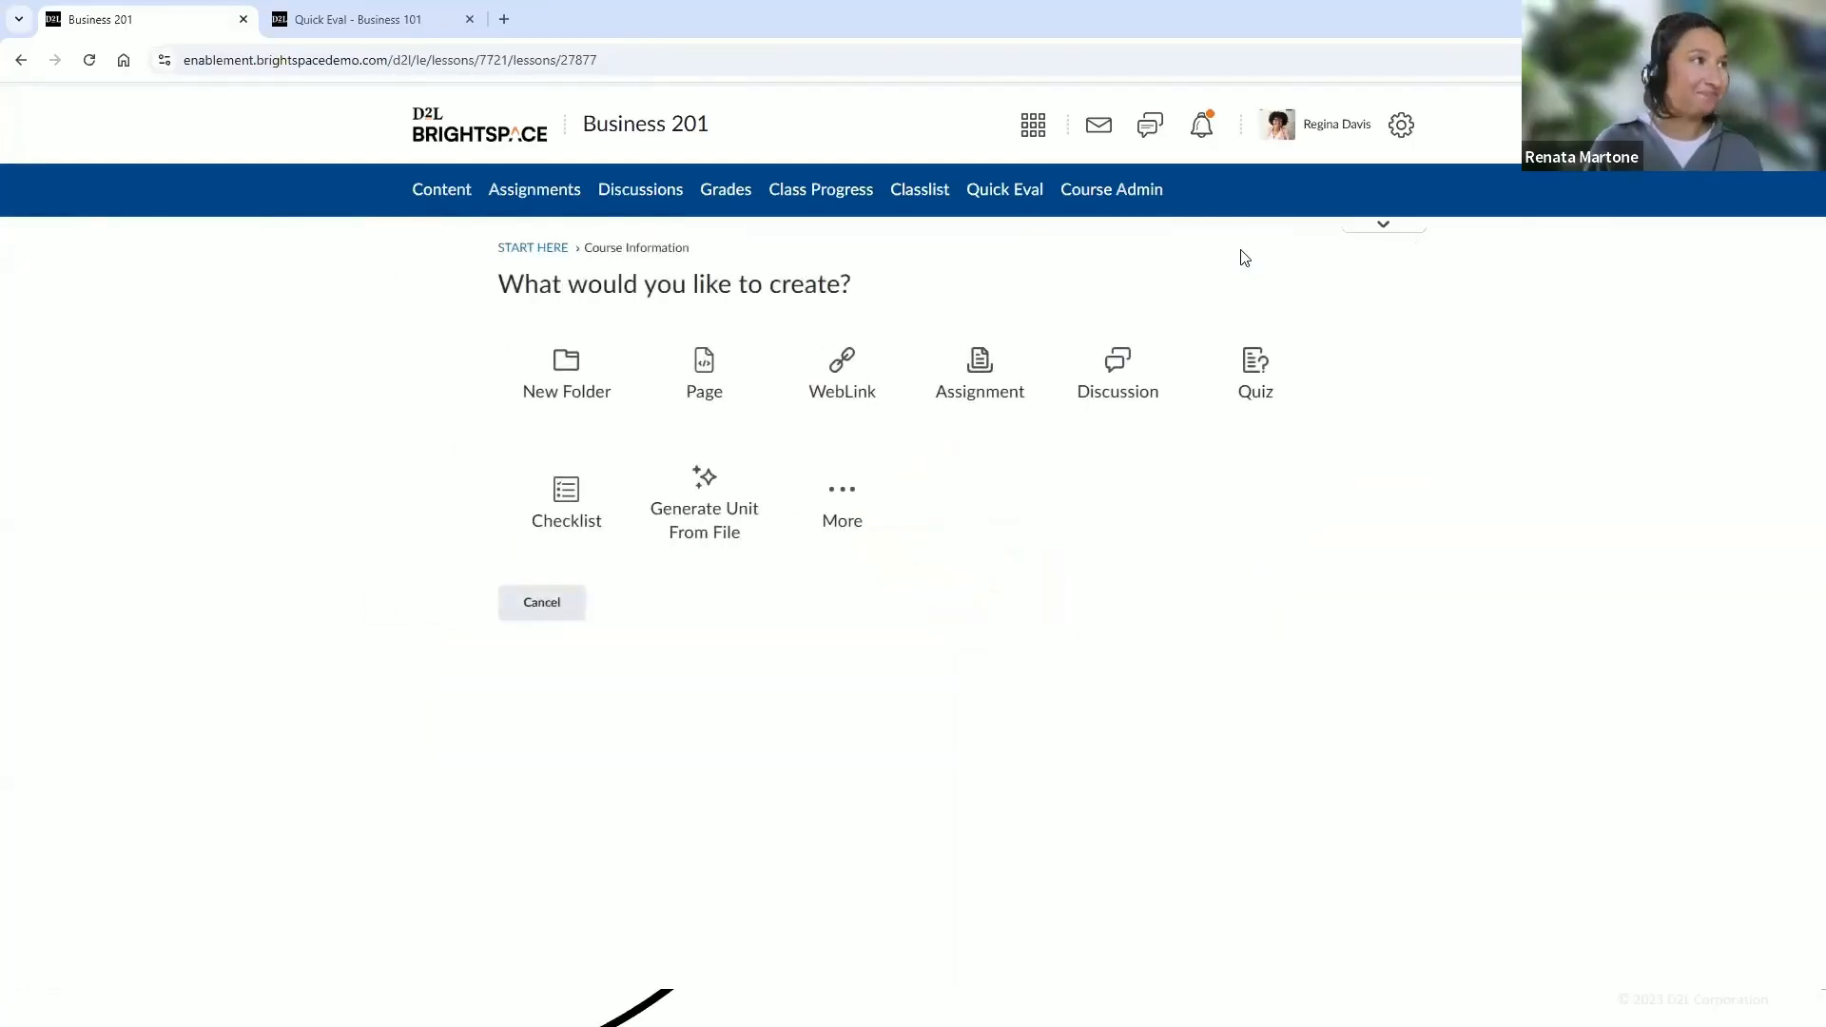
pyautogui.click(701, 417)
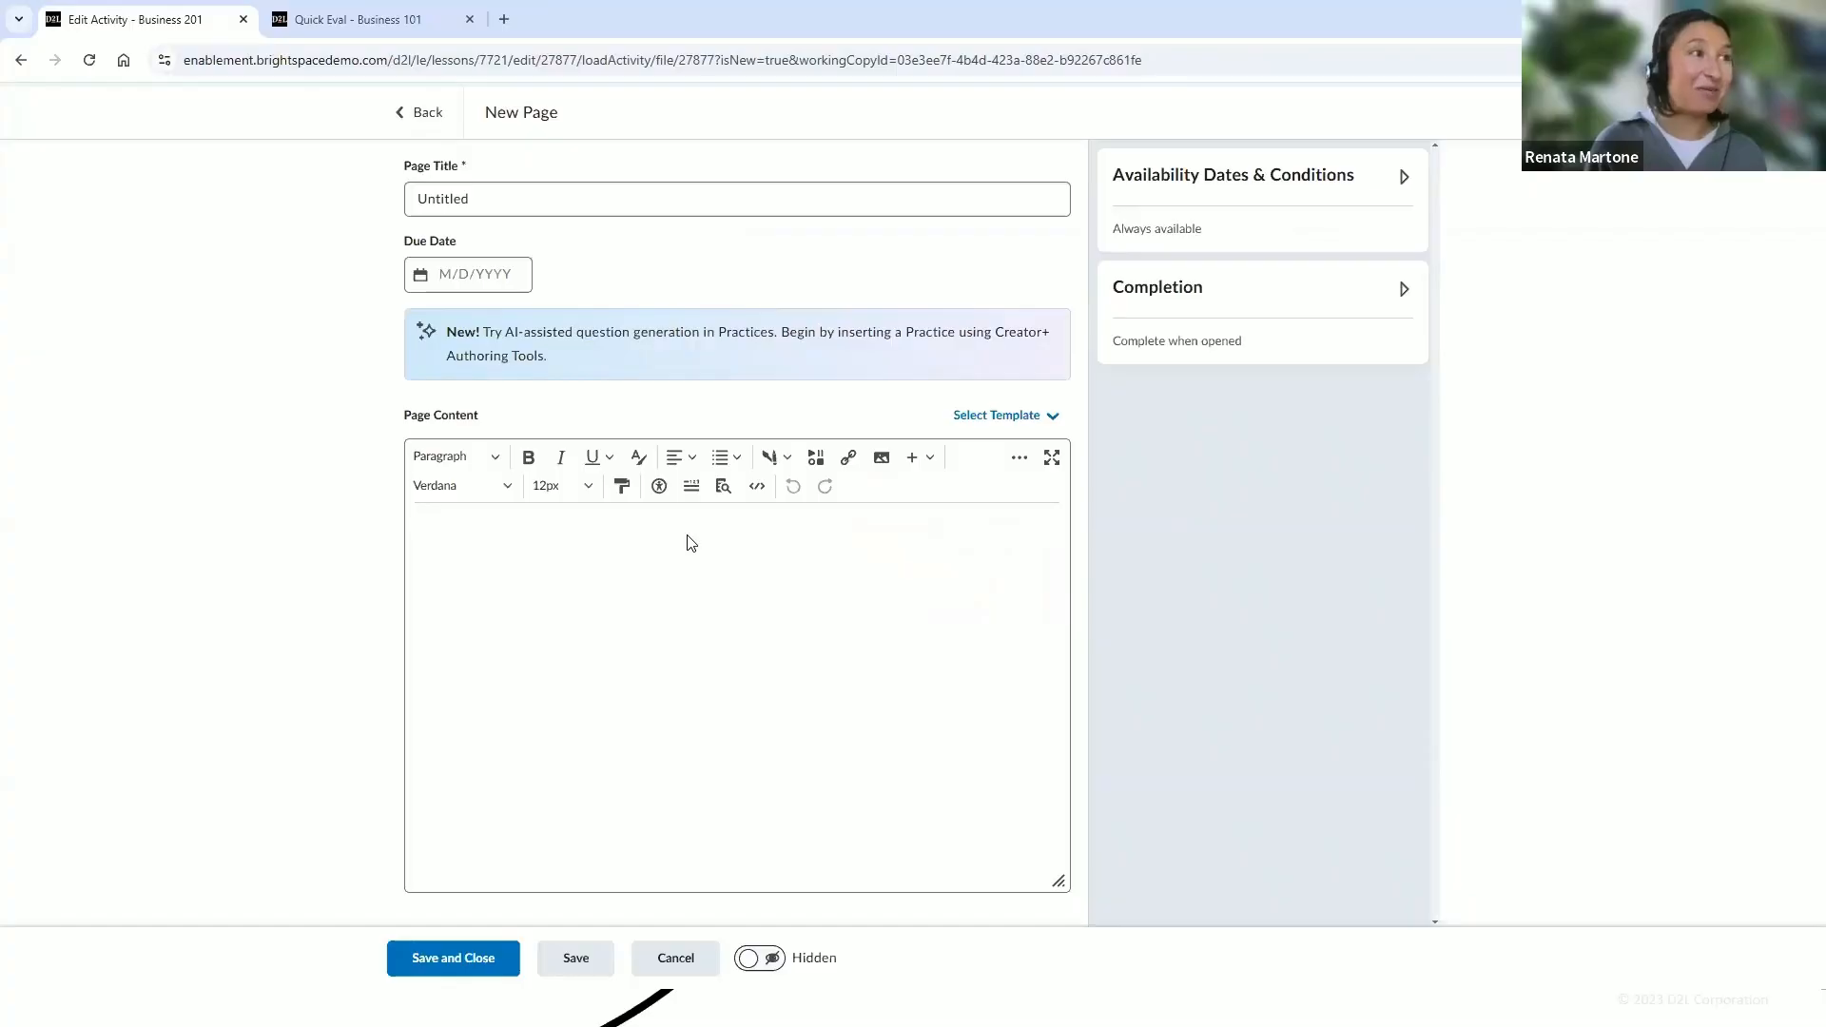
pyautogui.click(1046, 418)
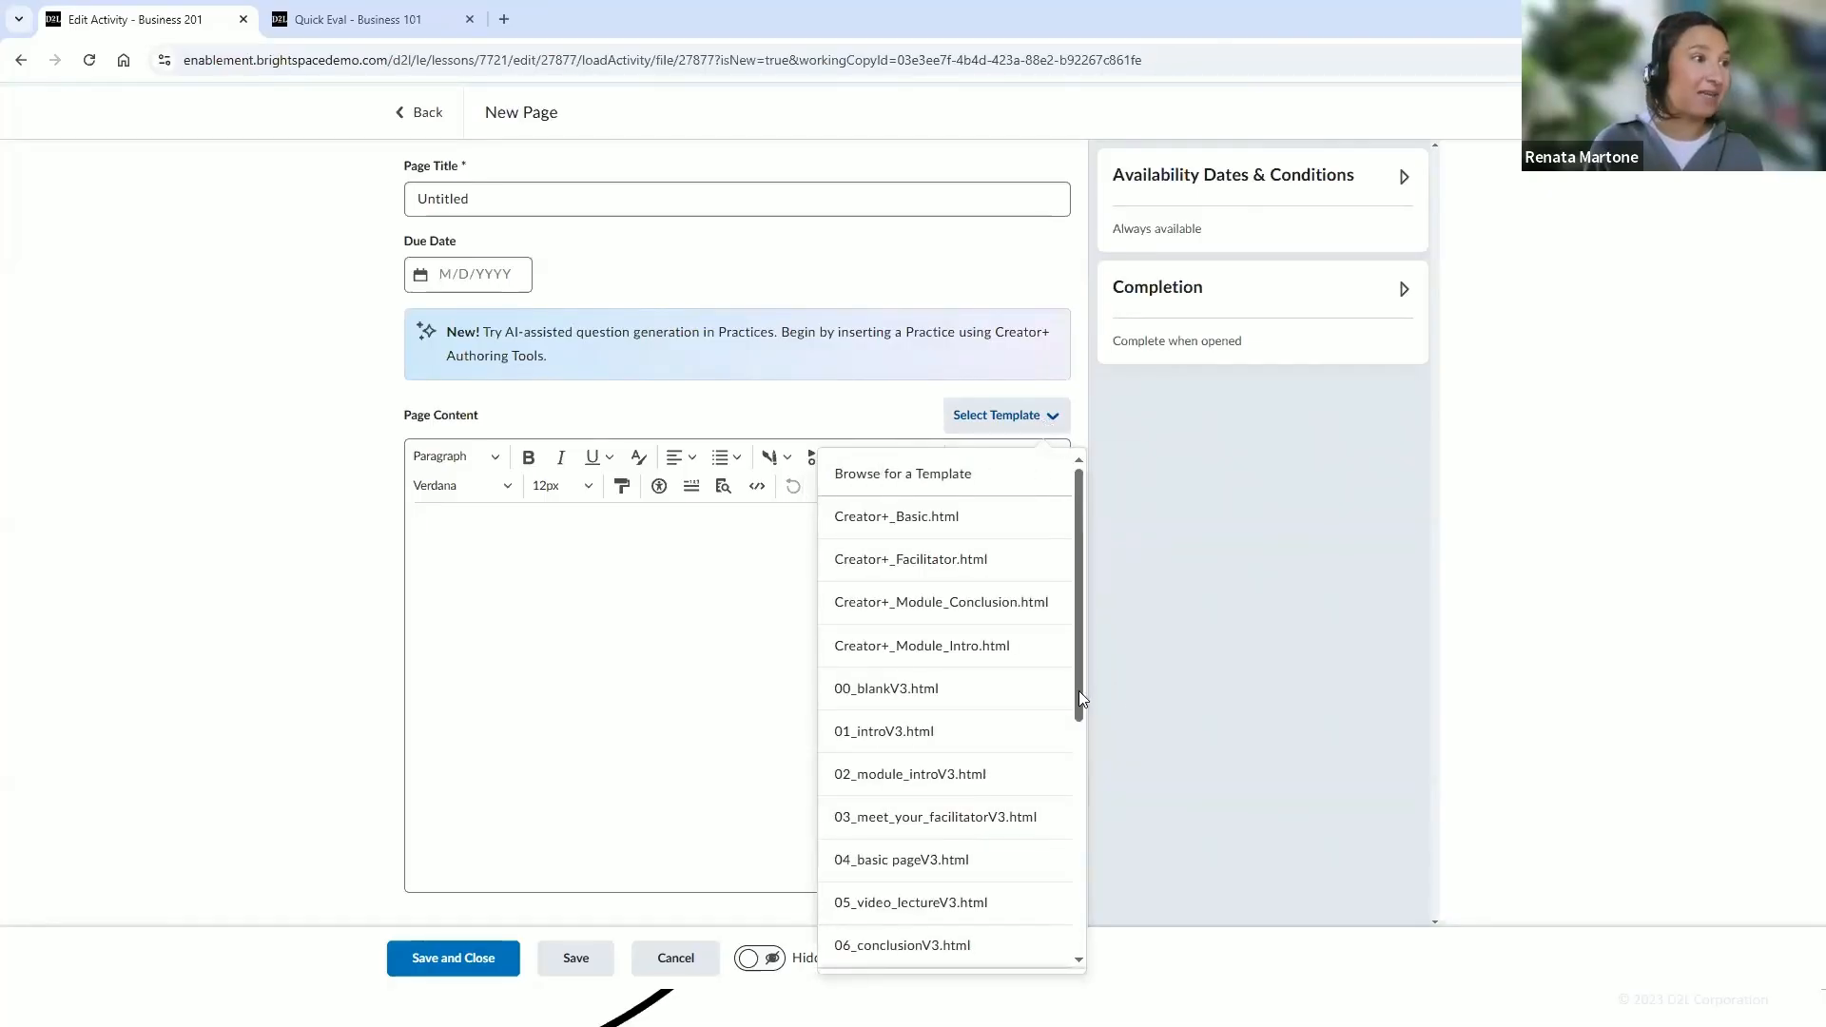
pyautogui.moveTo(1079, 699); pyautogui.dragTo(1036, 934)
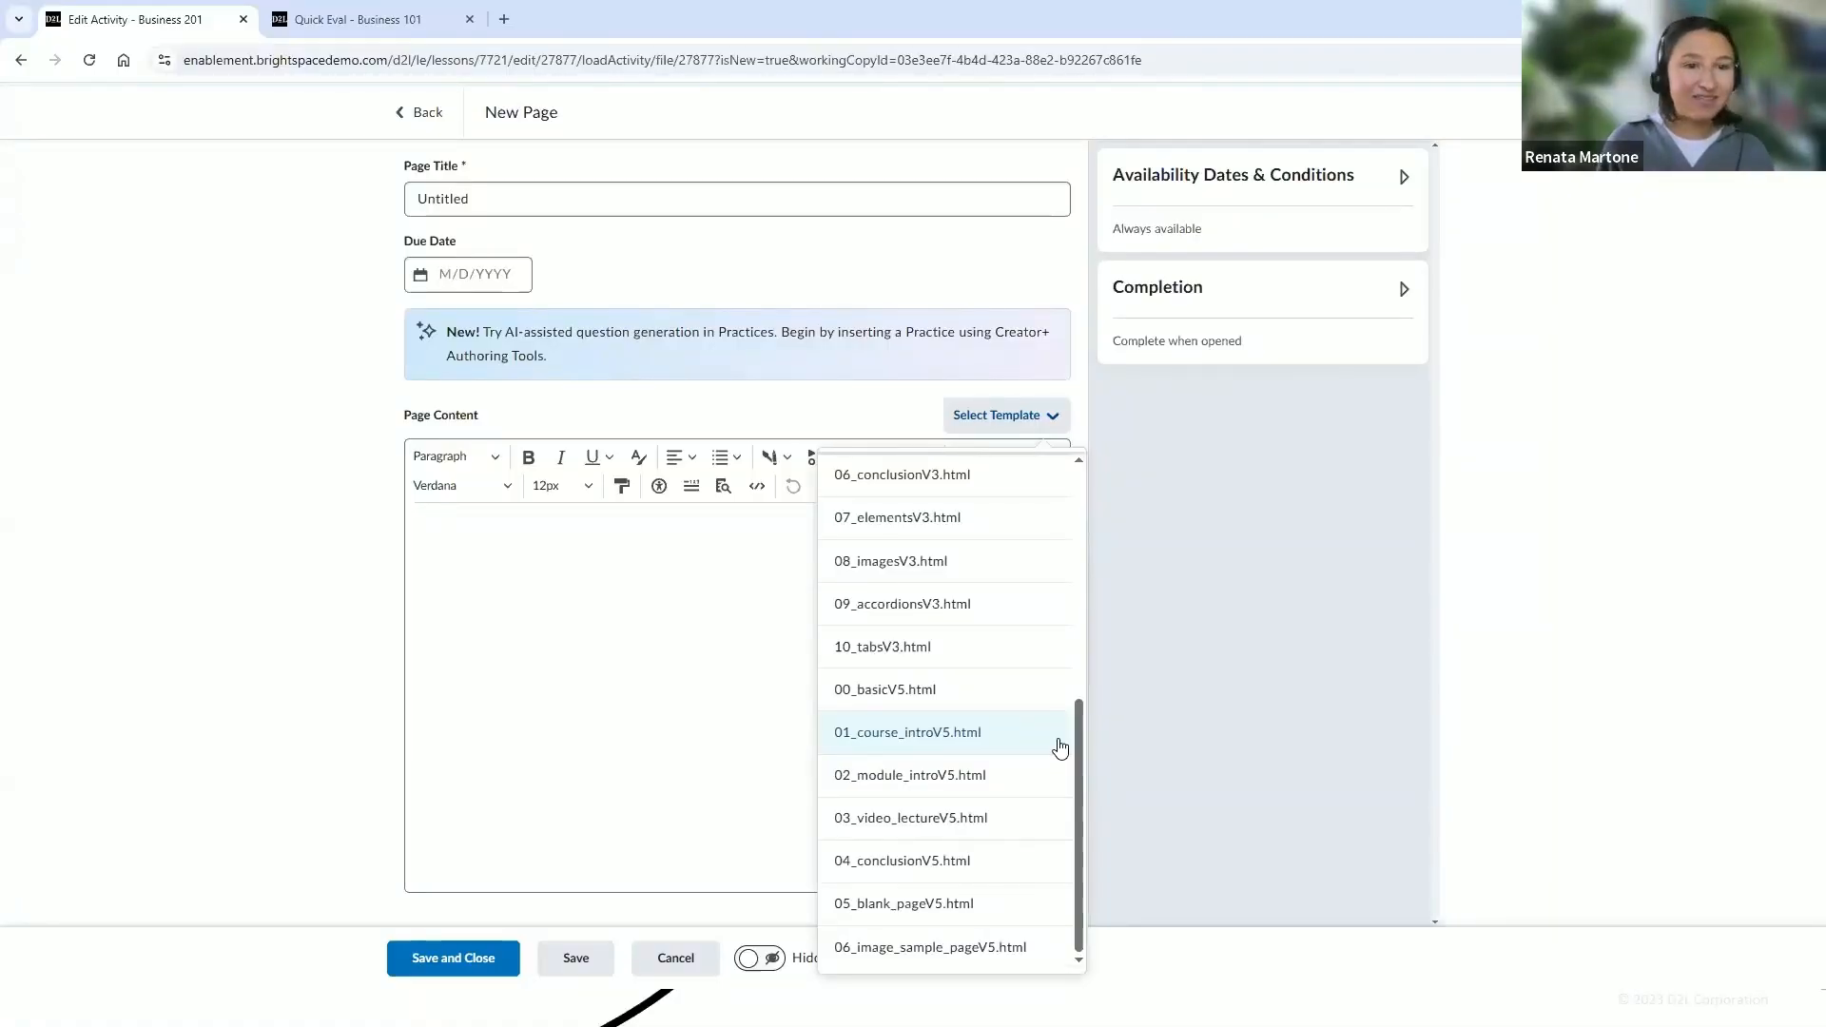
pyautogui.click(983, 778)
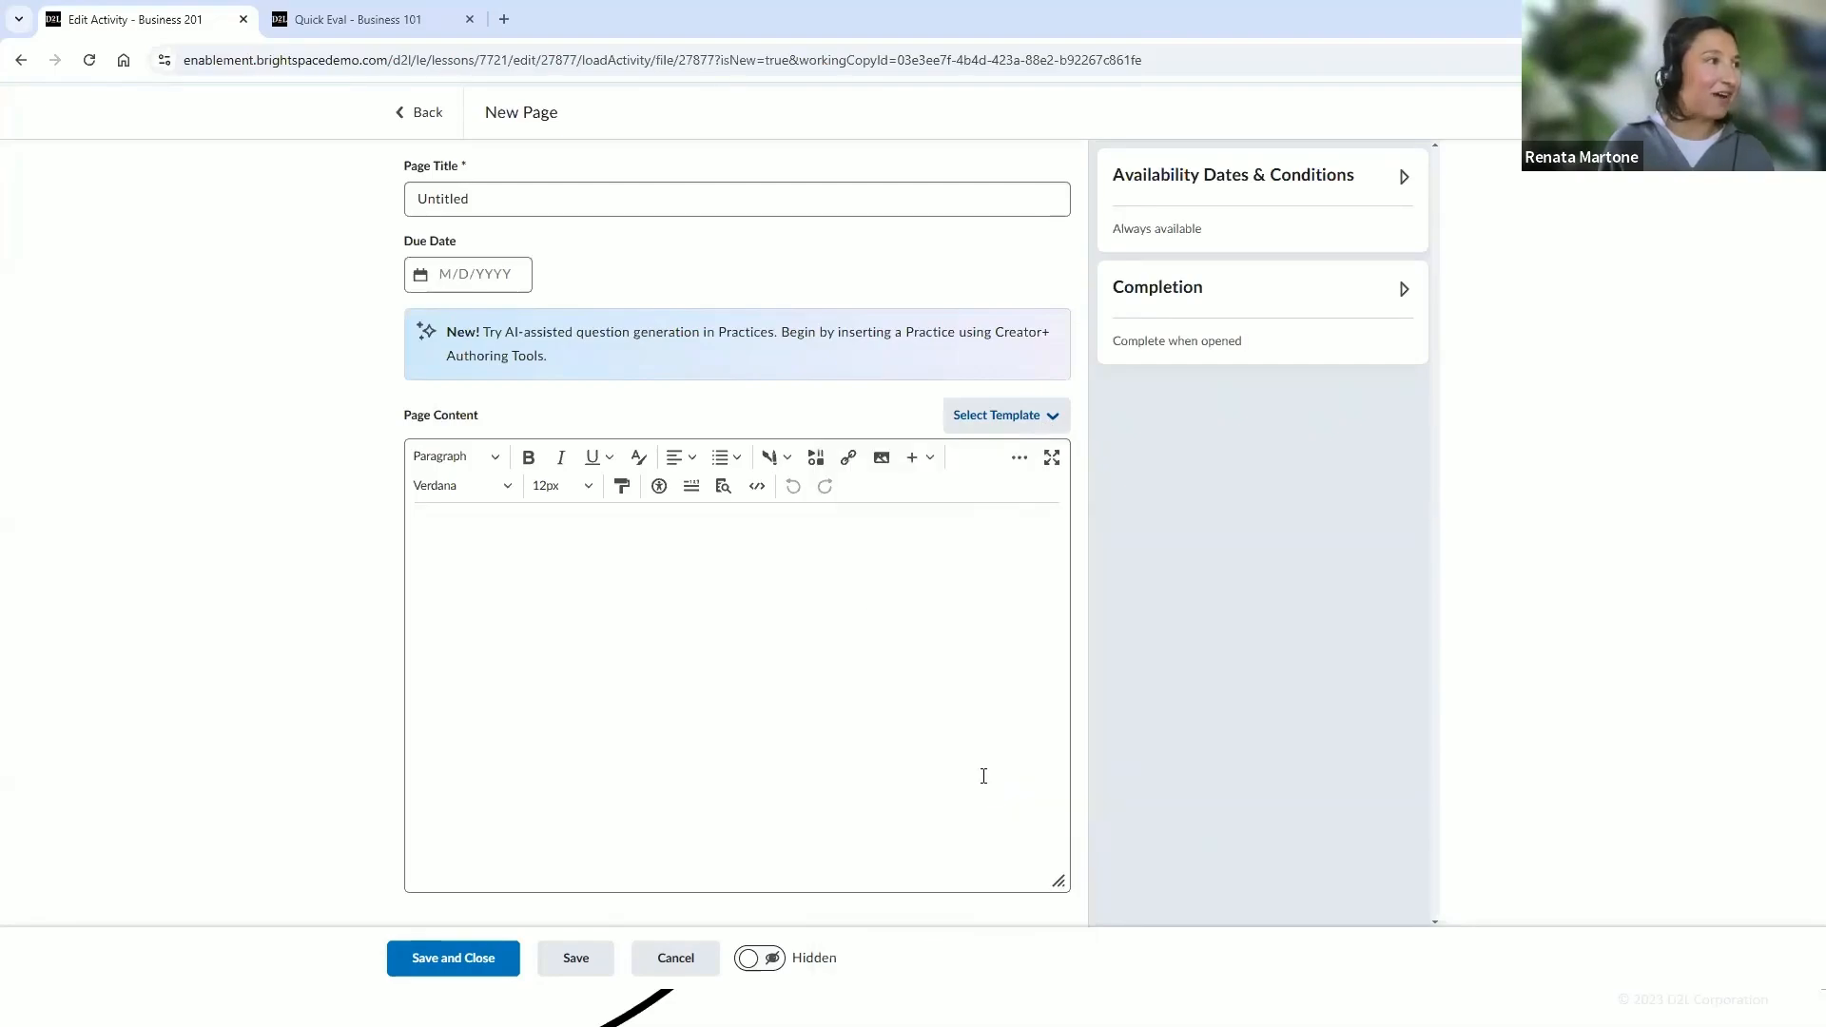
# Expand the page editor to full screen and read through the template's content
pyautogui.click(1049, 462)
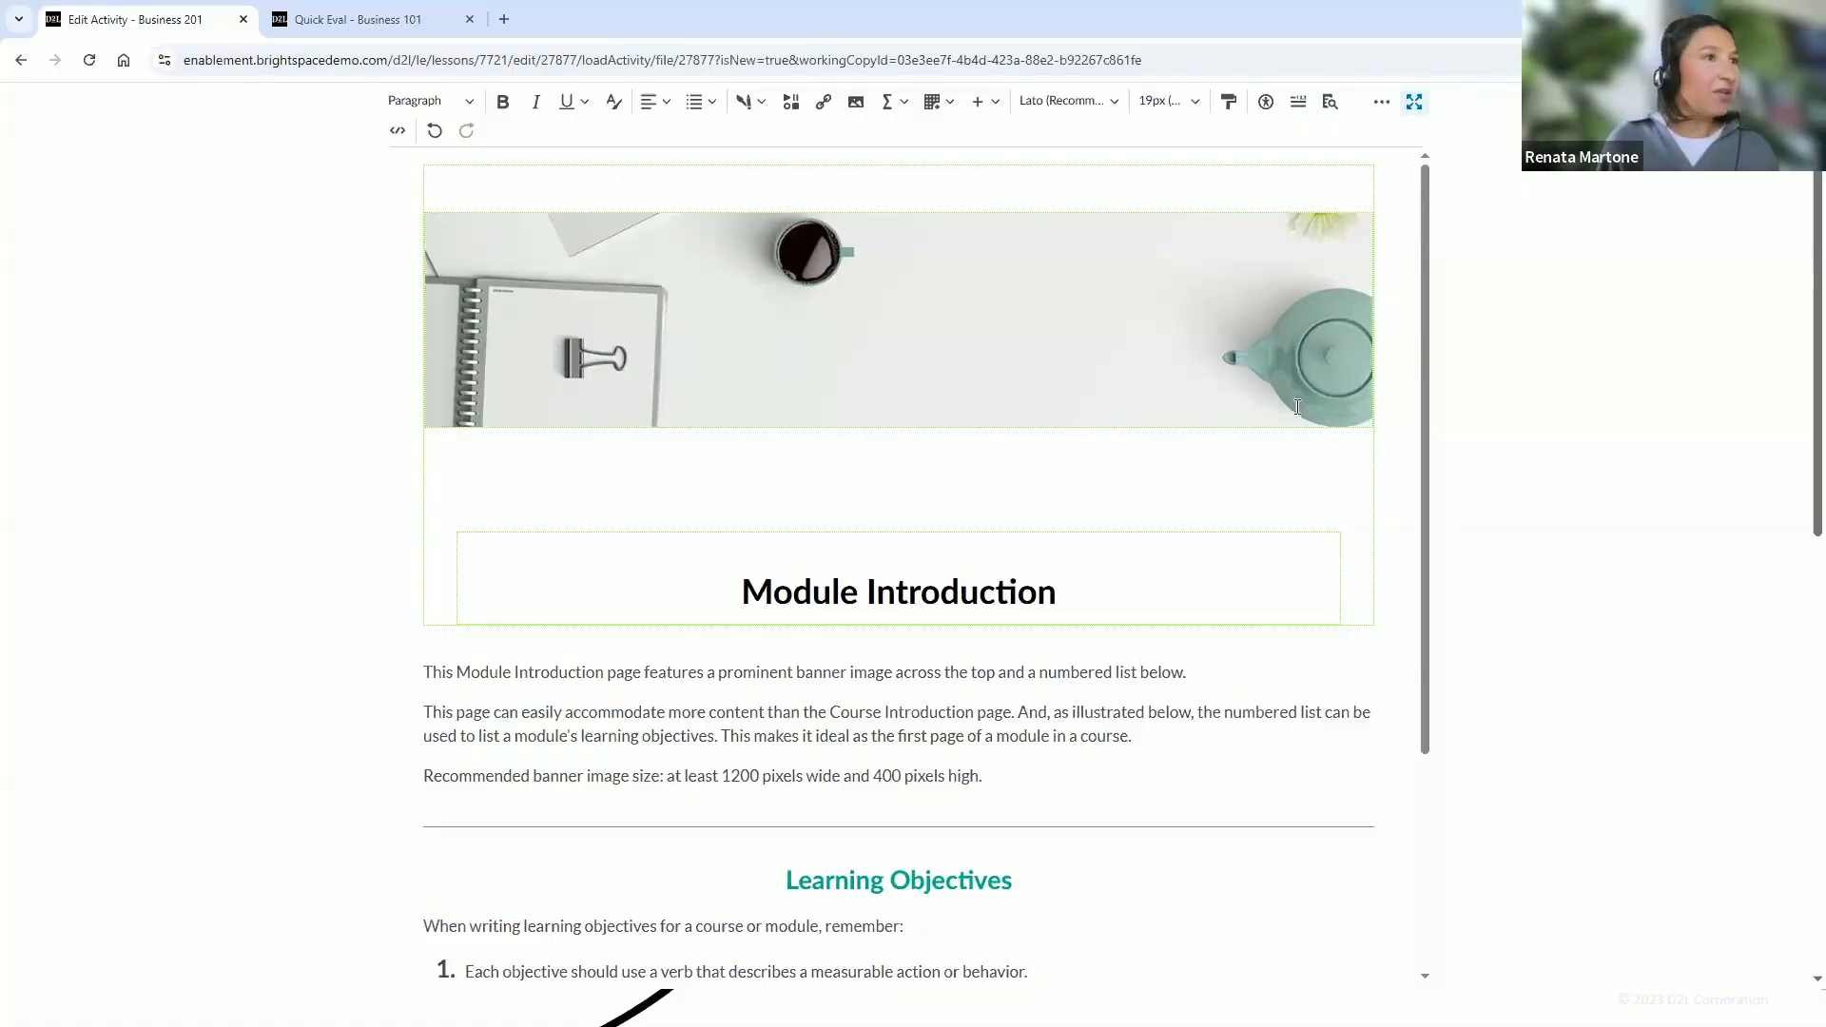
pyautogui.moveTo(1424, 451); pyautogui.dragTo(1408, 583)
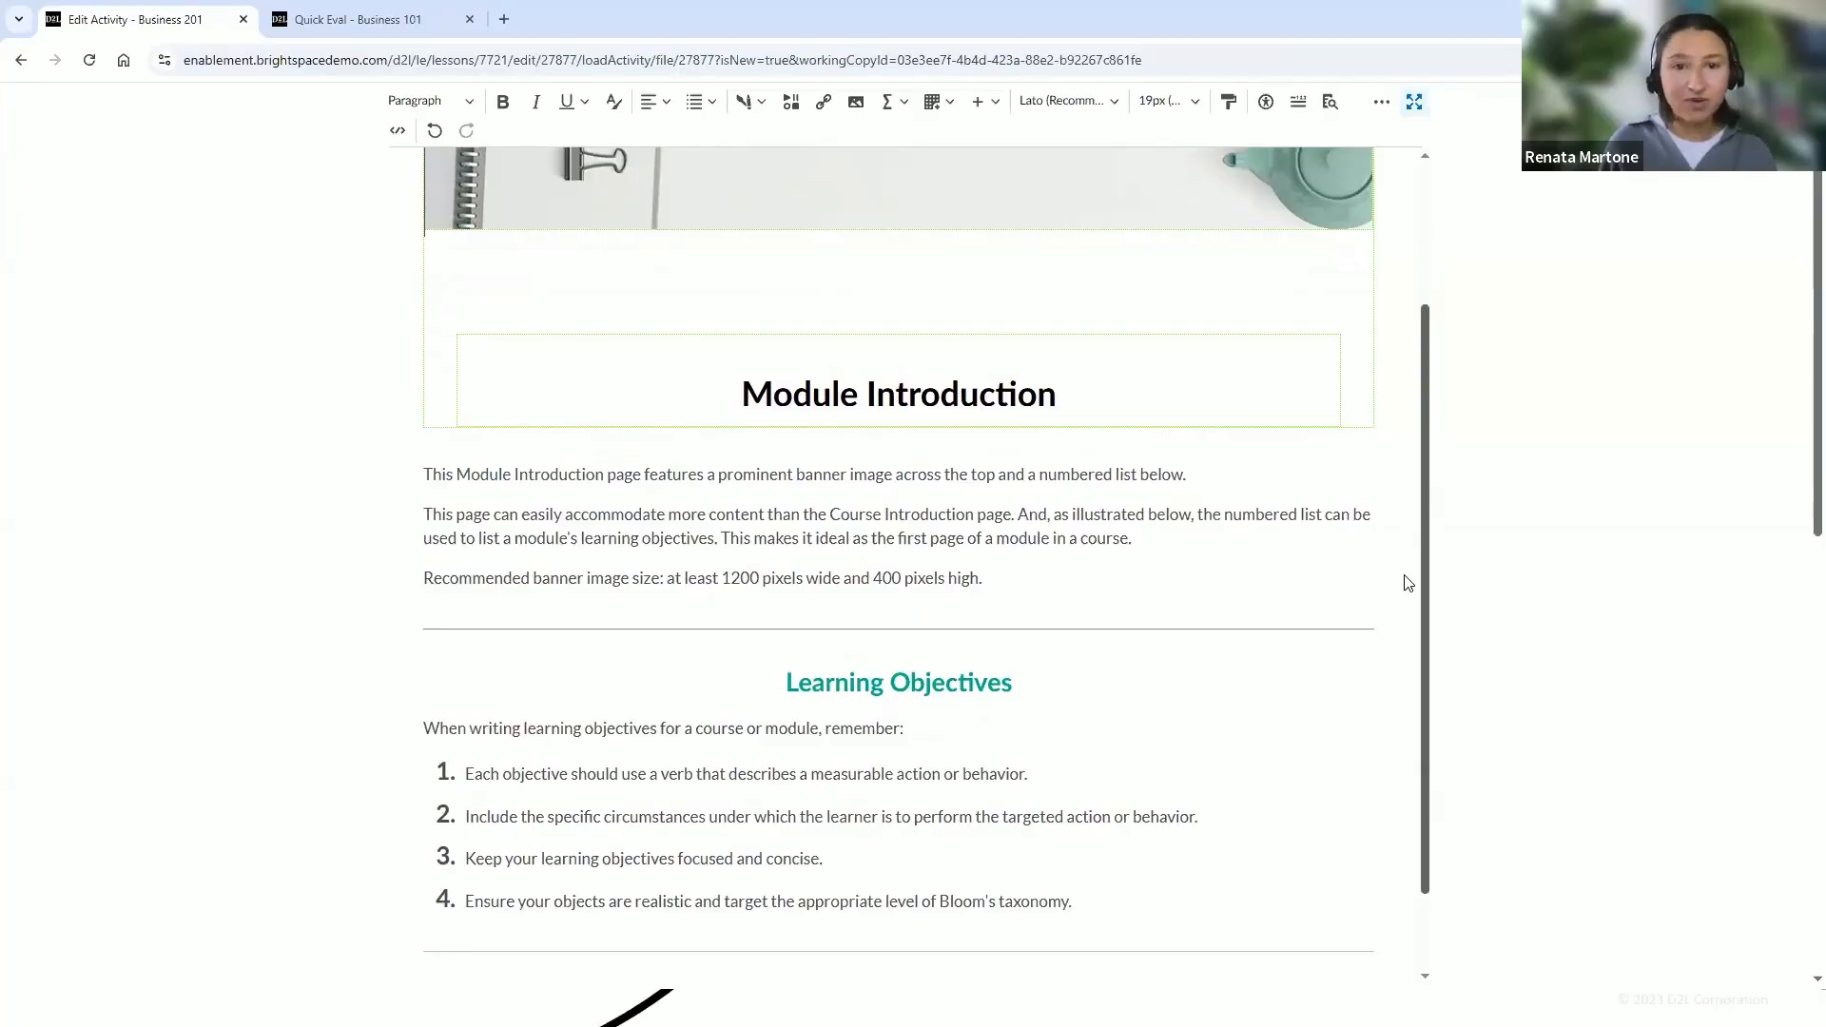
pyautogui.moveTo(1408, 583); pyautogui.dragTo(1409, 599)
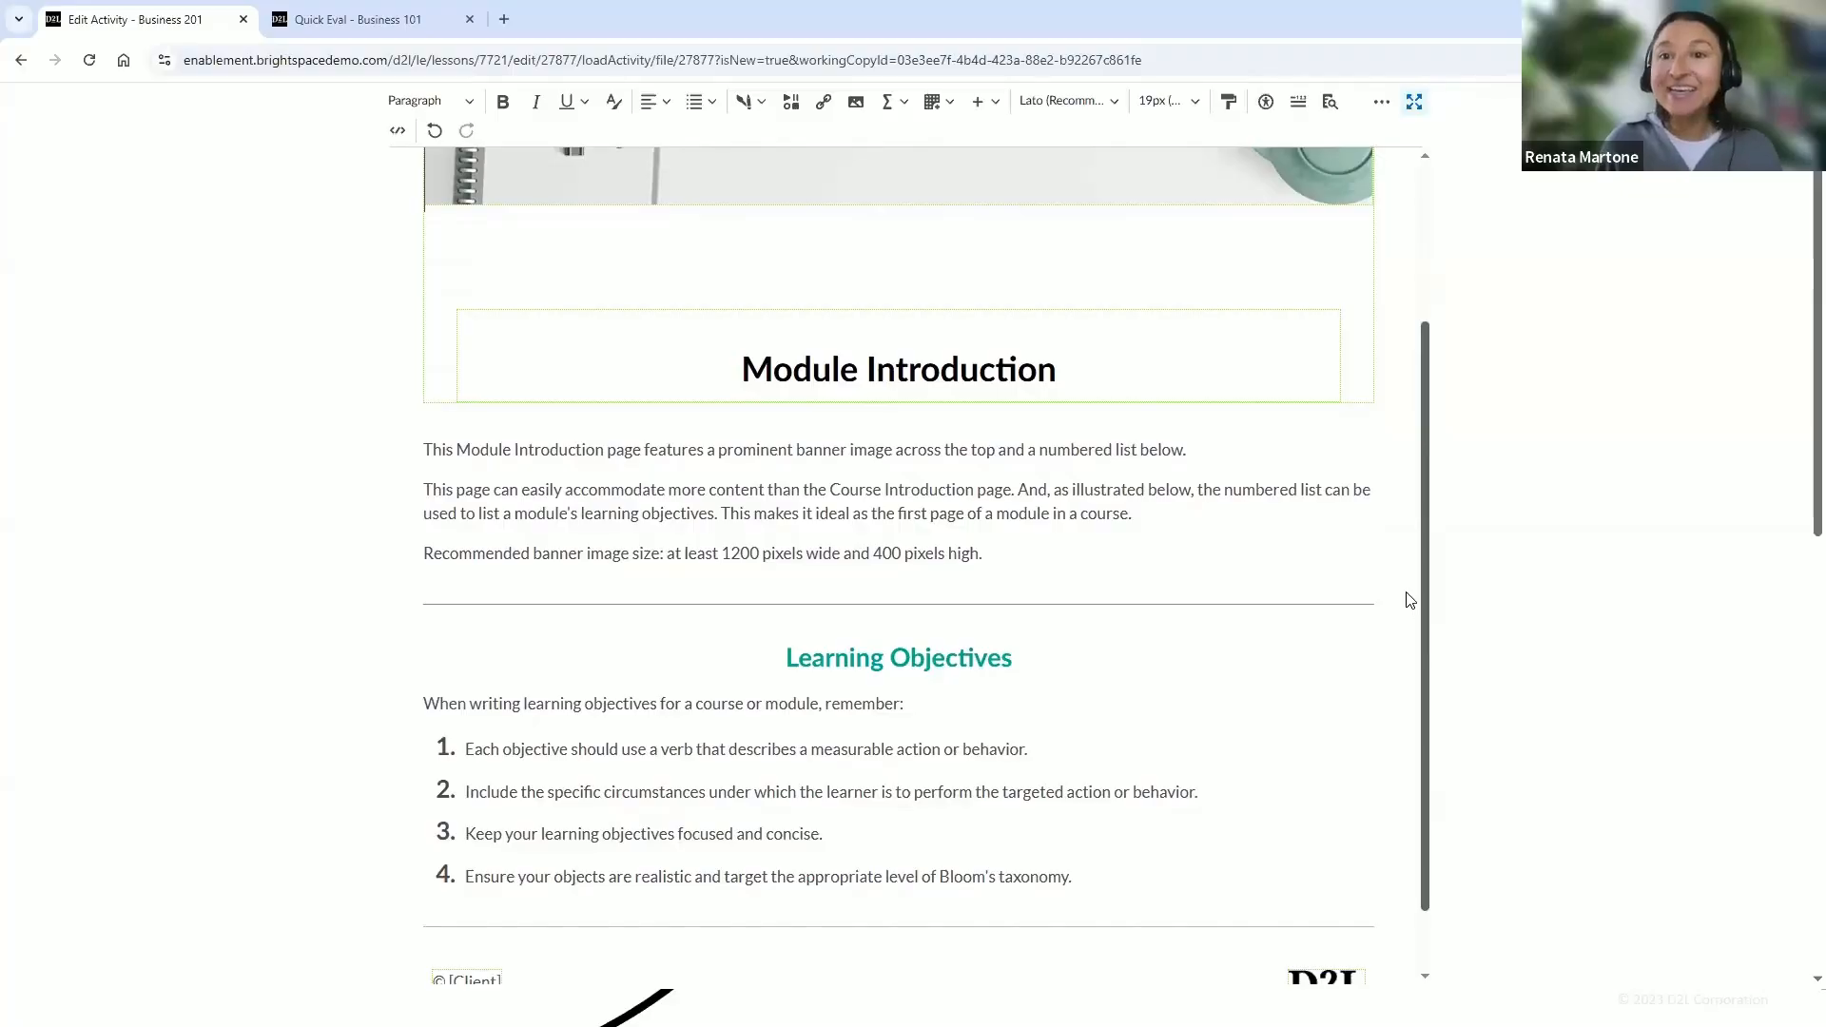
pyautogui.moveTo(1411, 599); pyautogui.dragTo(1416, 651)
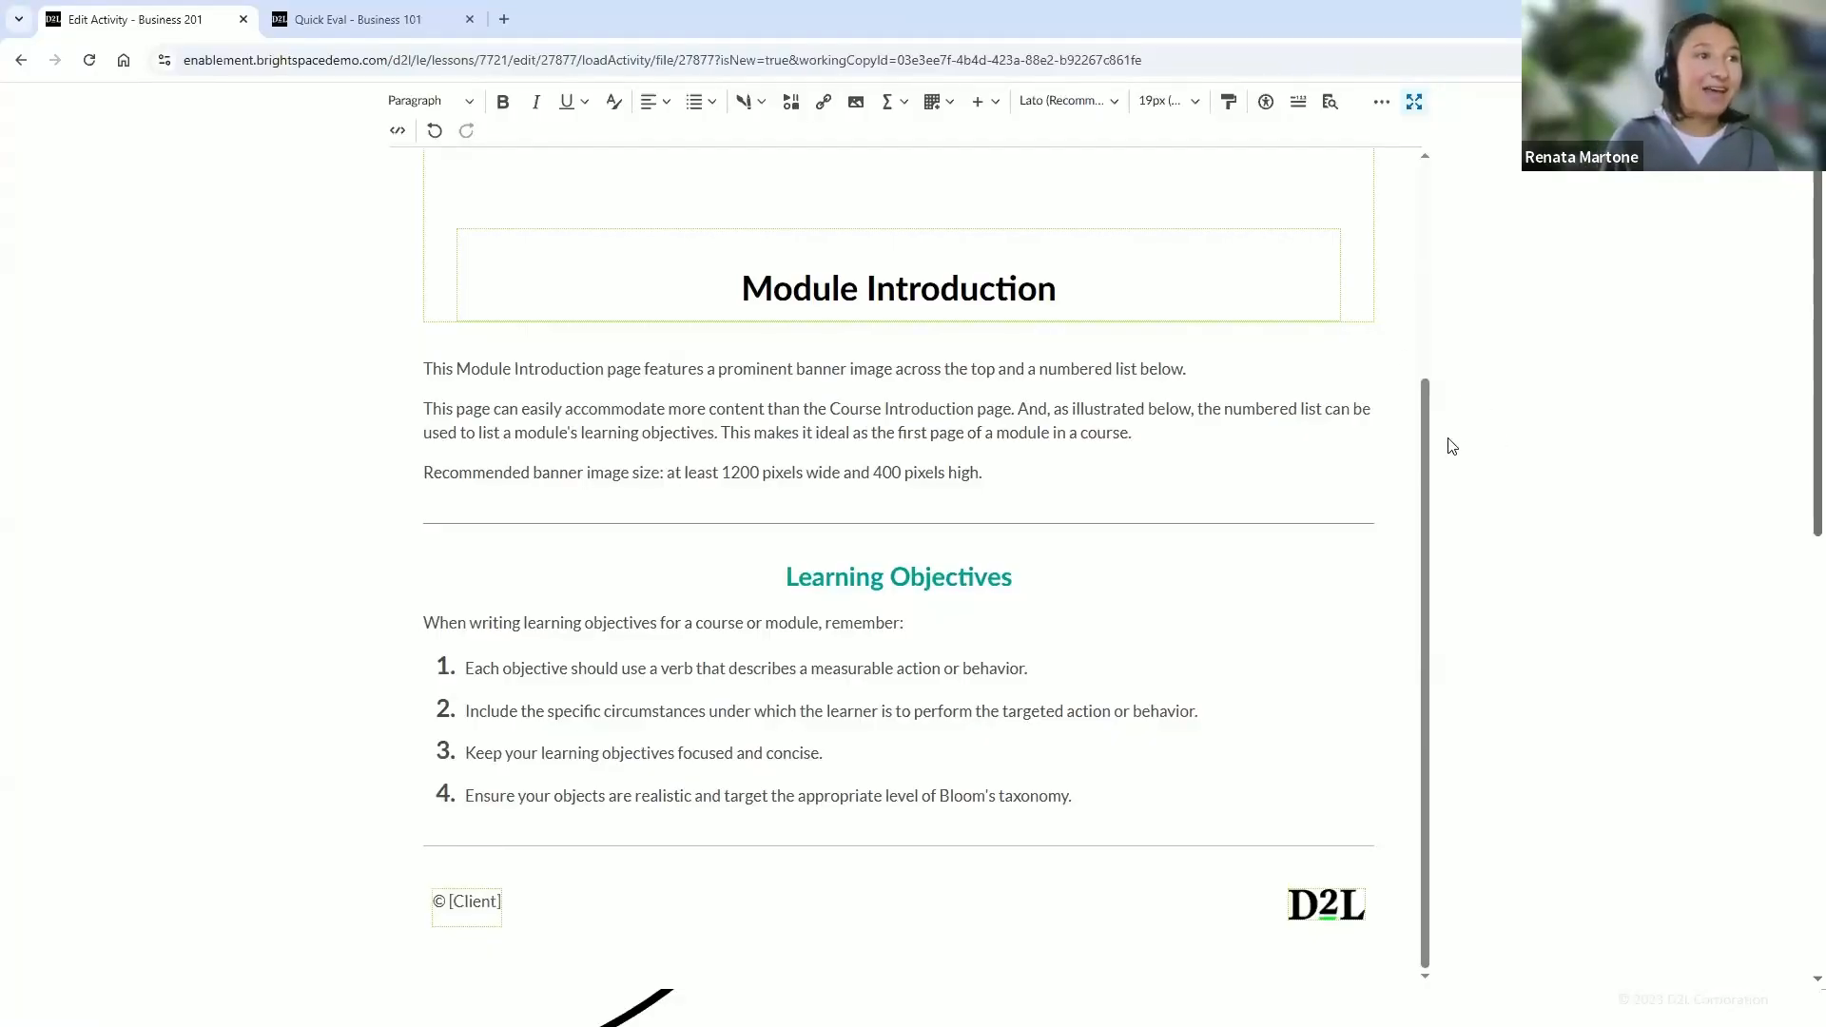
# Retitle the banner heading to Business 201 and replace the introductory paragraphs with pasted course text
pyautogui.moveTo(1423, 441); pyautogui.dragTo(1424, 270)
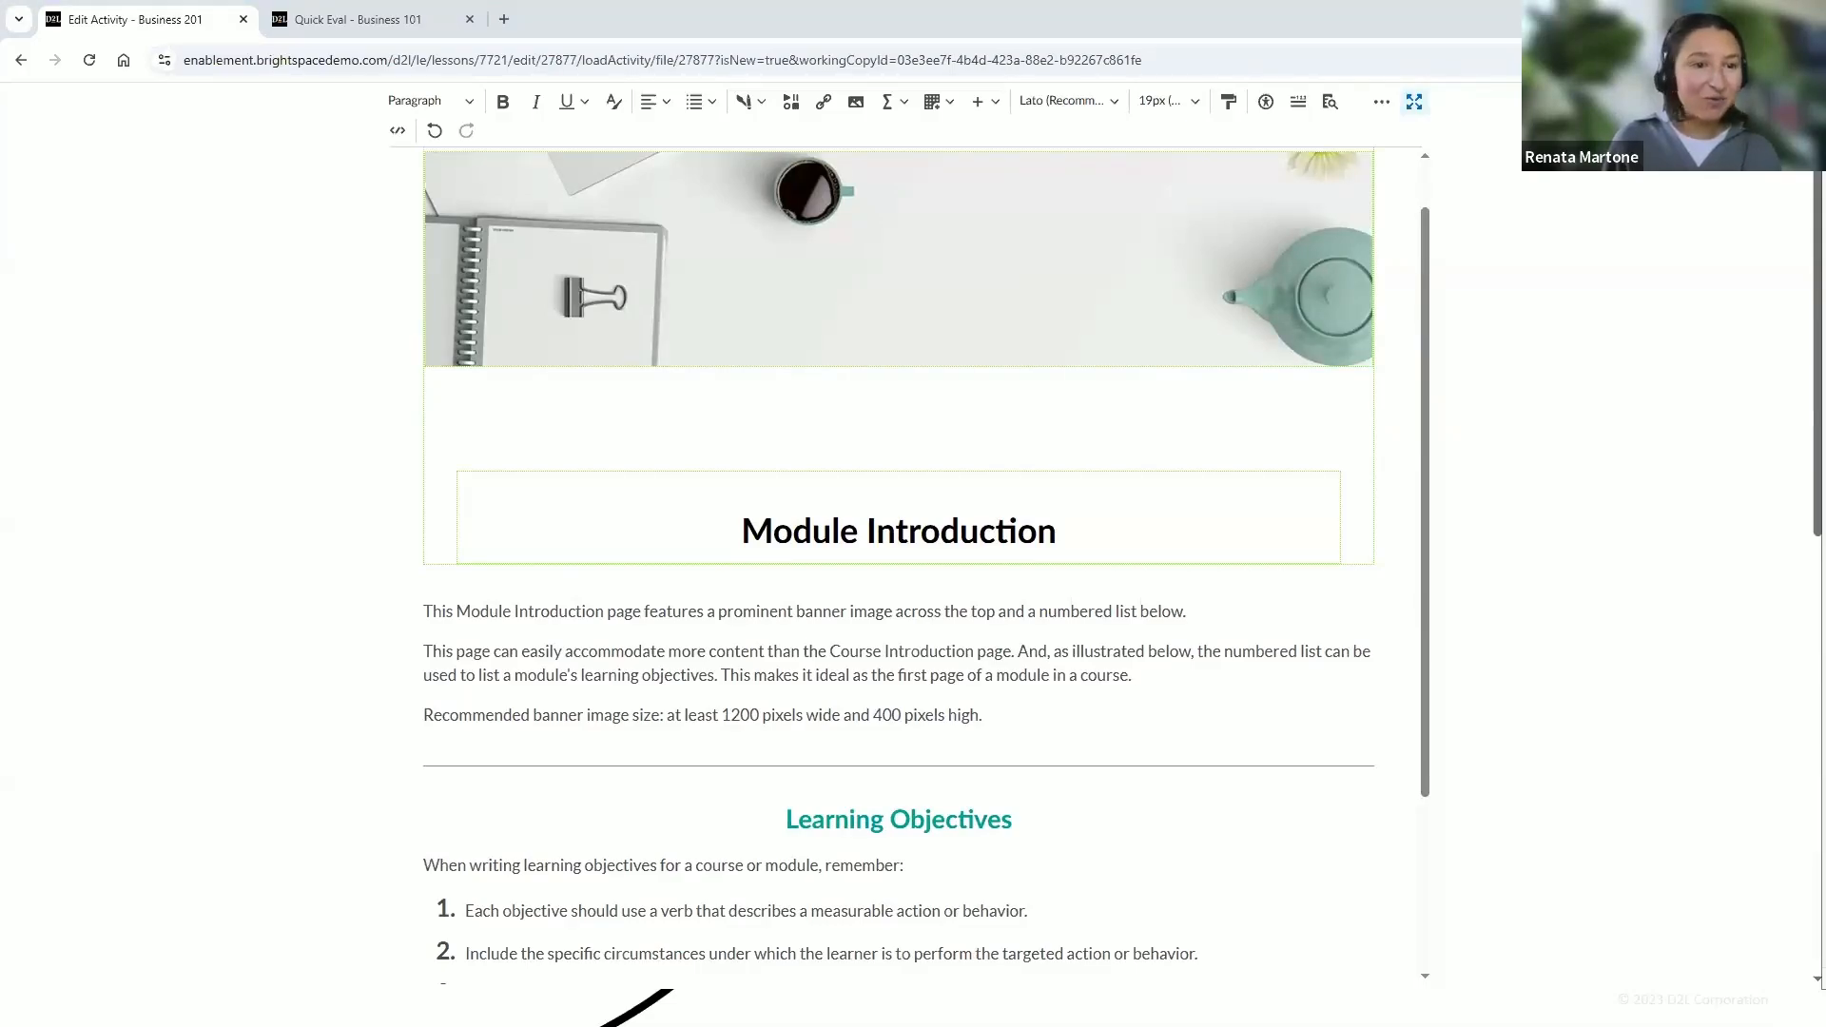
pyautogui.tripleClick(853, 539)
pyautogui.write('Business 201')
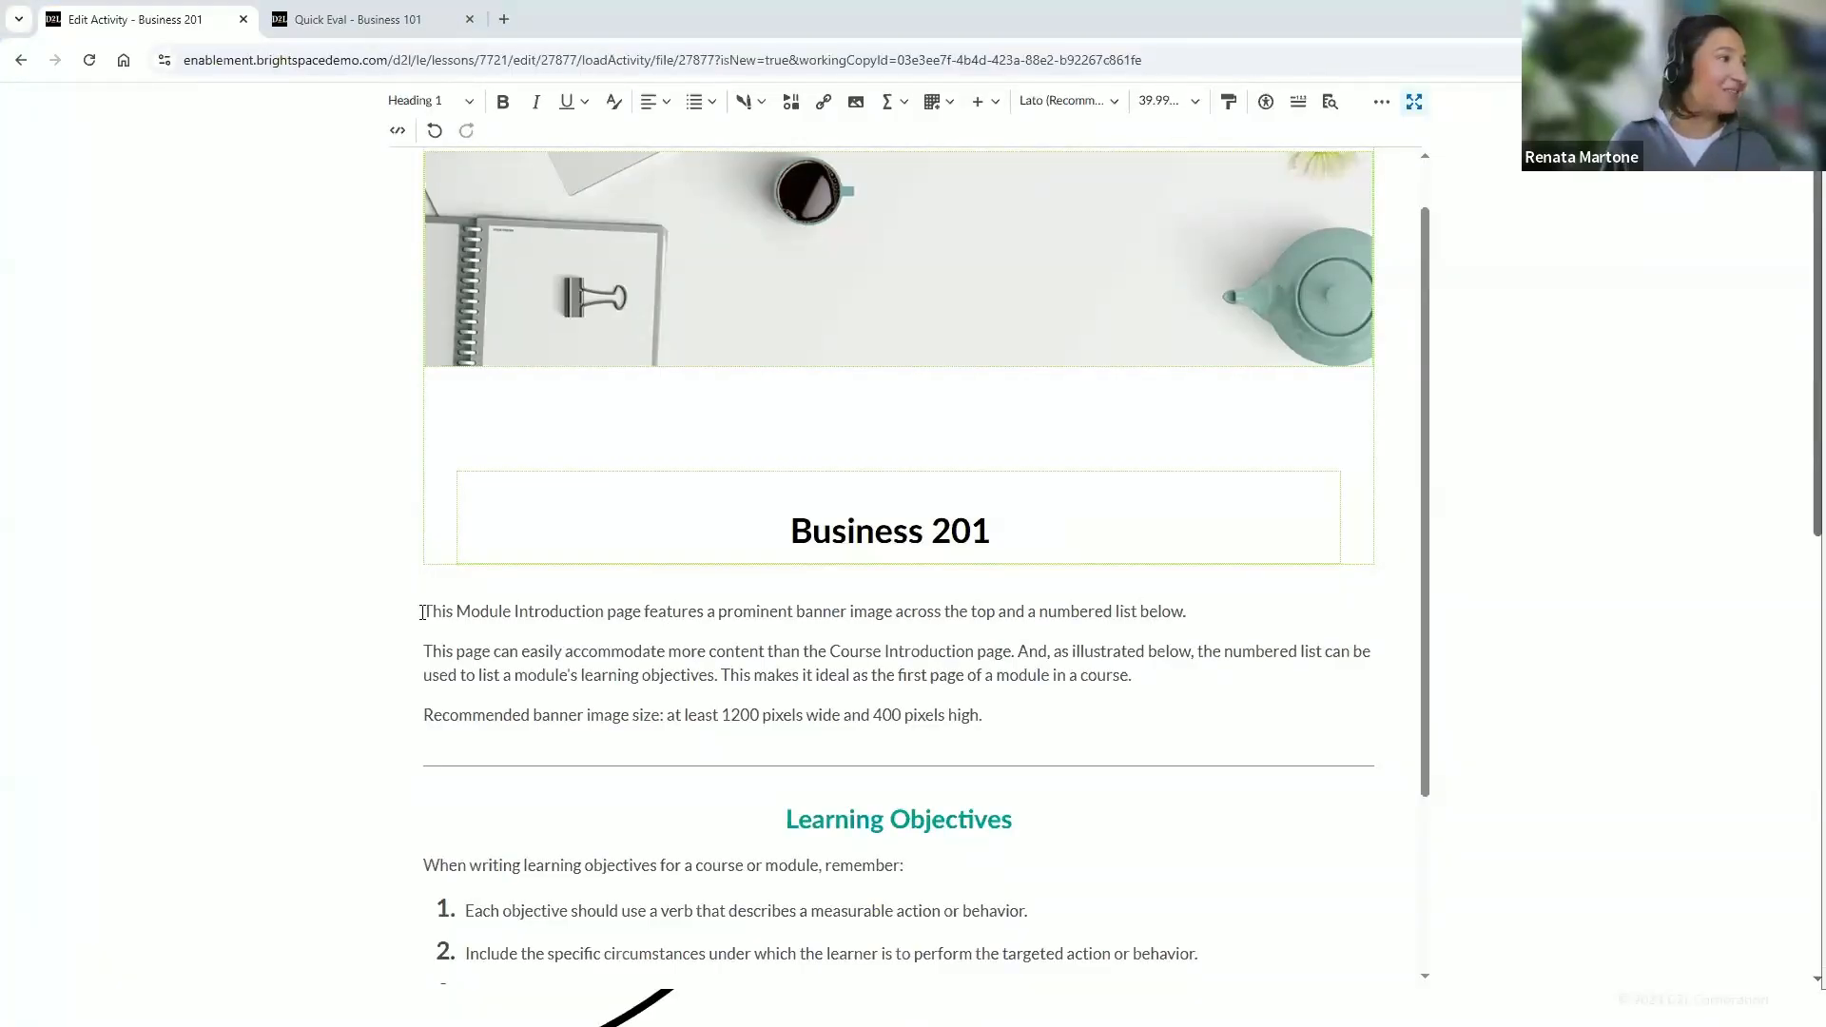
pyautogui.moveTo(422, 613); pyautogui.dragTo(1049, 719)
pyautogui.write('As we get started, please familiarize yourself with the key learning objectives for course. By the end of this course, students should feel confident to:')
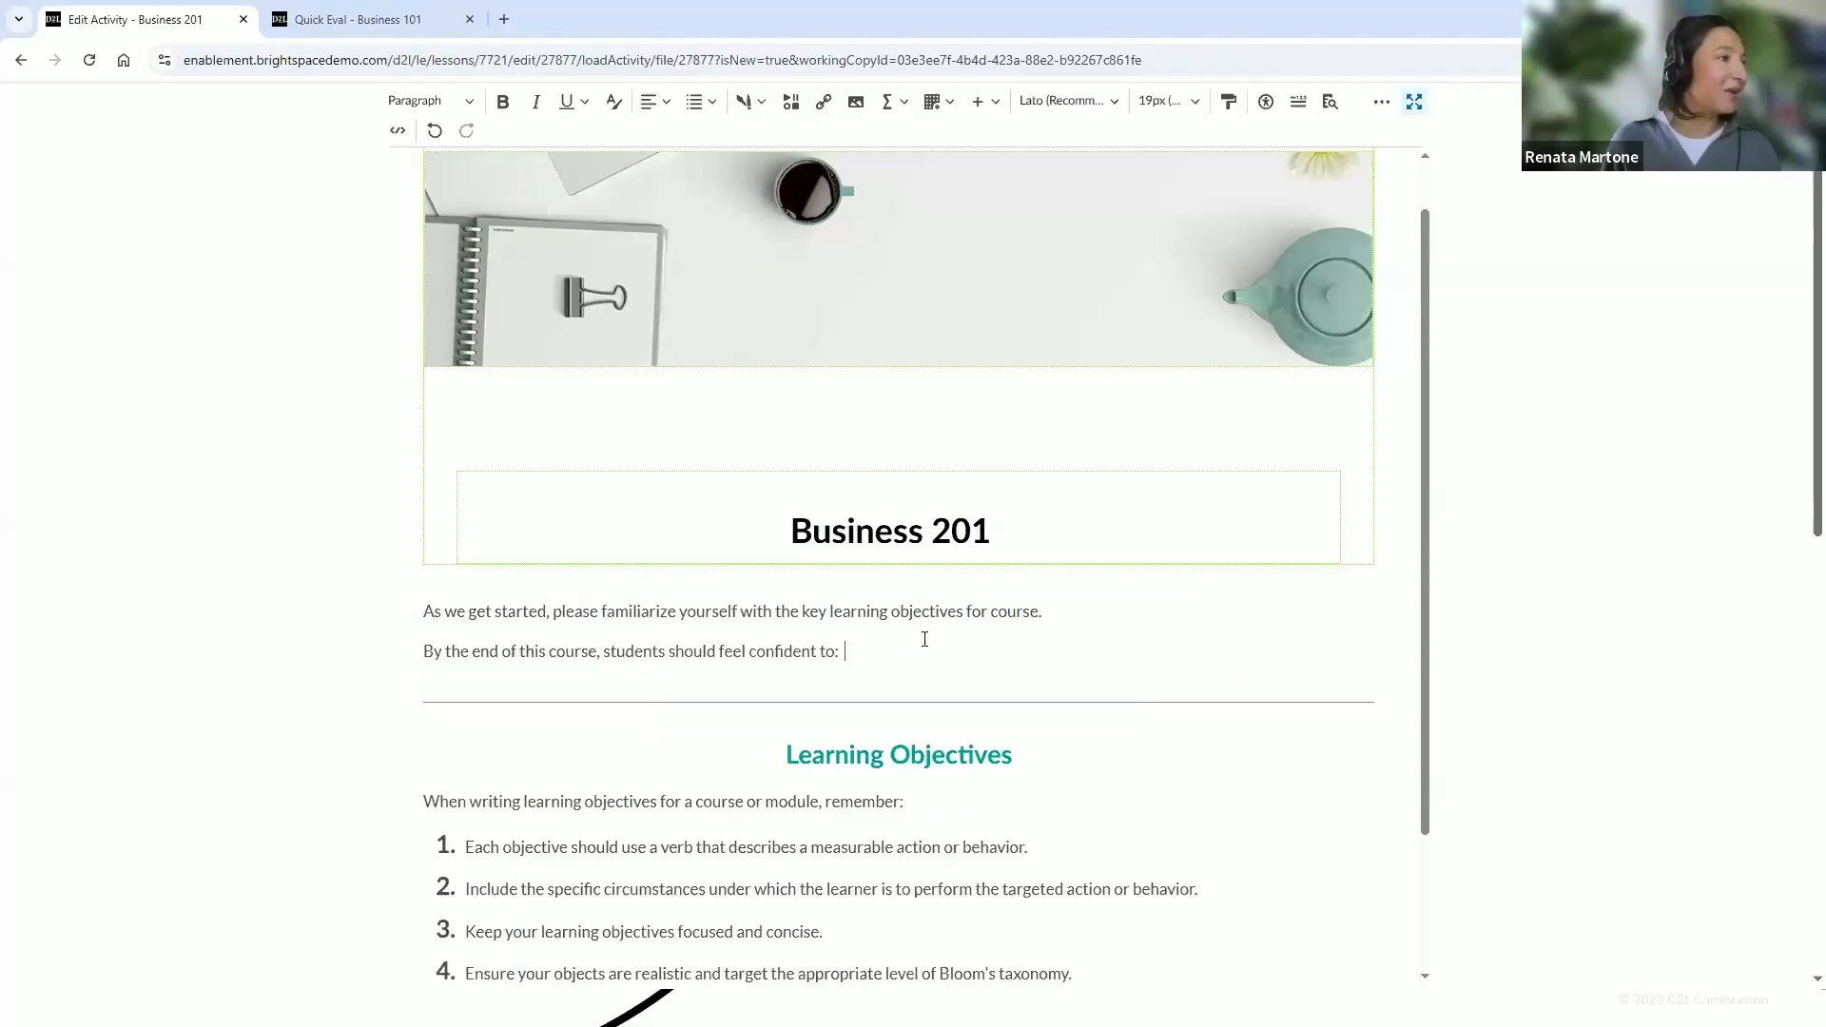
# Move the sentence 'By the end of this course, students should feel confident to:' to replace the objectives list's lead-in line
pyautogui.scroll(-2, 993, 704)
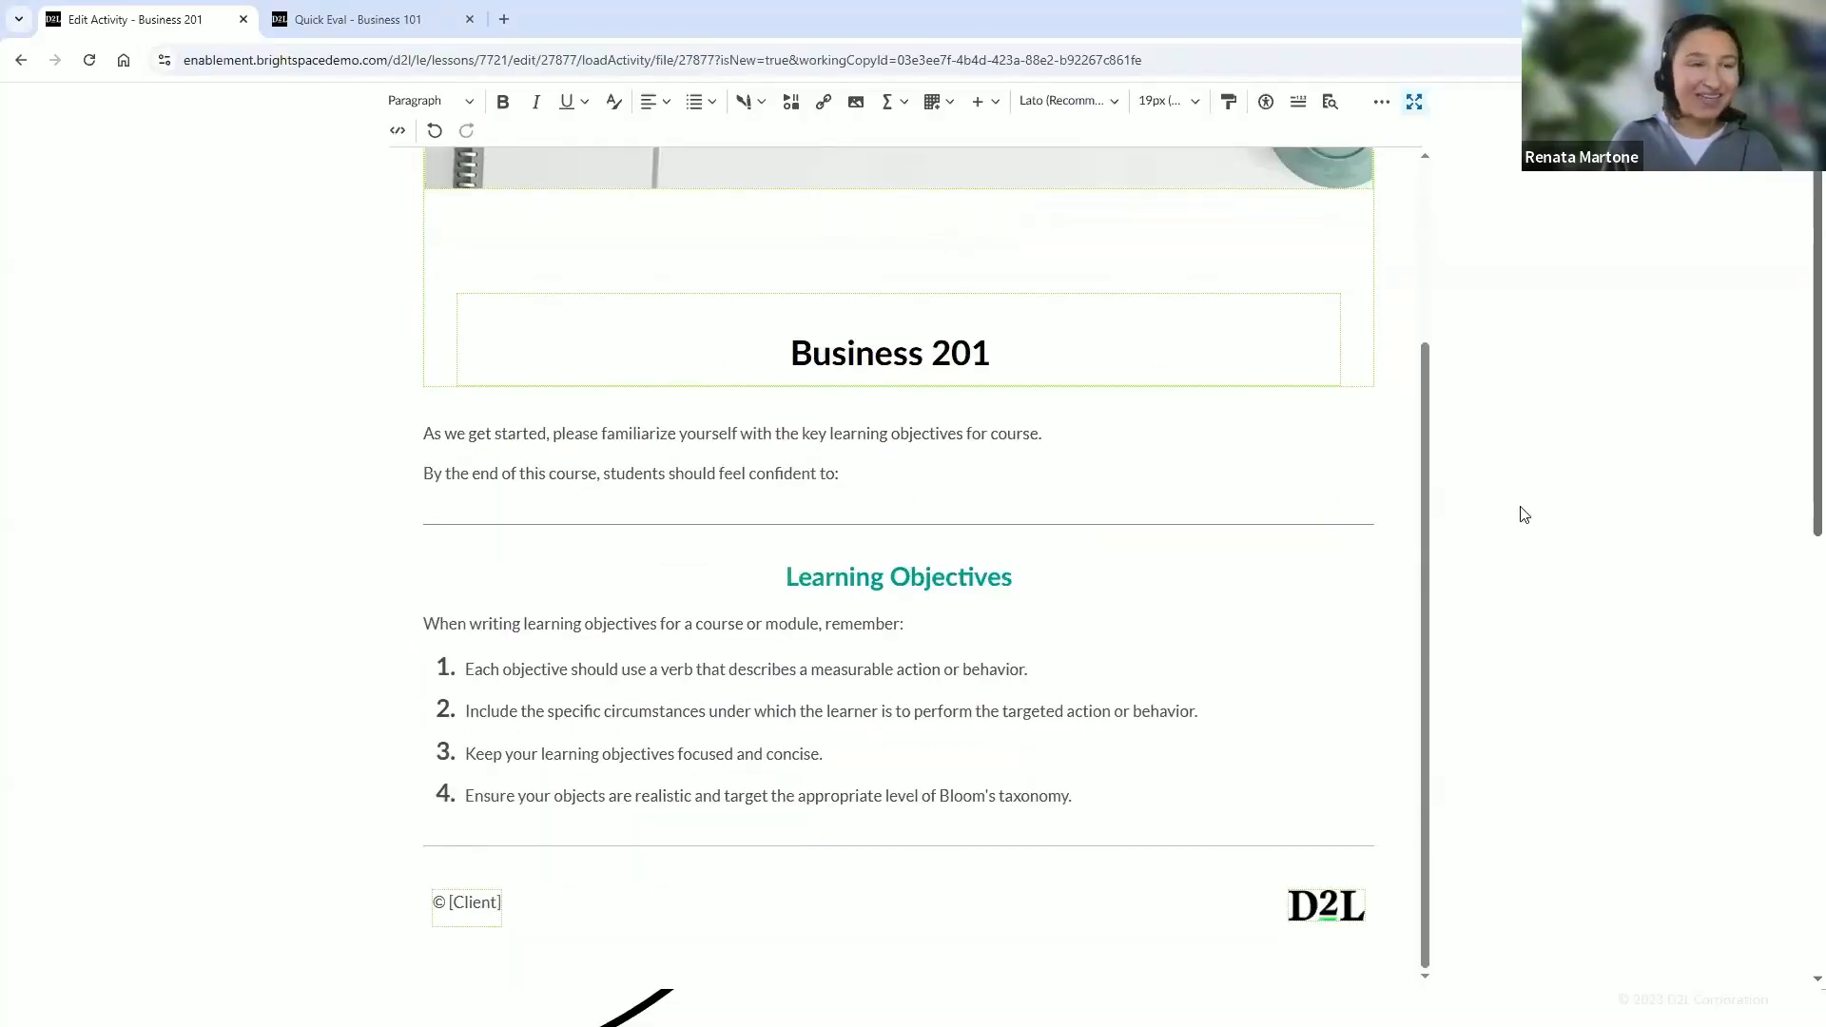
pyautogui.tripleClick(665, 480)
pyautogui.hotkey('ctrl', 'c')
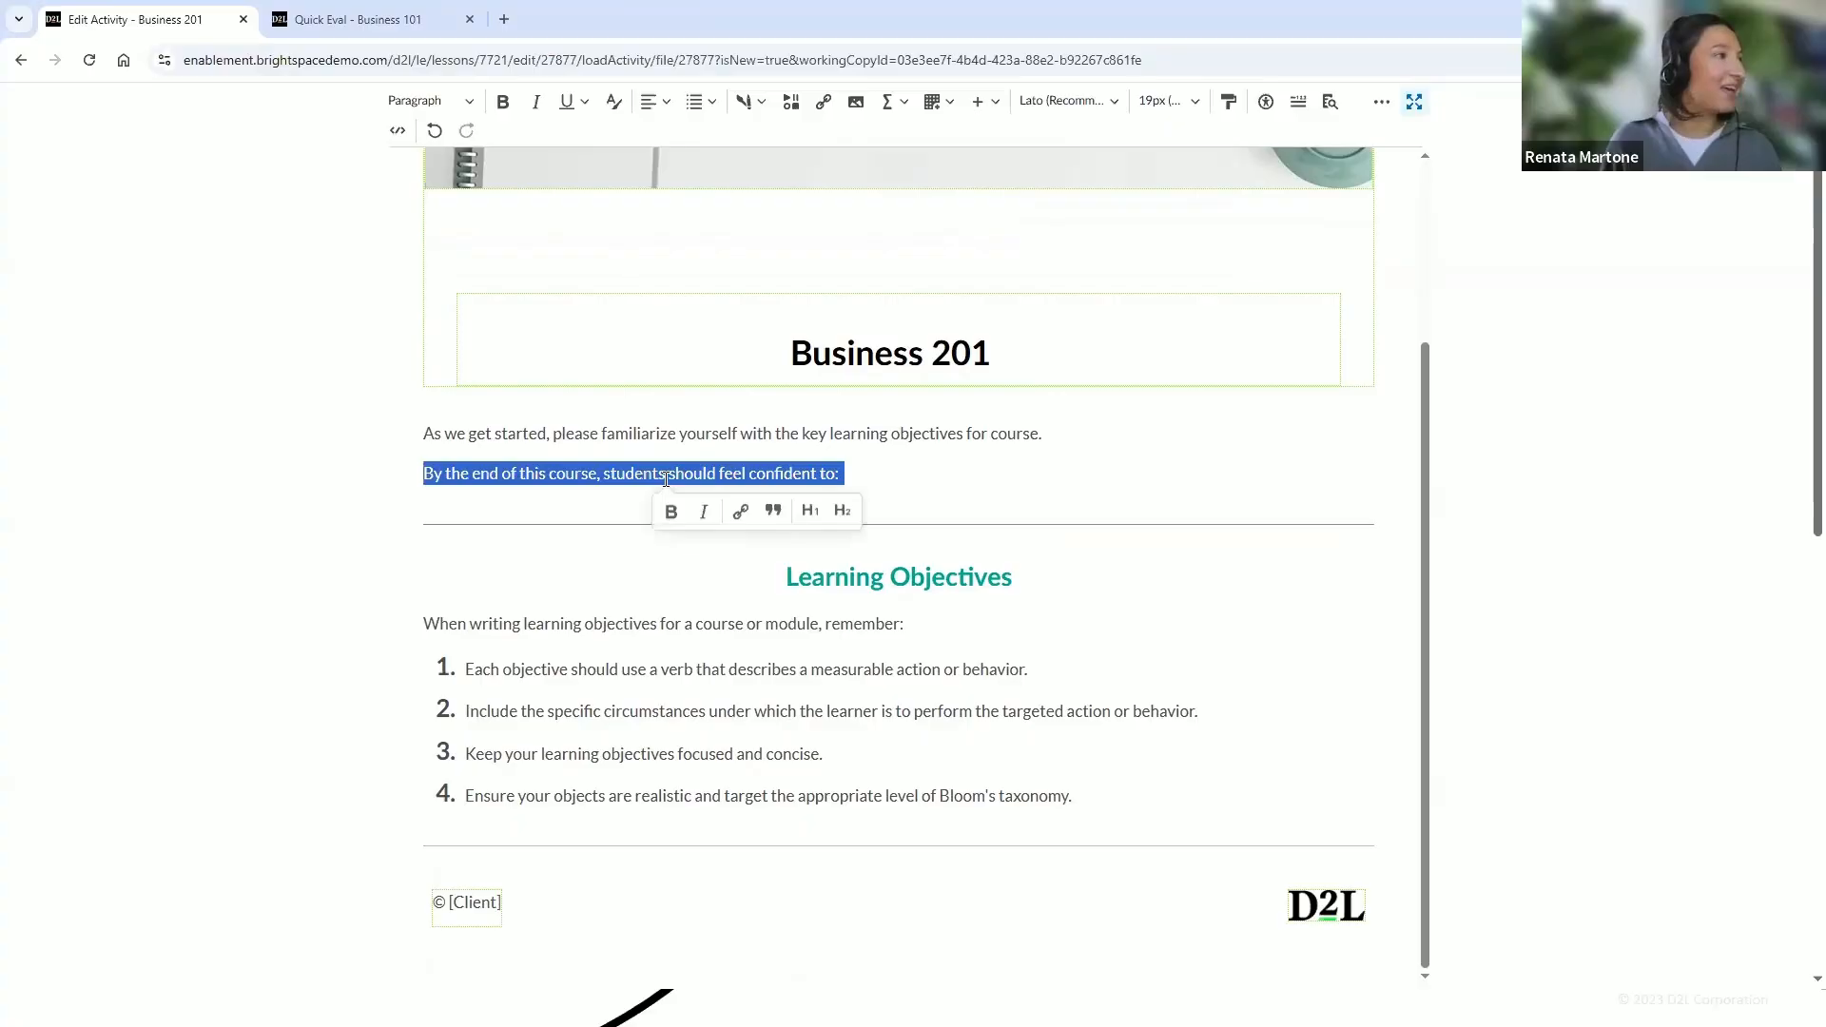
pyautogui.press('BackSpace')
pyautogui.tripleClick(666, 614)
pyautogui.hotkey('ctrl', 'v')
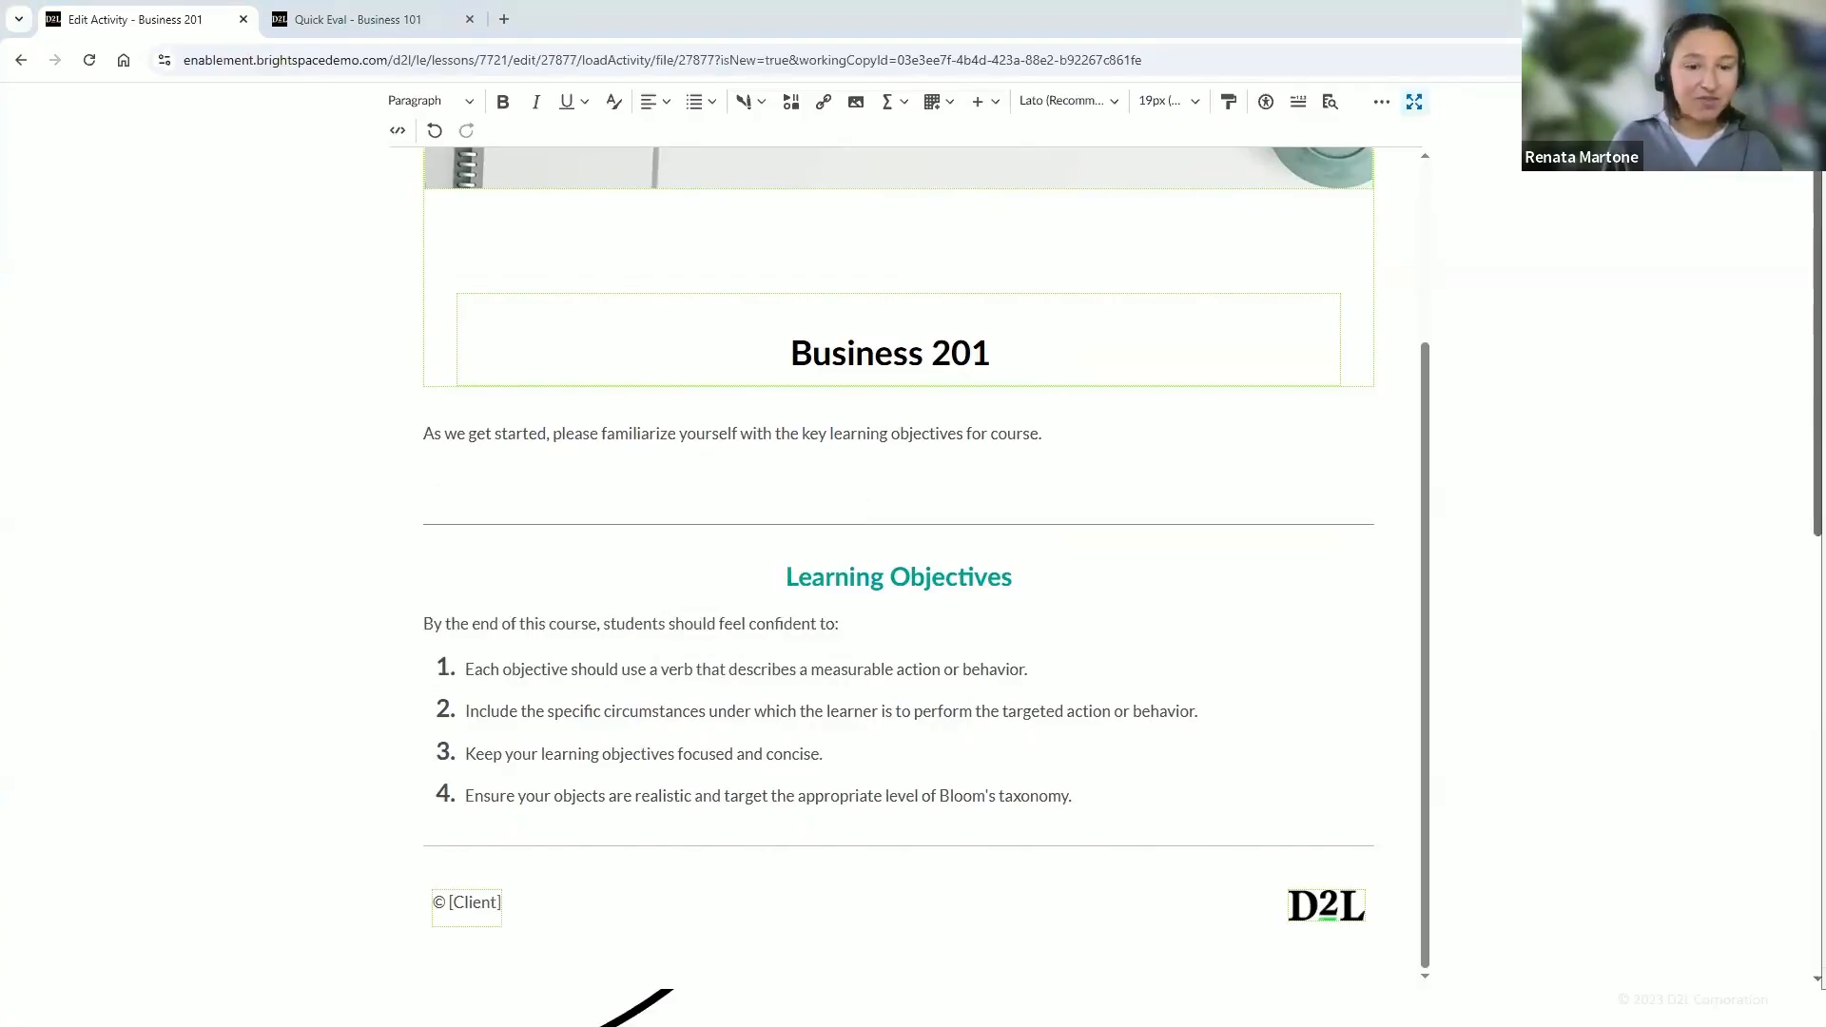
# Replace the four numbered objectives with pasted course outcomes, from 'Explain the evolution of modern business' to 'Explain business ethics and universal ethical standards'
pyautogui.tripleClick(778, 669)
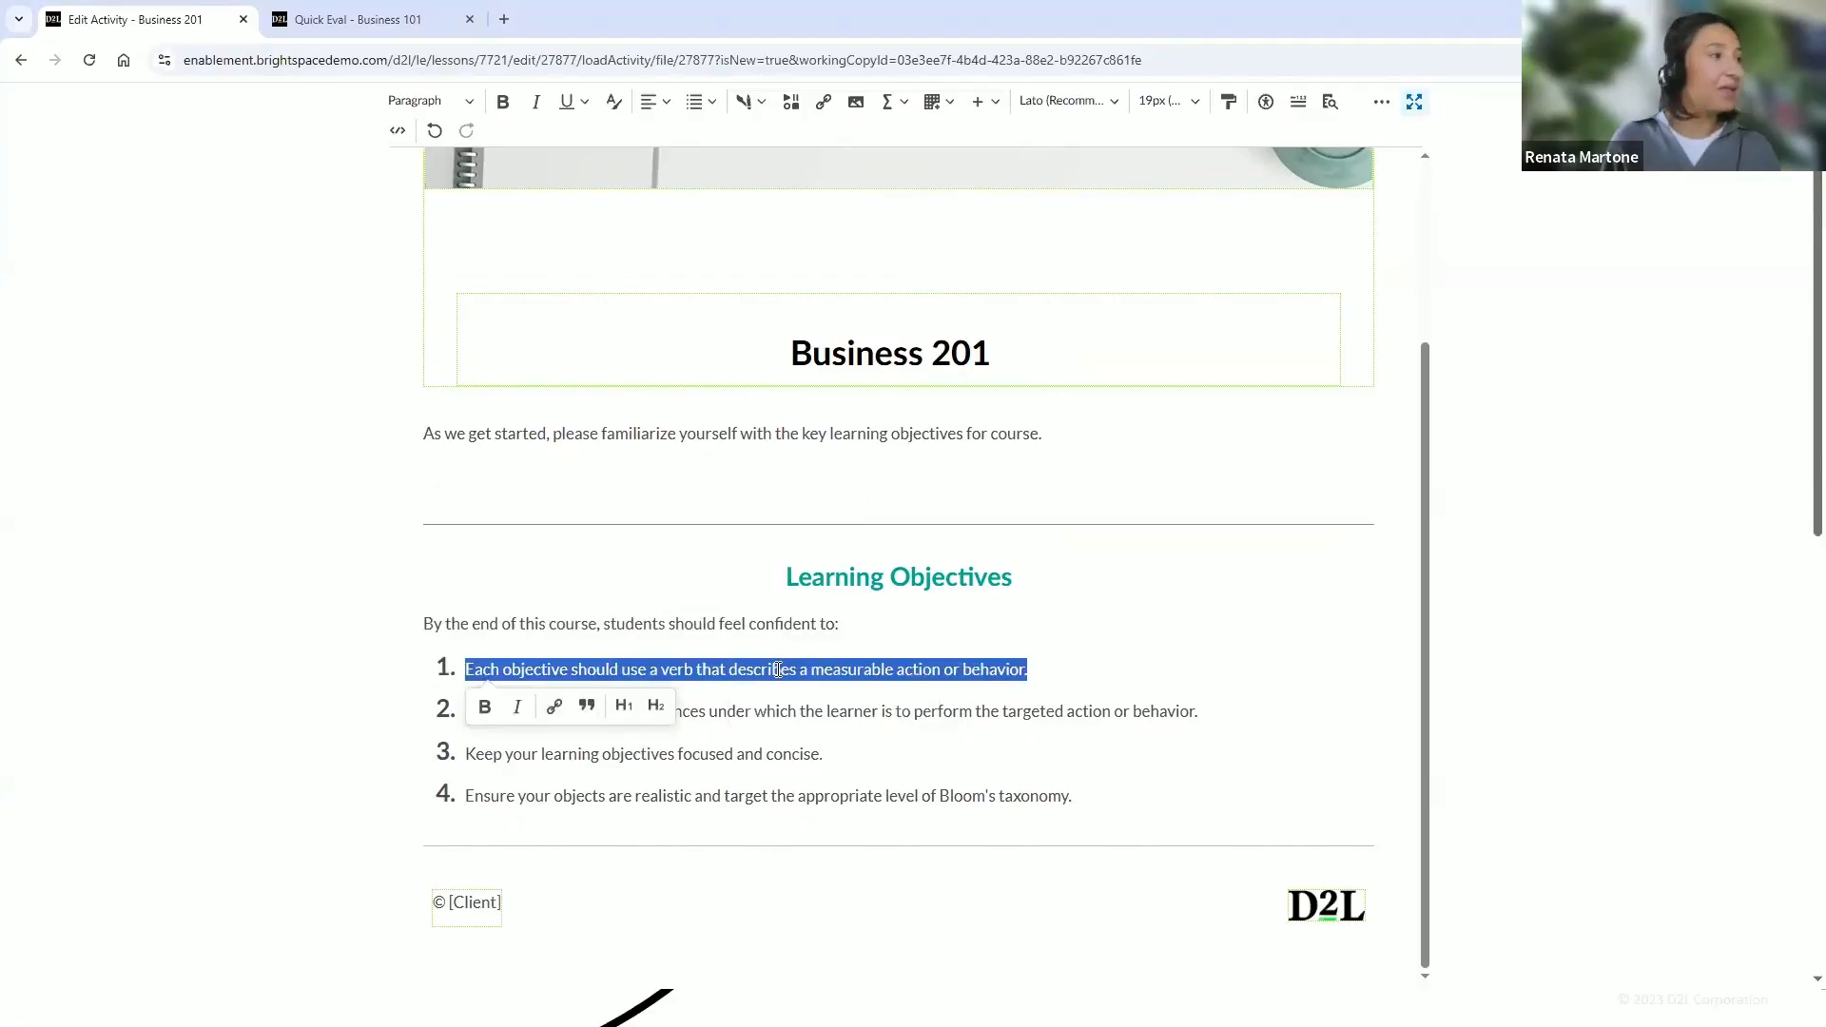
pyautogui.write('Explain the evolution of modern business')
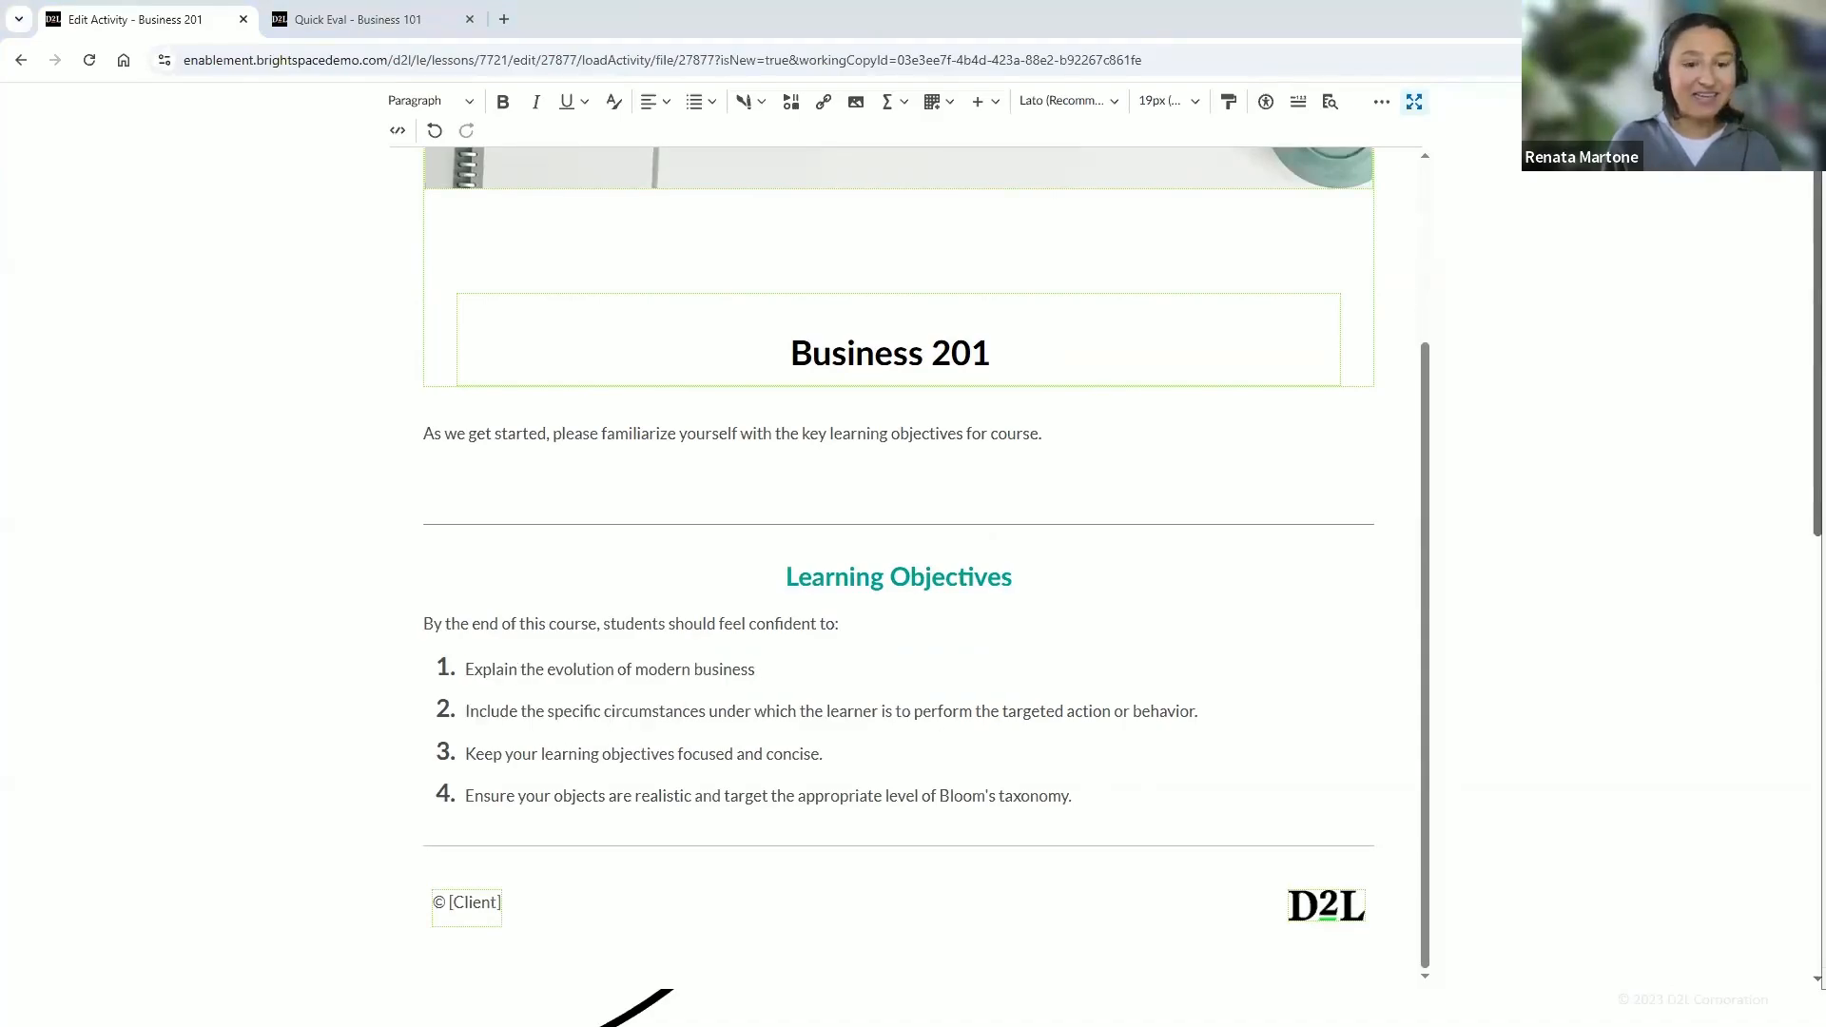
pyautogui.tripleClick(758, 711)
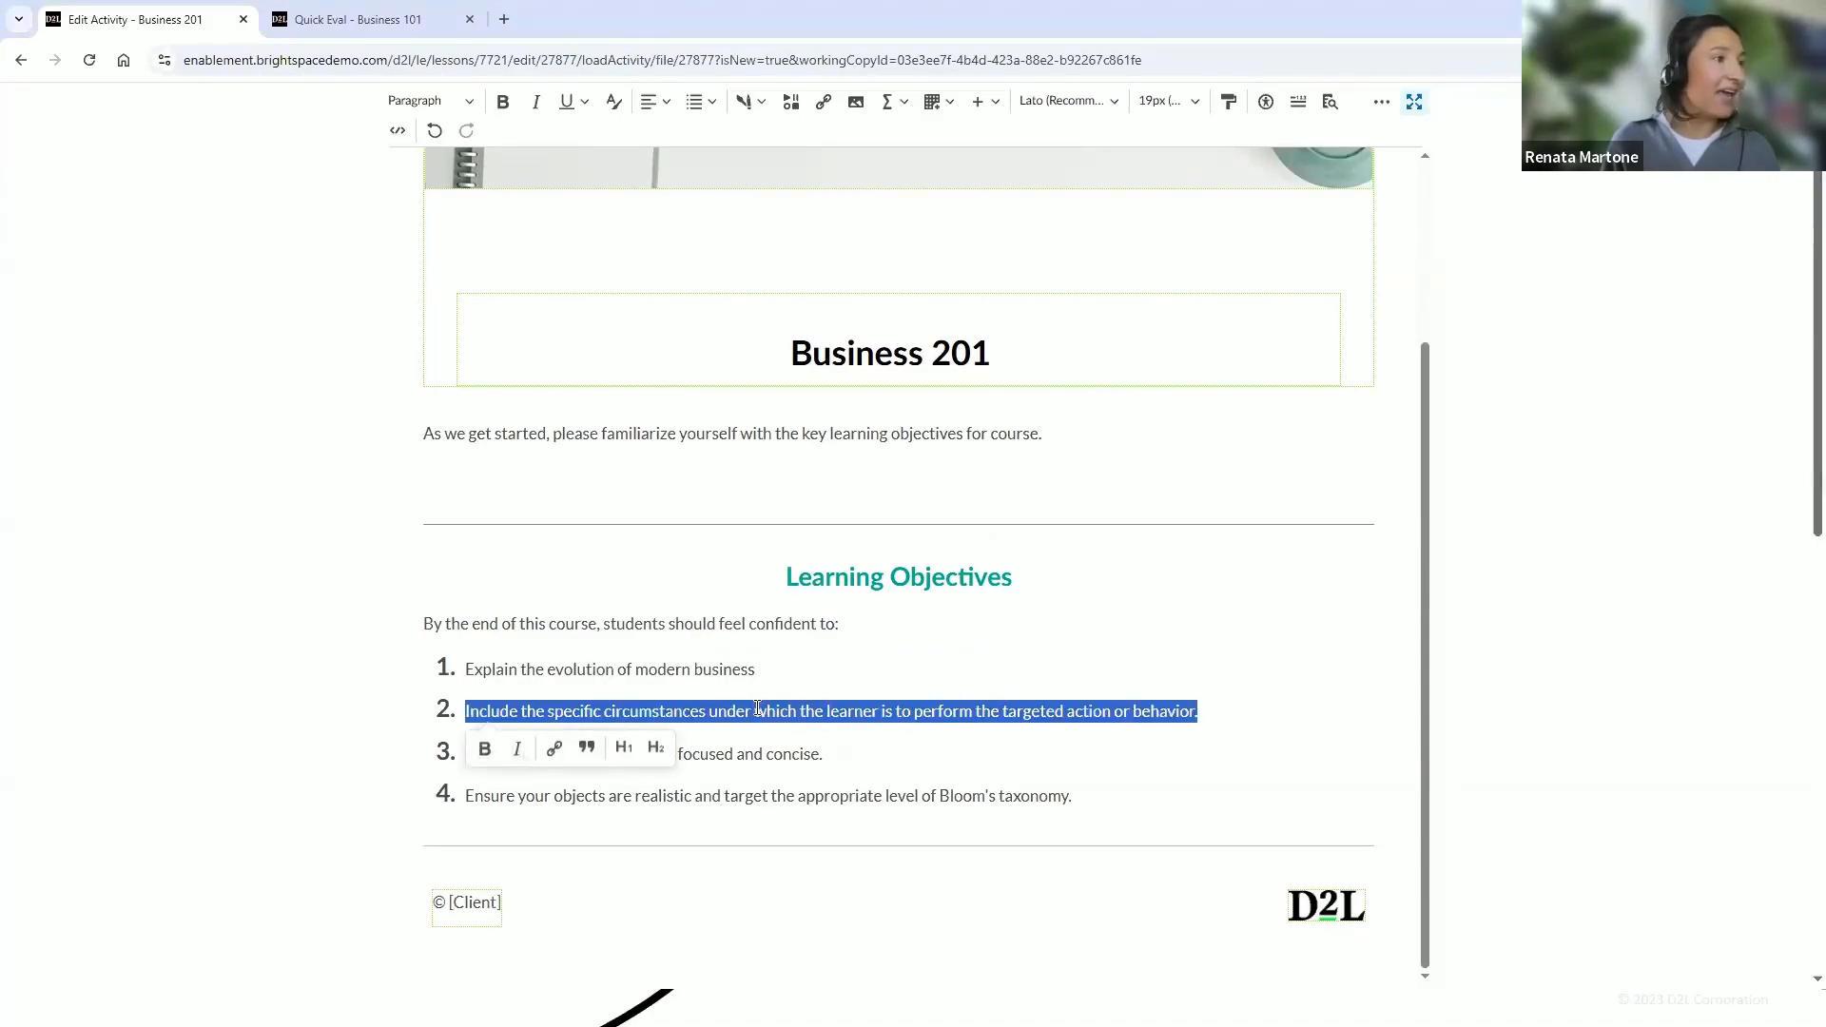
pyautogui.write('Define and discuss economics and the global economic crisis')
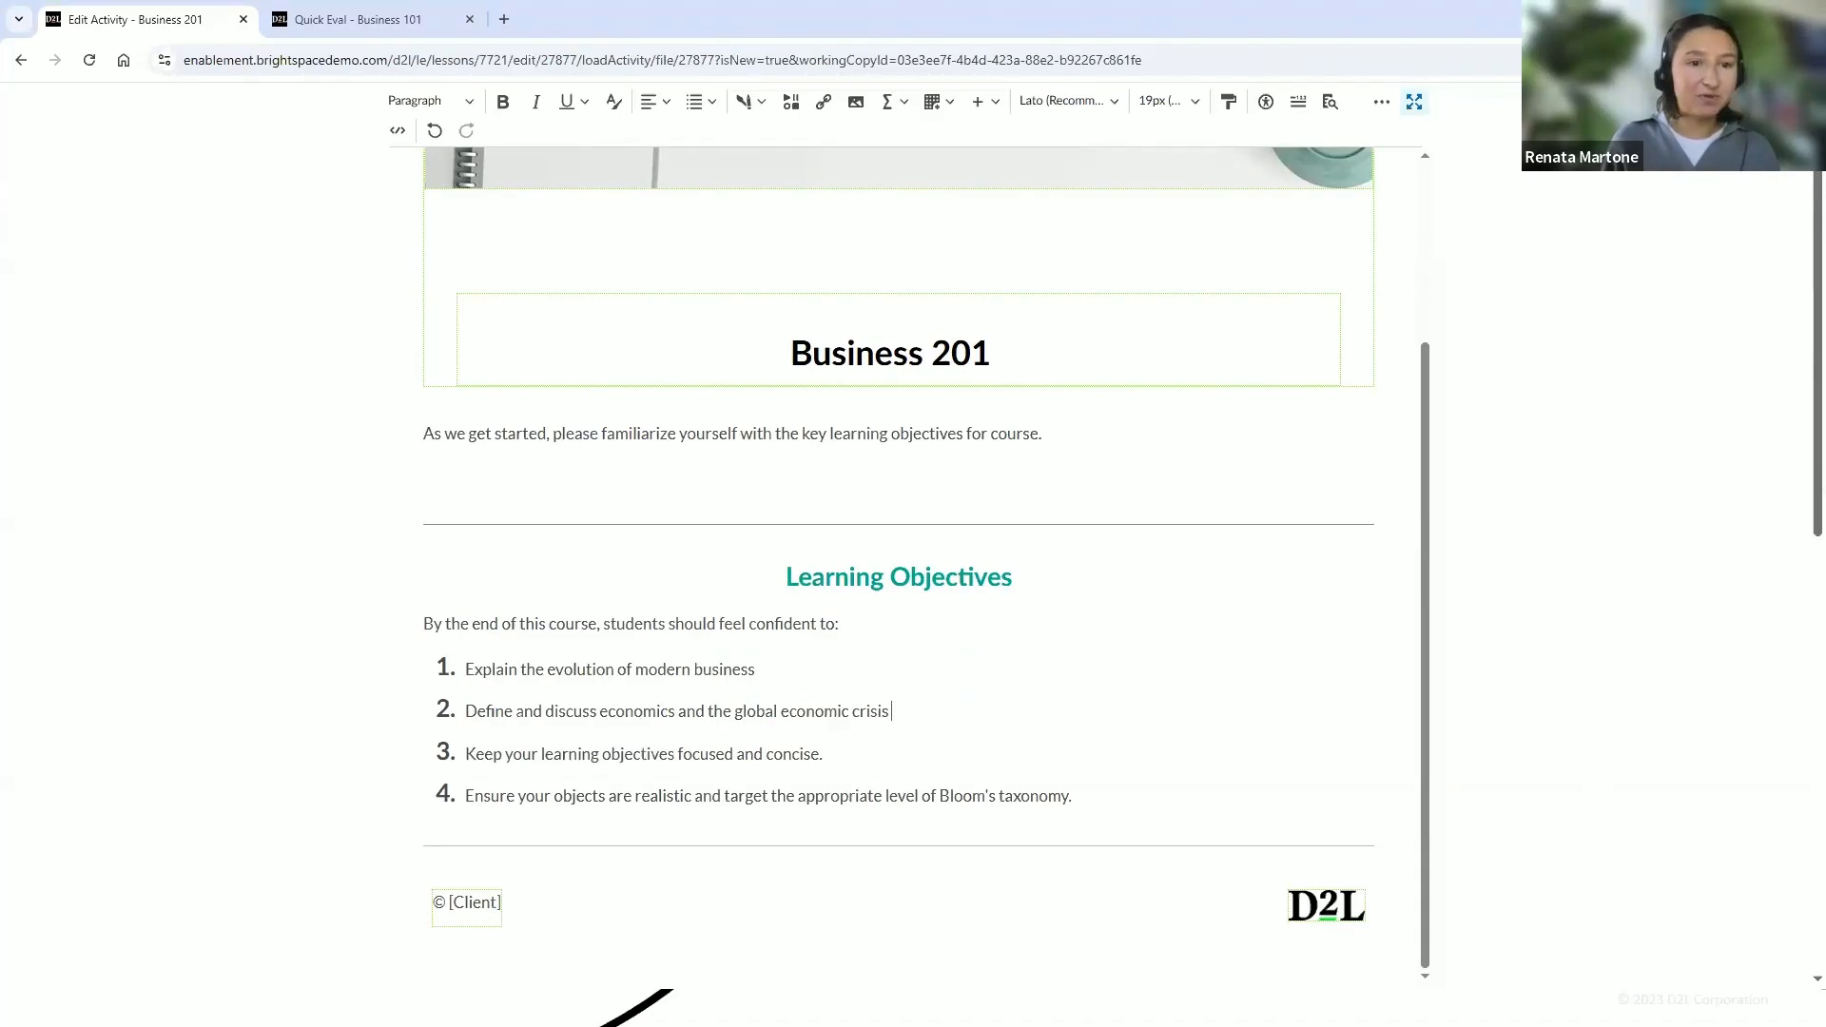
pyautogui.tripleClick(807, 756)
pyautogui.write('Analyze strategies for reaching global markets')
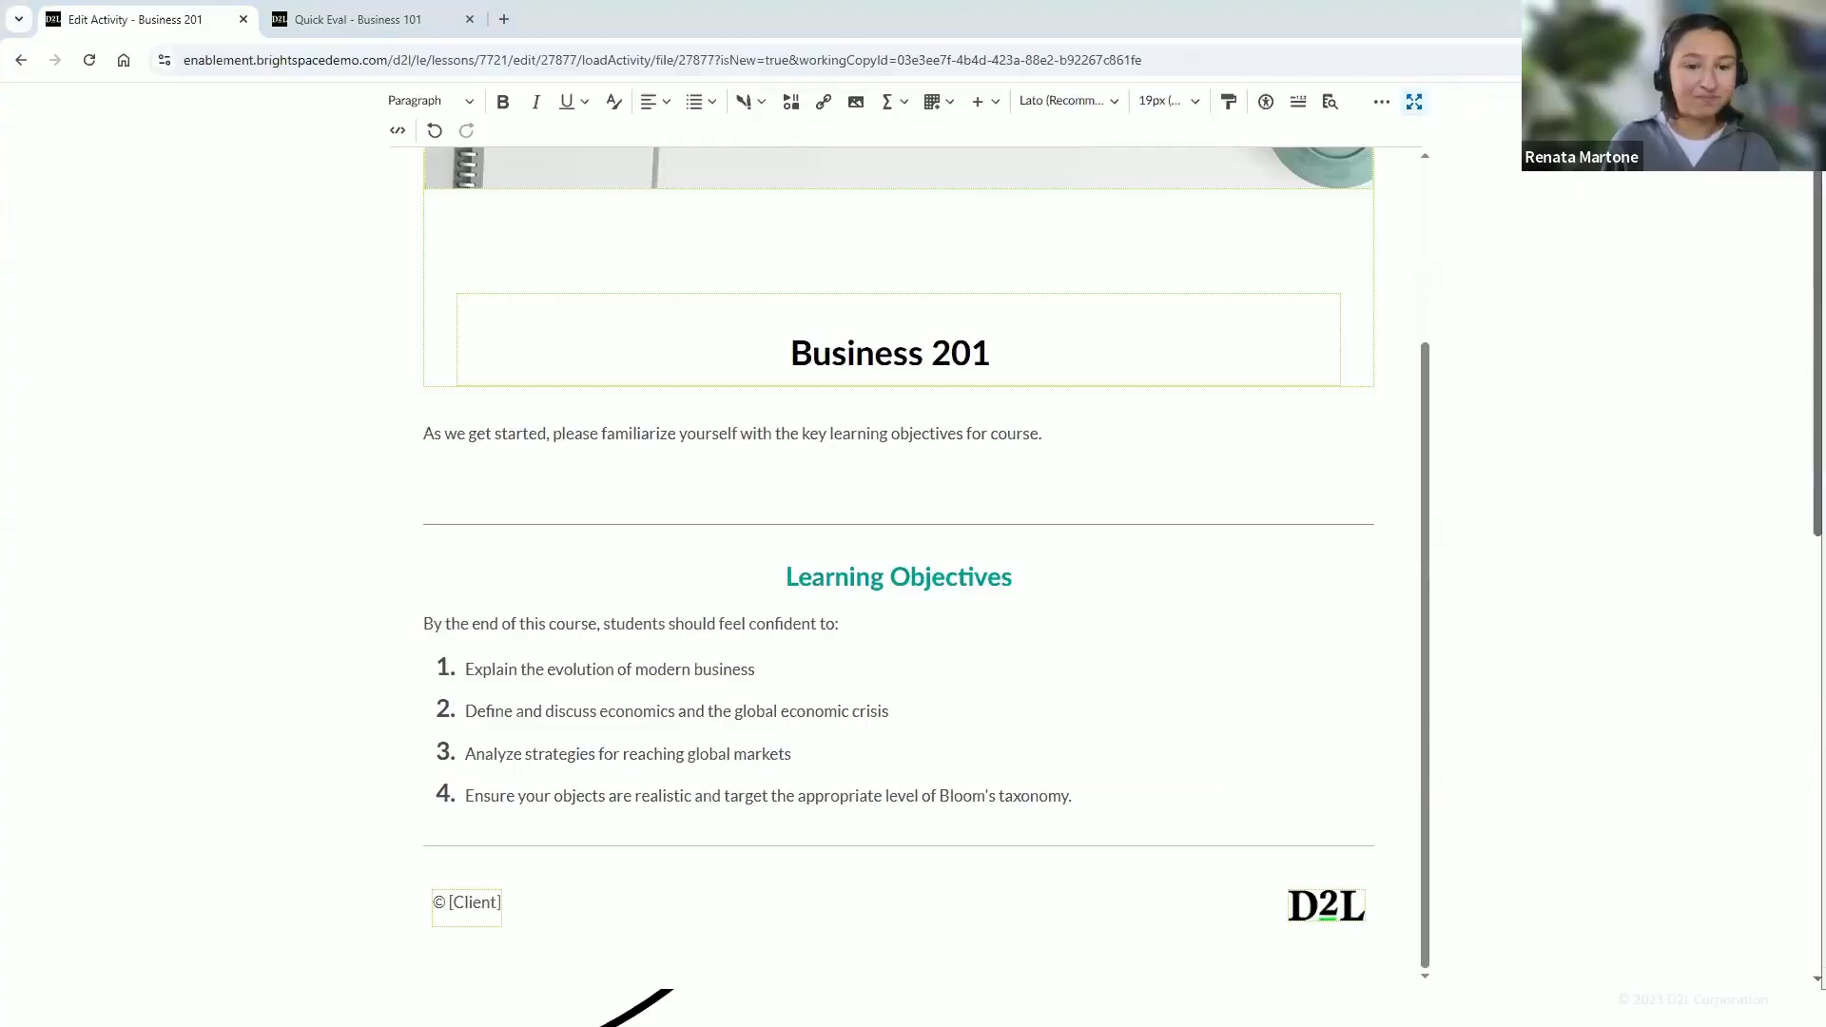
pyautogui.tripleClick(521, 796)
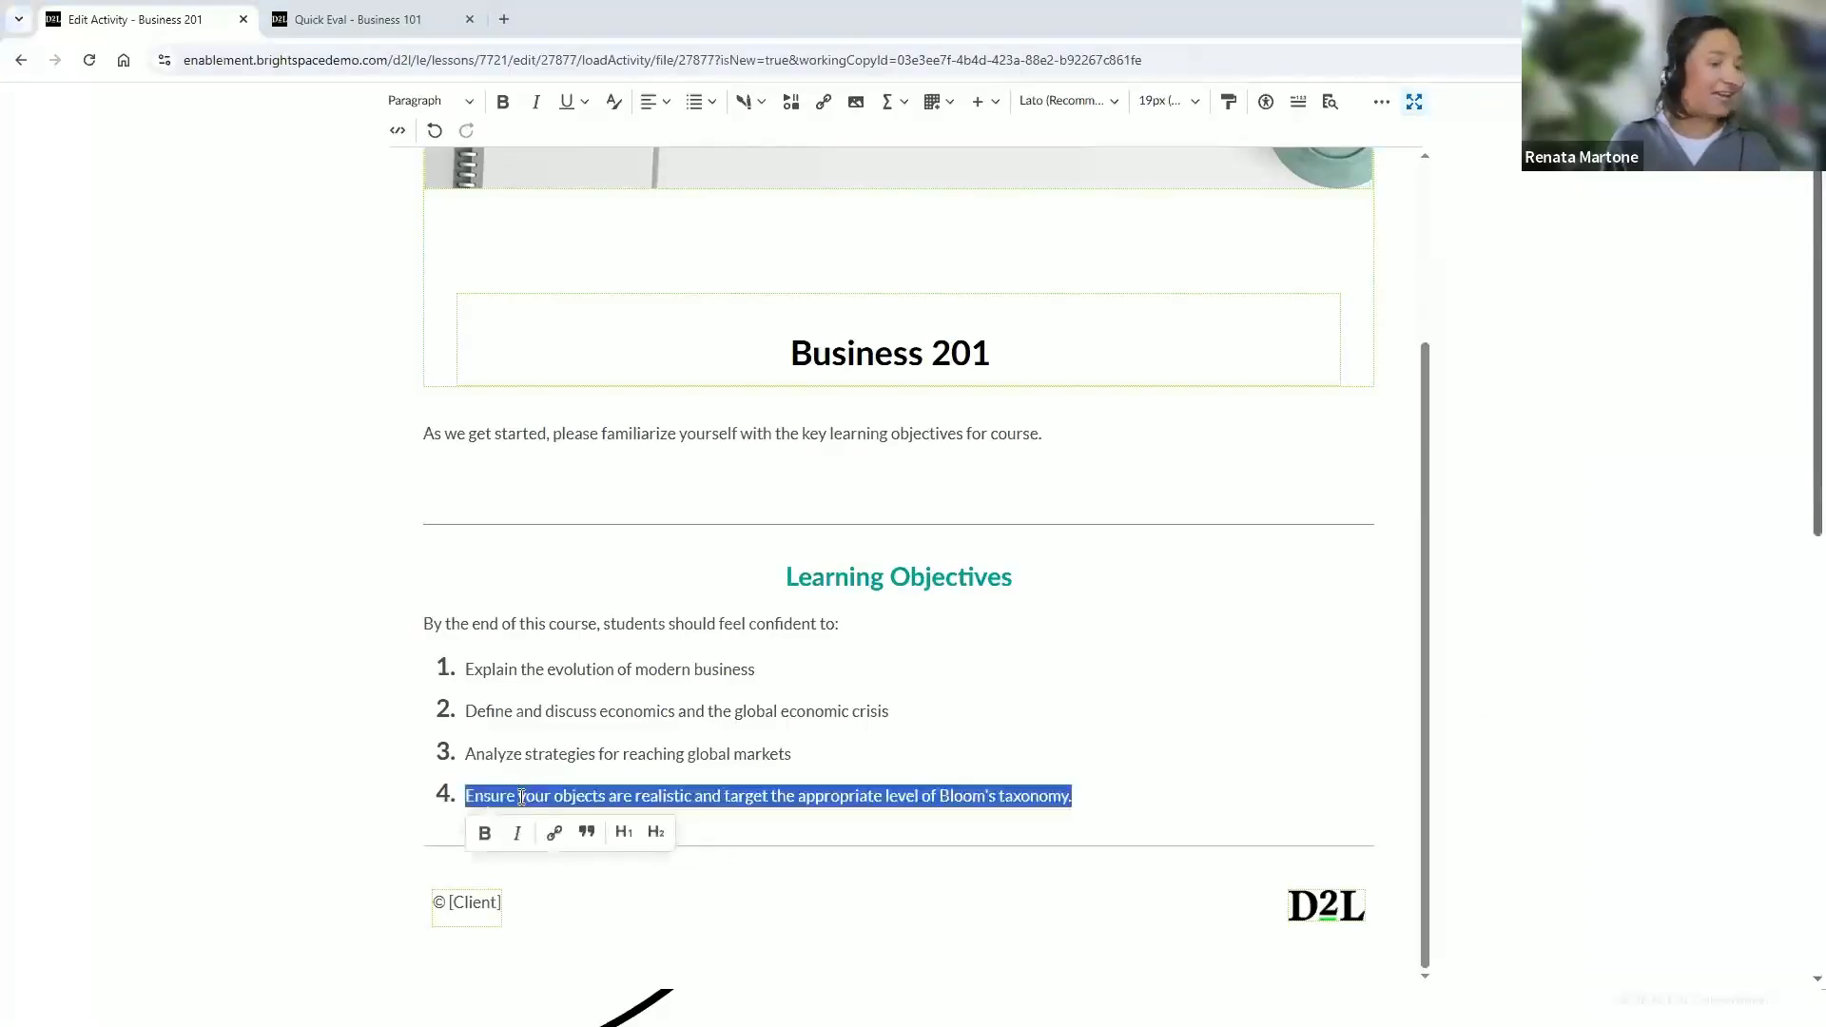
pyautogui.write('Explain business ethics and universal ethical standards')
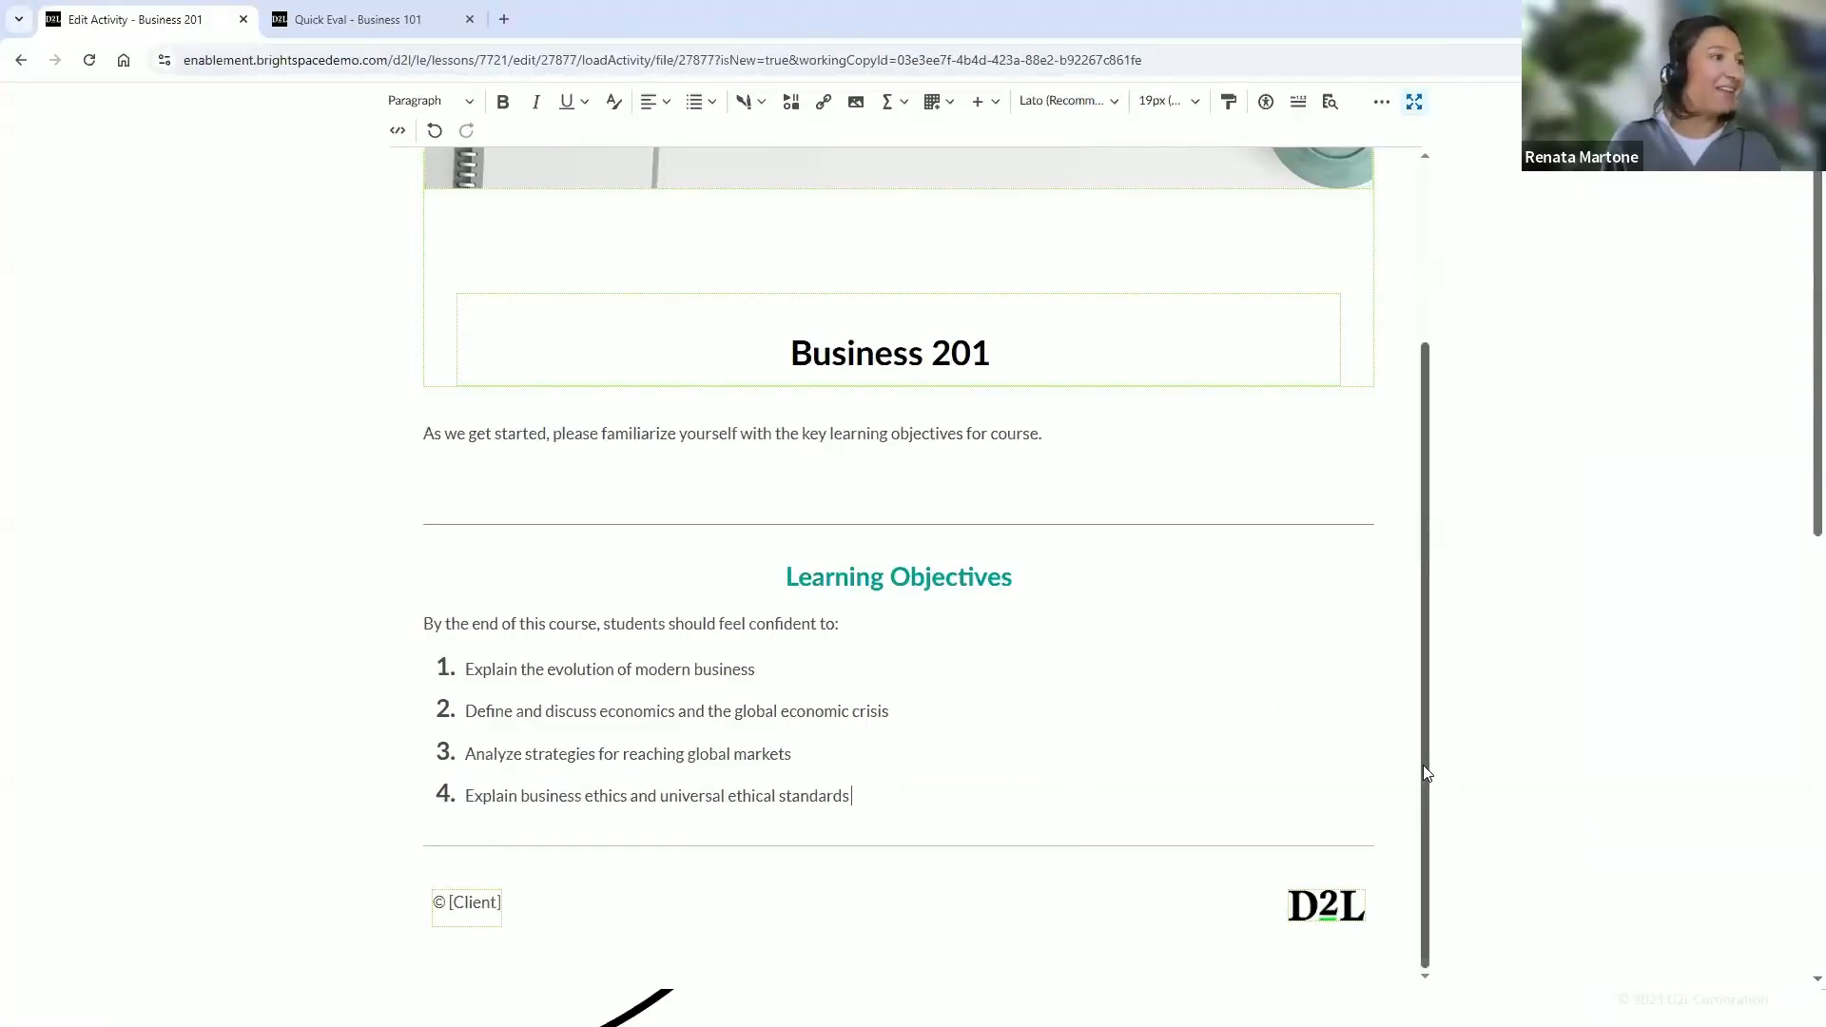
# Run the accessibility checker on the page content and dismiss its result
pyautogui.moveTo(1421, 767)
pyautogui.mouseDown()
pyautogui.moveTo(1404, 579)
pyautogui.moveTo(1418, 792)
pyautogui.mouseUp()
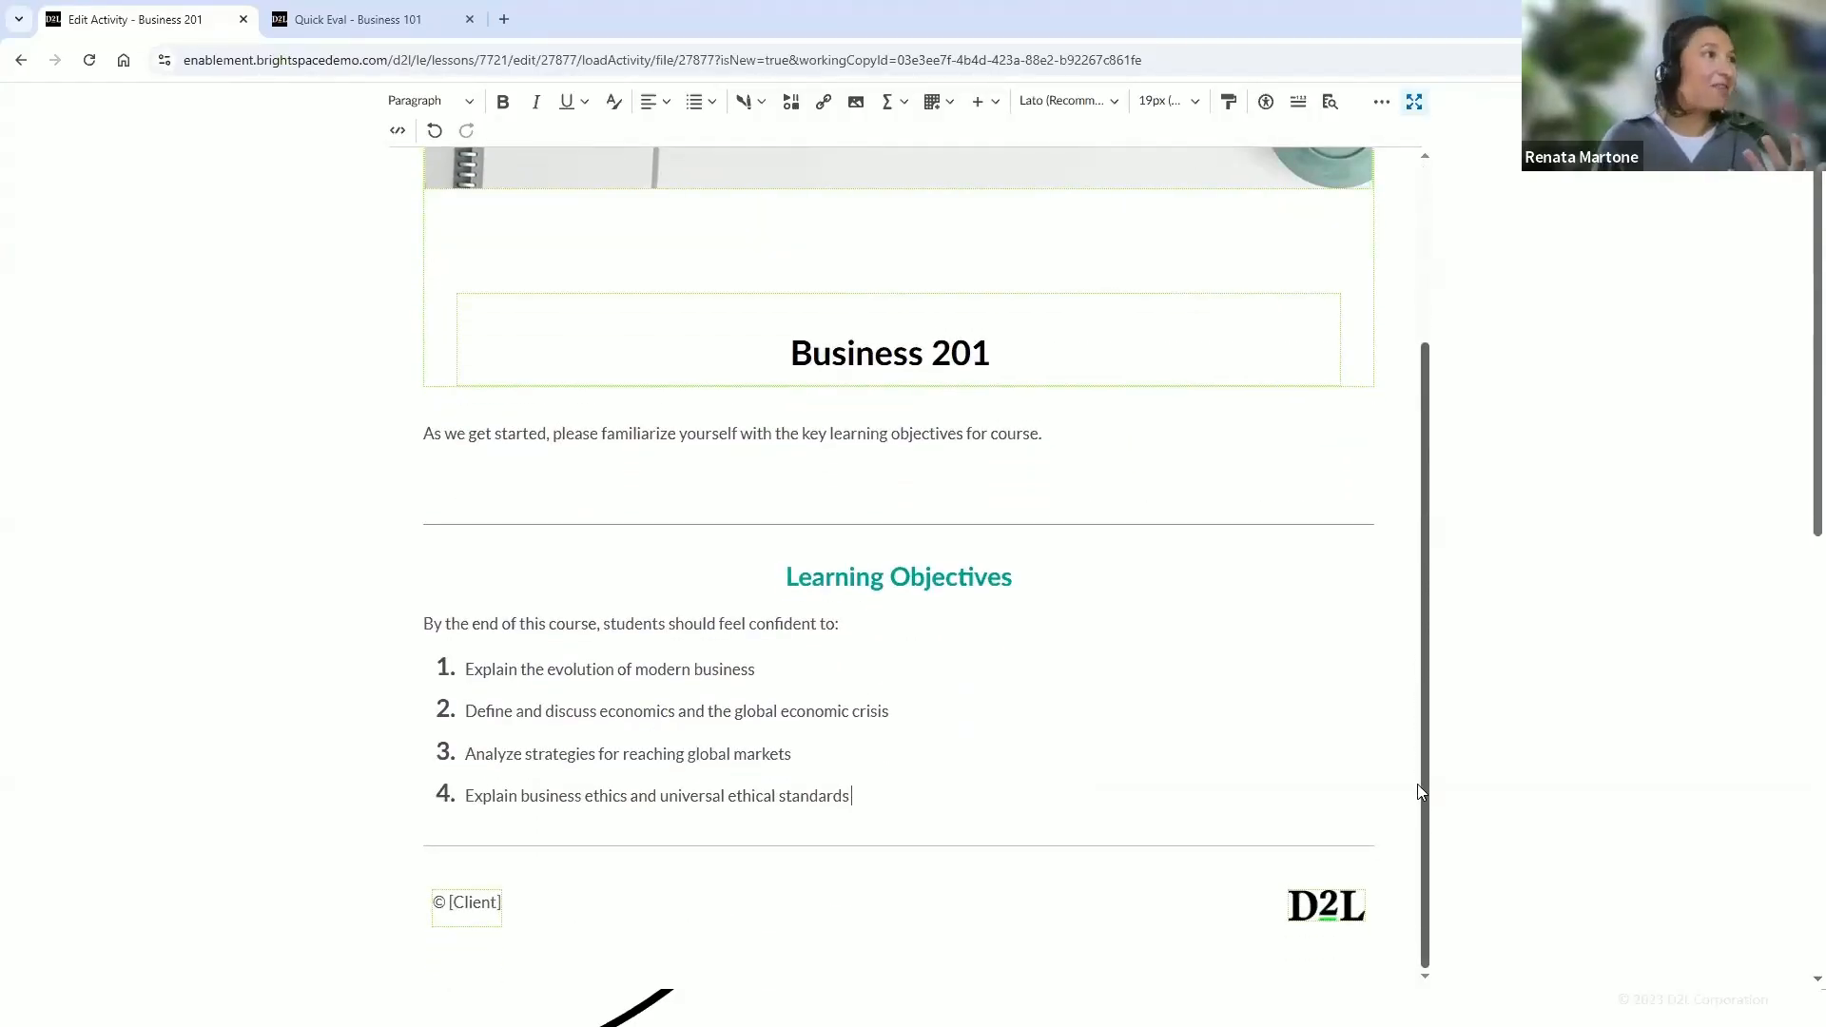
pyautogui.moveTo(1419, 791); pyautogui.dragTo(1422, 612)
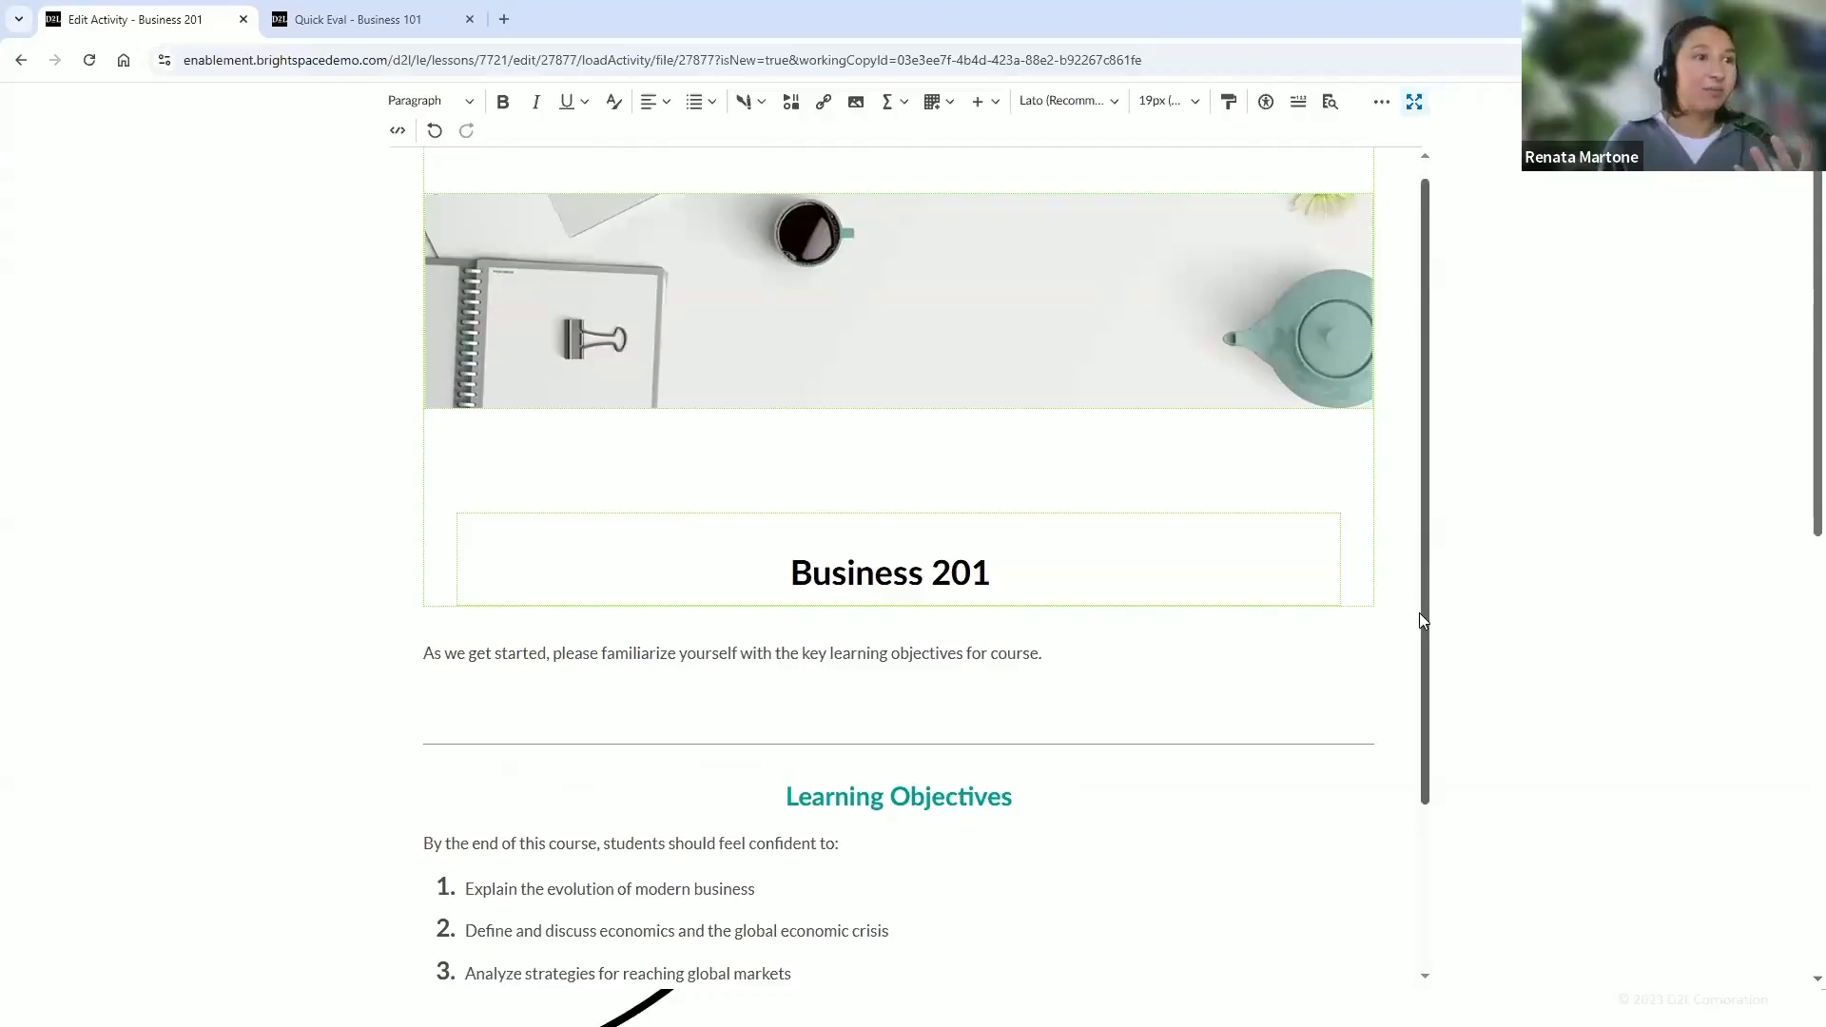
pyautogui.moveTo(1427, 640); pyautogui.dragTo(1404, 599)
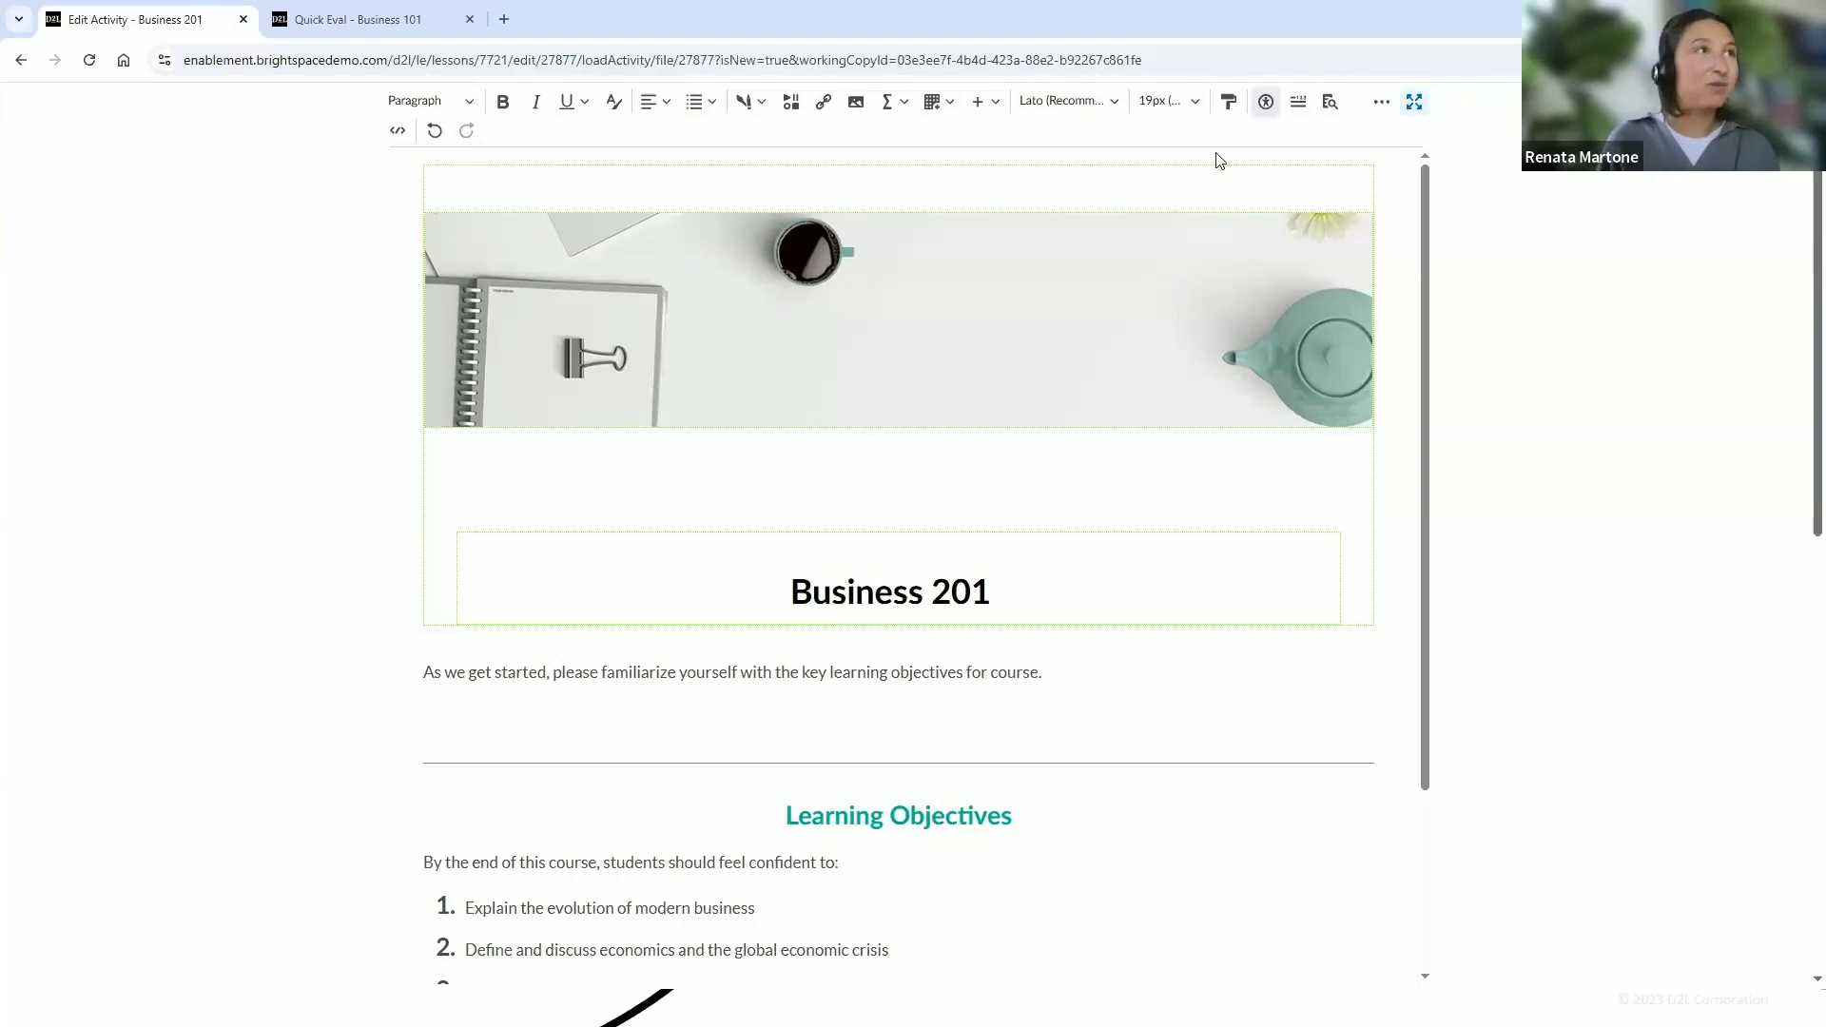
pyautogui.click(1272, 111)
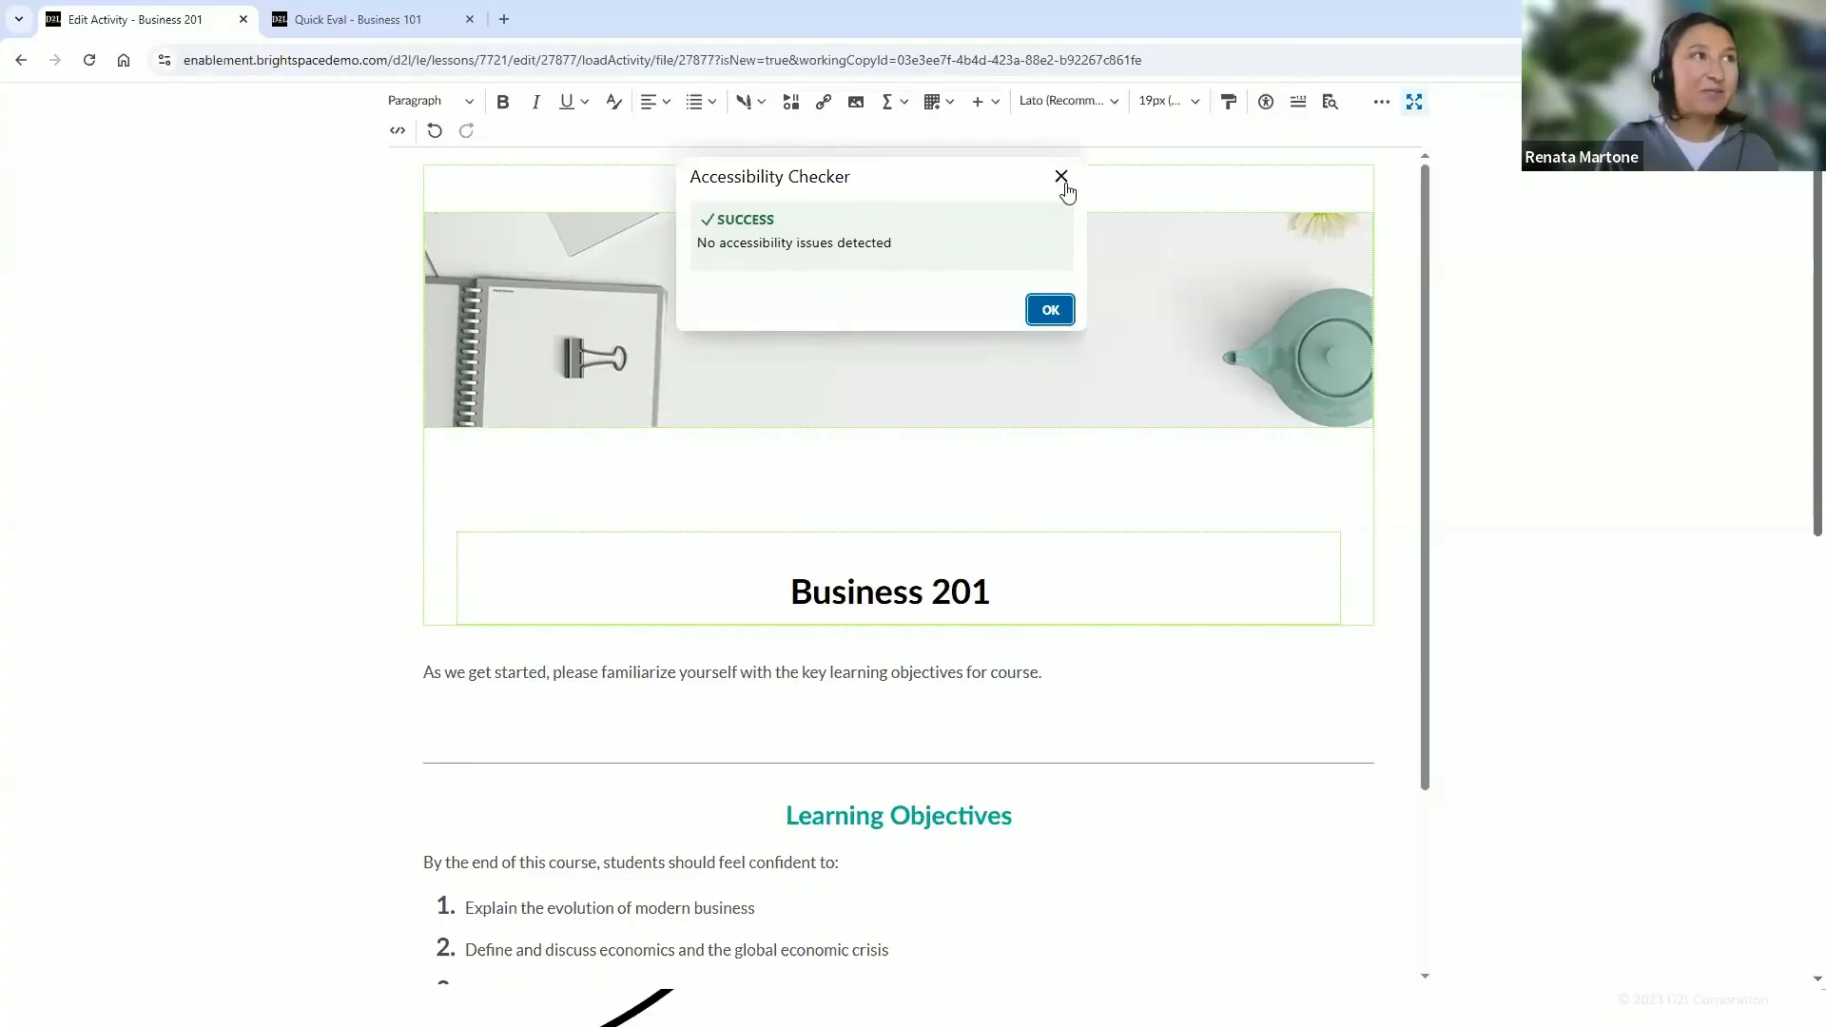
pyautogui.click(1052, 310)
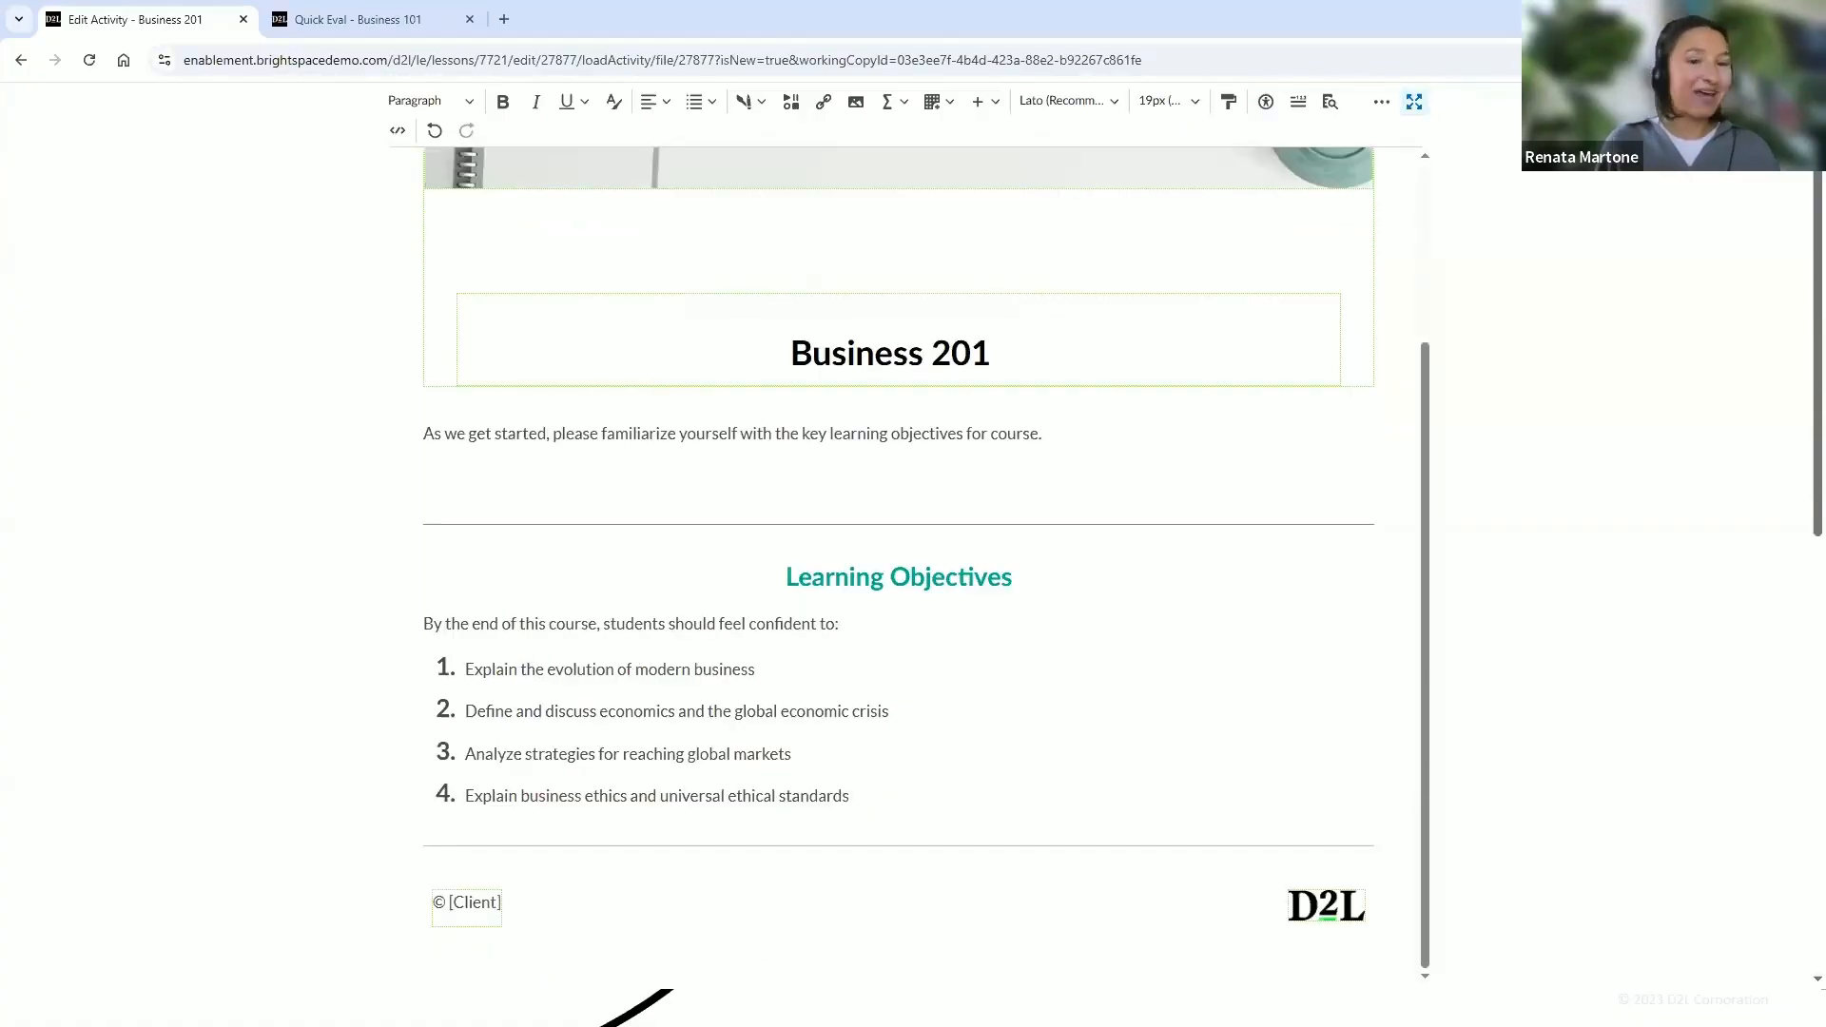
# Exit full-screen editing and set the page title to Course Learning Outcomes
pyautogui.hotkey('ctrl', 'shift', 'f')
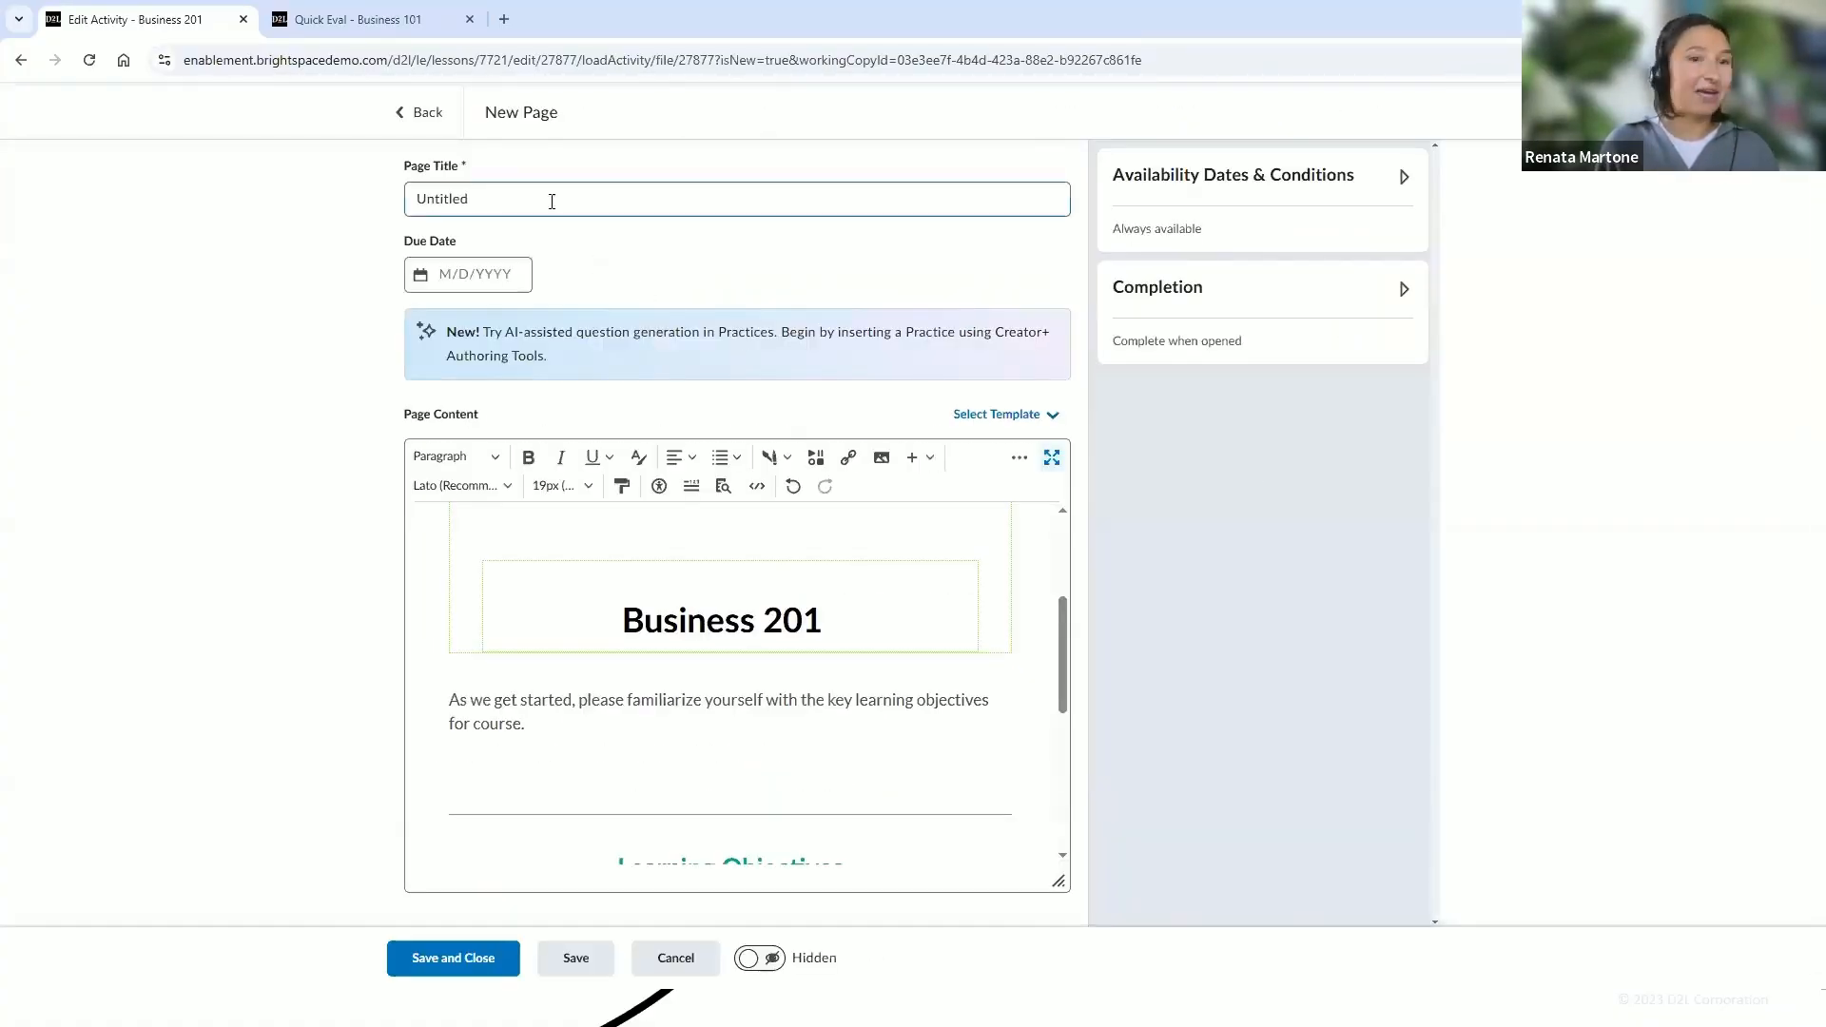
pyautogui.doubleClick(552, 202)
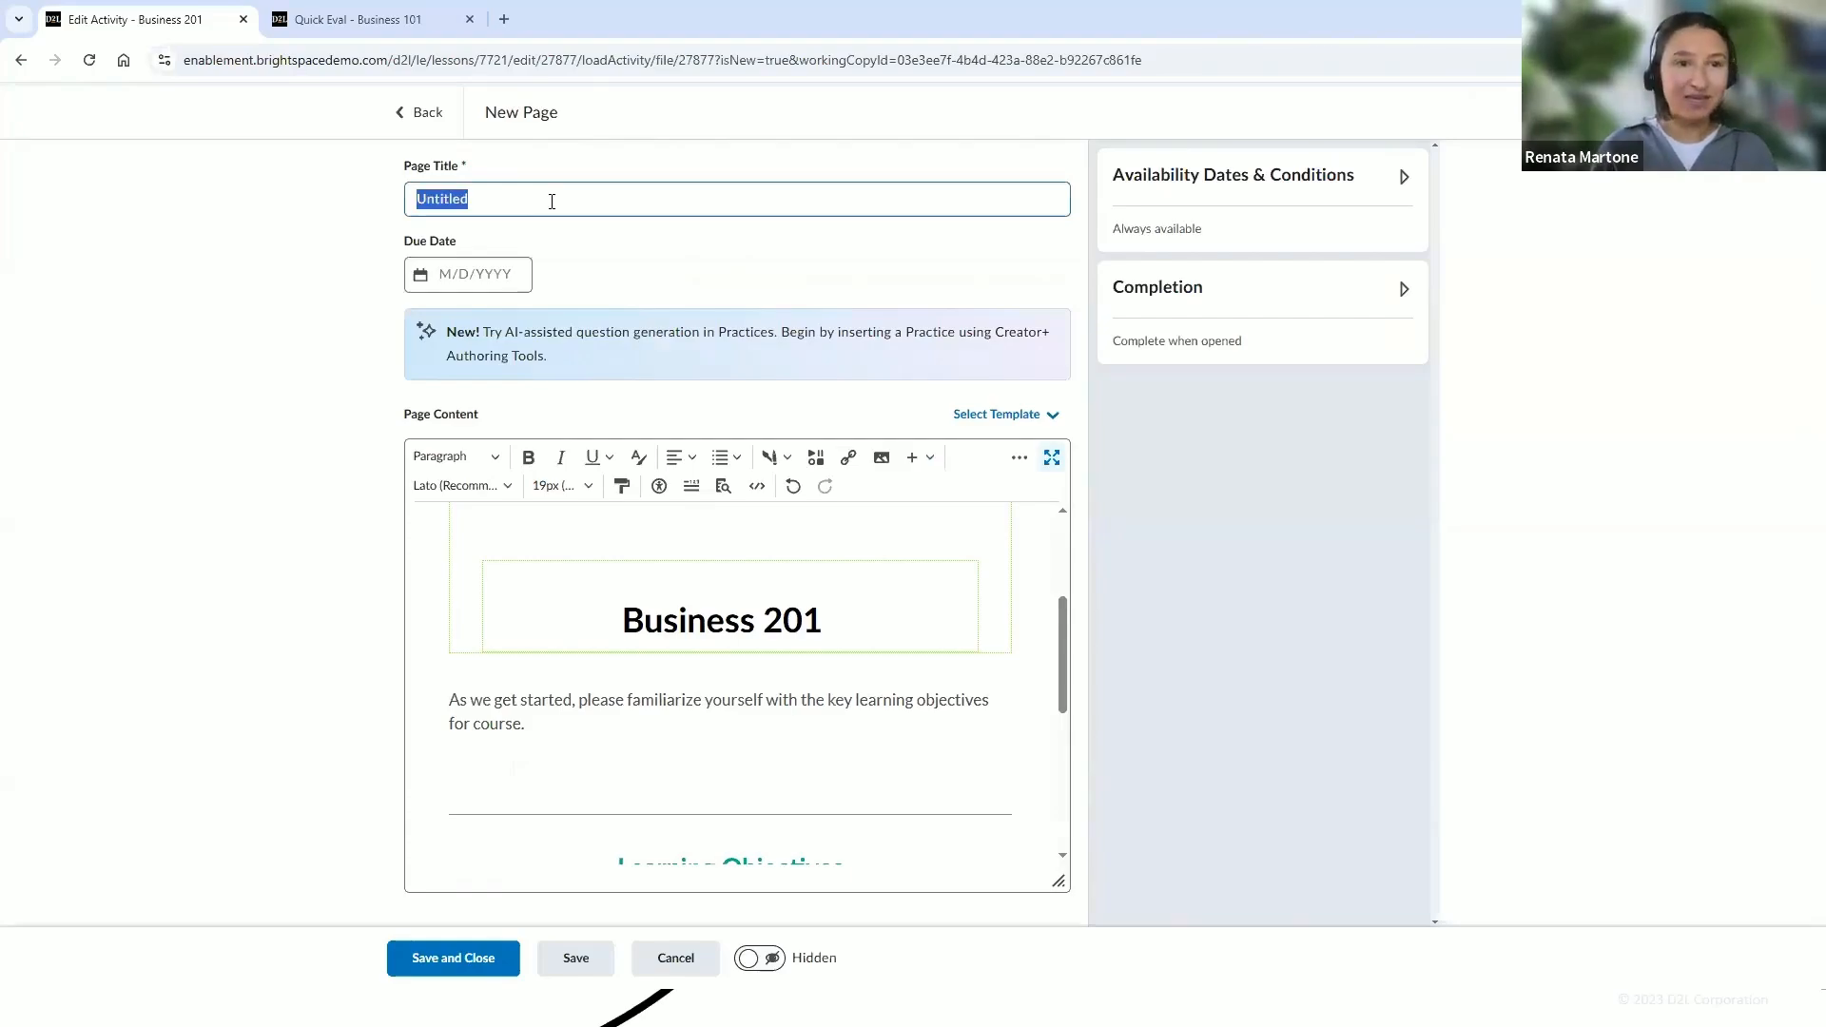
pyautogui.write('Course Learning Outcomes')
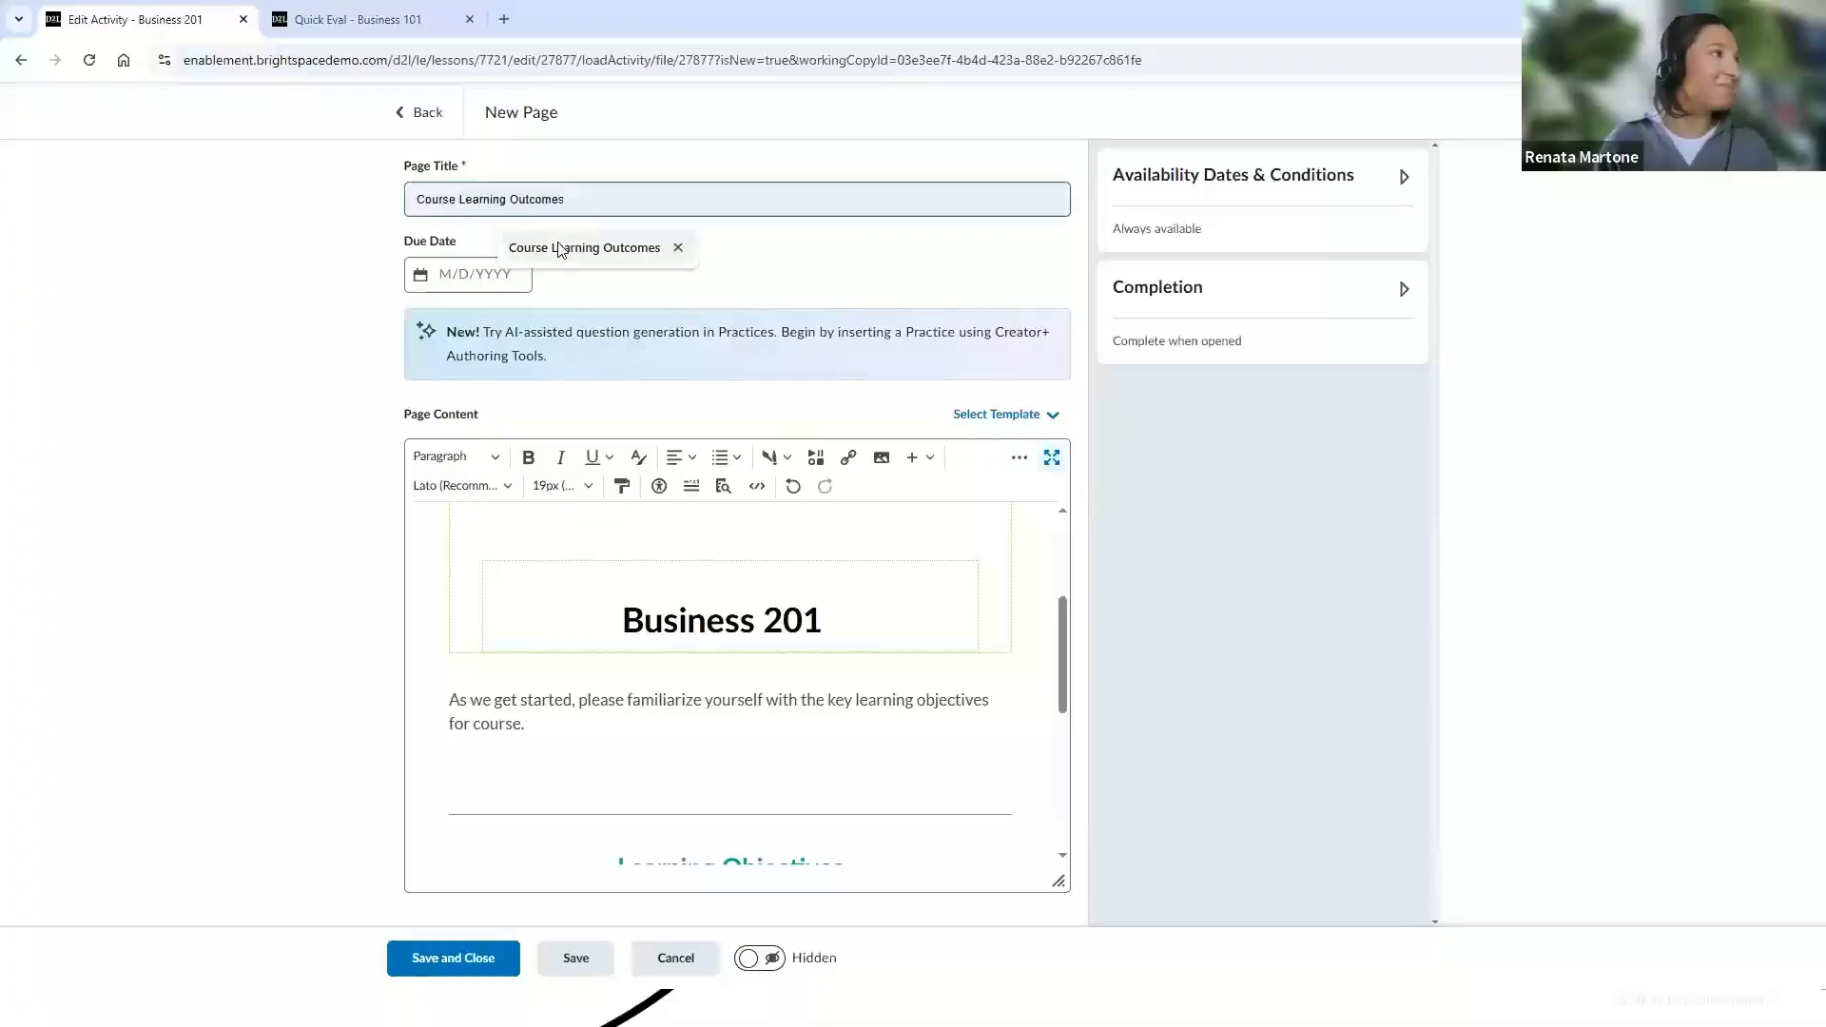
pyautogui.click(559, 250)
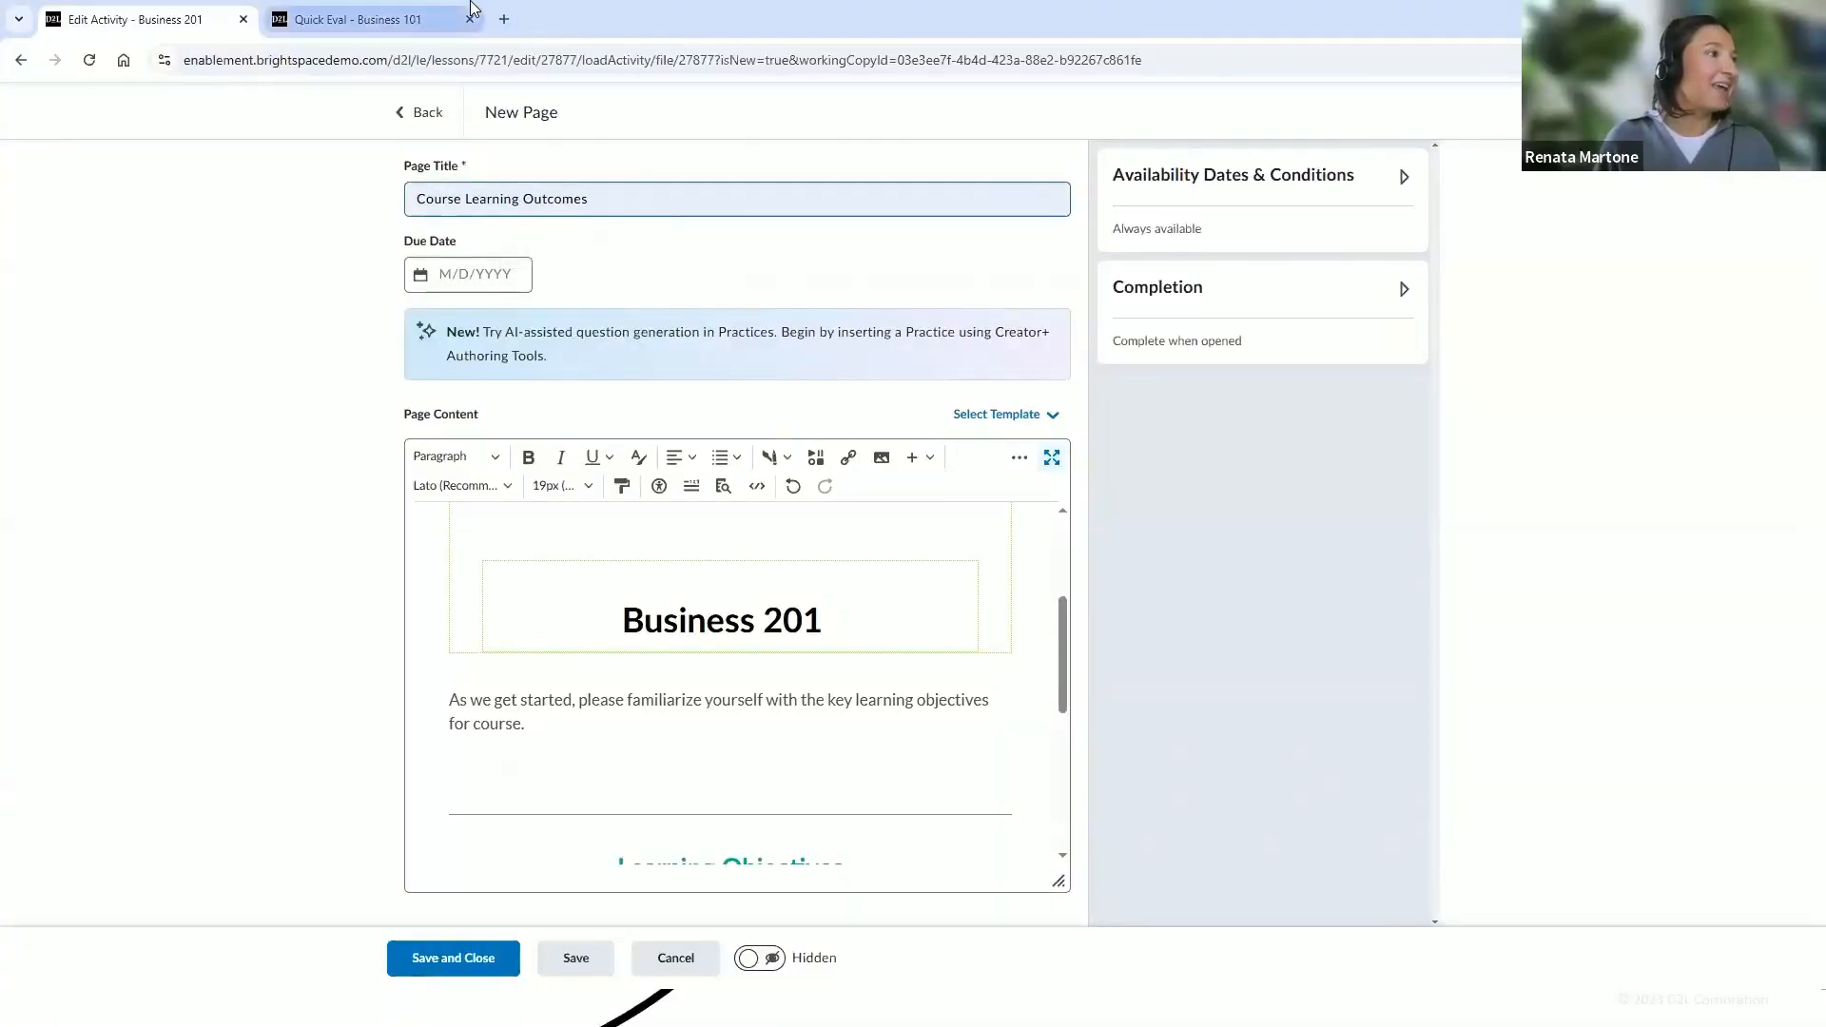
# Save and close the Course Learning Outcomes page
pyautogui.moveTo(1066, 664); pyautogui.dragTo(1061, 824)
pyautogui.click(973, 420)
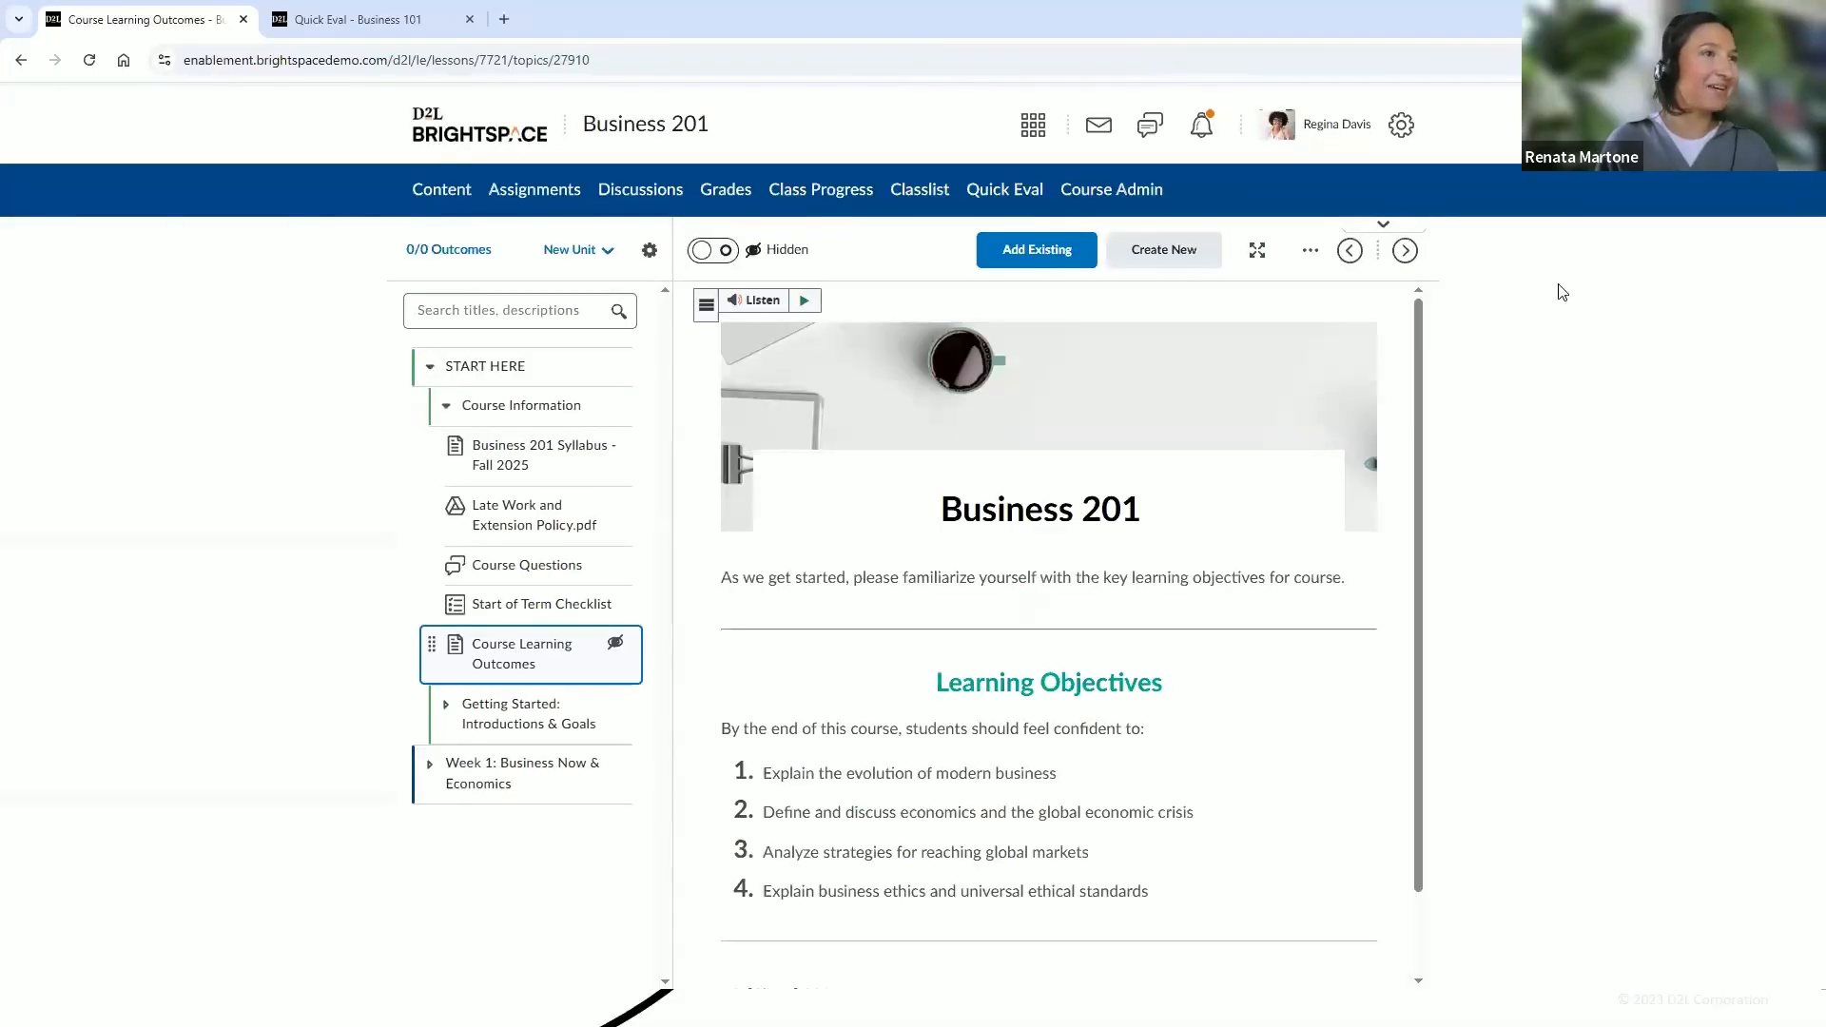
pyautogui.scroll(-1, 1412, 431)
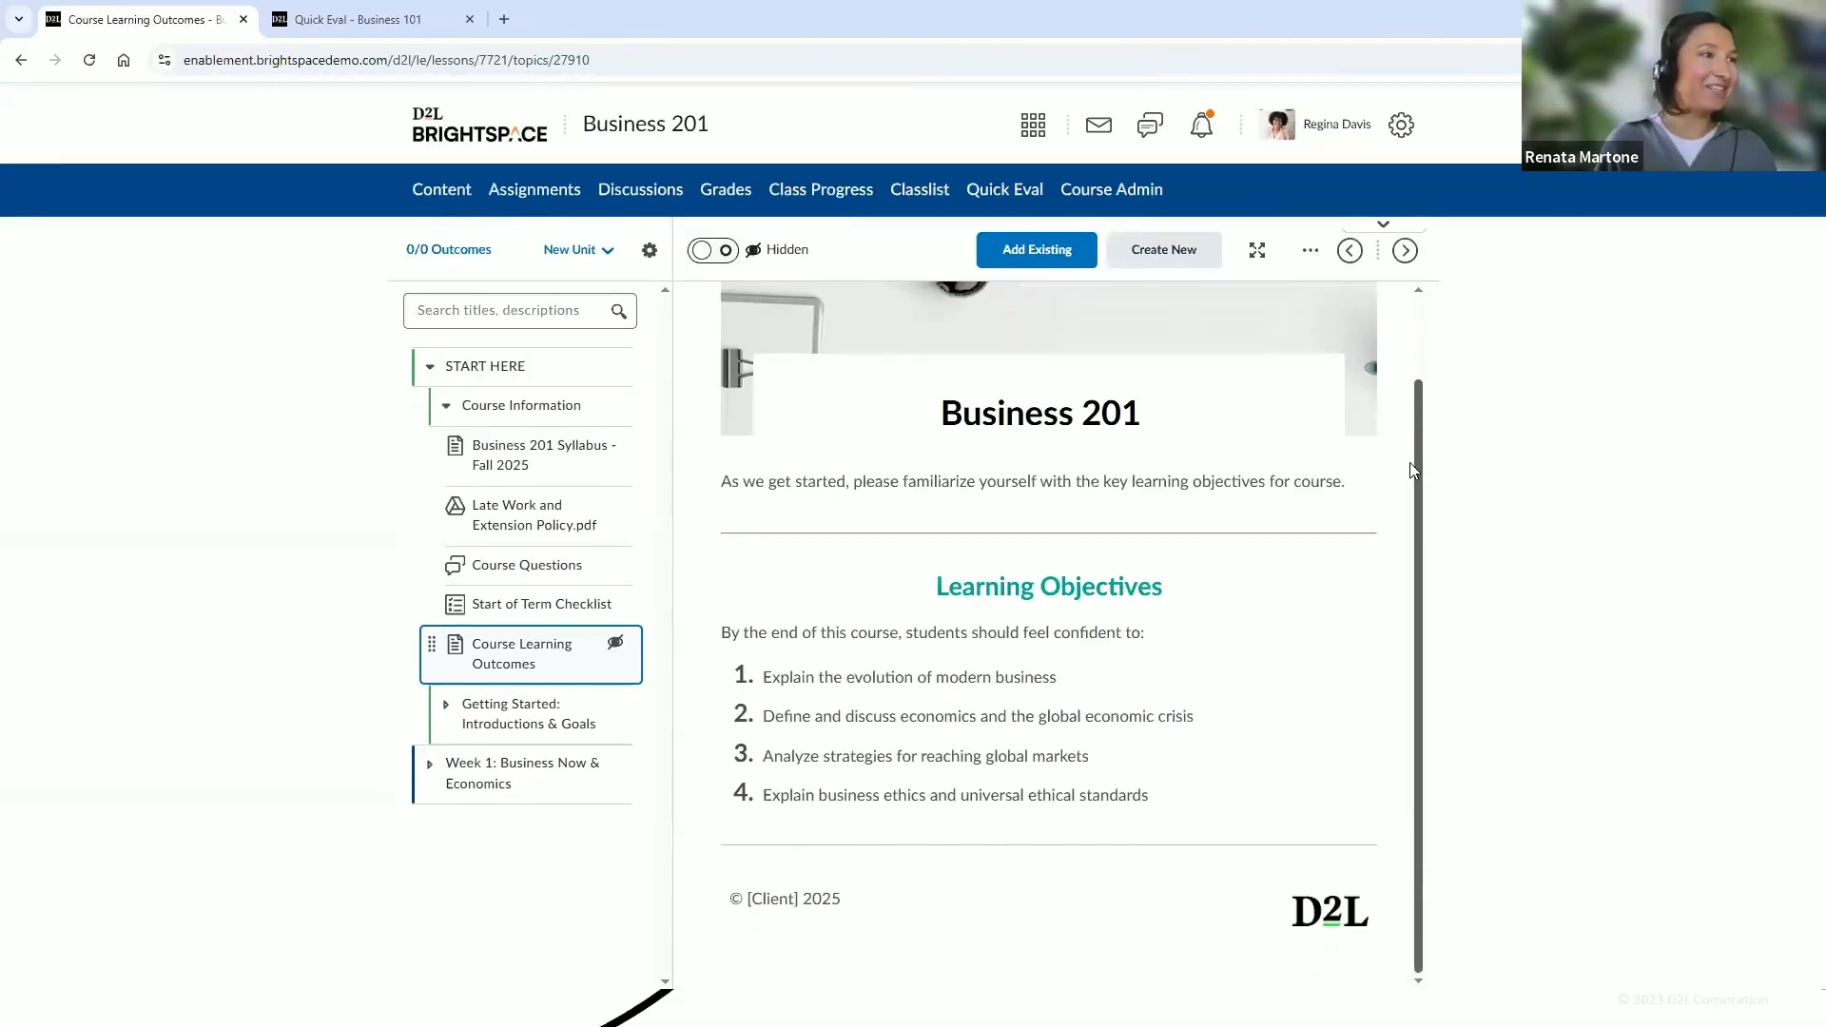
pyautogui.scroll(2, 1094, 590)
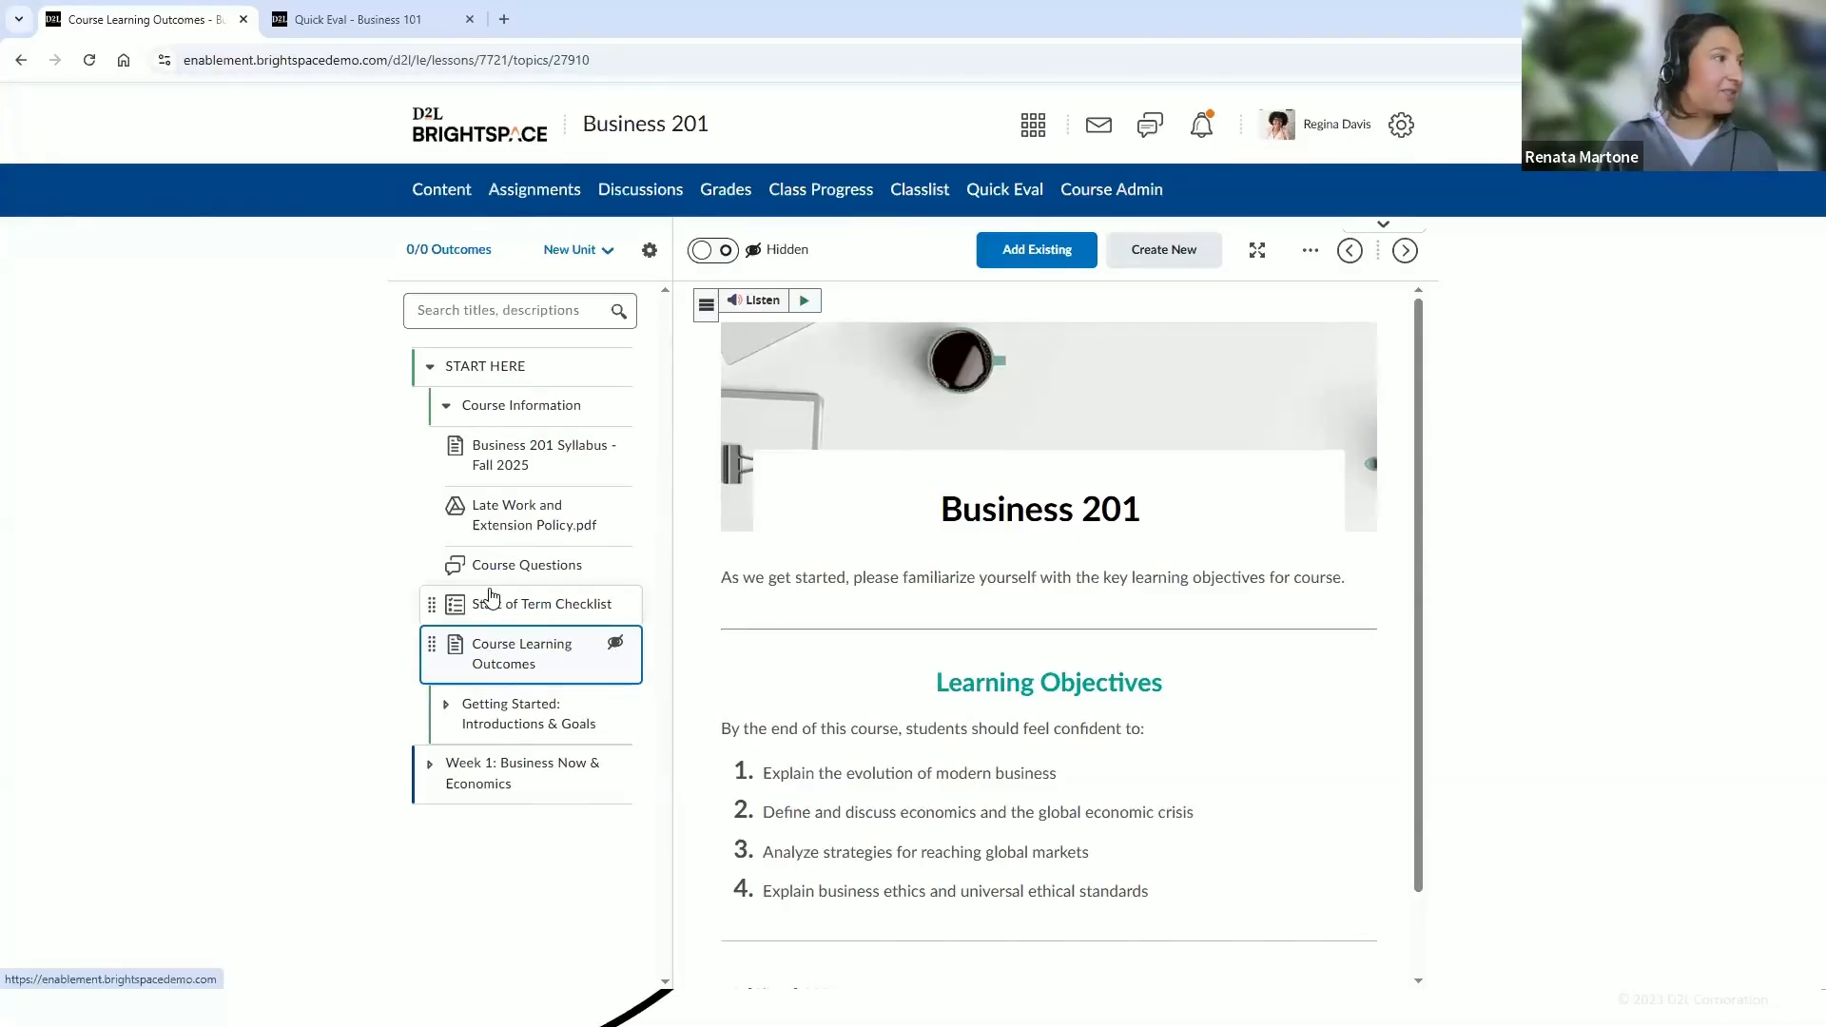
# Move Course Learning Outcomes to the top of the Course Information module and make it visible to students
pyautogui.moveTo(432, 645); pyautogui.dragTo(453, 449)
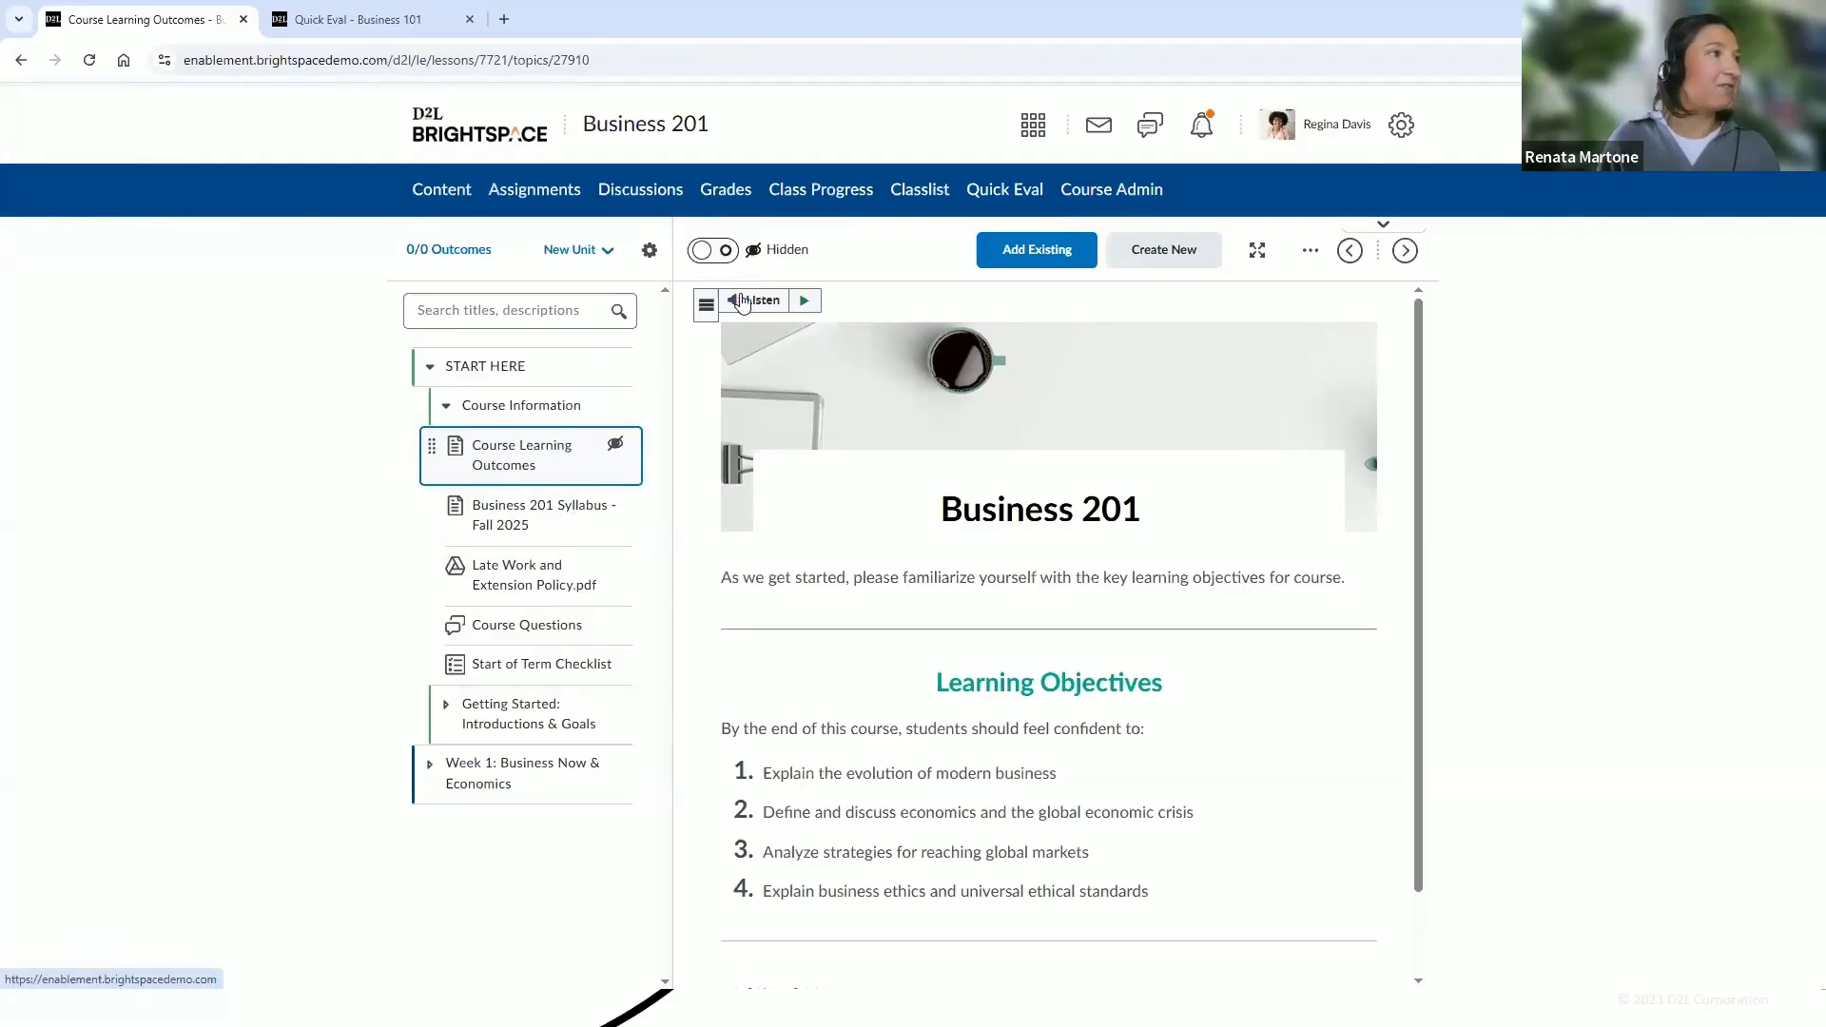
pyautogui.click(723, 252)
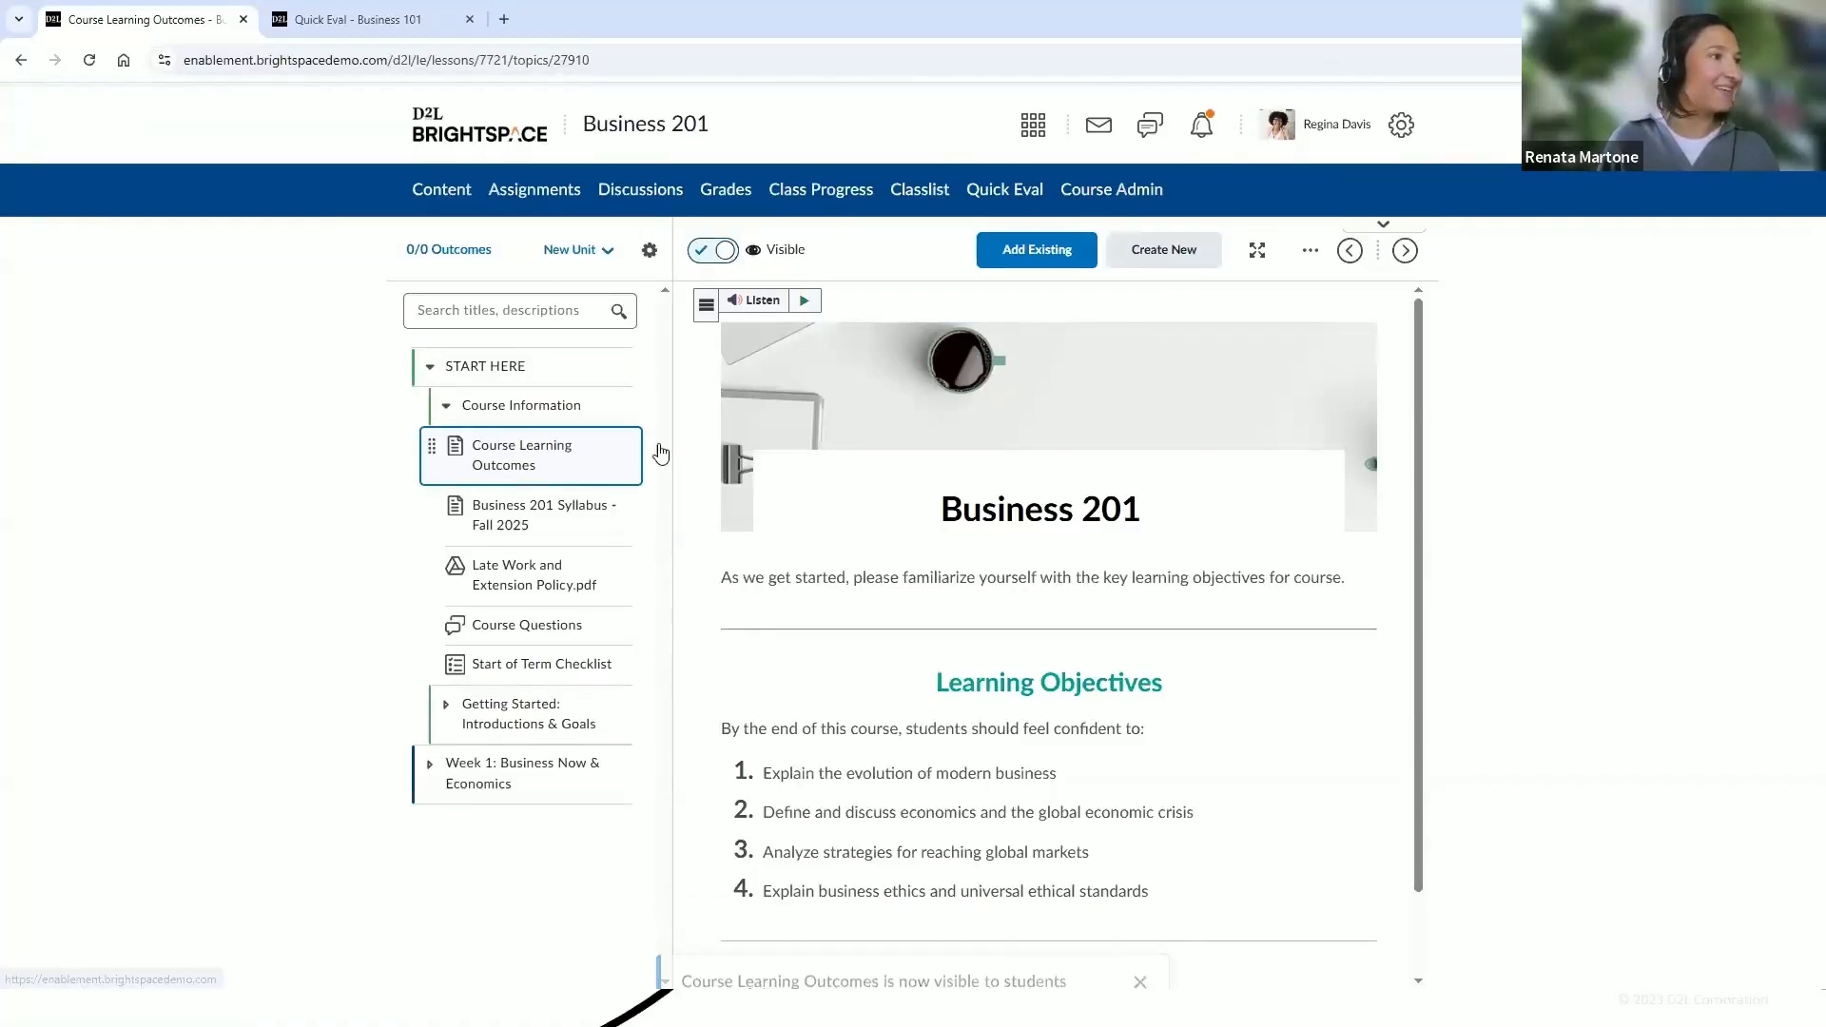
pyautogui.scroll(-2, 1414, 548)
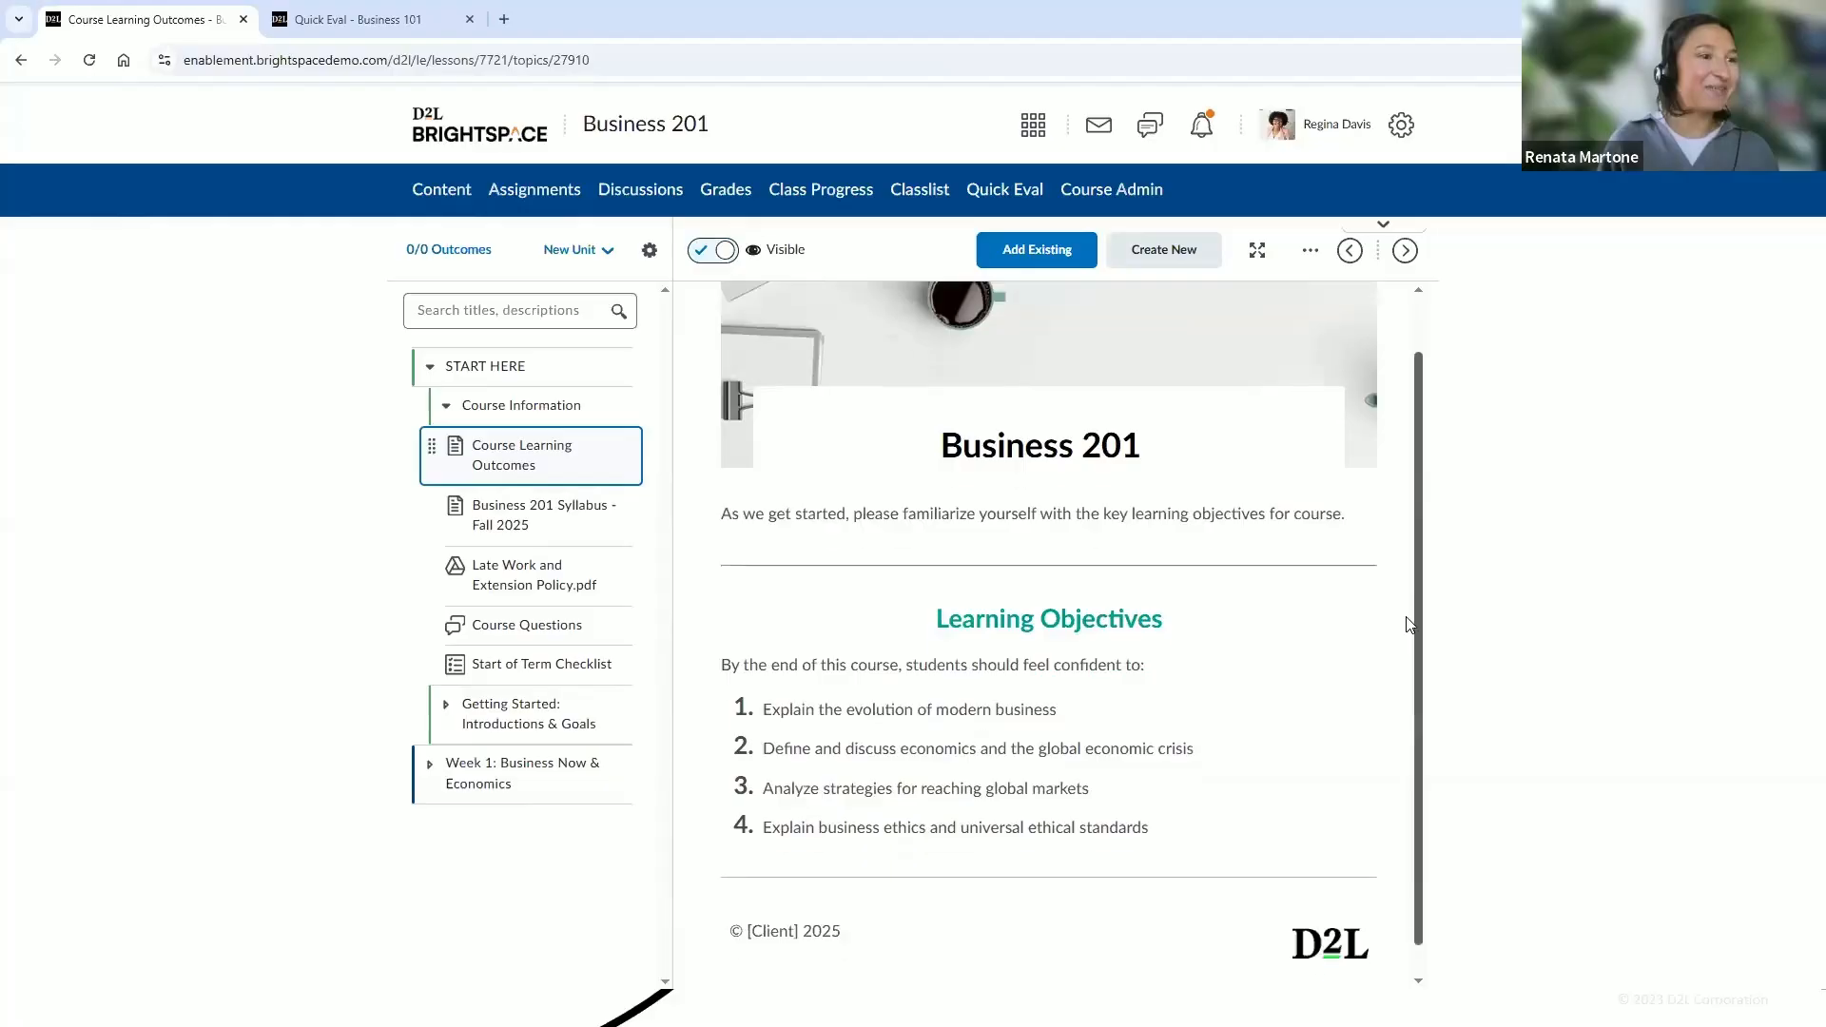
pyautogui.scroll(-1, 1409, 579)
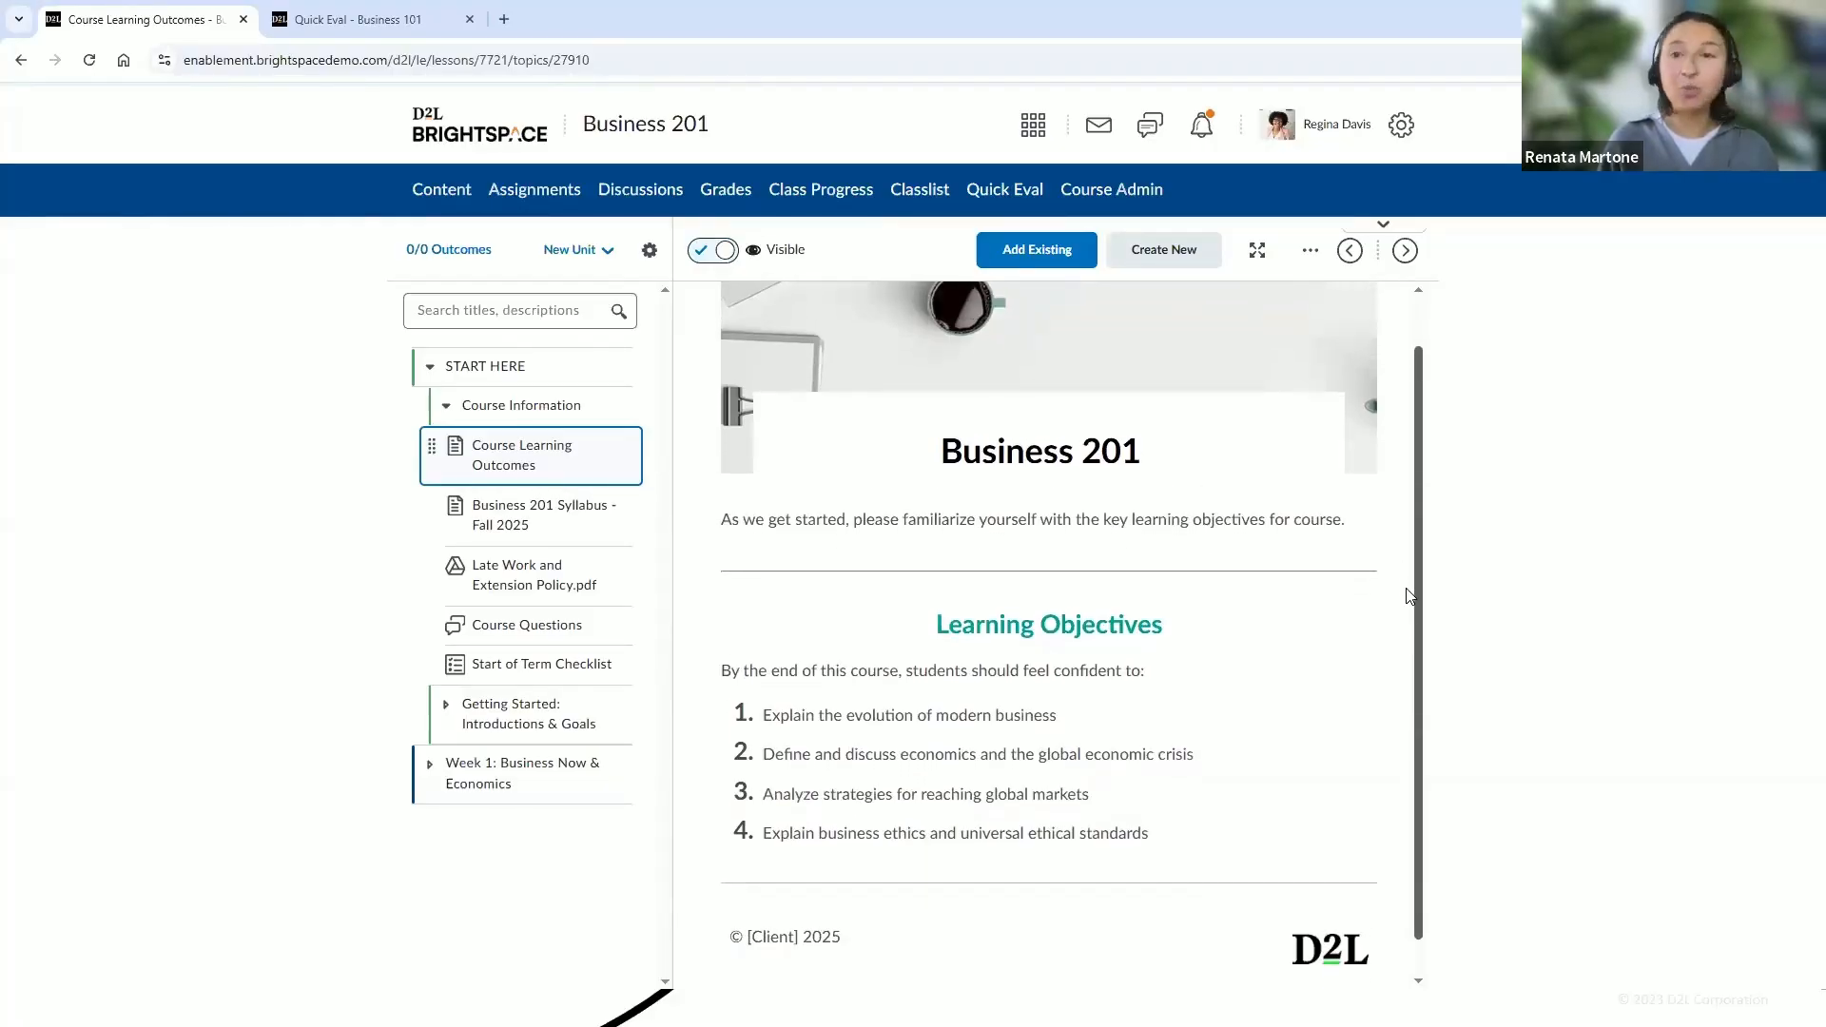
pyautogui.scroll(-1, 1409, 596)
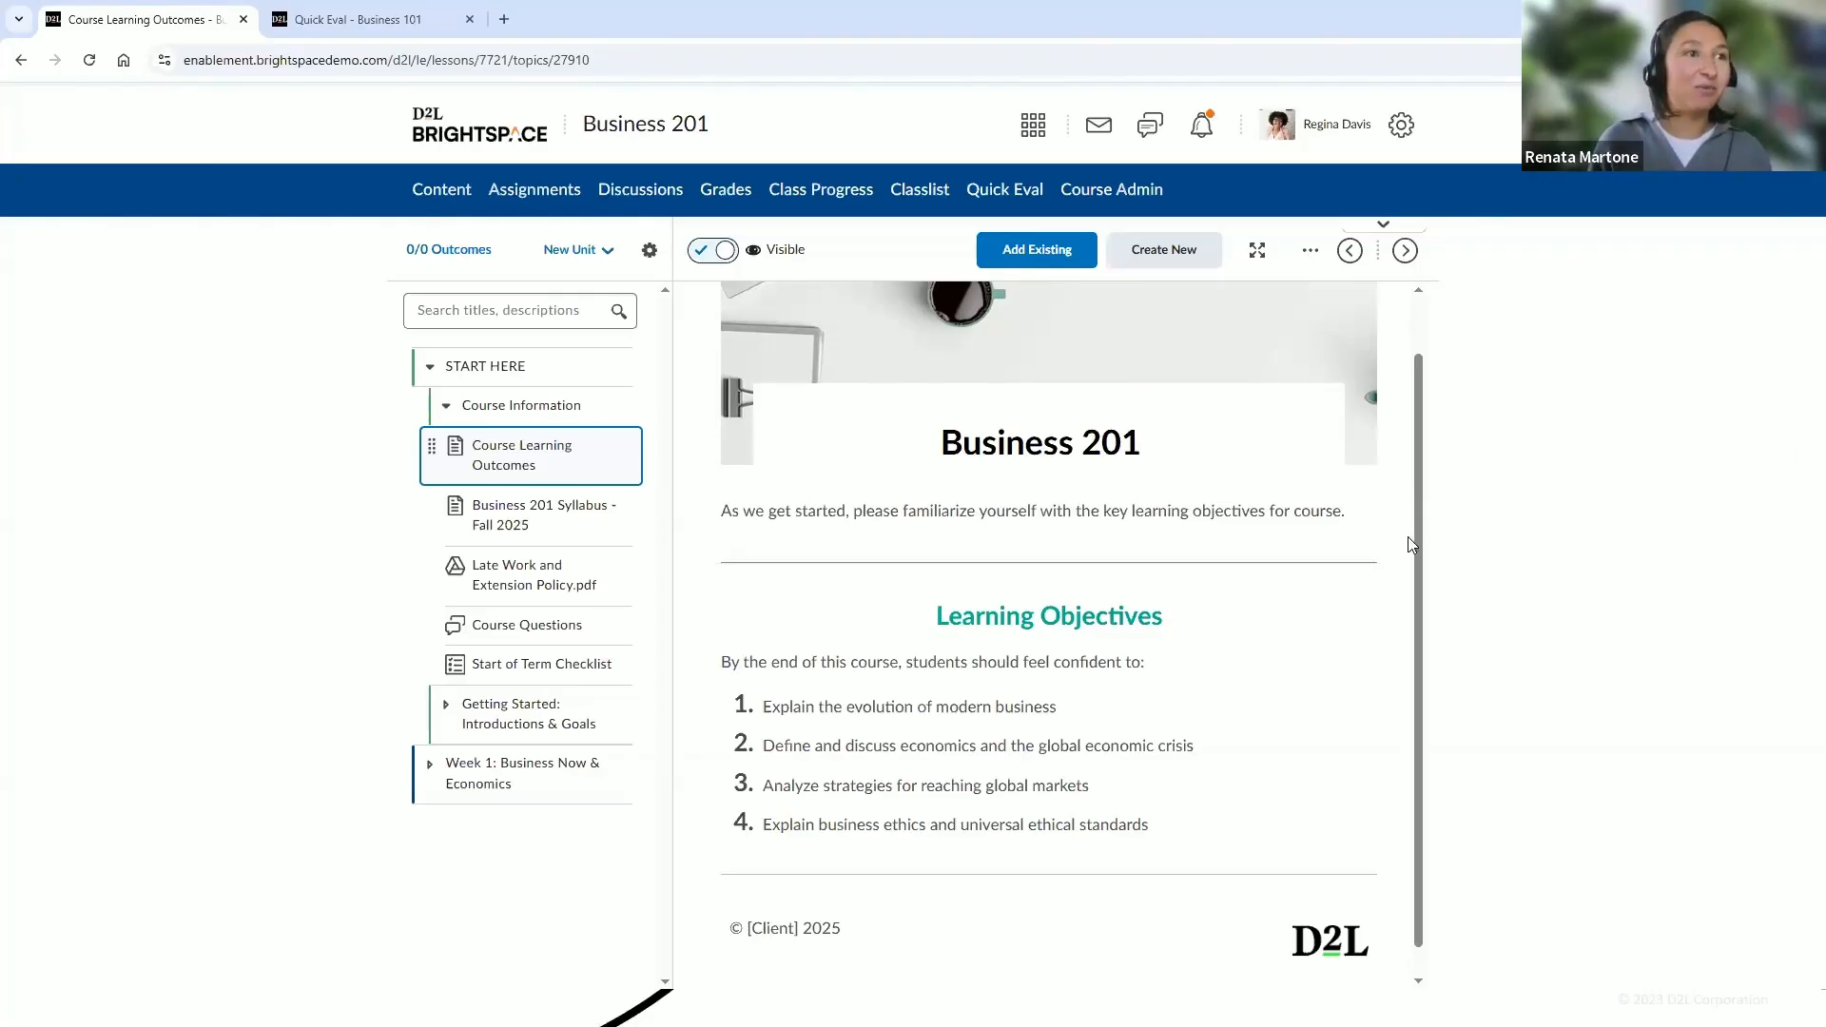
pyautogui.scroll(2, 1418, 613)
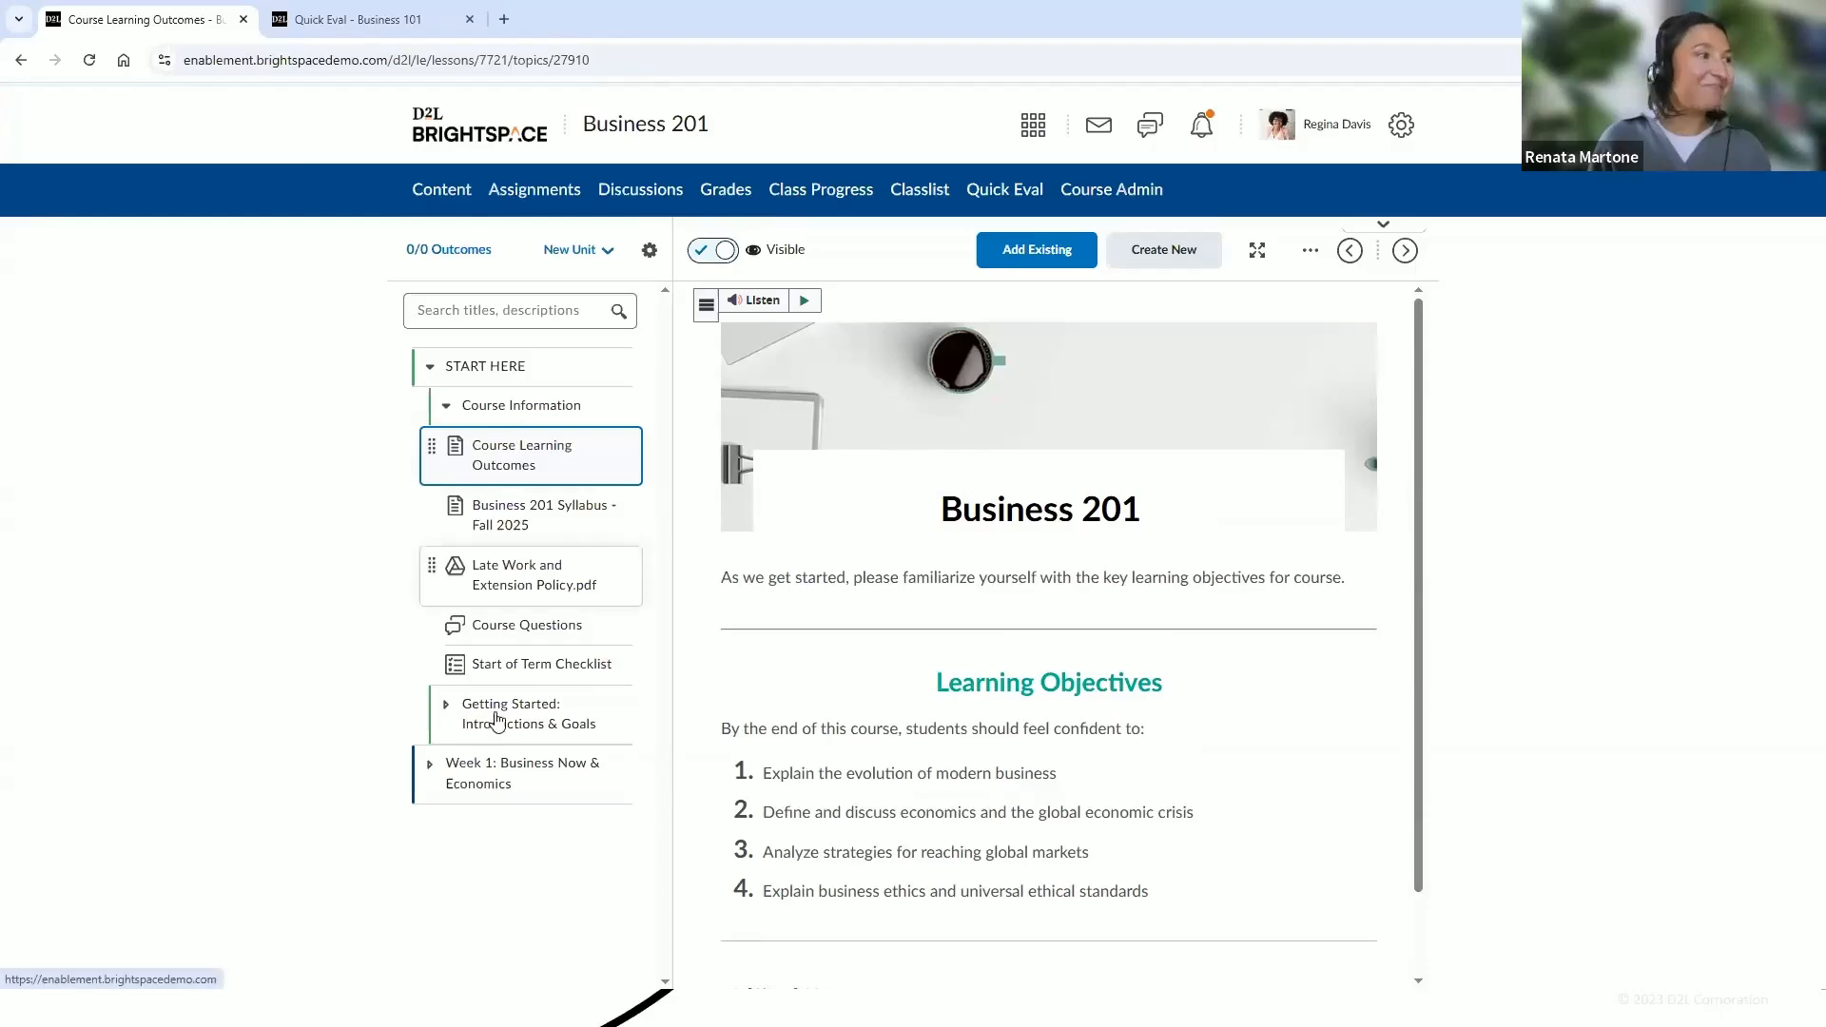
# Create a new assignment in the Week 1: Business Now & Economics unit titled Assignment Proposal
pyautogui.click(552, 762)
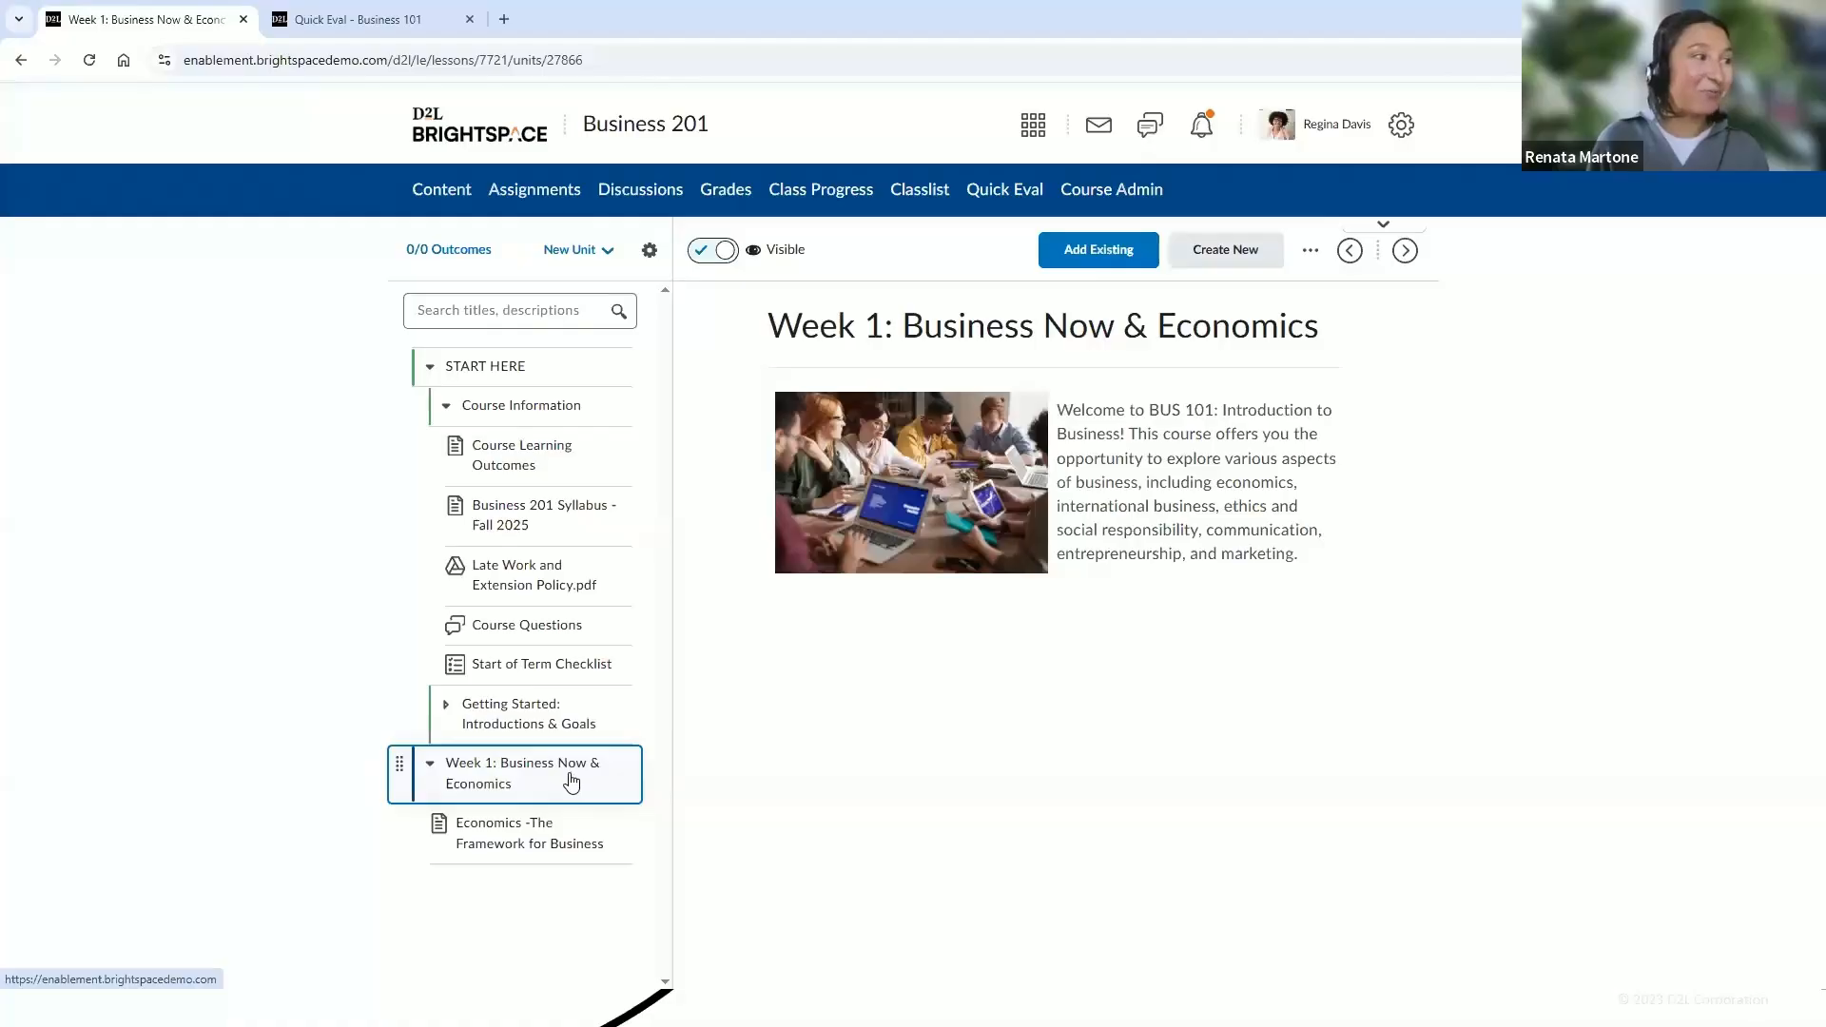
pyautogui.click(430, 369)
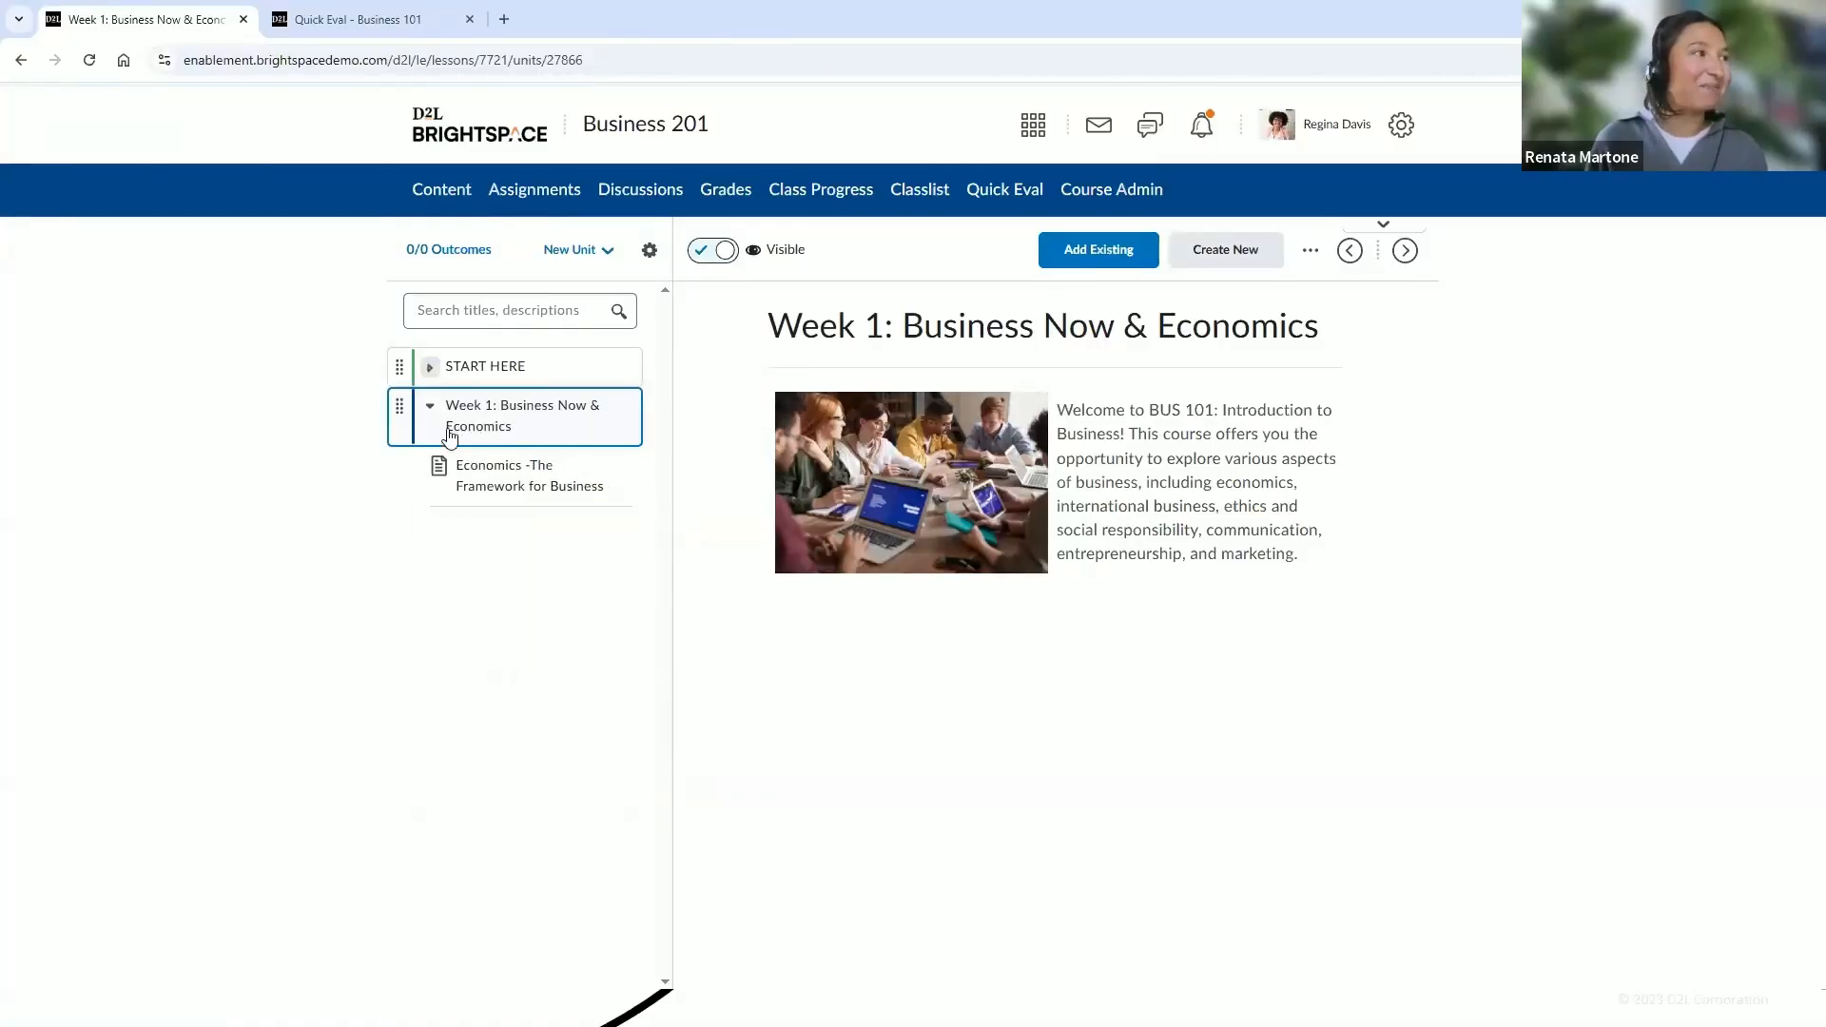
pyautogui.click(600, 426)
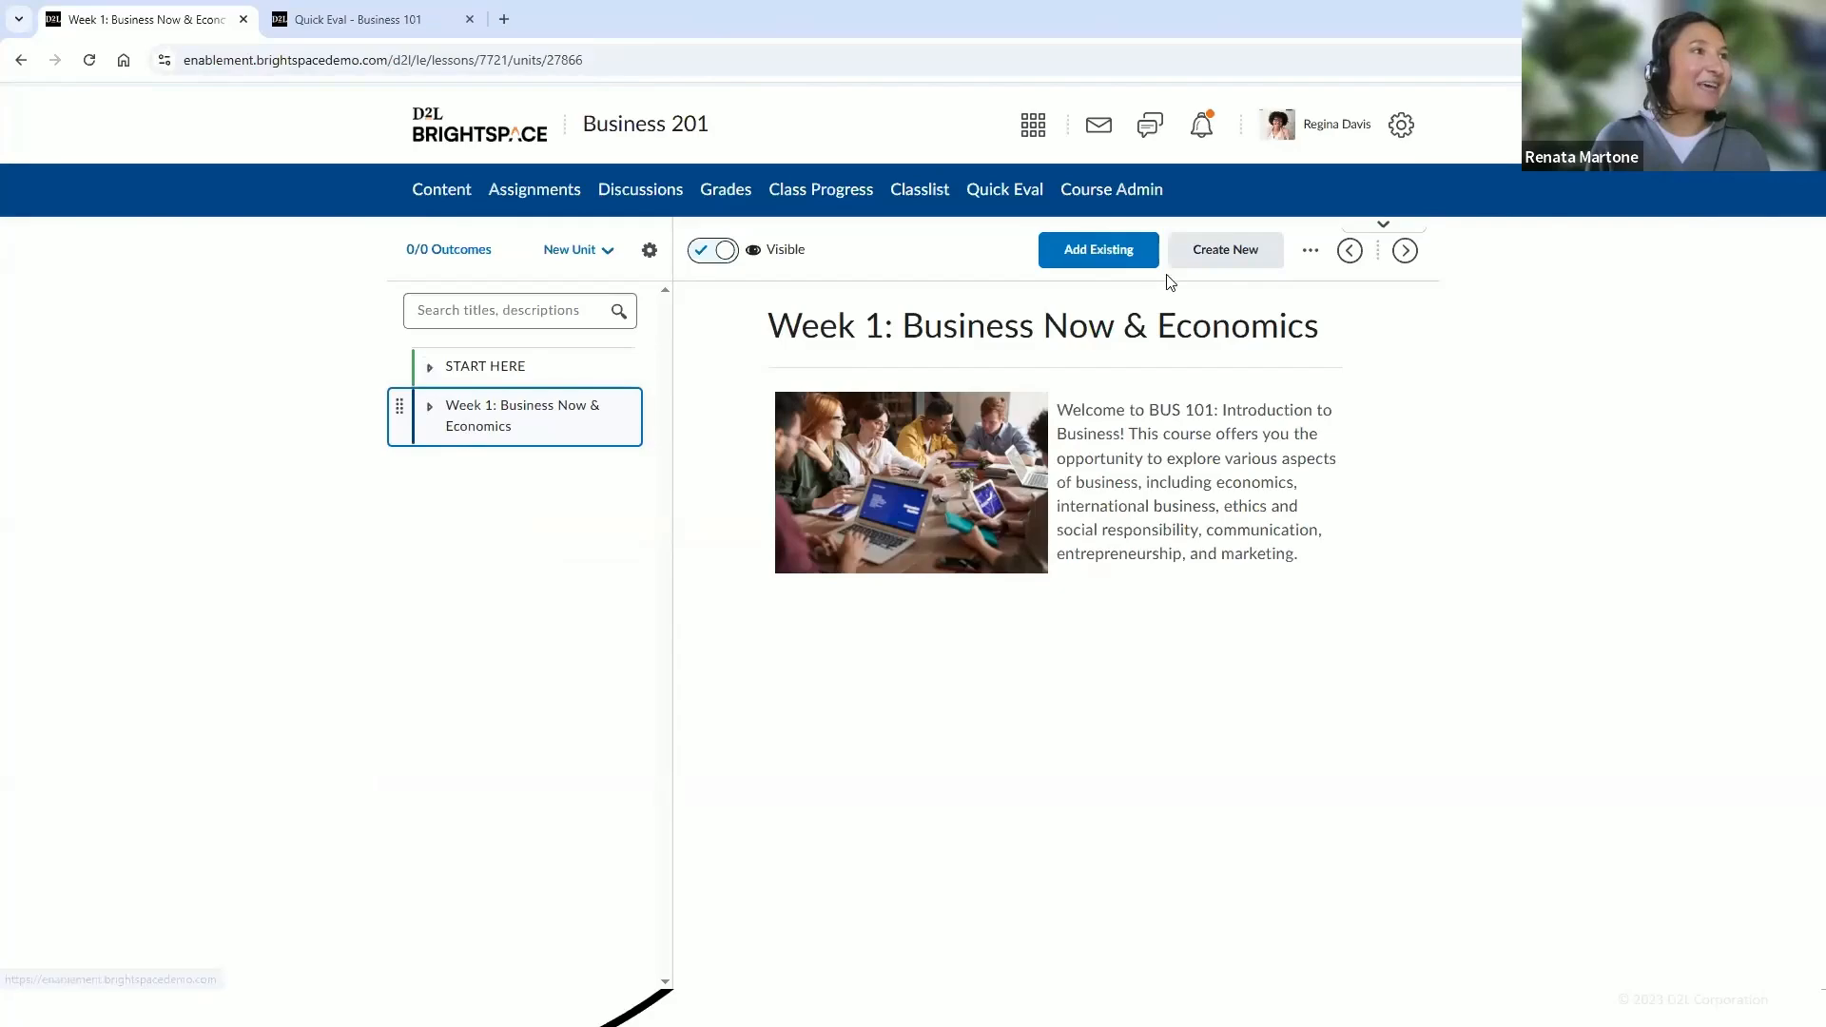
pyautogui.click(1216, 252)
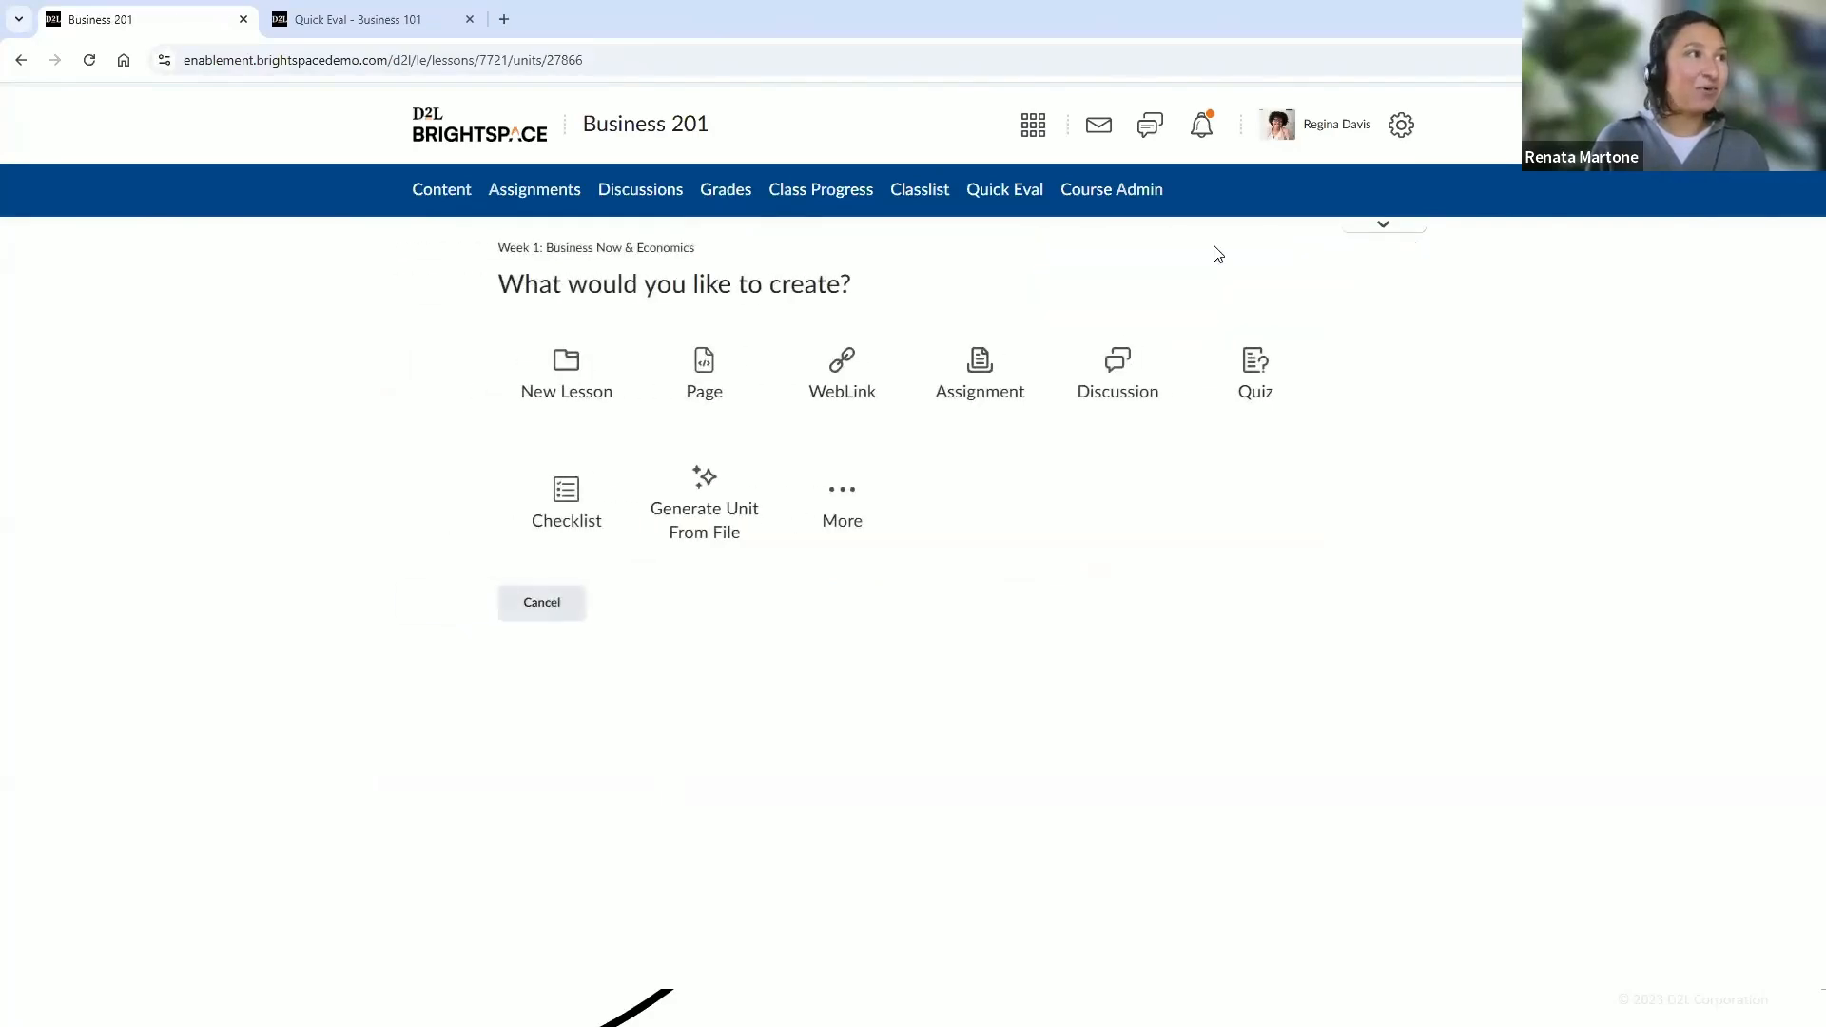
pyautogui.click(995, 416)
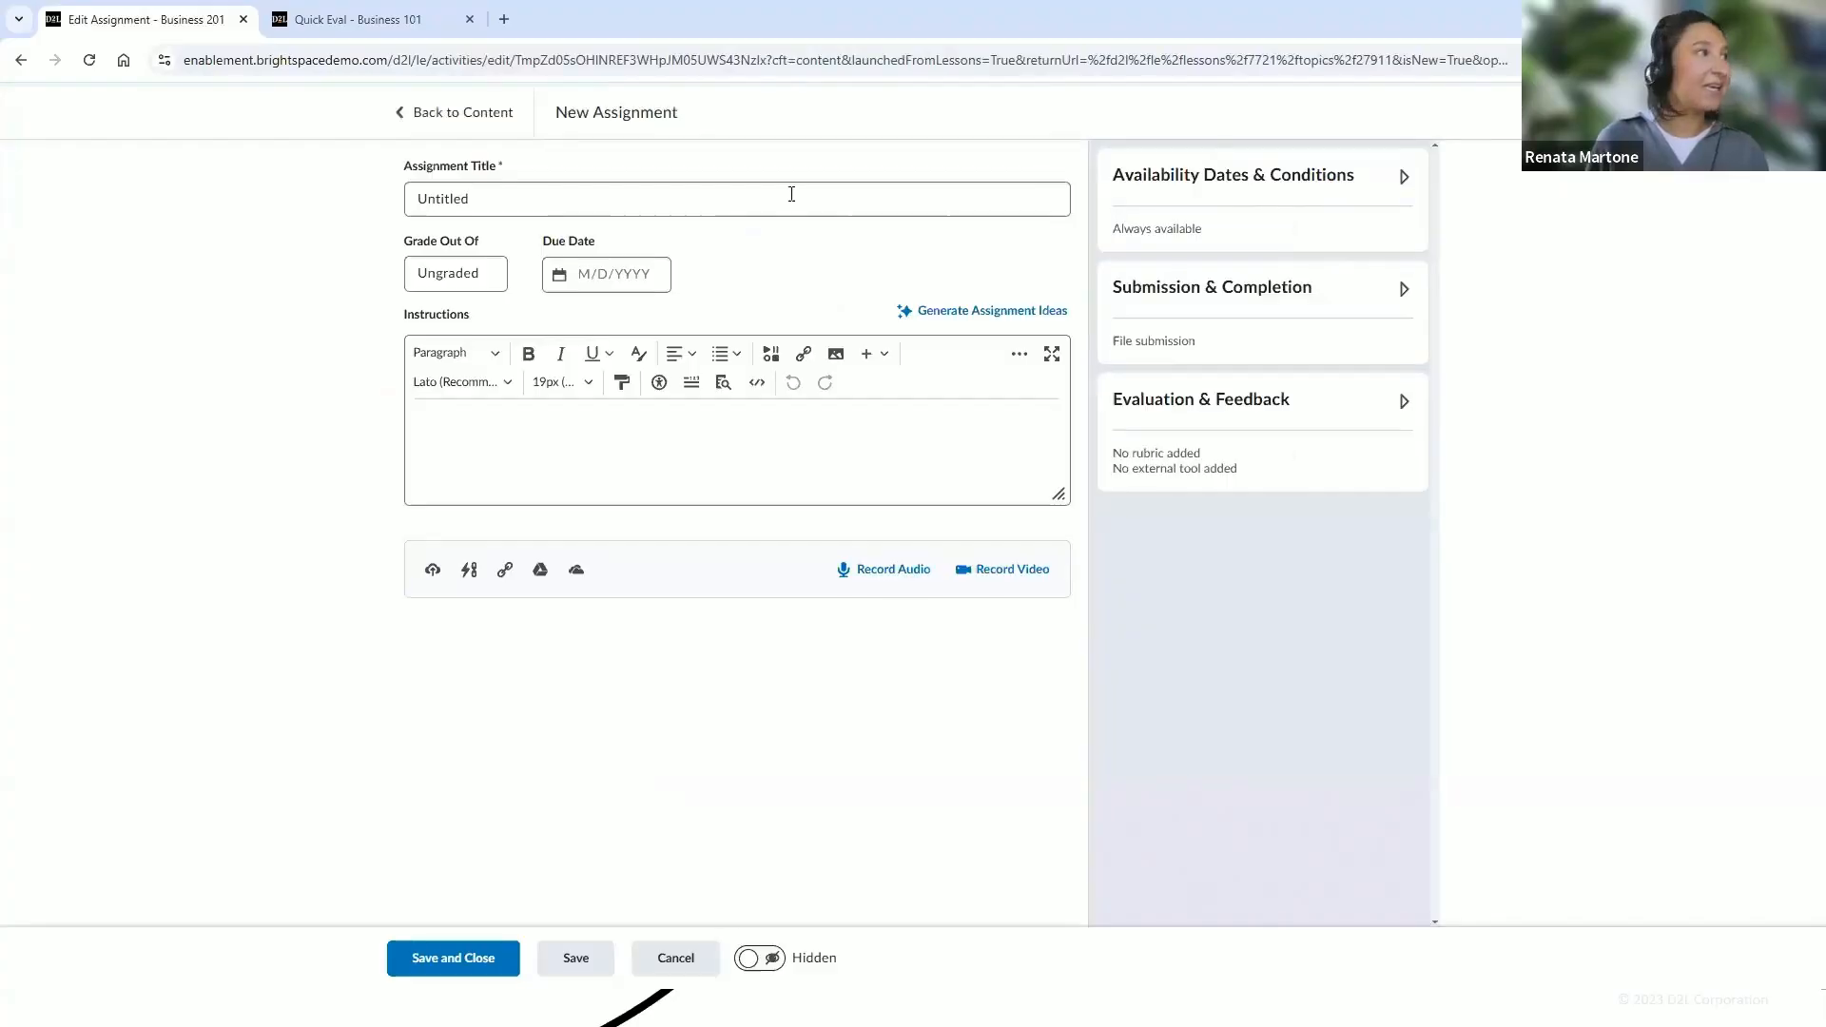
pyautogui.doubleClick(508, 210)
pyautogui.write('Assi')
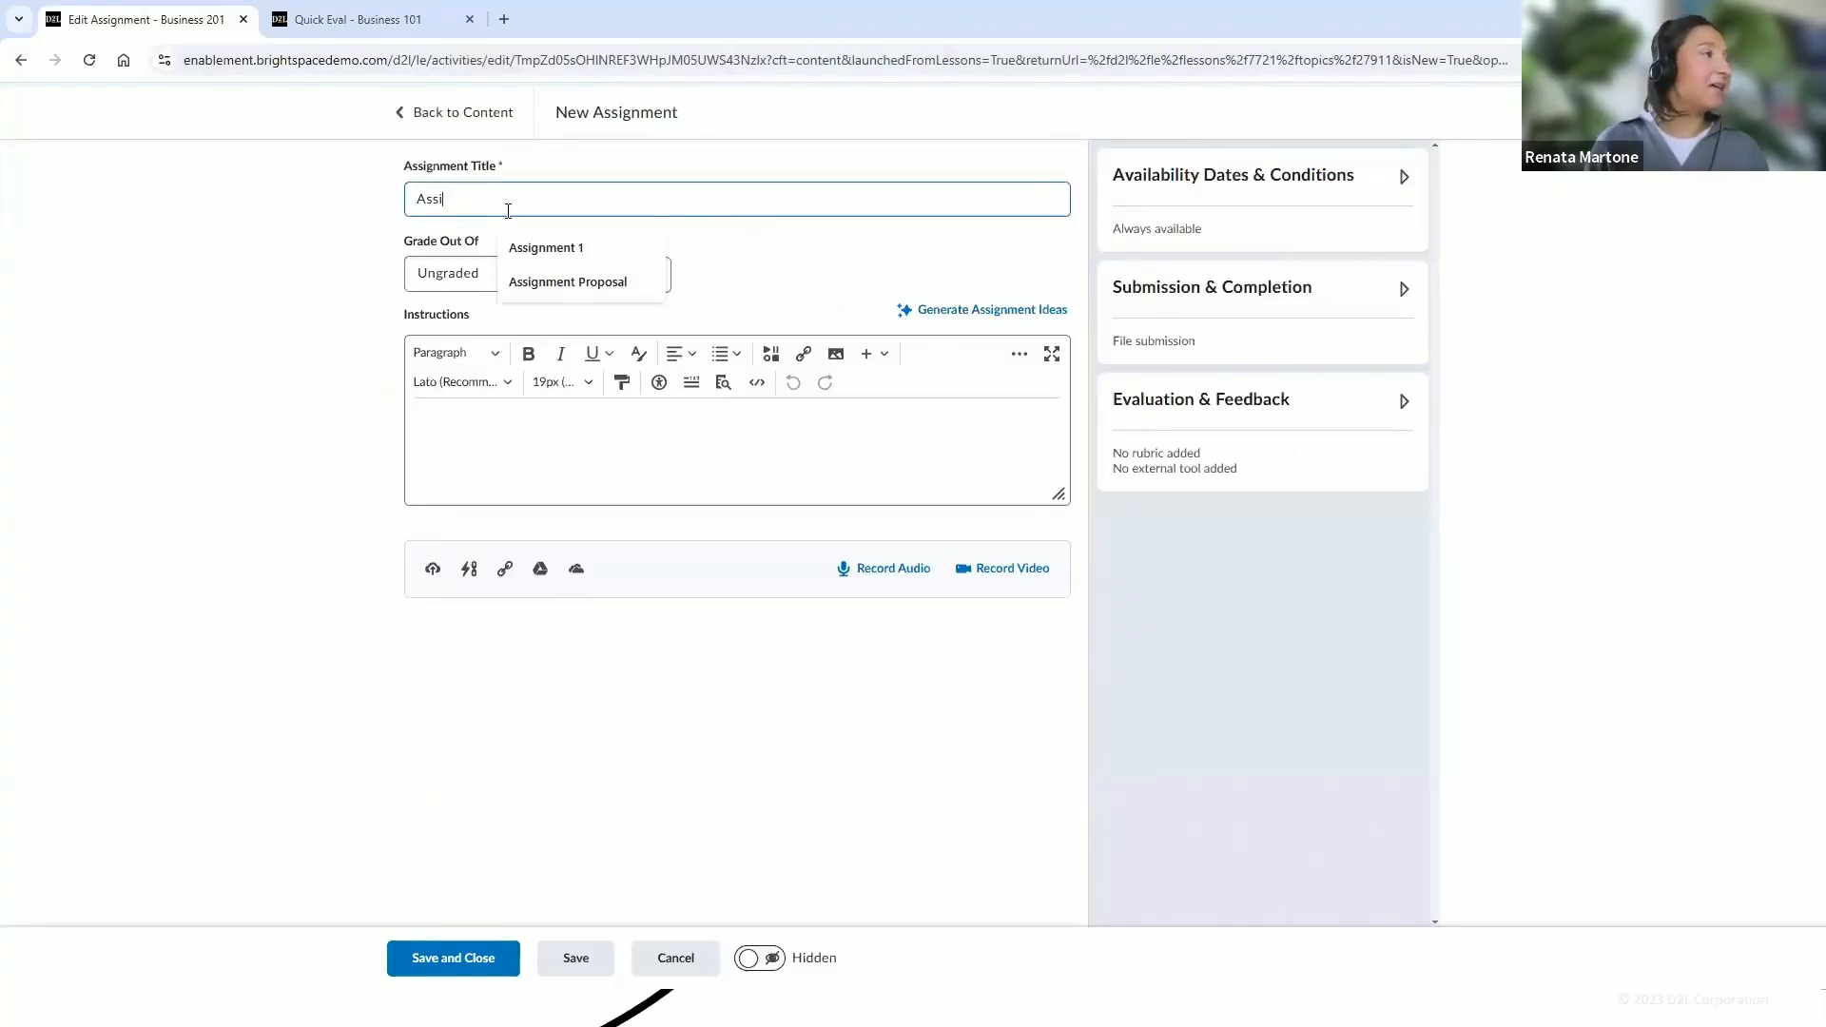
pyautogui.click(576, 286)
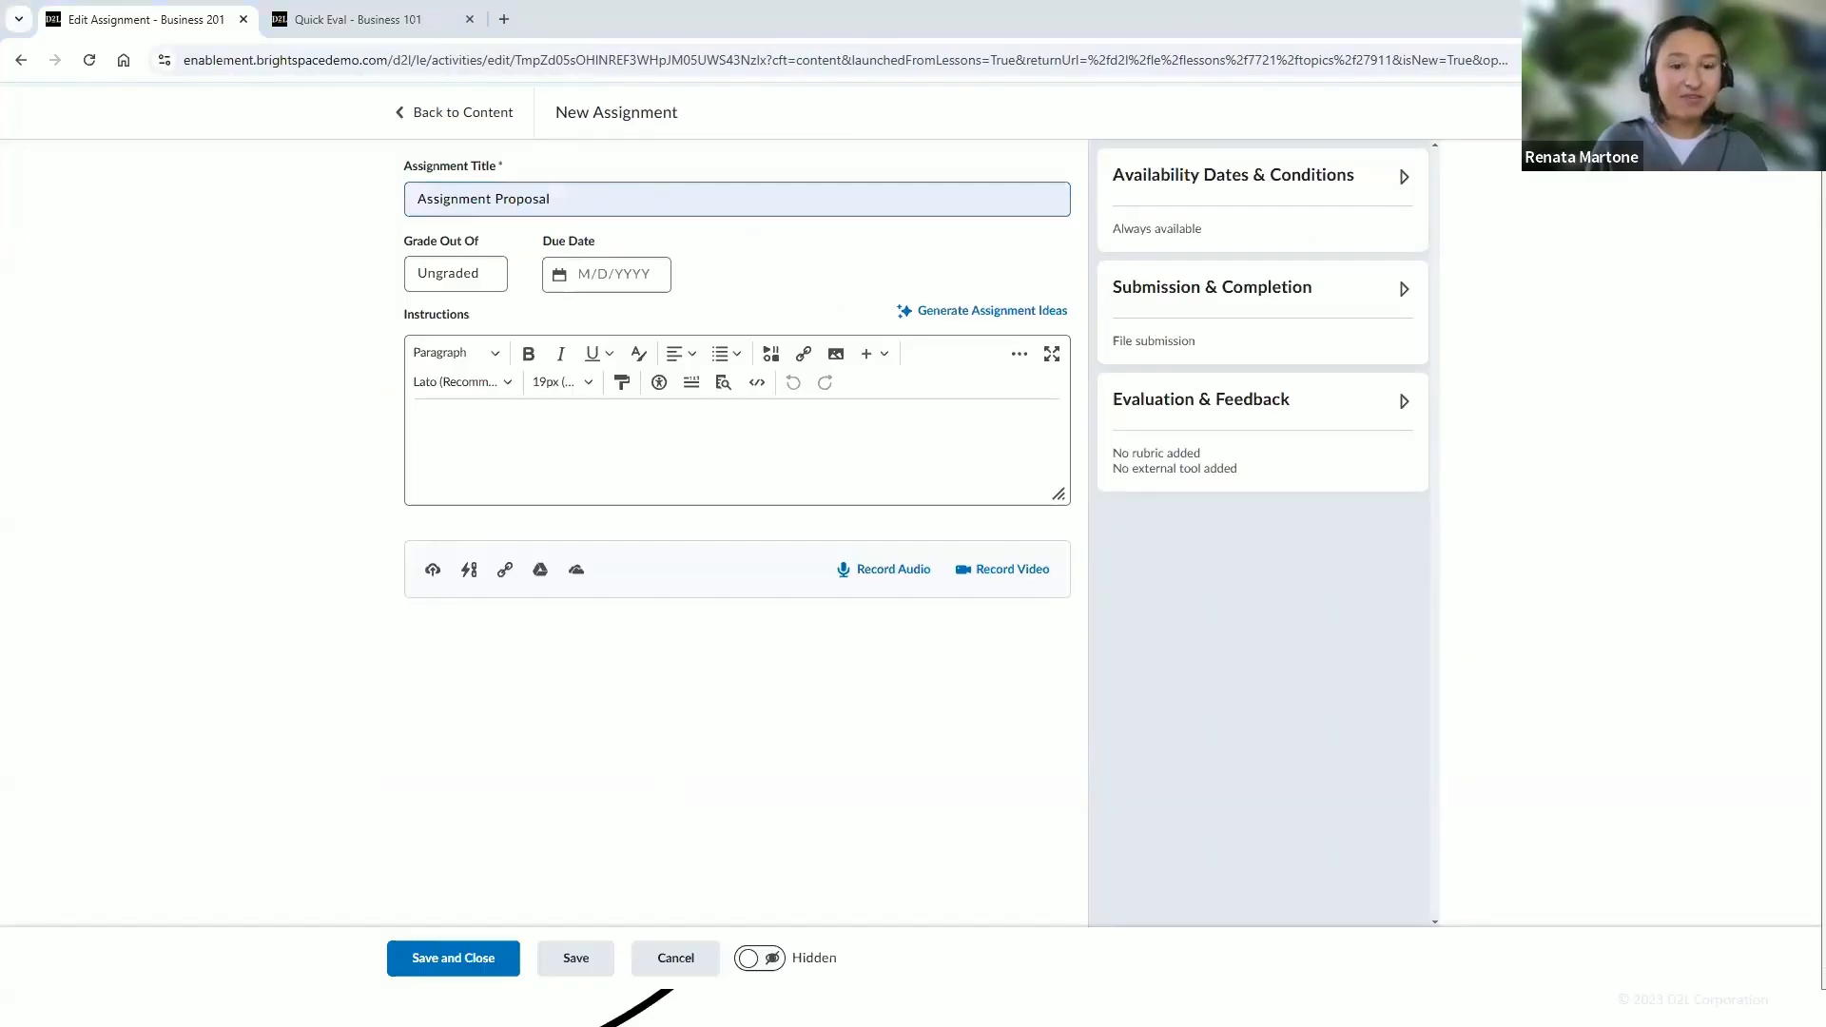
# Paste the assignment instructions and attach the AssignmentProposal Bus 201 file uploaded from the computer
pyautogui.click(709, 432)
pyautogui.write('Please review the instructions for this assignment in the attachment below.')
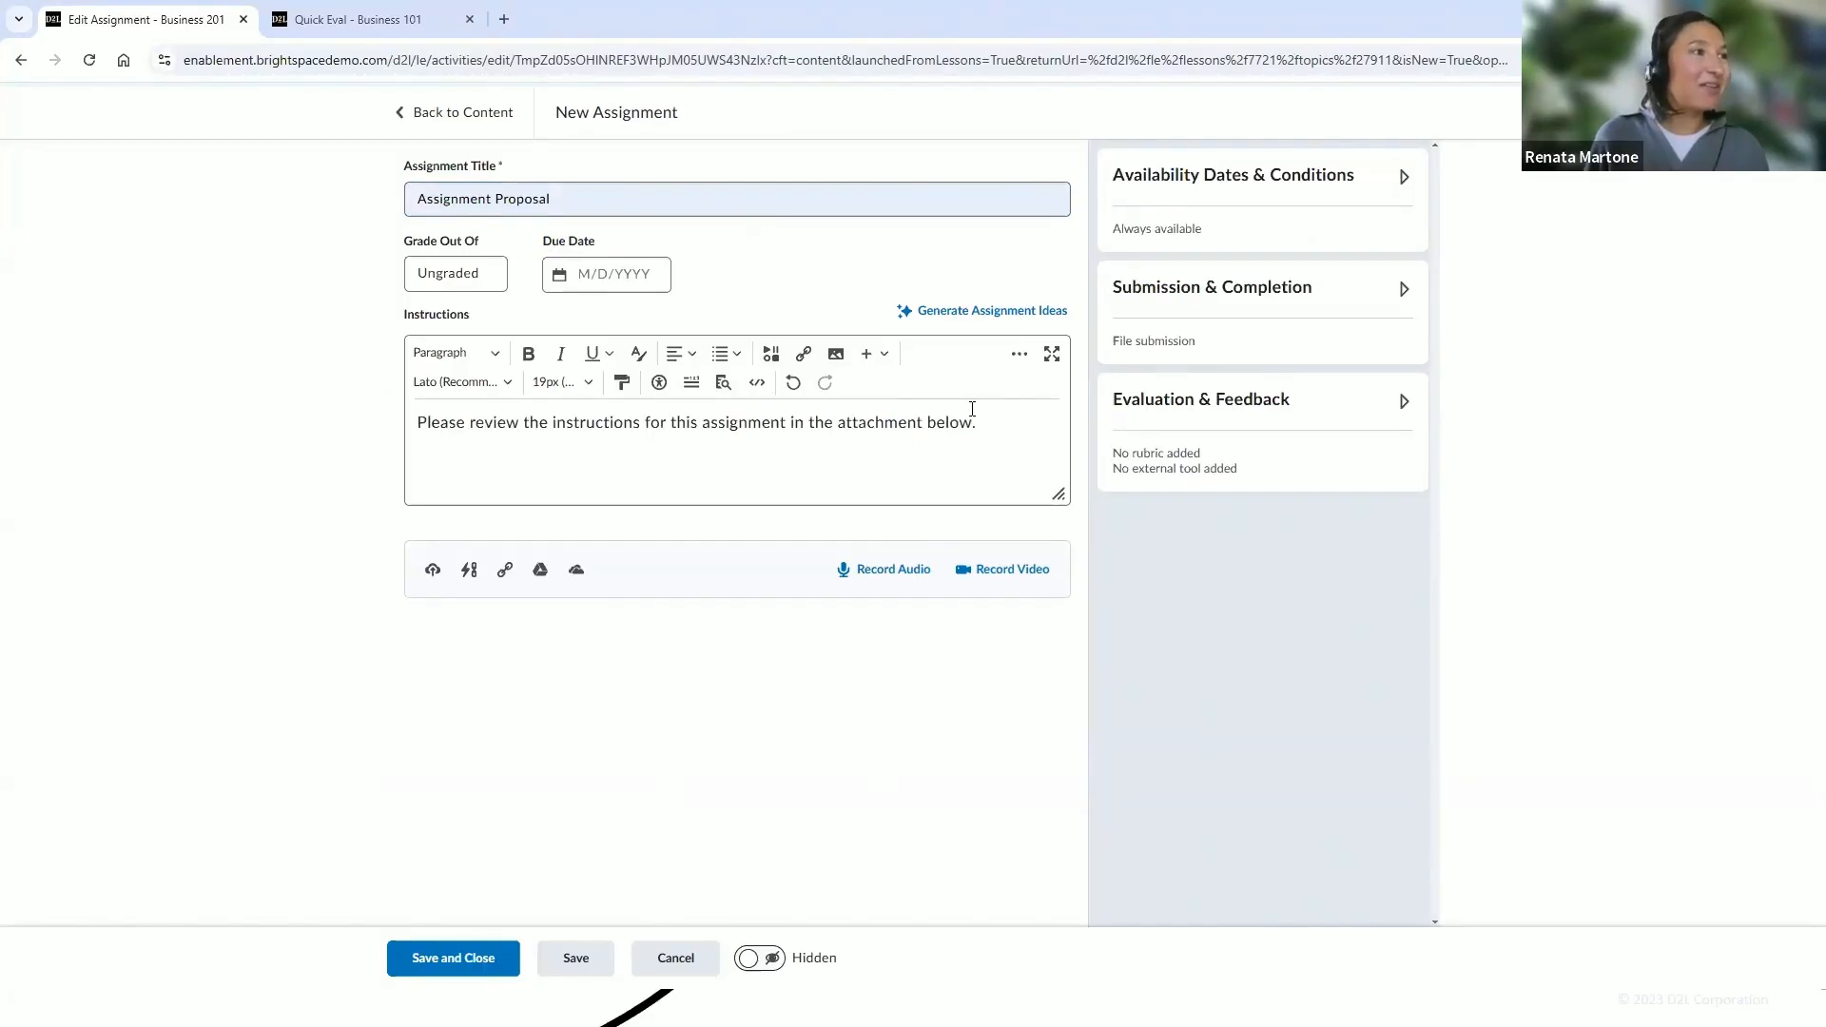
pyautogui.click(434, 571)
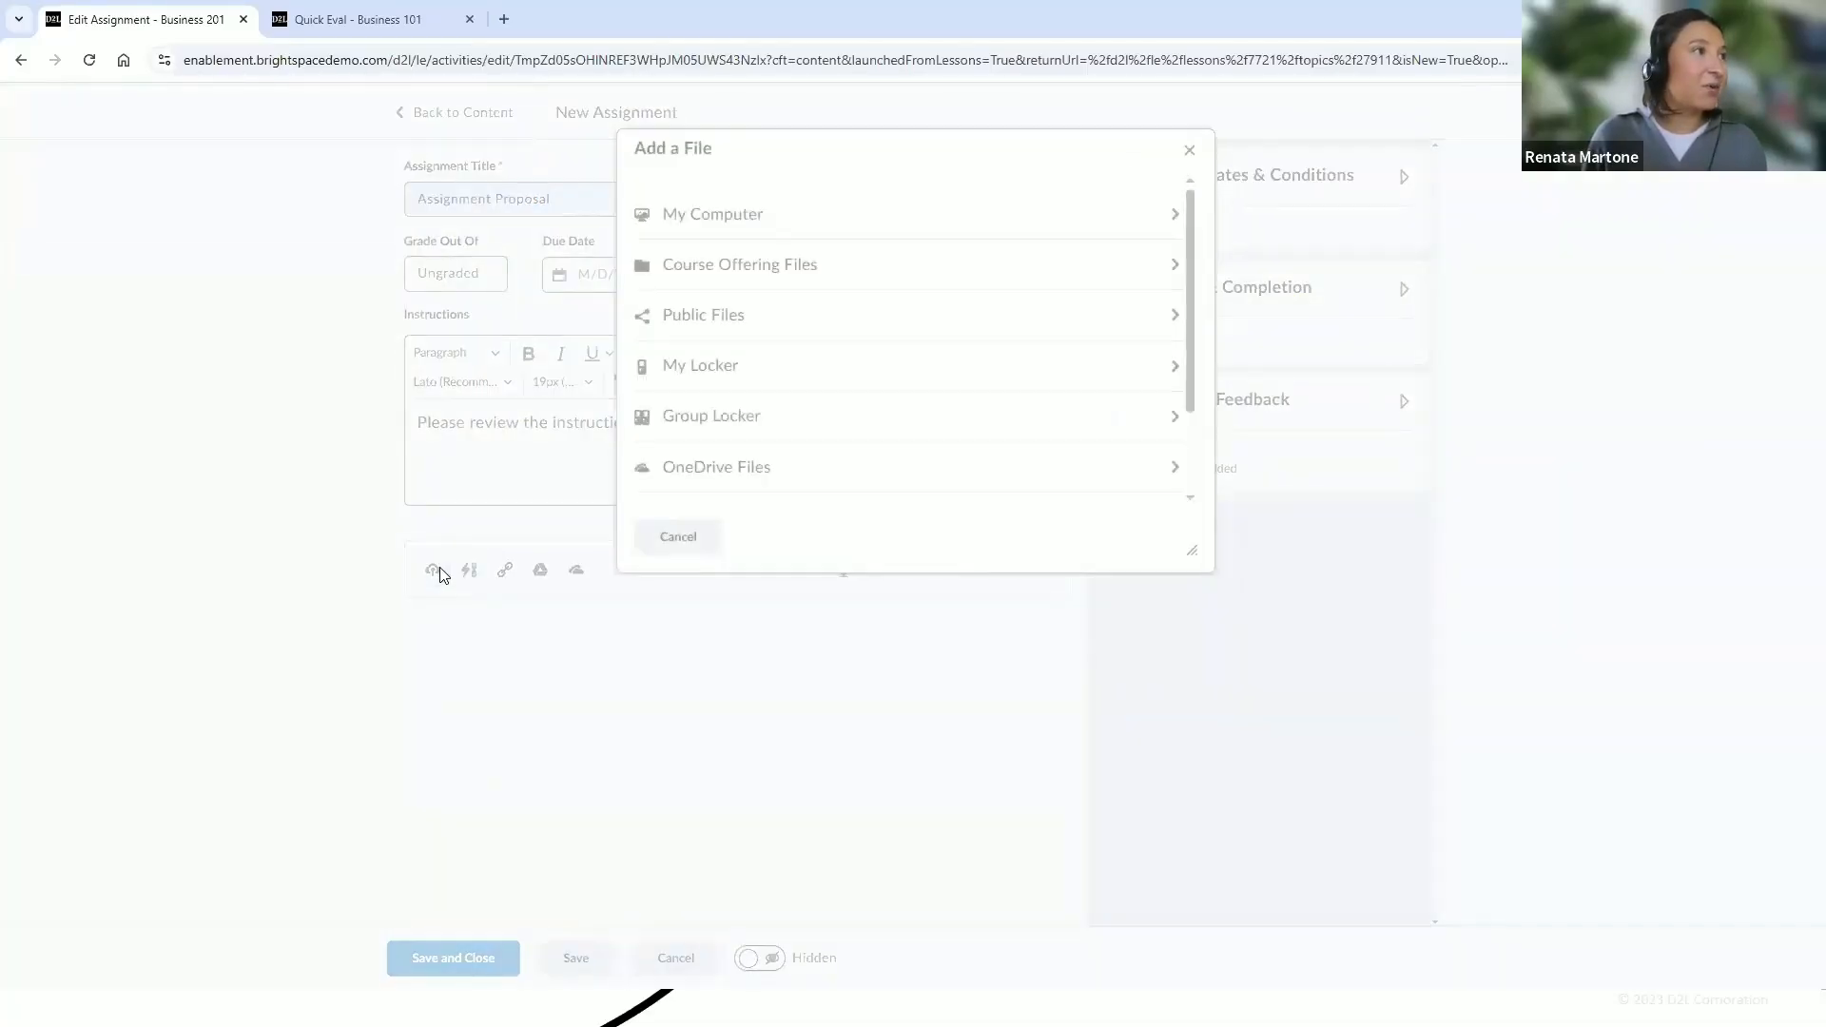
pyautogui.click(746, 215)
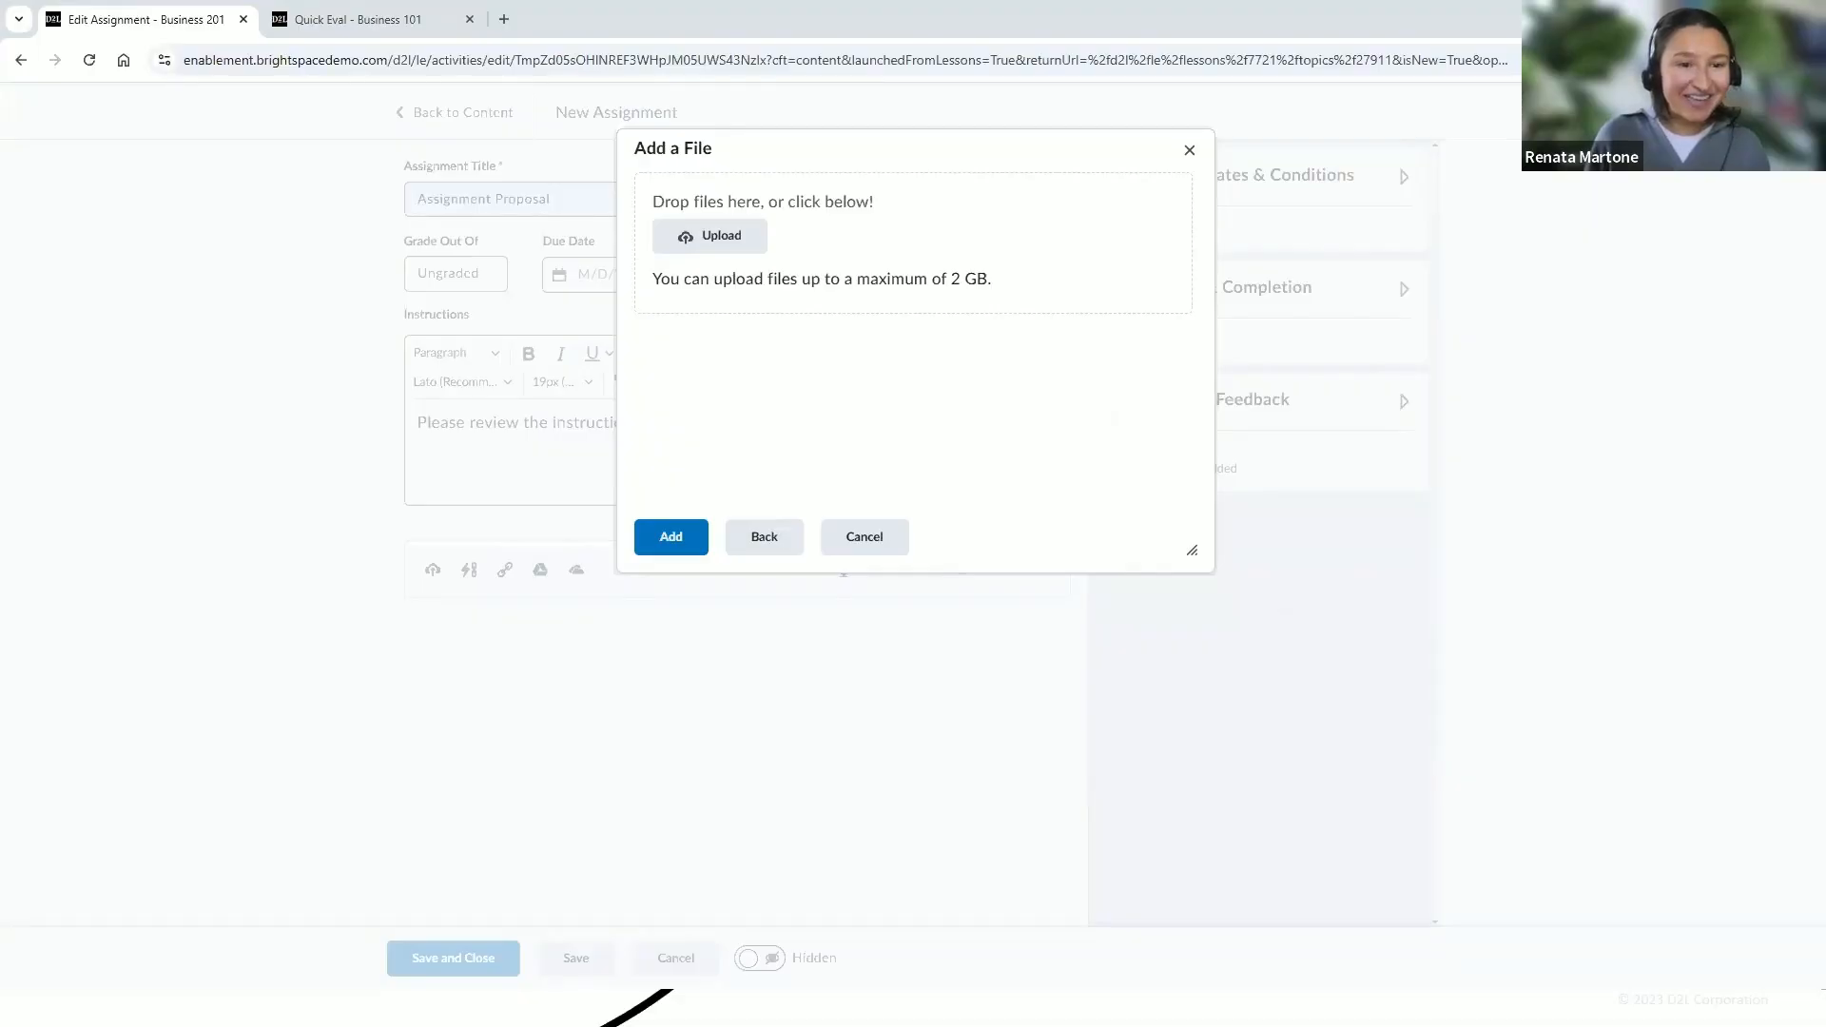
pyautogui.moveTo(1264, 481); pyautogui.dragTo(937, 247)
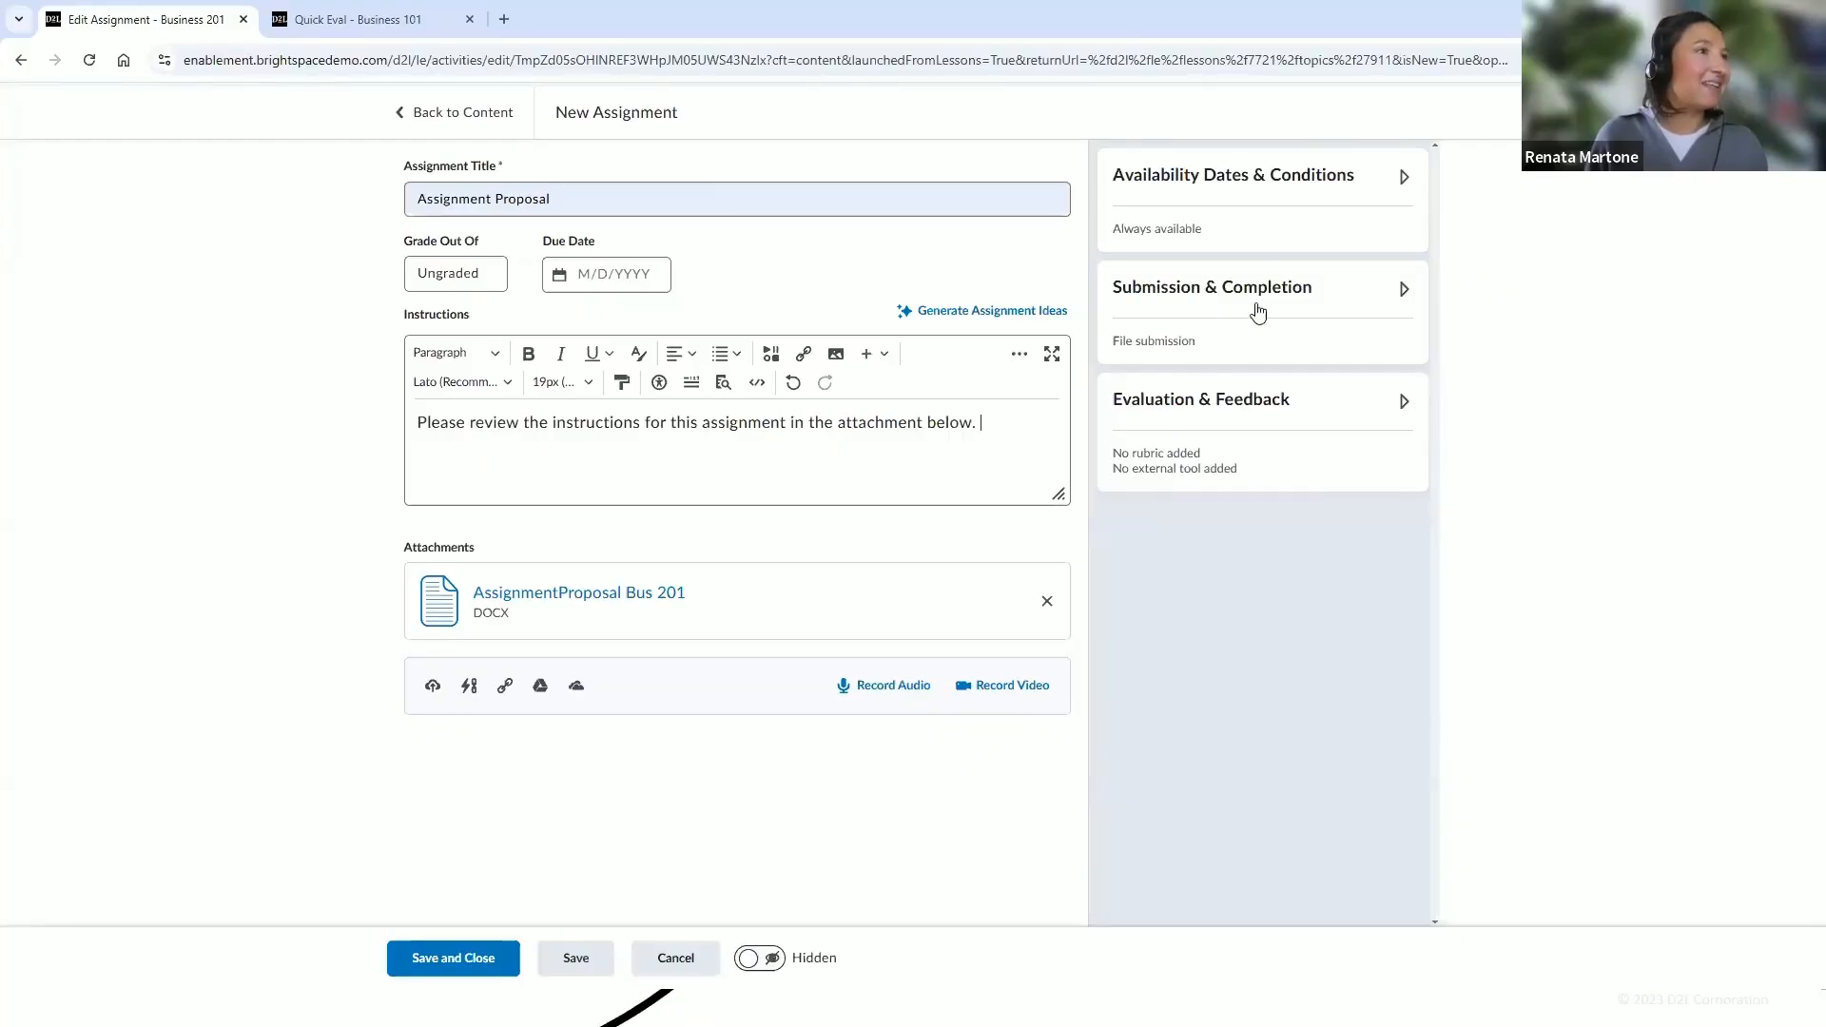
# Save and close the Assignment Proposal assignment and make it visible to students
pyautogui.click(465, 965)
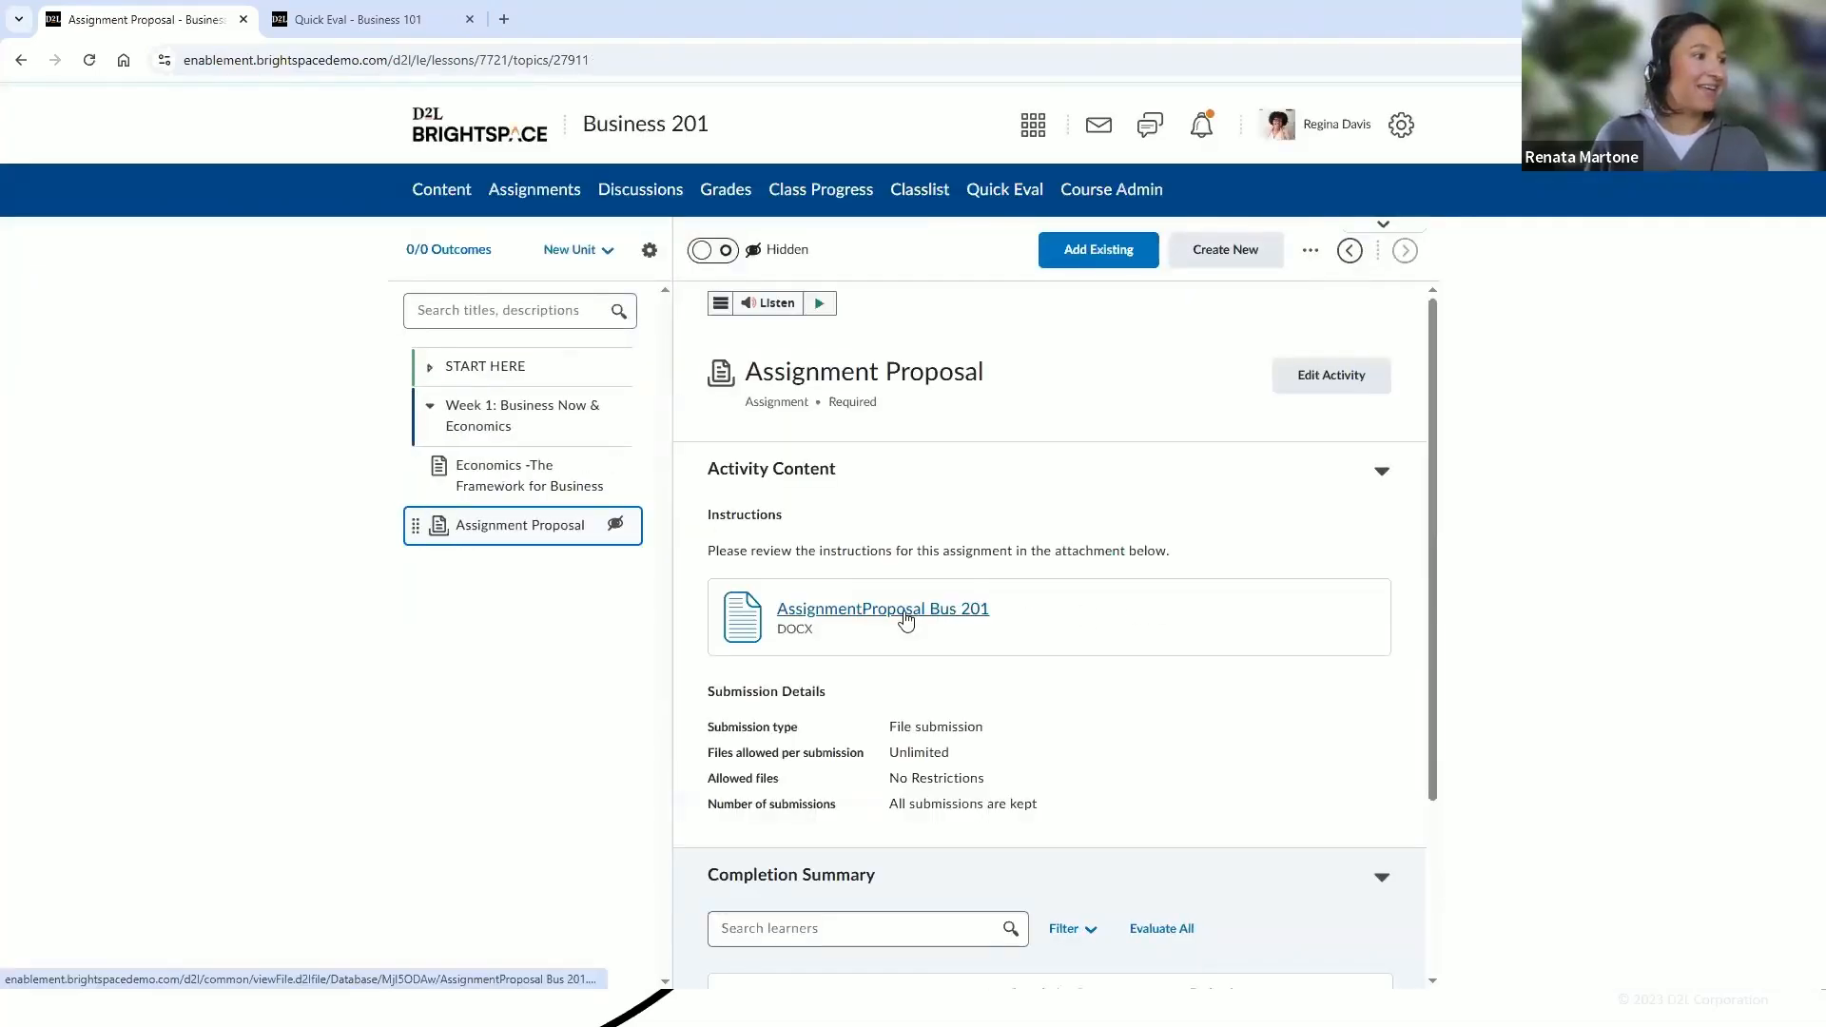
pyautogui.click(705, 253)
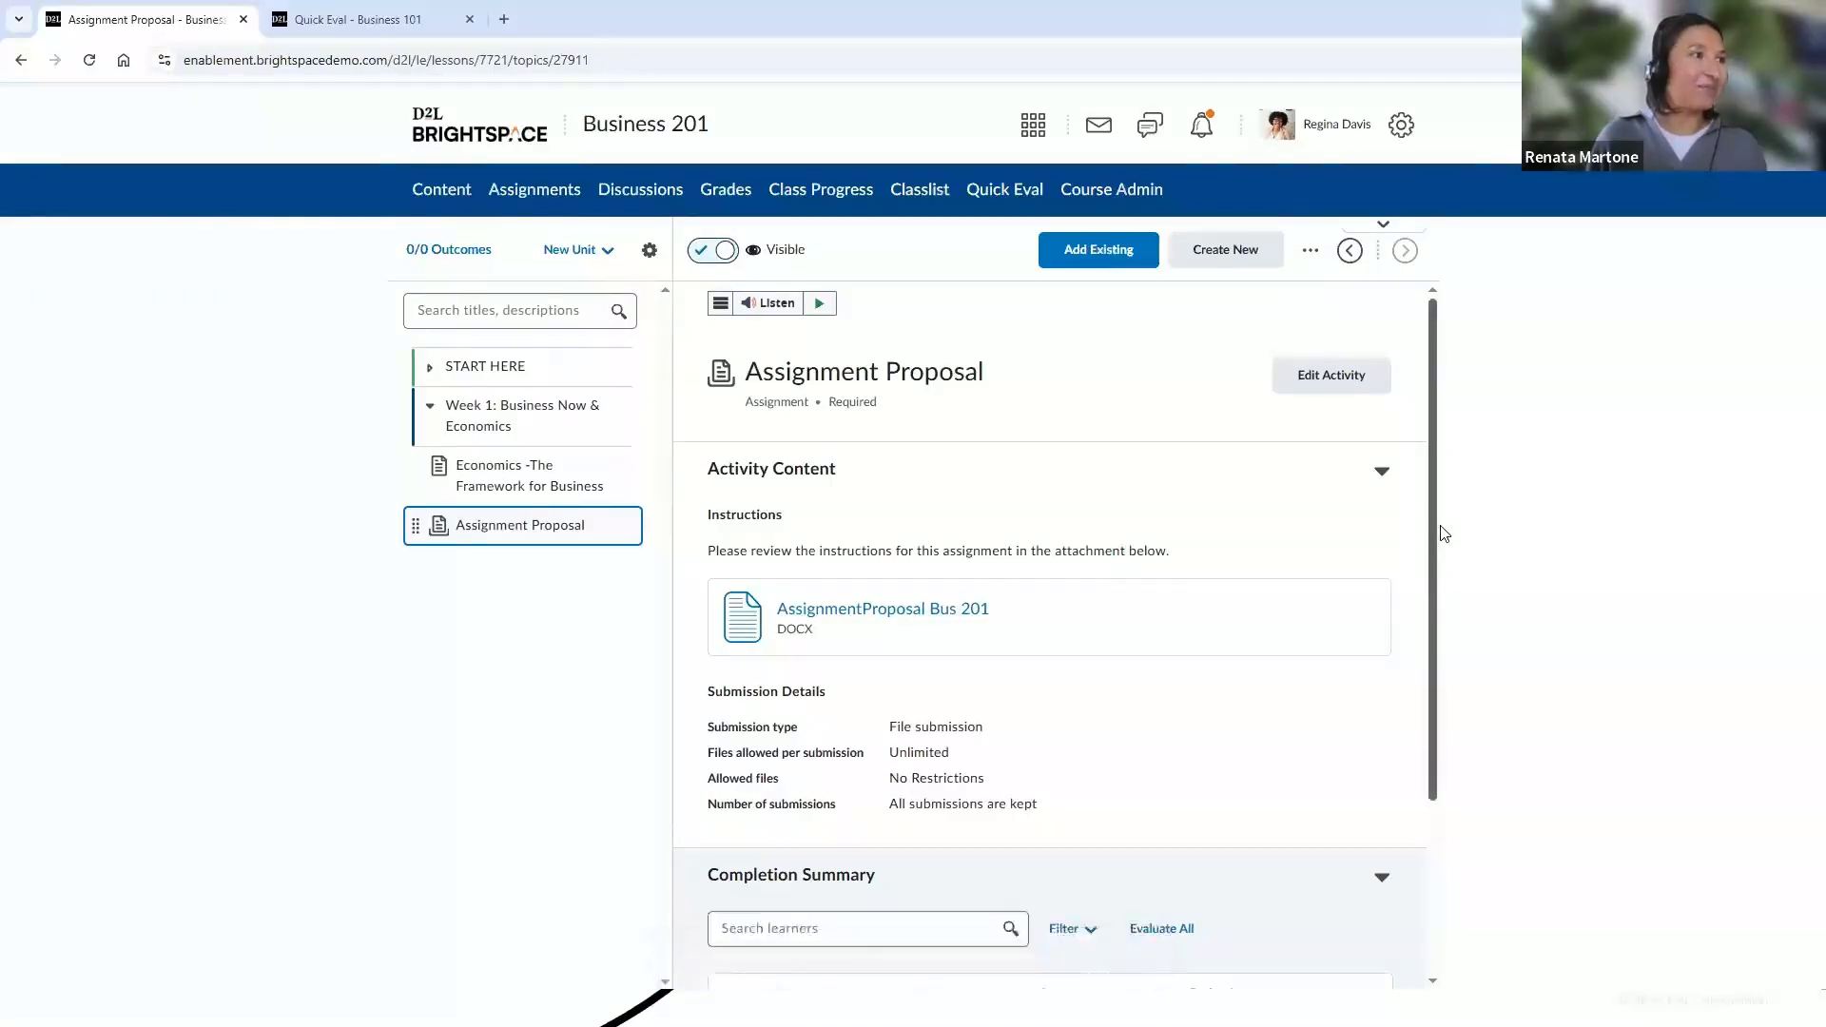
pyautogui.scroll(-1, 1389, 528)
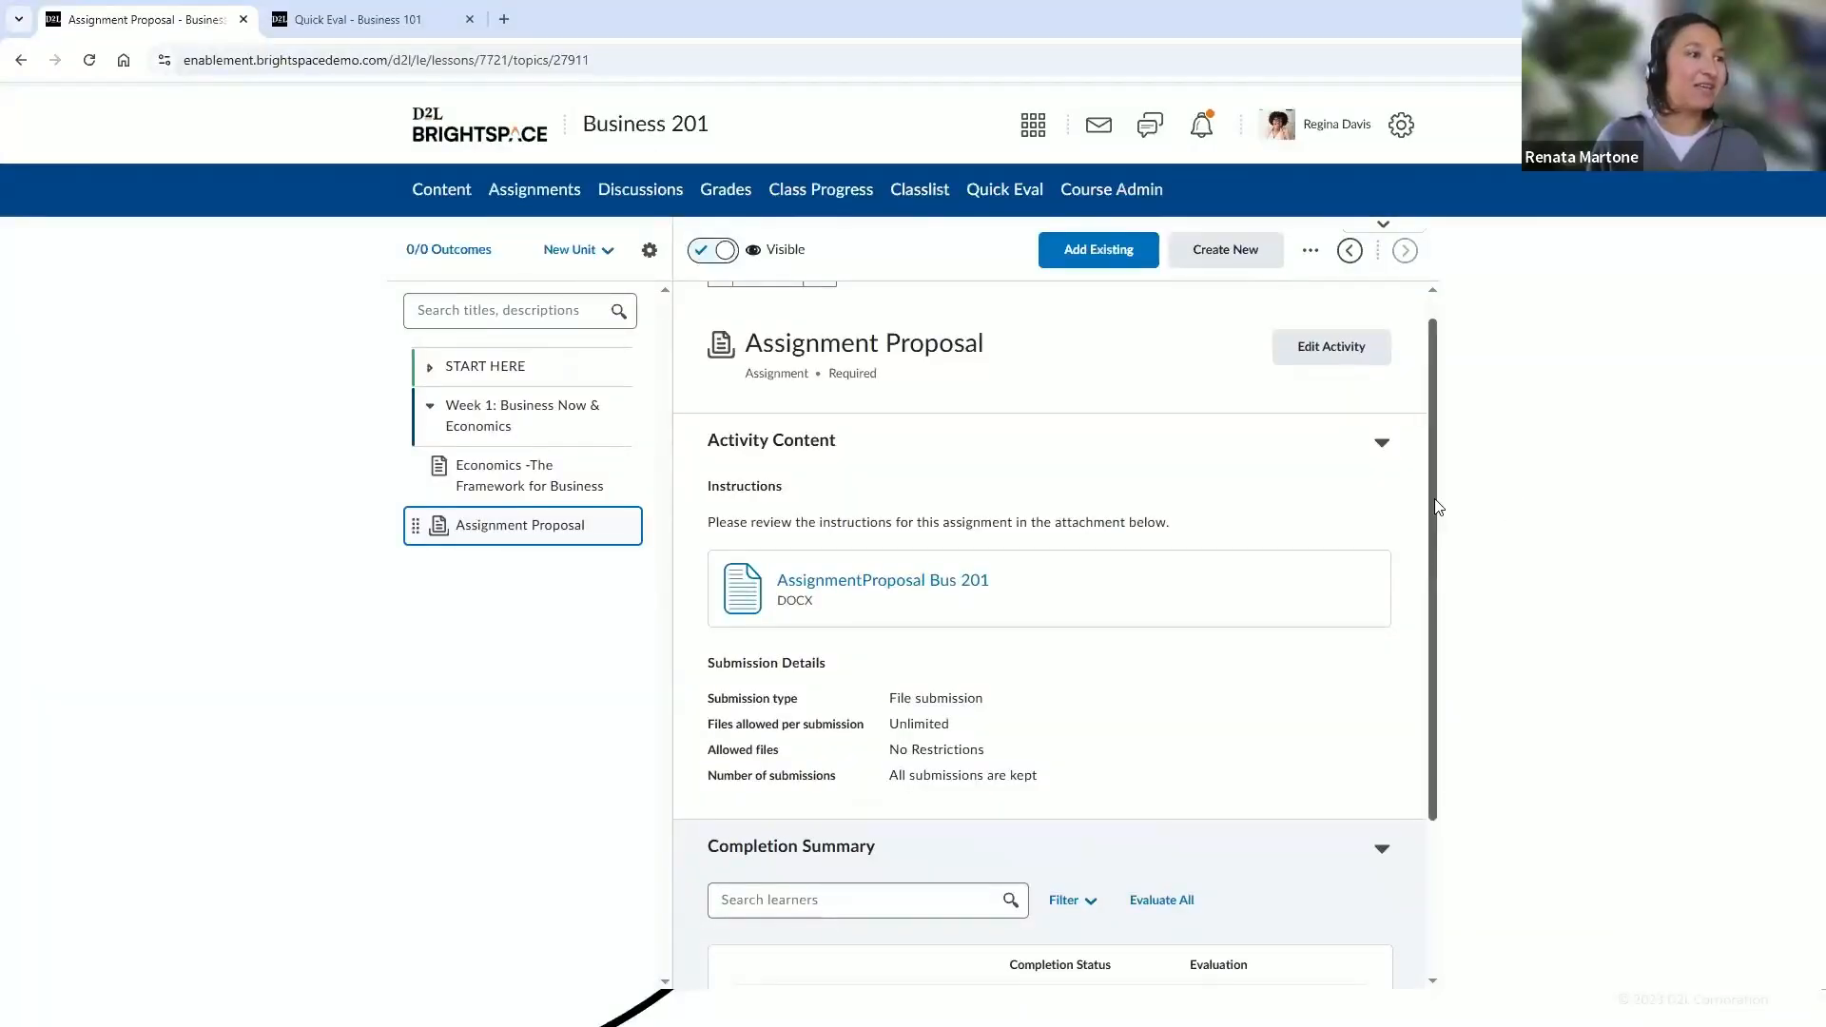
pyautogui.scroll(-3, 1424, 607)
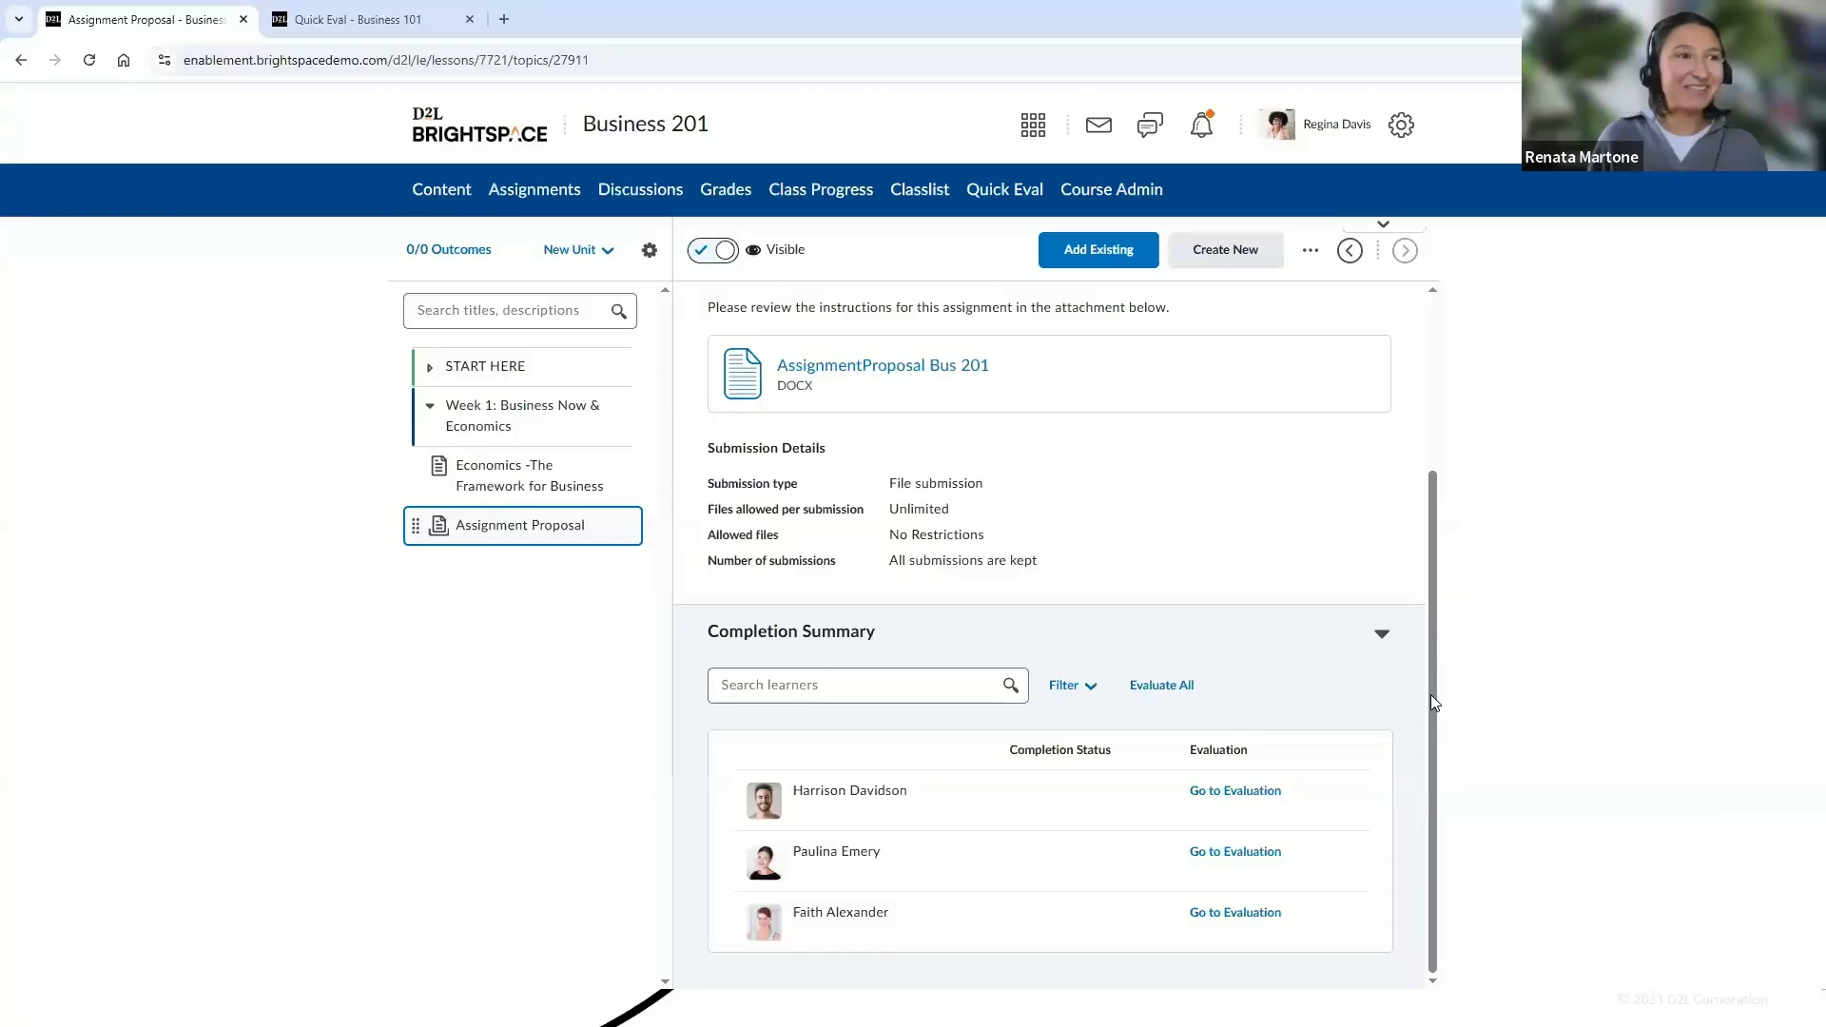
pyautogui.scroll(1, 1431, 702)
pyautogui.scroll(-1, 1431, 702)
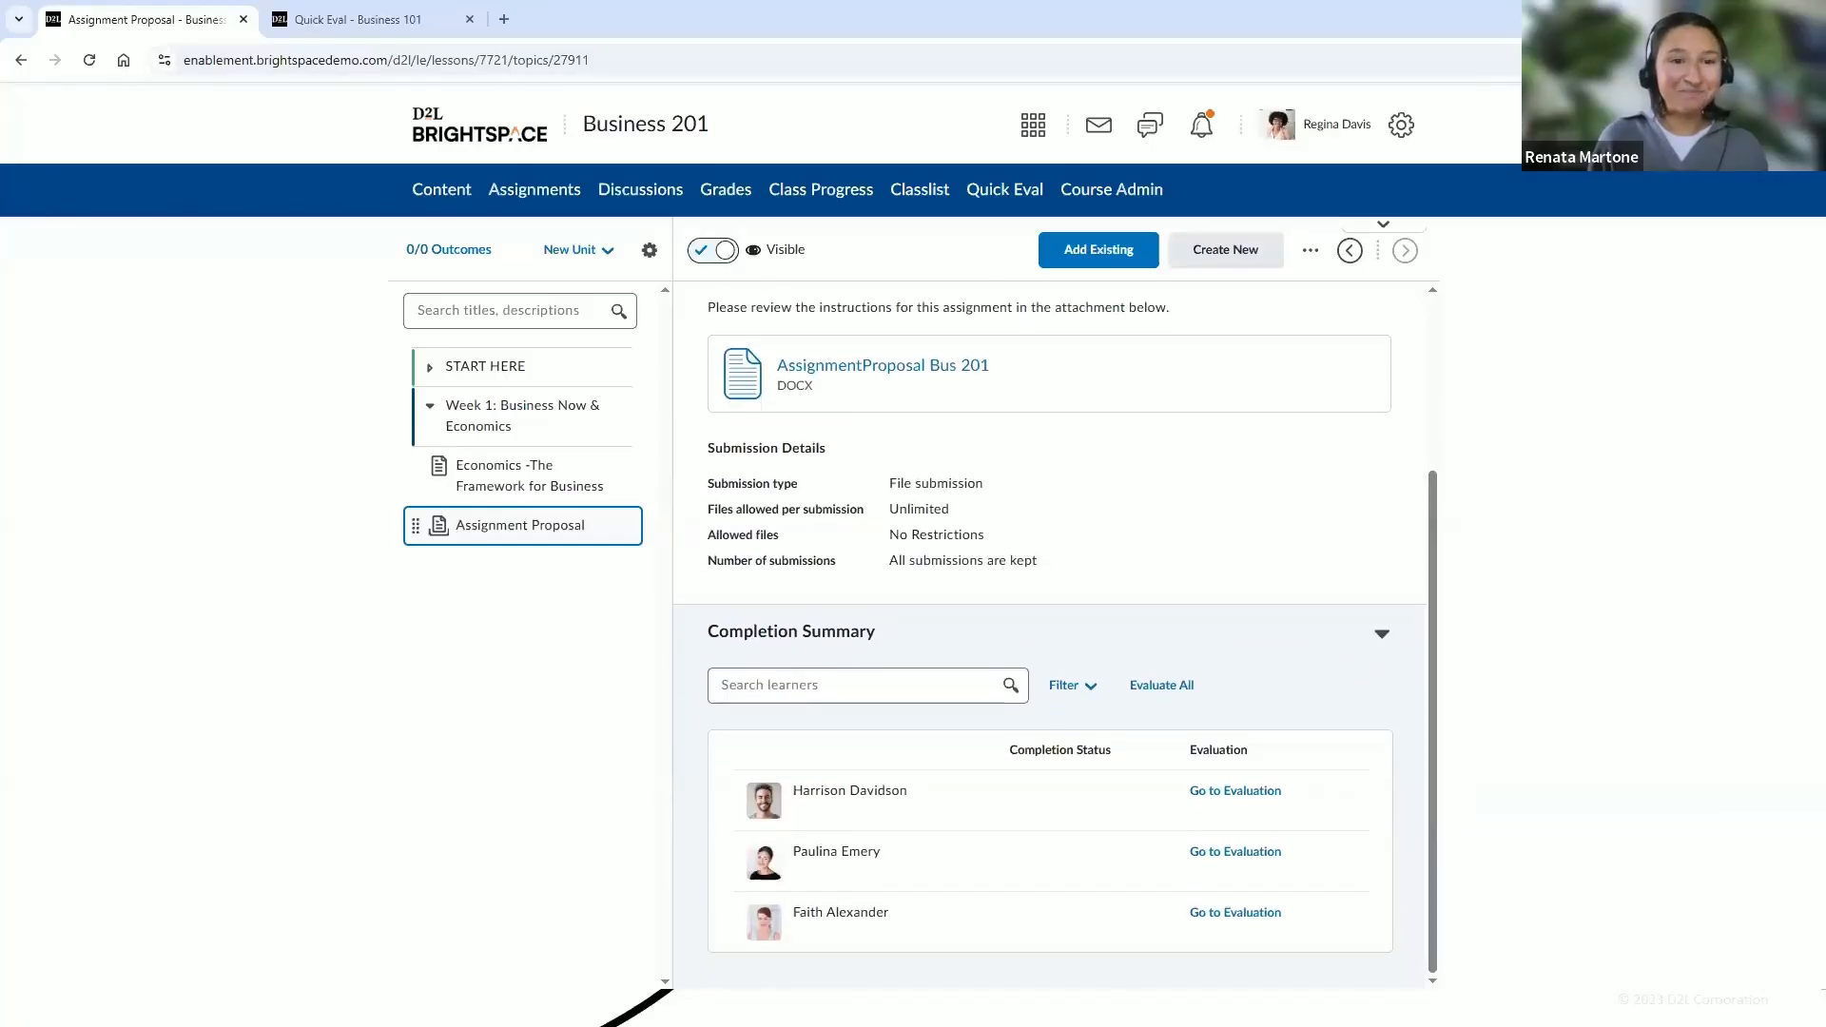
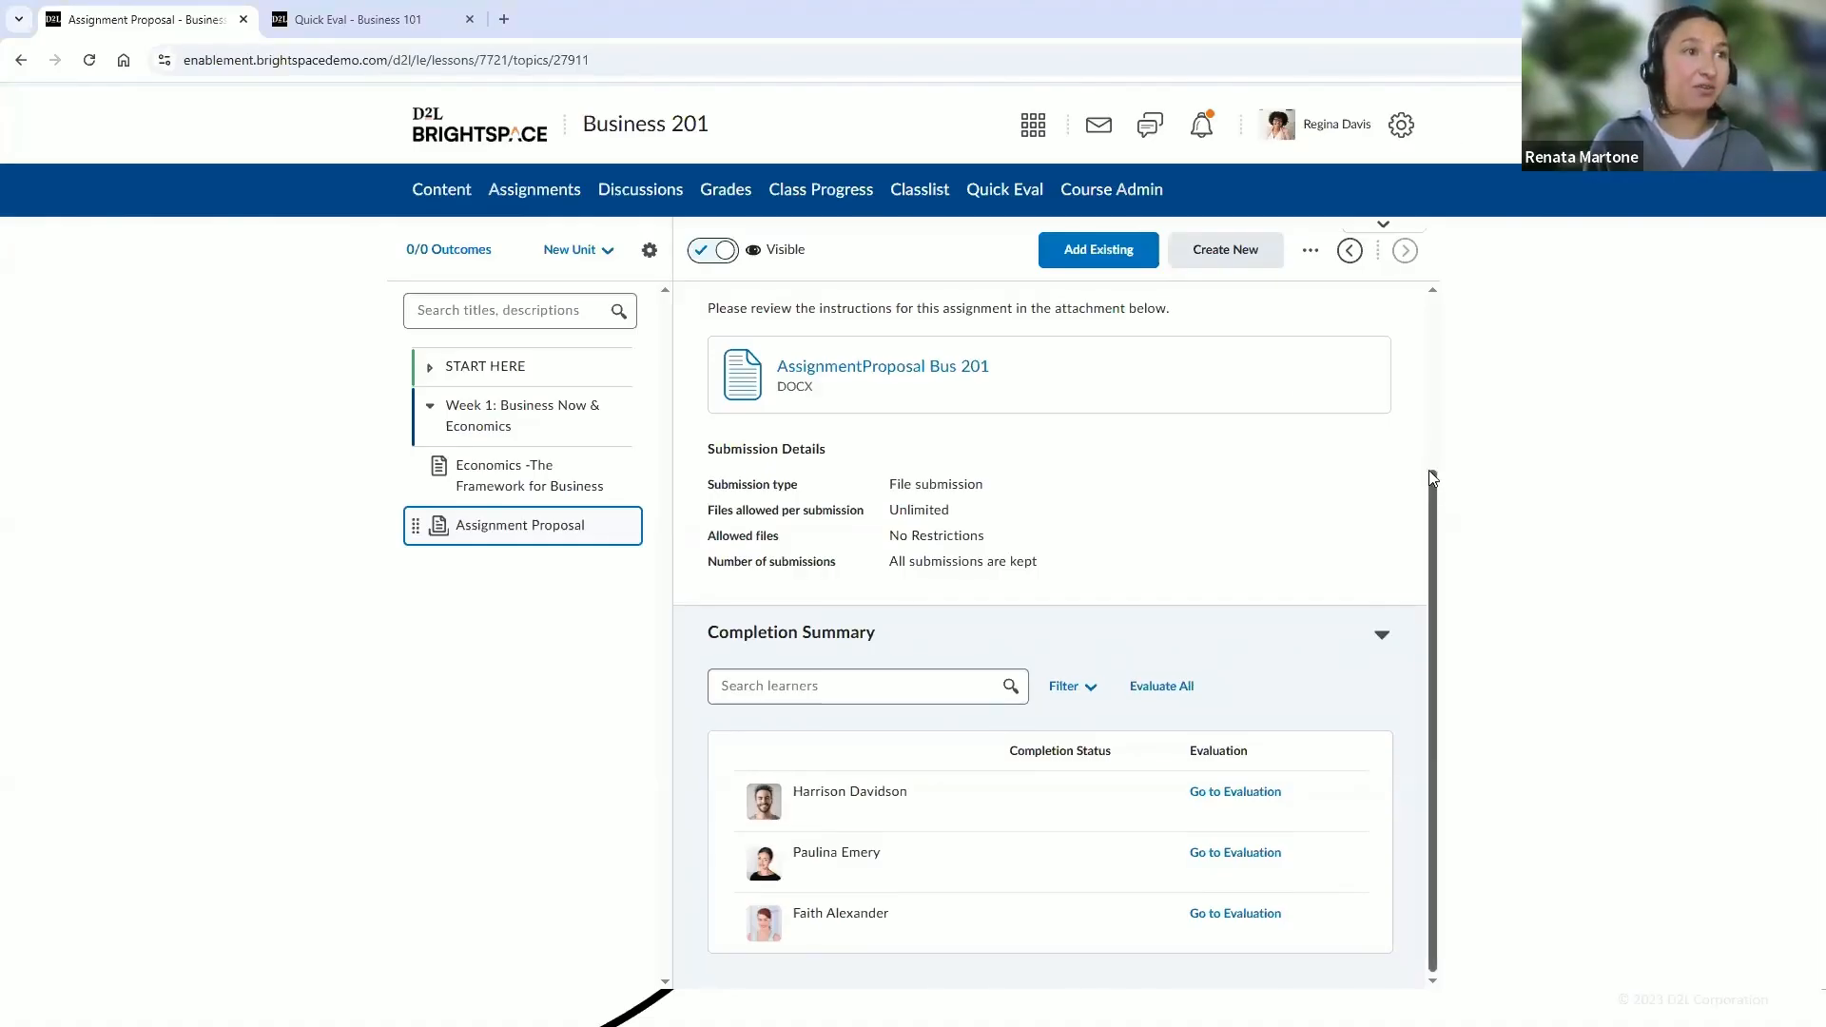
# Open the Import/Export/Copy Components tool and select Business 101 as the course offering to copy from
pyautogui.moveTo(1429, 470); pyautogui.dragTo(1417, 298)
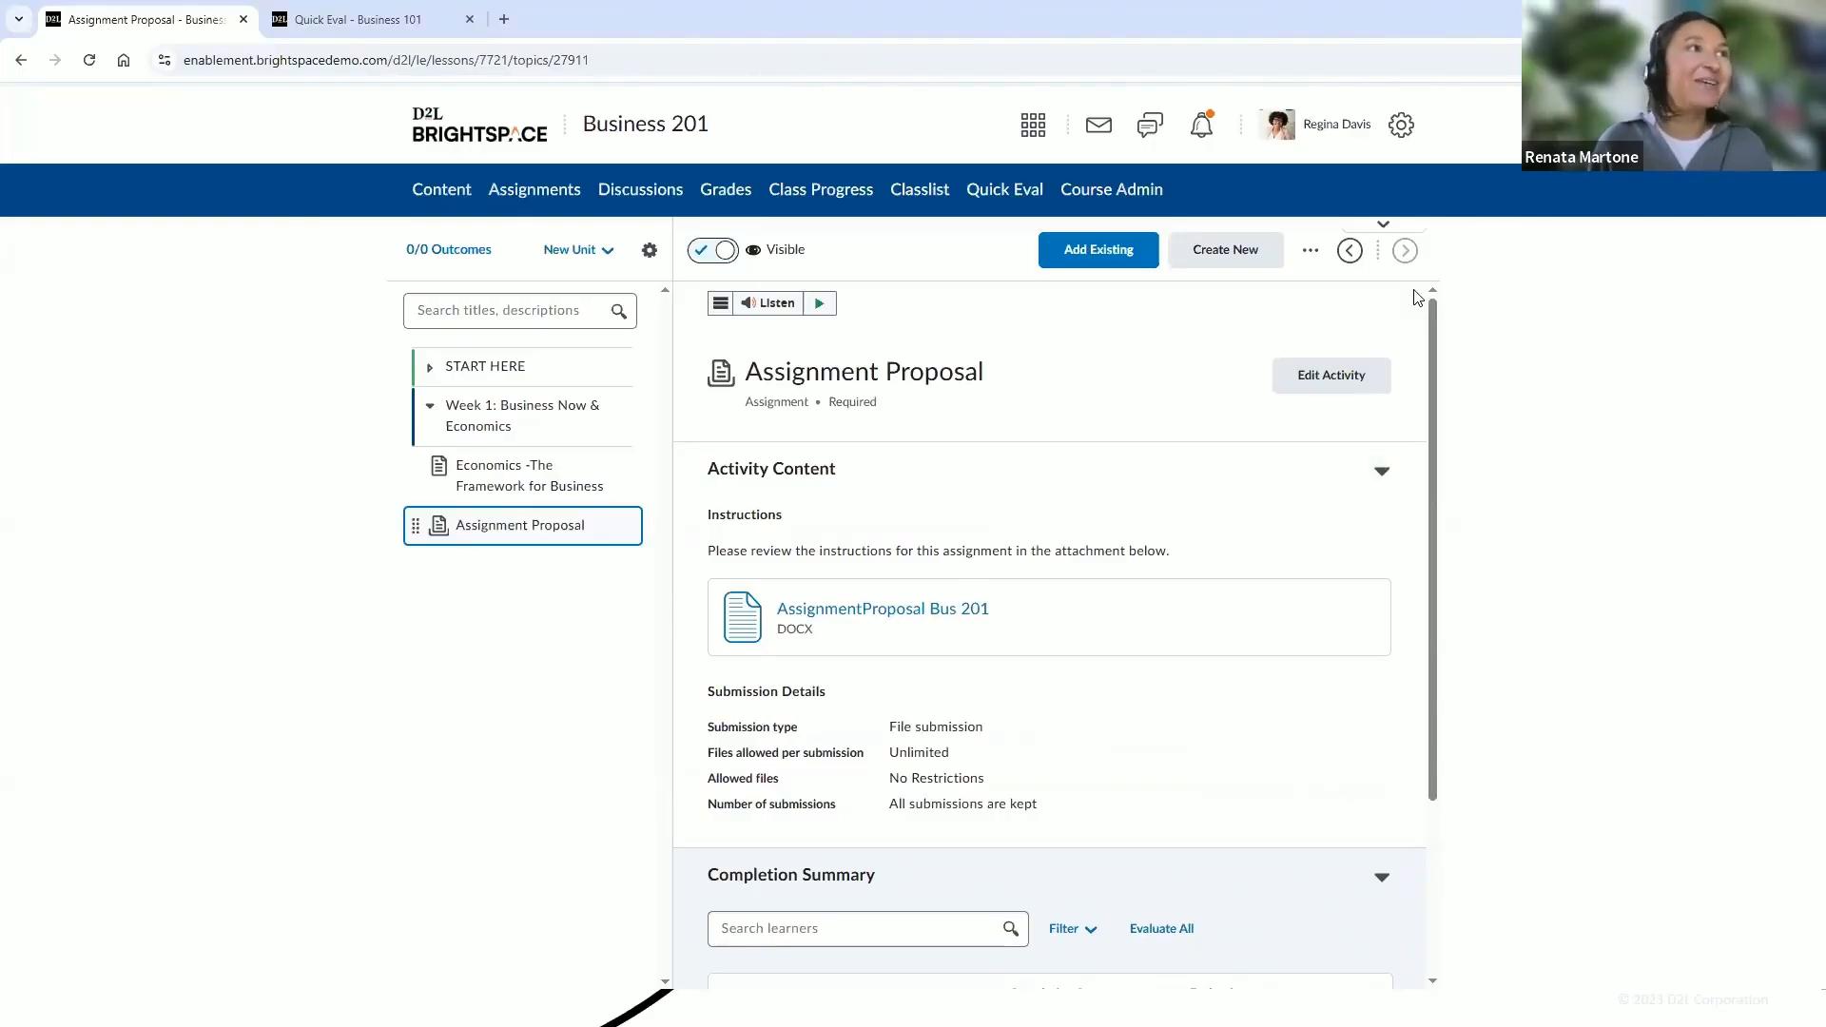
pyautogui.click(1132, 196)
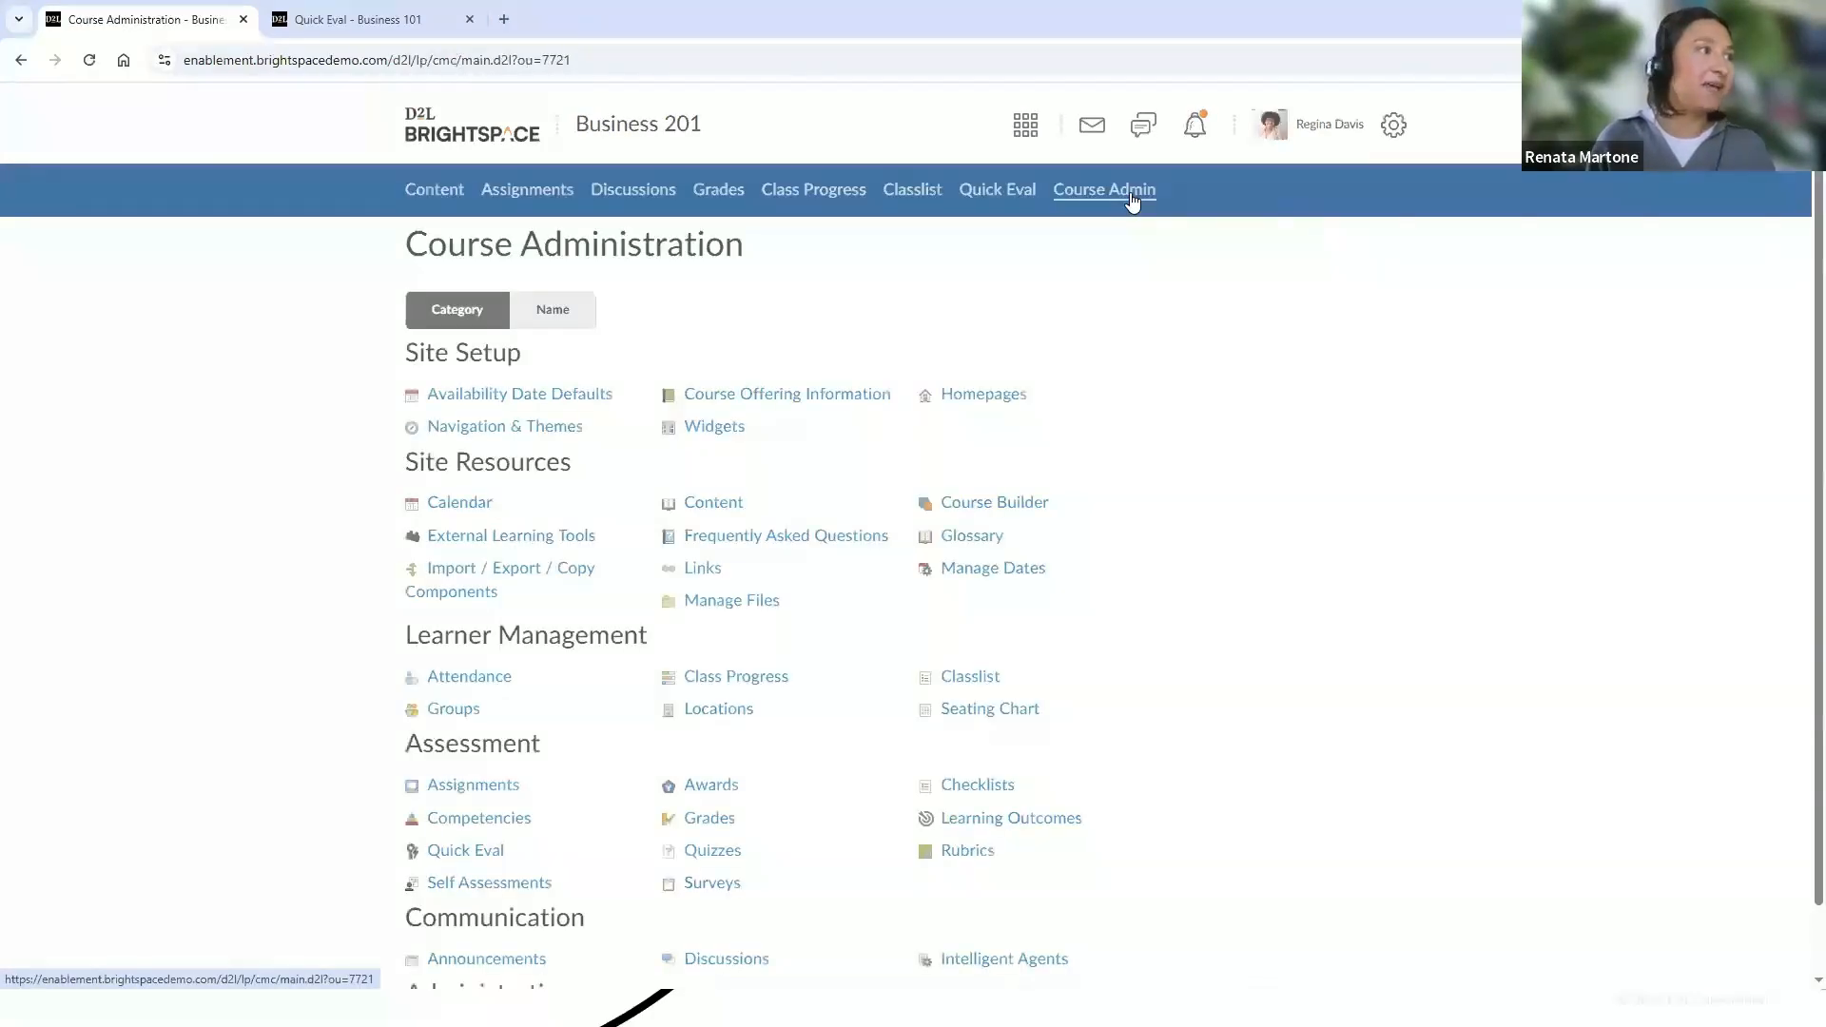
pyautogui.click(588, 576)
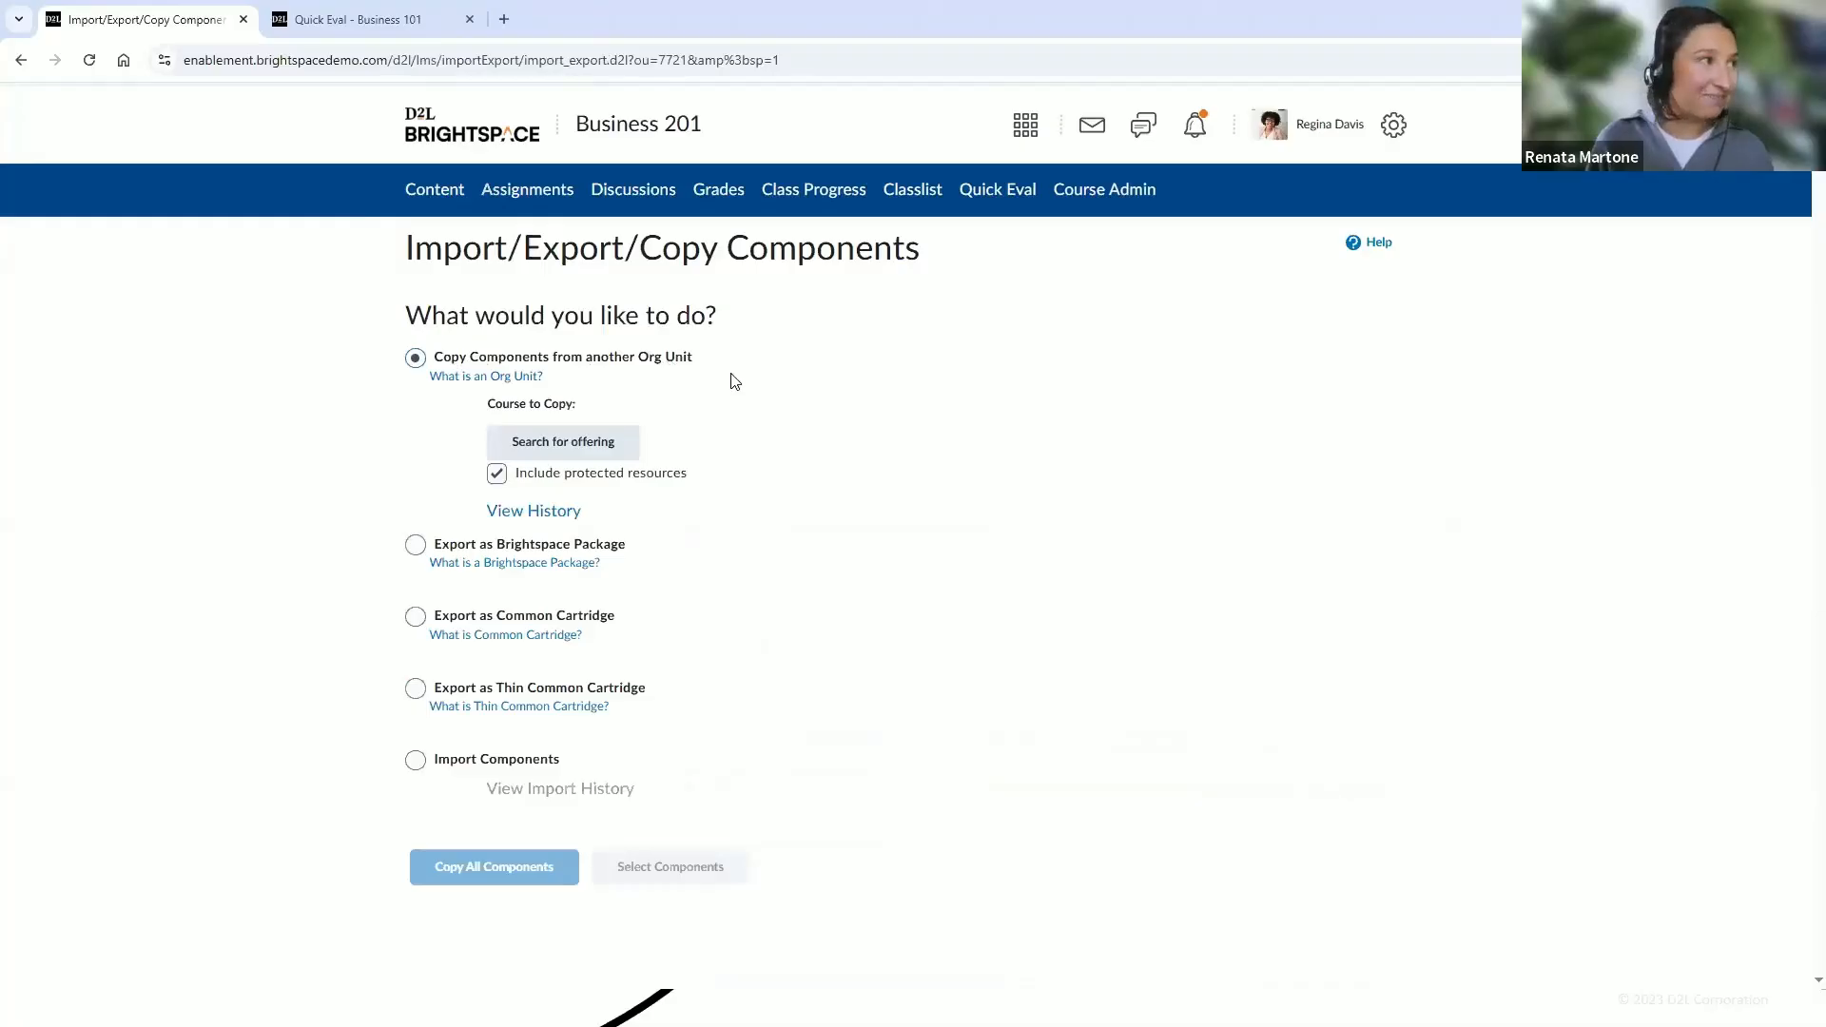
pyautogui.click(555, 453)
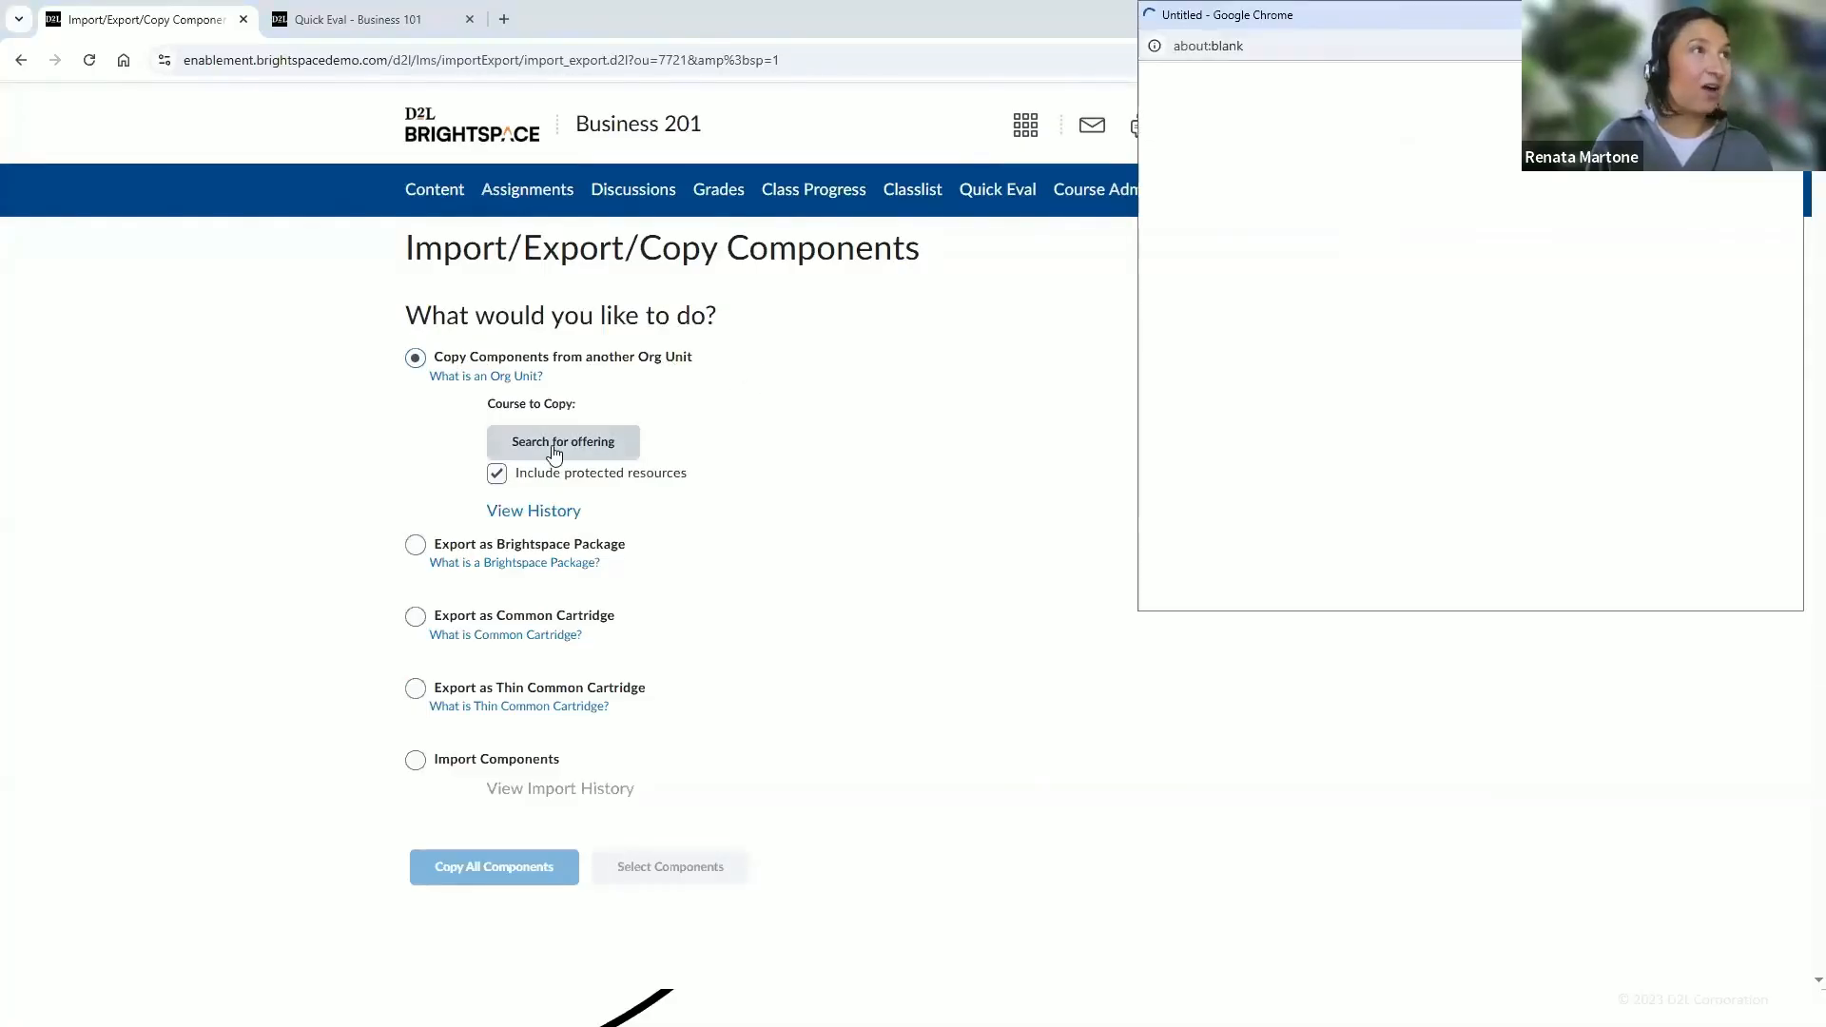
pyautogui.moveTo(1423, 23); pyautogui.dragTo(1070, 132)
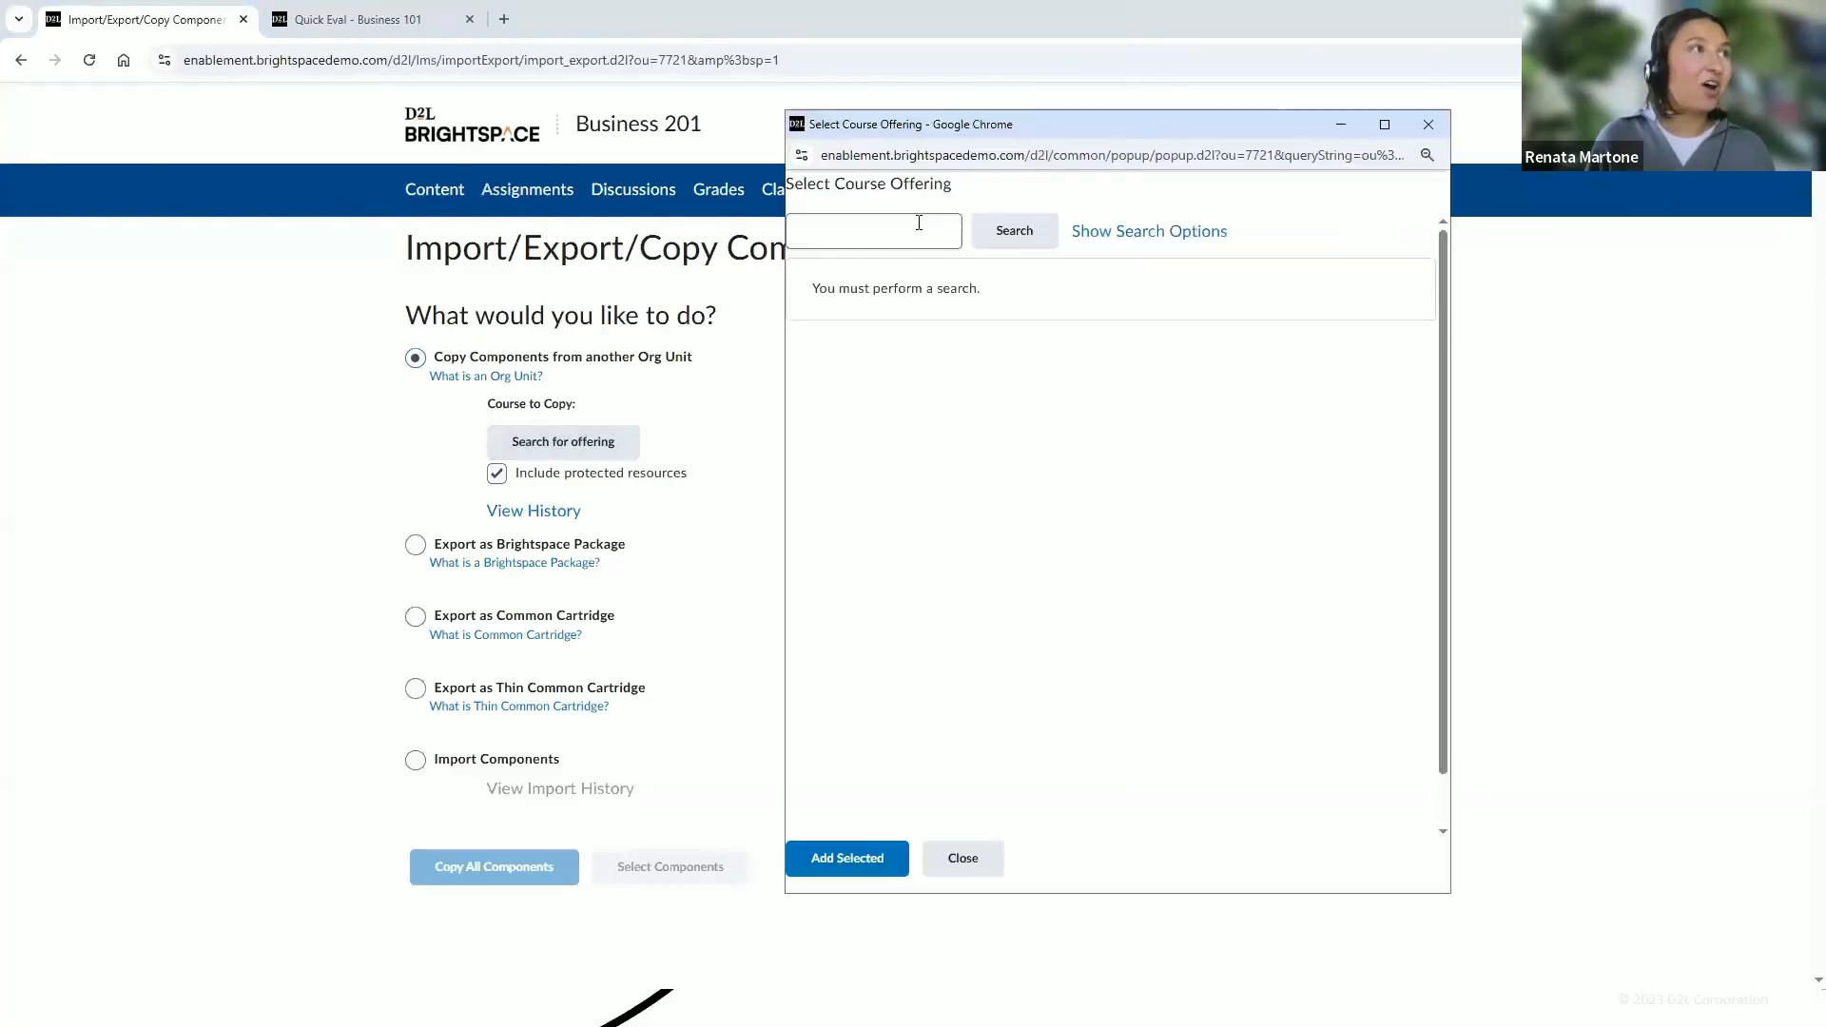
pyautogui.click(900, 231)
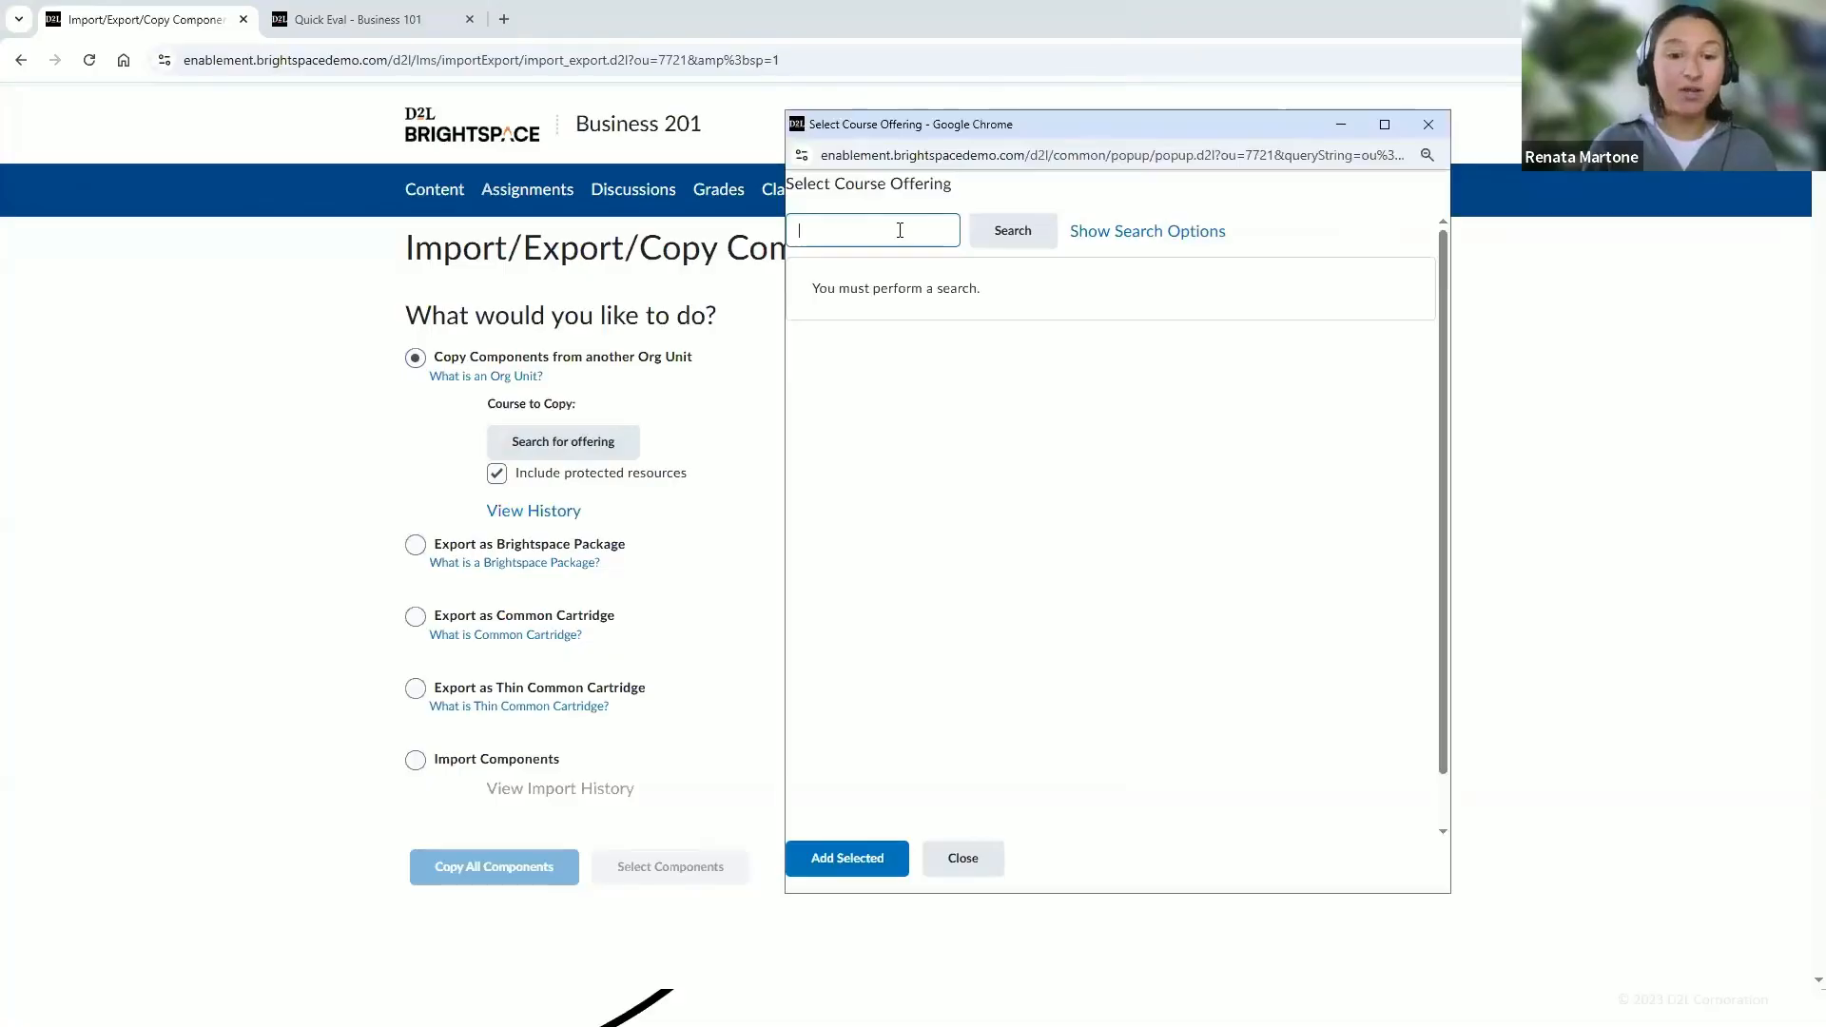
pyautogui.write('business 101')
pyautogui.press('Return')
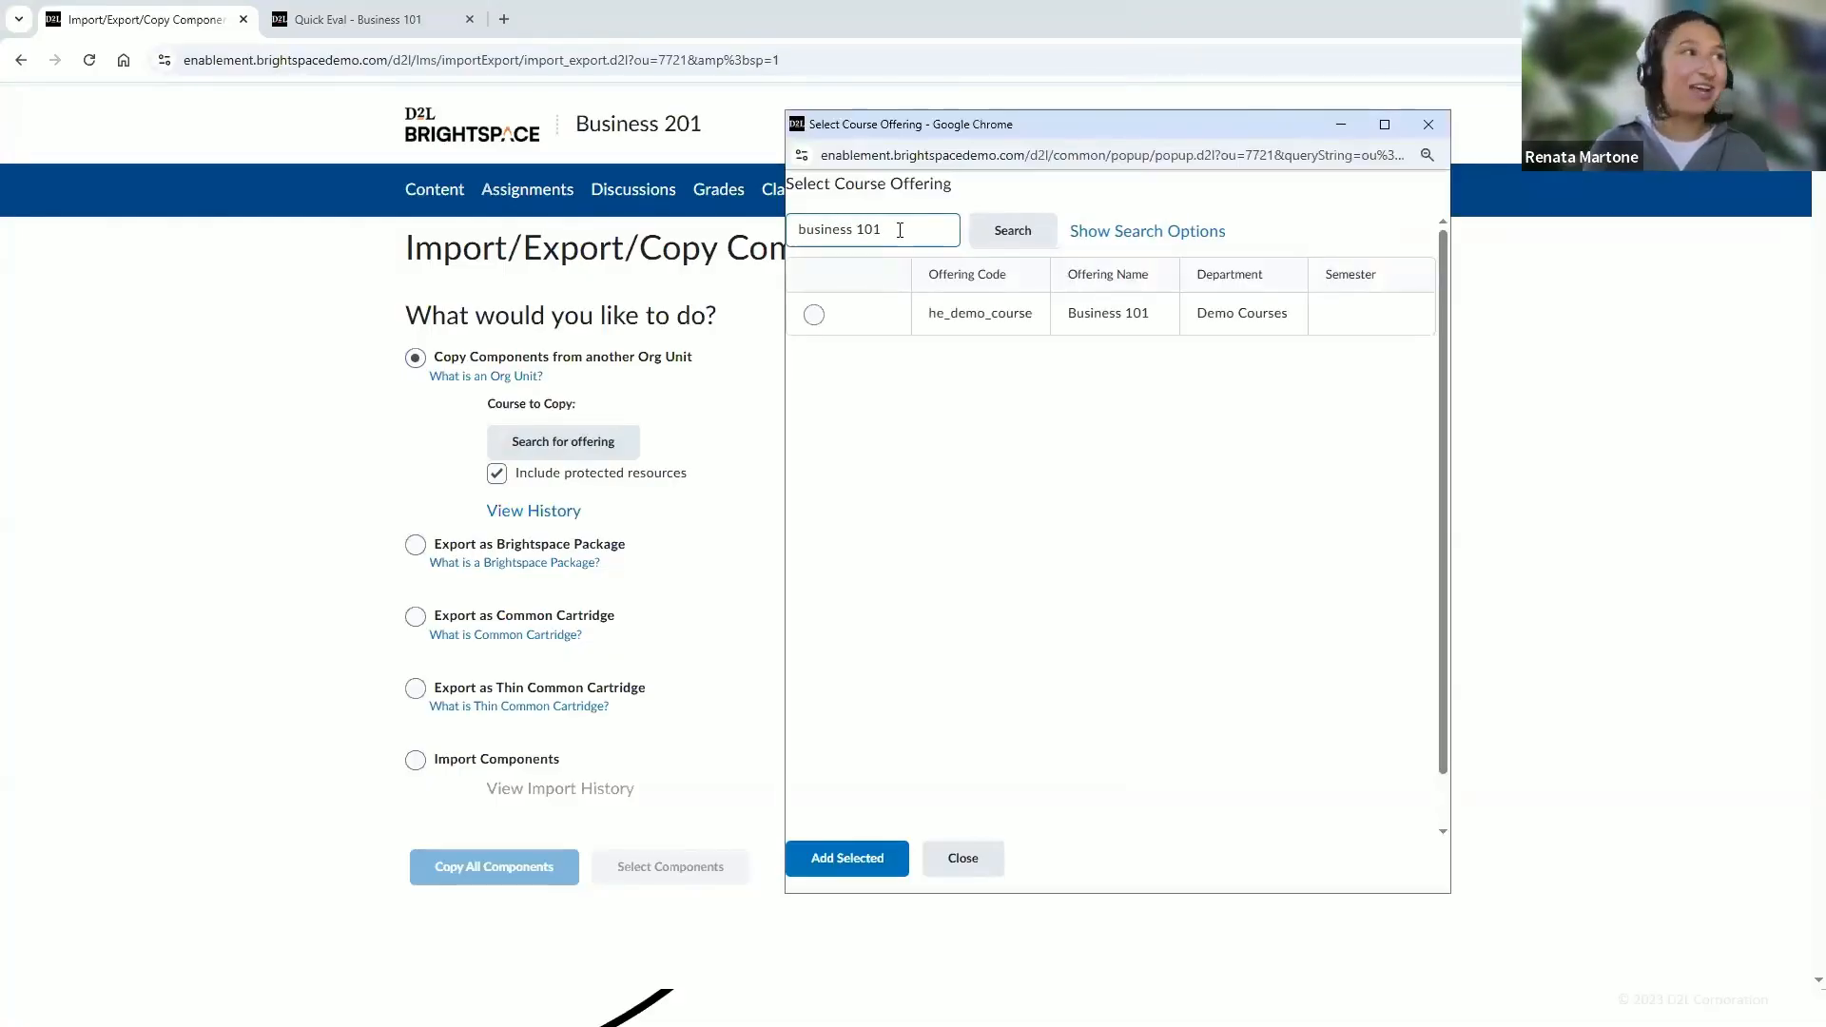
pyautogui.click(815, 315)
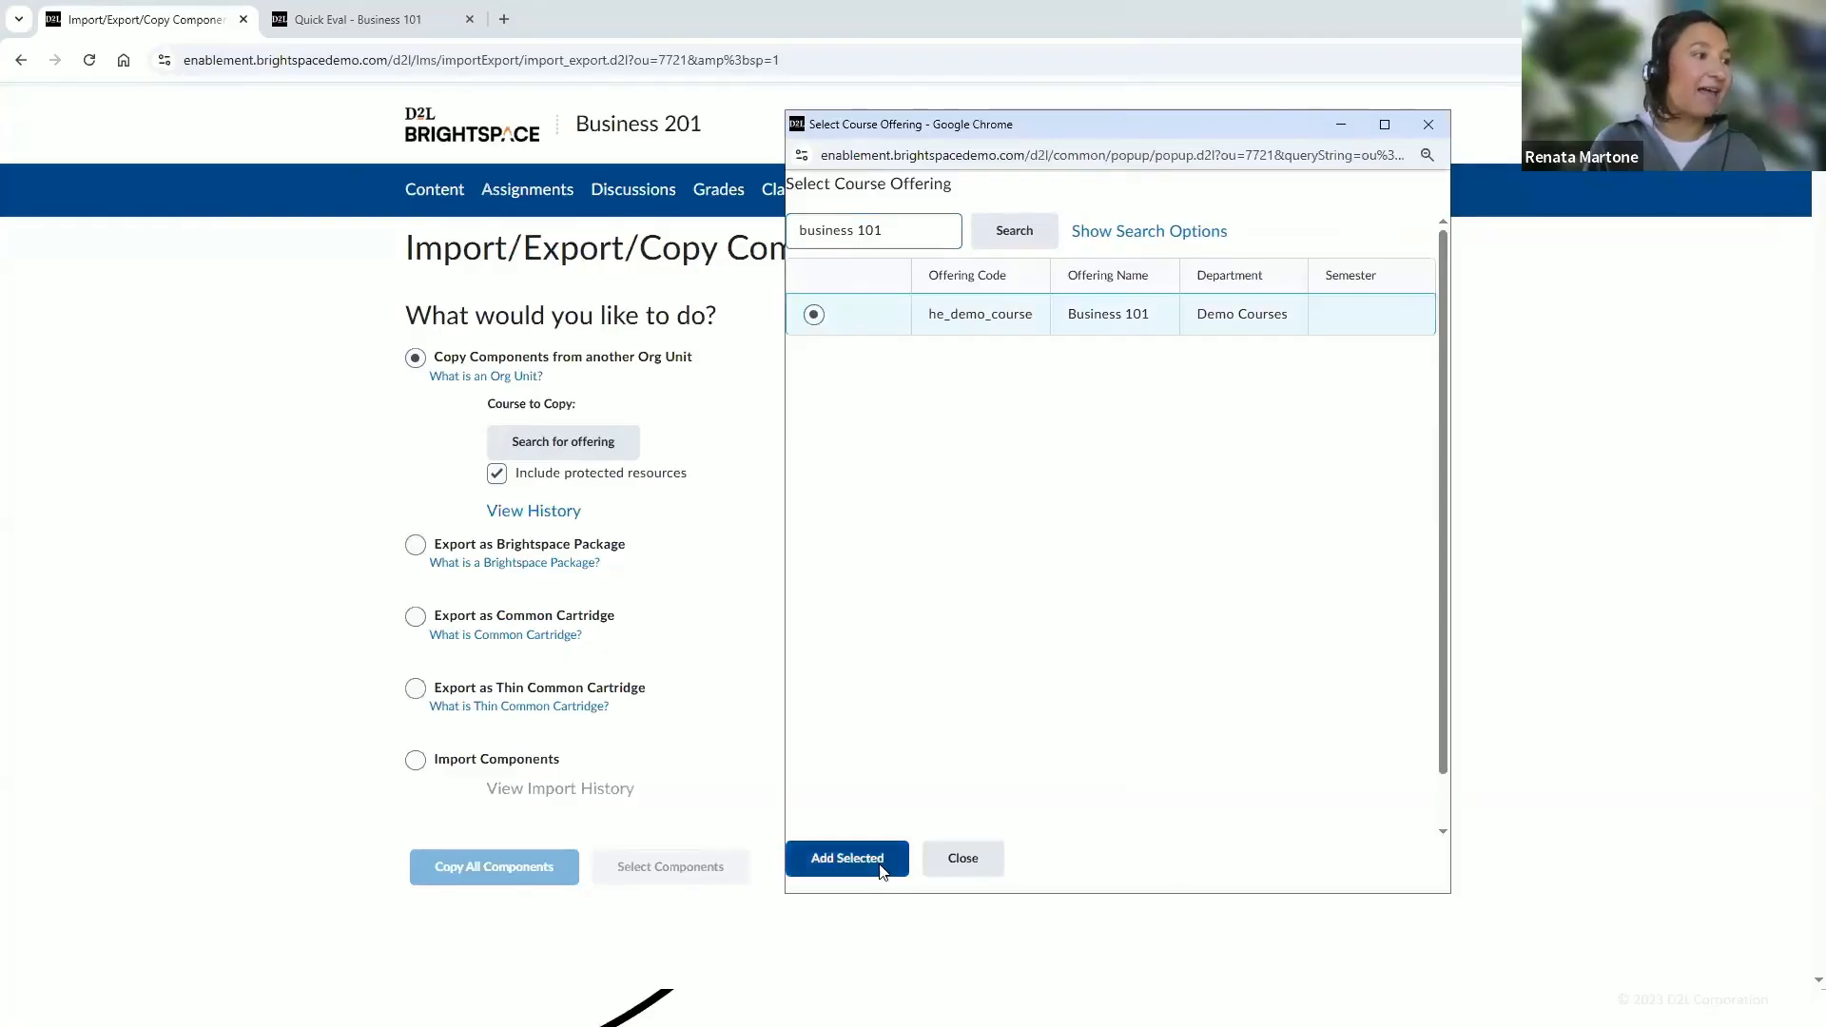
pyautogui.click(889, 861)
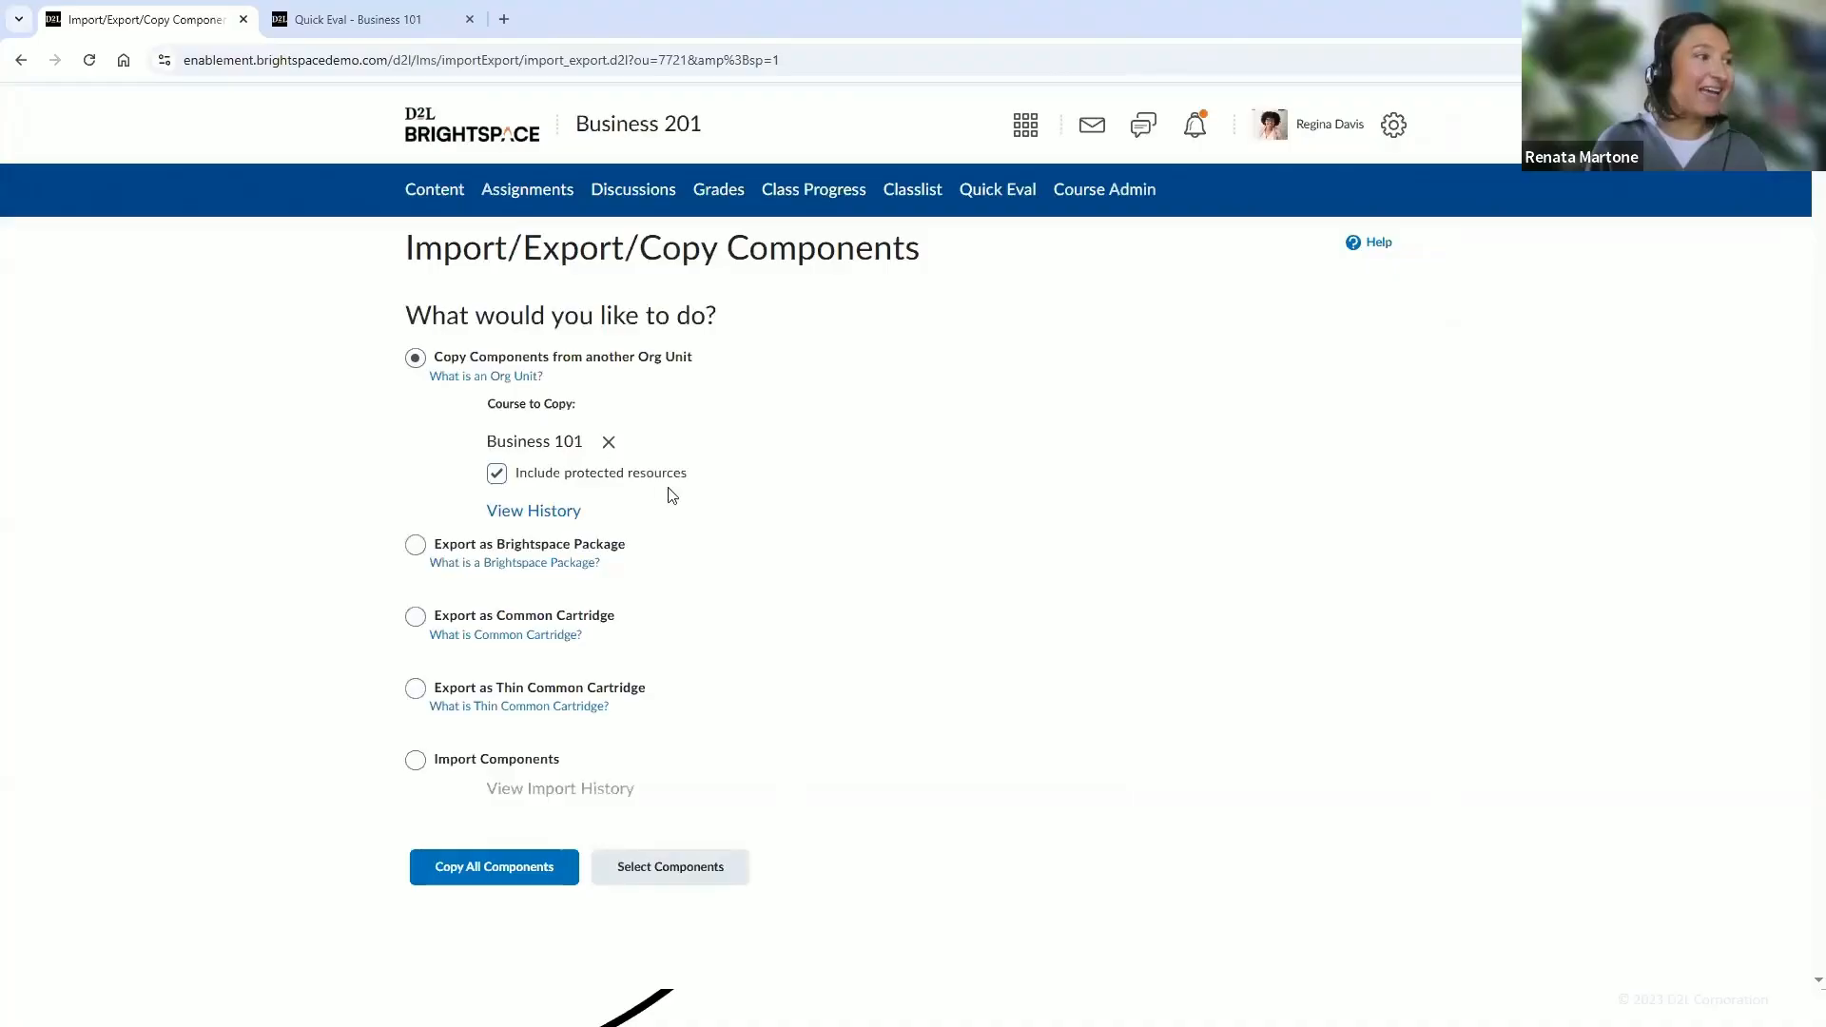
# Choose to select components, confirm copying again, and pick individual Discussions and Quizzes items to copy
pyautogui.click(700, 865)
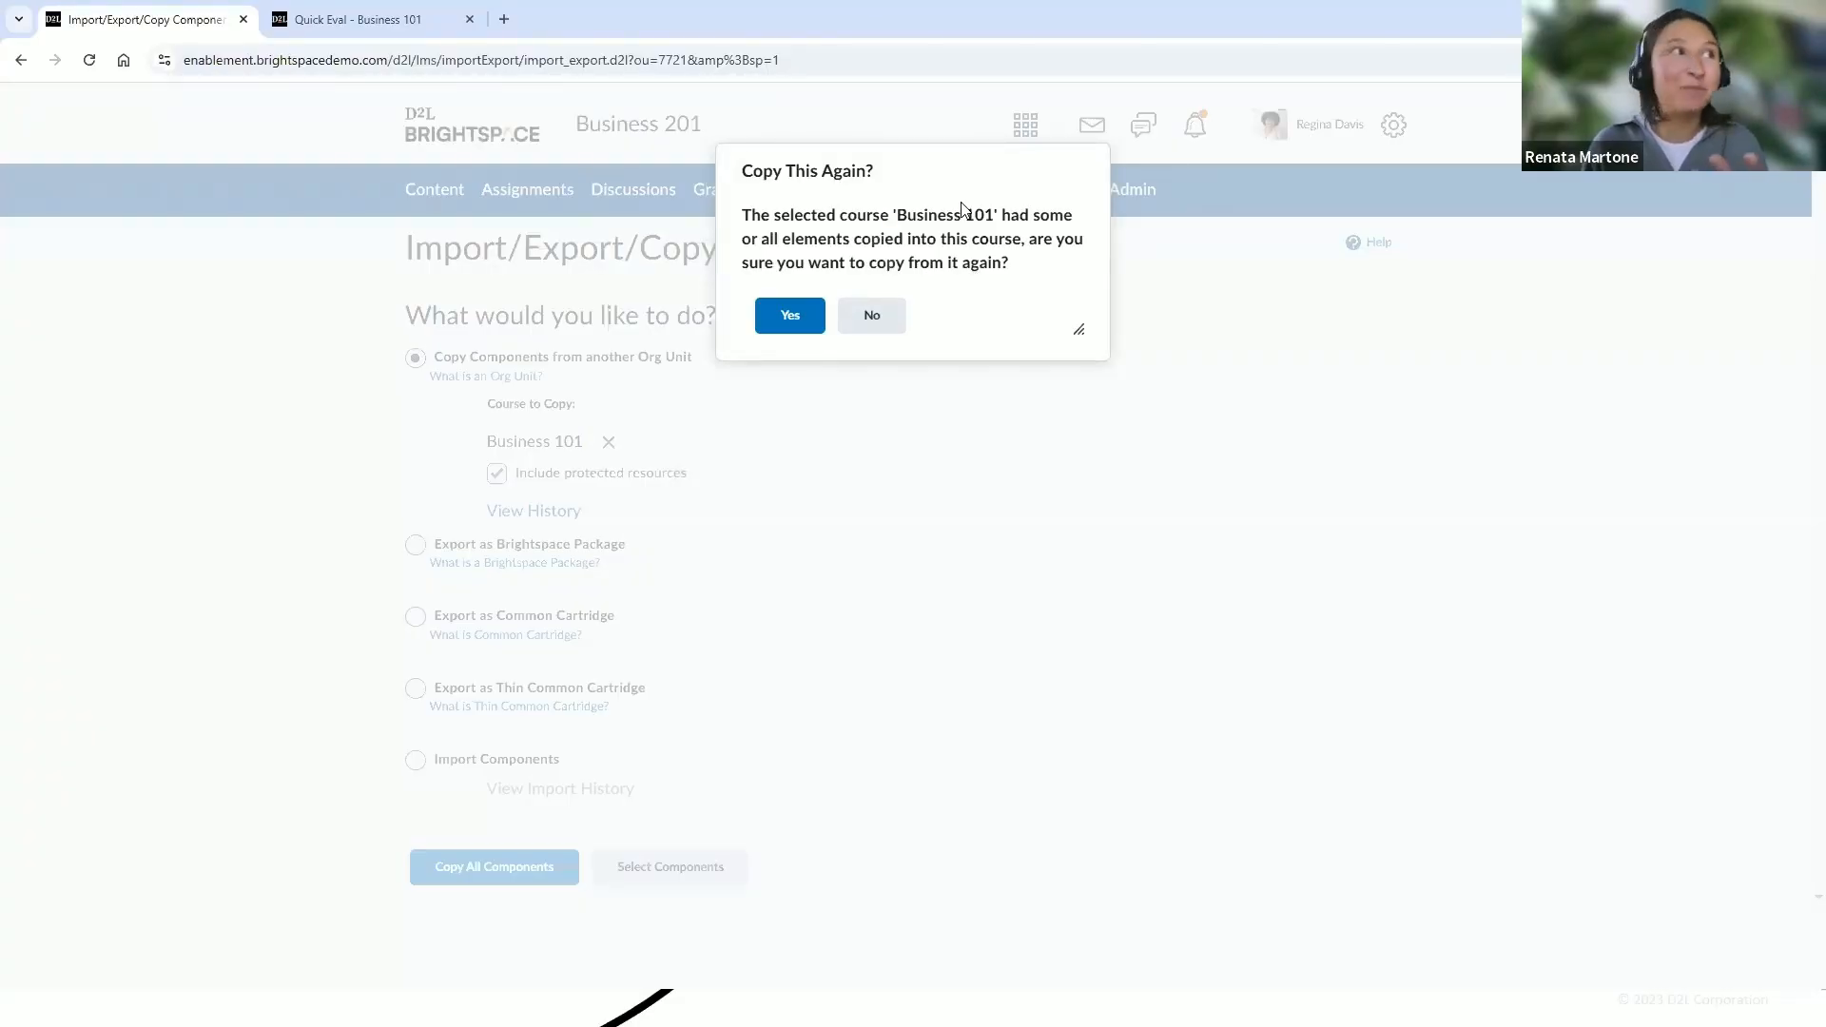
pyautogui.click(807, 325)
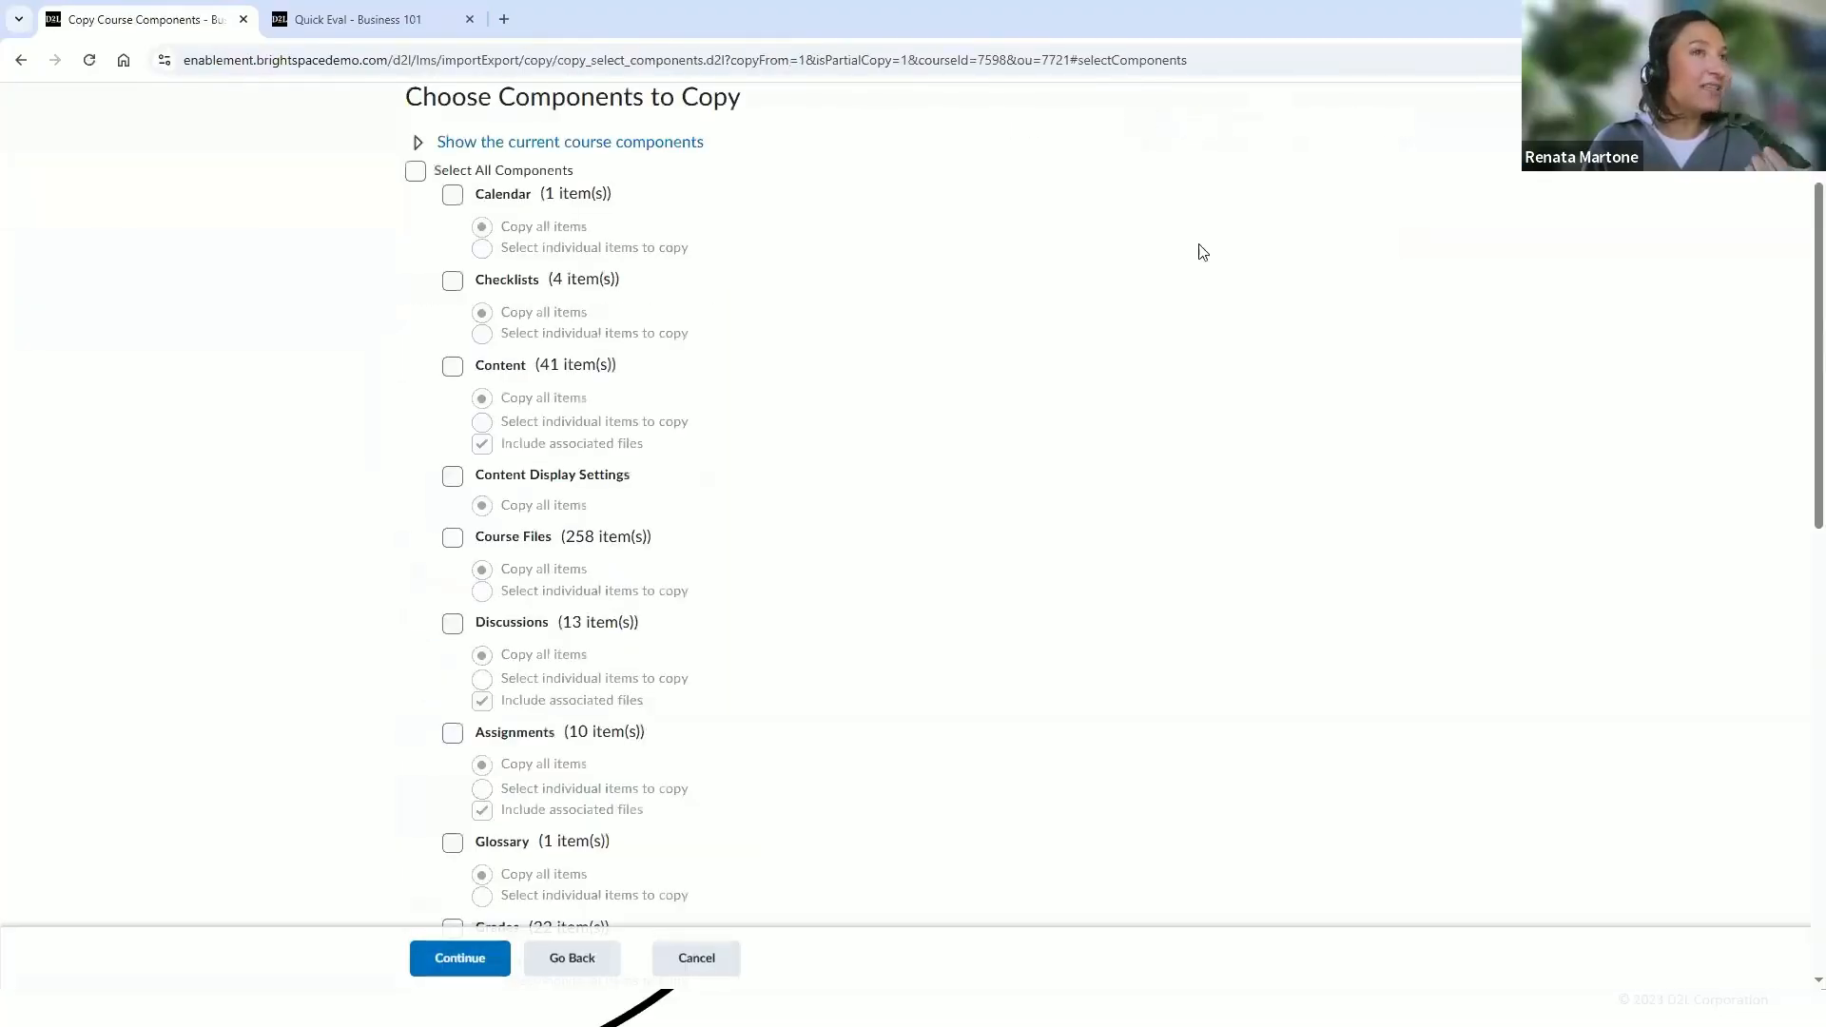
pyautogui.scroll(-1, 1801, 278)
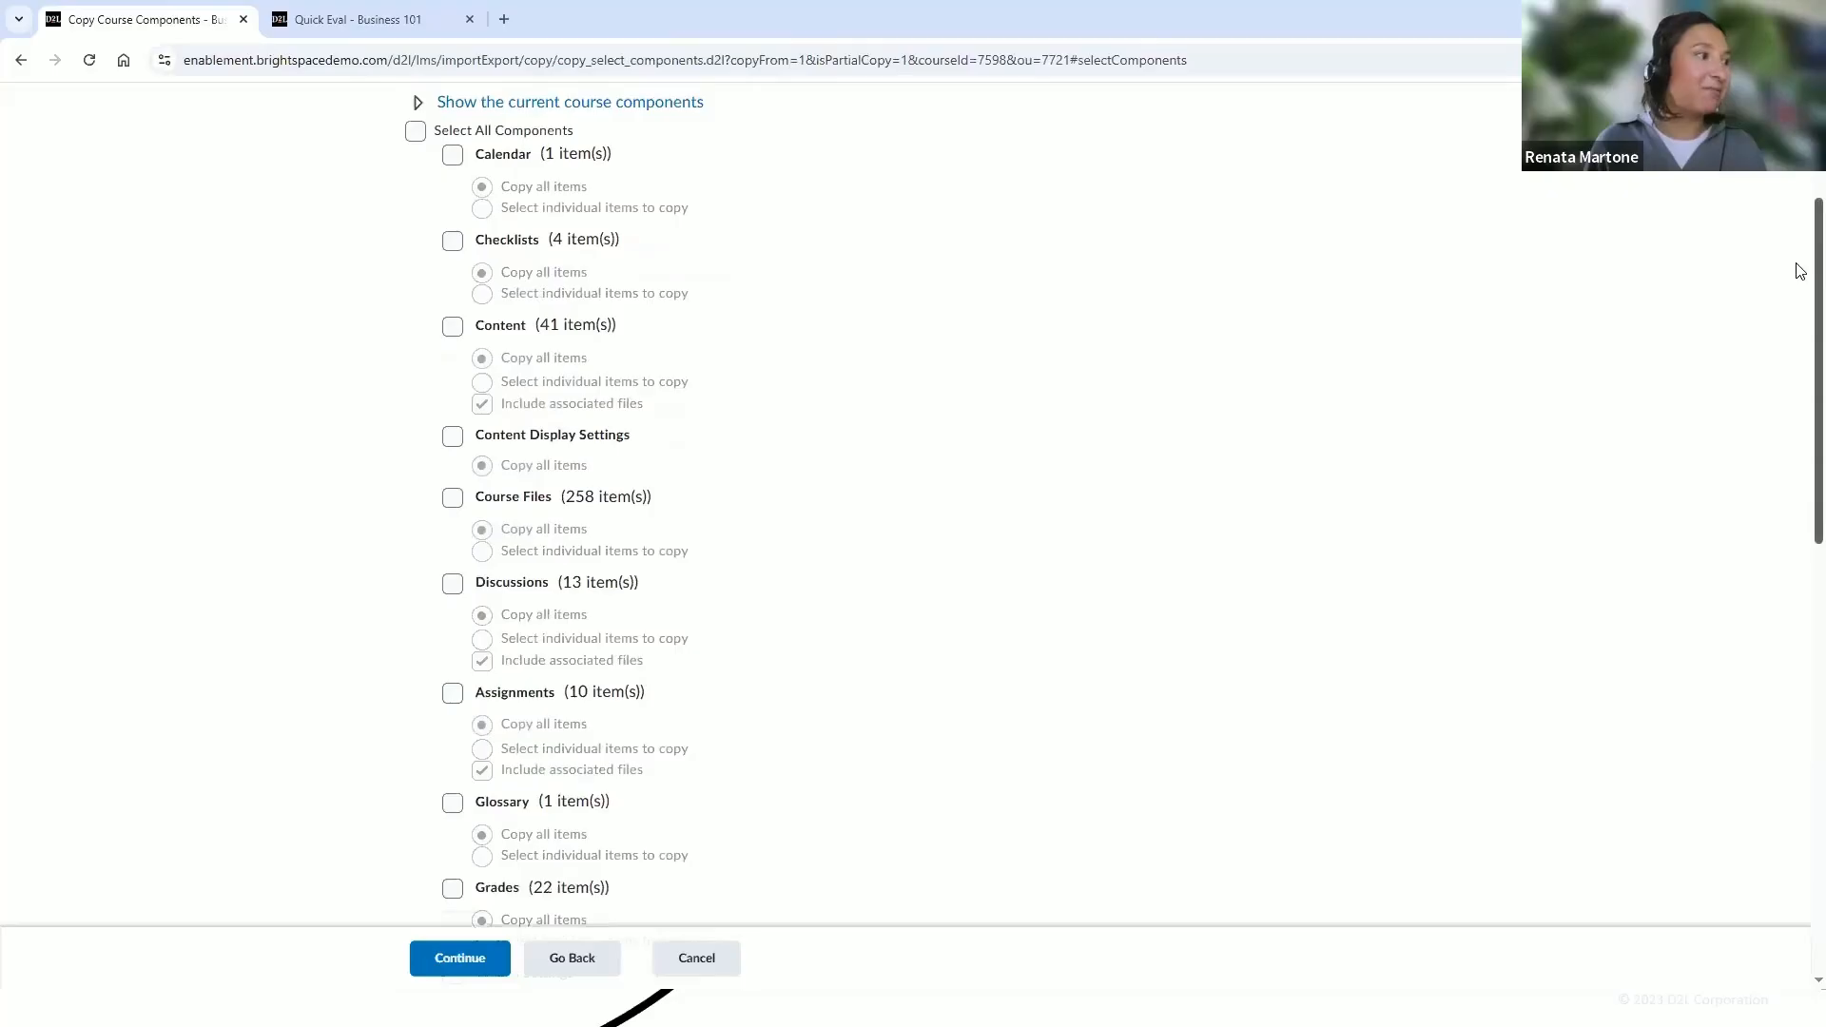
pyautogui.scroll(1, 1801, 272)
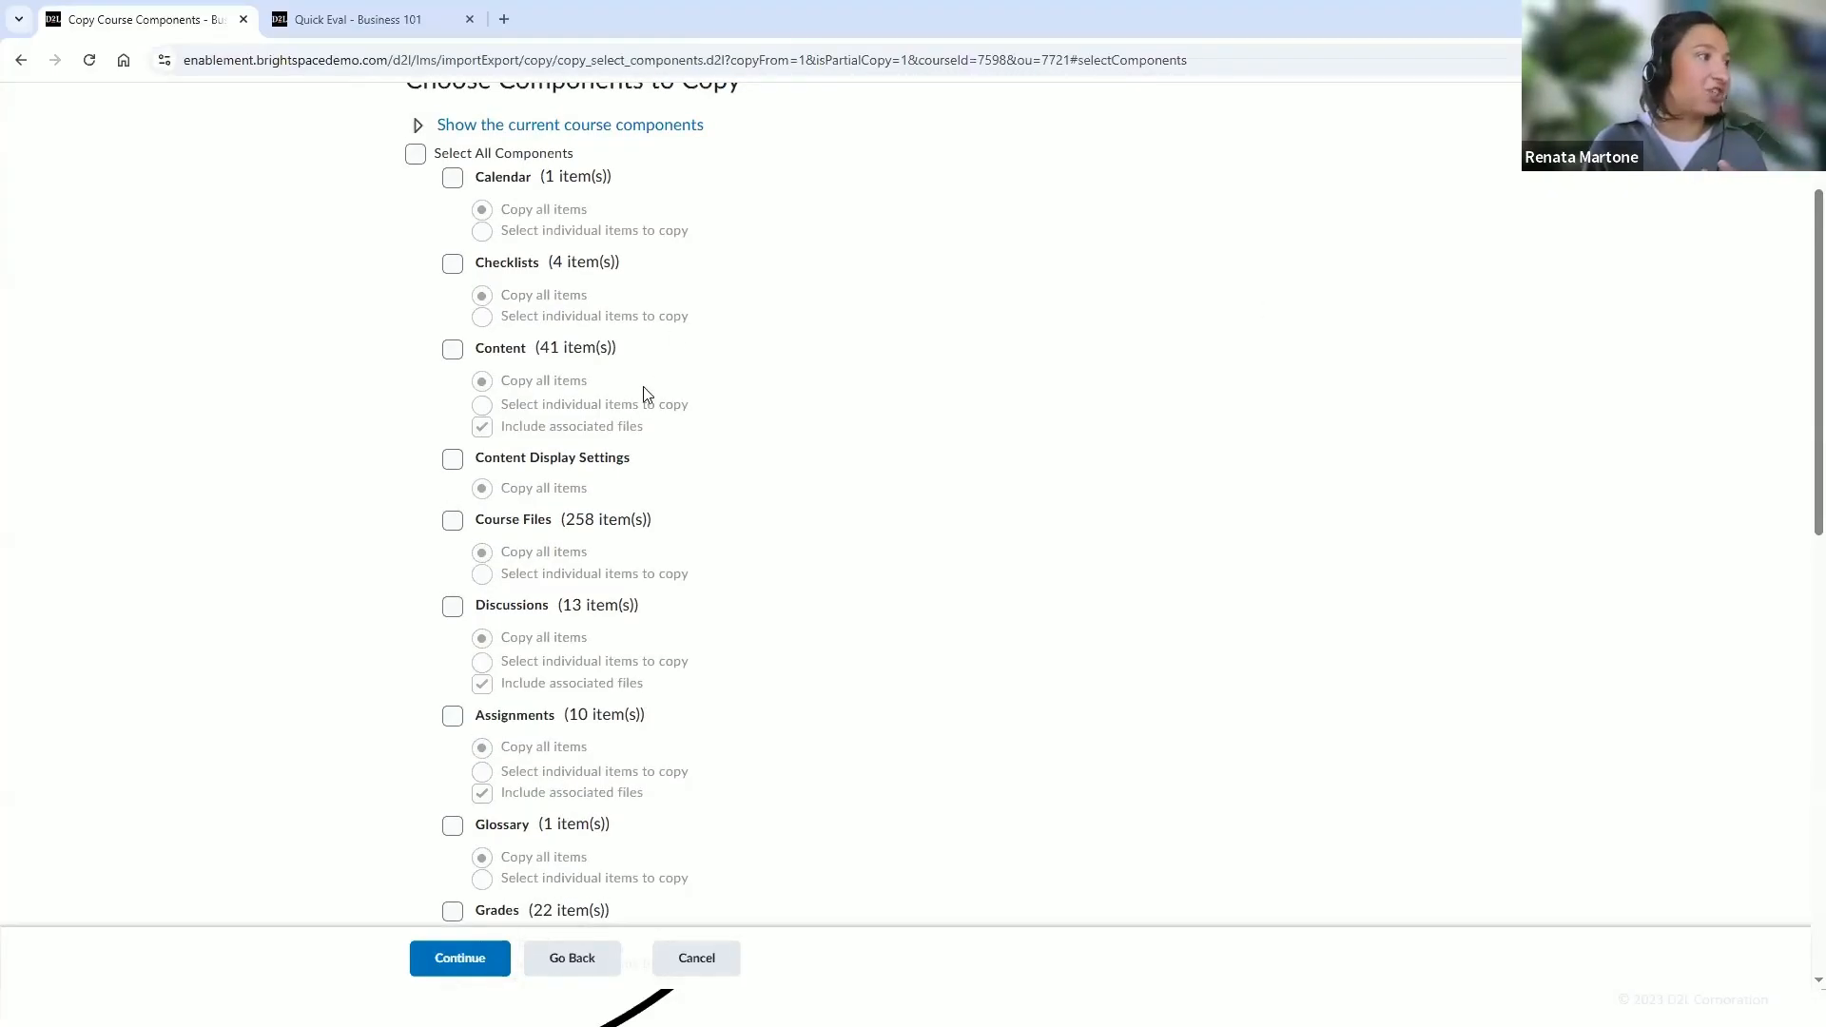
pyautogui.click(454, 607)
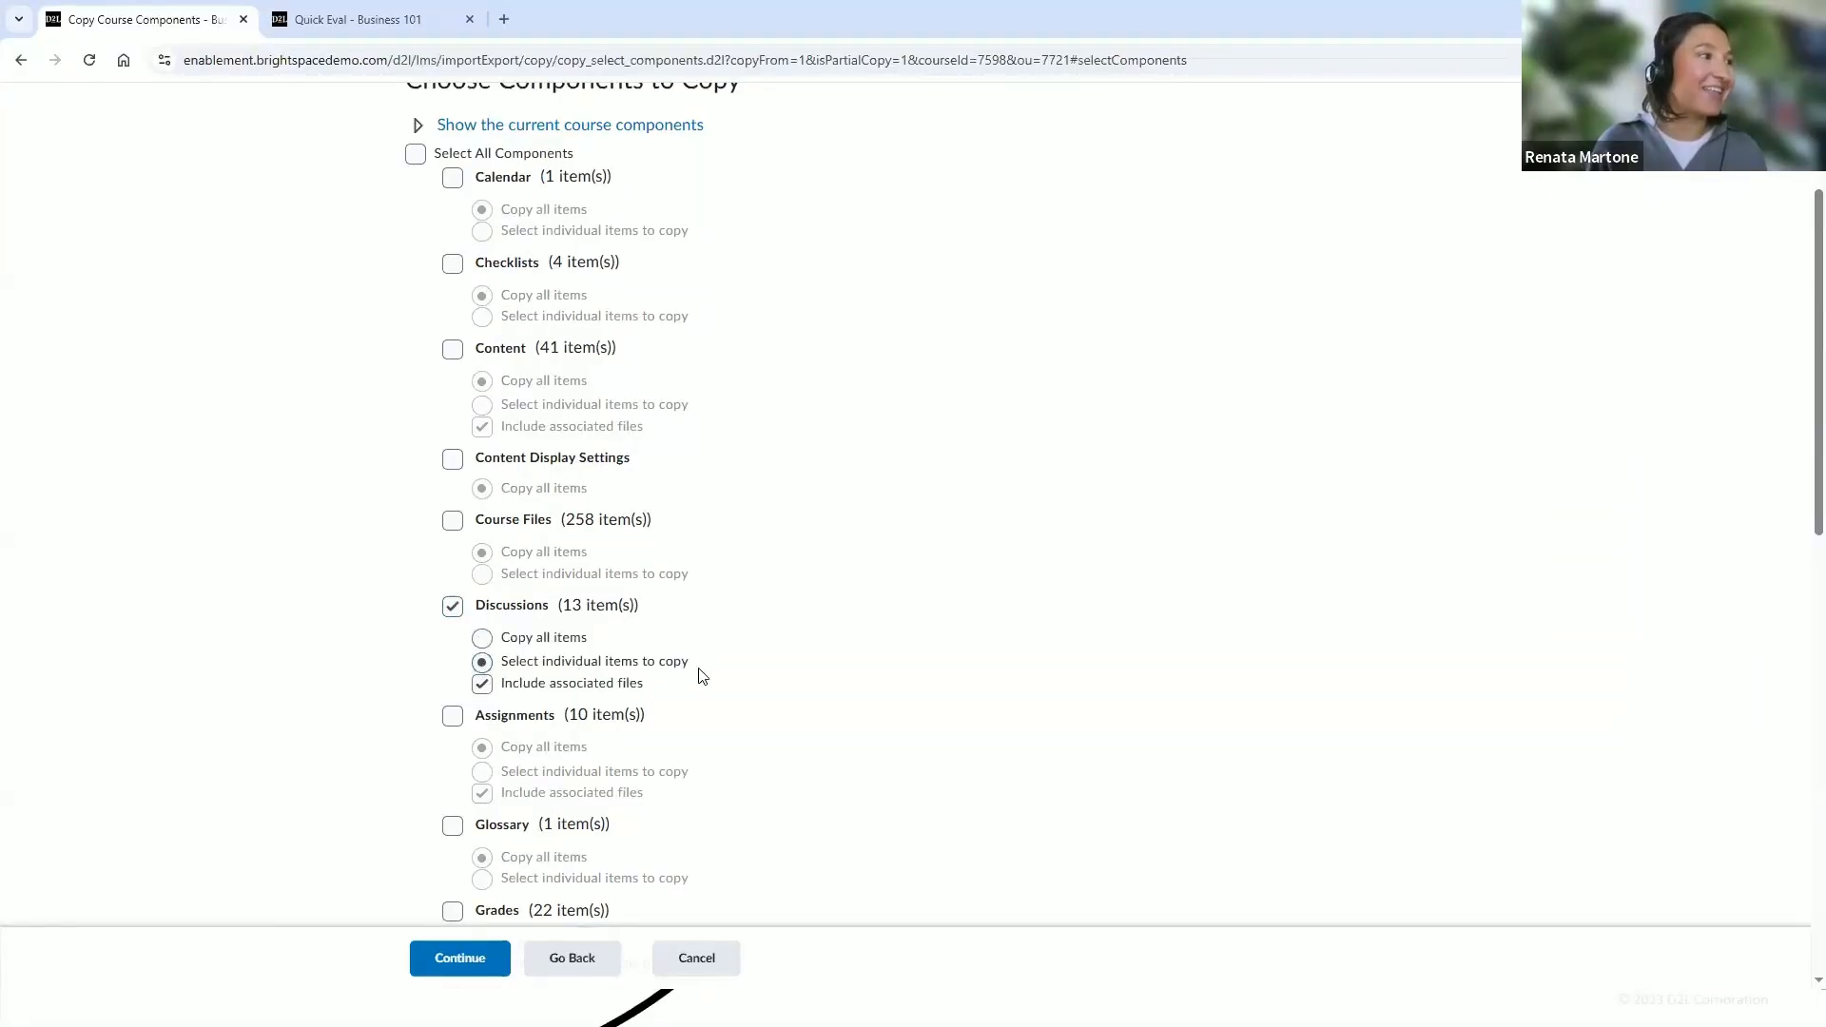
pyautogui.scroll(-7, 714, 666)
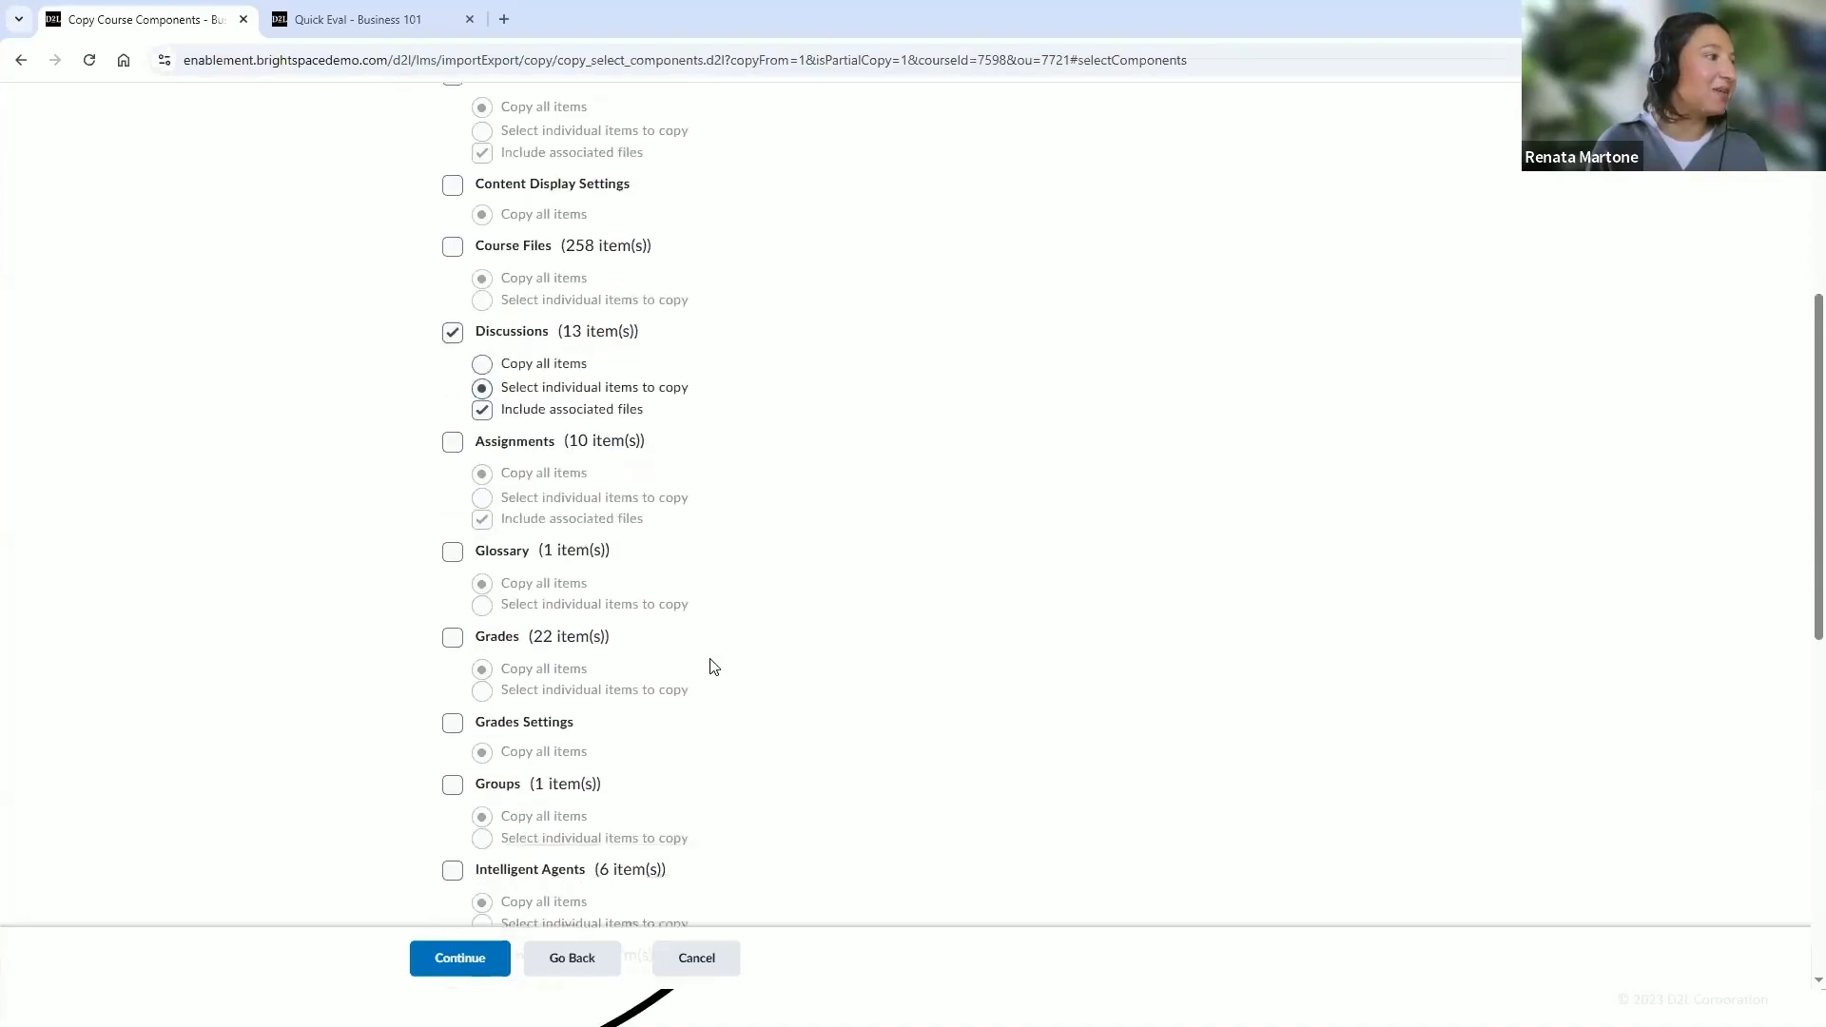
pyautogui.click(453, 687)
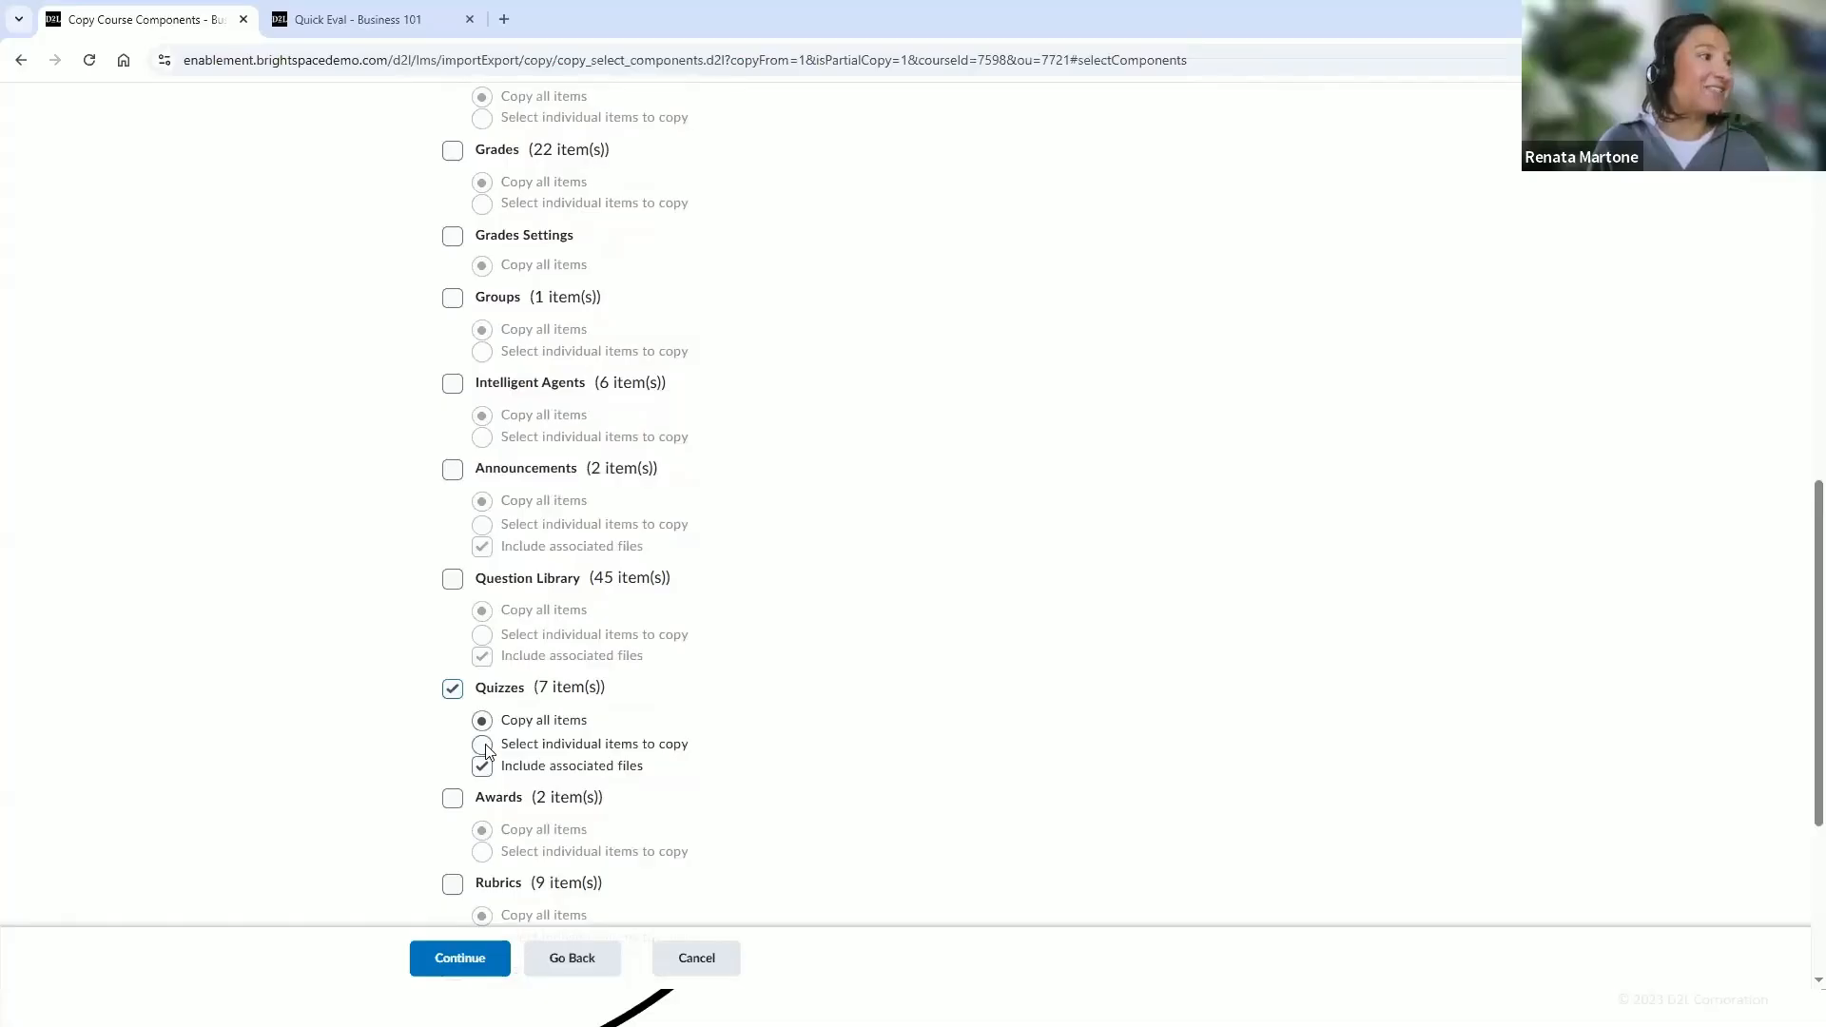
pyautogui.click(483, 746)
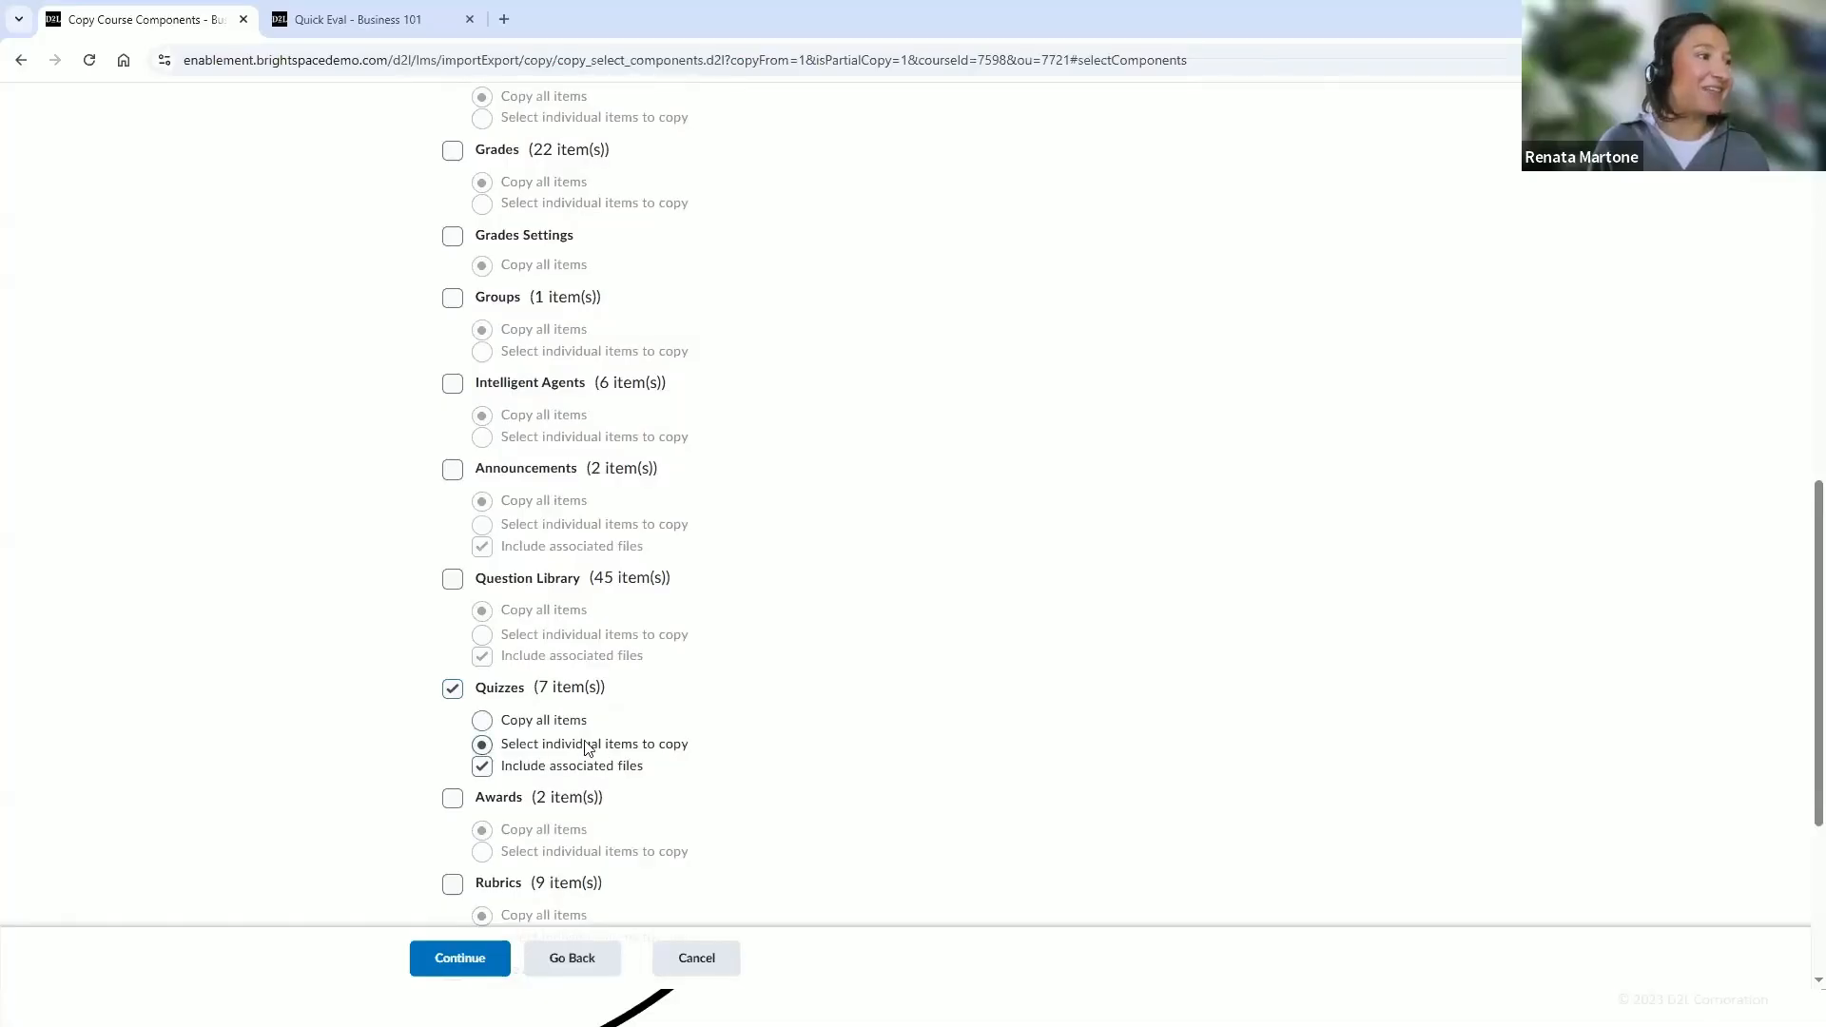
pyautogui.click(476, 966)
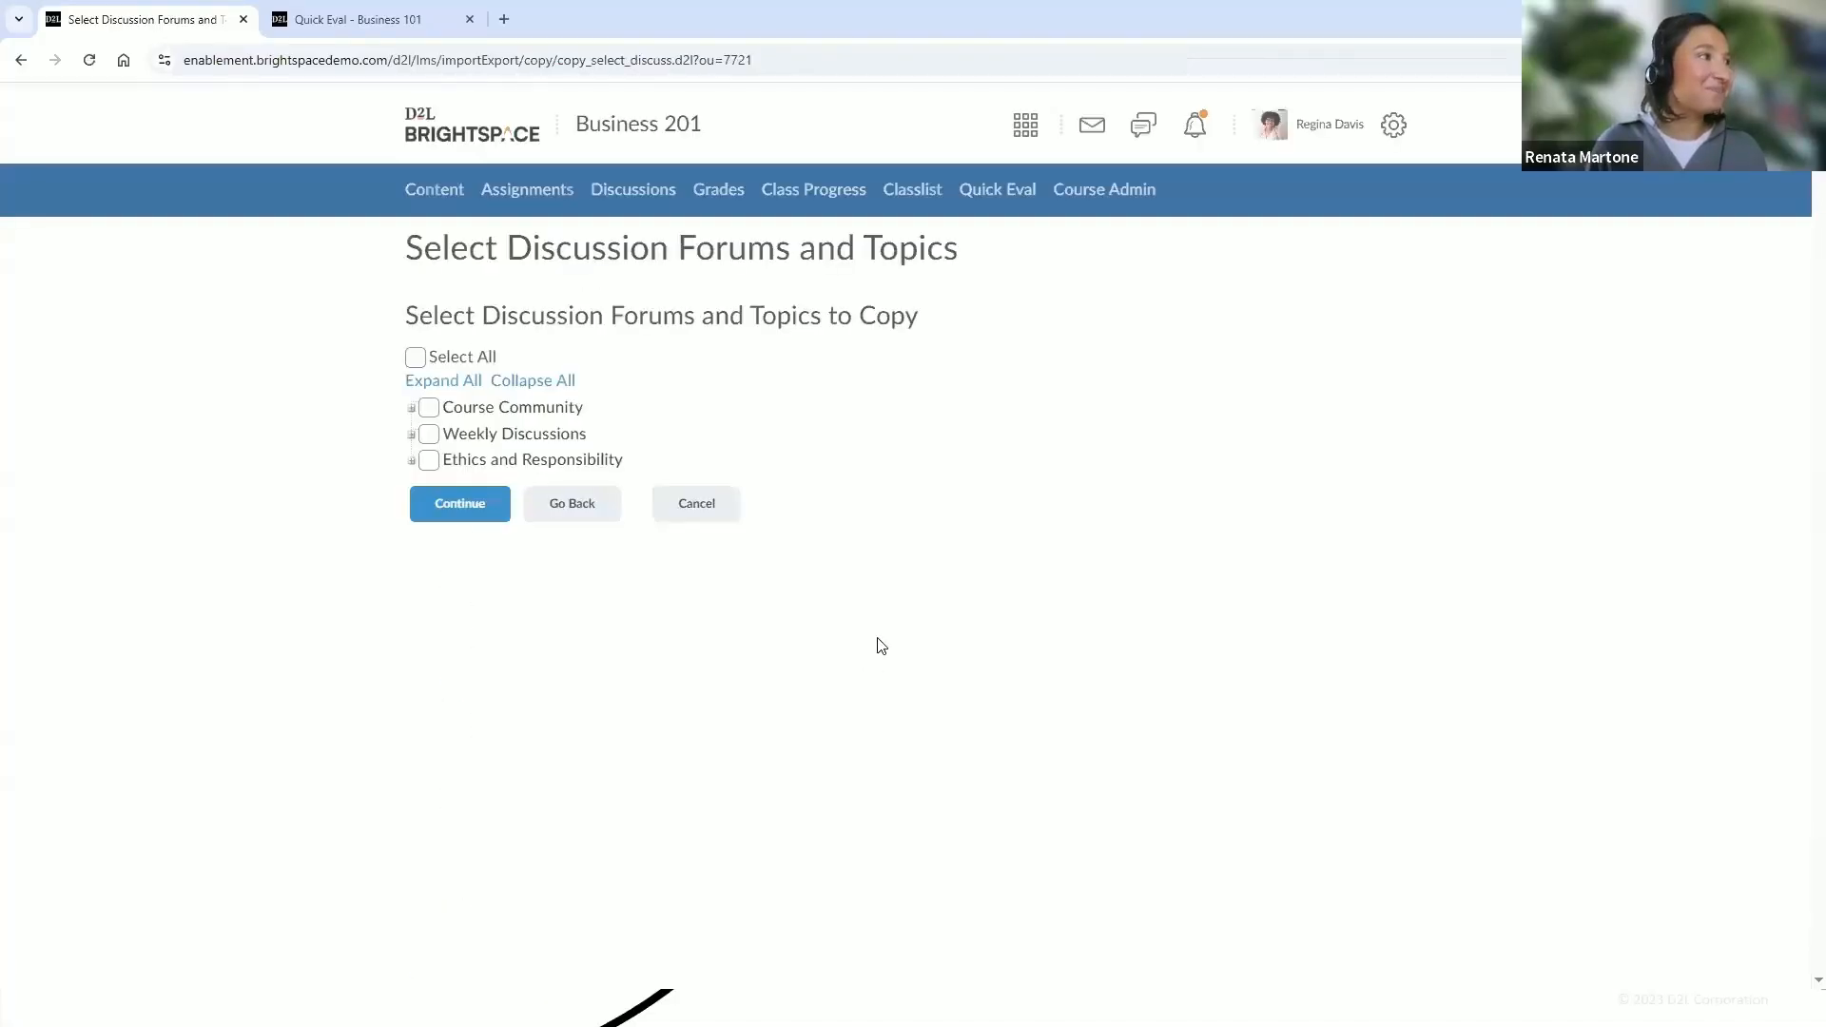
# Select Week 1 Discussion under Weekly Discussions as the discussion topic to copy
pyautogui.click(411, 435)
pyautogui.click(444, 463)
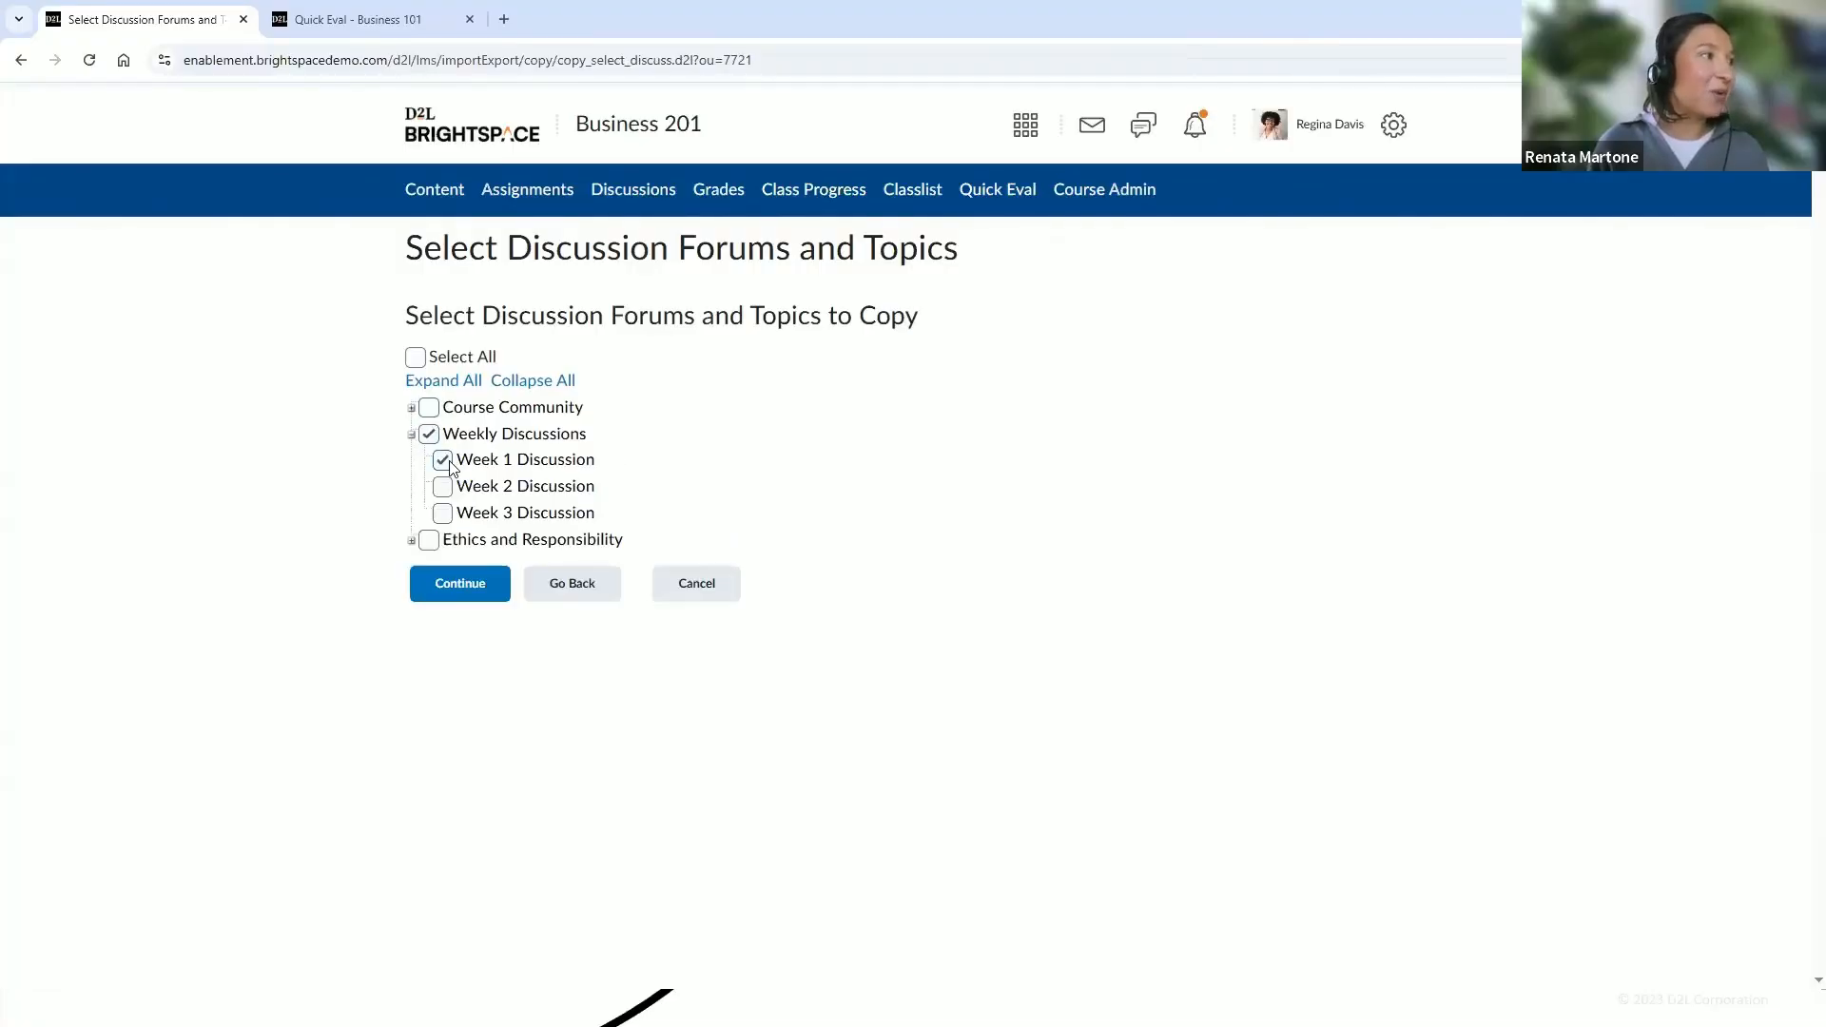
pyautogui.click(487, 592)
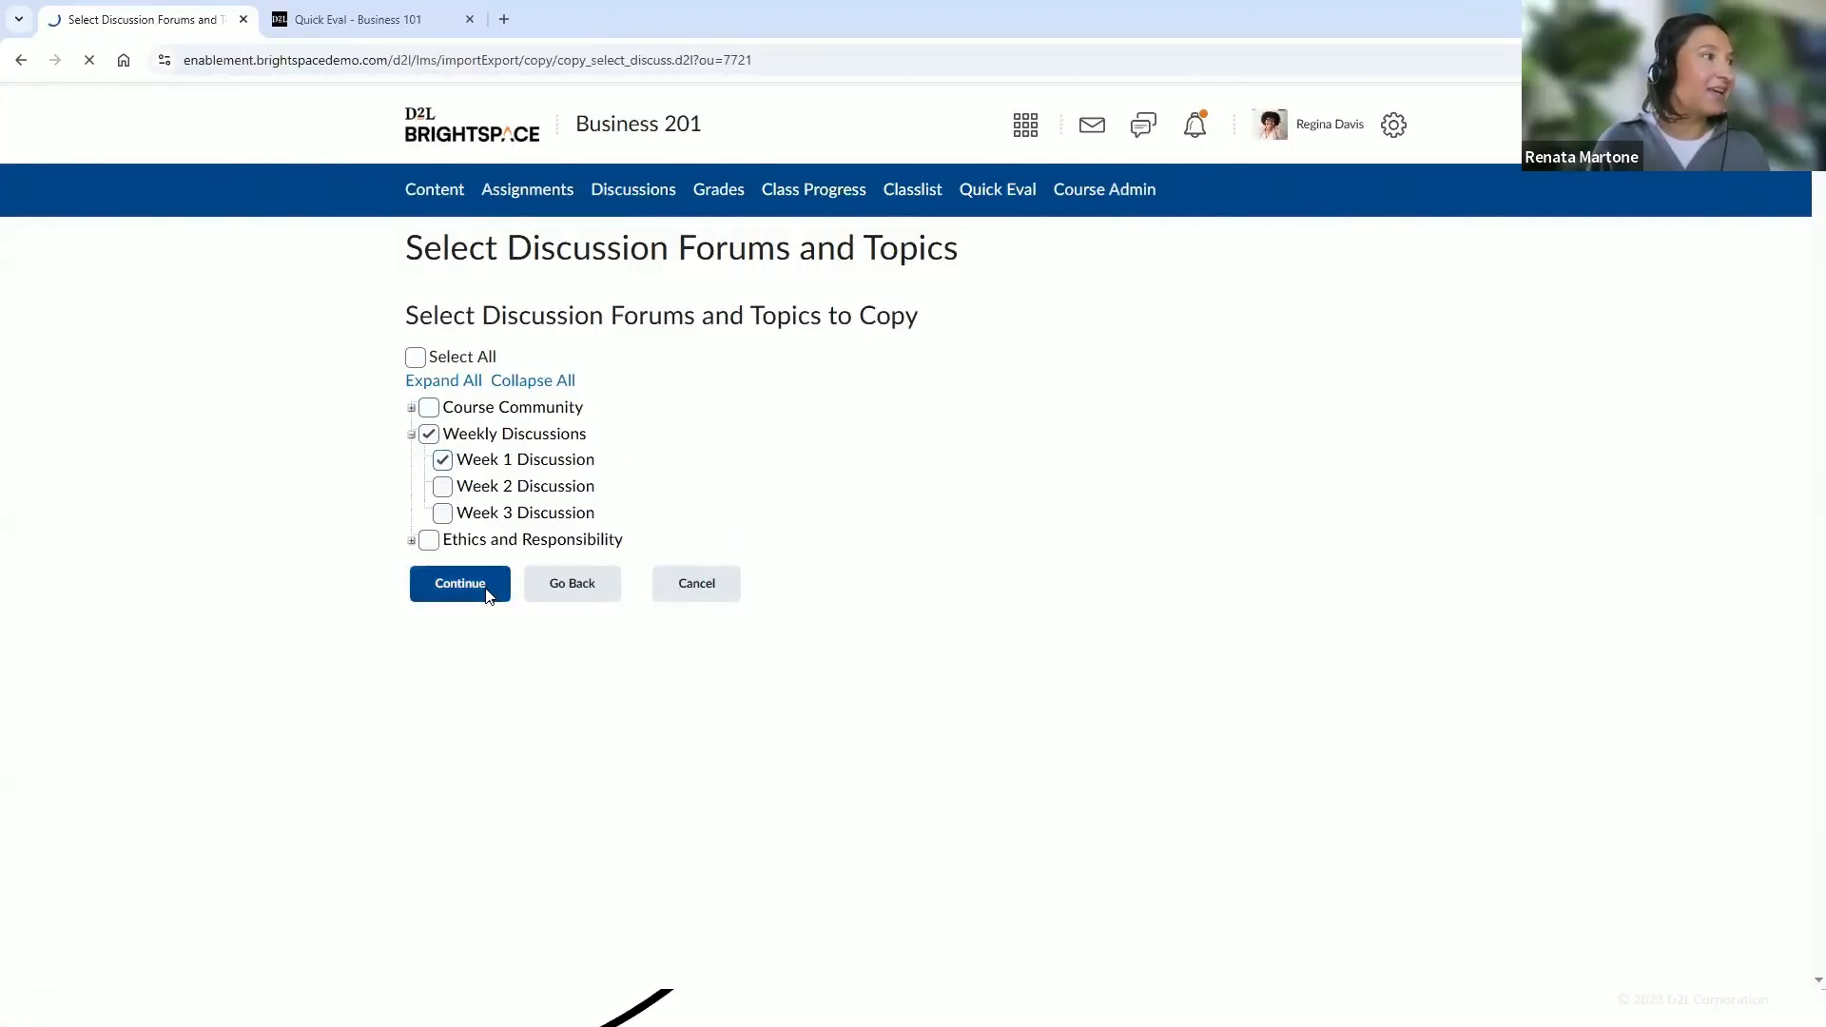
# Select Week 1 Quiz as the quiz to copy and finish the copy without offsetting dates
pyautogui.click(411, 408)
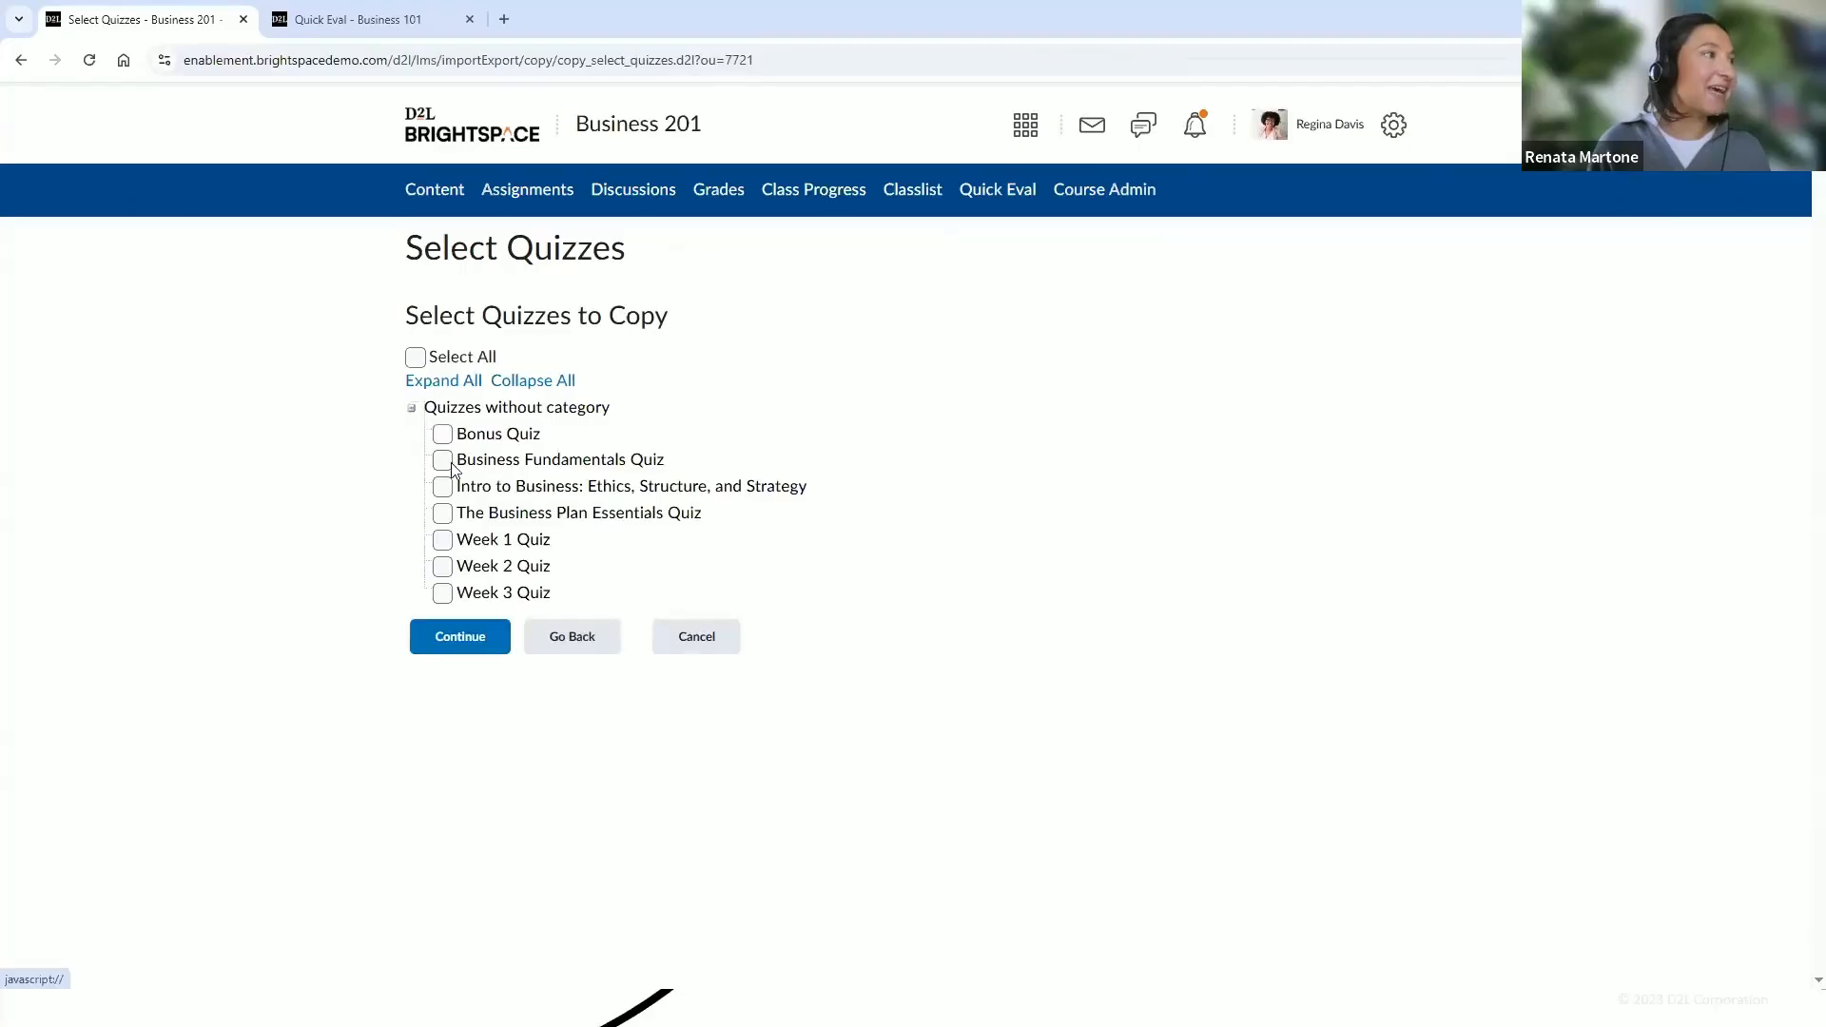
pyautogui.click(453, 541)
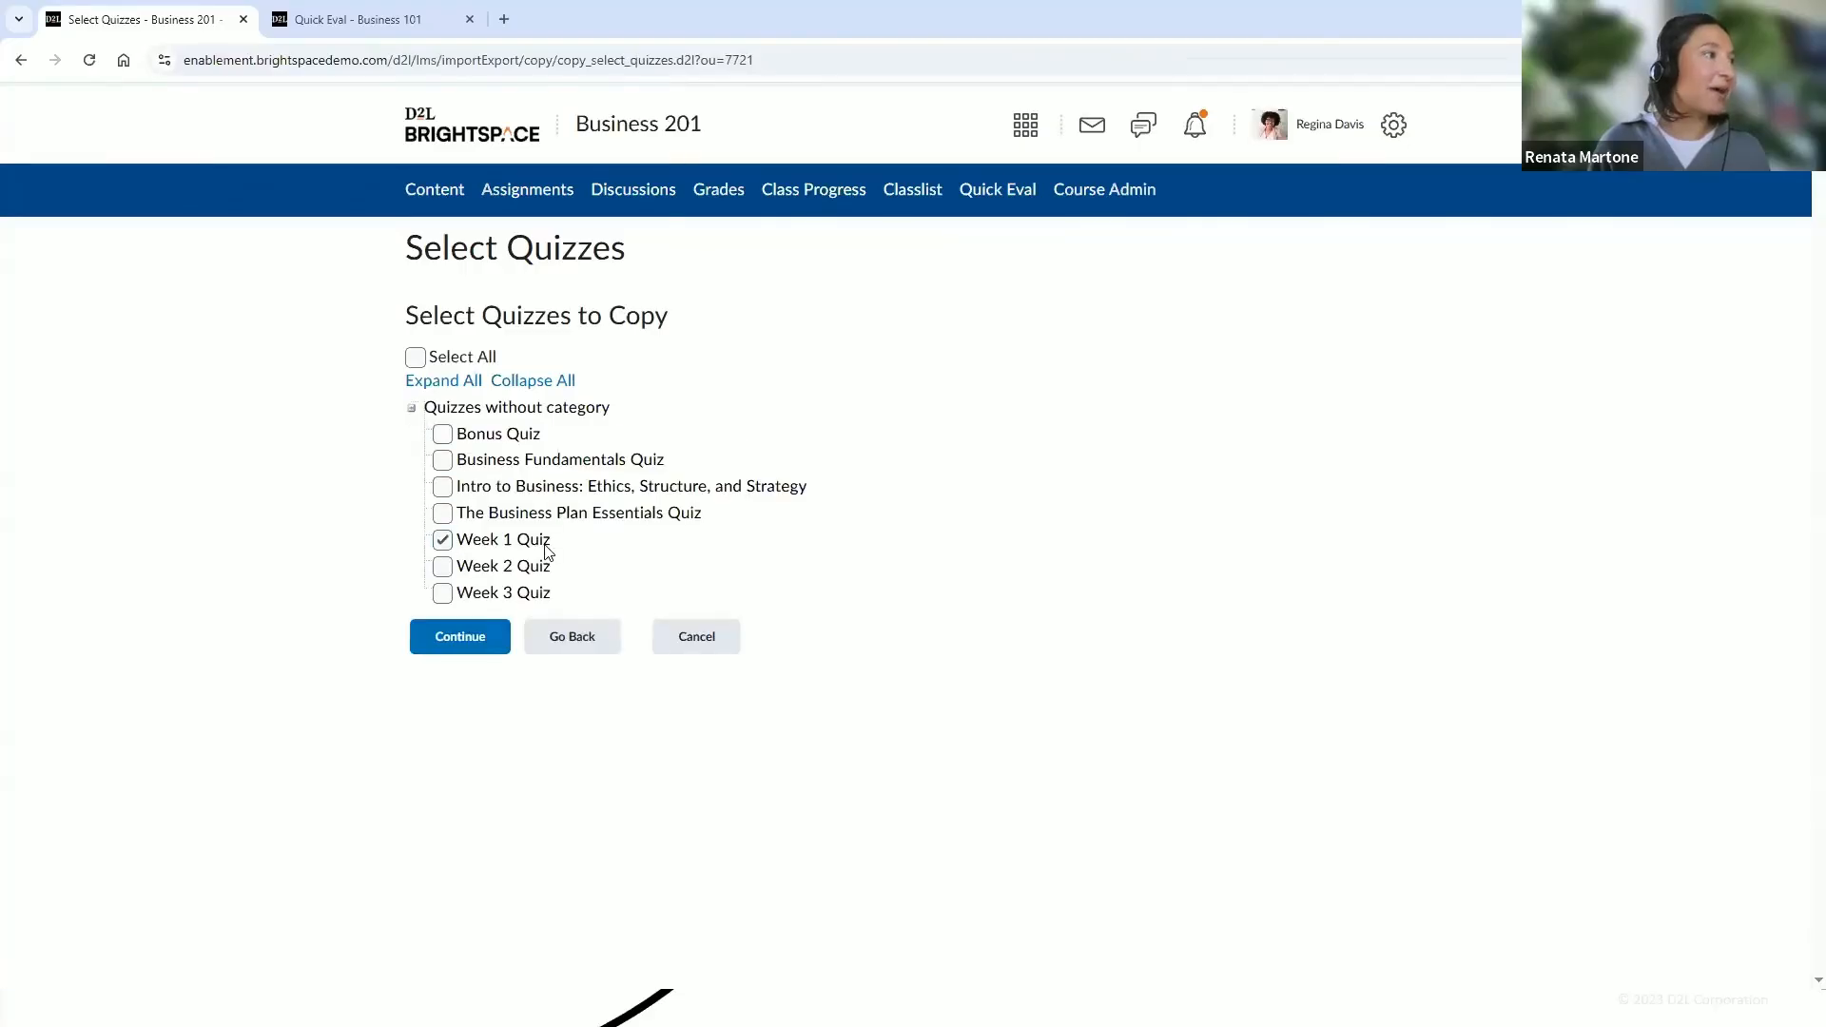
pyautogui.click(496, 642)
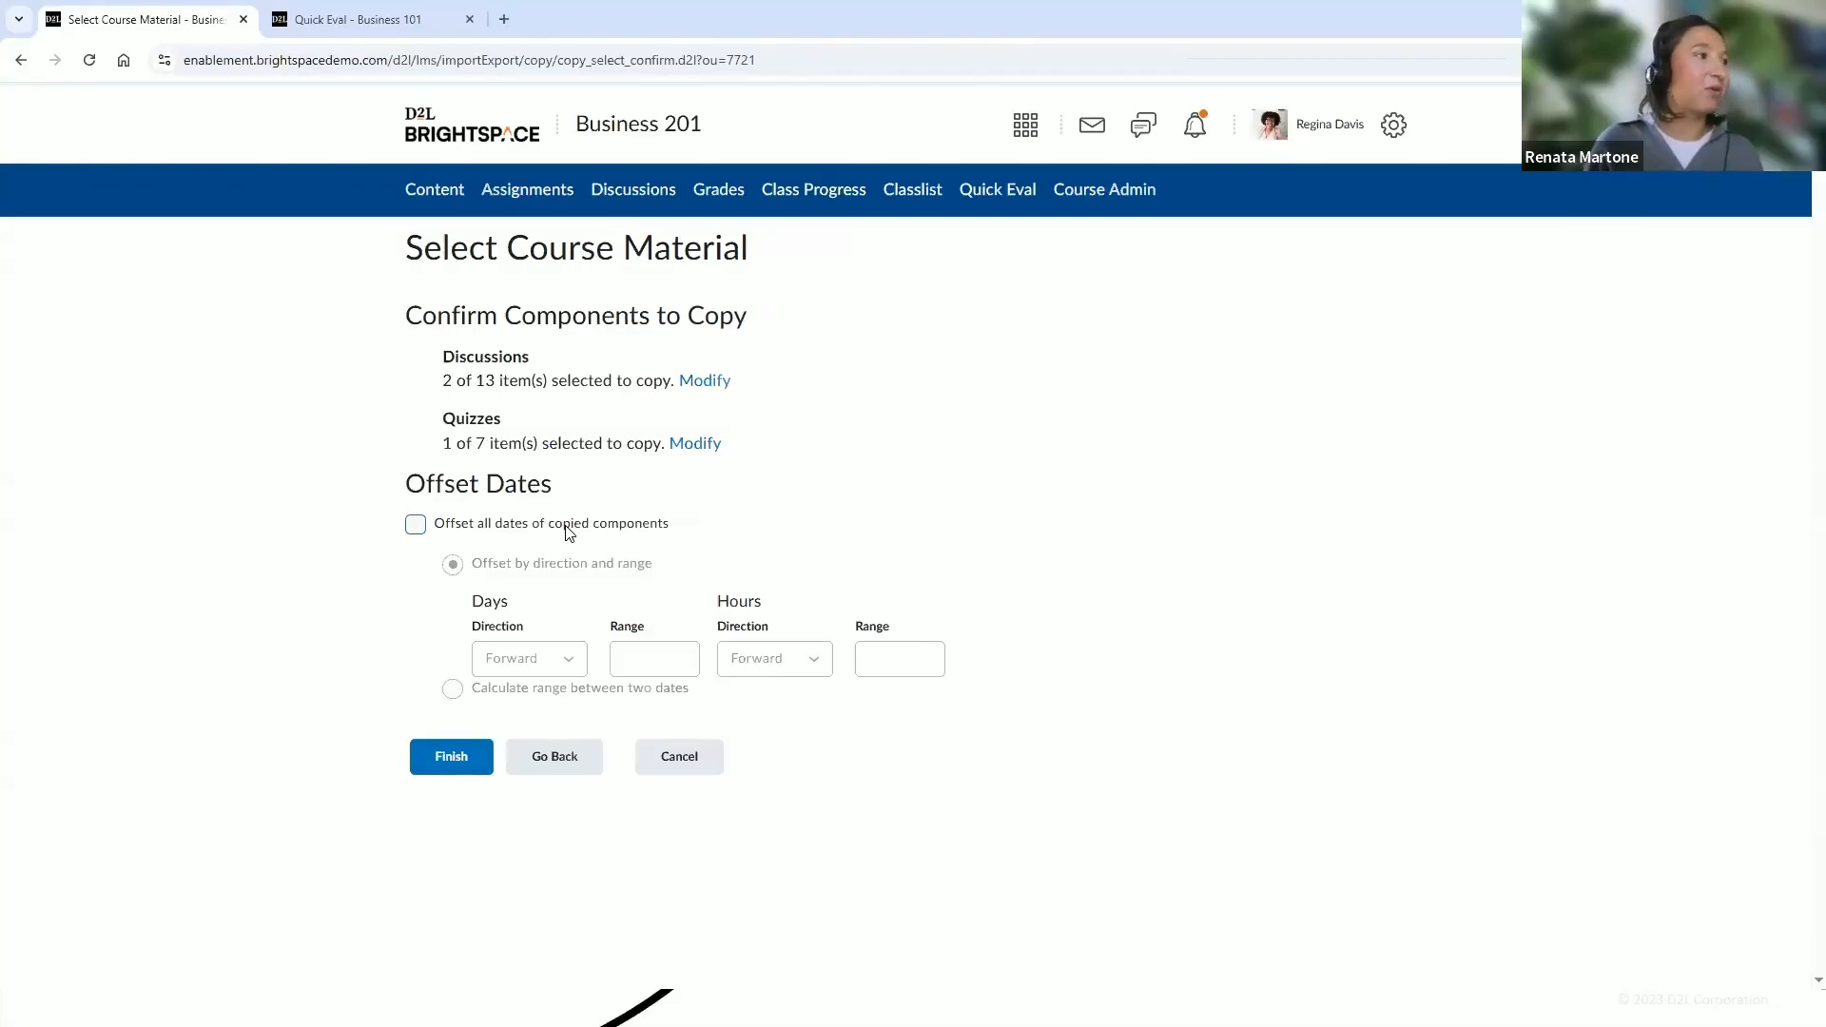
pyautogui.click(458, 766)
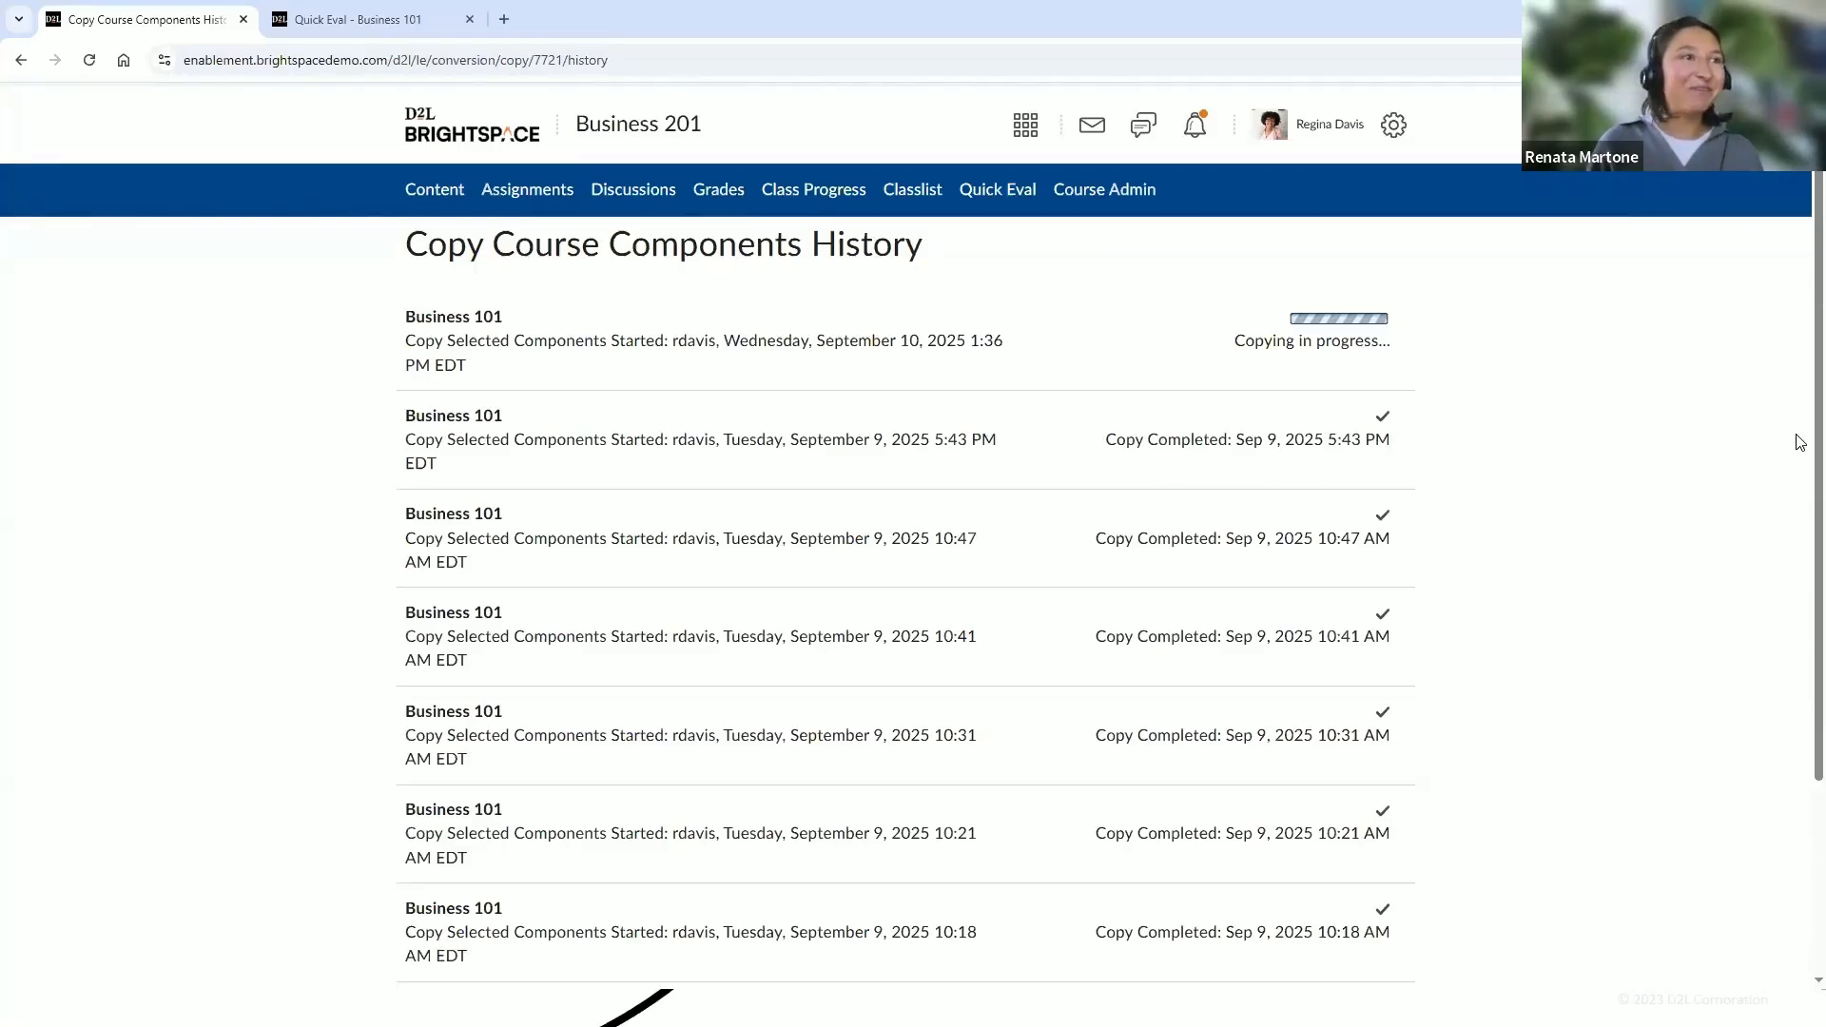
# Check the copy history, then open Content and expand the course units to review their items
pyautogui.scroll(-1, 1801, 443)
pyautogui.scroll(1, 1798, 522)
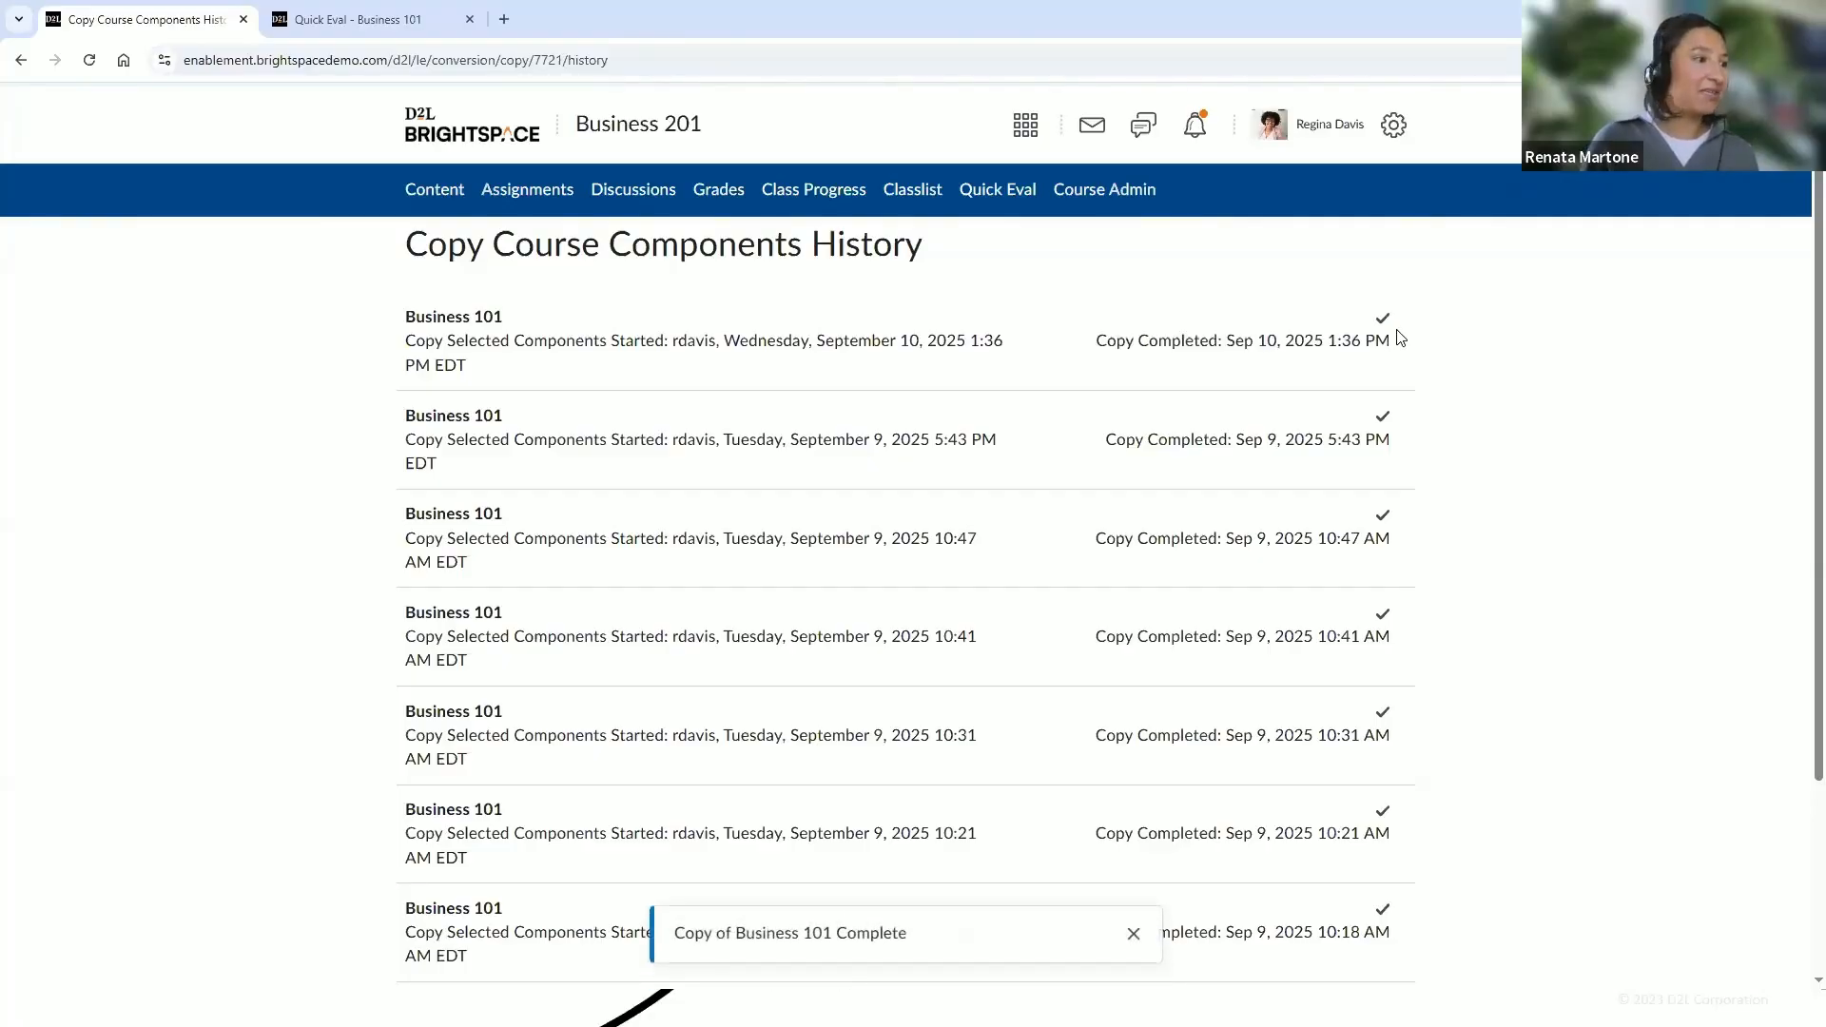
pyautogui.click(427, 194)
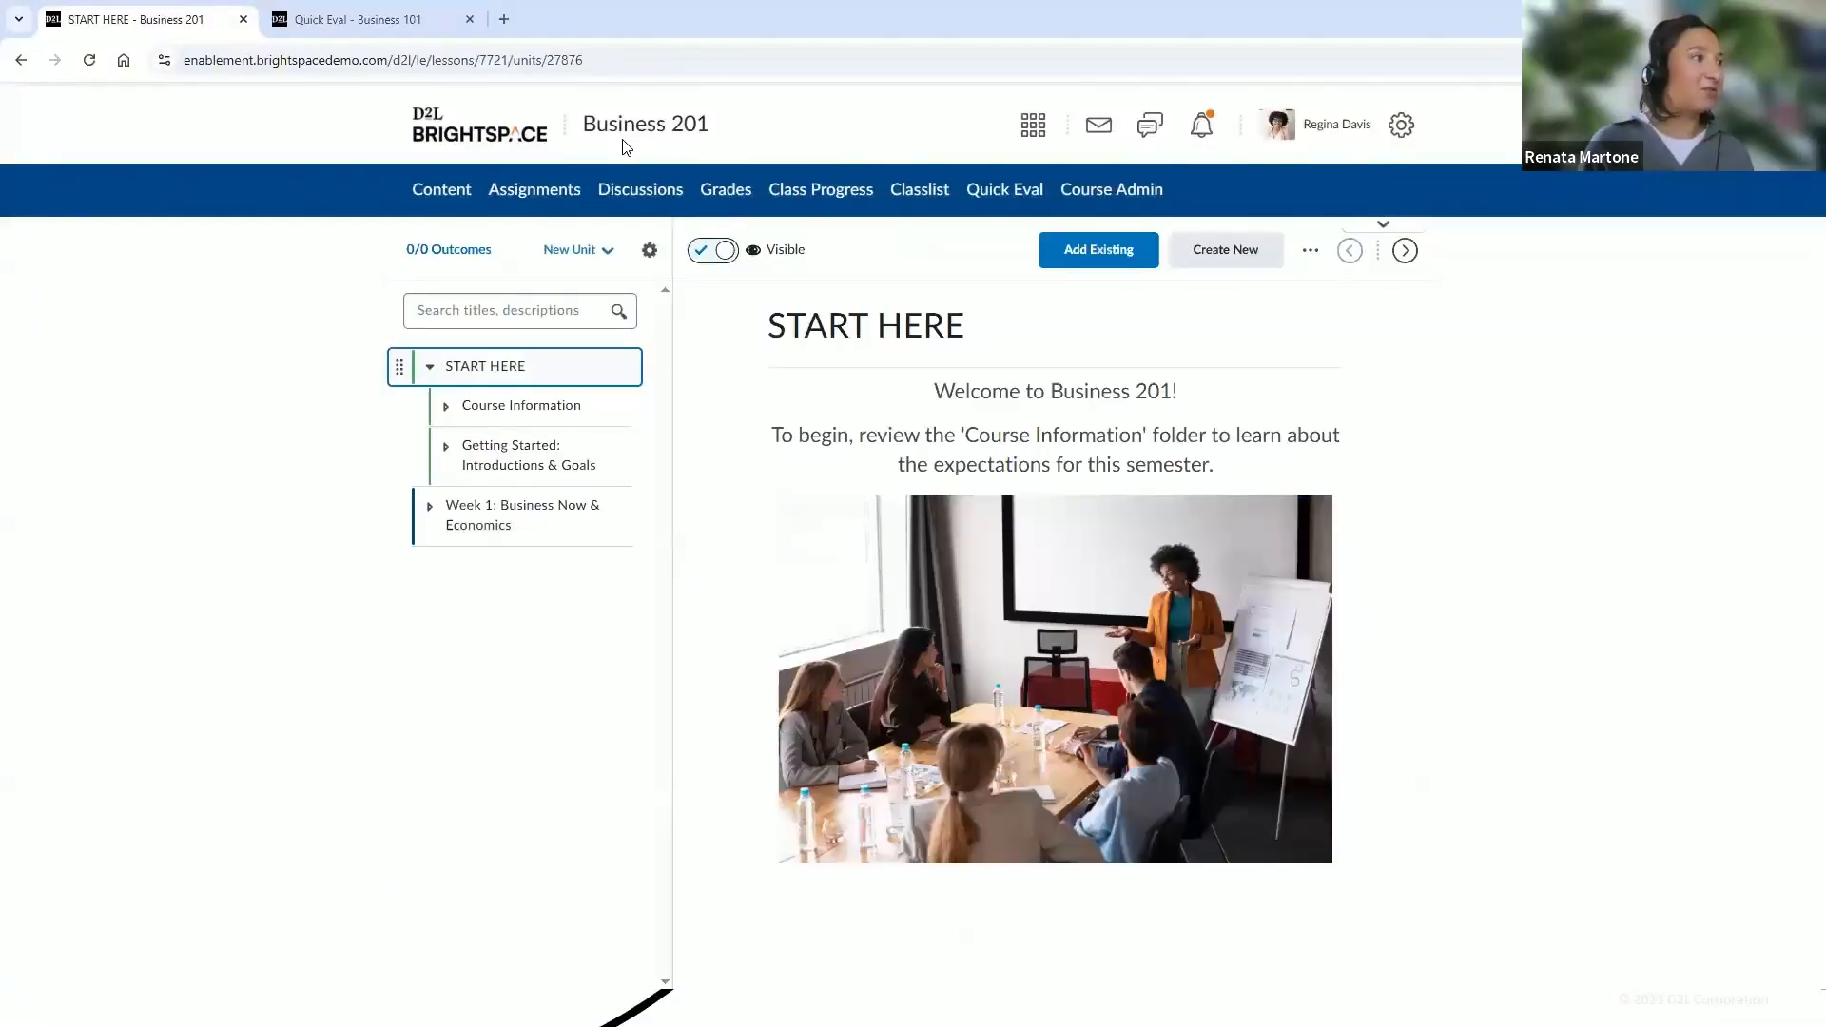
pyautogui.click(429, 510)
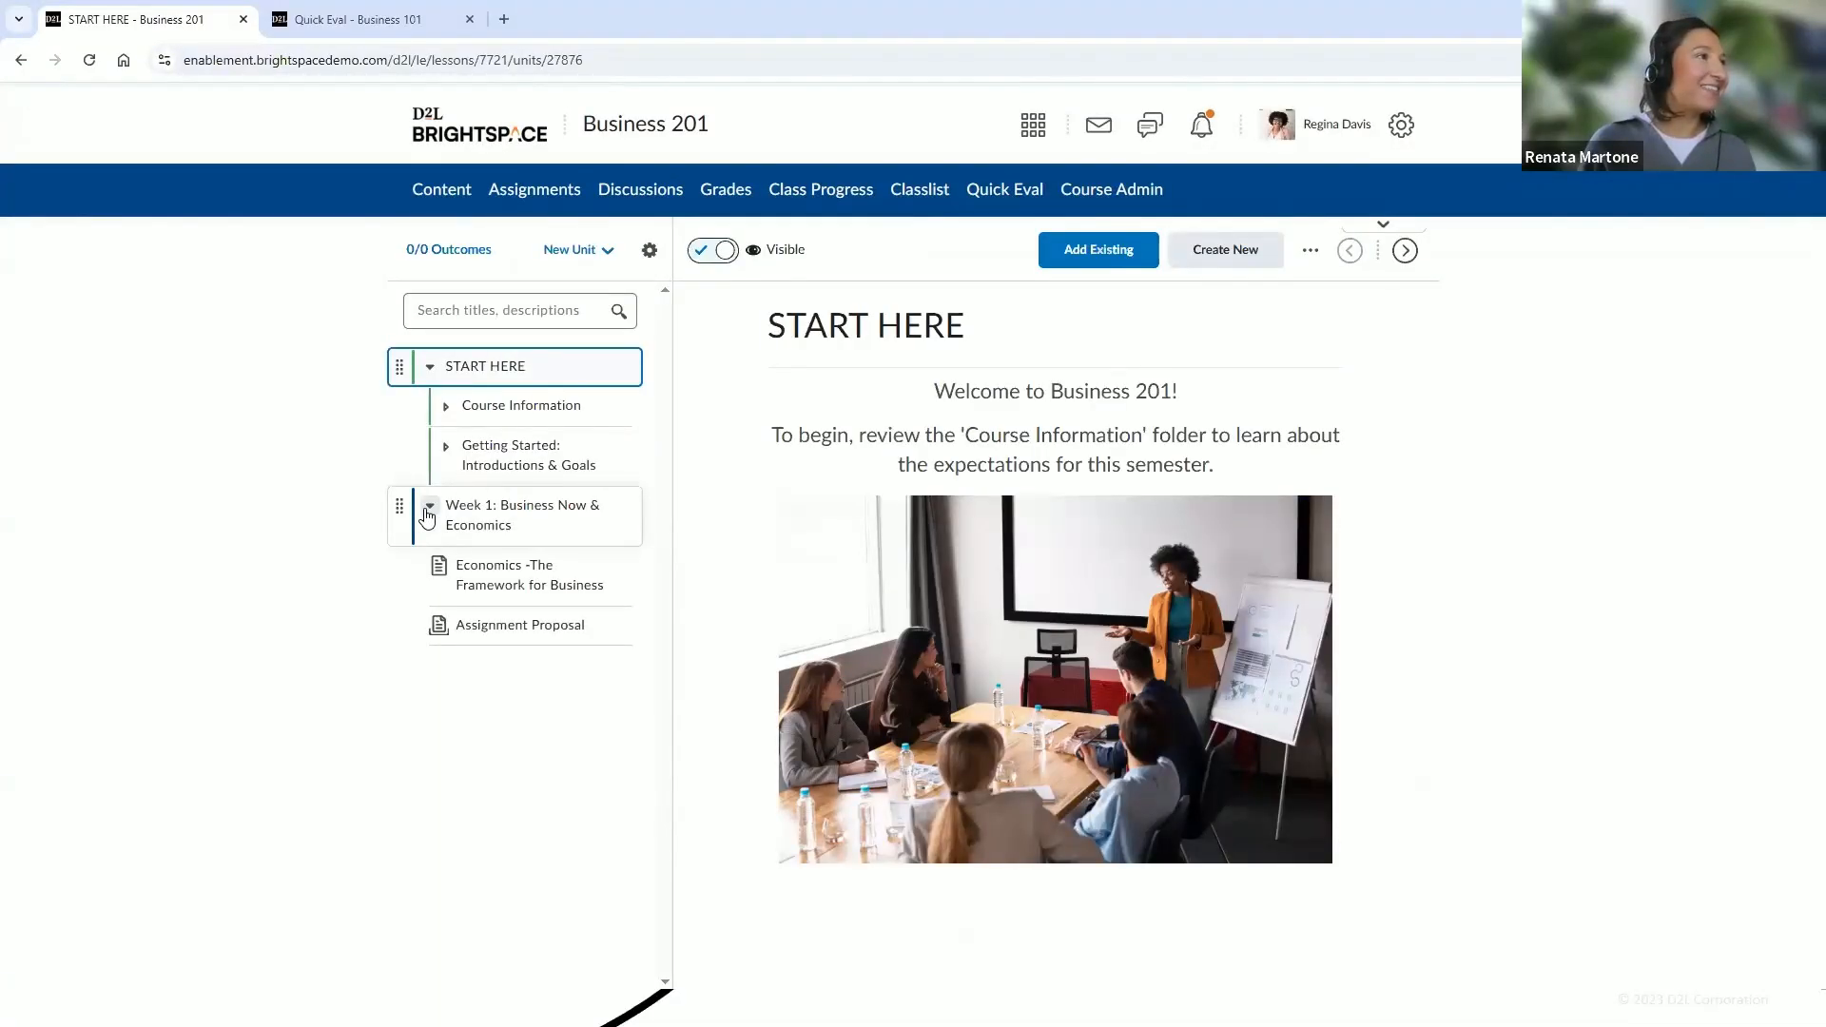
pyautogui.click(429, 509)
pyautogui.click(429, 509)
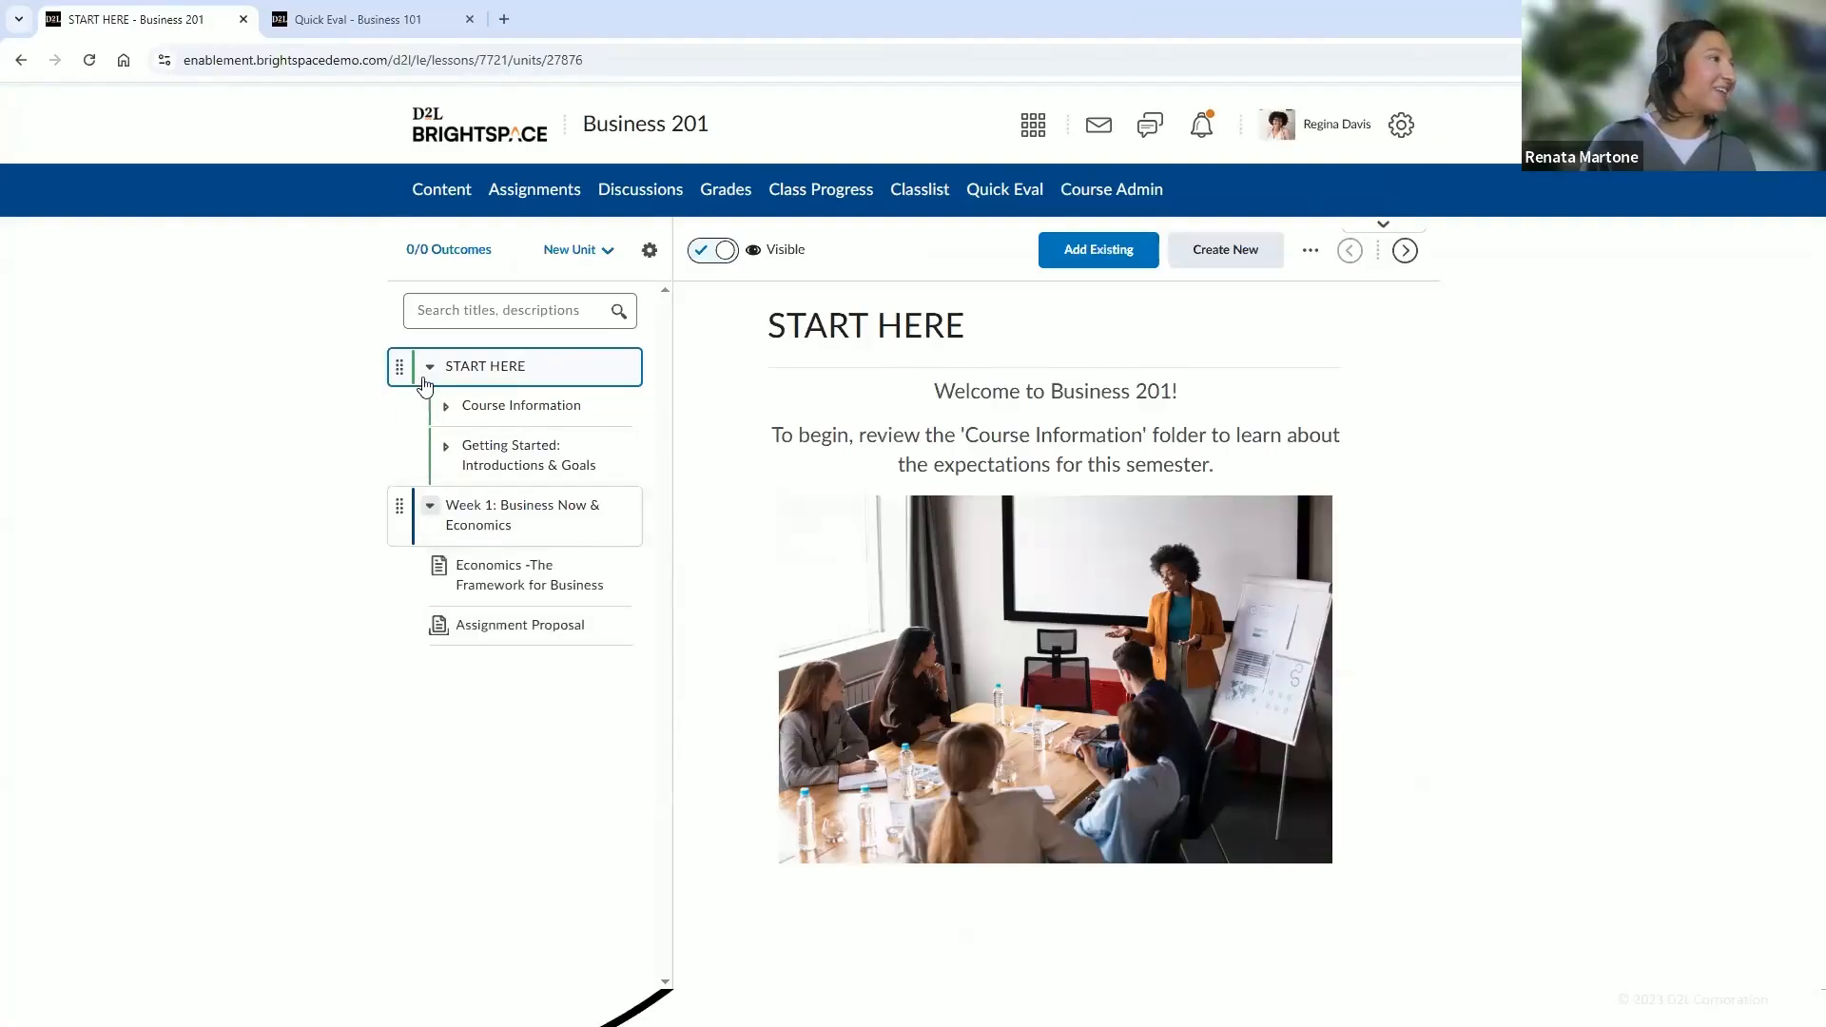
pyautogui.click(429, 371)
pyautogui.click(429, 371)
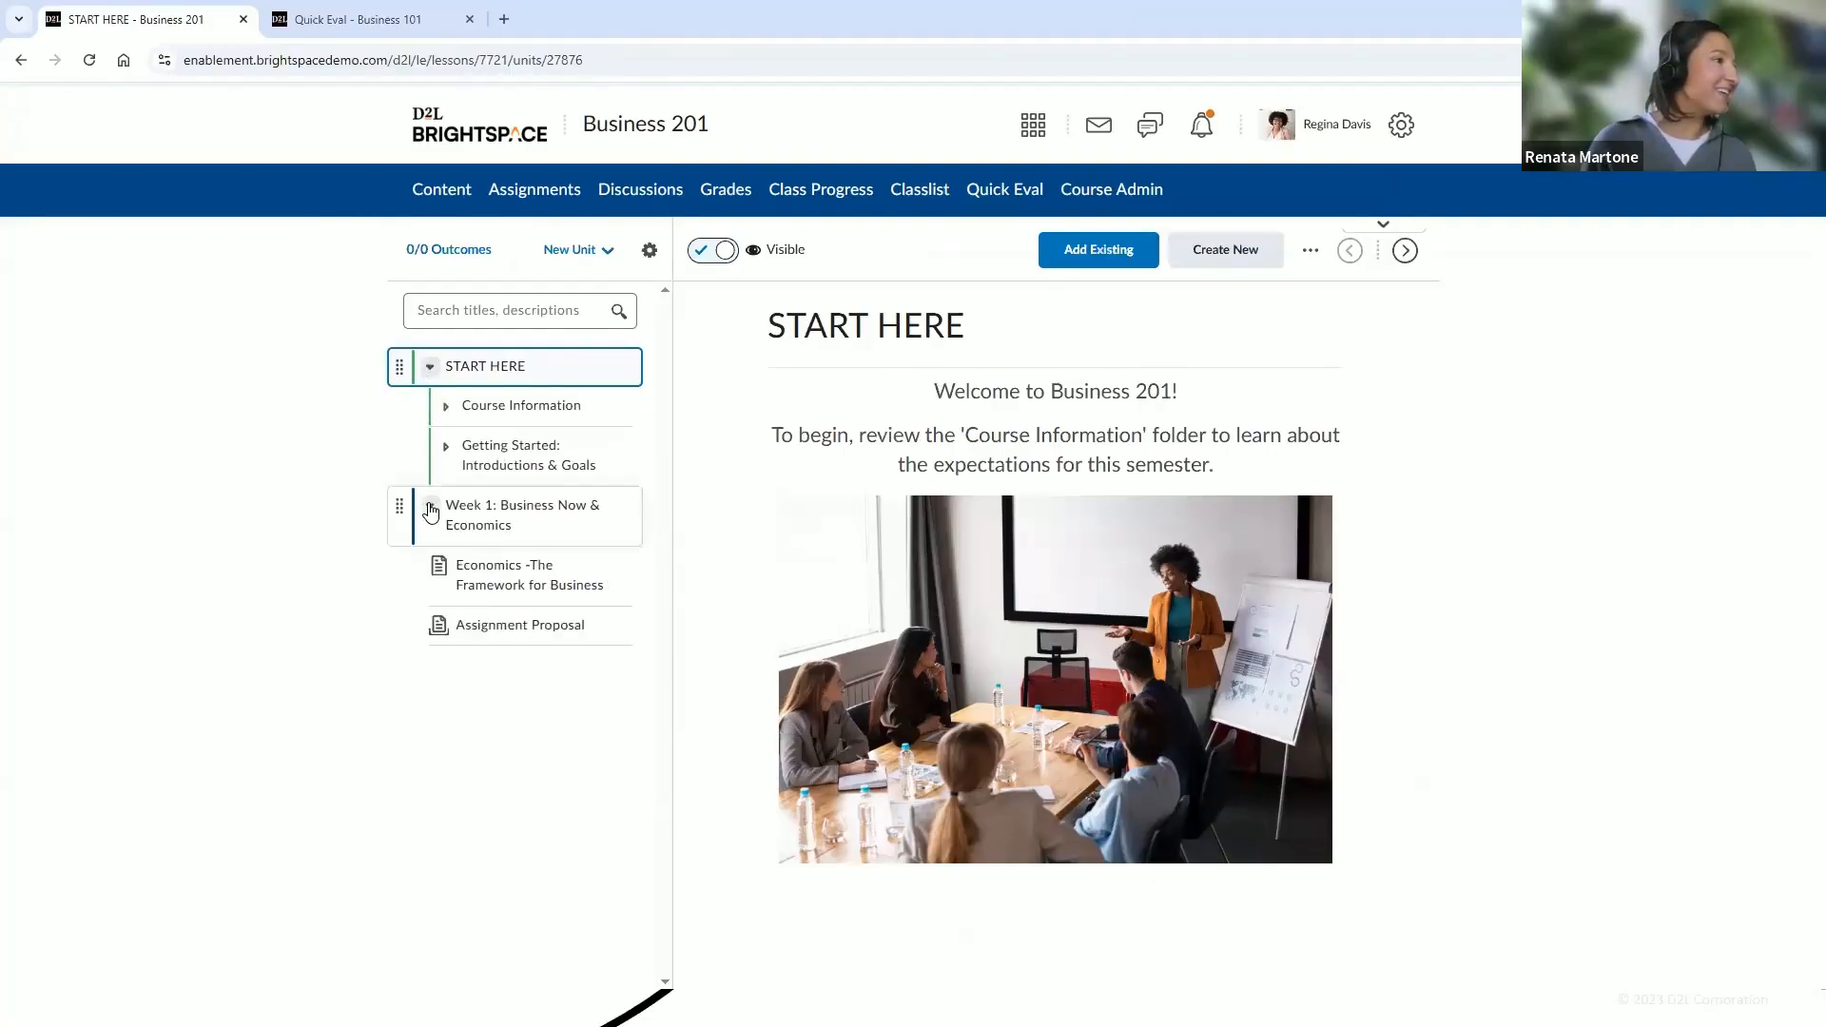
pyautogui.click(430, 507)
pyautogui.click(430, 511)
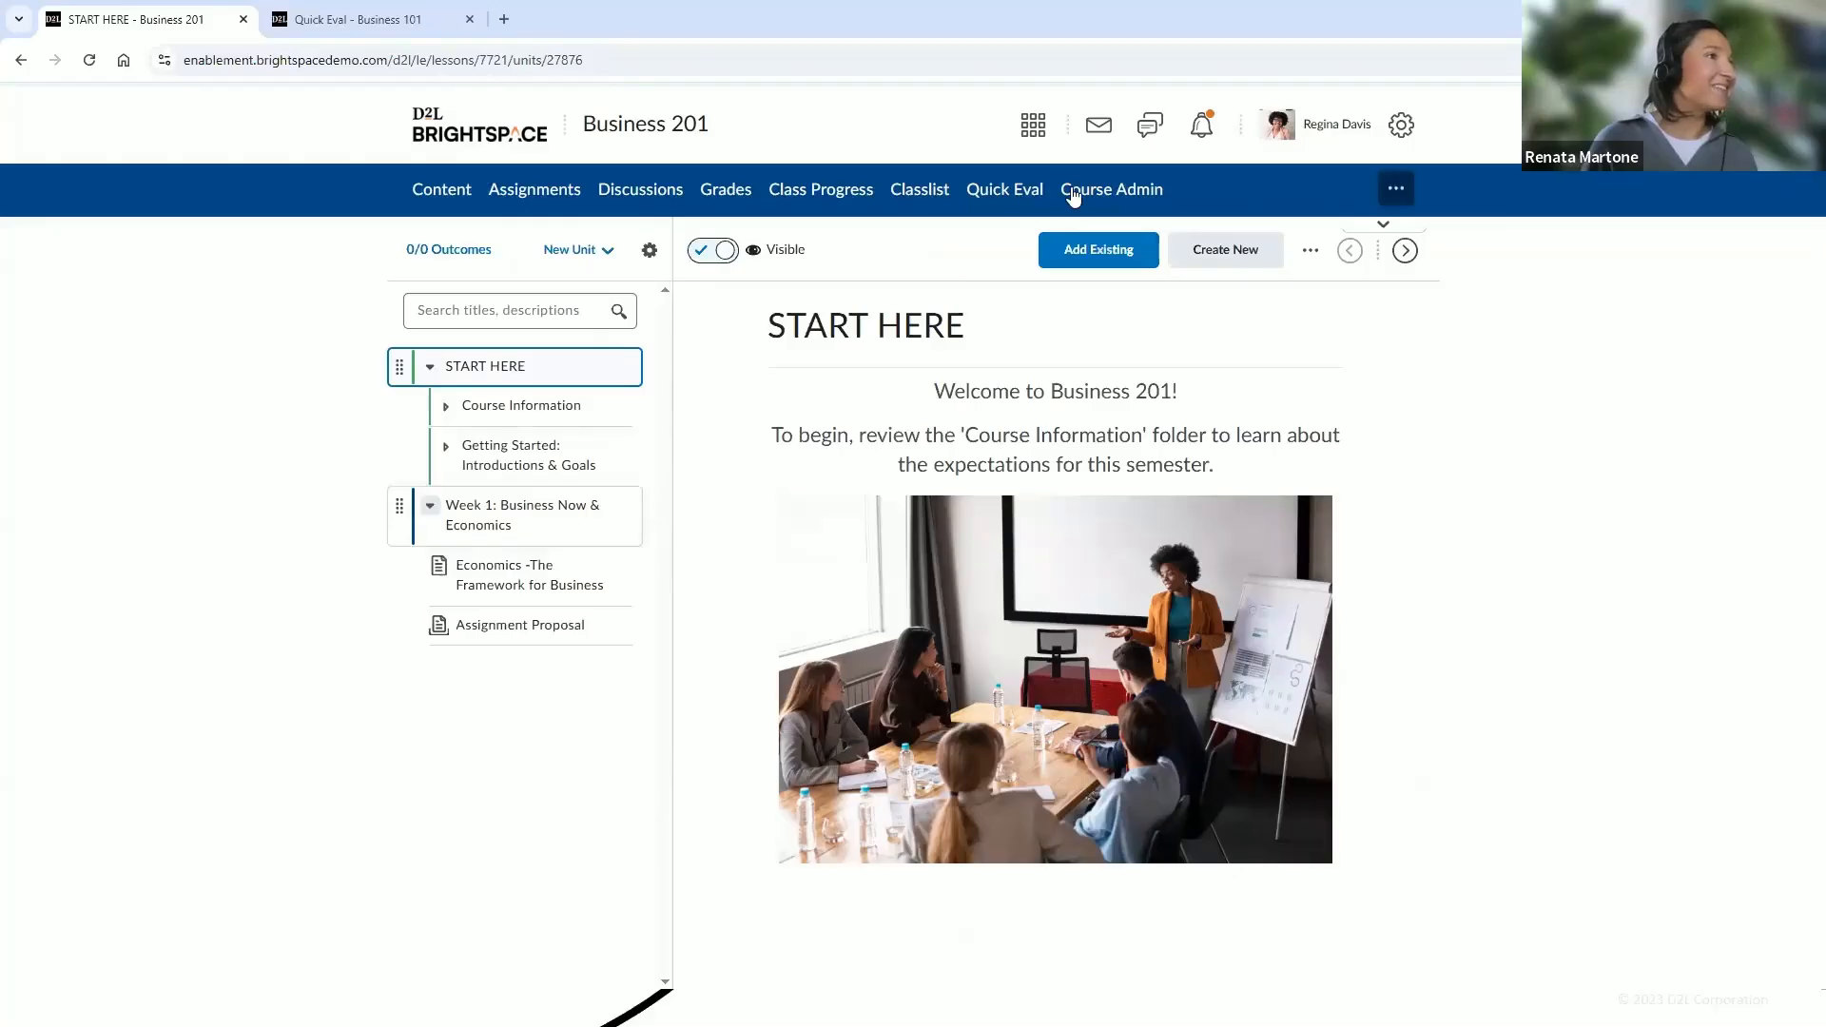
# Open Discussions and review the forums and topics in the discussions list
pyautogui.click(617, 194)
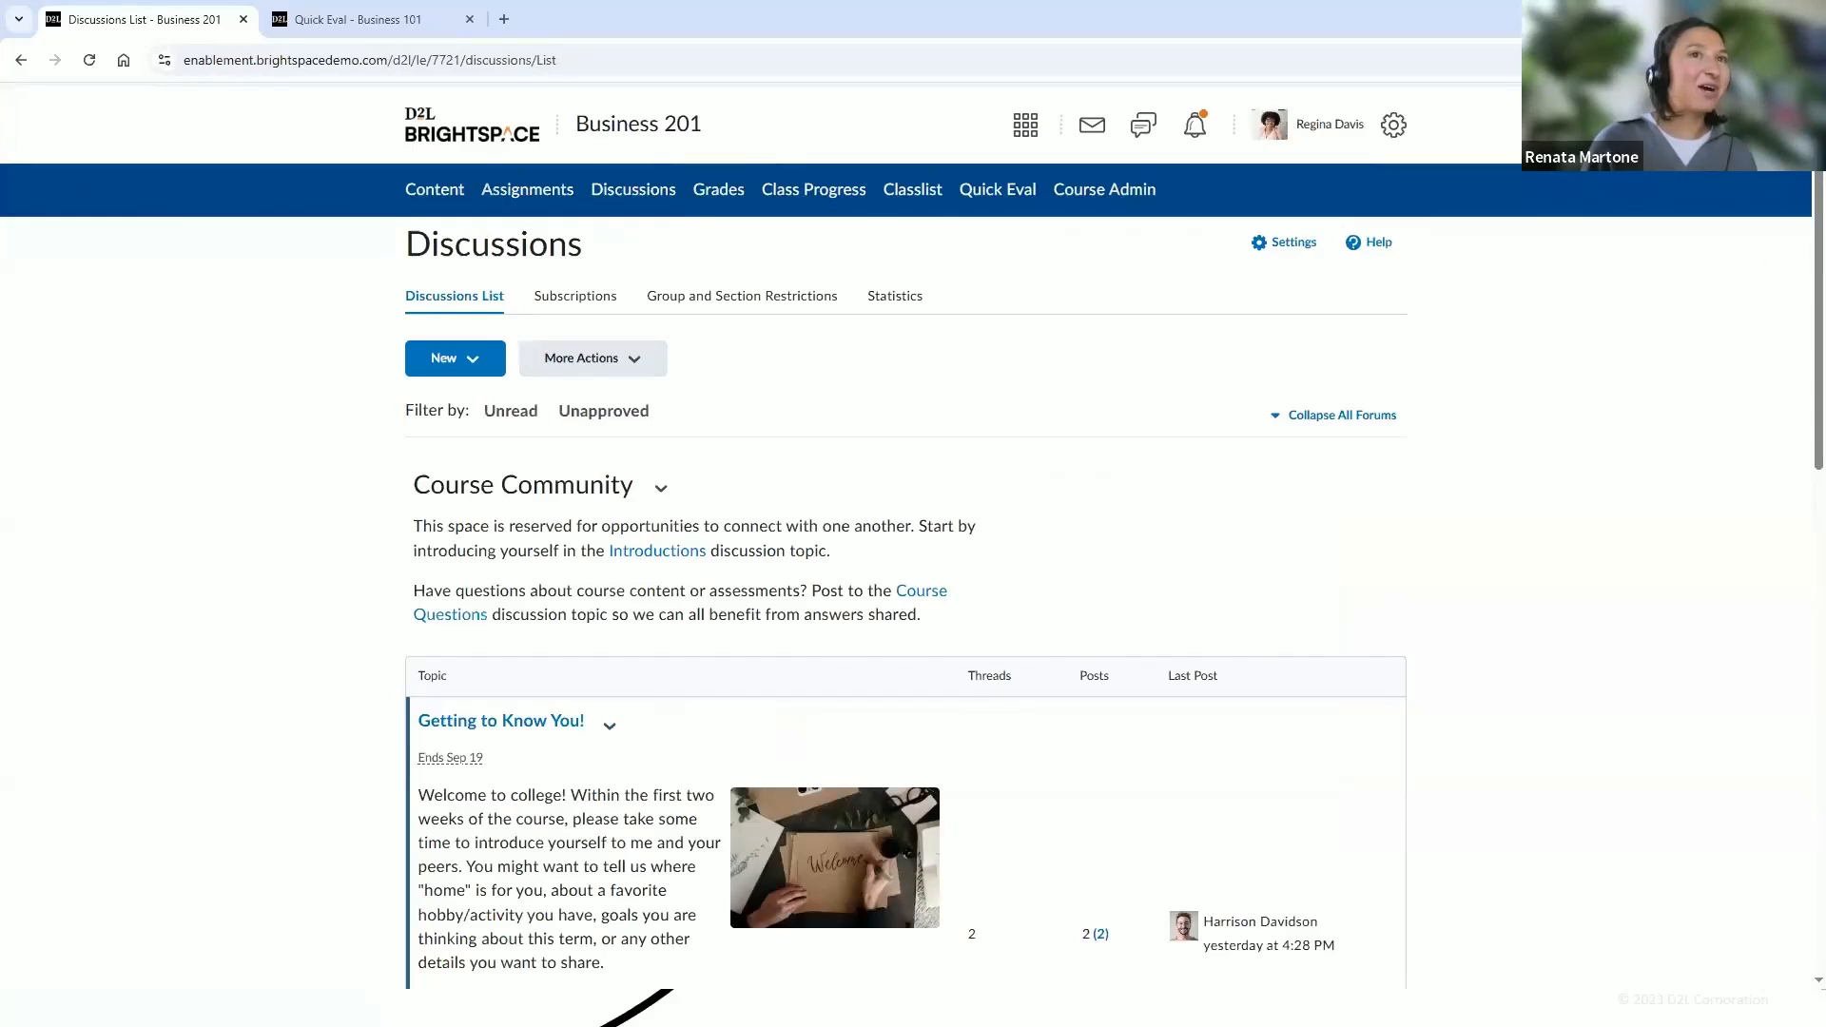
pyautogui.scroll(-8, 1799, 271)
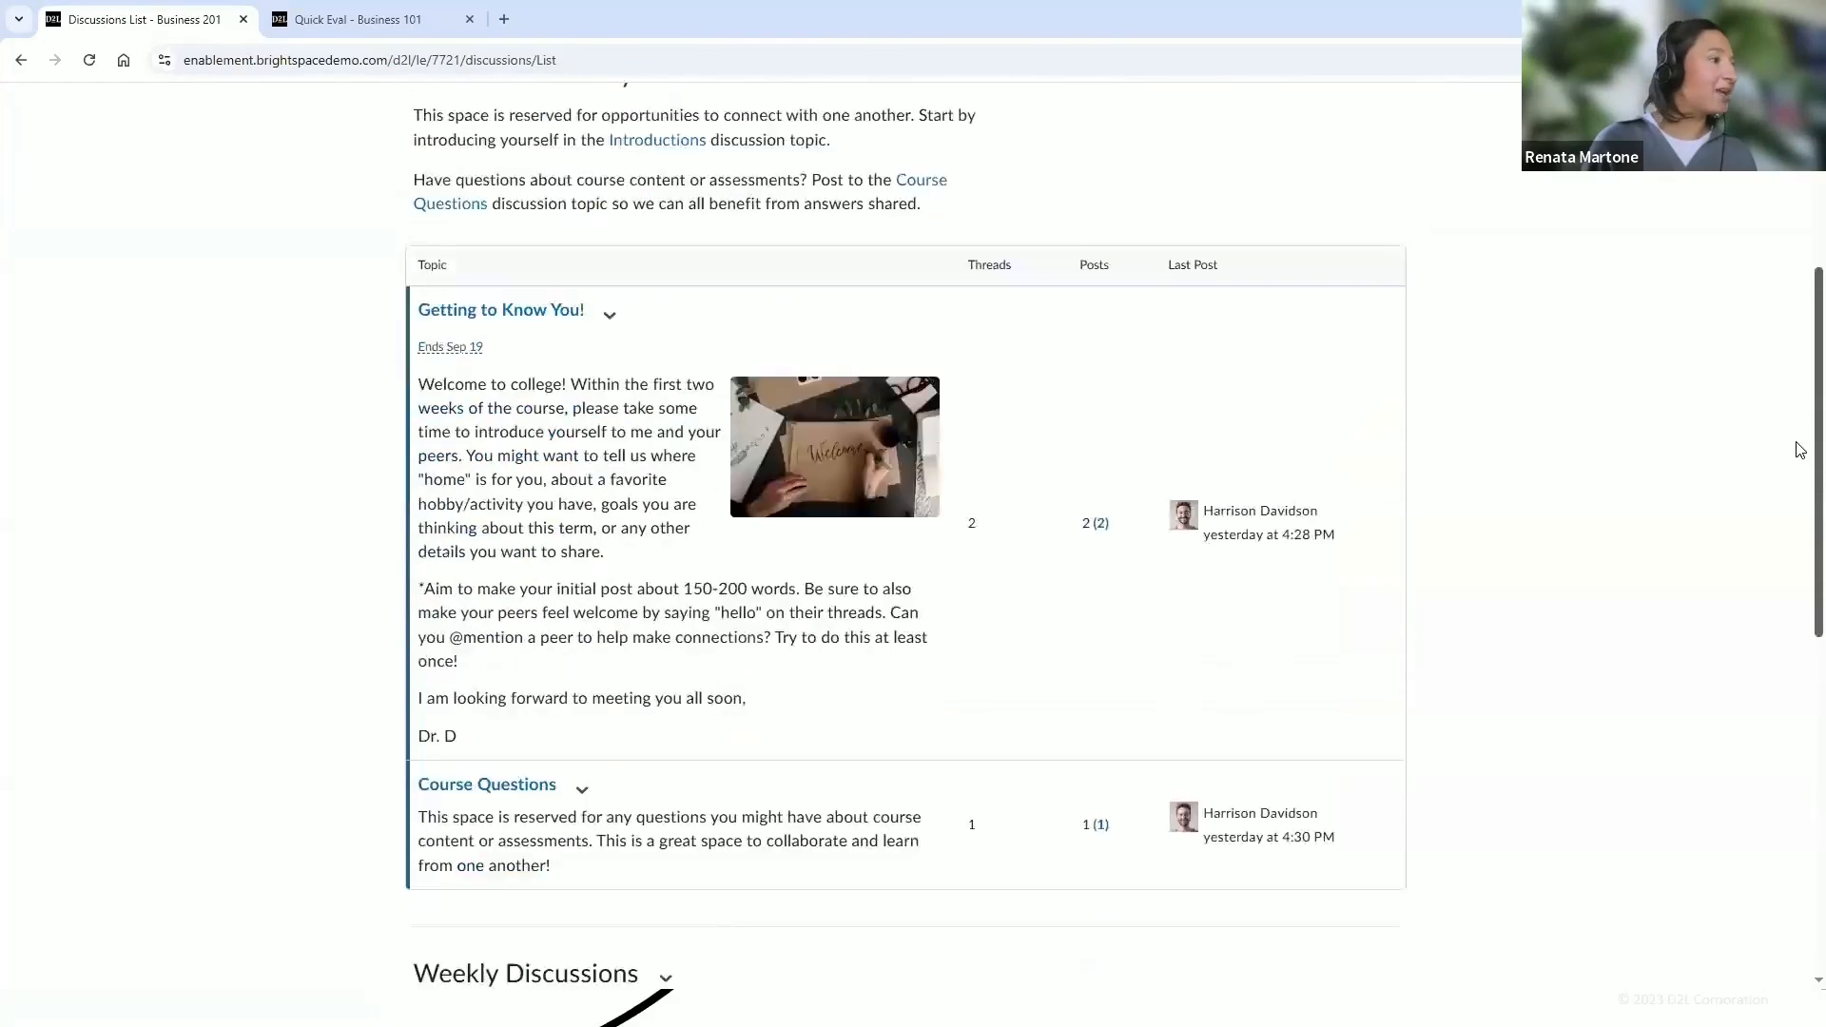
pyautogui.scroll(-4, 1799, 600)
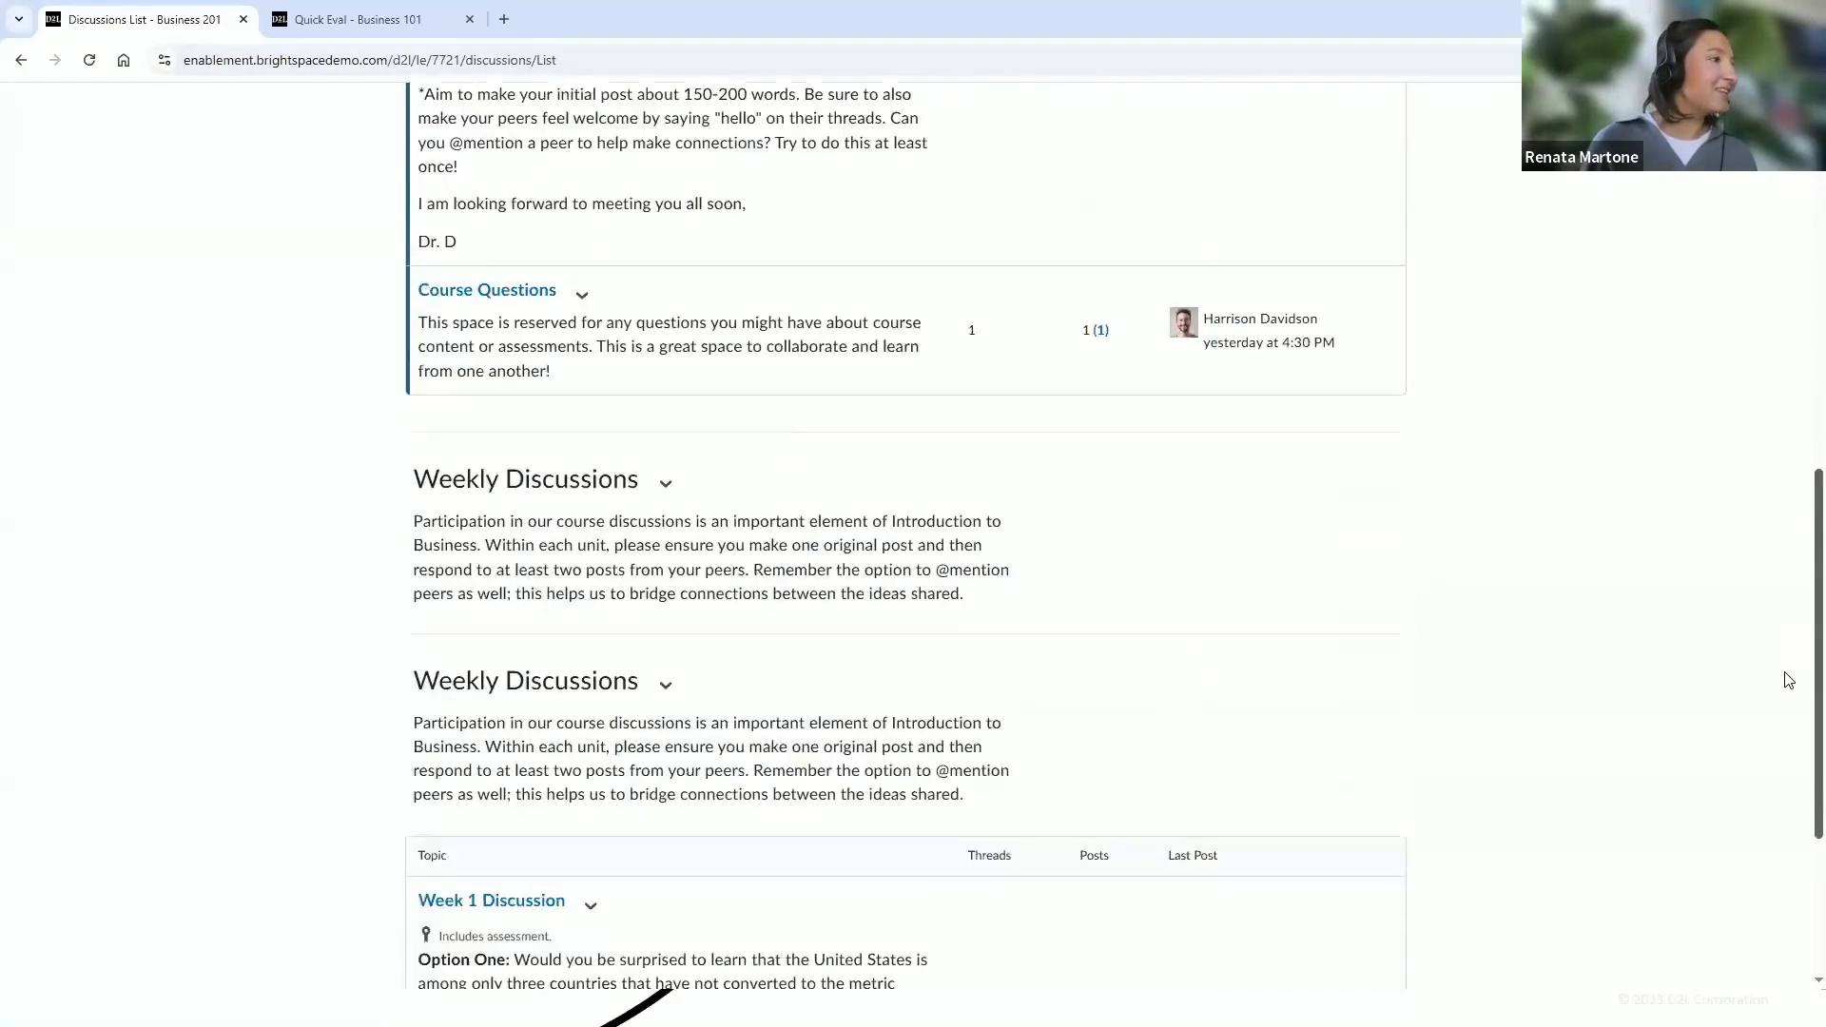
pyautogui.scroll(-2, 1782, 754)
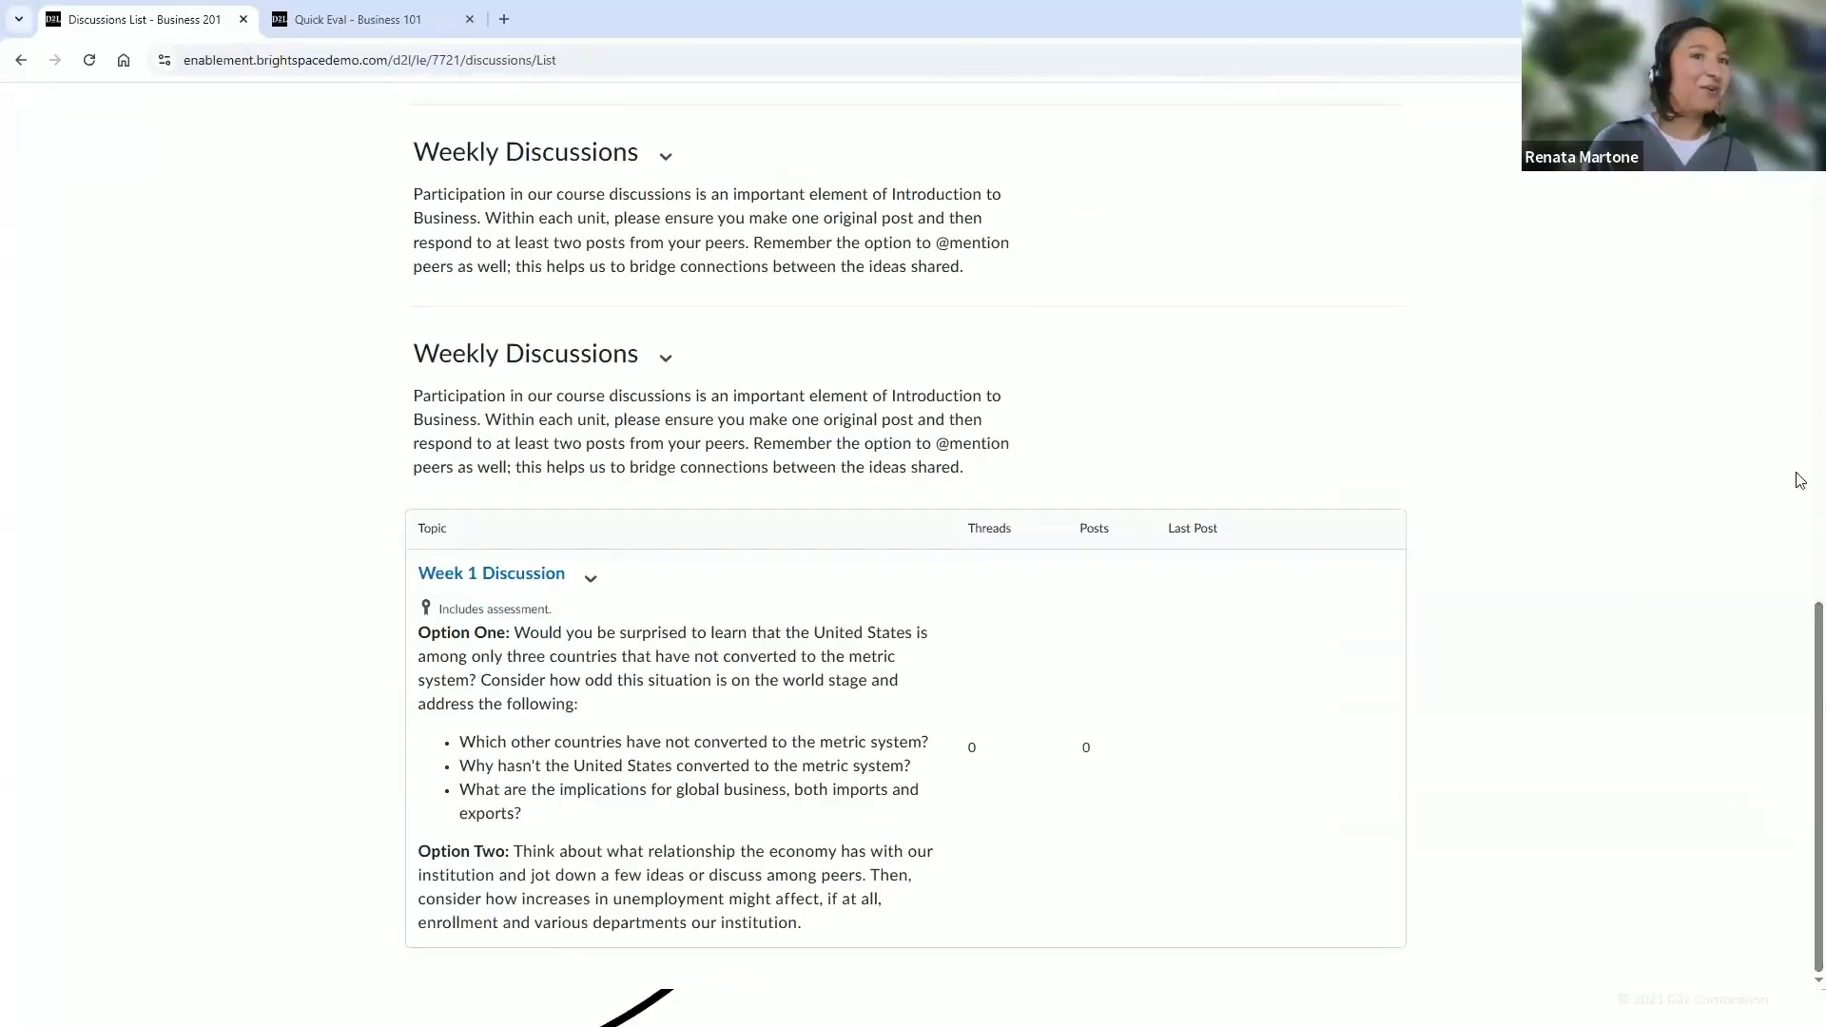
pyautogui.scroll(10, 1801, 616)
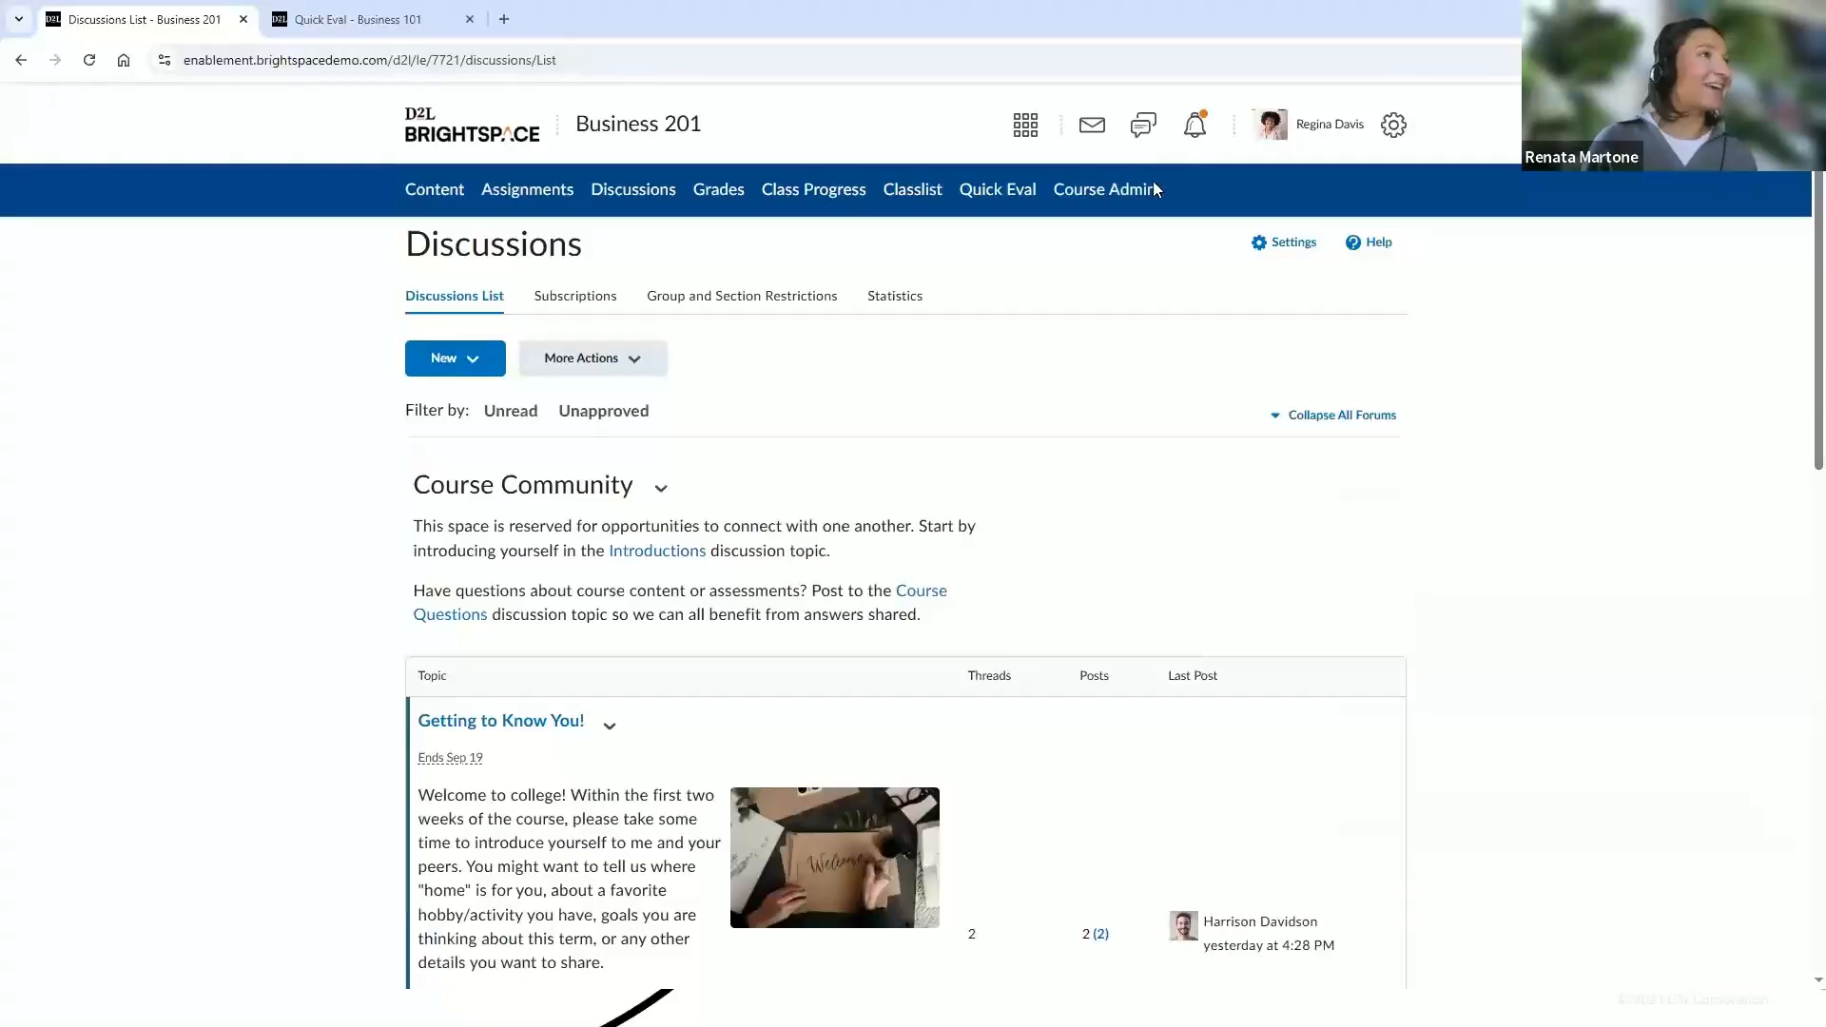
# Open Course Administration and go to the Quizzes tool to check the quiz list
pyautogui.click(1137, 193)
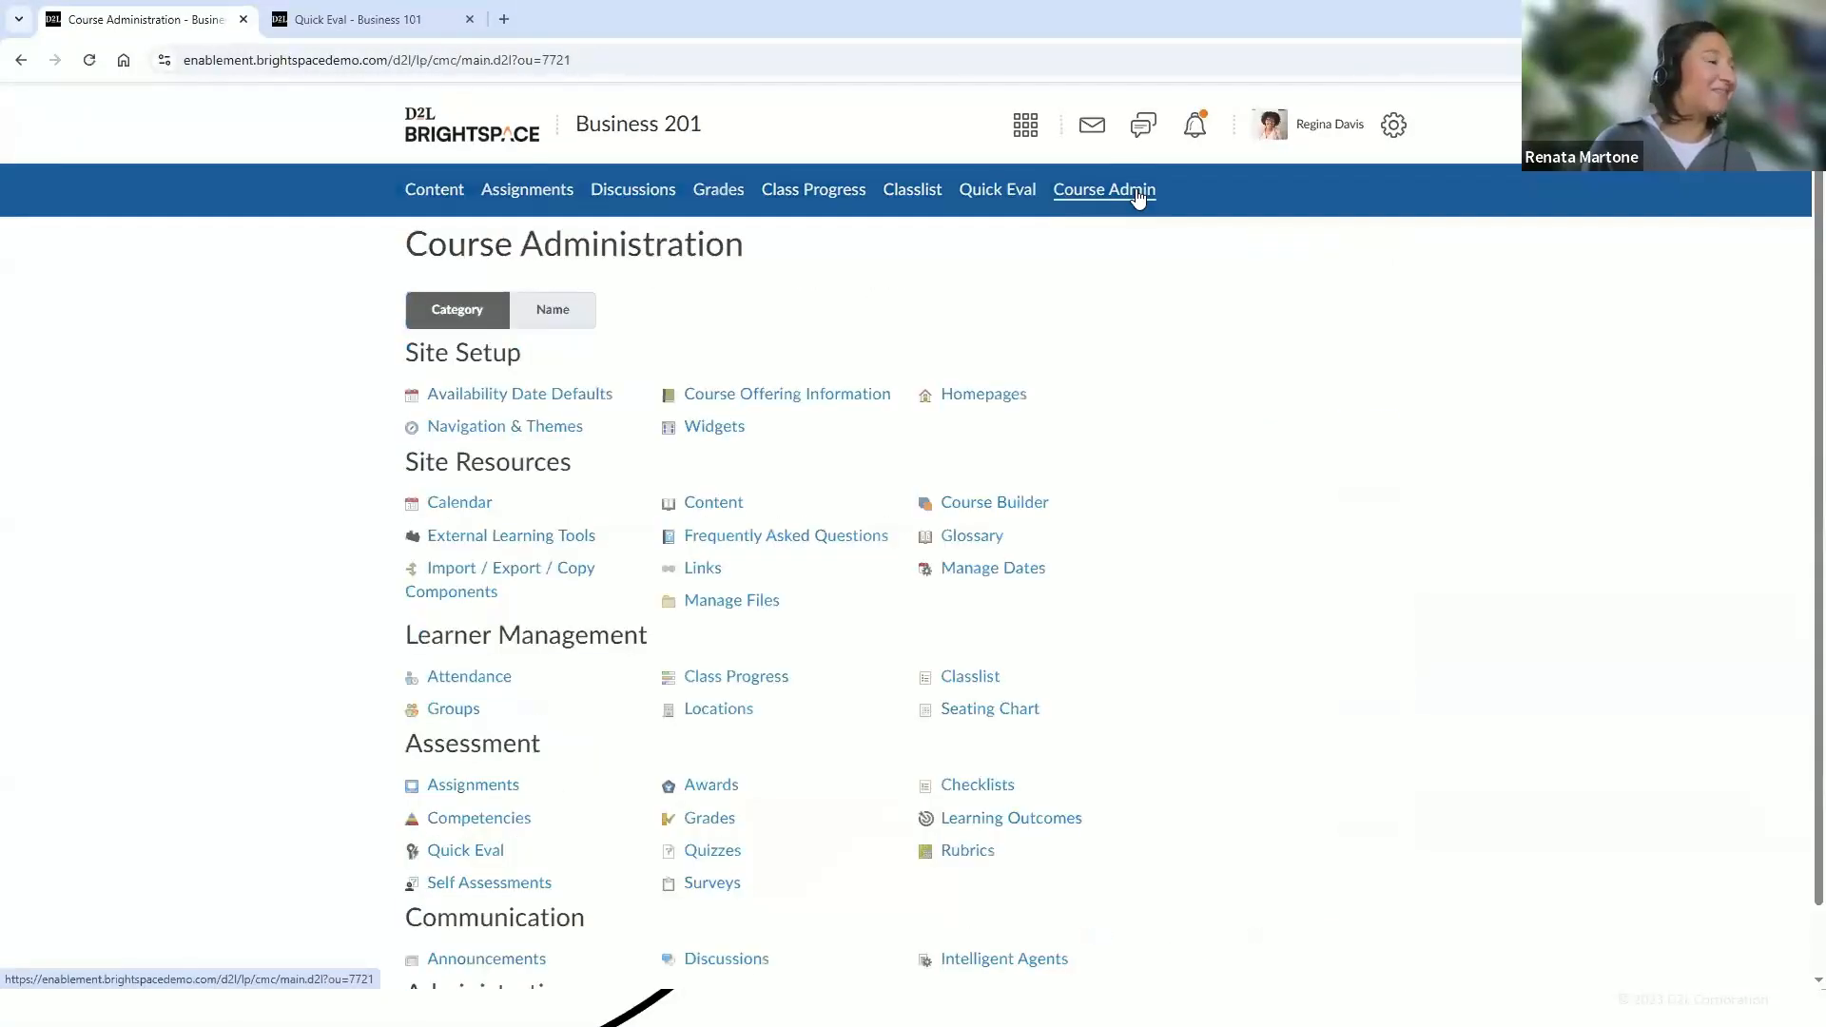
pyautogui.scroll(-1, 1427, 453)
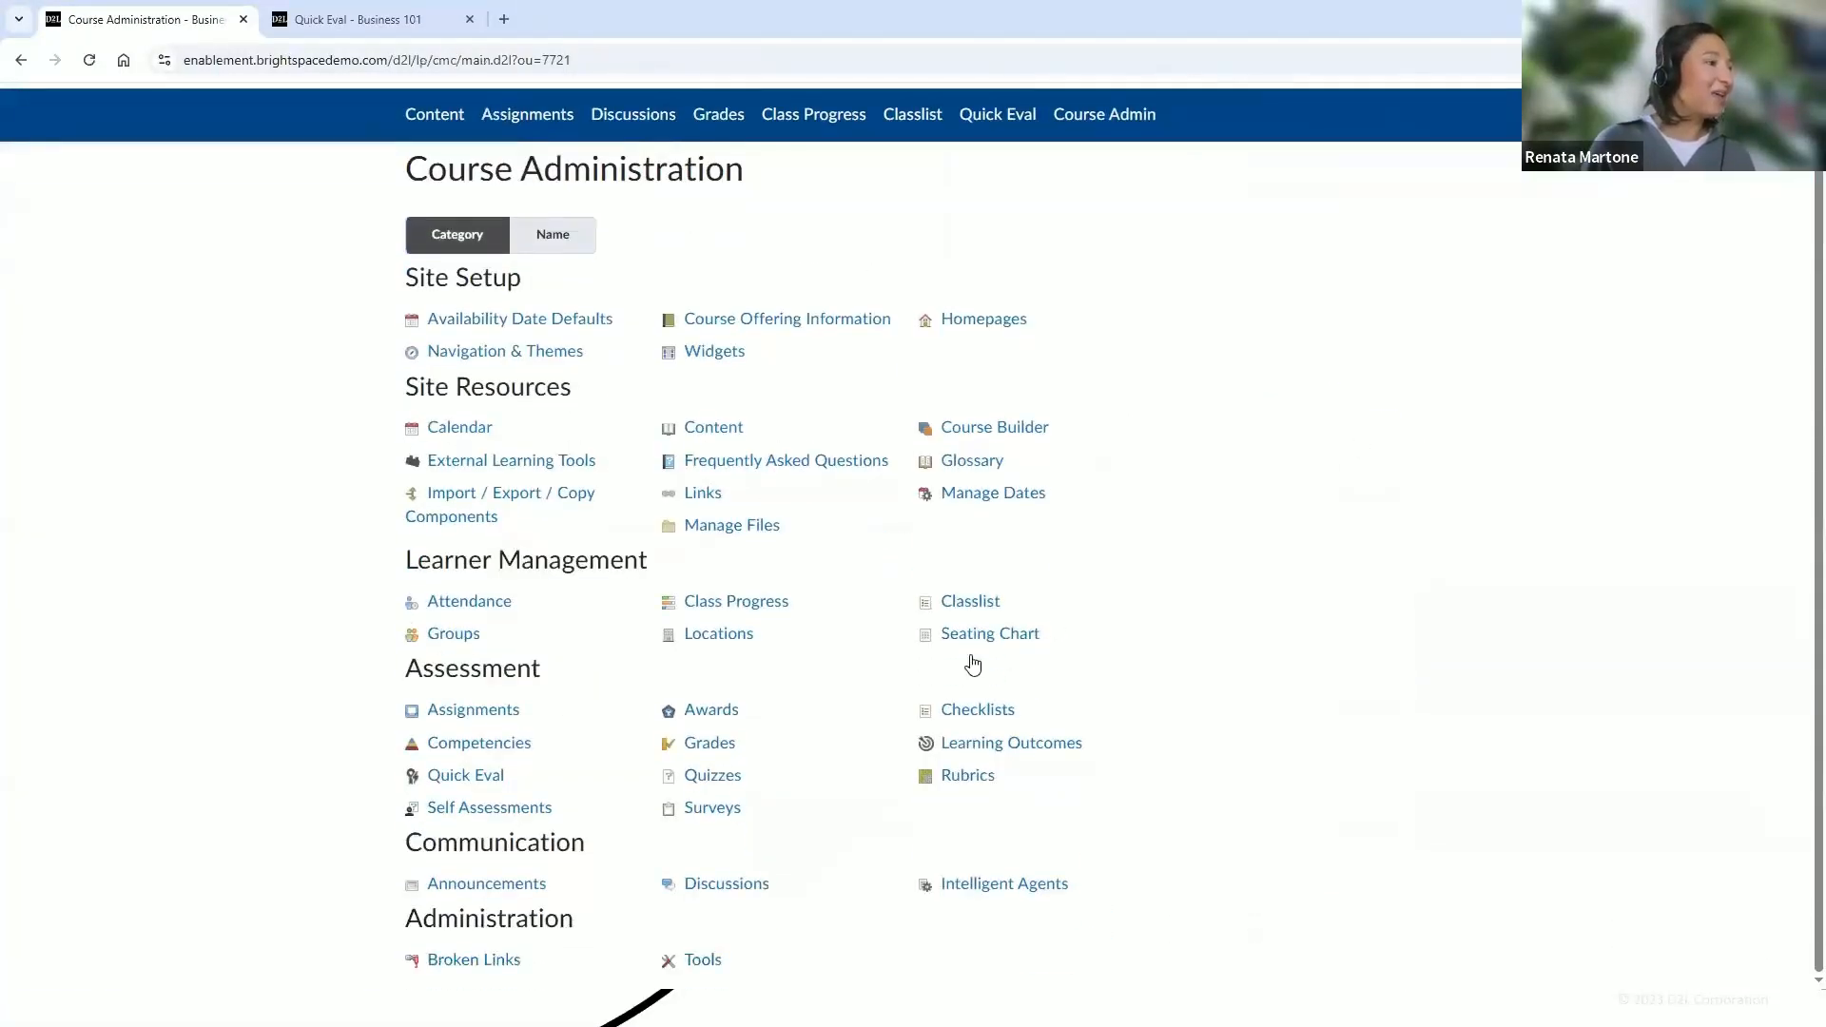
pyautogui.click(723, 778)
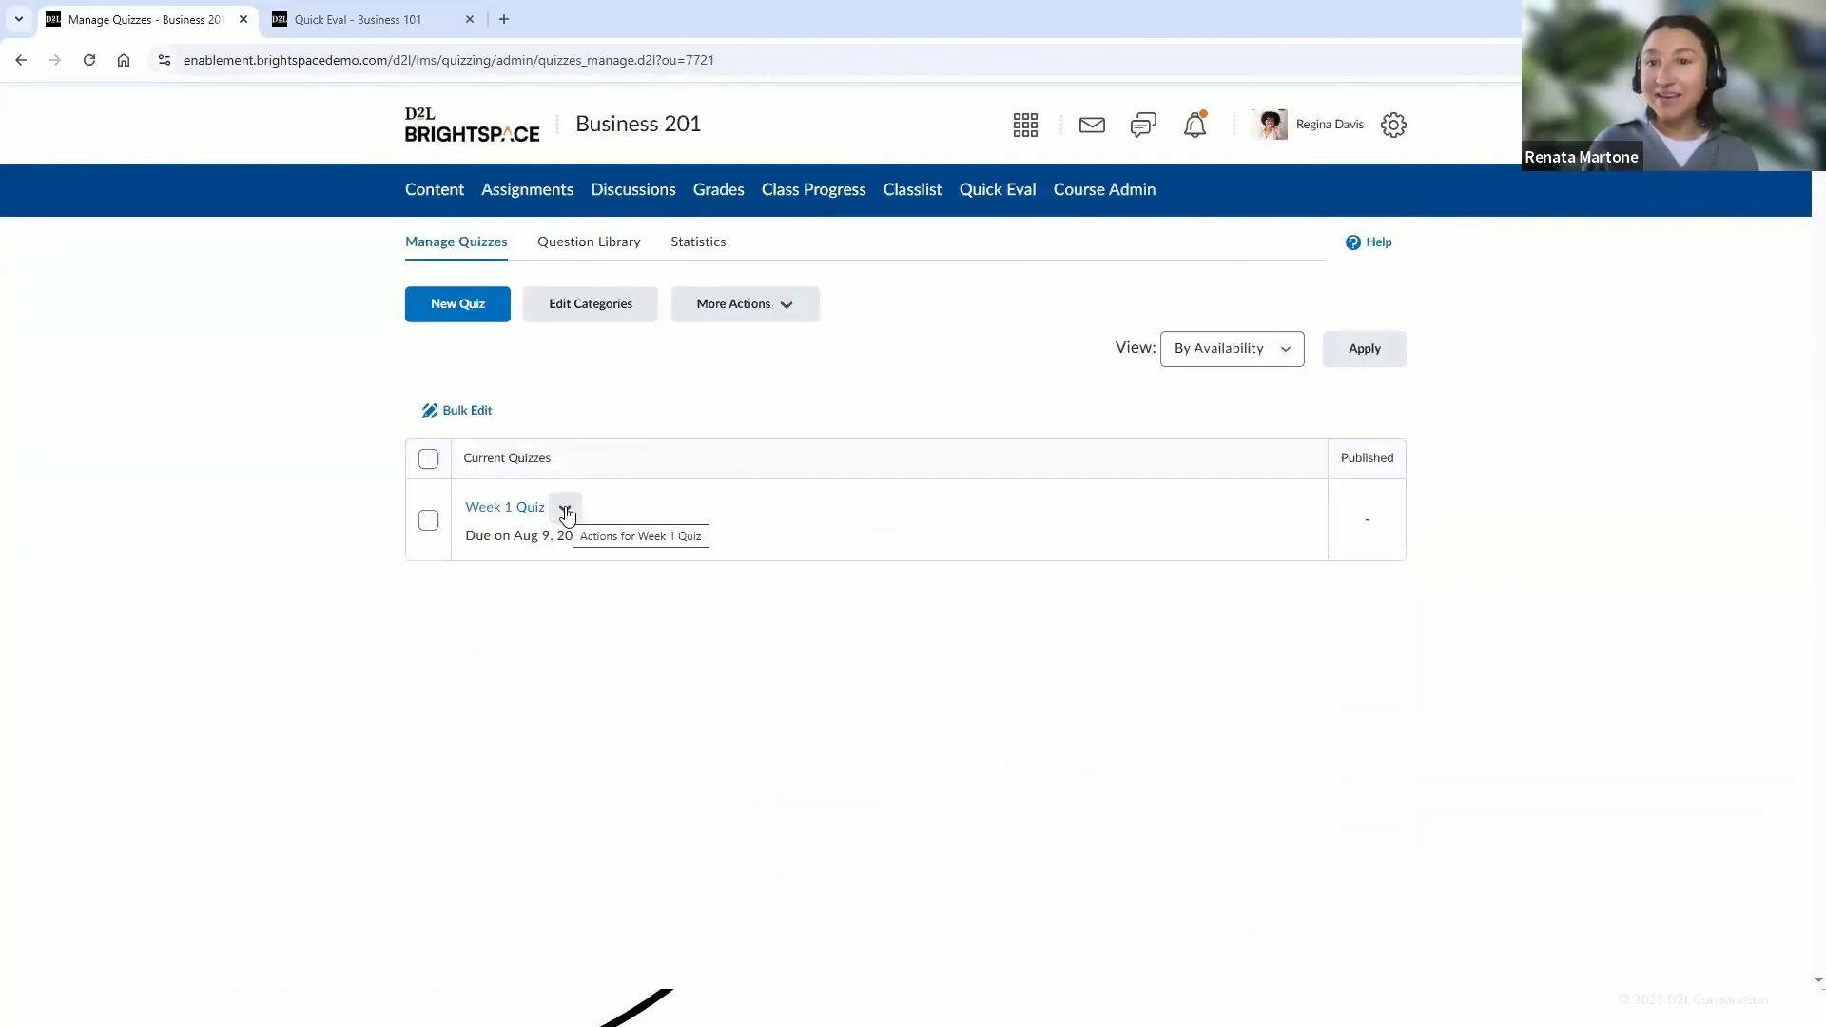
# Open Content, select the Week 1 unit and browse the Add Existing options without adding anything
pyautogui.click(463, 189)
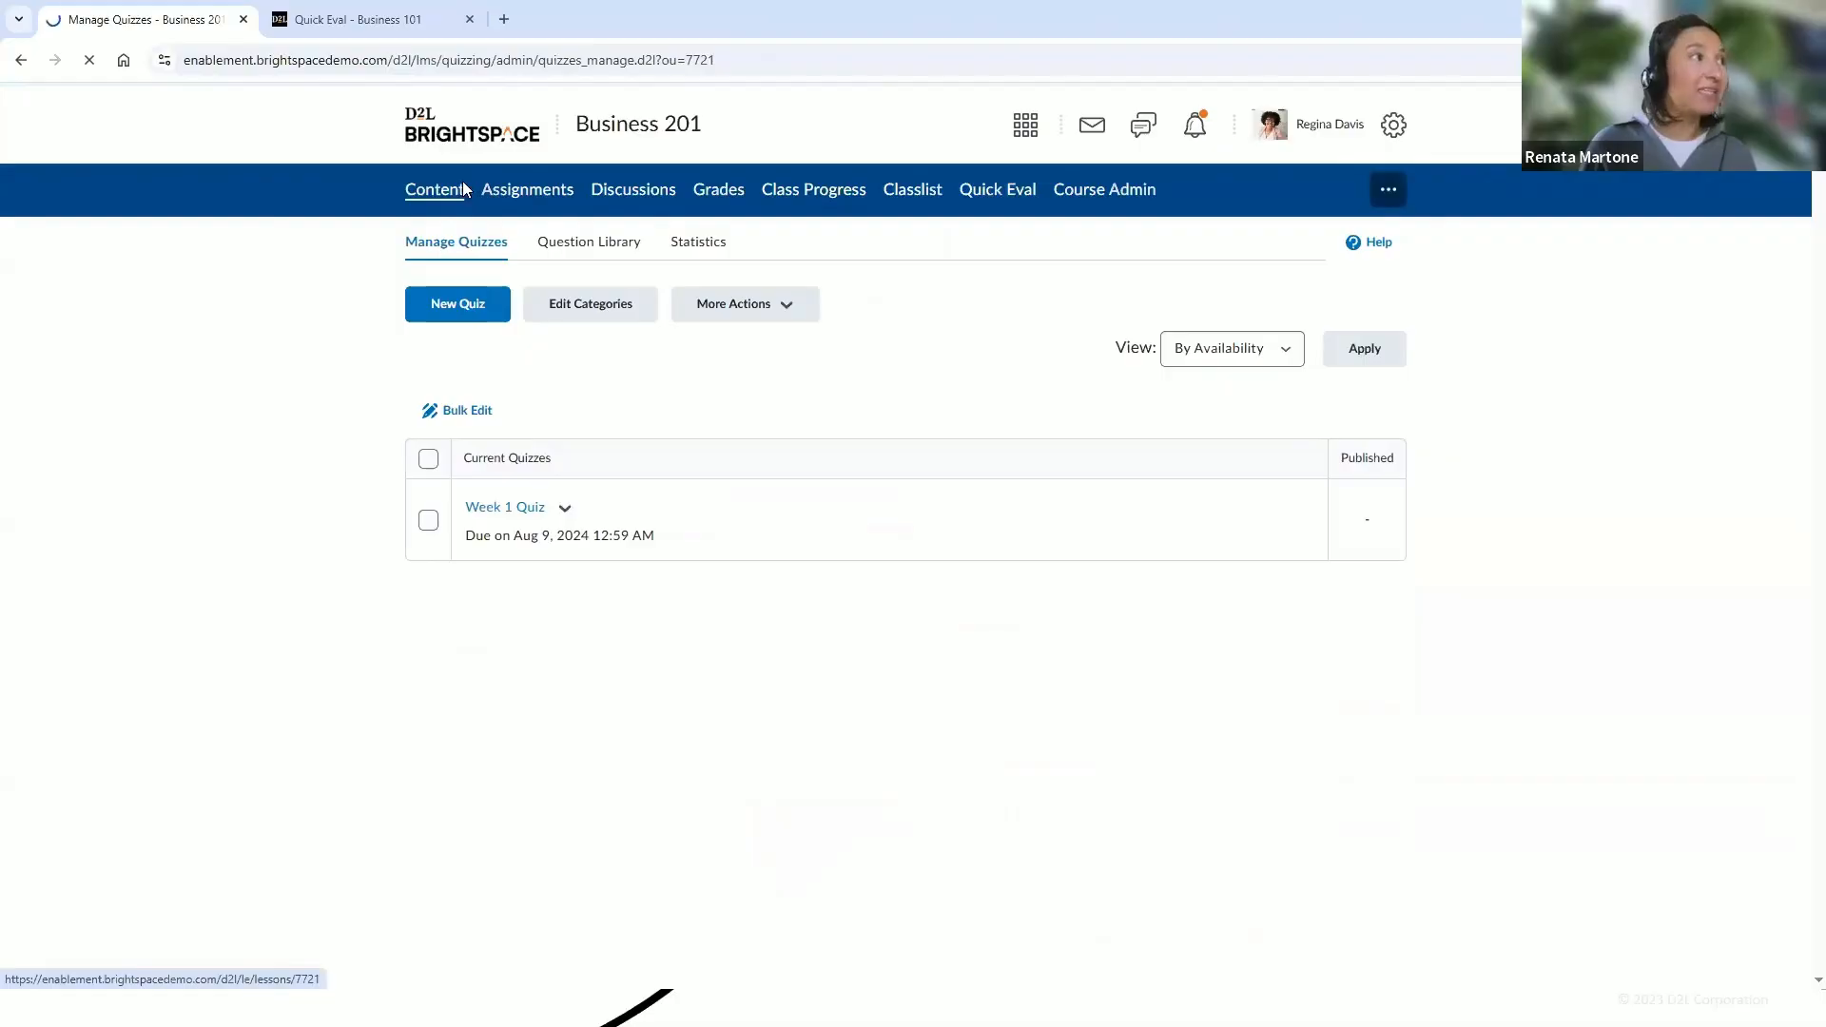
pyautogui.click(515, 510)
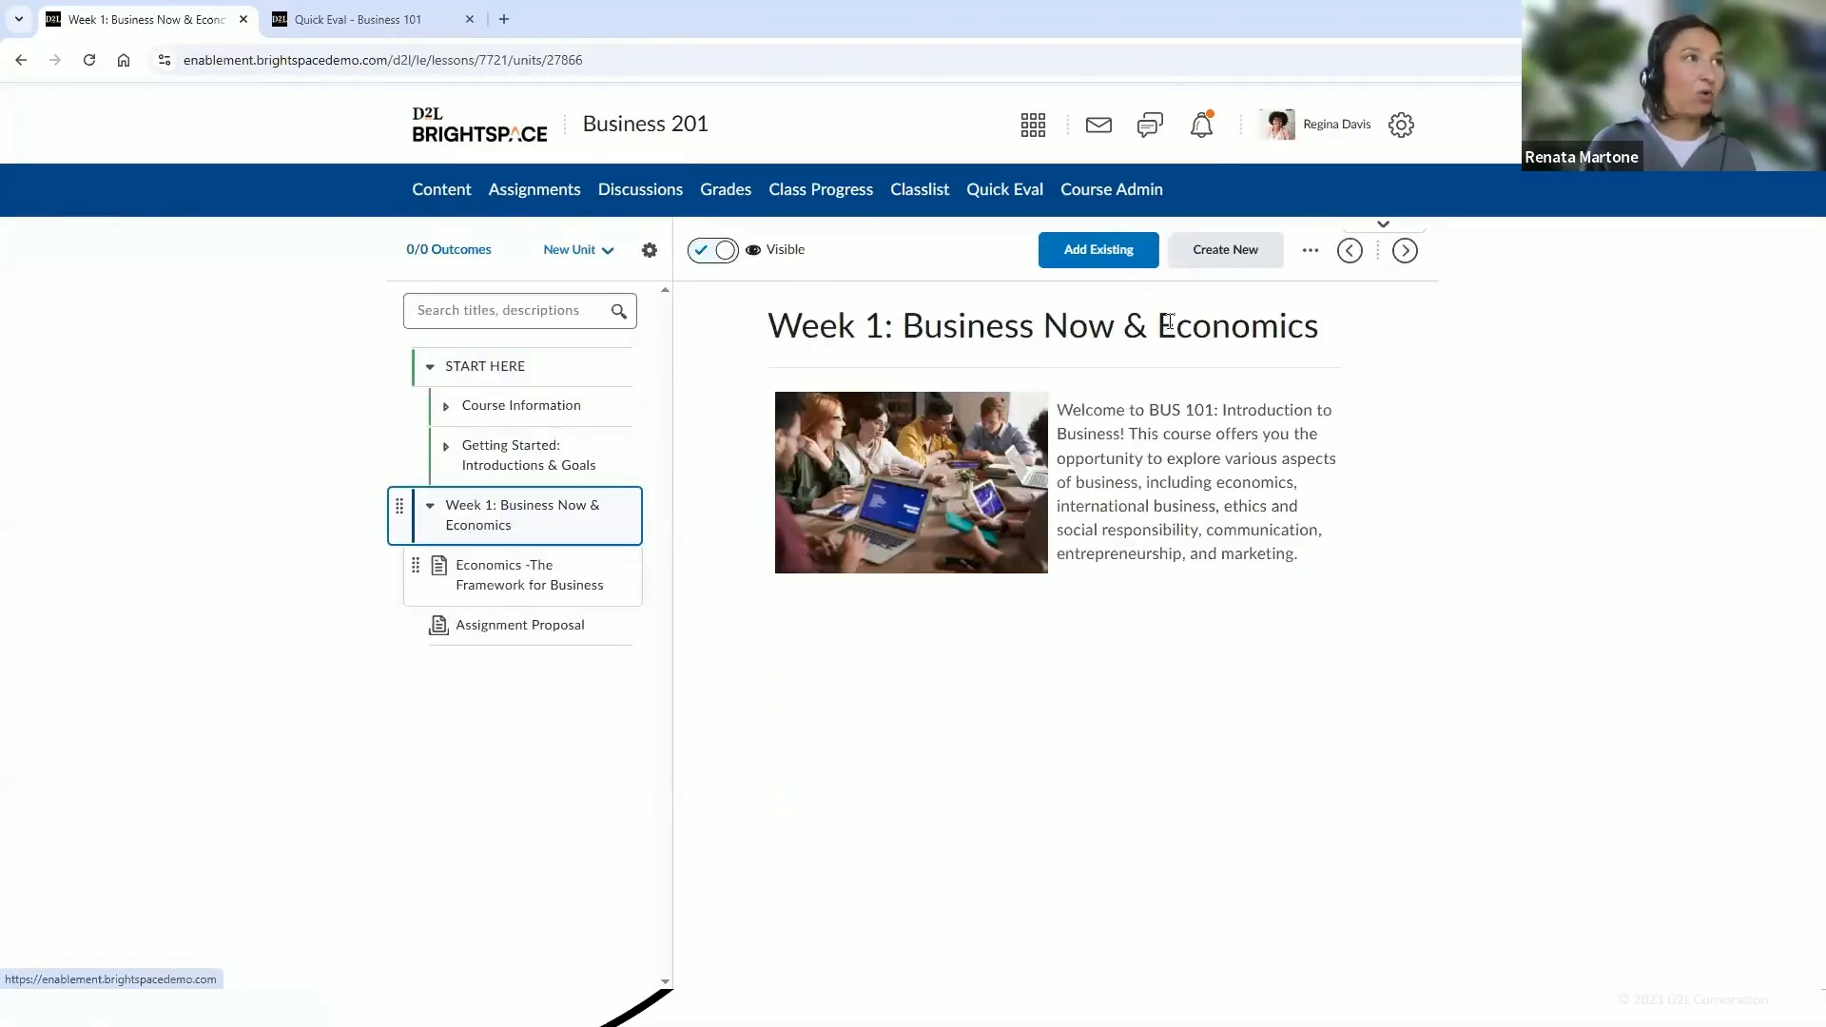
pyautogui.click(1138, 260)
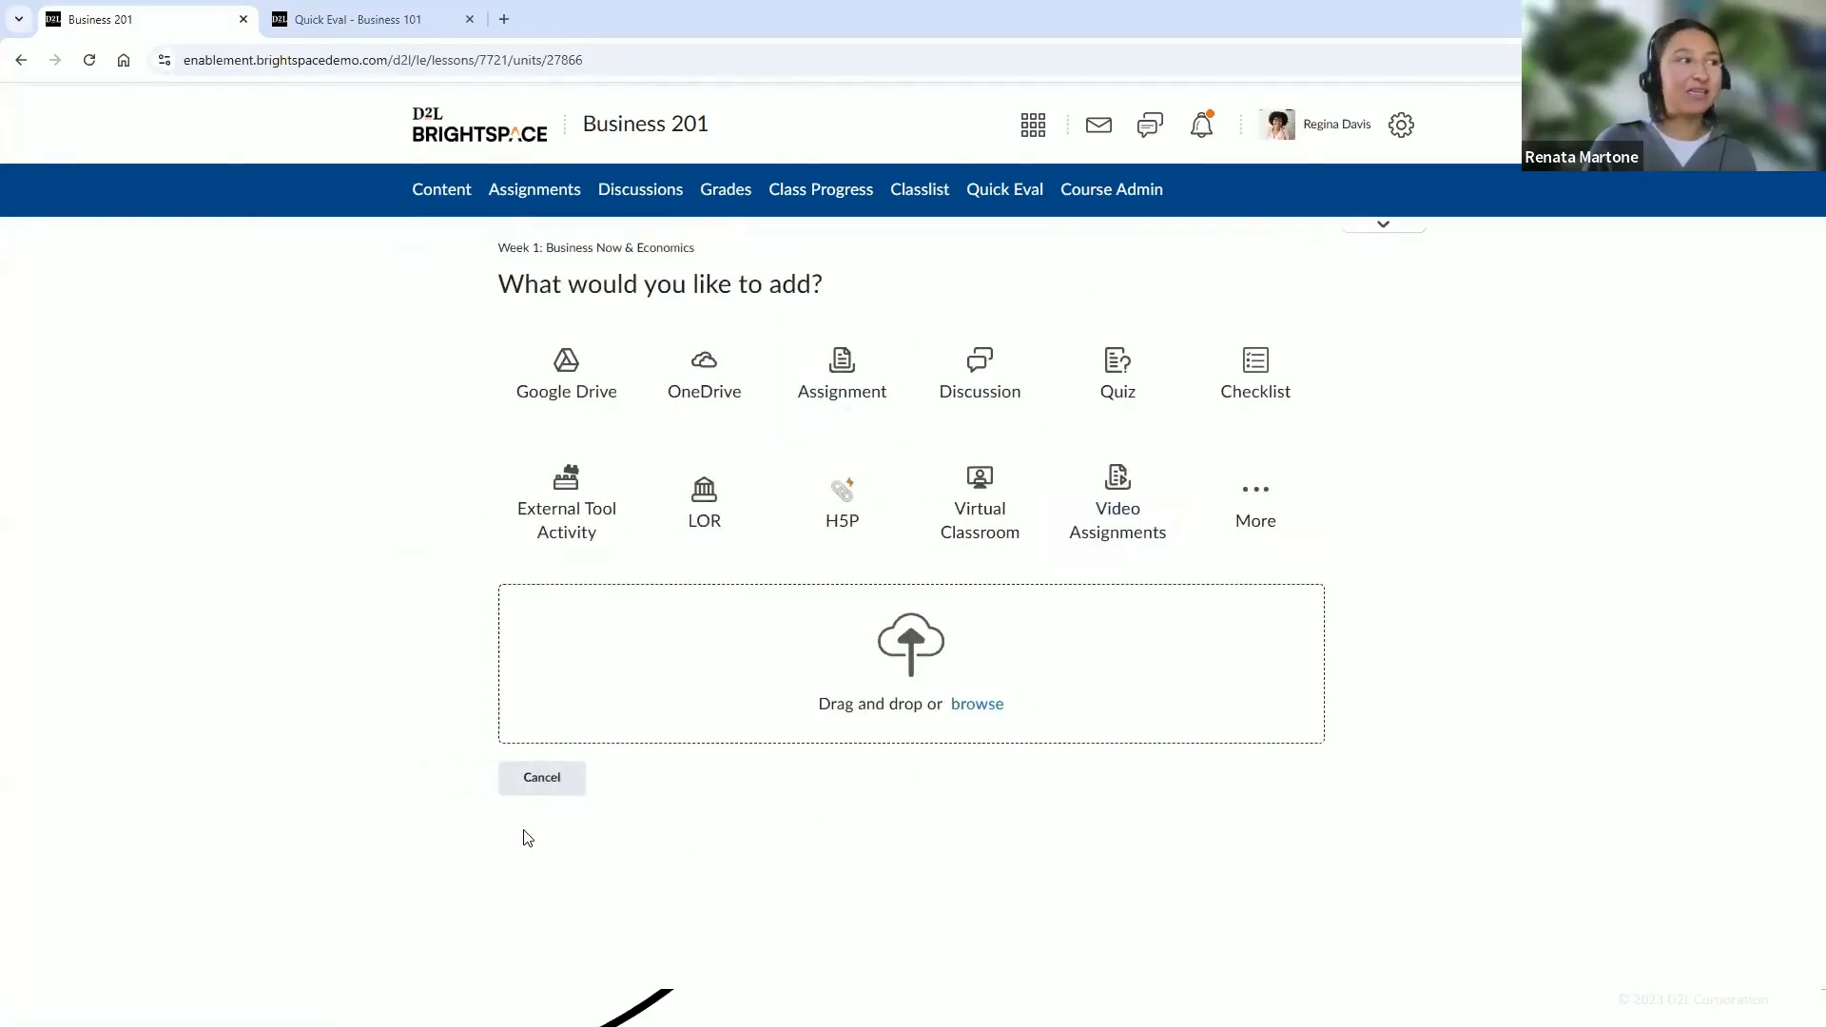
pyautogui.click(555, 780)
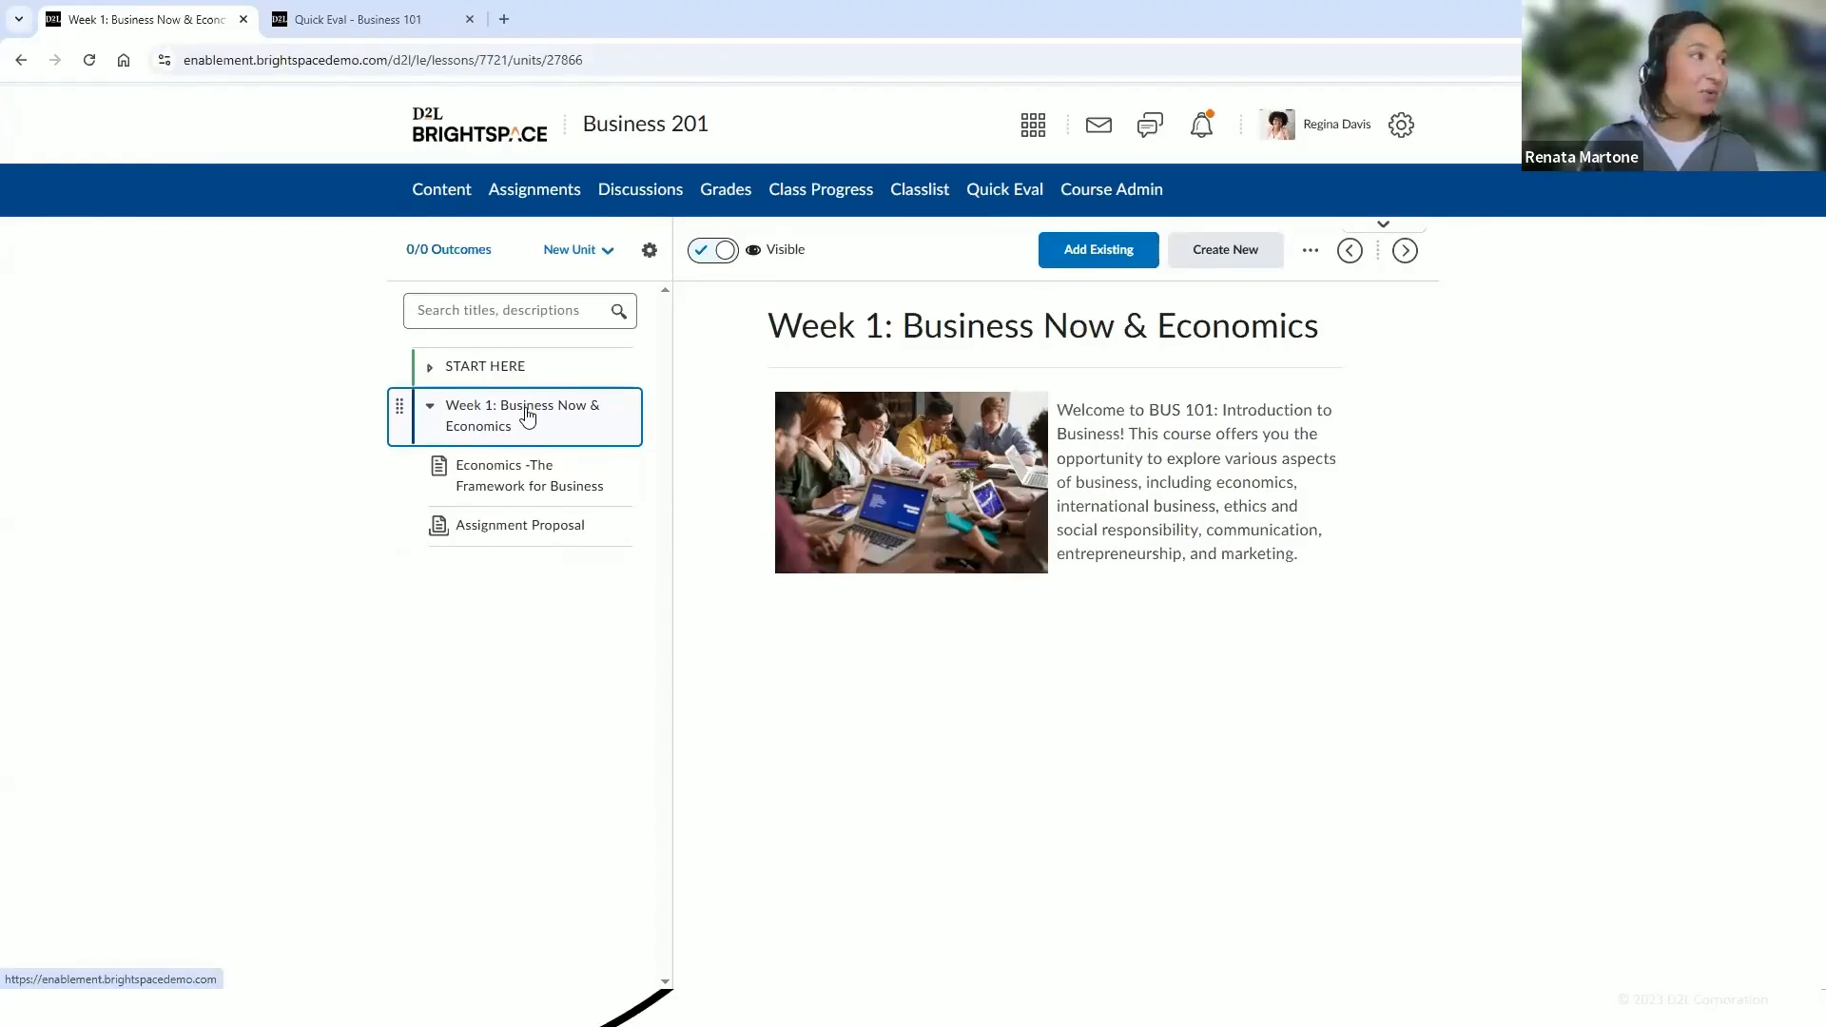
pyautogui.click(430, 367)
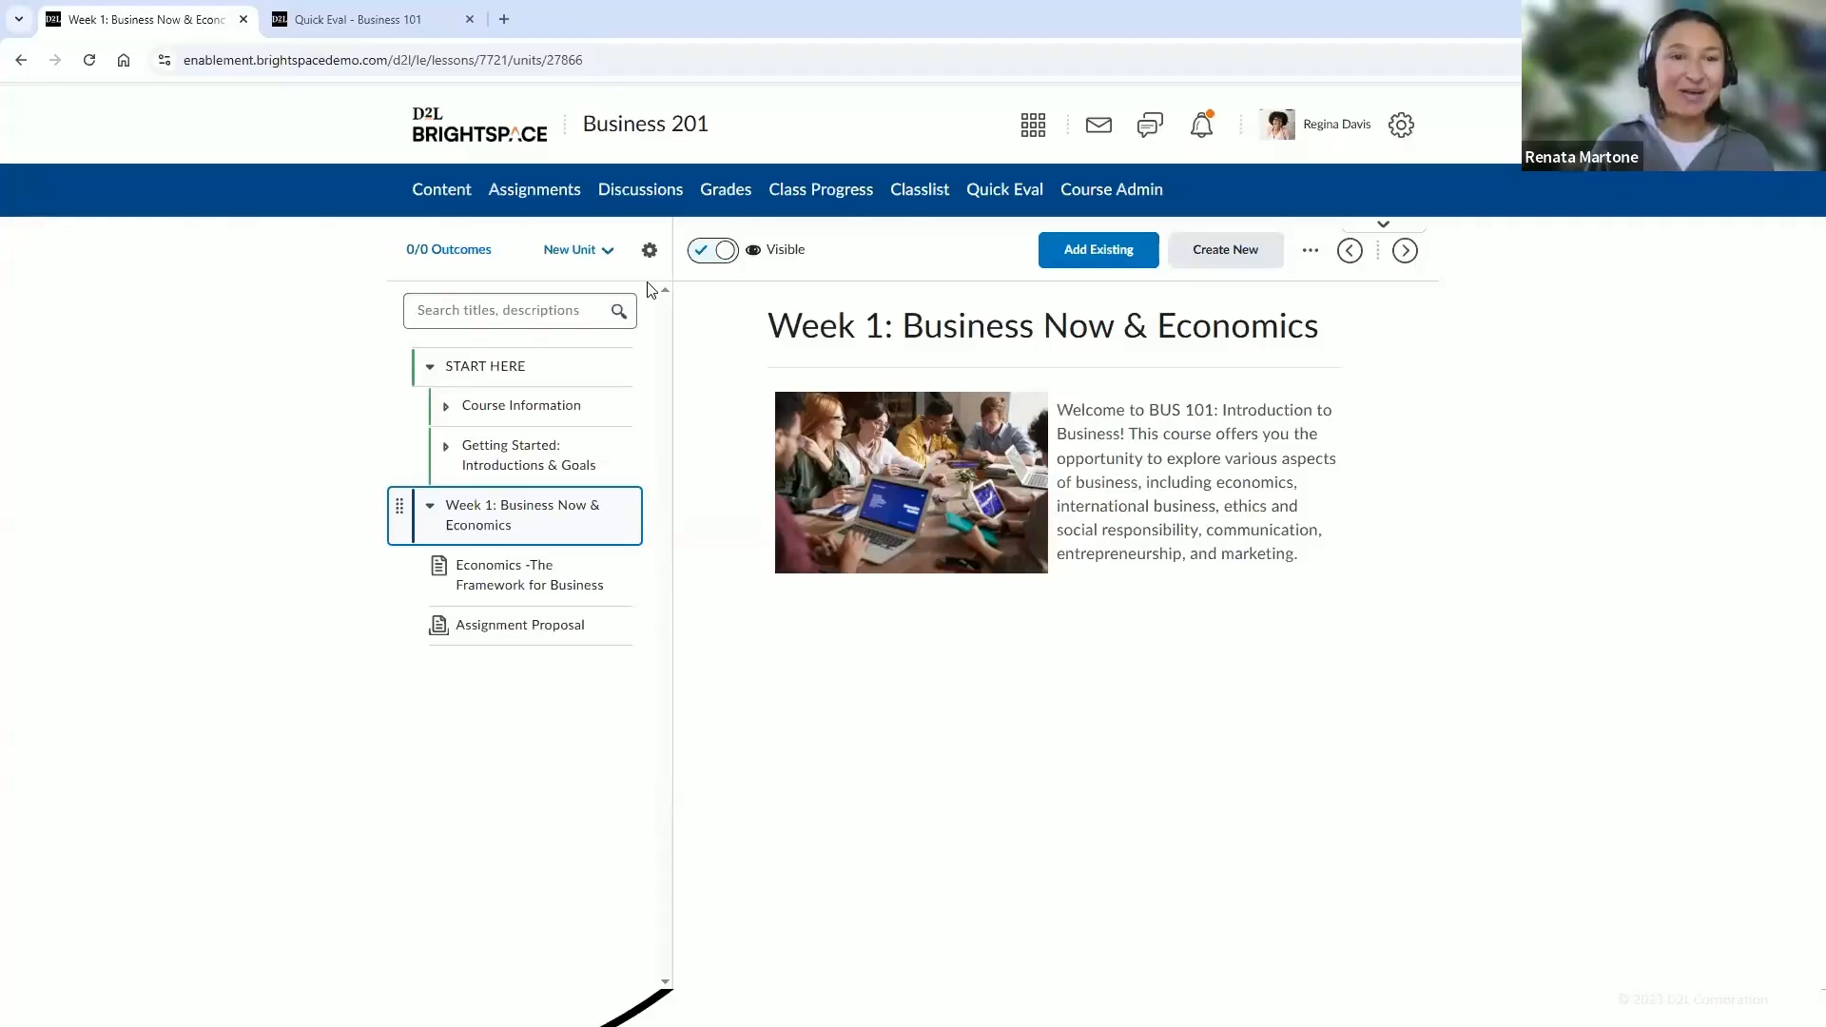
# Open the Content reports and review the statistics by content and by users, then return to Content
pyautogui.click(648, 253)
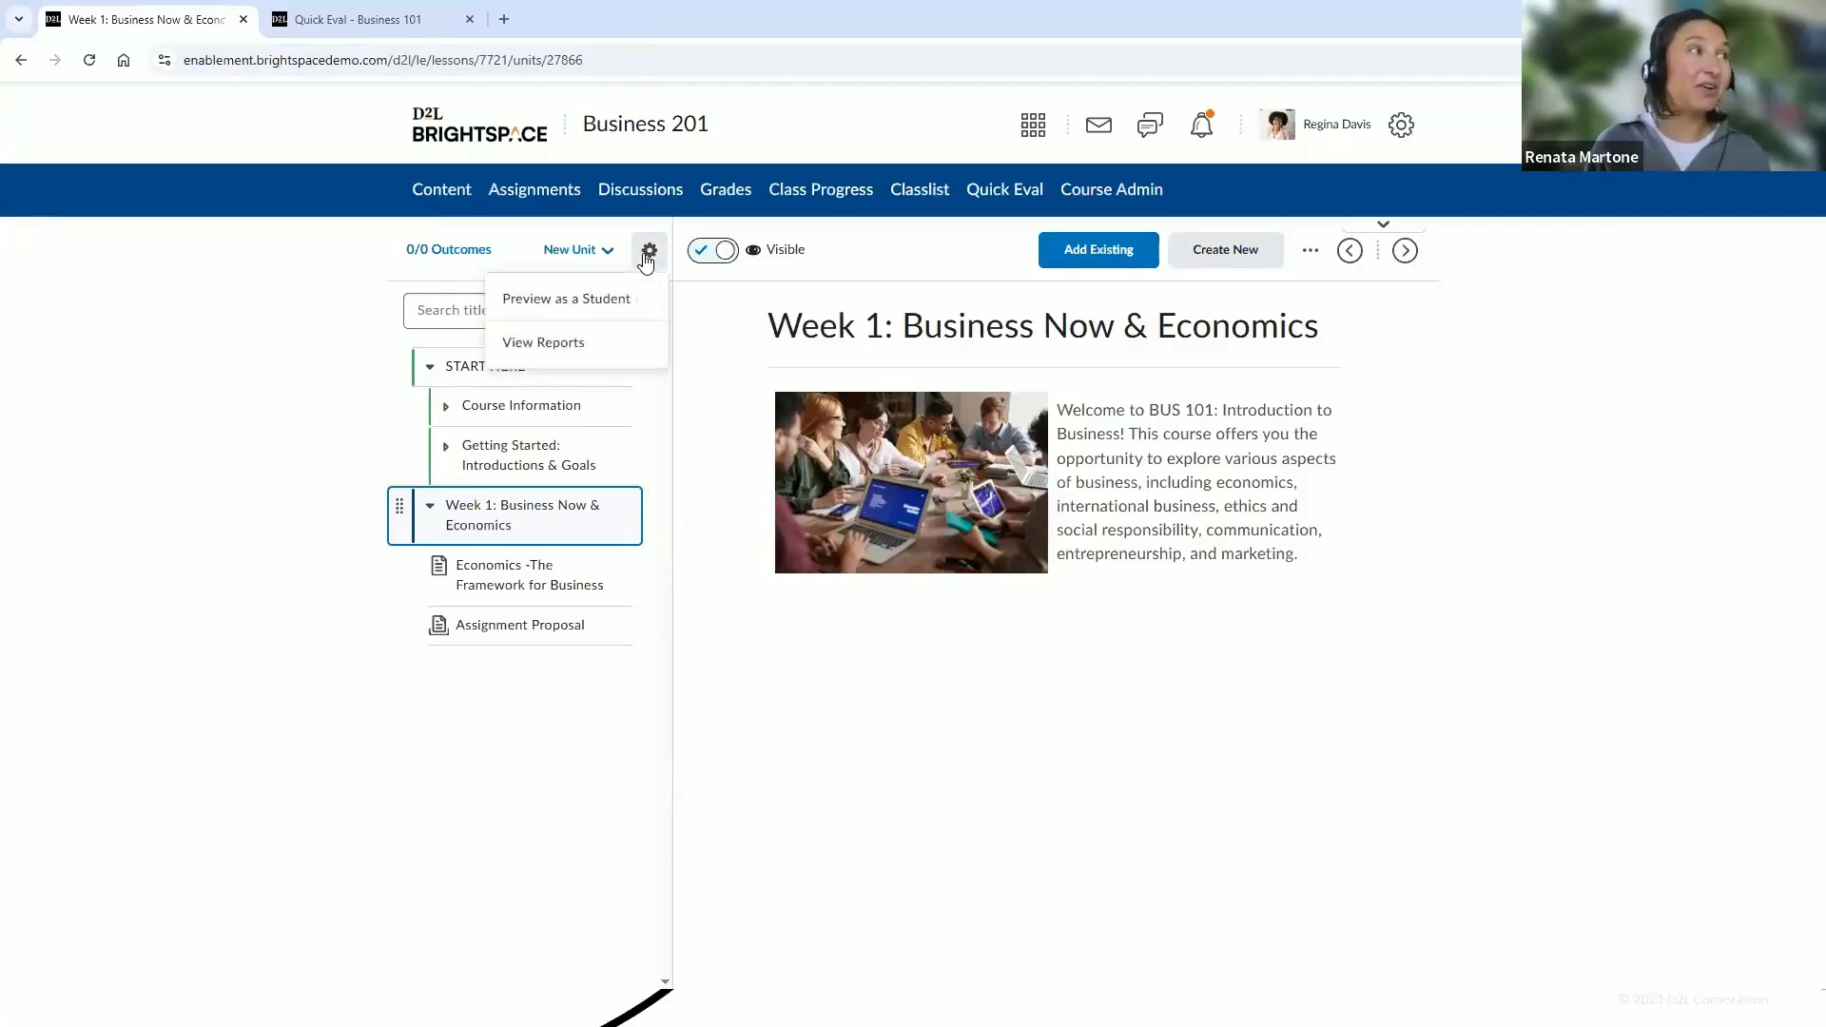
pyautogui.click(575, 347)
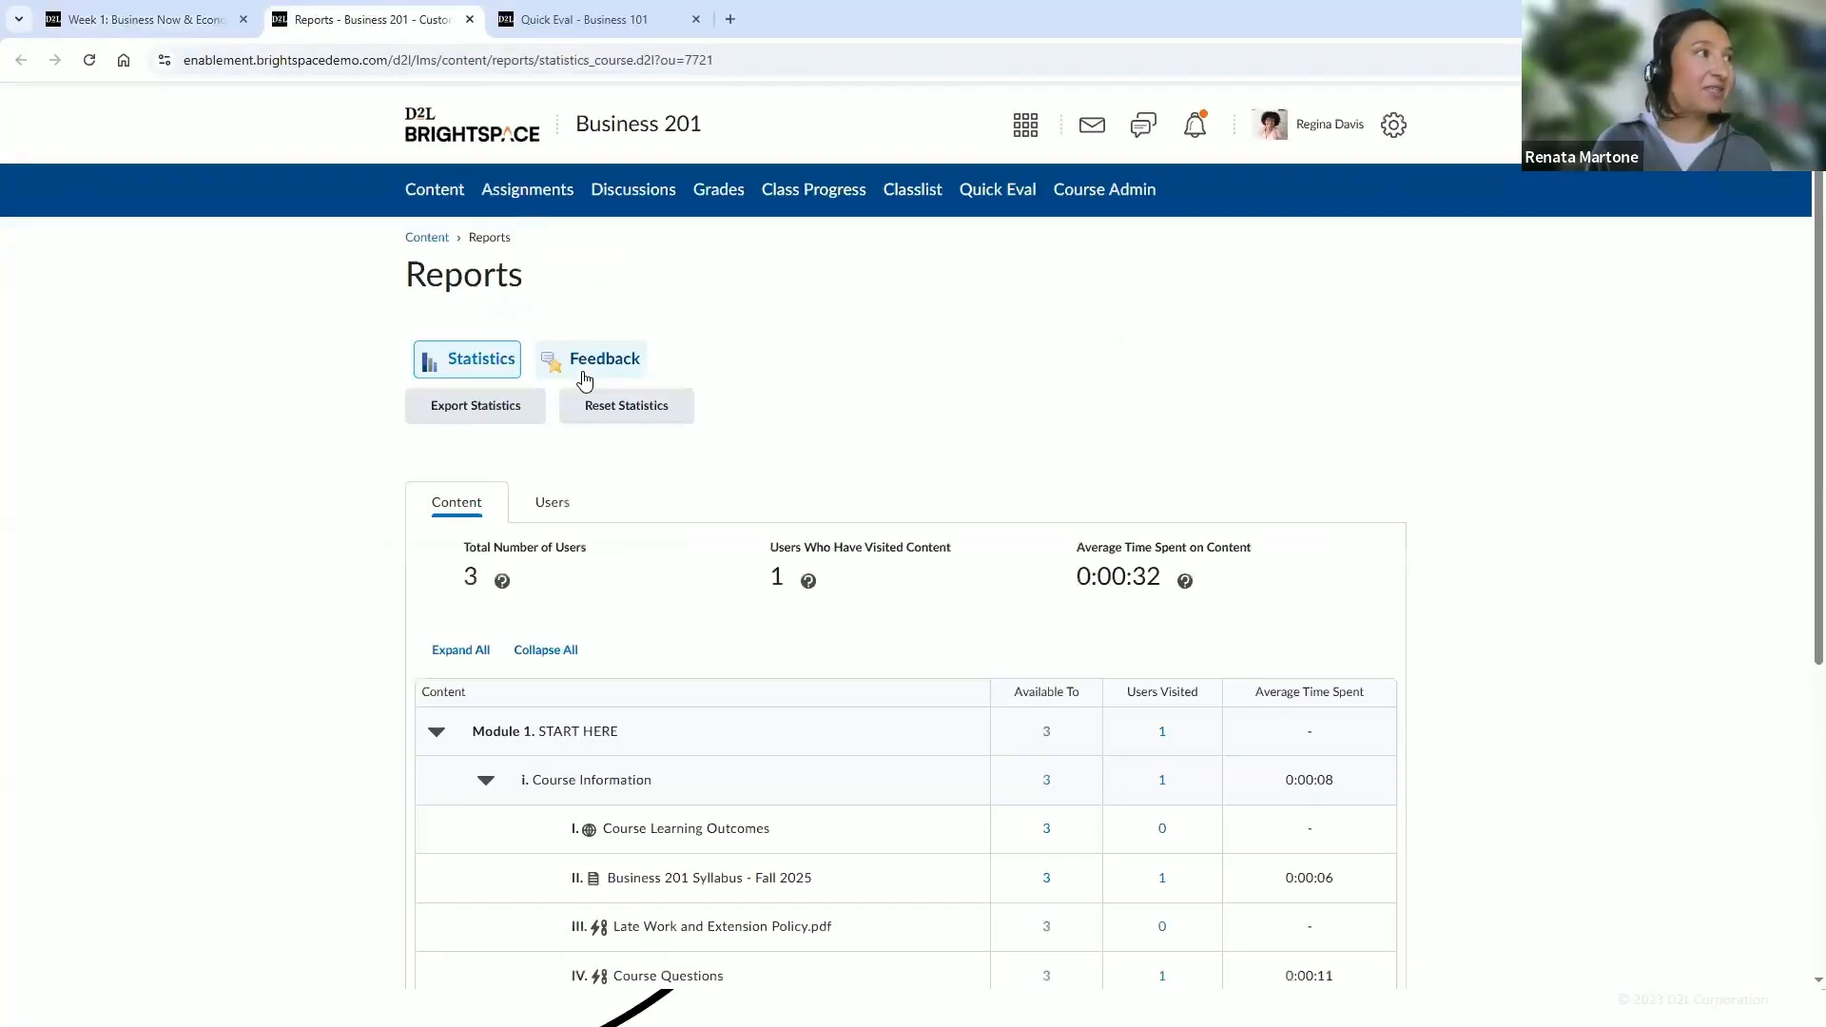
pyautogui.scroll(-3, 830, 340)
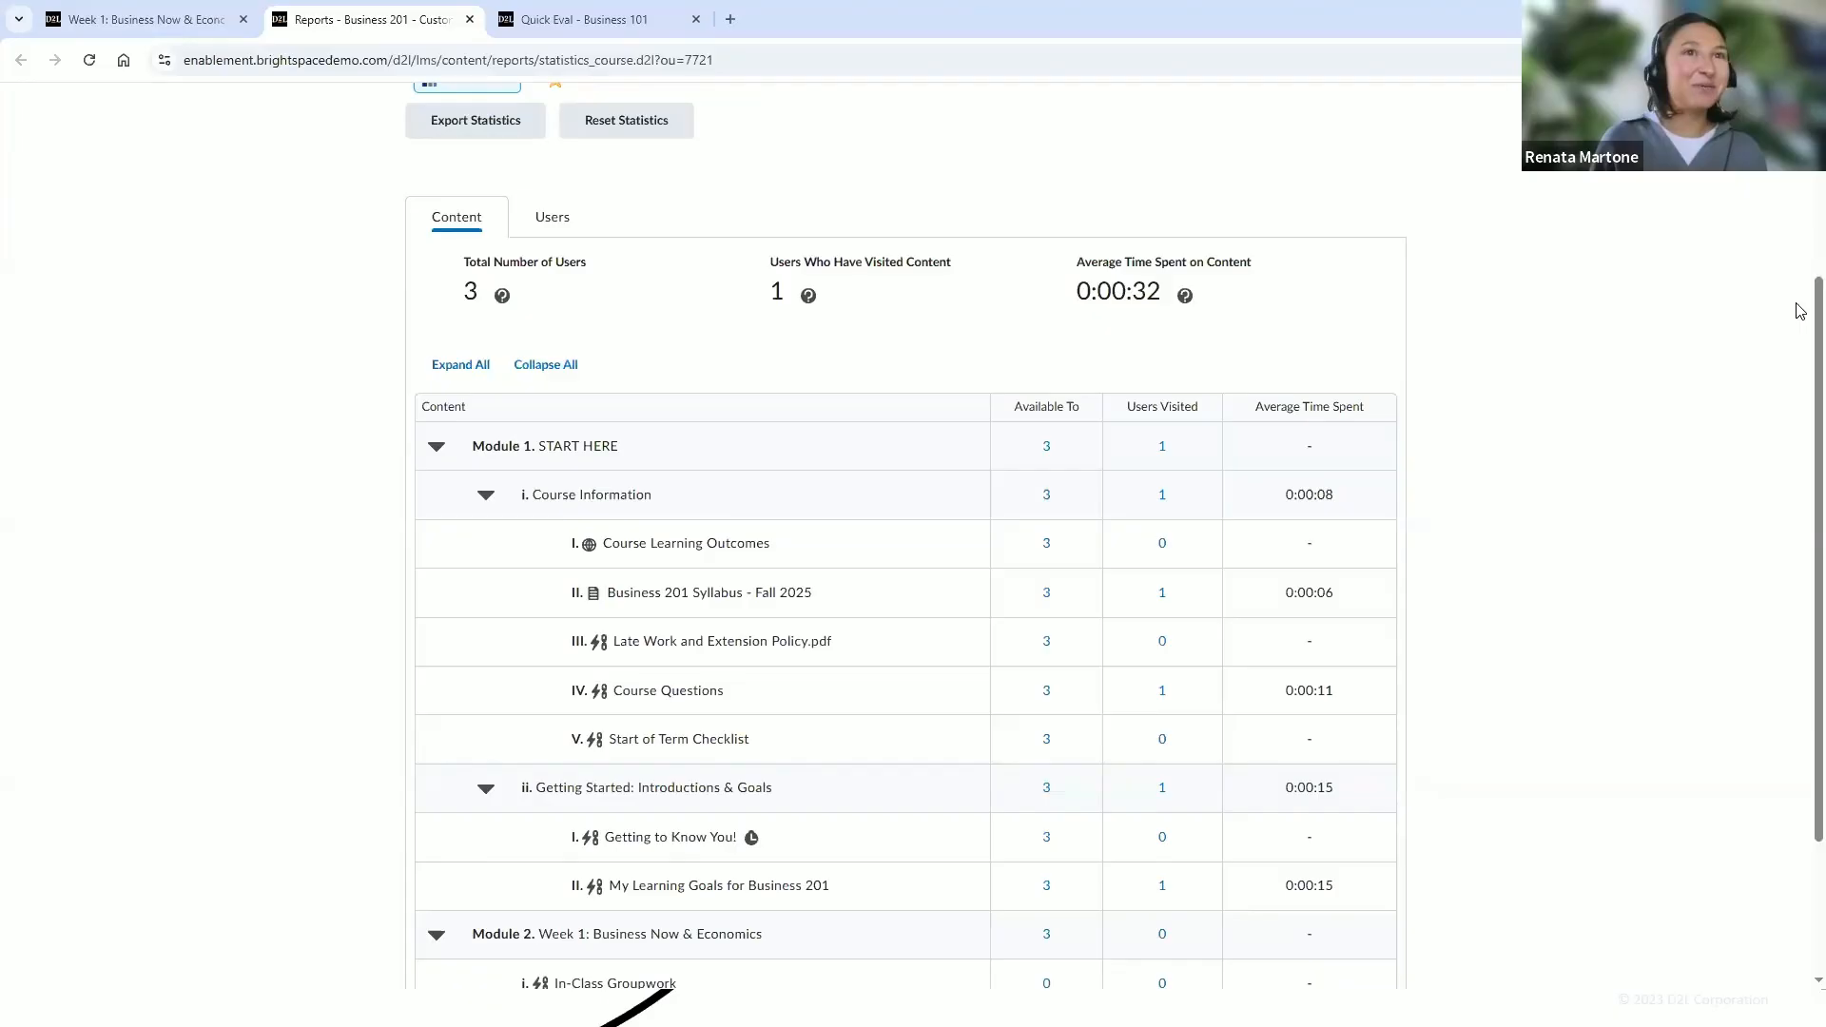
pyautogui.scroll(-1, 1801, 351)
pyautogui.scroll(-2, 1801, 351)
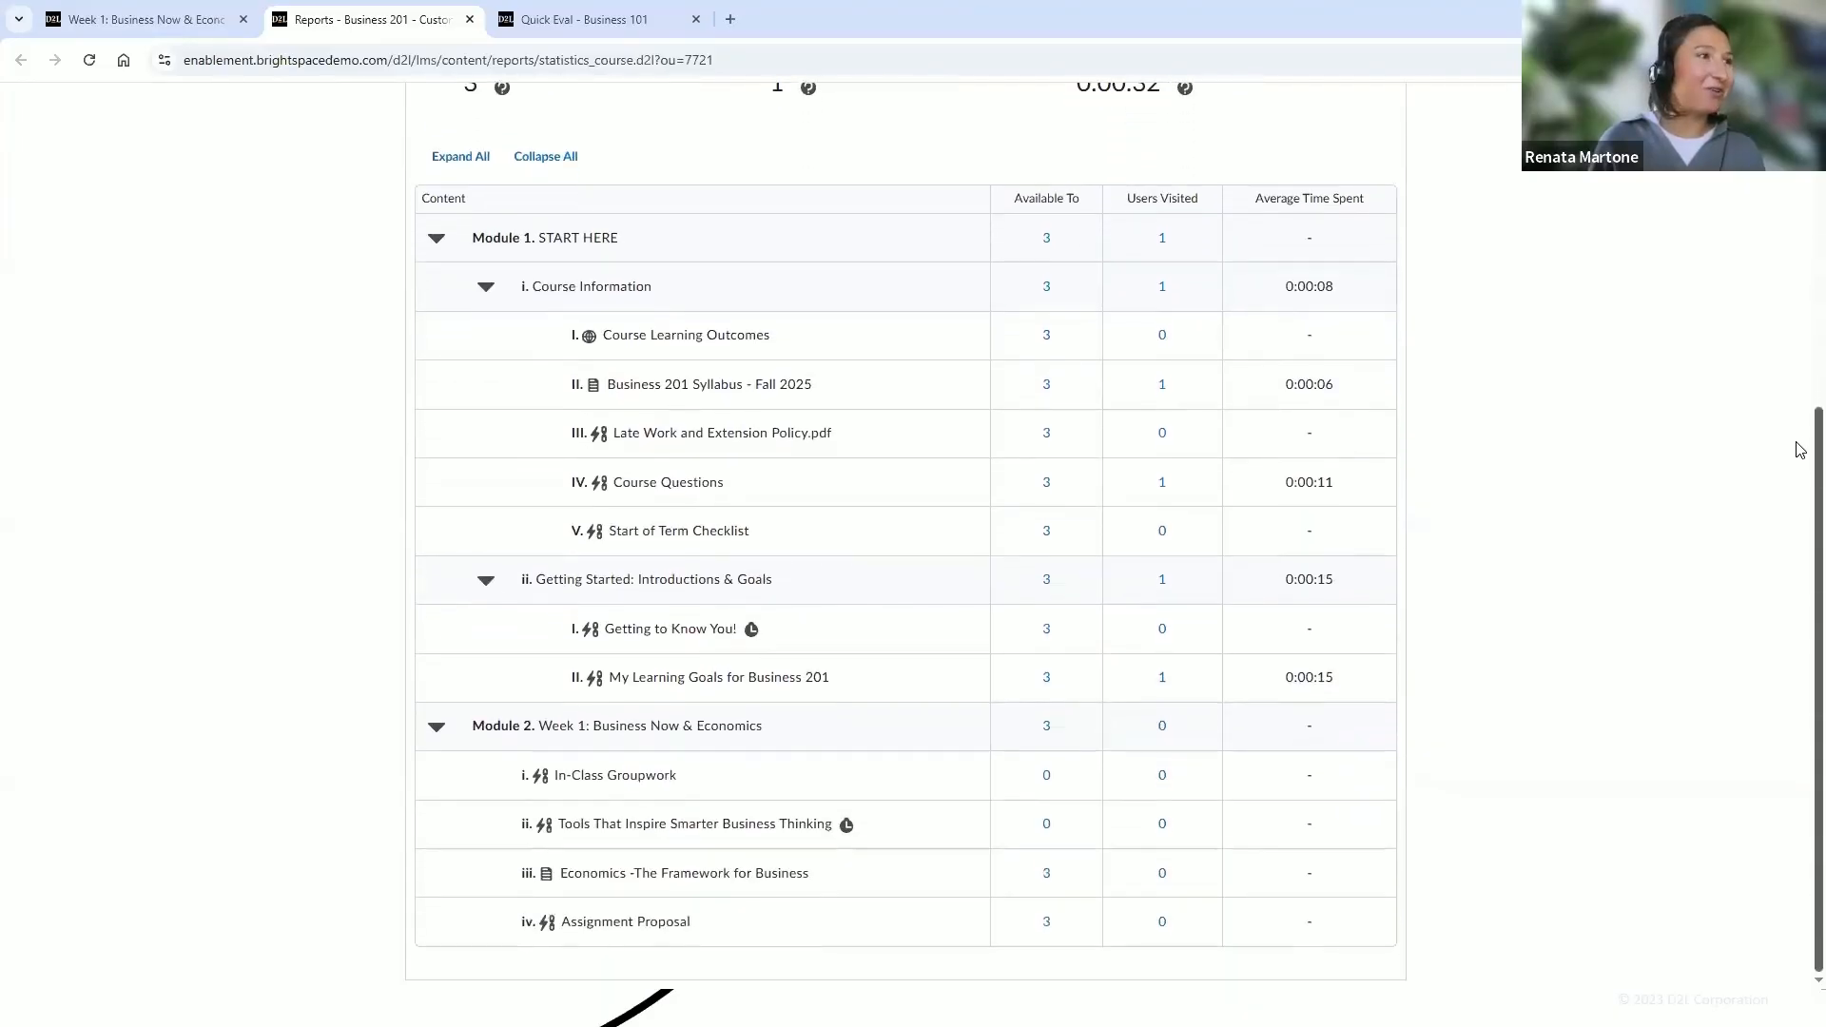
pyautogui.scroll(2, 1801, 393)
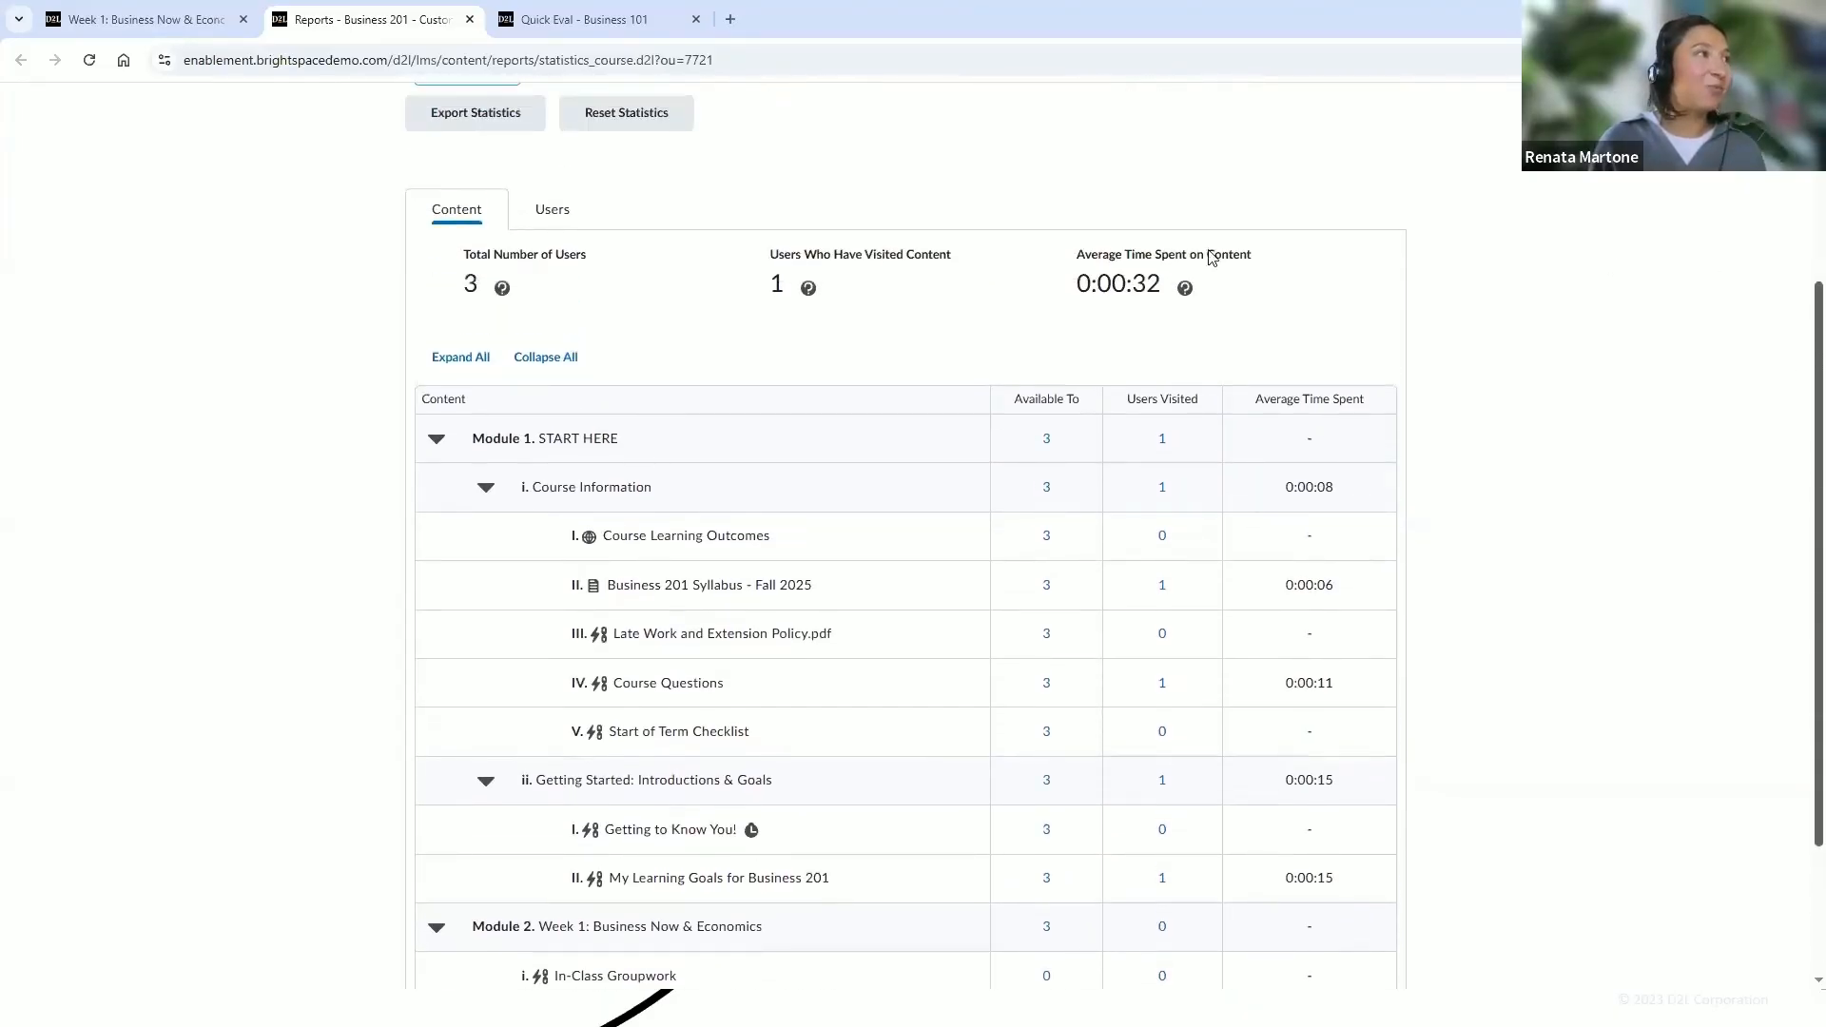
pyautogui.click(583, 219)
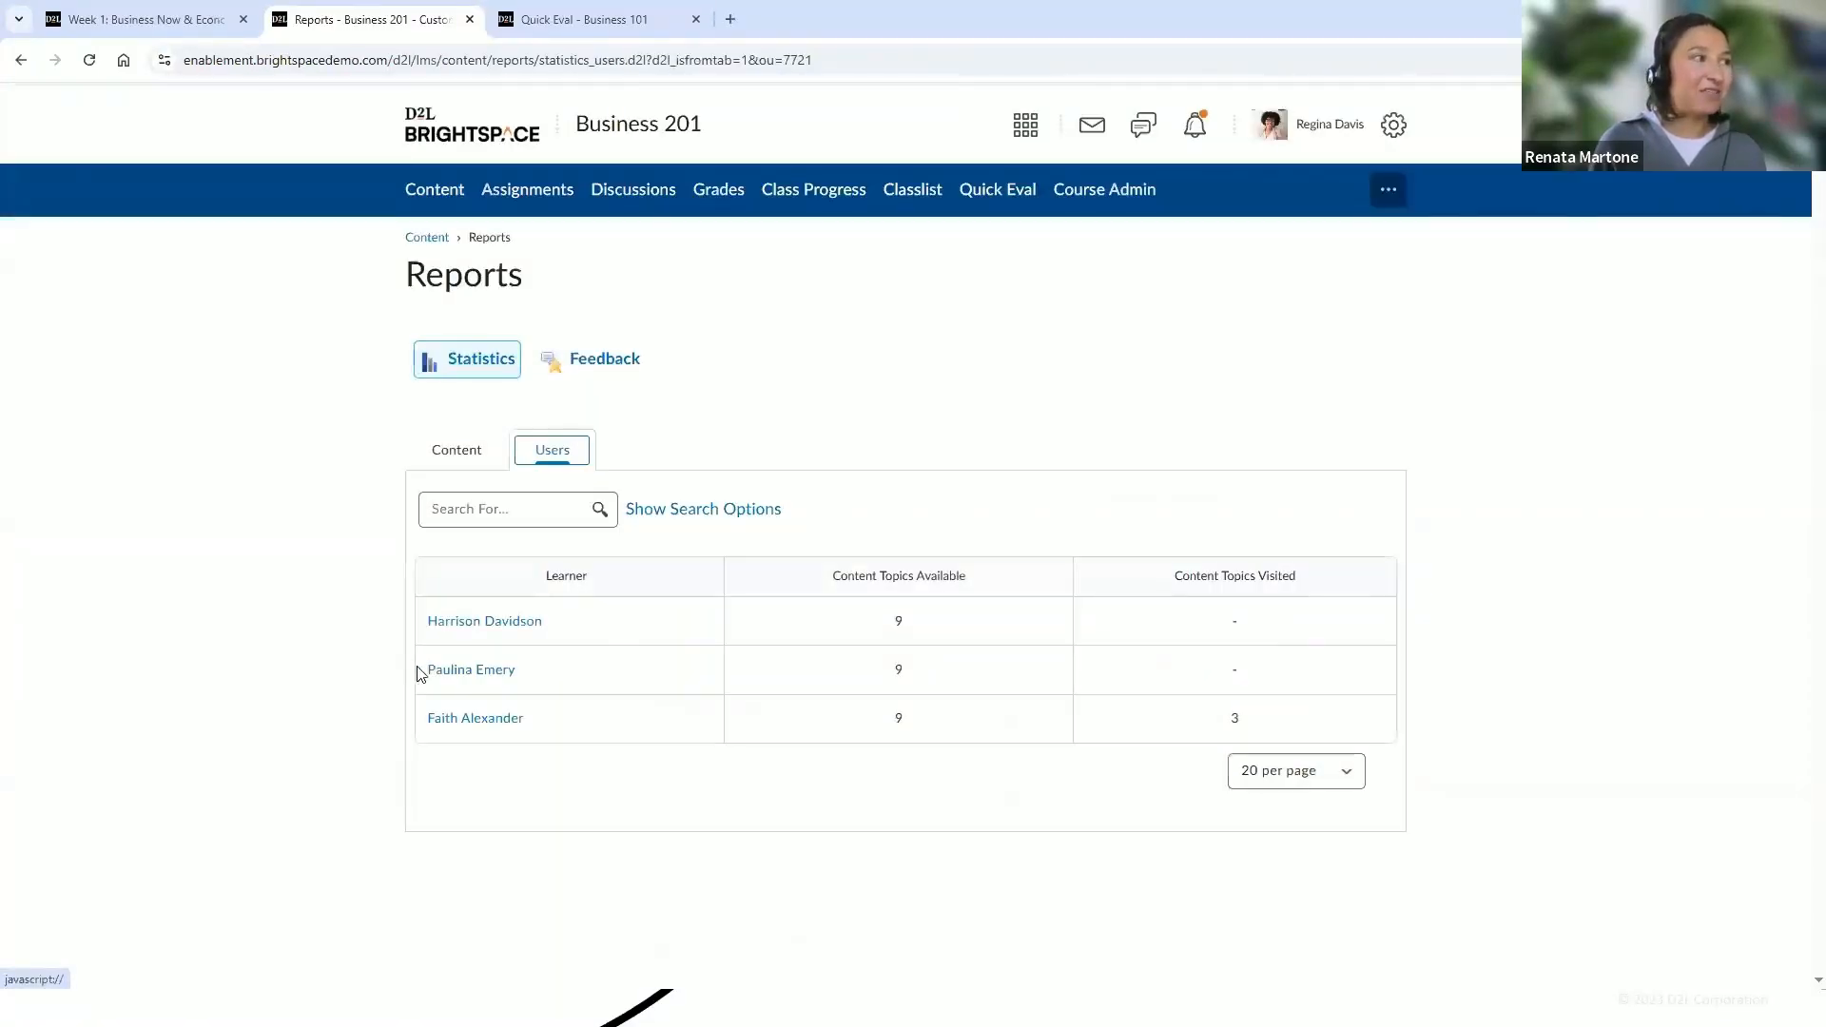
pyautogui.click(474, 462)
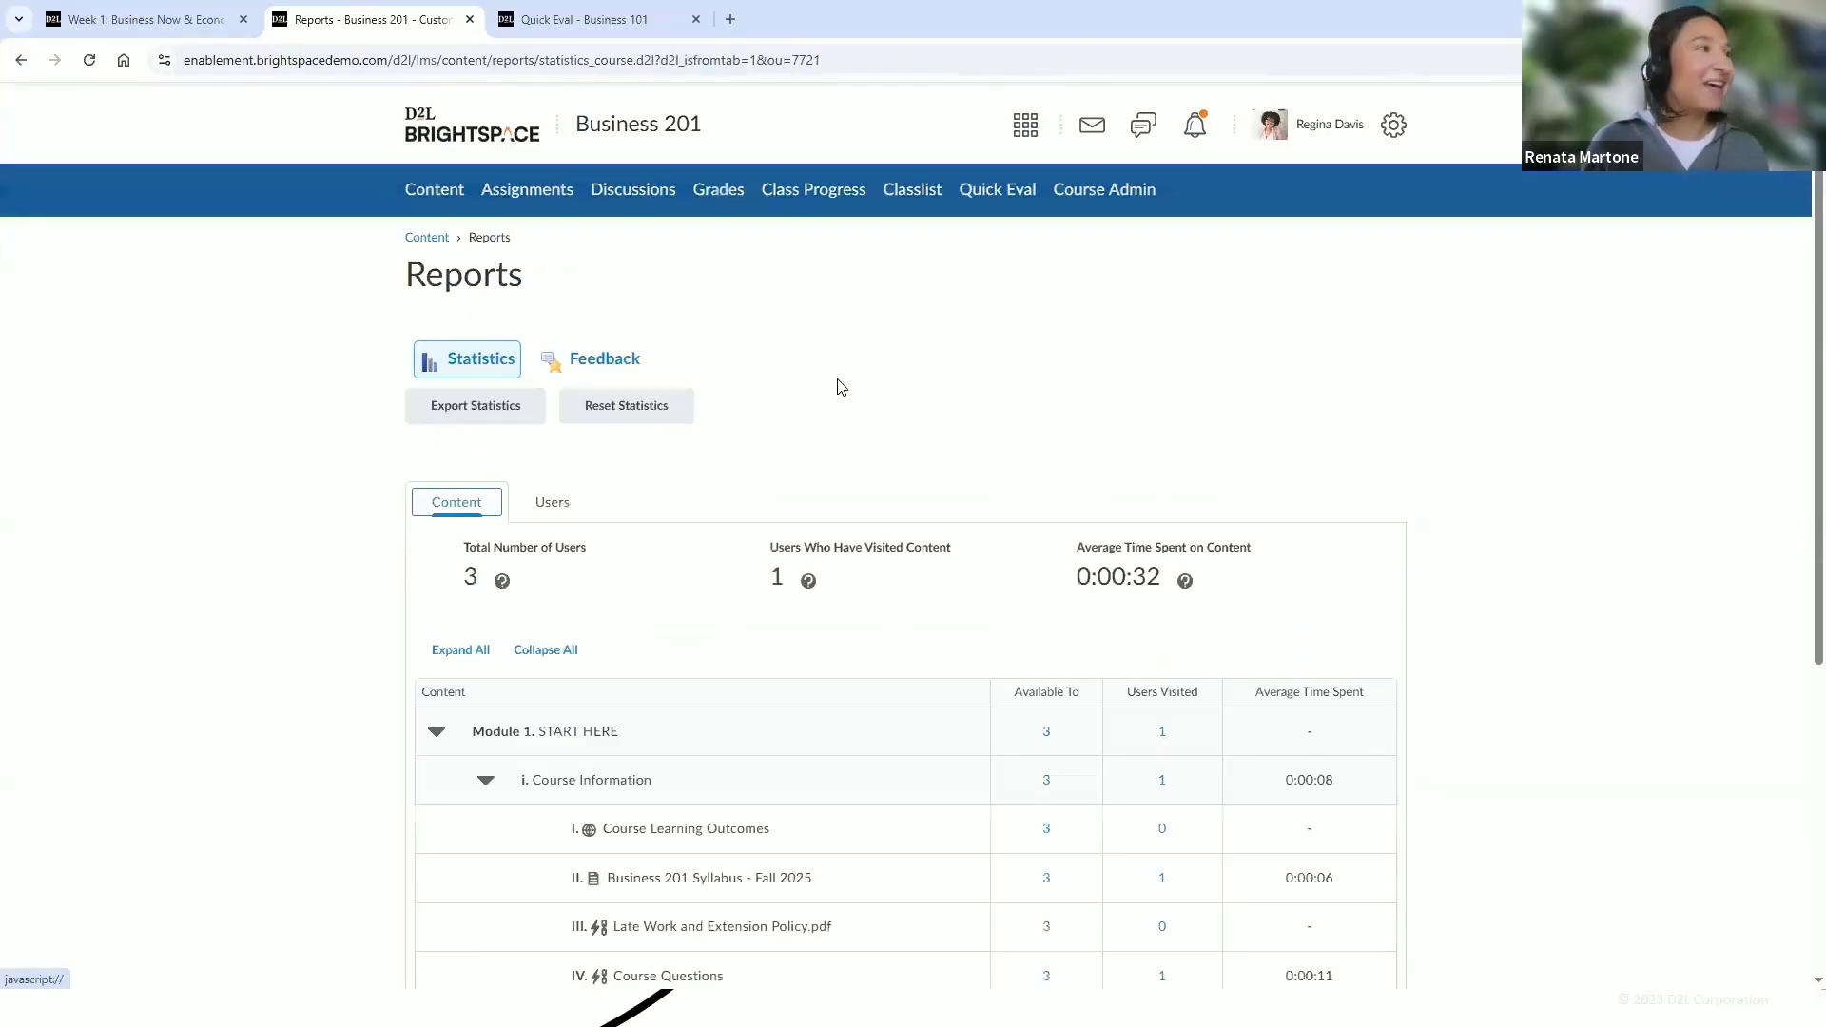
pyautogui.click(430, 238)
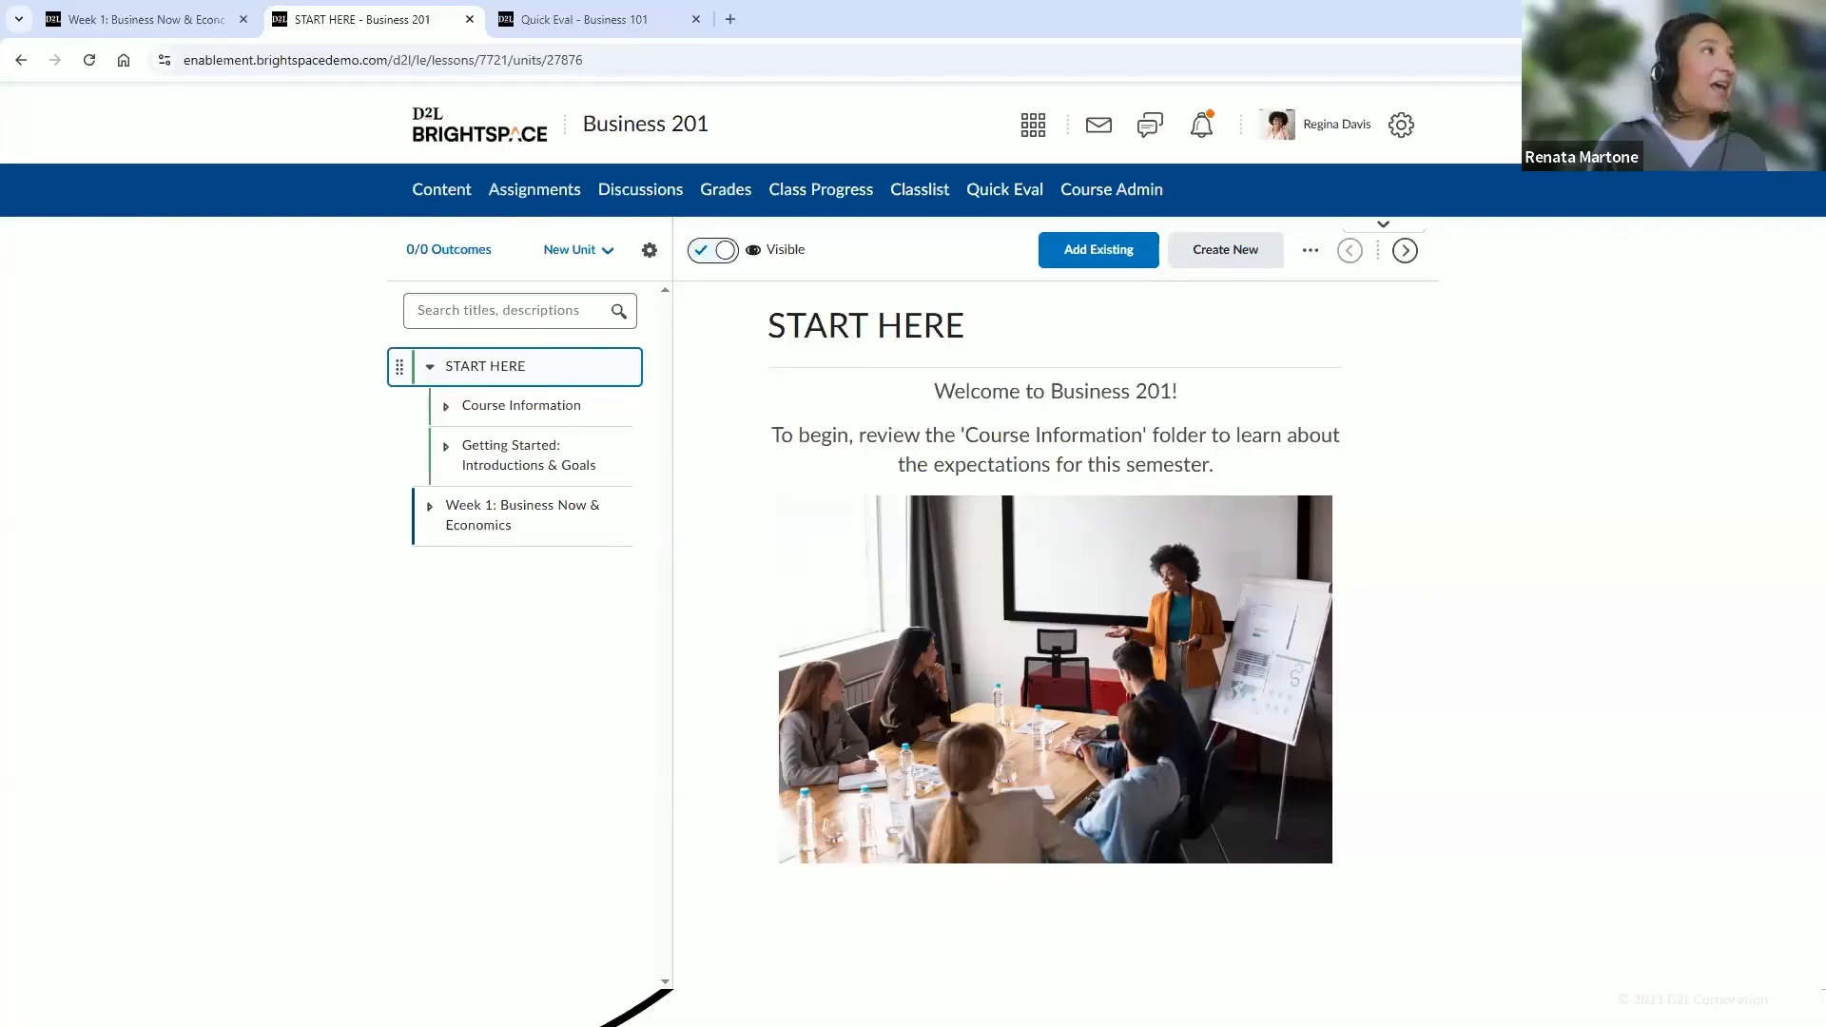
# In the Business 101 Quick Eval, filter activities to Week 2 Discussion and open its evaluation
pyautogui.click(658, 31)
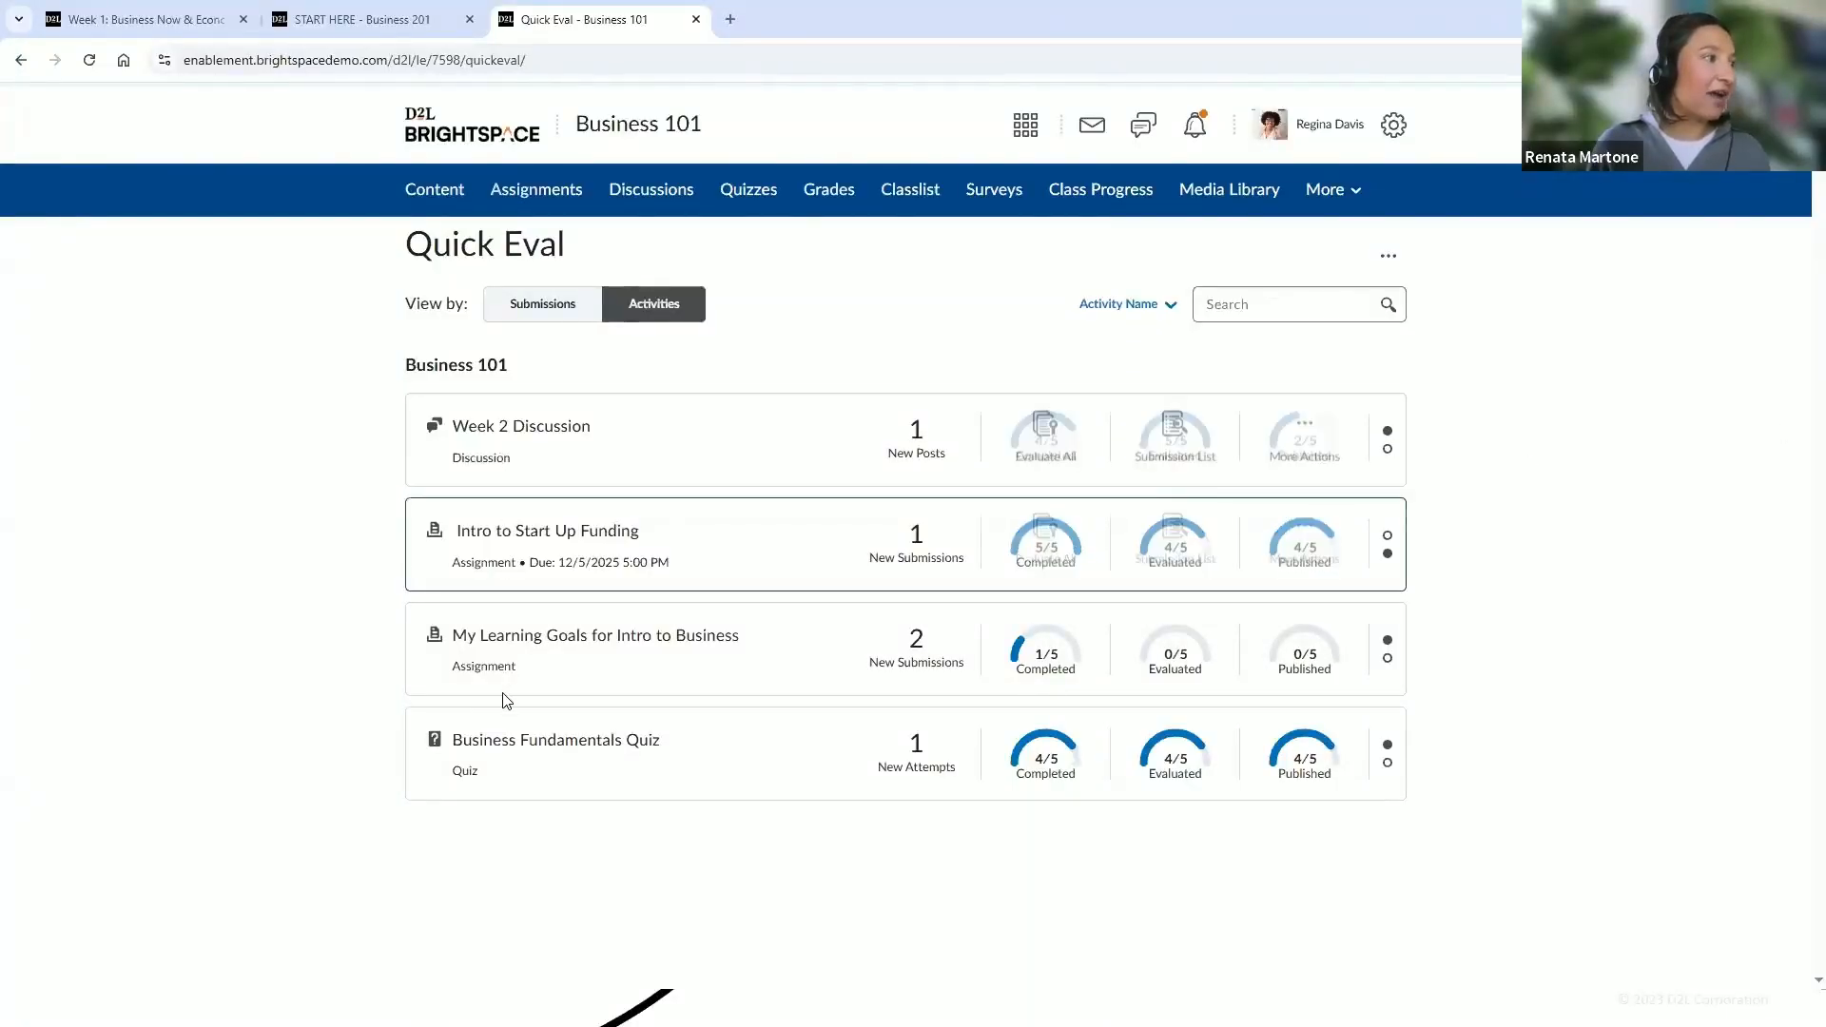
pyautogui.moveTo(488, 447)
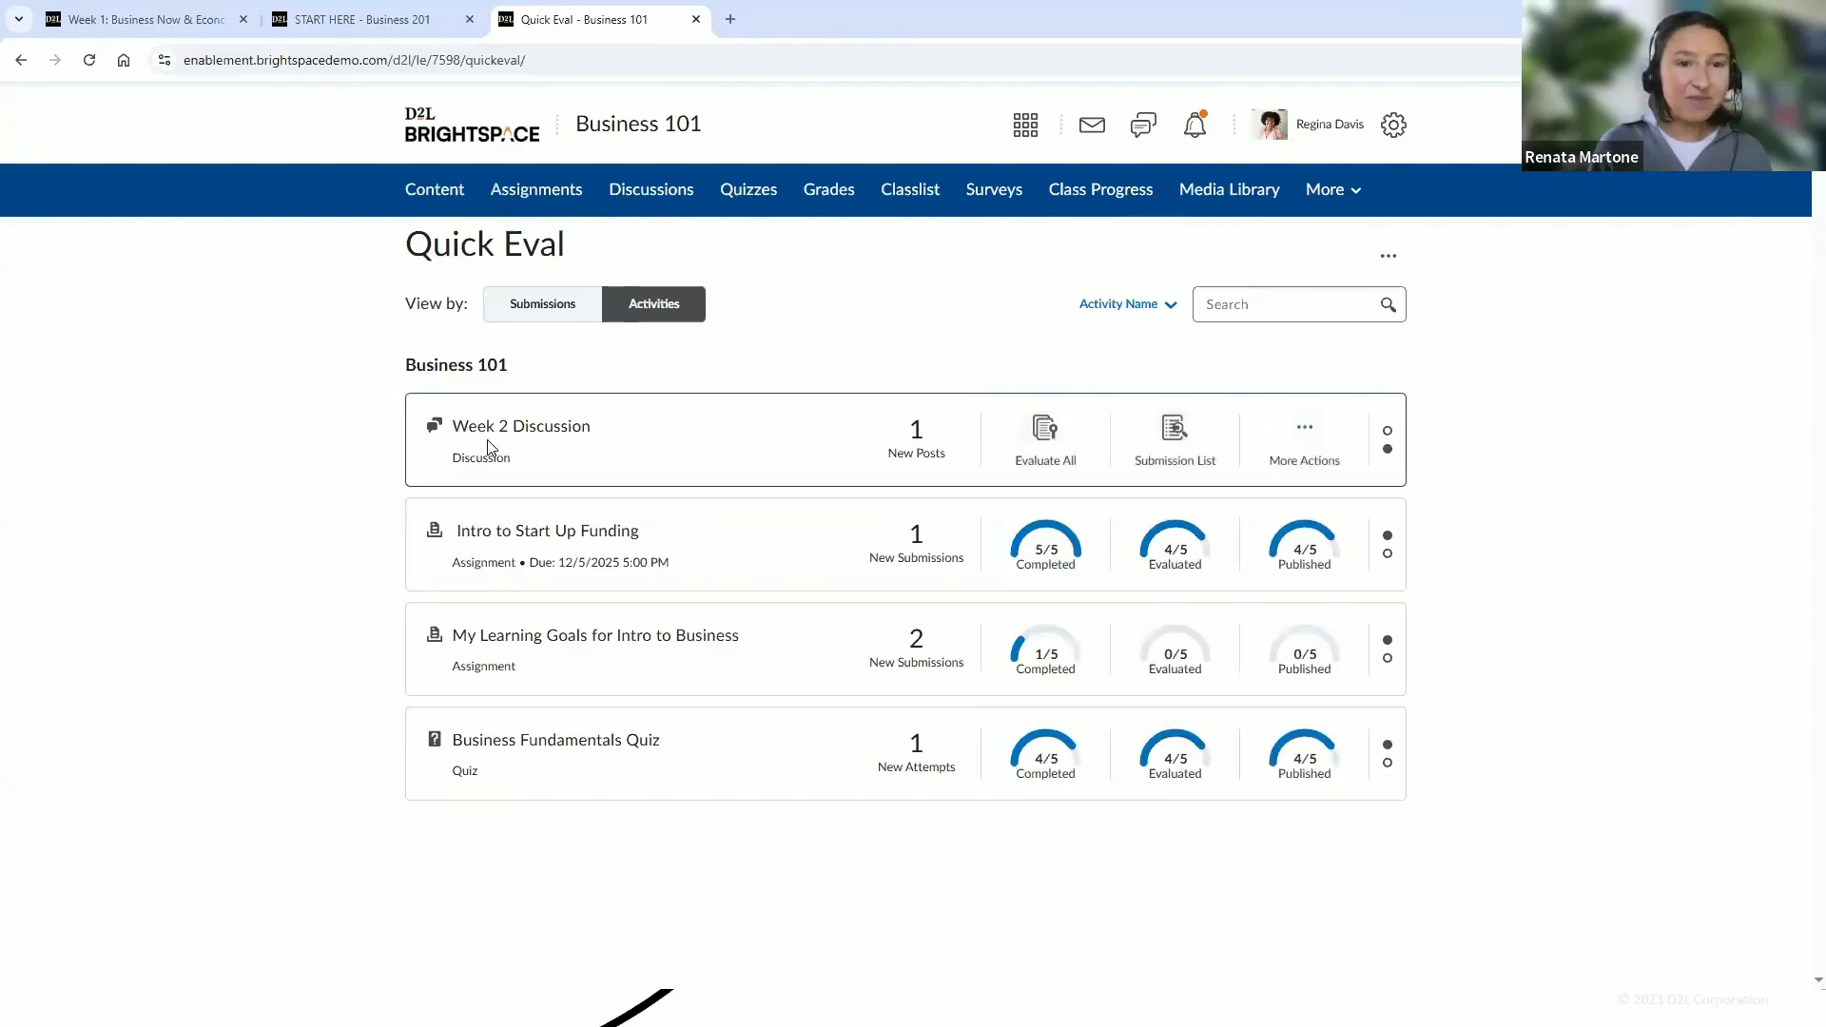
pyautogui.click(1166, 314)
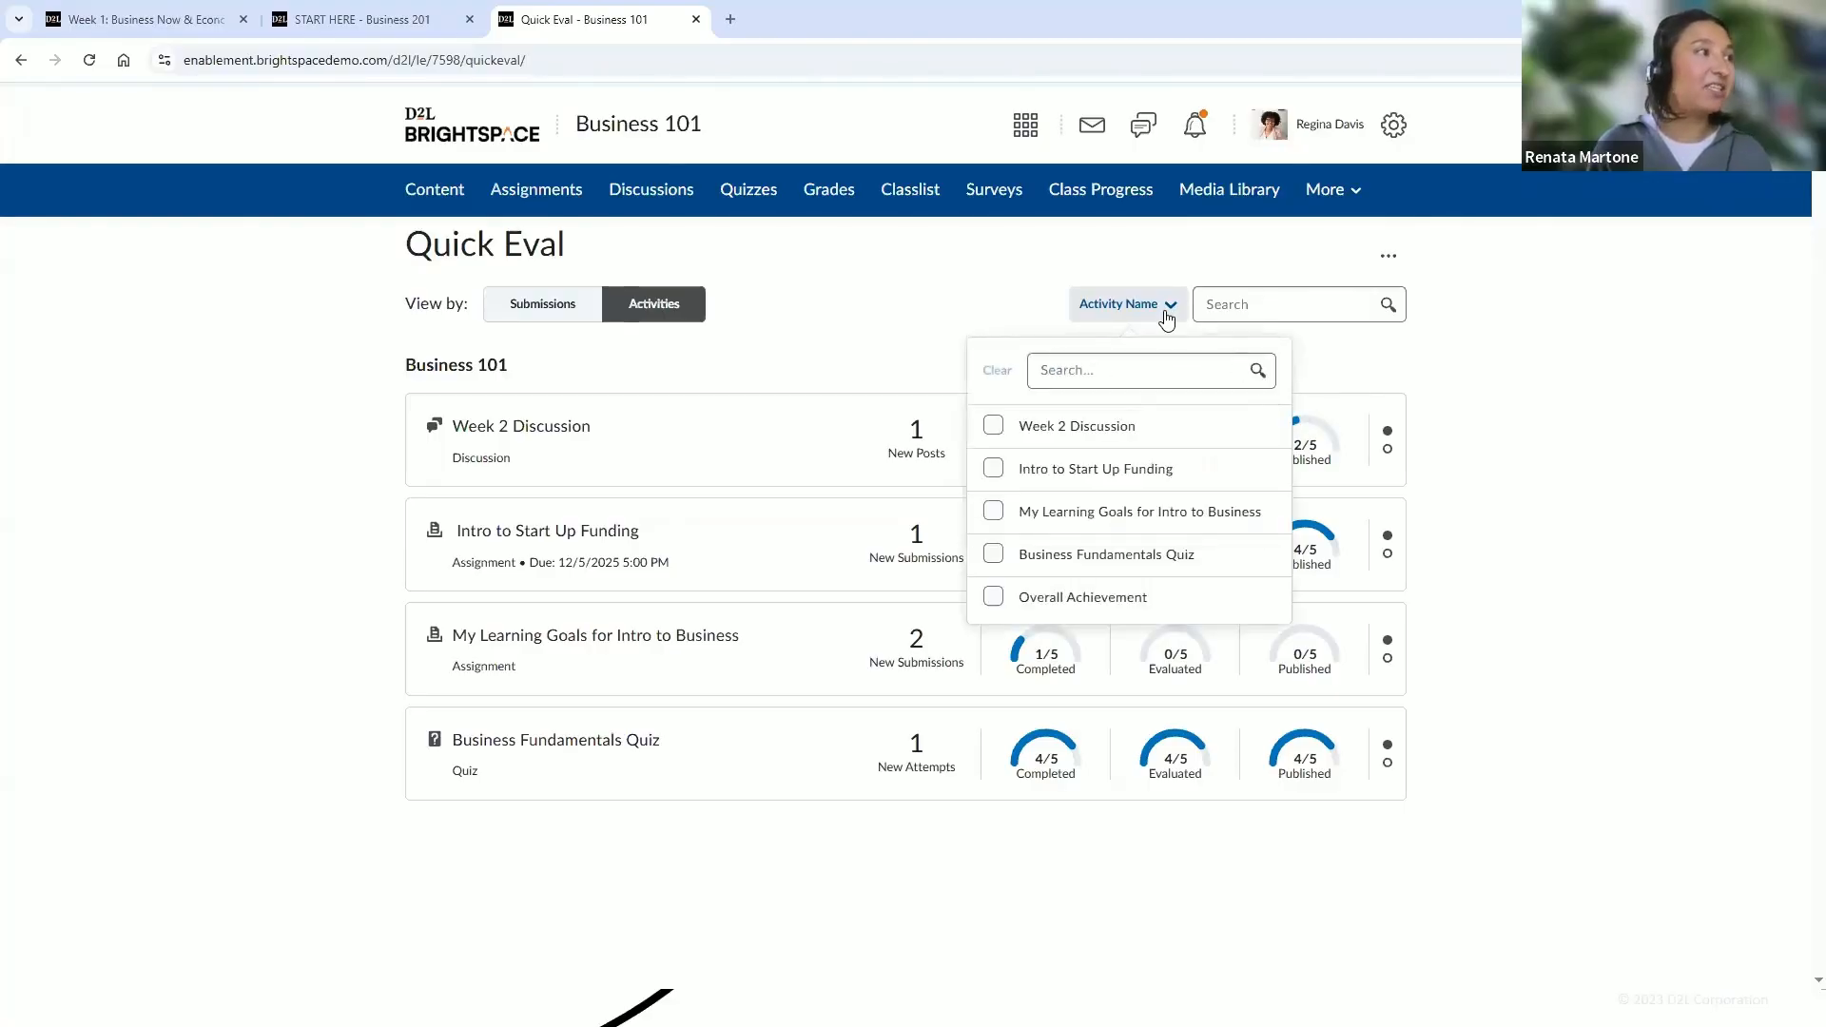
pyautogui.click(1099, 431)
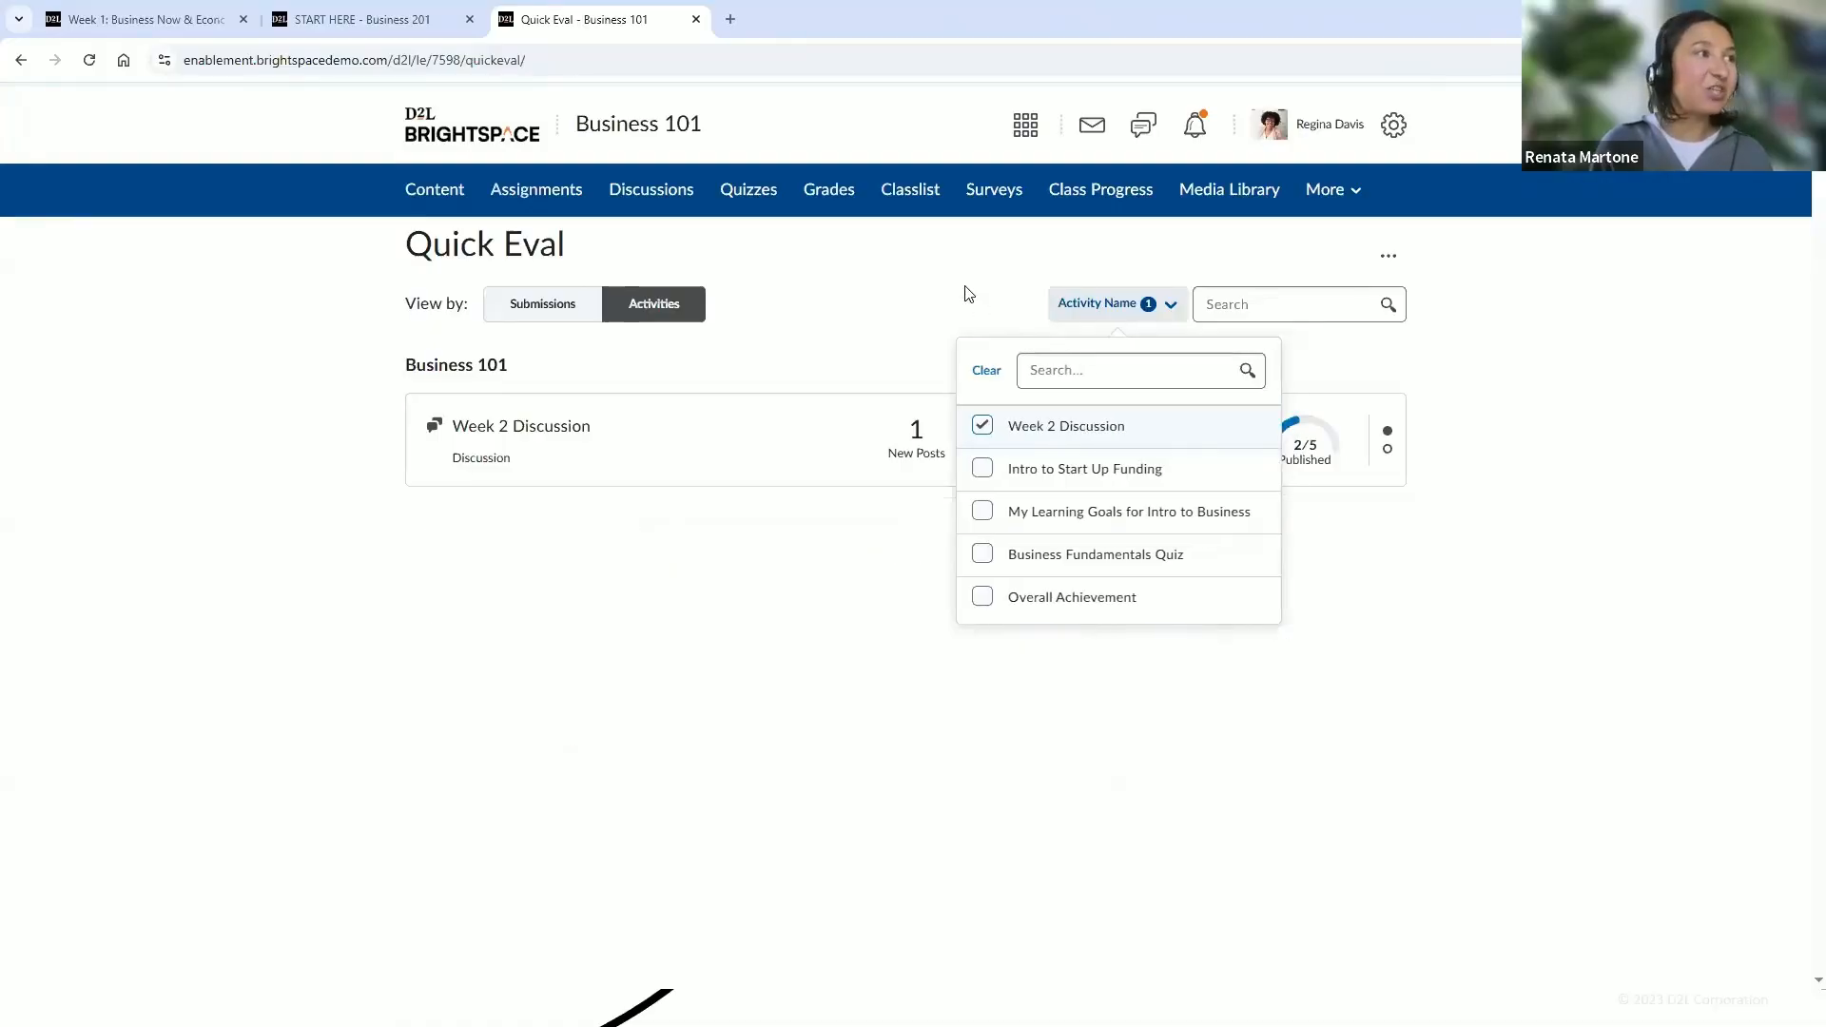
pyautogui.click(956, 309)
pyautogui.click(917, 454)
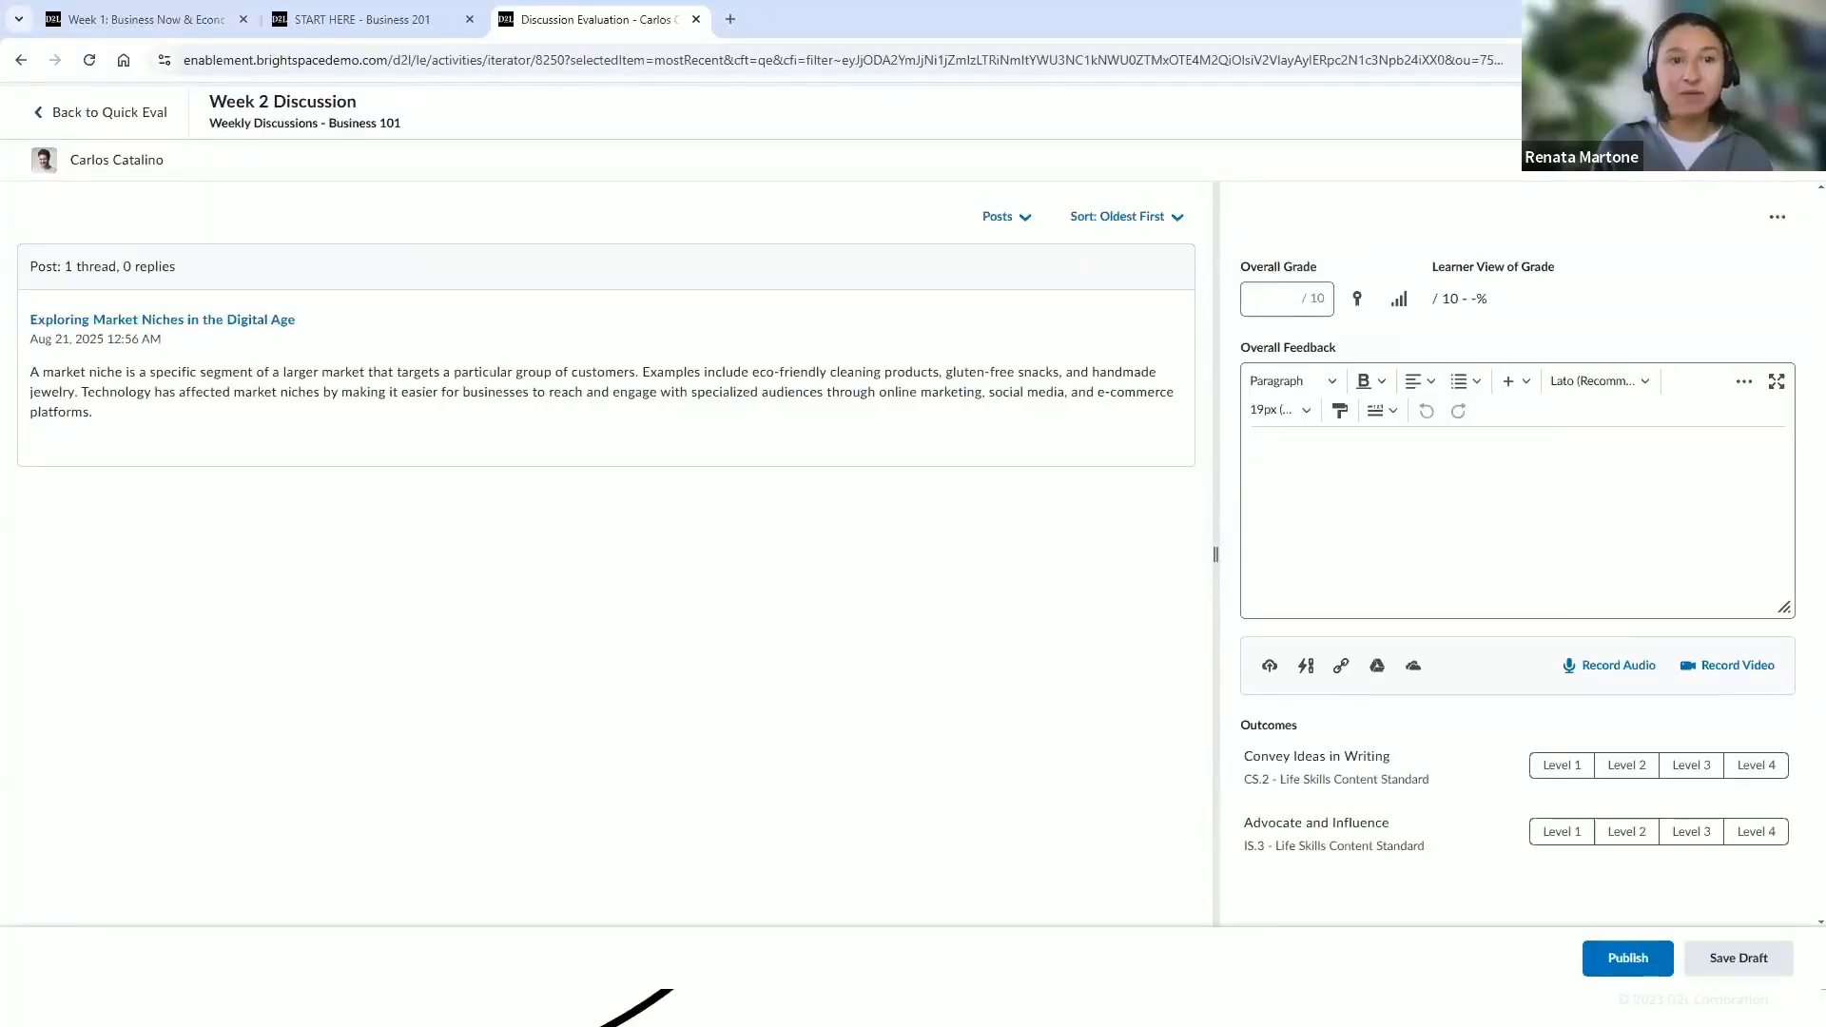
# Return to Quick Eval, view by submissions, and switch to the Business 101 course's Quick Eval
pyautogui.click(119, 124)
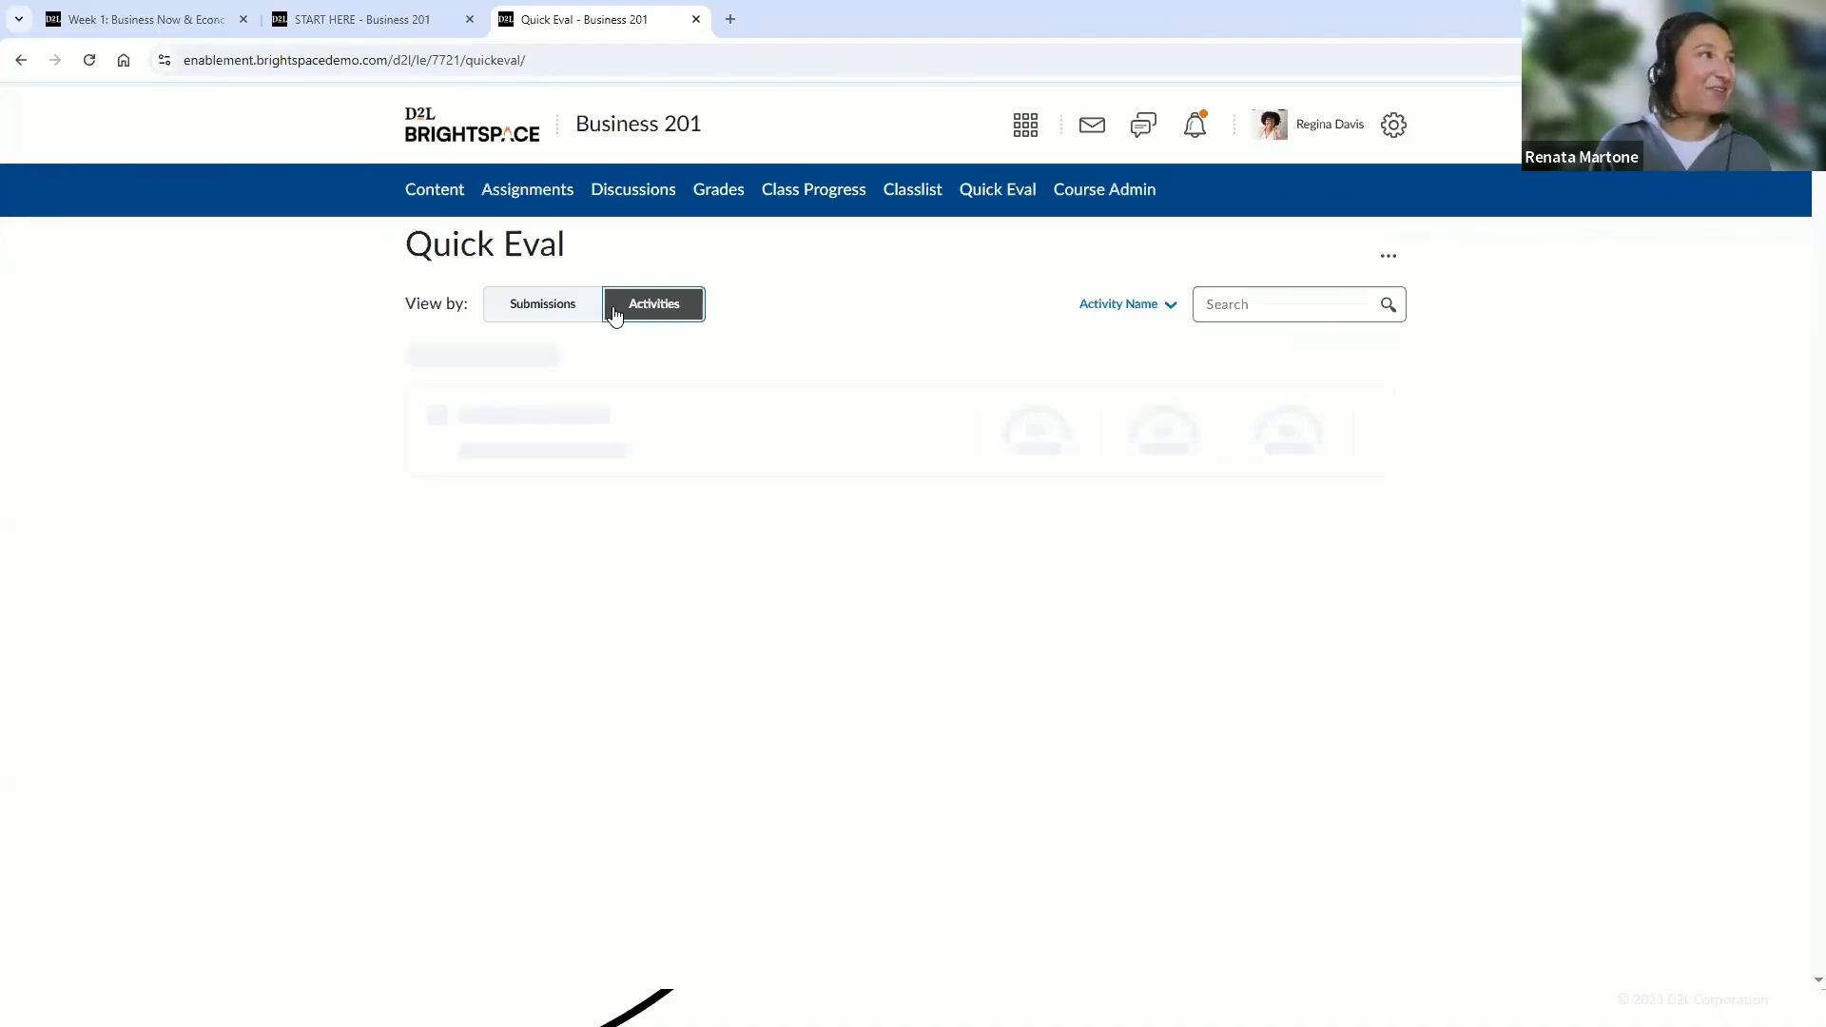
pyautogui.click(538, 314)
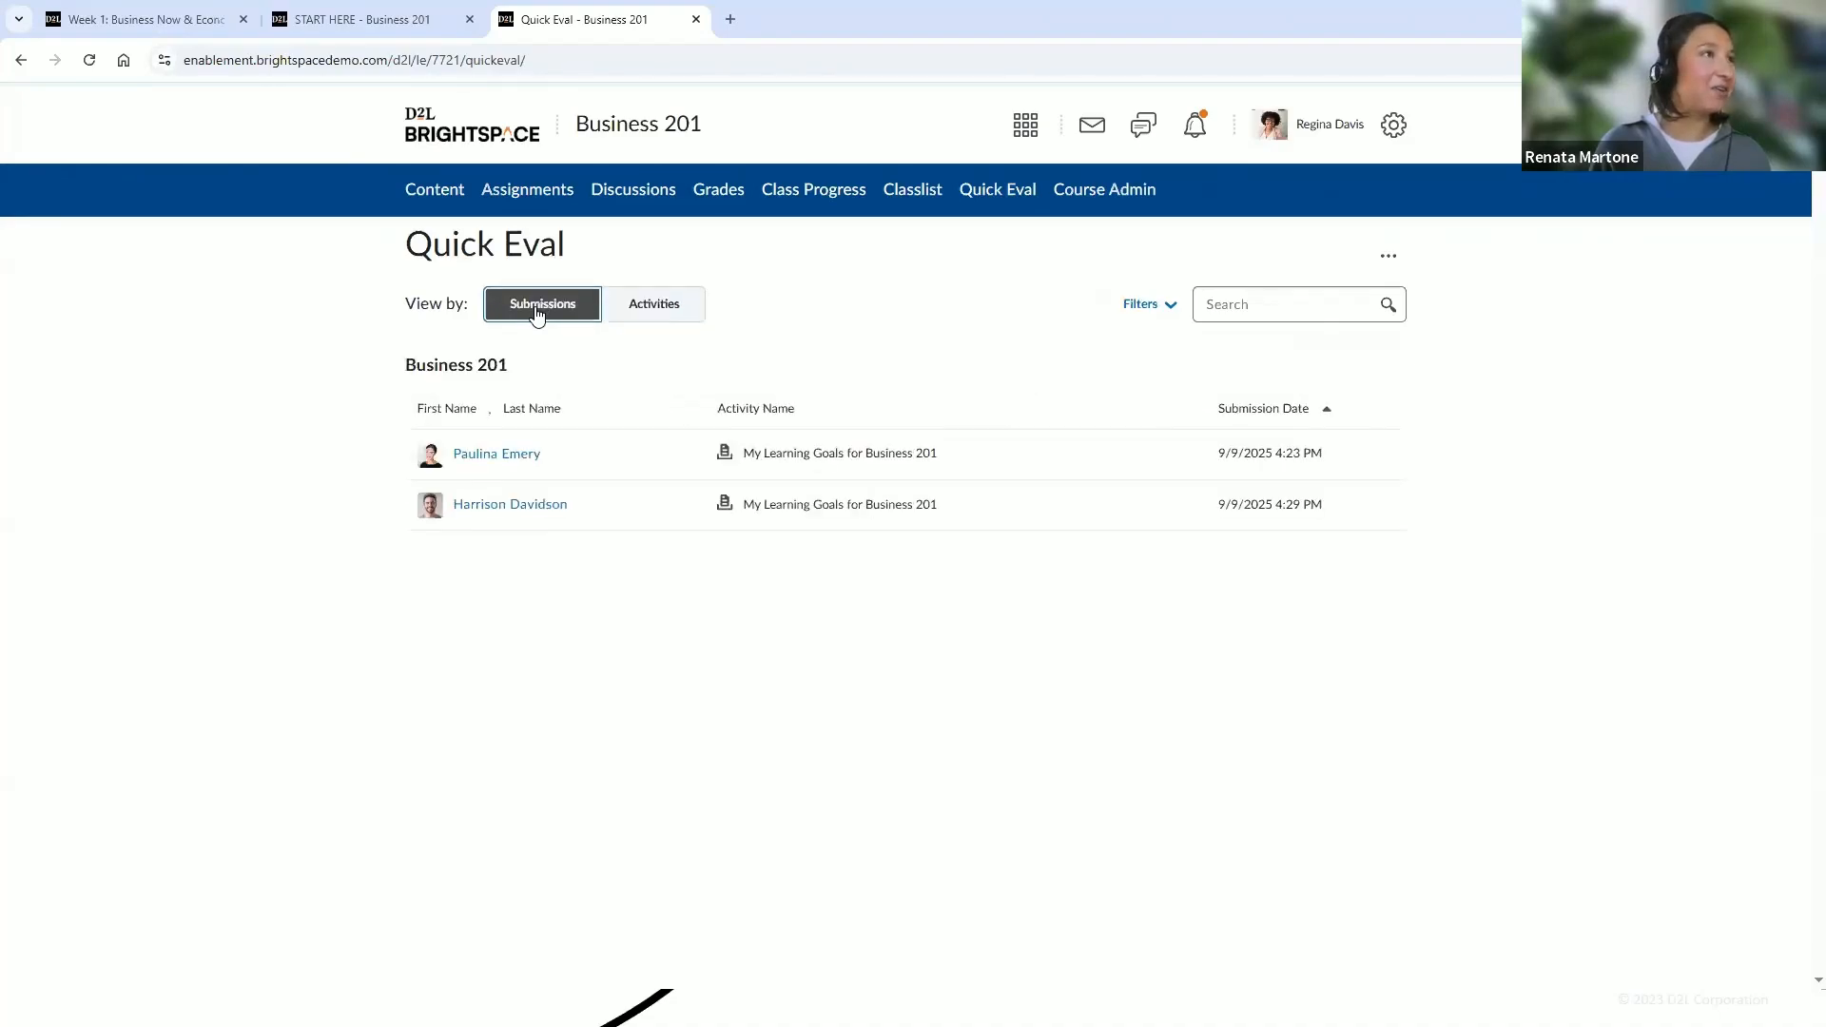
pyautogui.click(1024, 126)
pyautogui.click(885, 200)
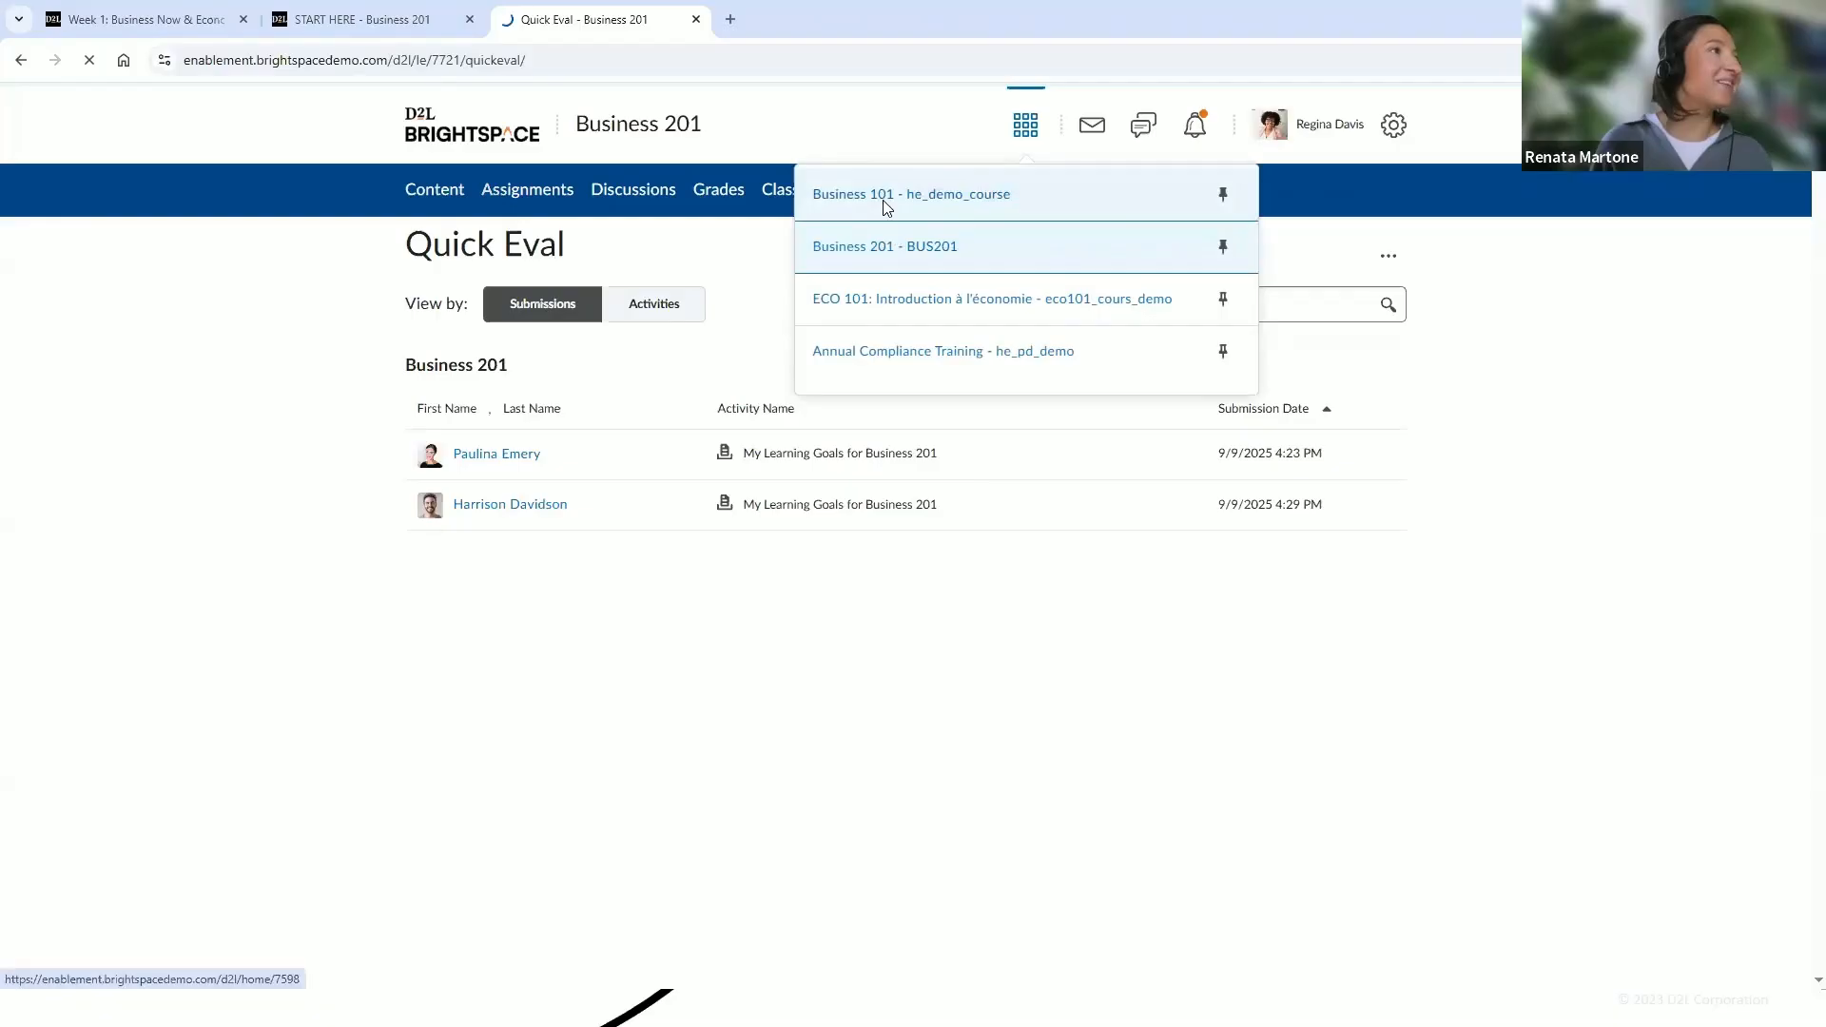
pyautogui.click(1318, 193)
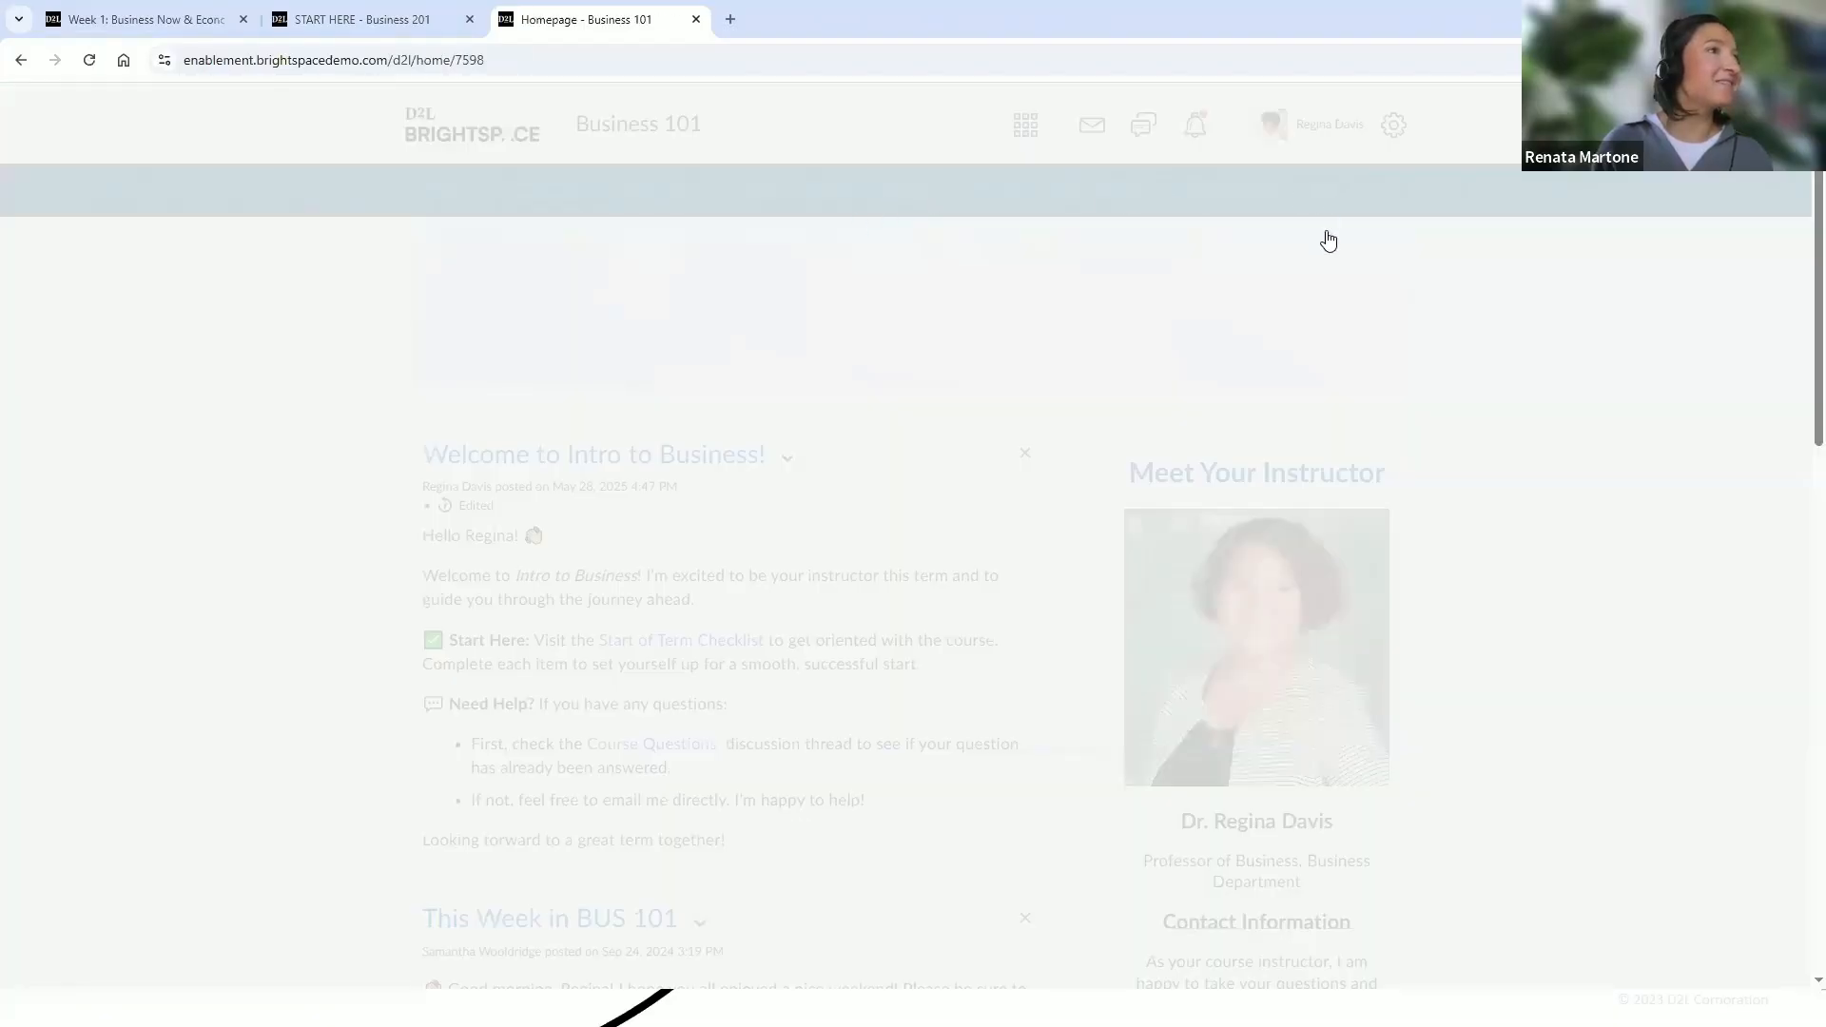
pyautogui.click(1327, 235)
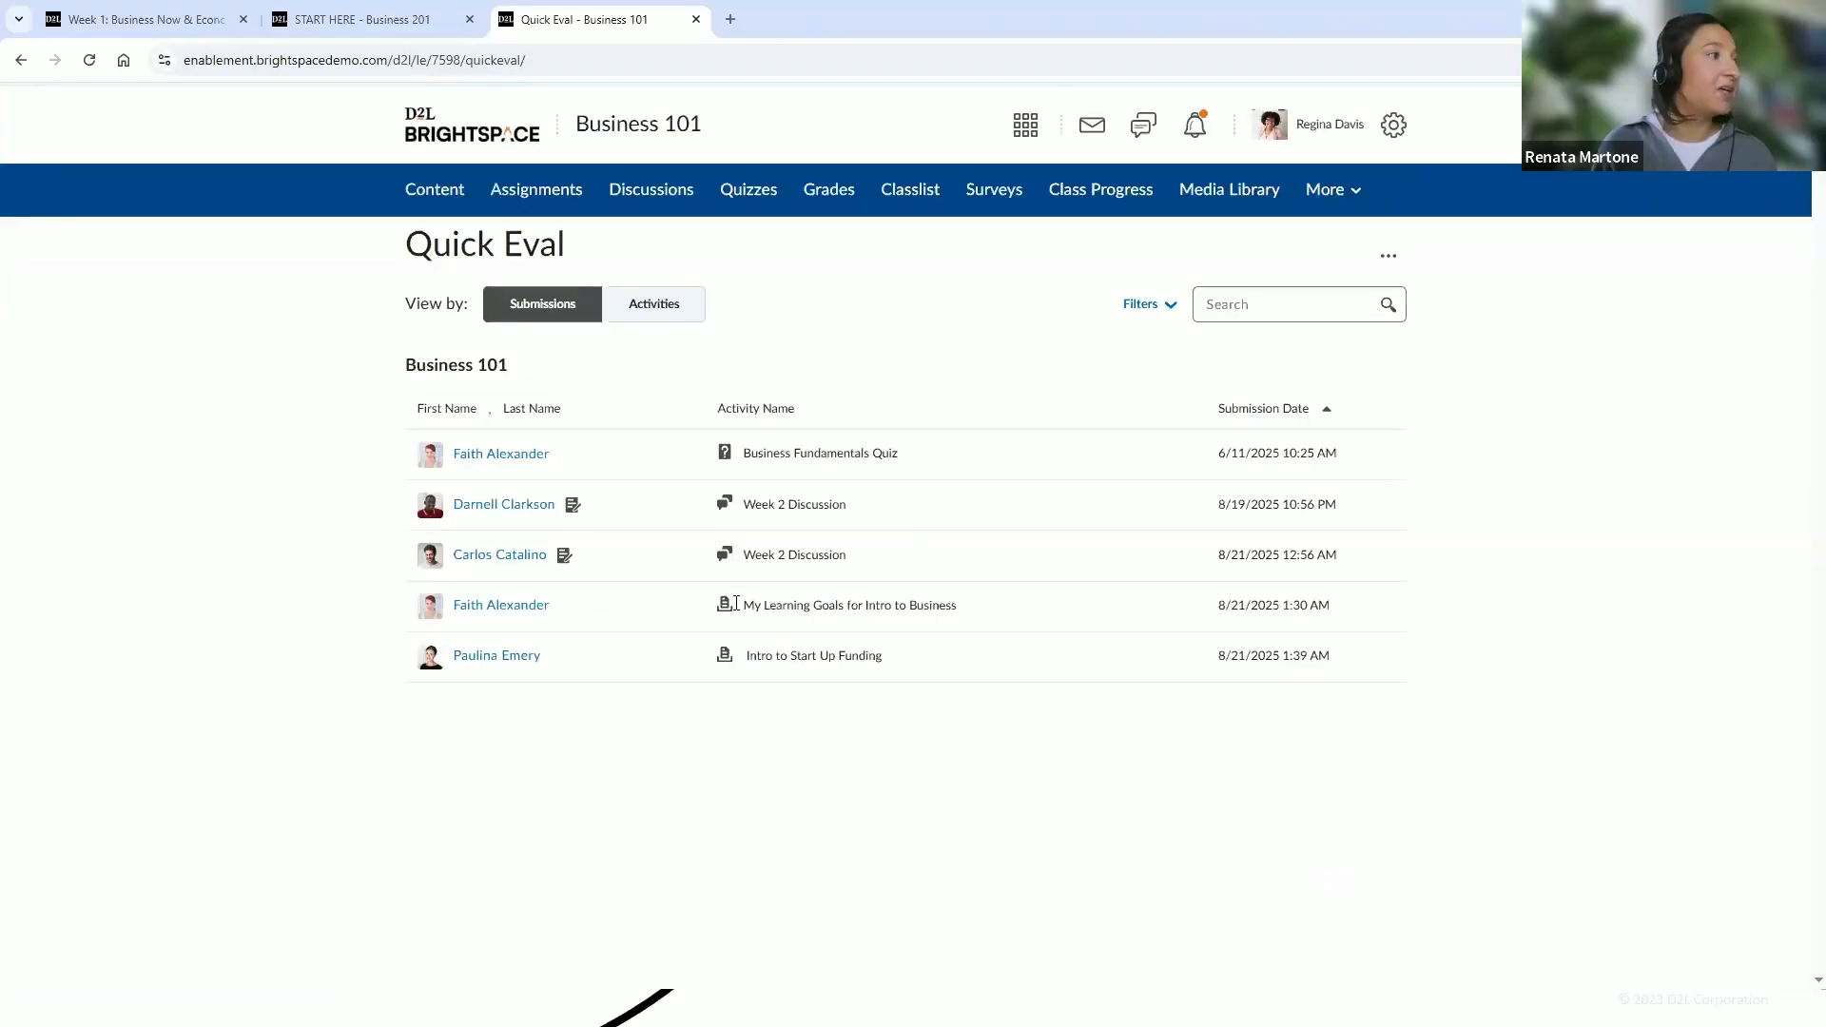
# Open a learner's My Learning Goals for Intro to Business submission and move on to the next submission
pyautogui.click(526, 610)
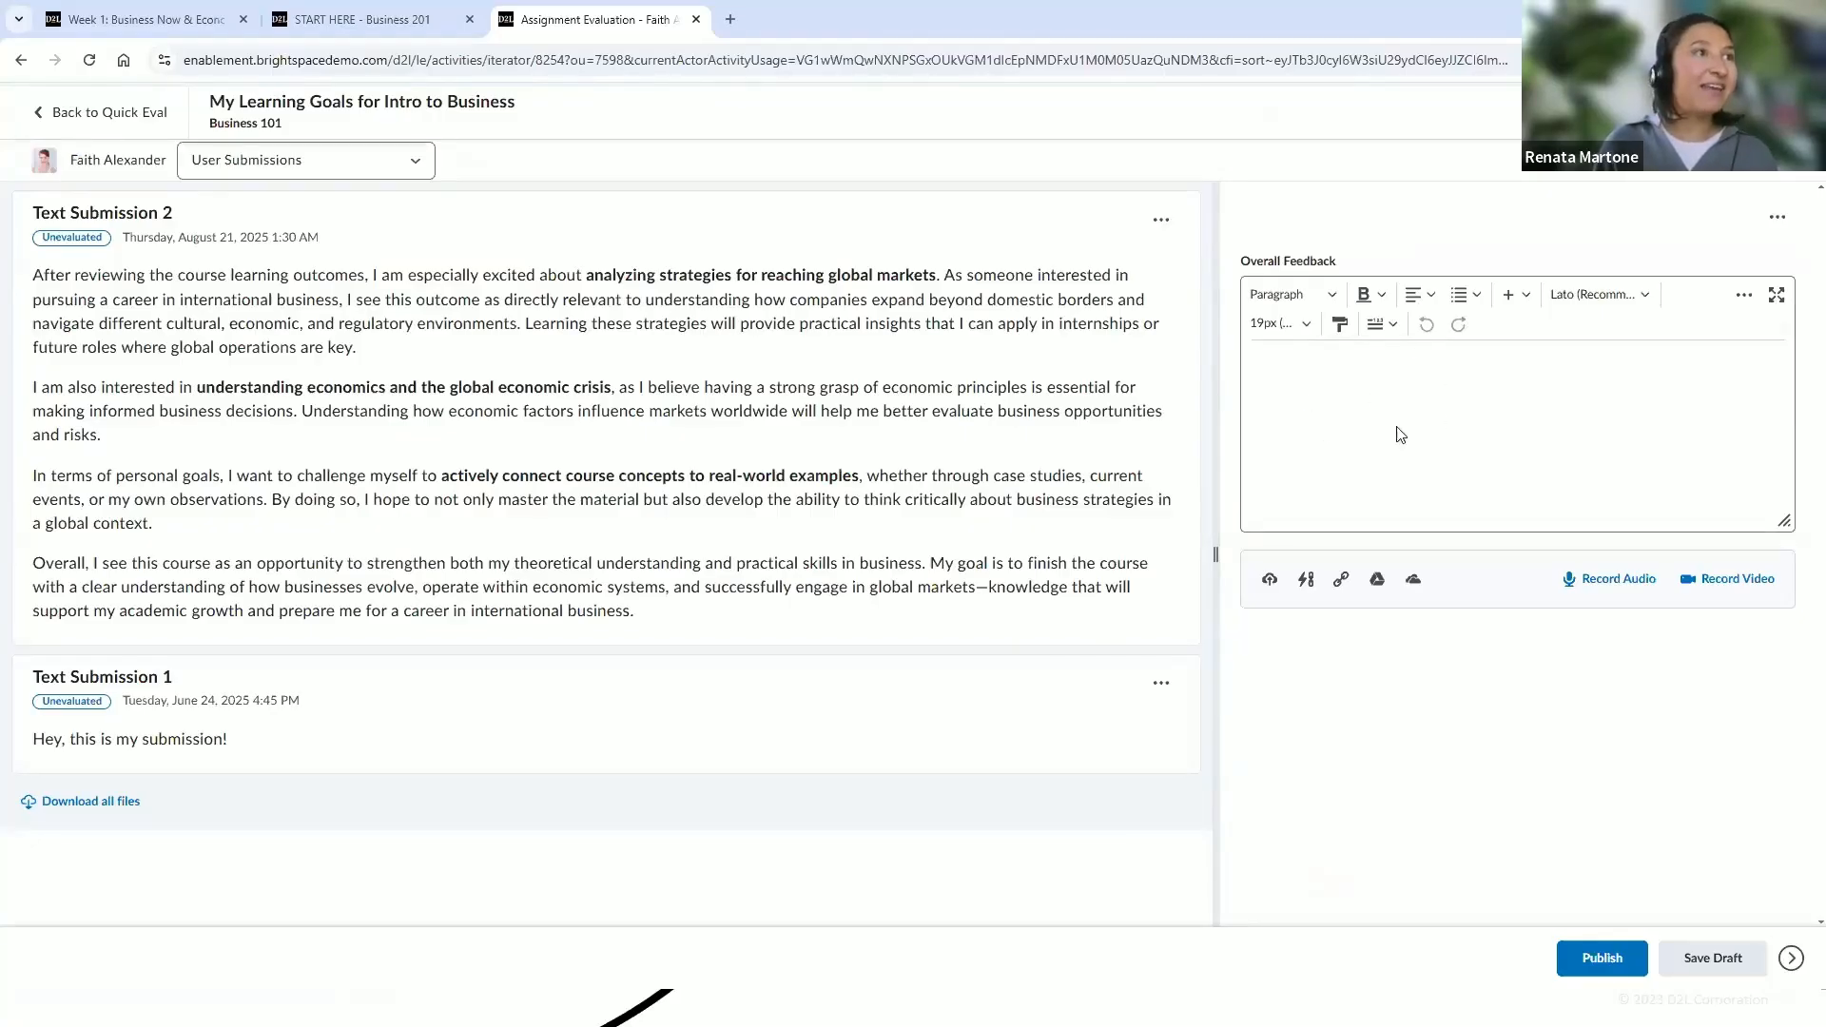
pyautogui.click(1323, 377)
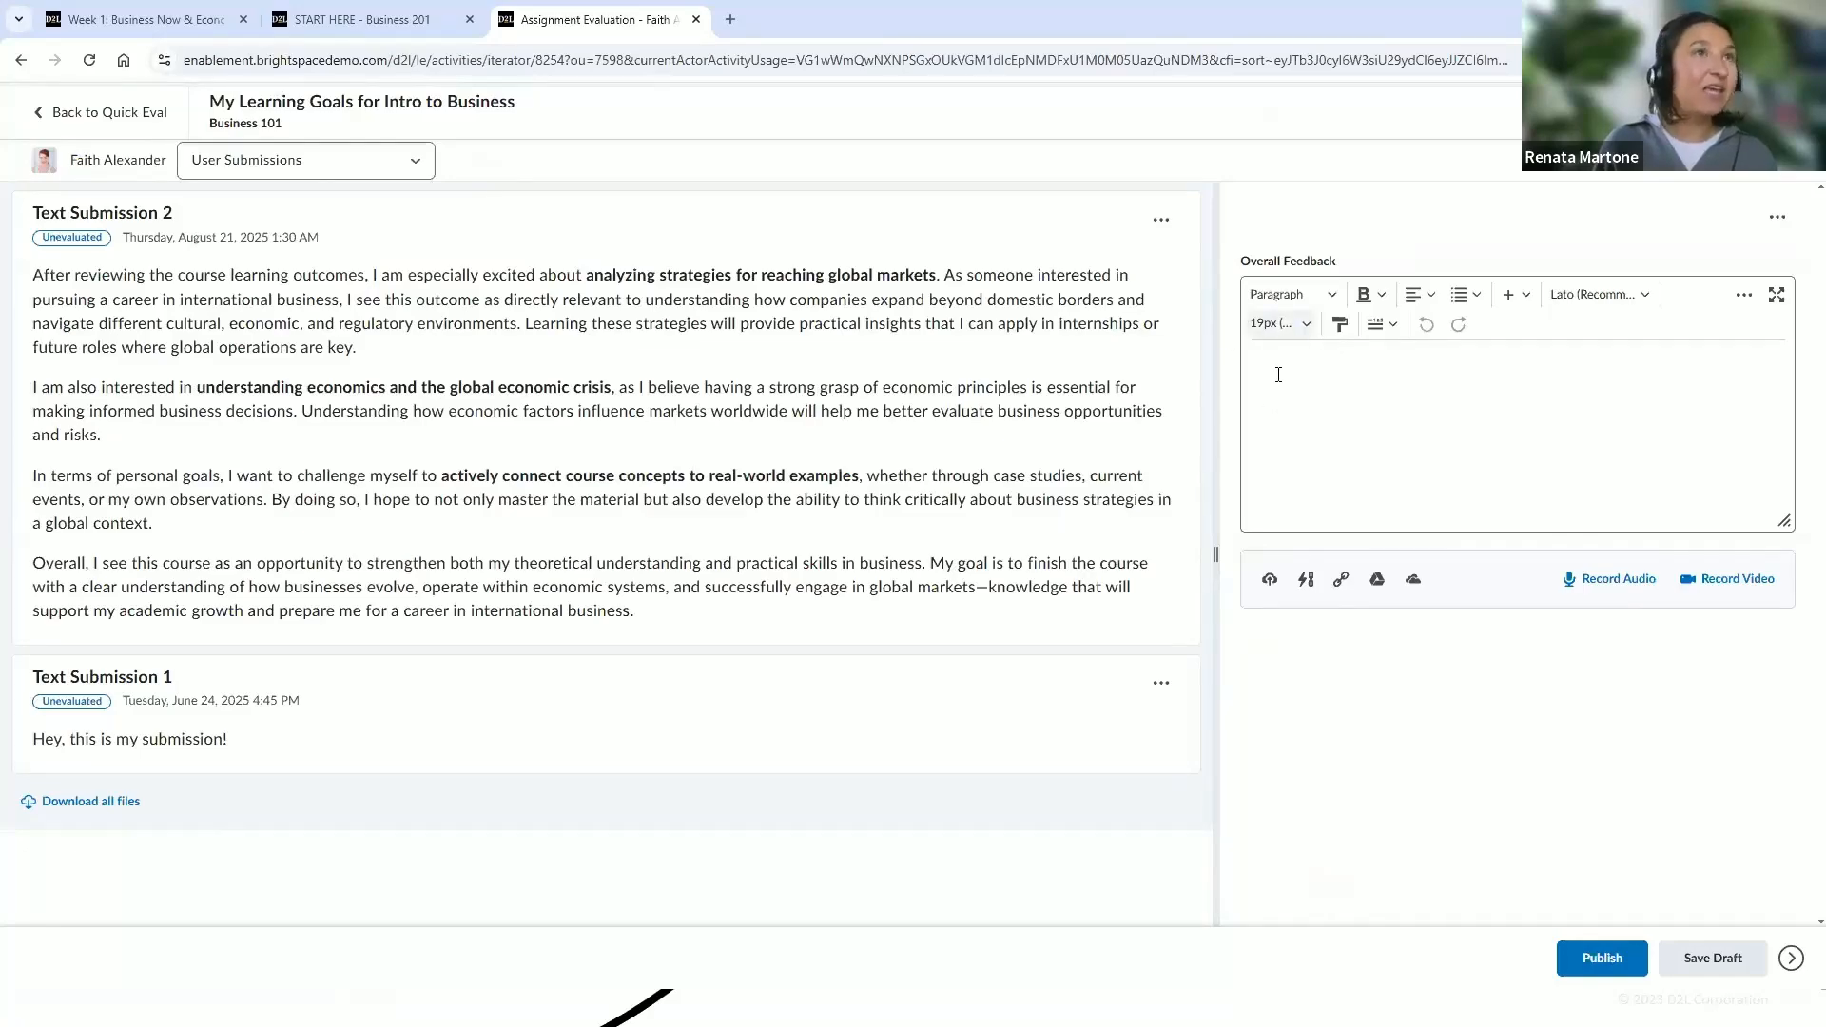
pyautogui.click(1614, 968)
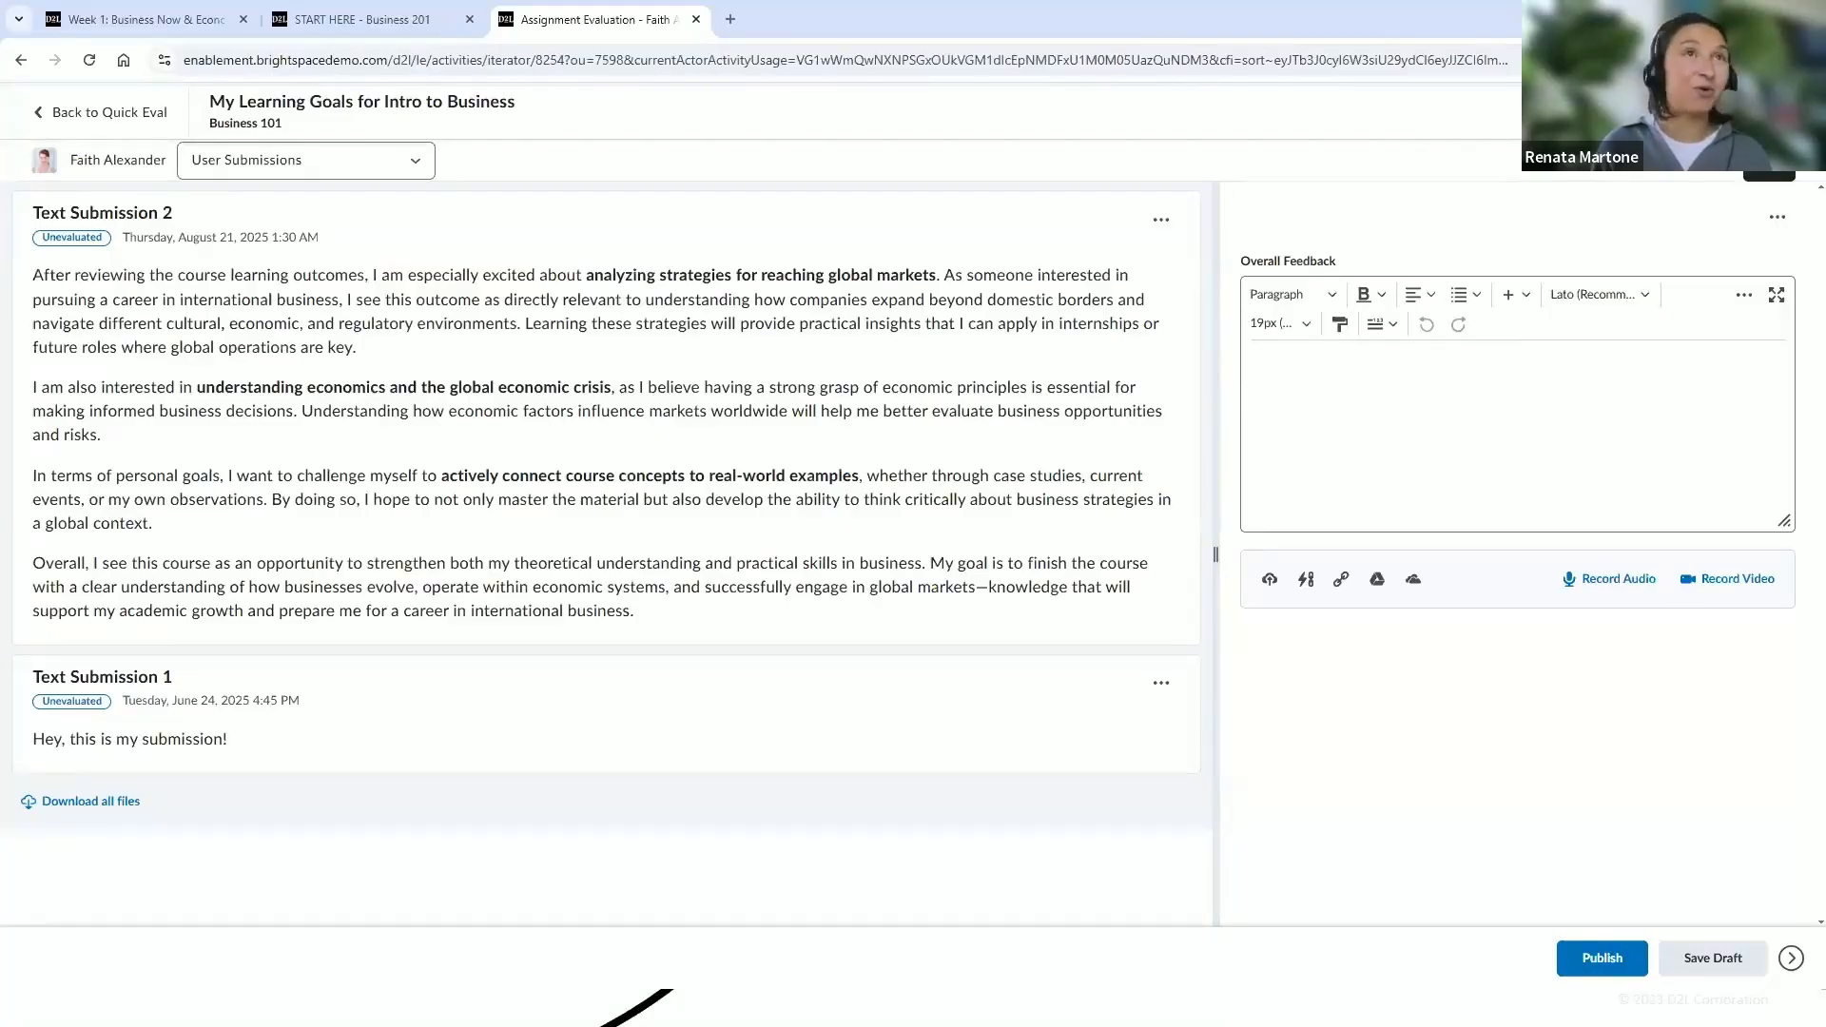
pyautogui.click(1769, 112)
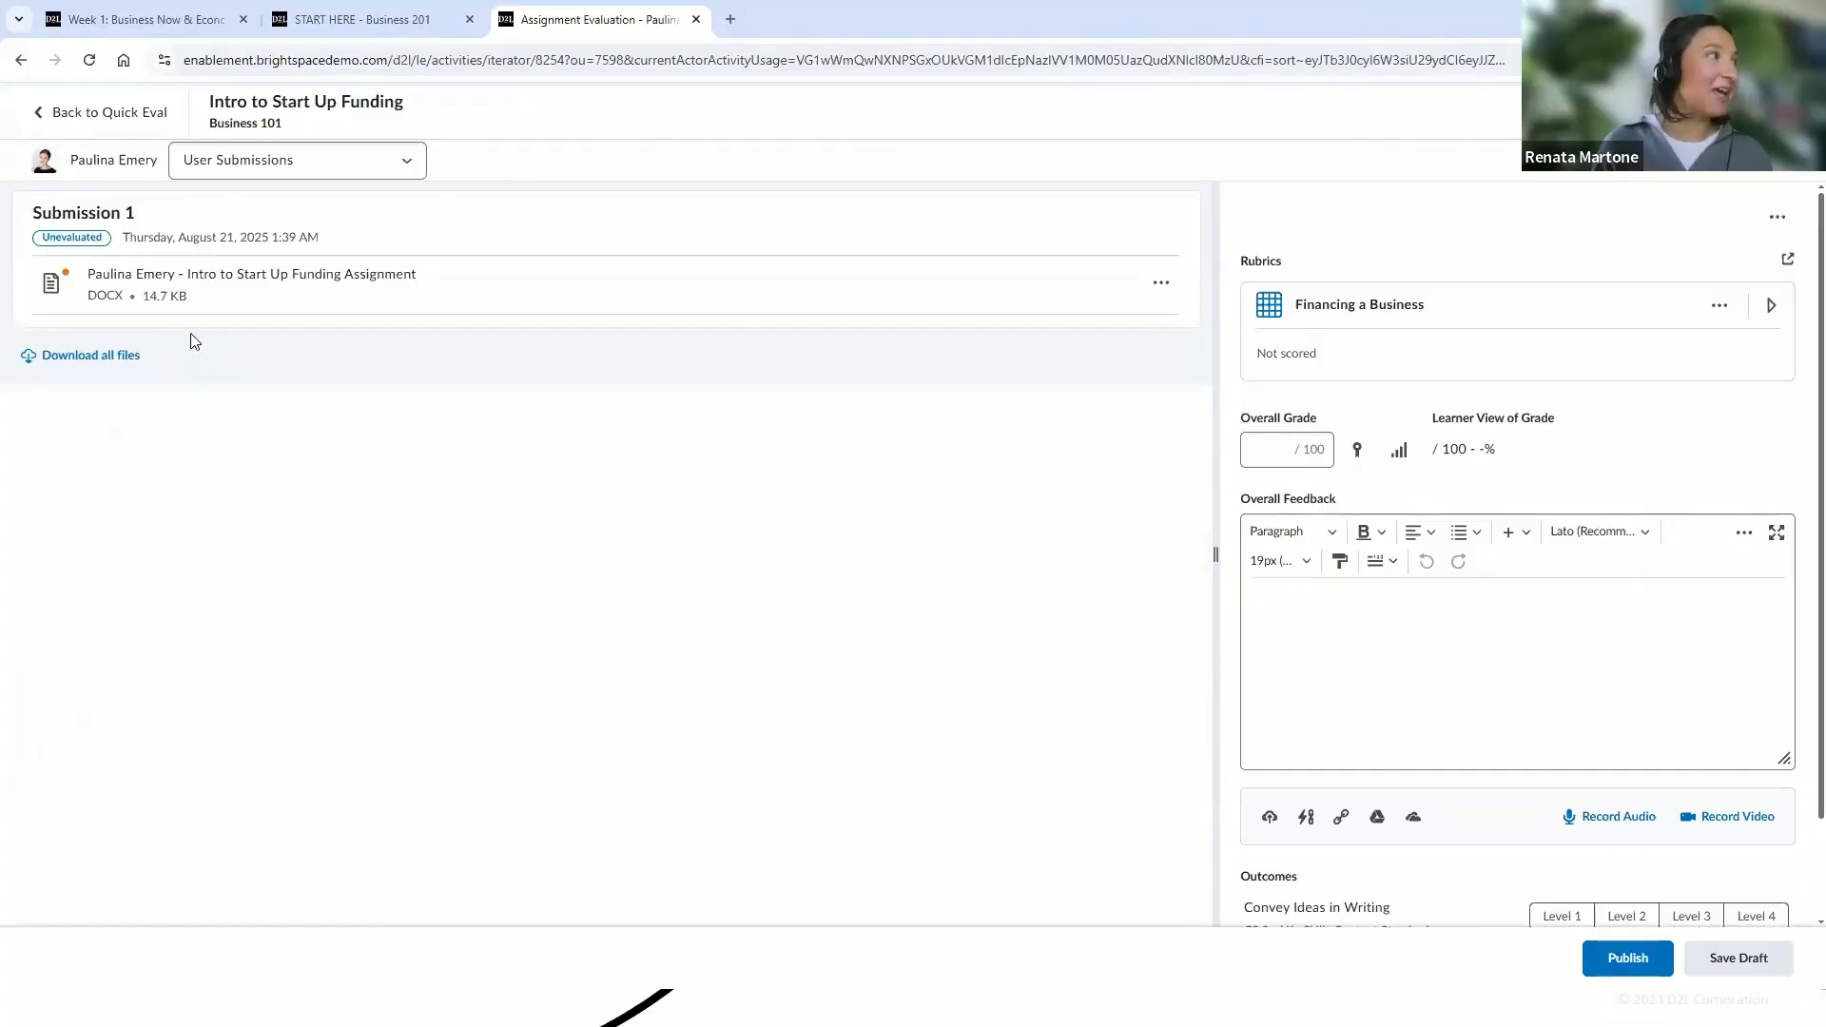
# Open the Intro to Start Up Funding document and expand the Financing a Business rubric
pyautogui.click(193, 292)
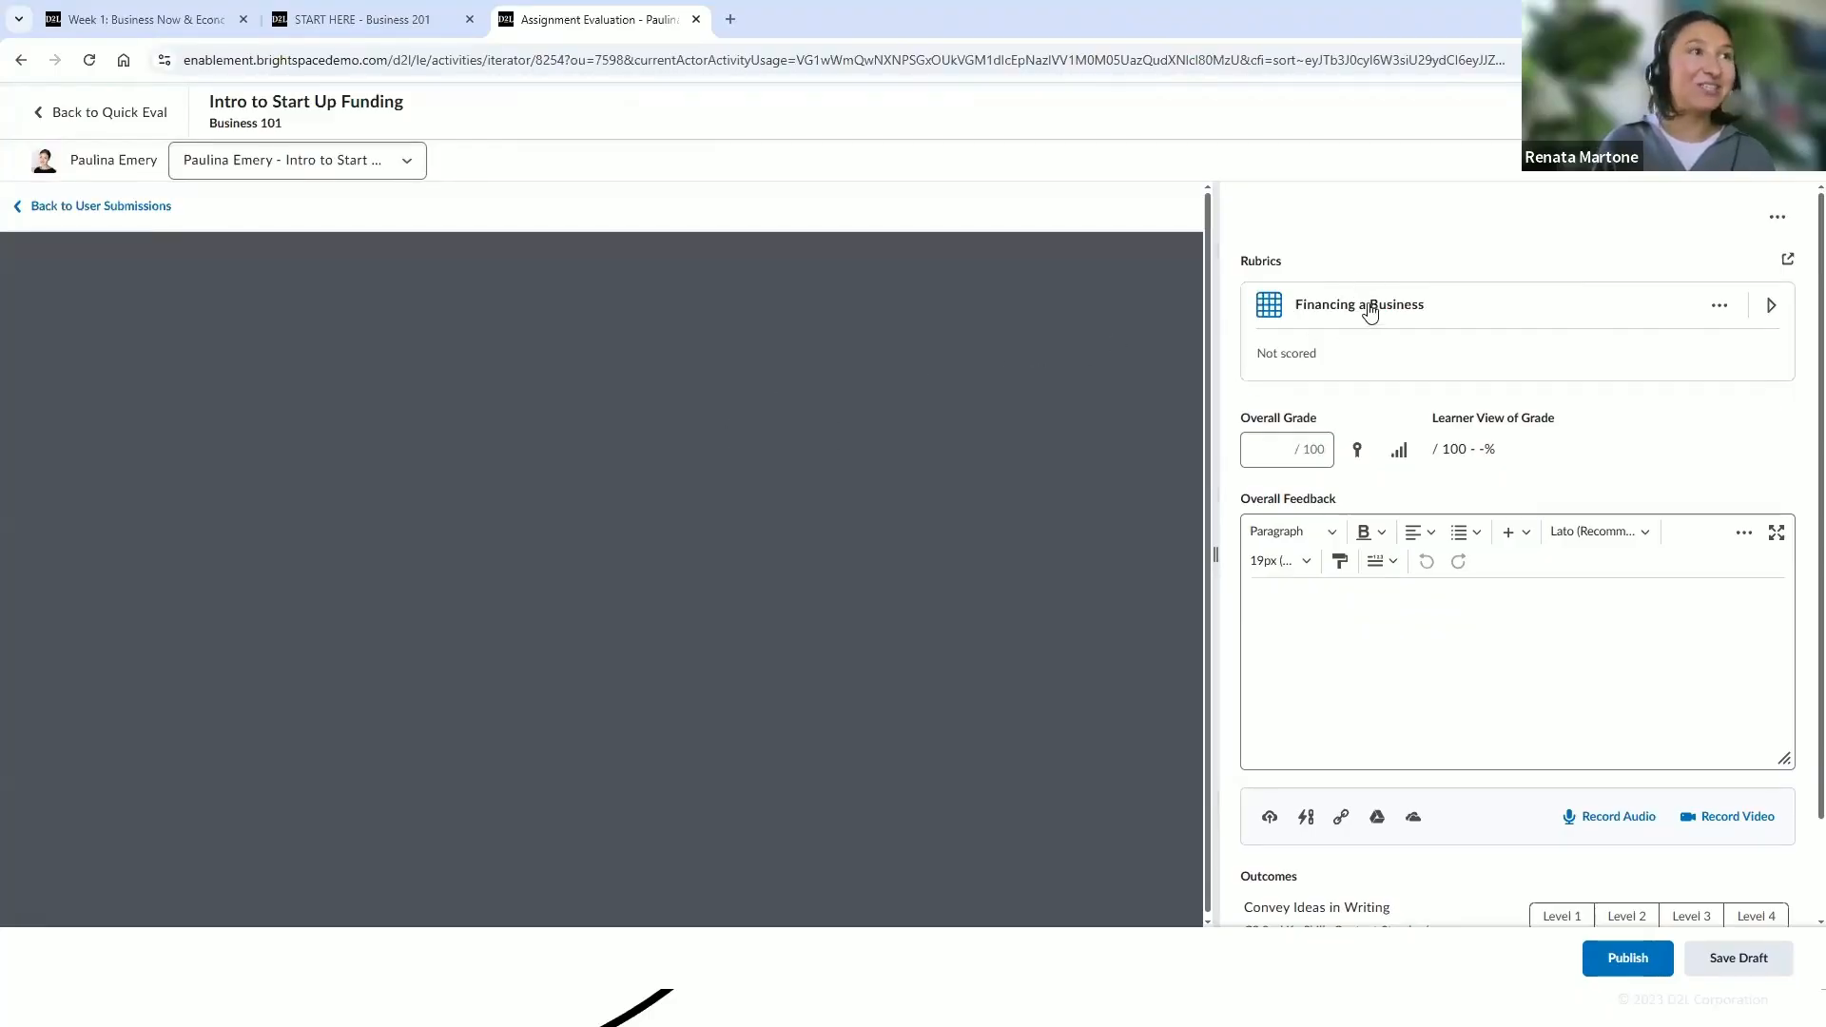
pyautogui.click(1370, 308)
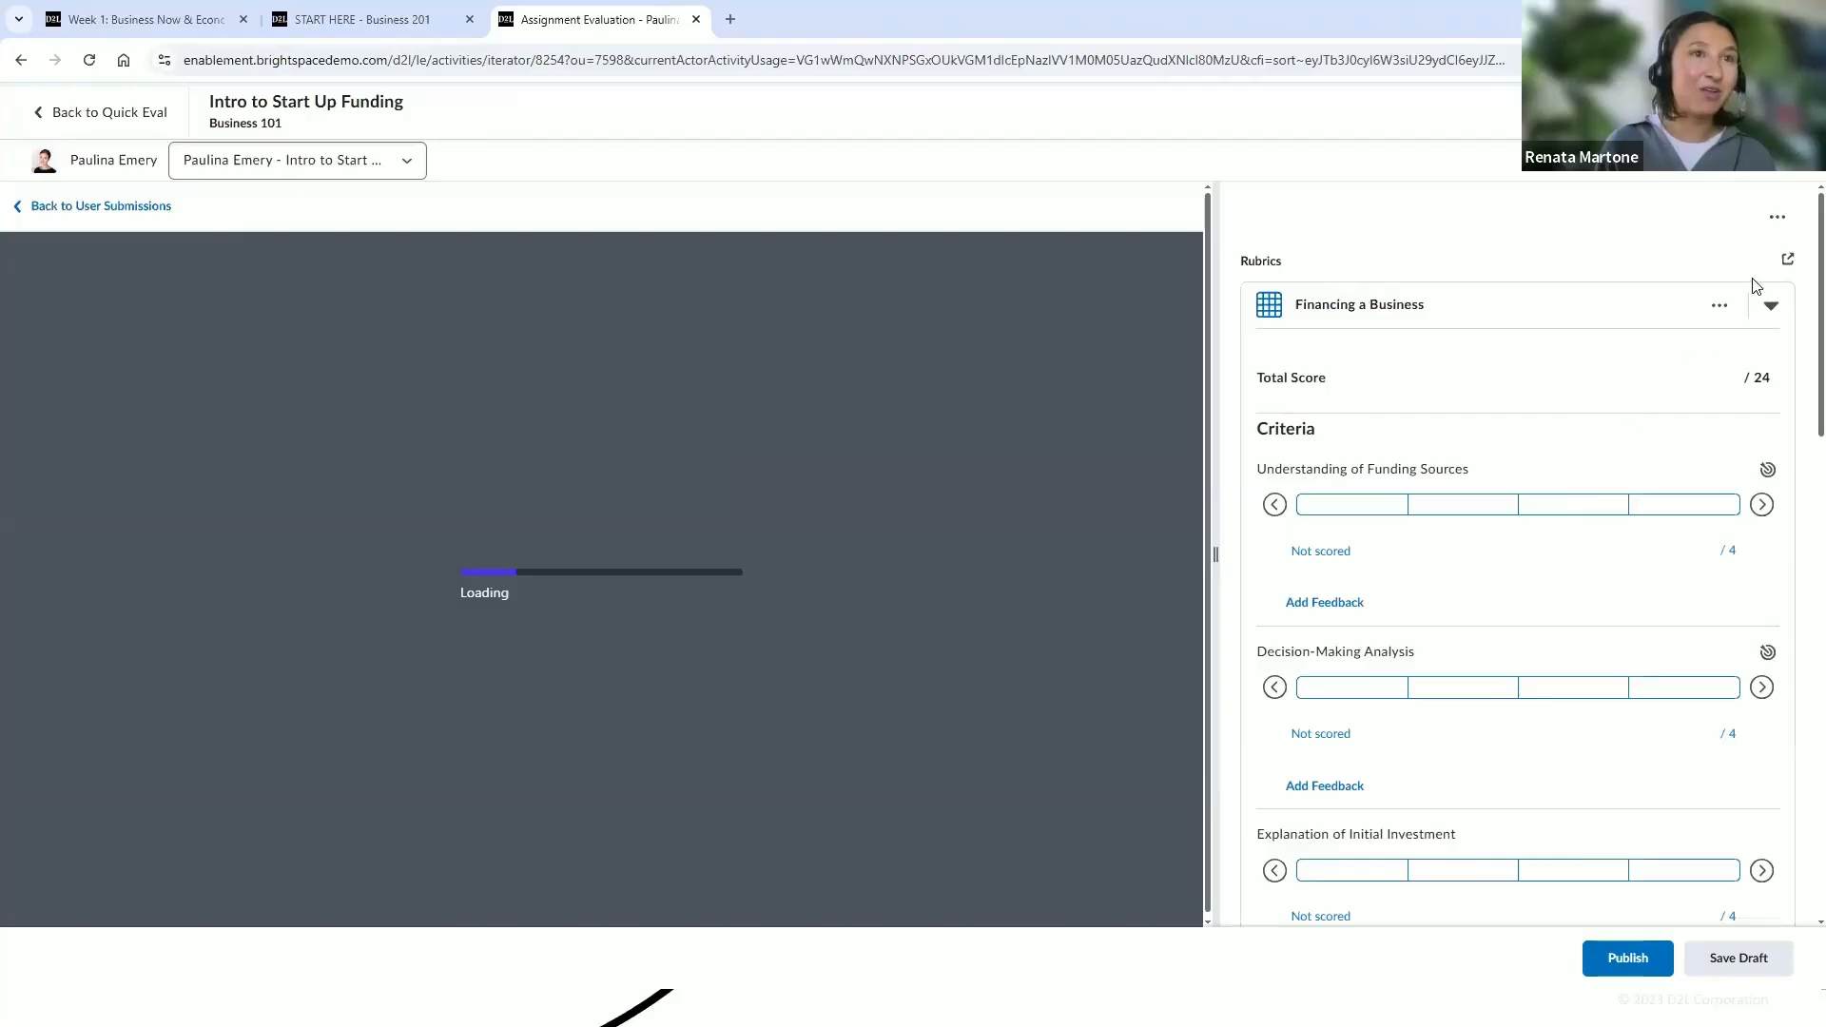
pyautogui.click(1778, 218)
pyautogui.click(1778, 218)
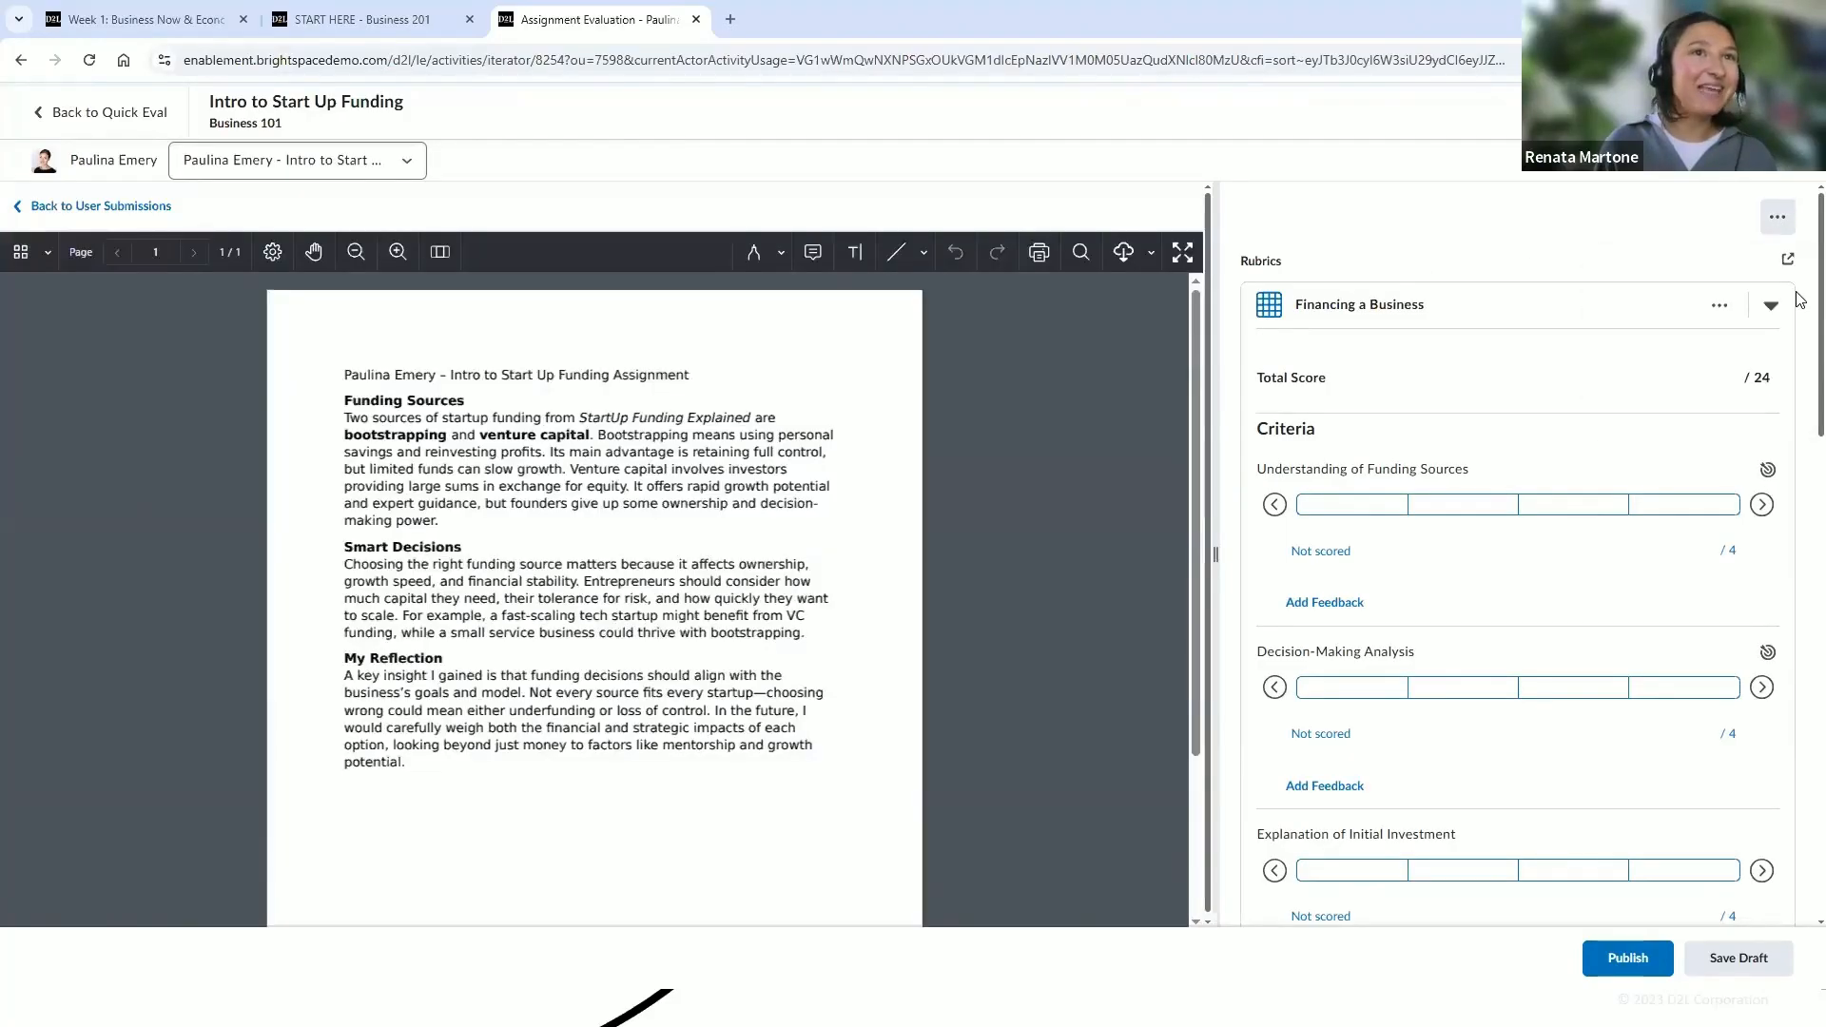
# Add a note annotation beside the document title, then move on to the next submission
pyautogui.click(813, 252)
pyautogui.click(770, 386)
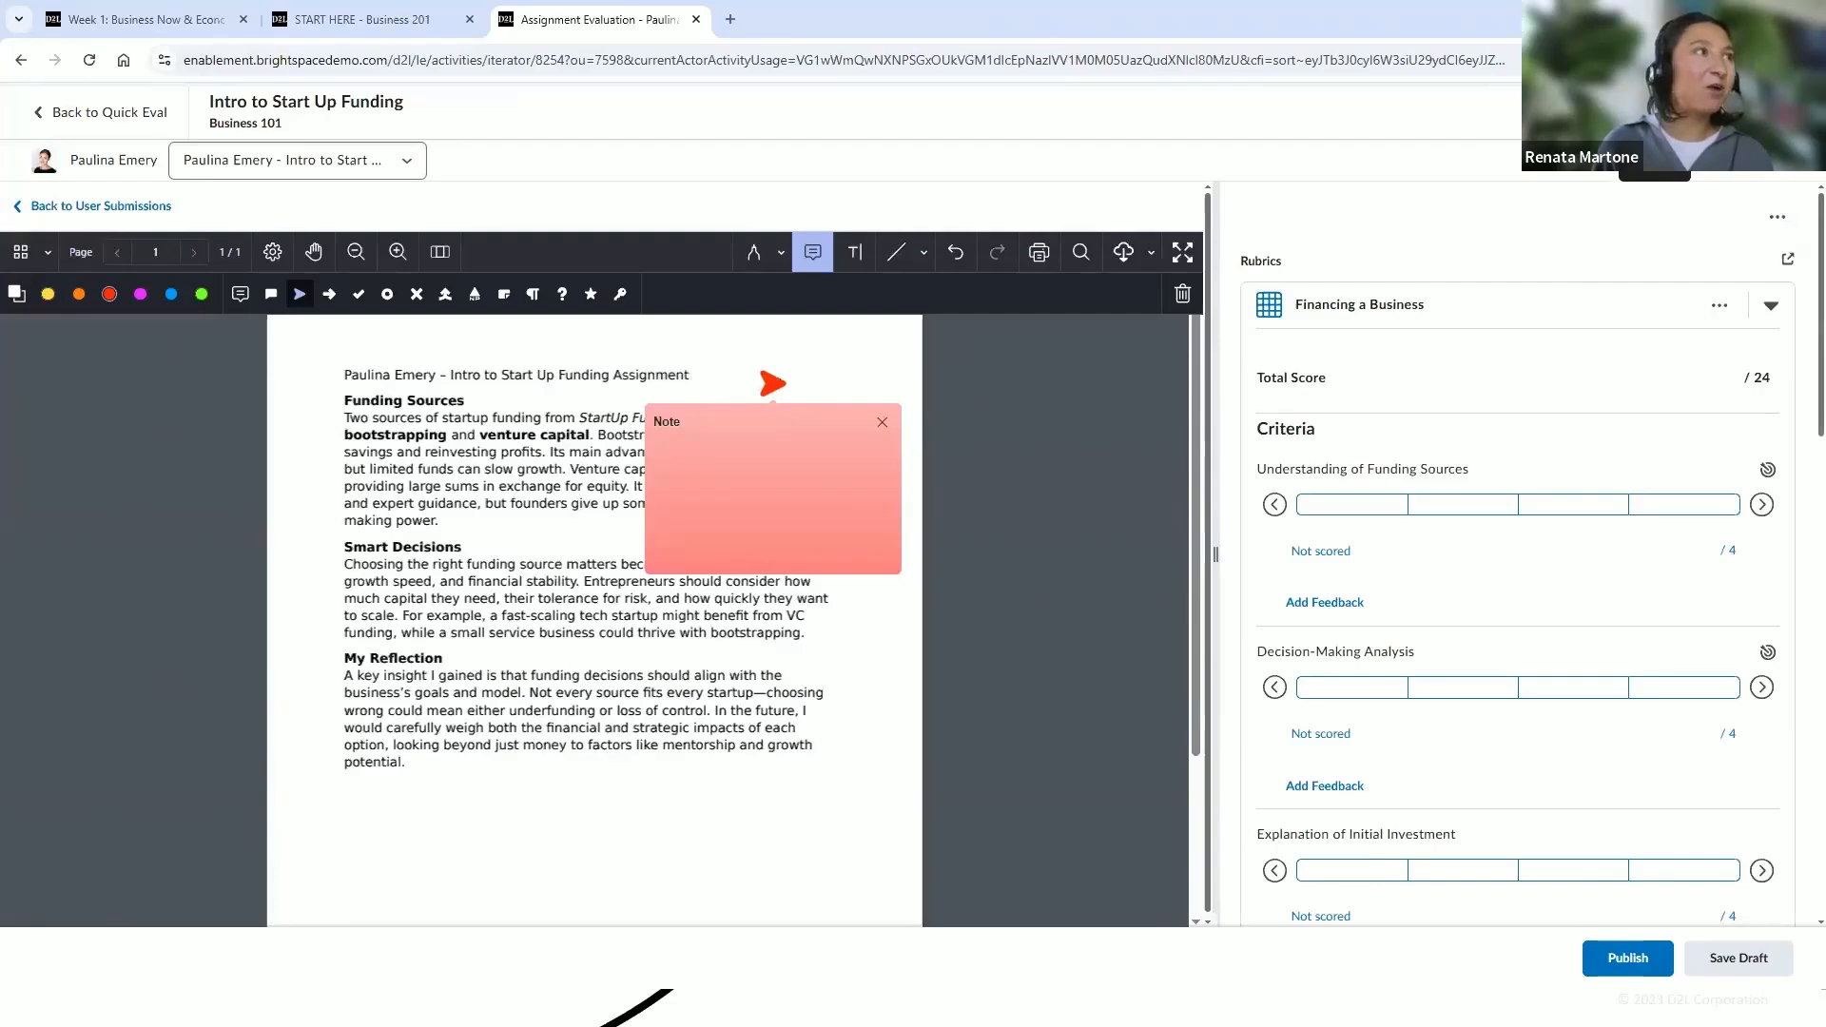
pyautogui.click(1123, 249)
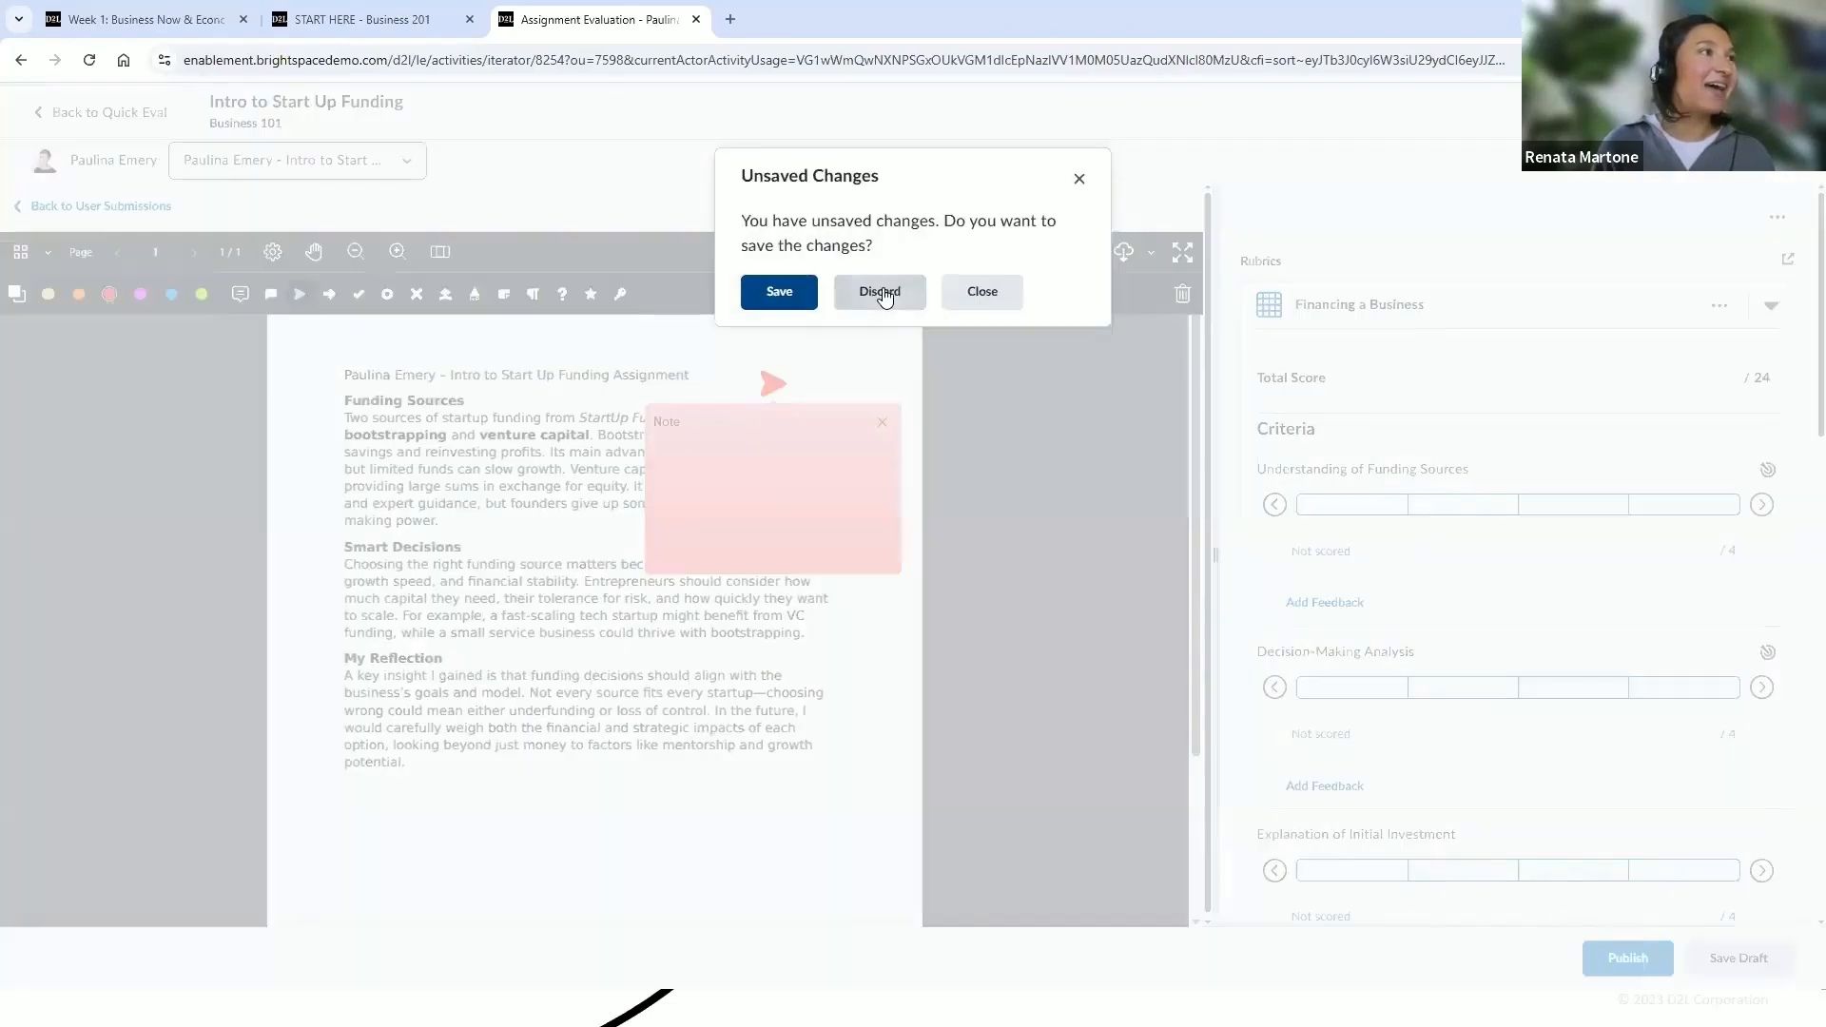
pyautogui.click(889, 287)
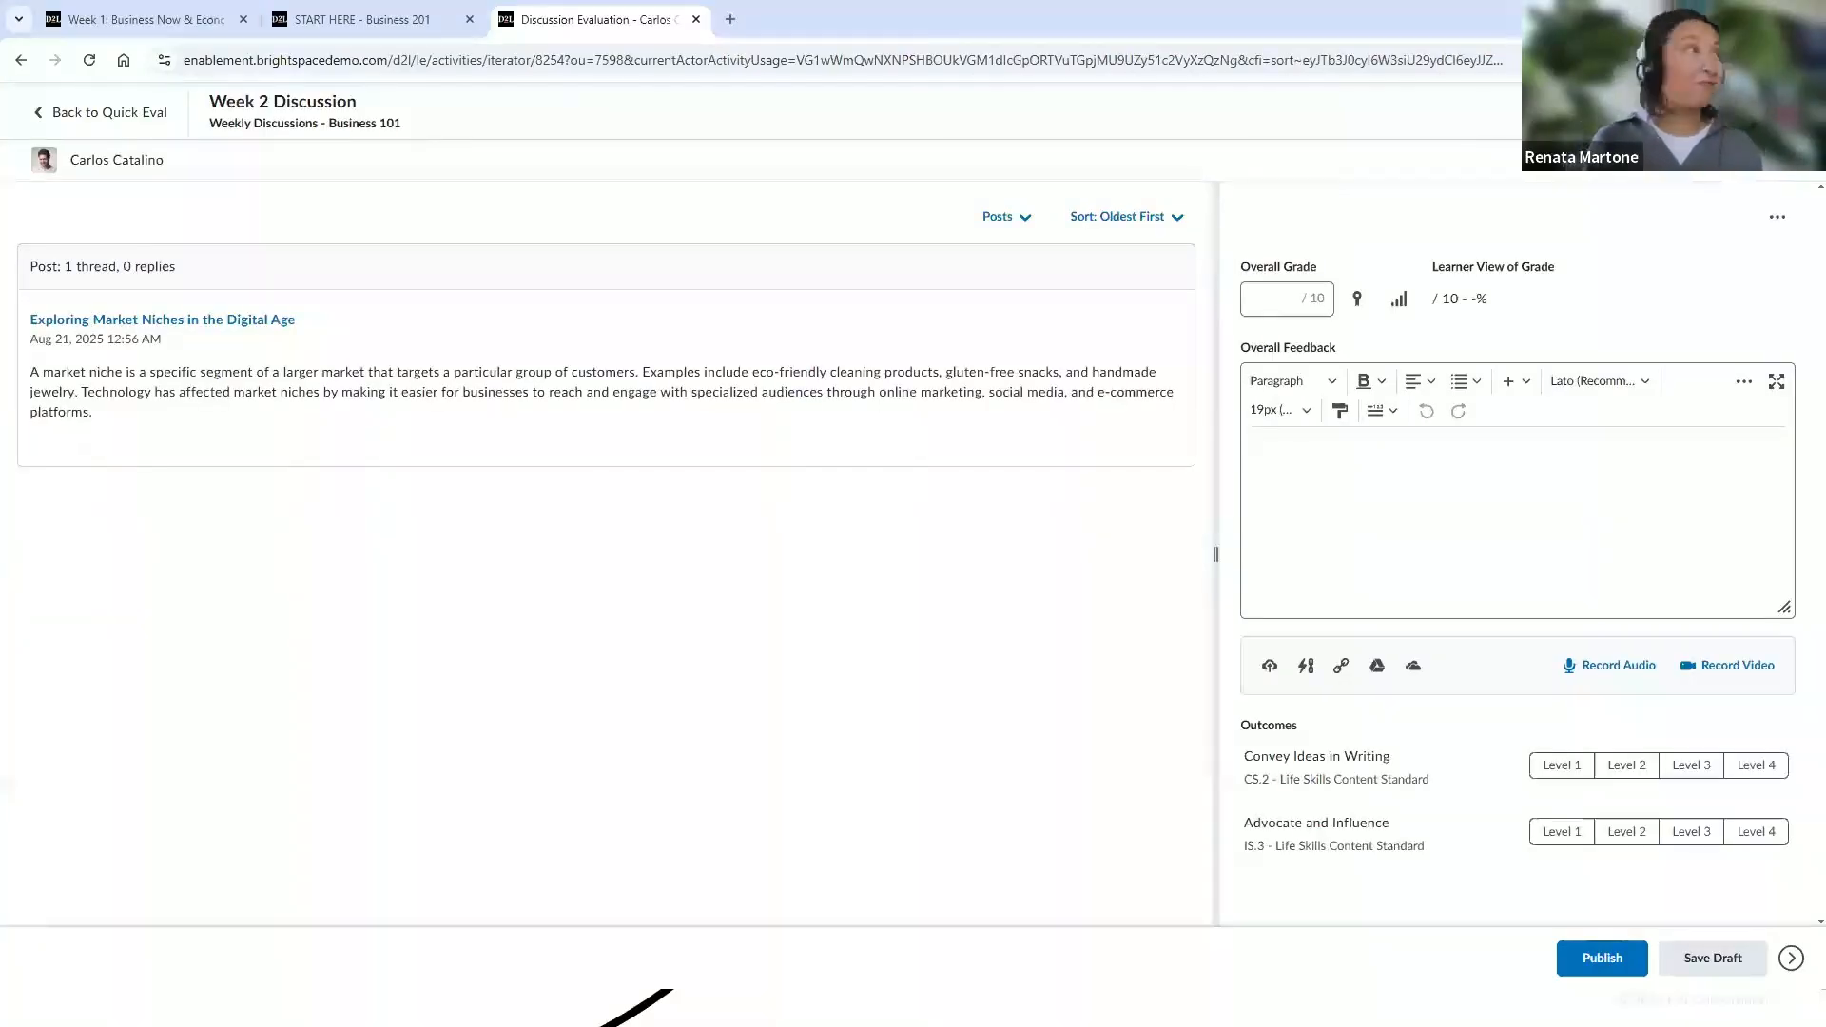
# Leave the discussion evaluation for Quick Eval and go to the Business 101 course homepage
pyautogui.click(104, 113)
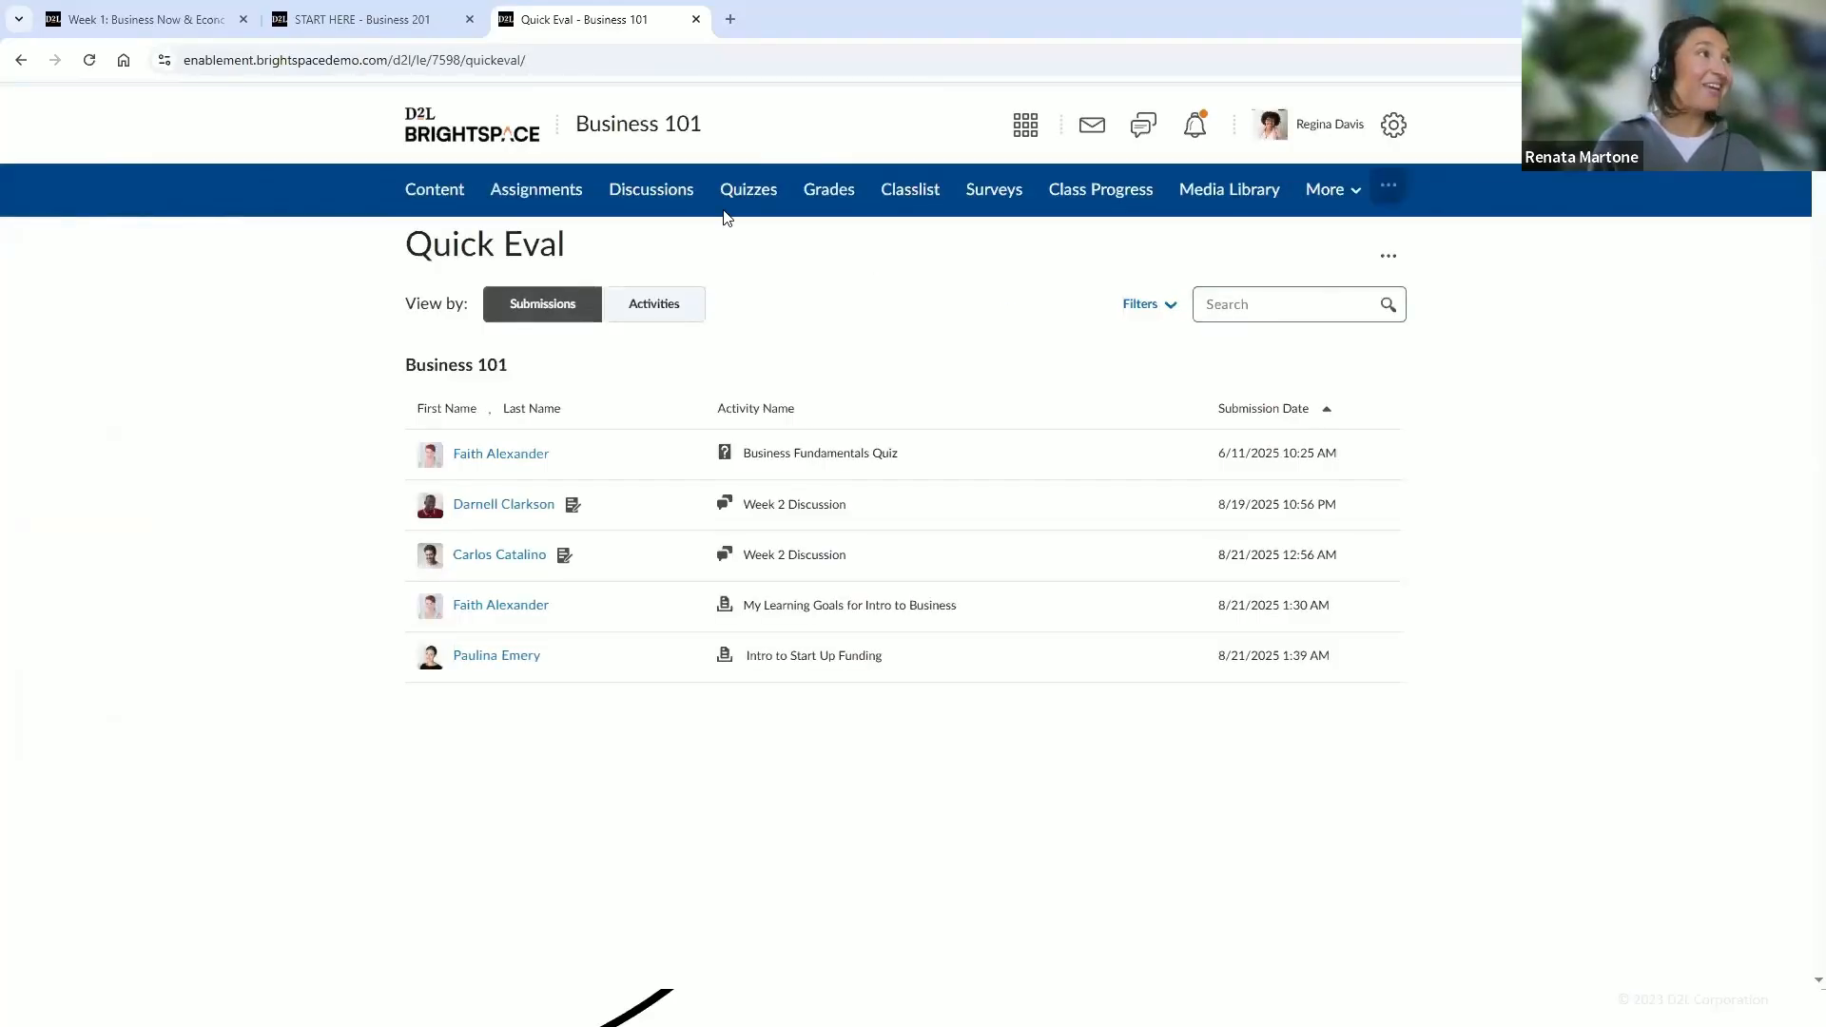
pyautogui.click(1346, 191)
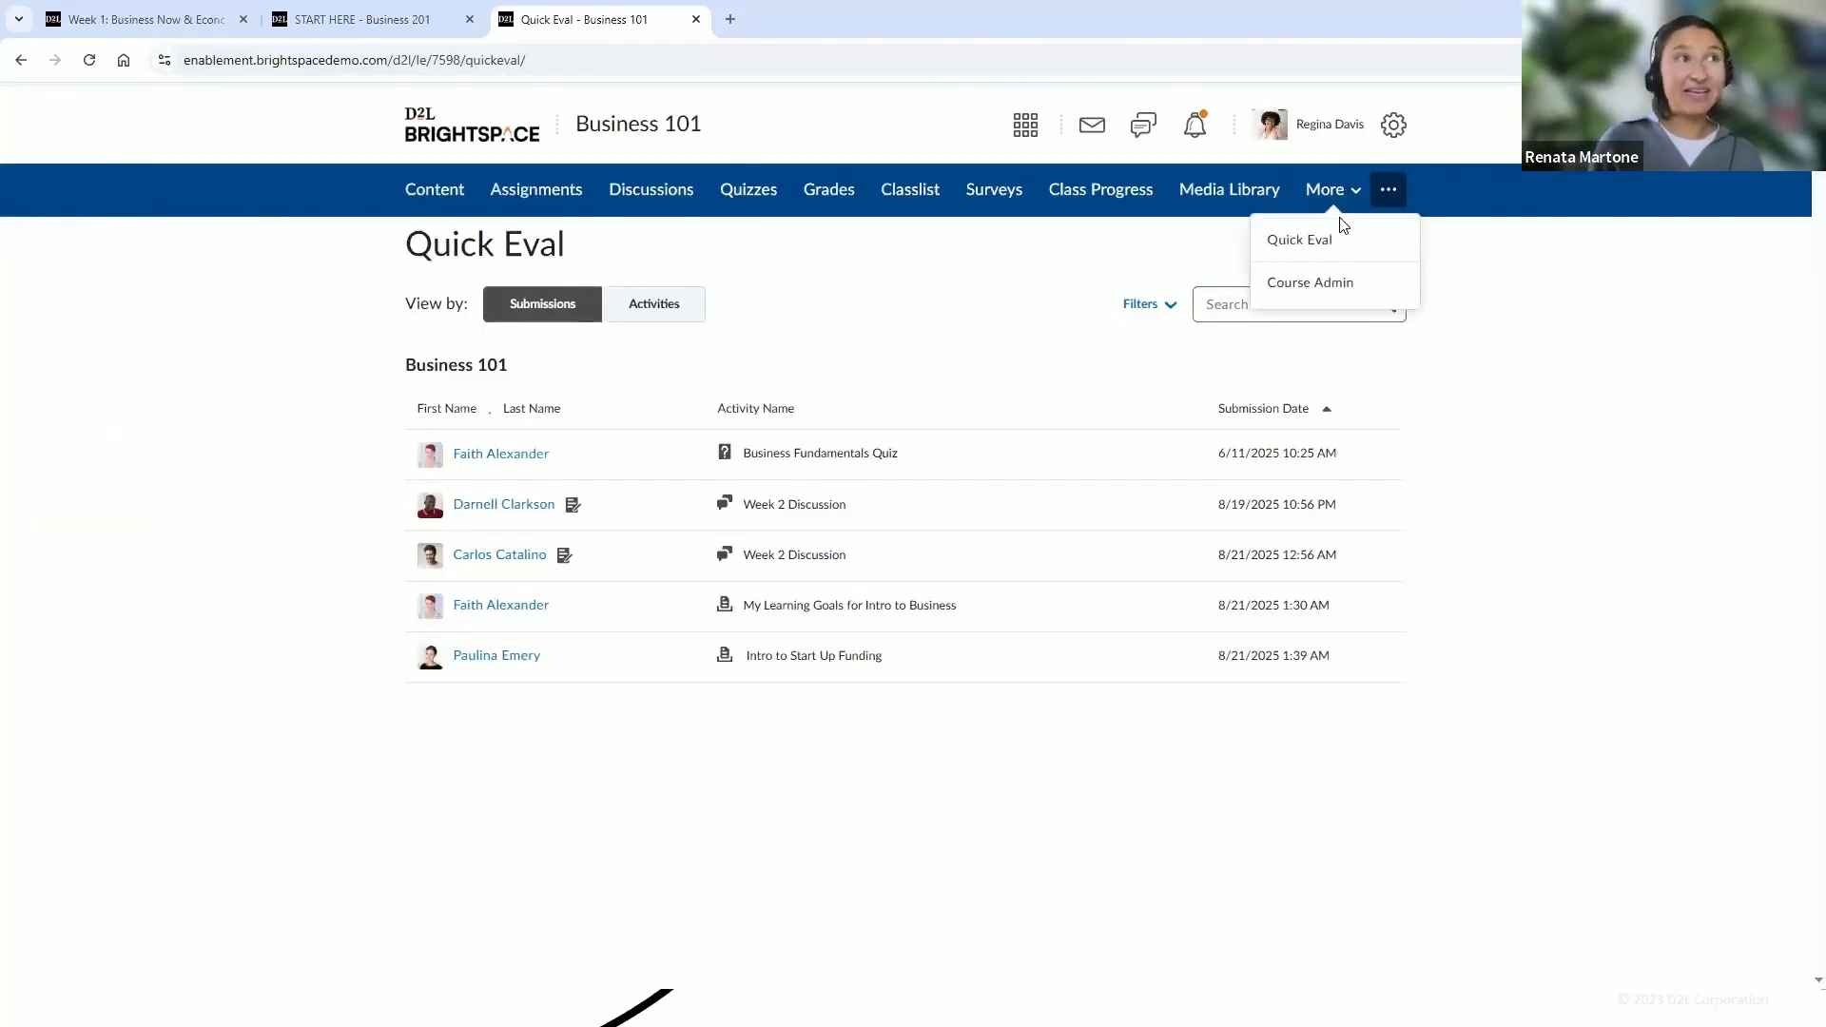
pyautogui.click(609, 136)
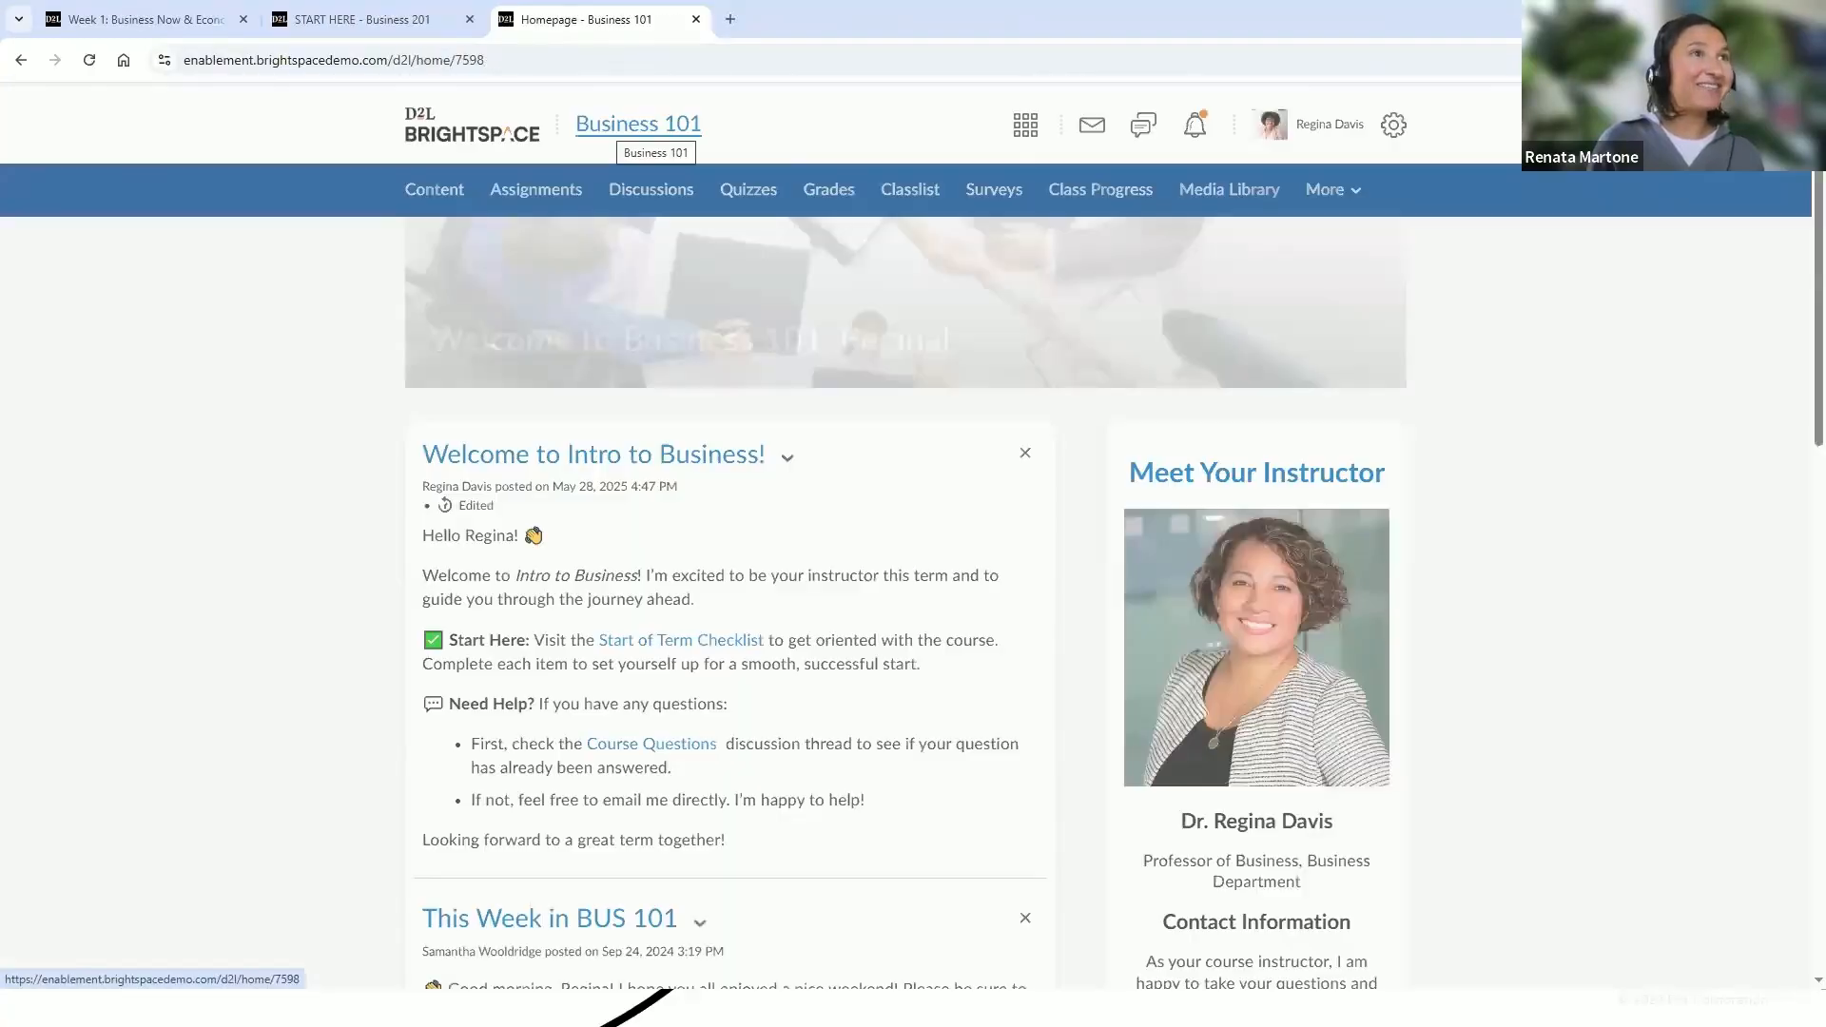
# Open the My Learning Goals for Intro to Business evaluation from the homepage Quick Eval widget, then go back to Quick Eval
pyautogui.scroll(-2, 913, 533)
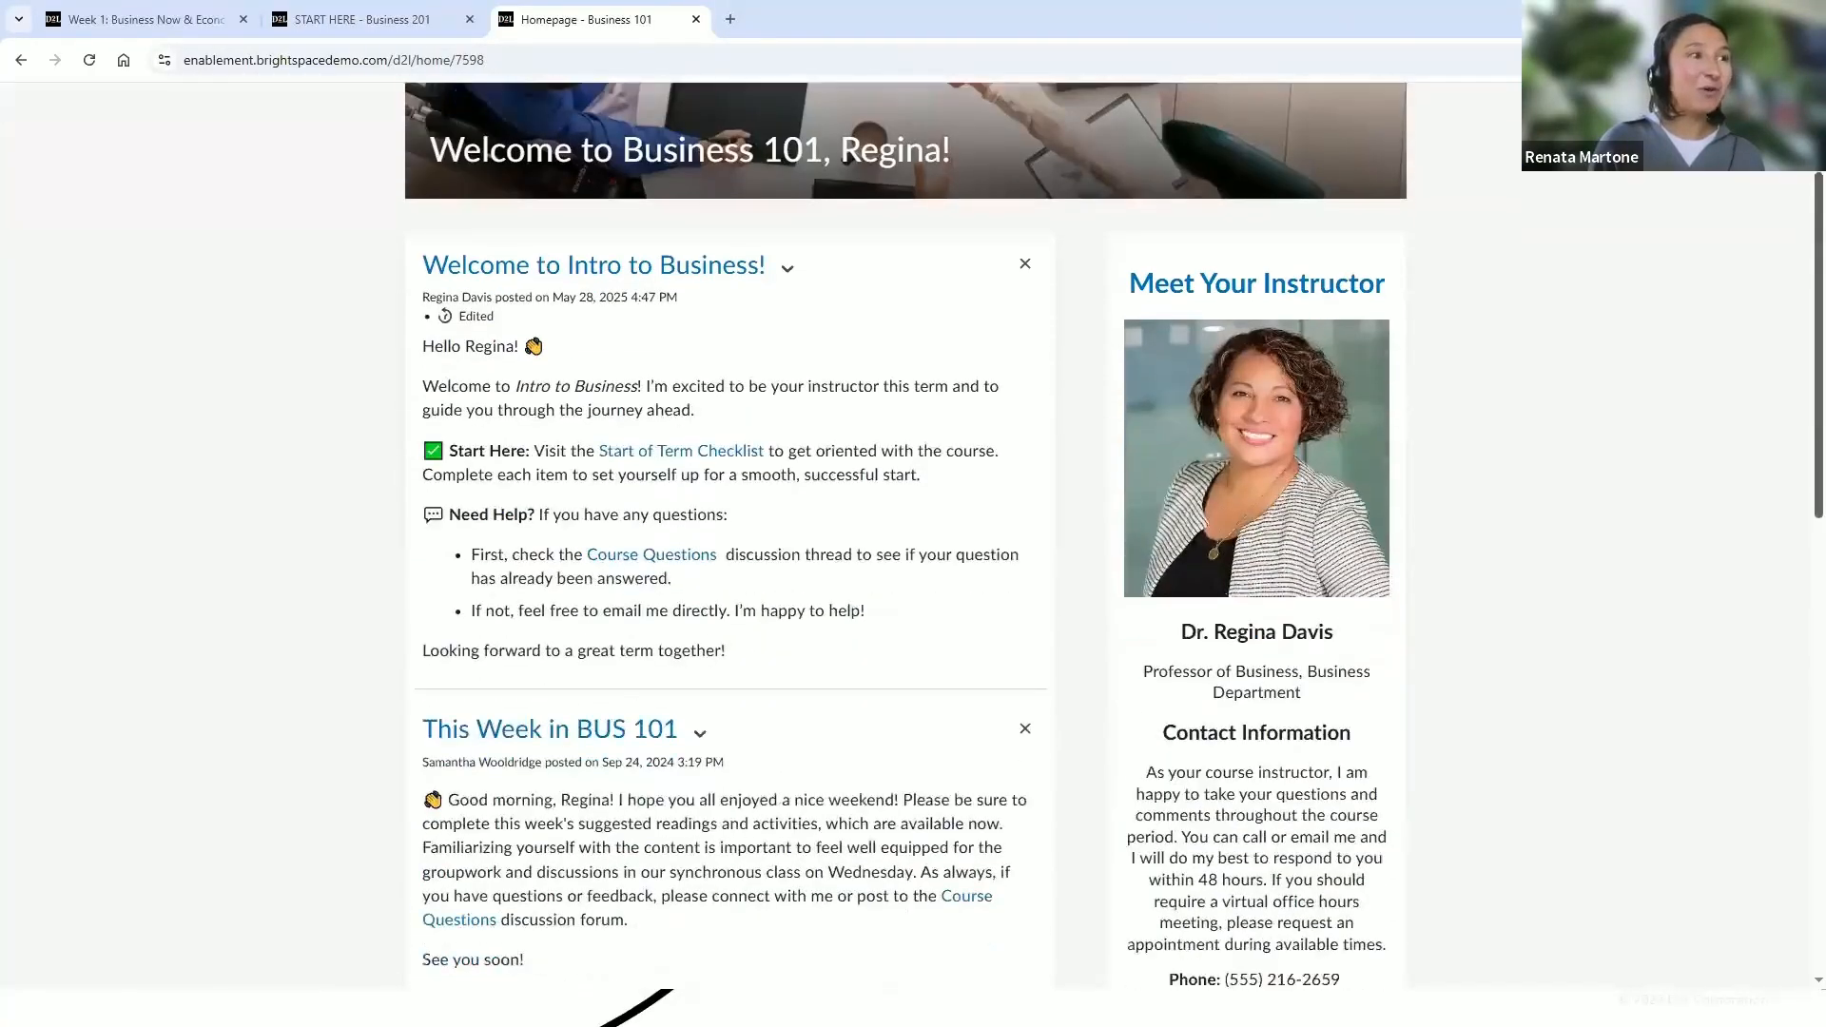
pyautogui.scroll(-10, 1779, 533)
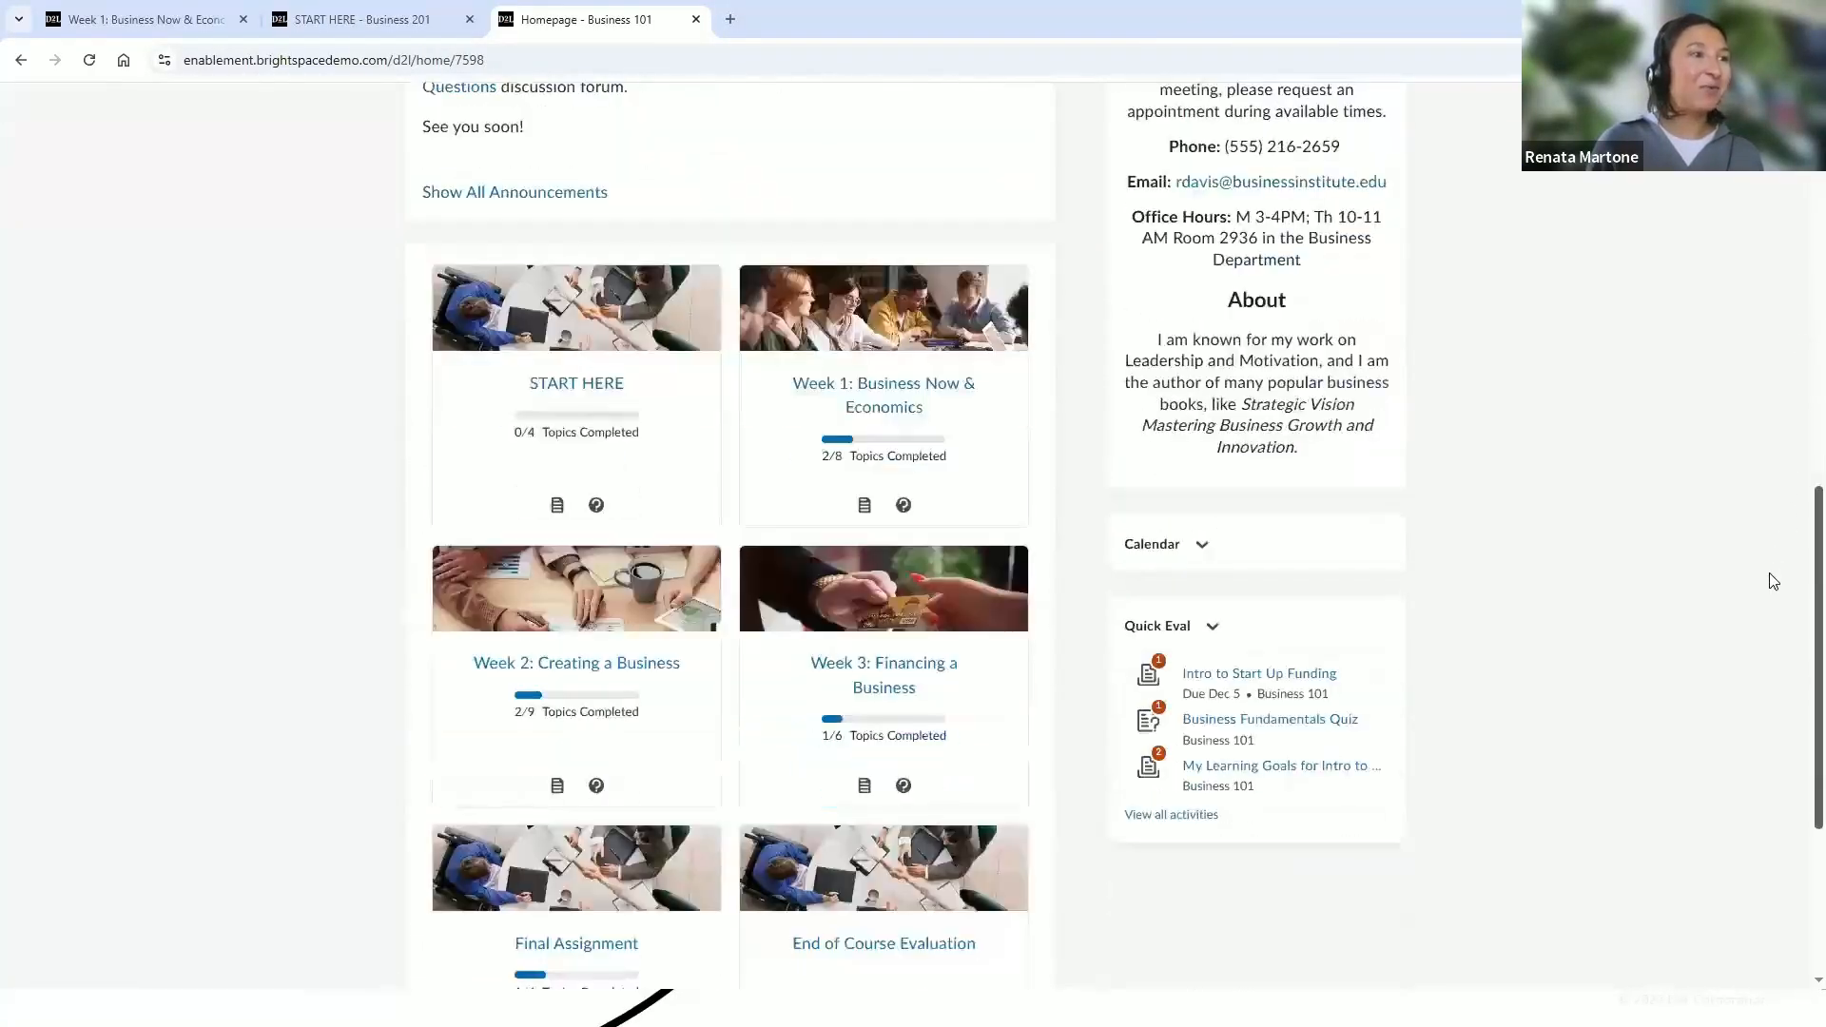
pyautogui.scroll(-1, 1770, 619)
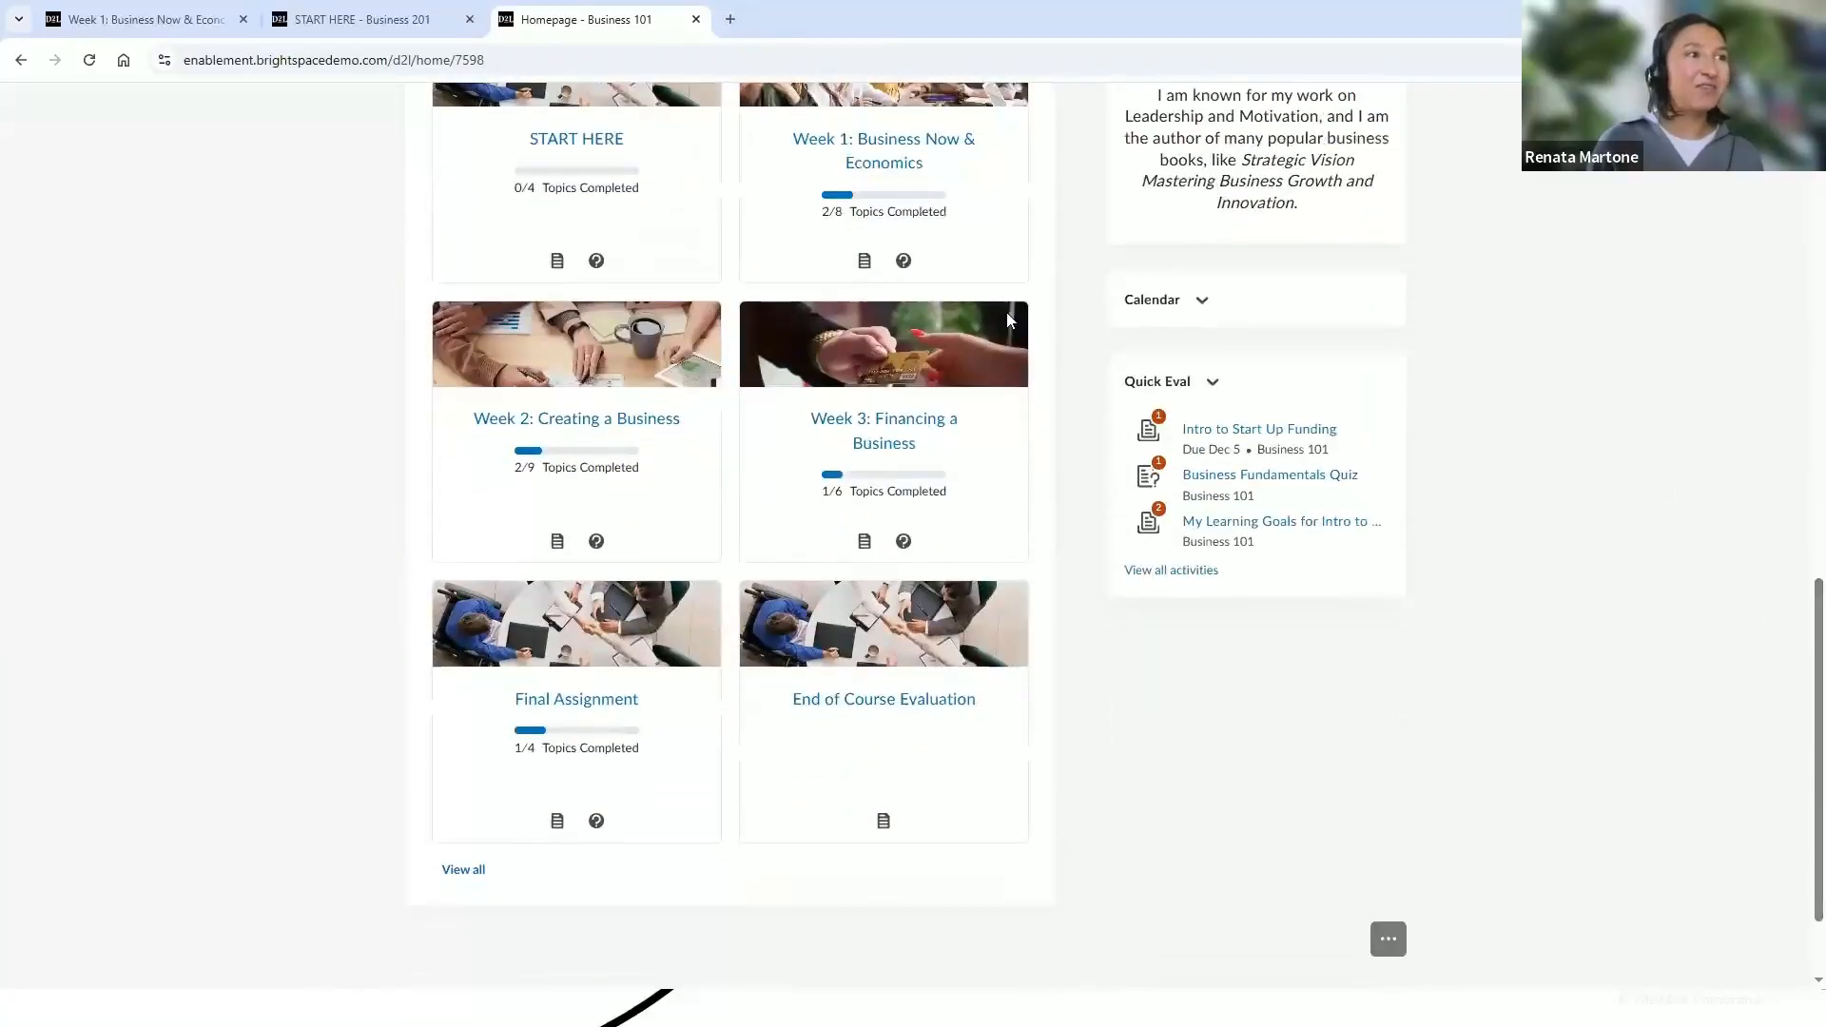
pyautogui.click(1273, 532)
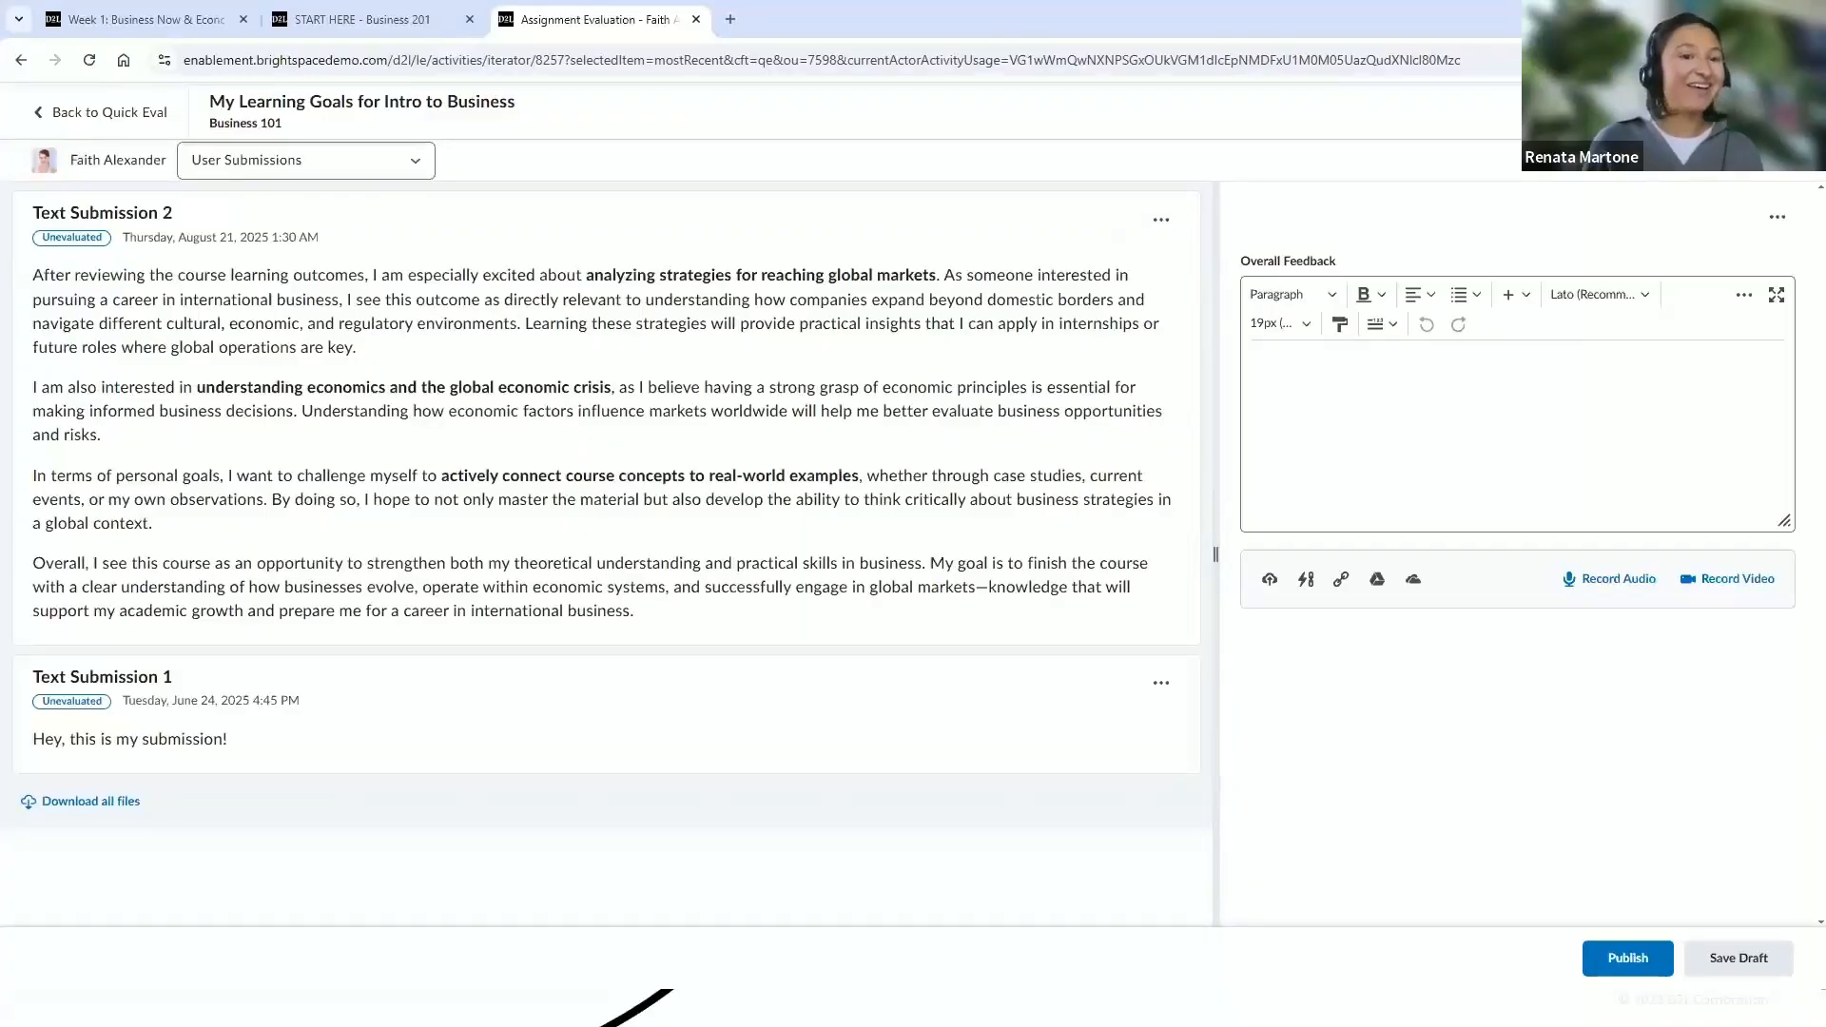
pyautogui.click(138, 114)
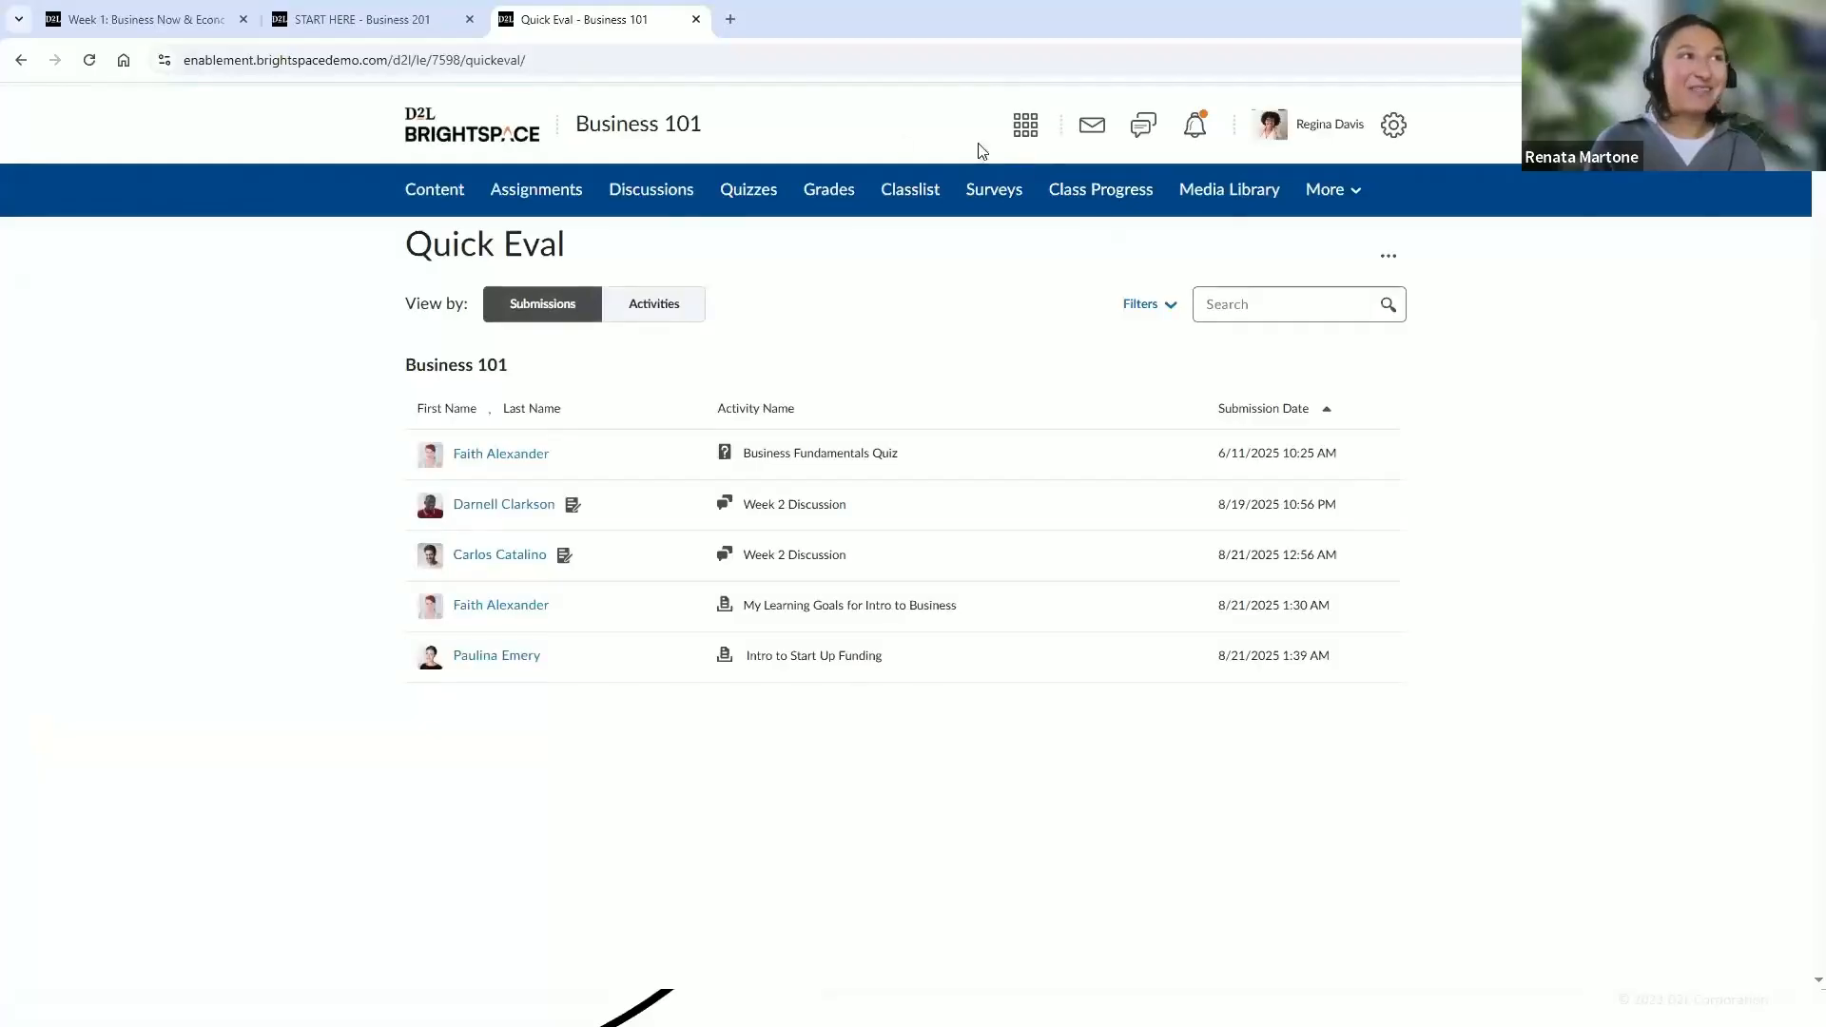
# Open Class Progress settings and replace the Checklist Completion Summary indicator with Login History
pyautogui.click(1092, 196)
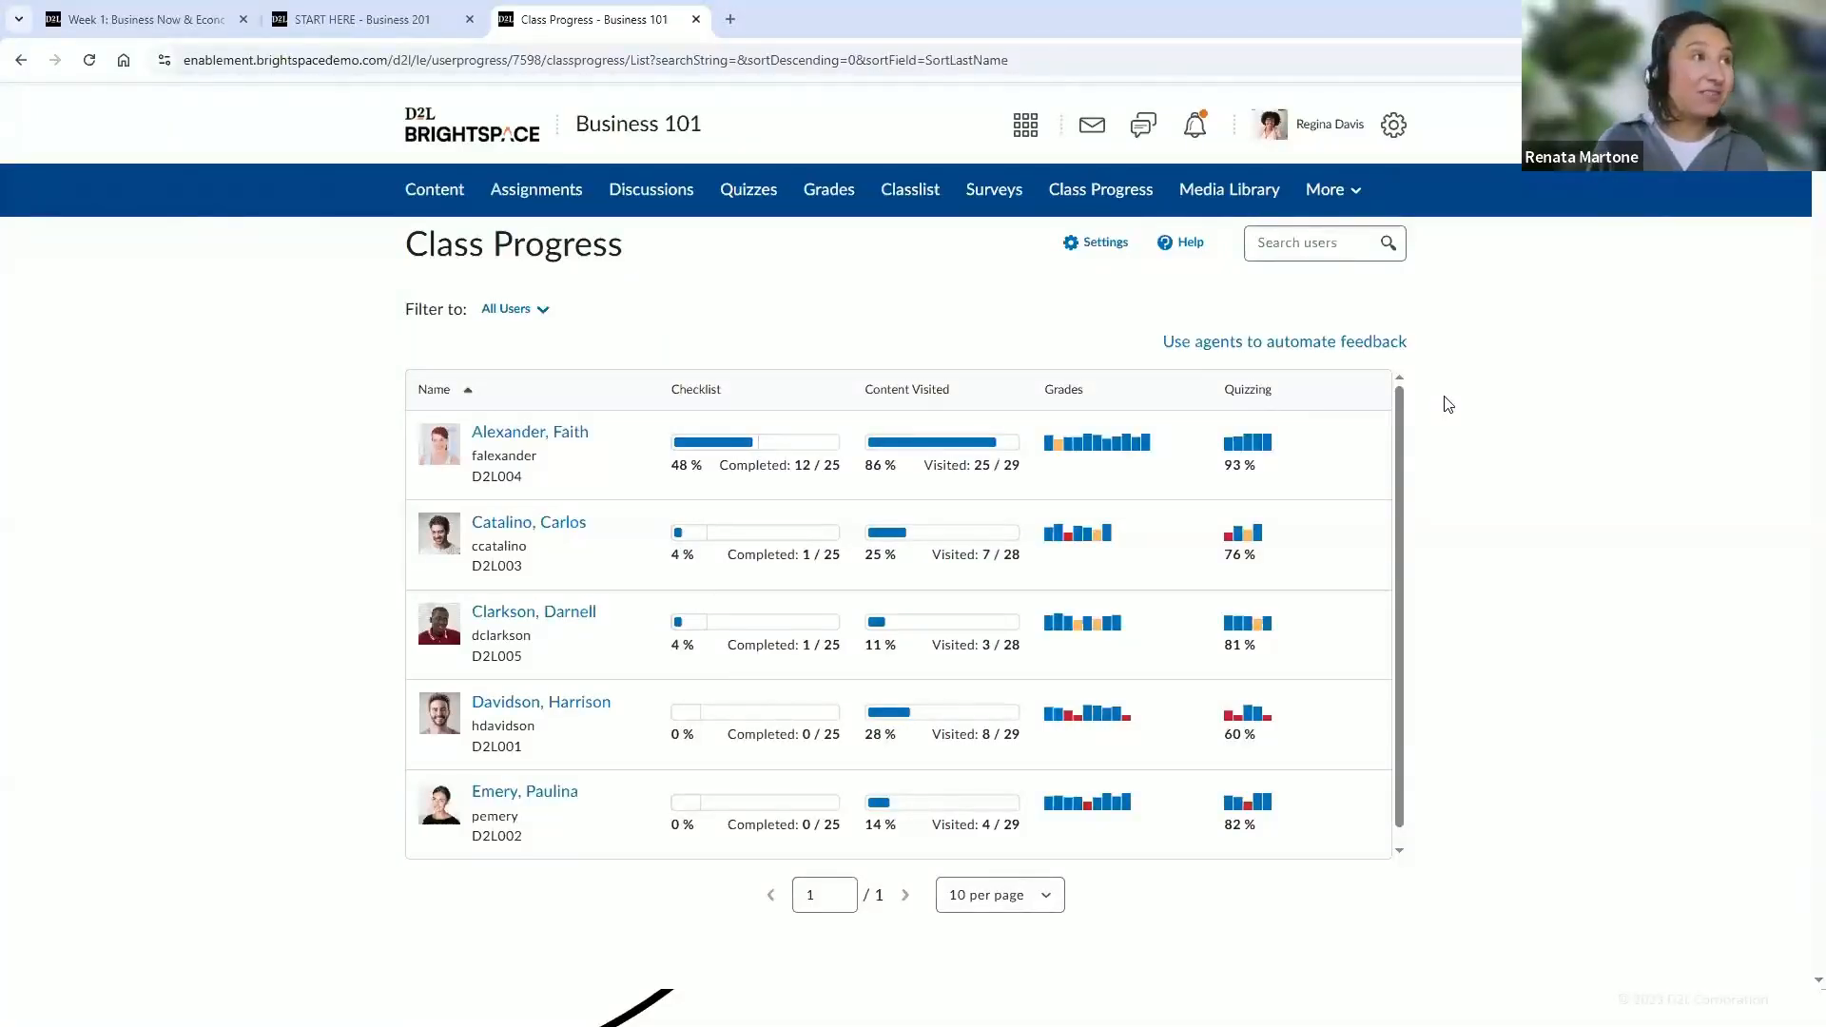
pyautogui.click(1101, 251)
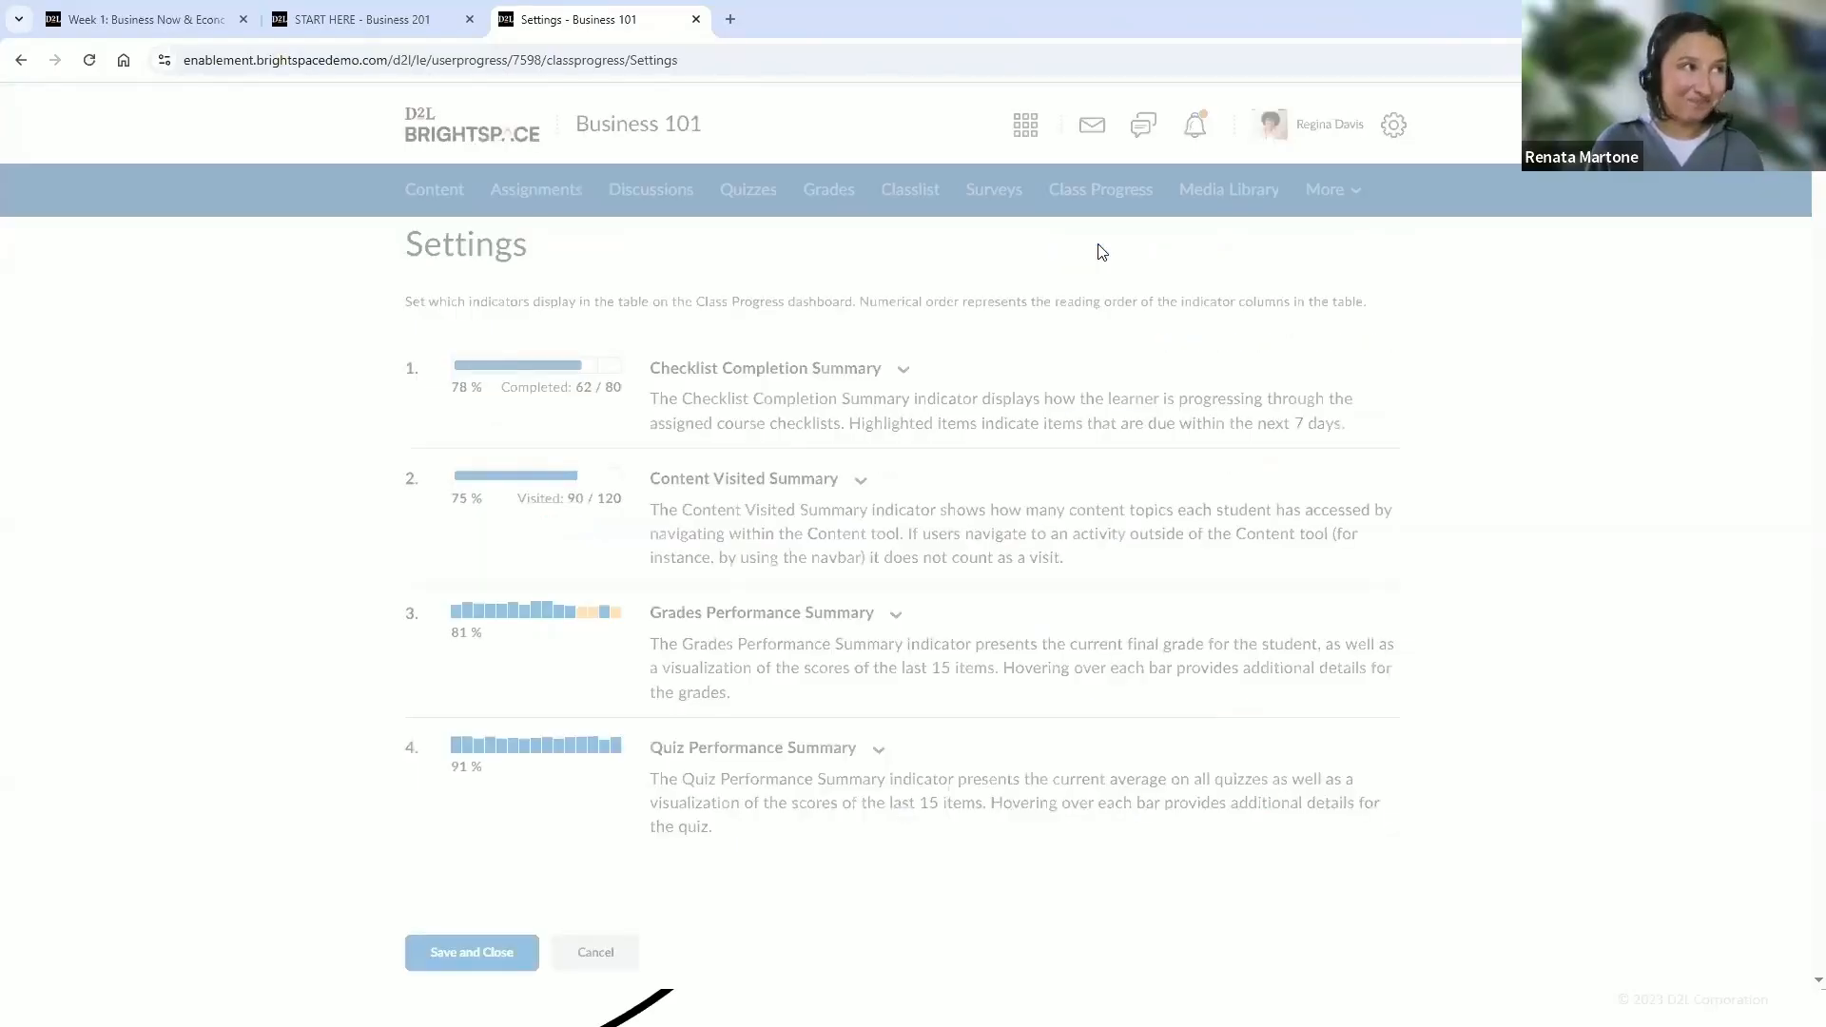
pyautogui.click(903, 370)
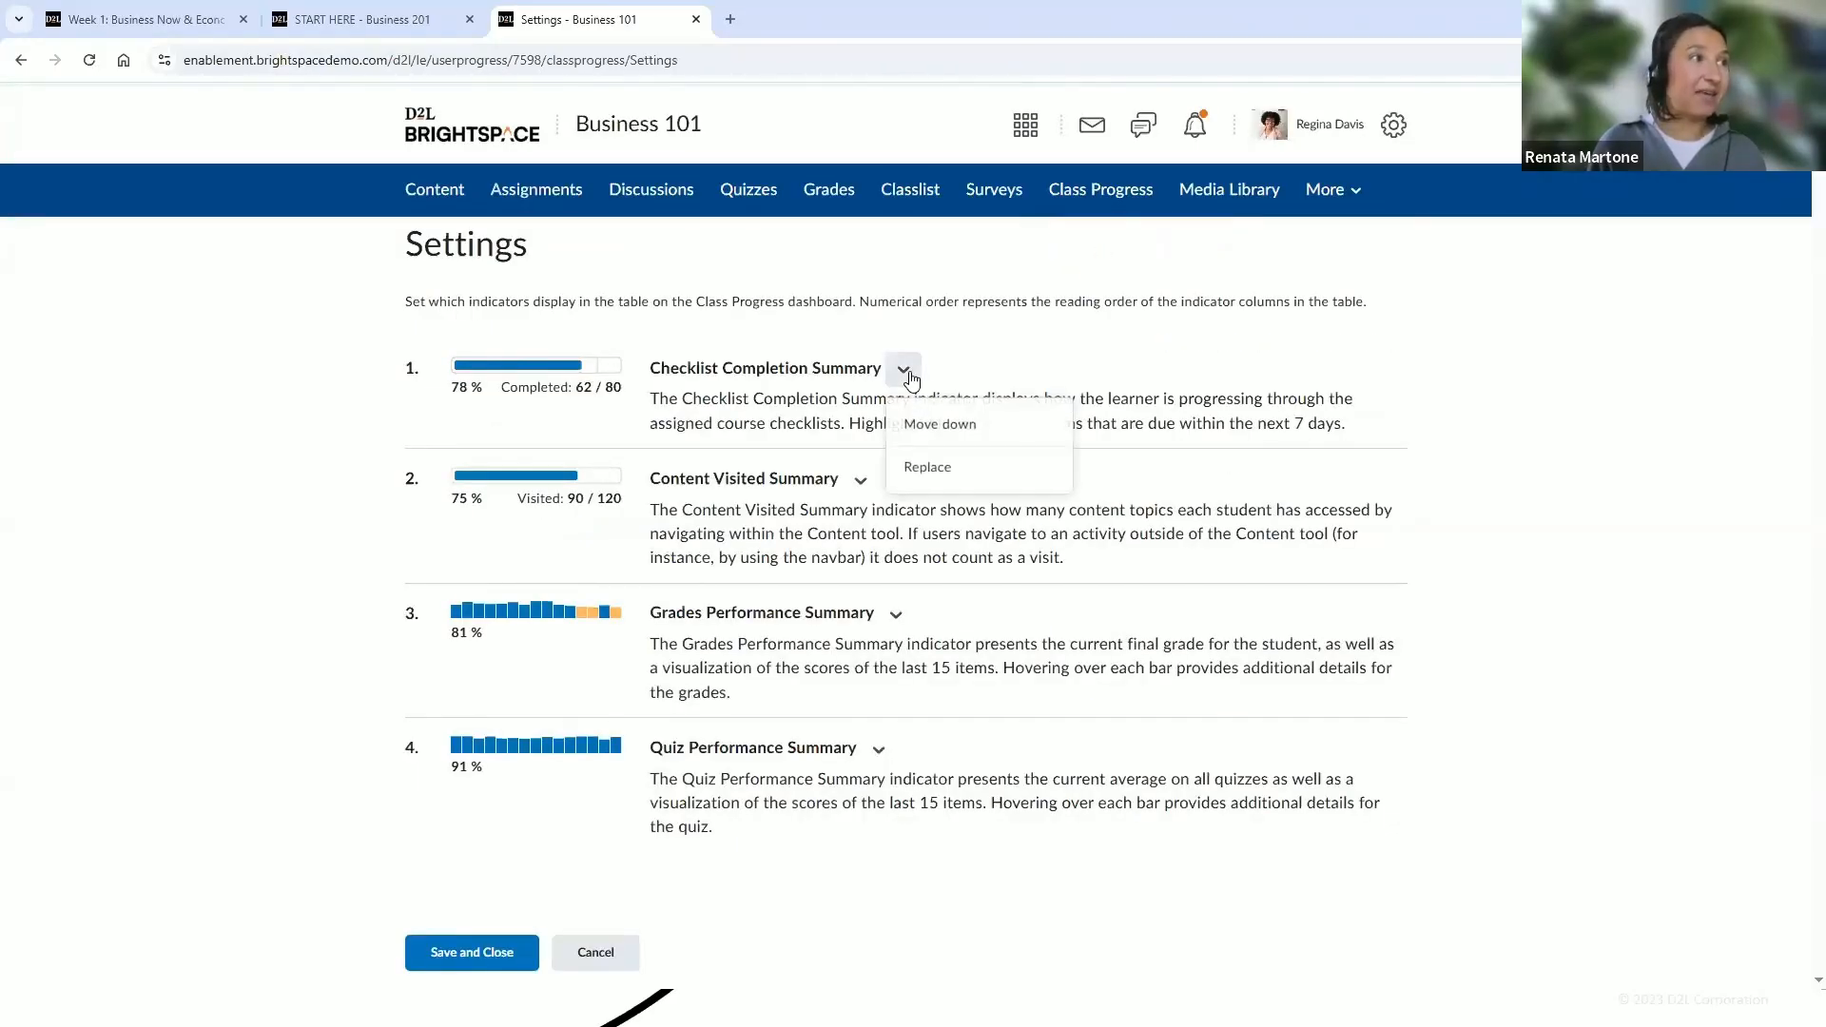
pyautogui.click(933, 482)
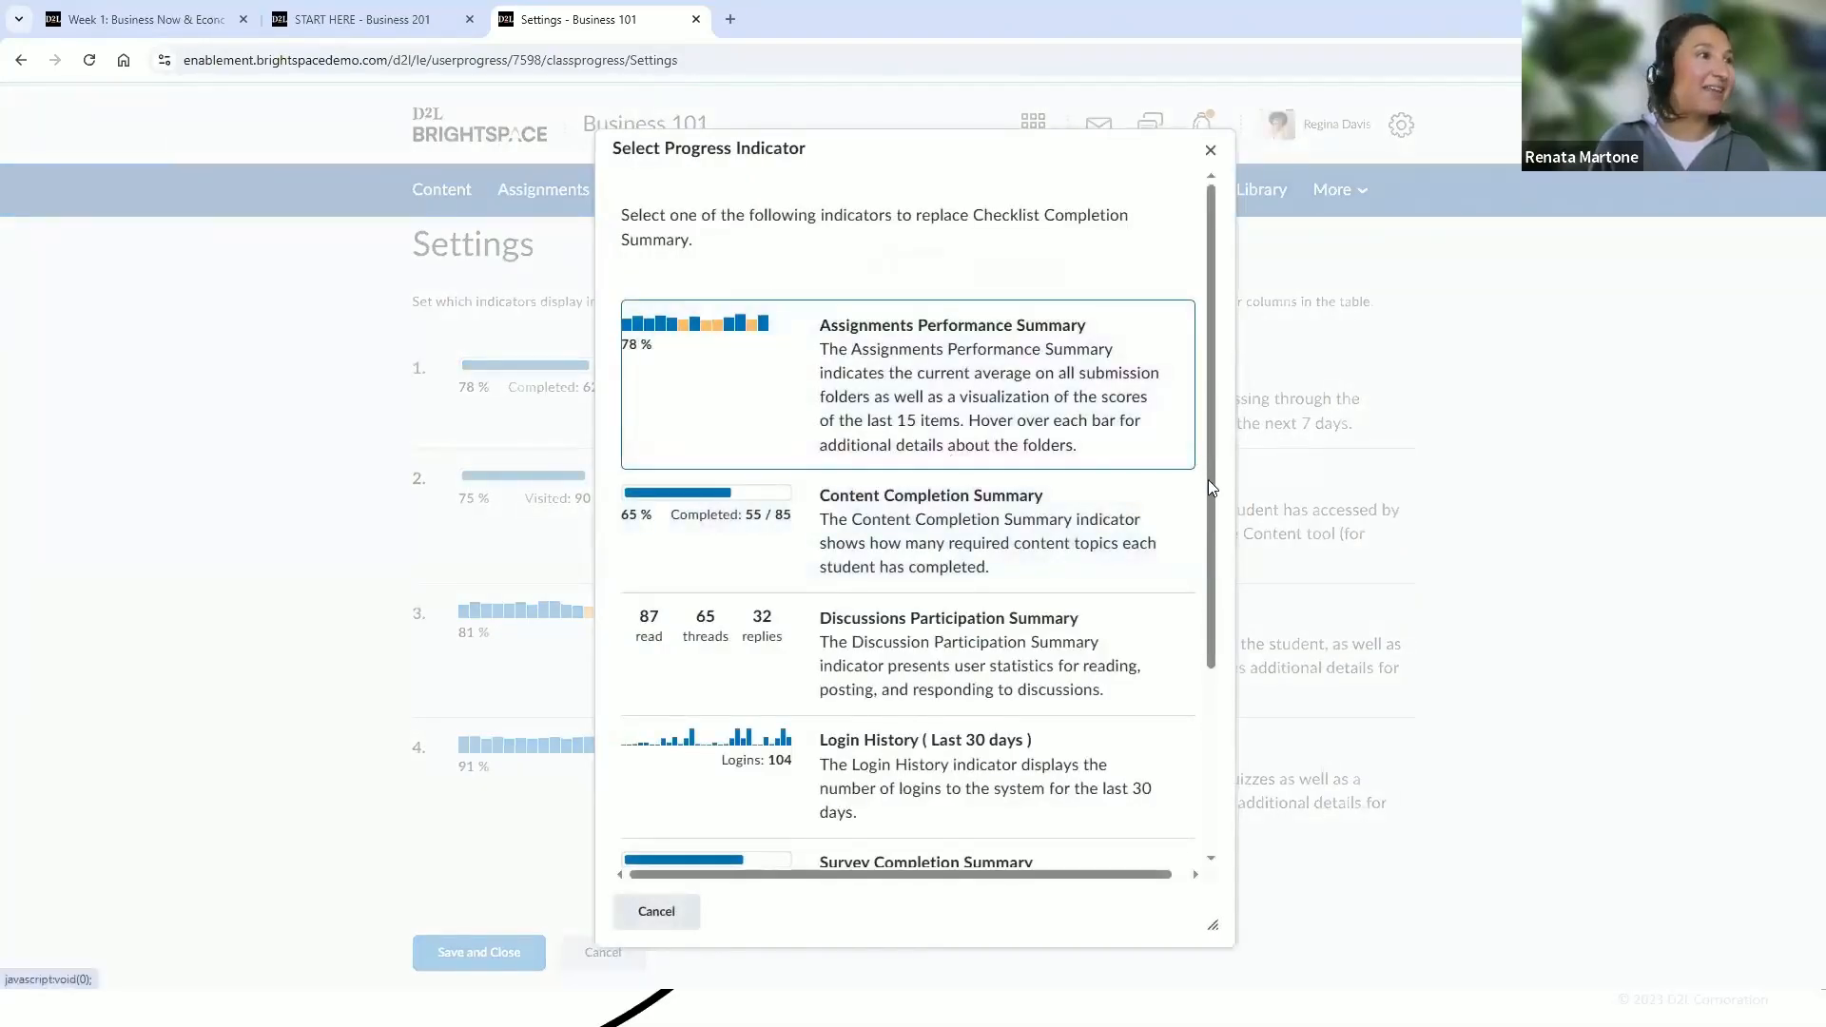
pyautogui.moveTo(1212, 487); pyautogui.dragTo(1193, 582)
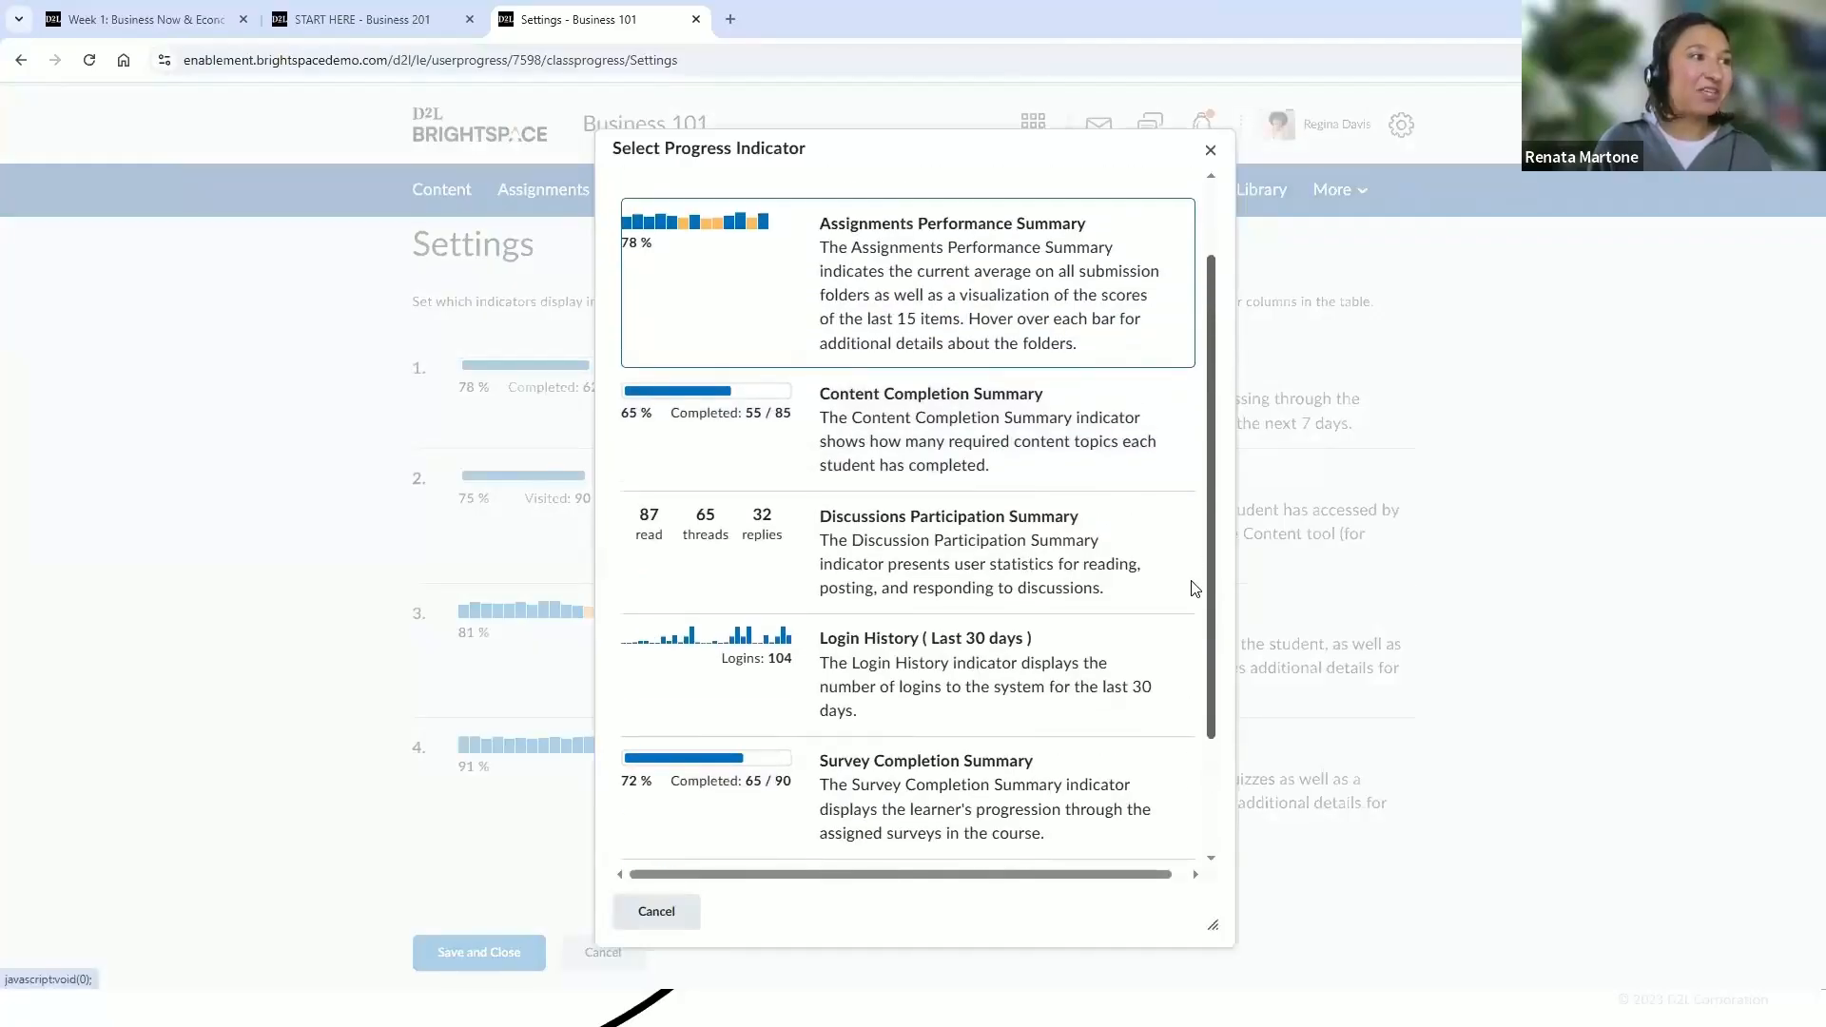
pyautogui.scroll(-1, 1195, 588)
pyautogui.click(693, 913)
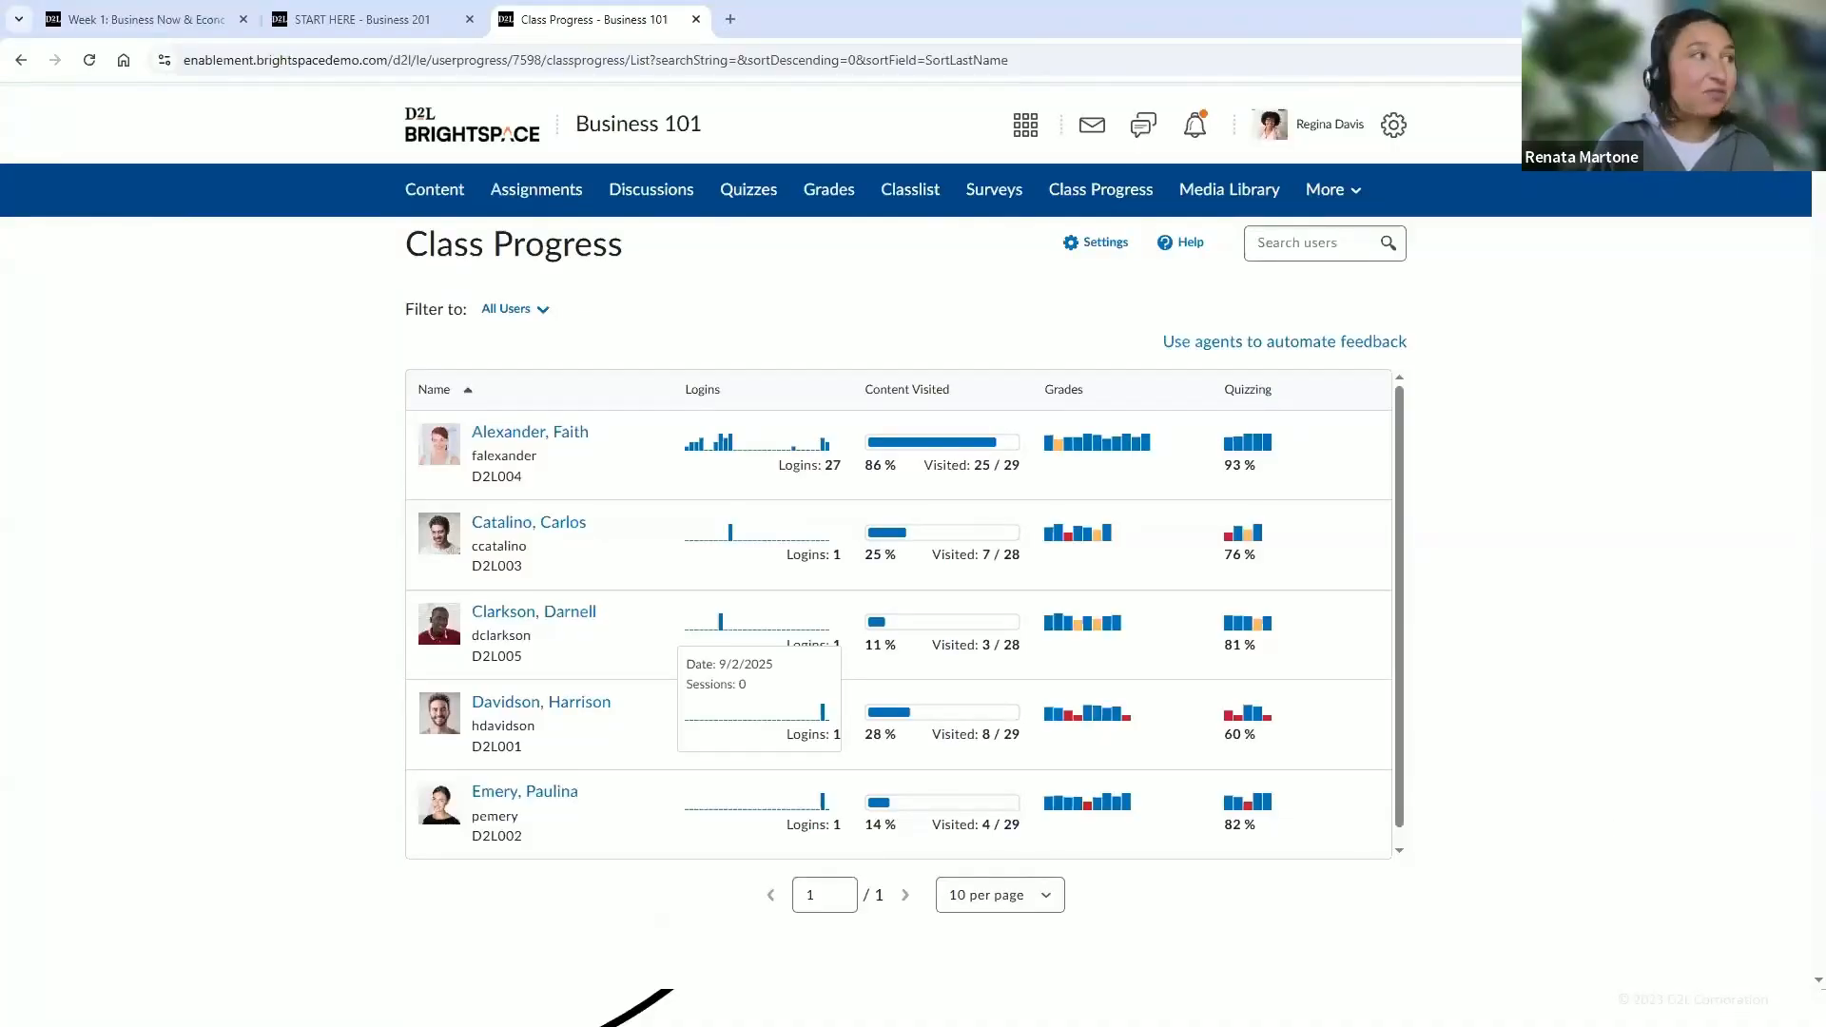
# Open the first learner's progress summary and expand graded assignment submissions to review the feedback details
pyautogui.click(454, 458)
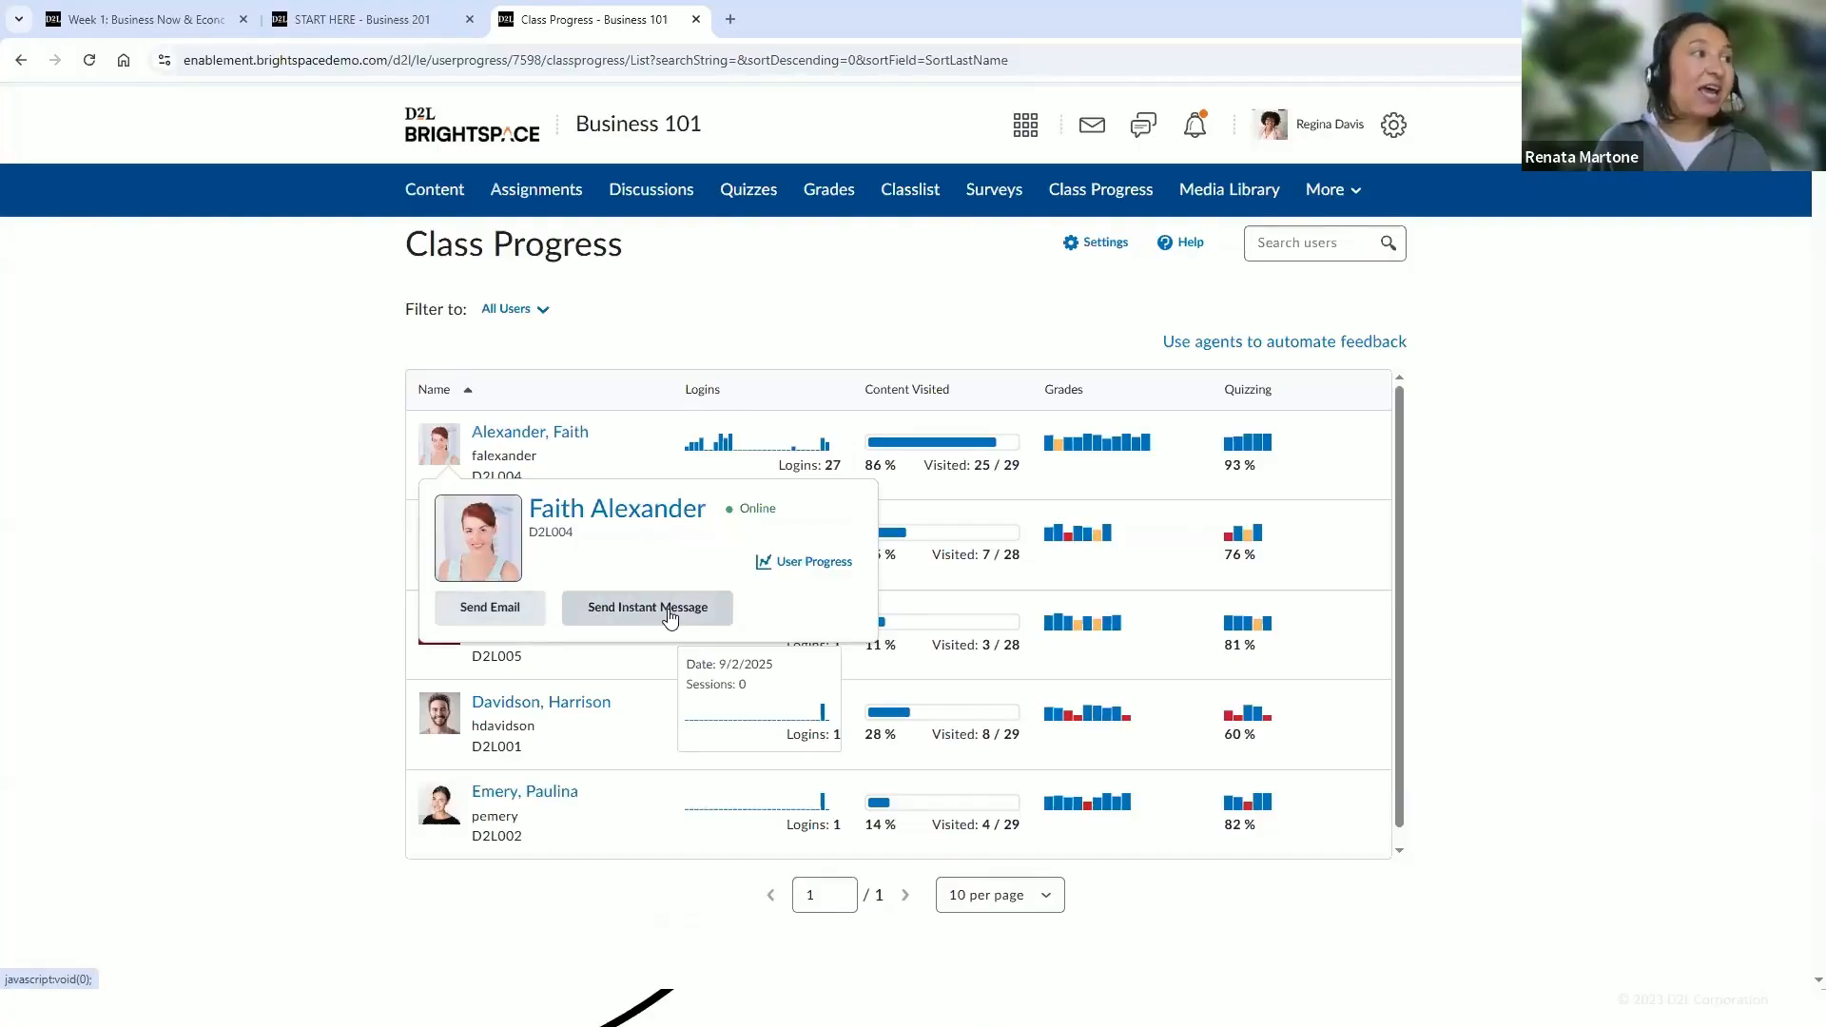
pyautogui.click(803, 567)
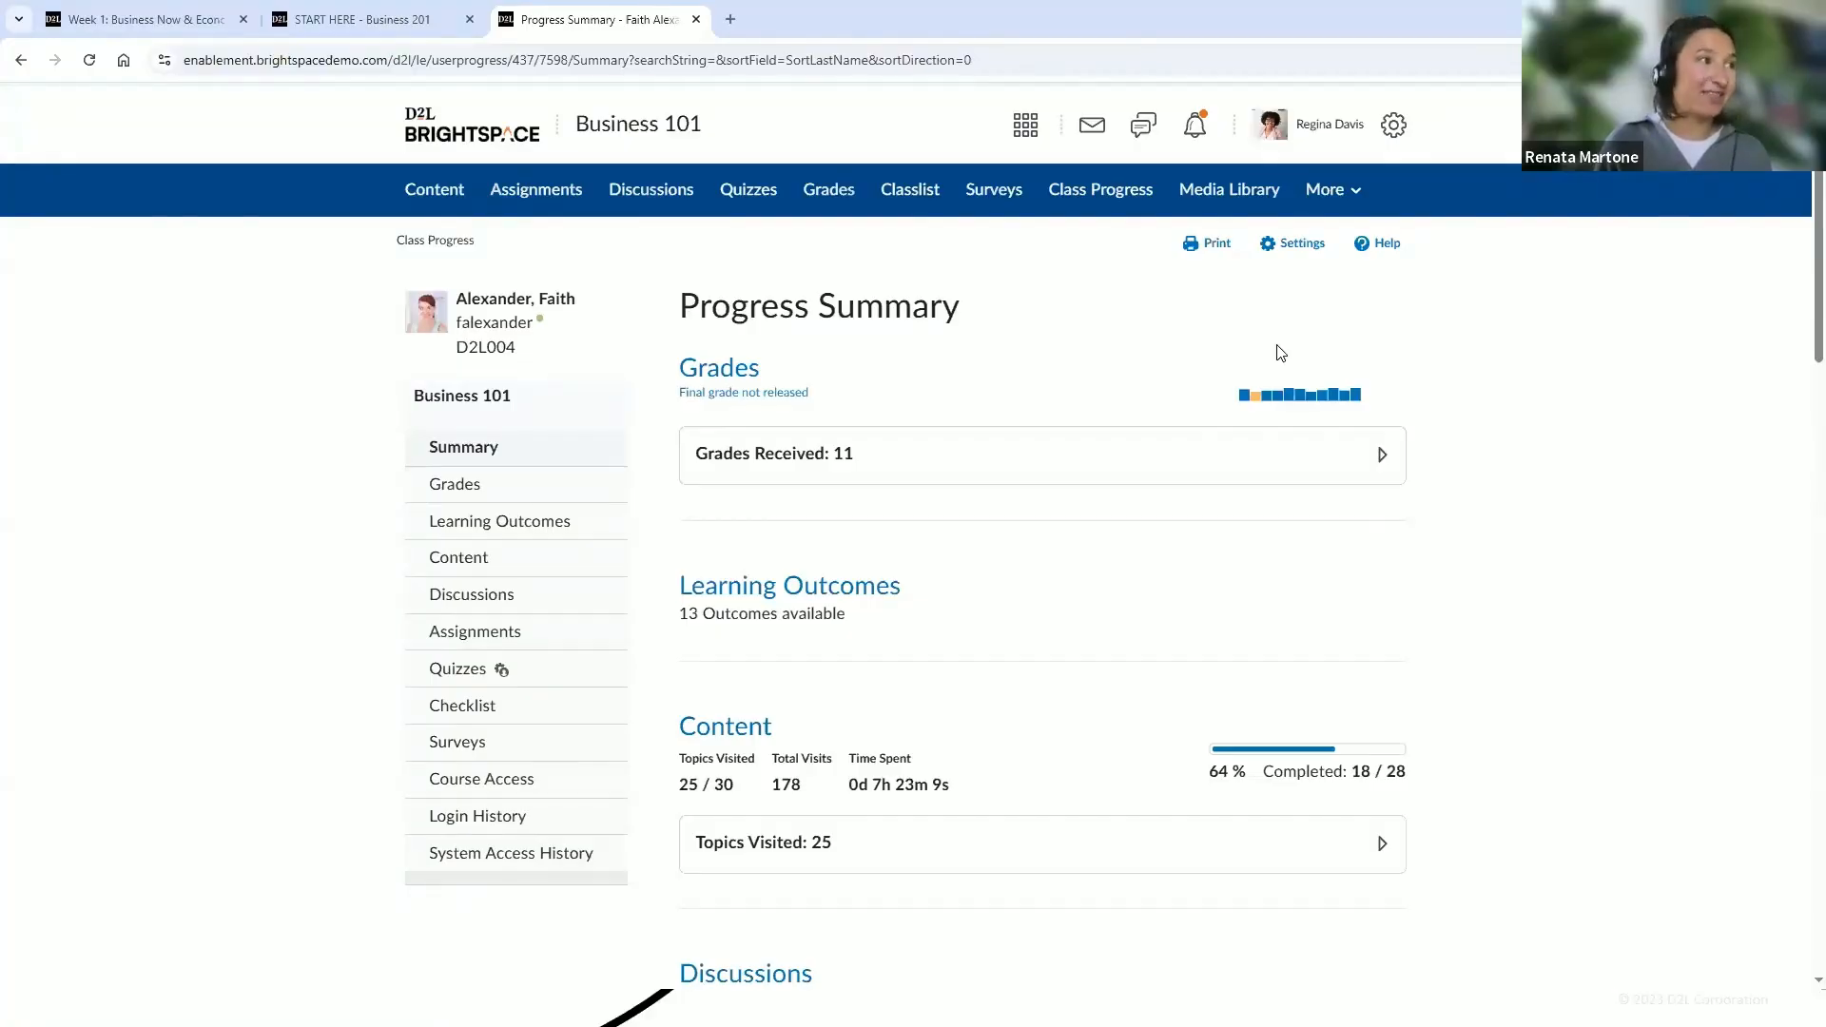
pyautogui.scroll(-3, 1801, 394)
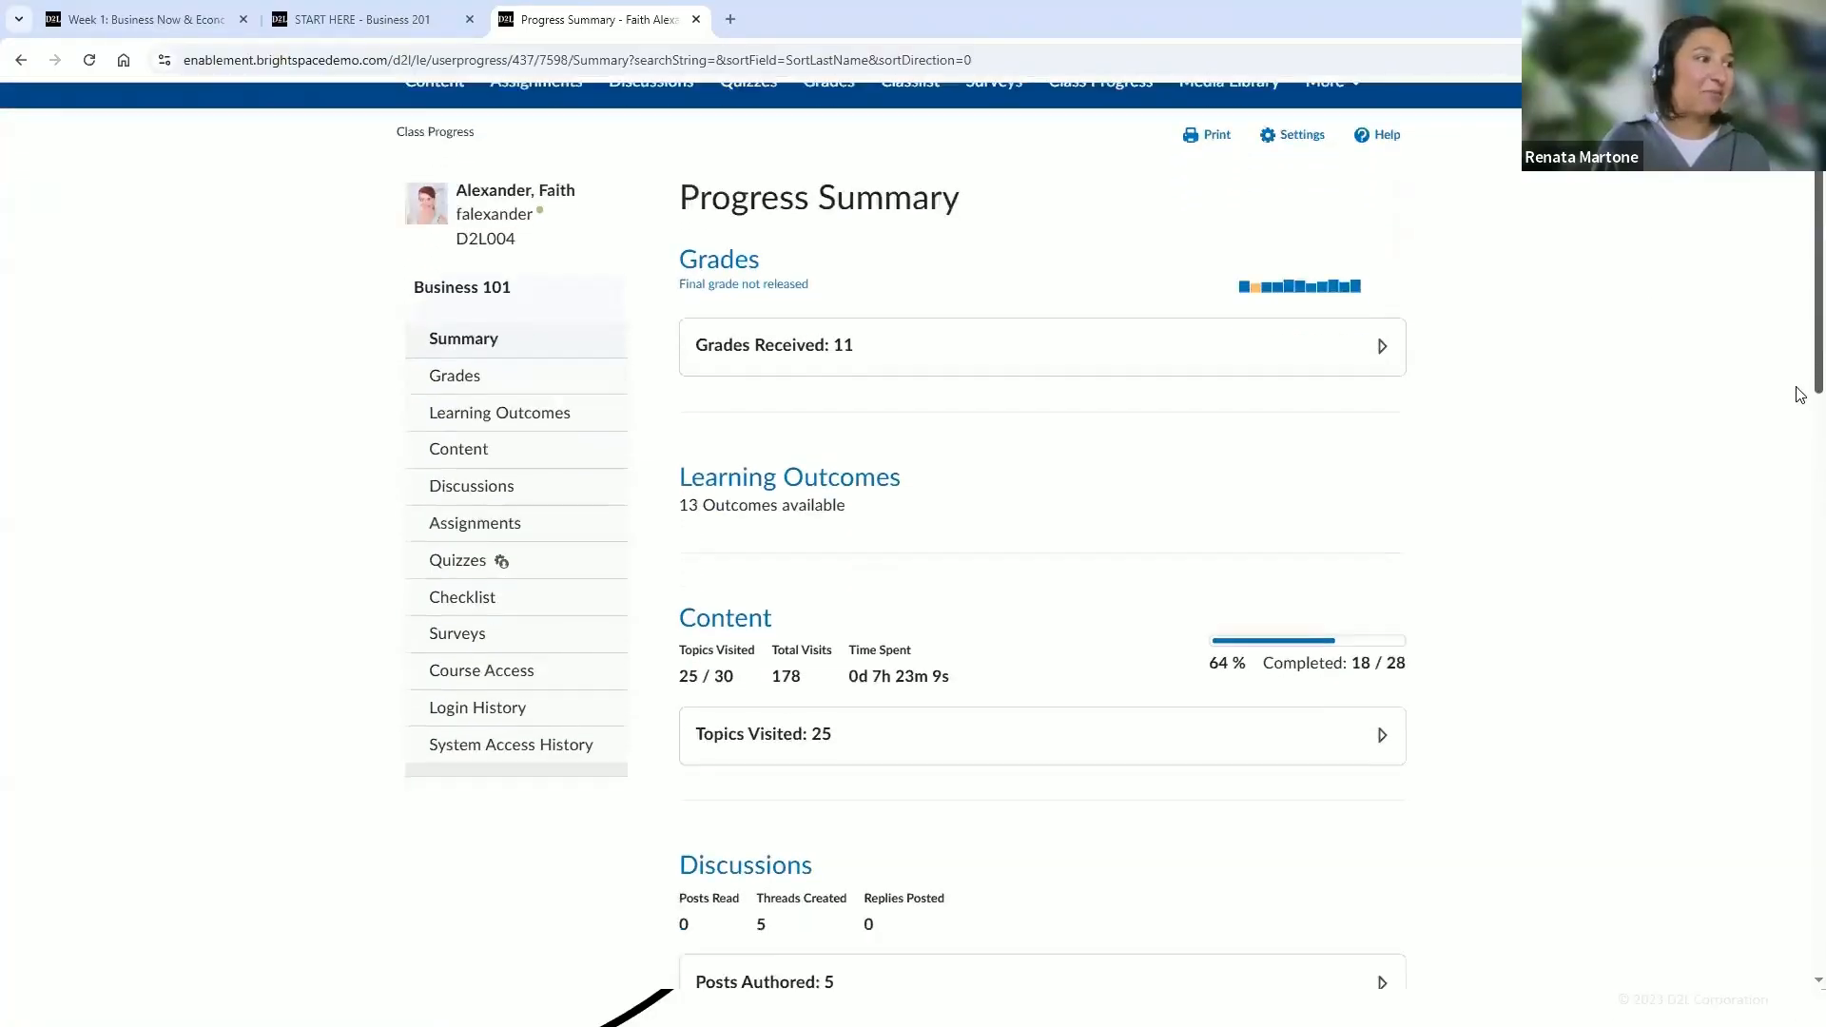
pyautogui.scroll(-5, 1801, 394)
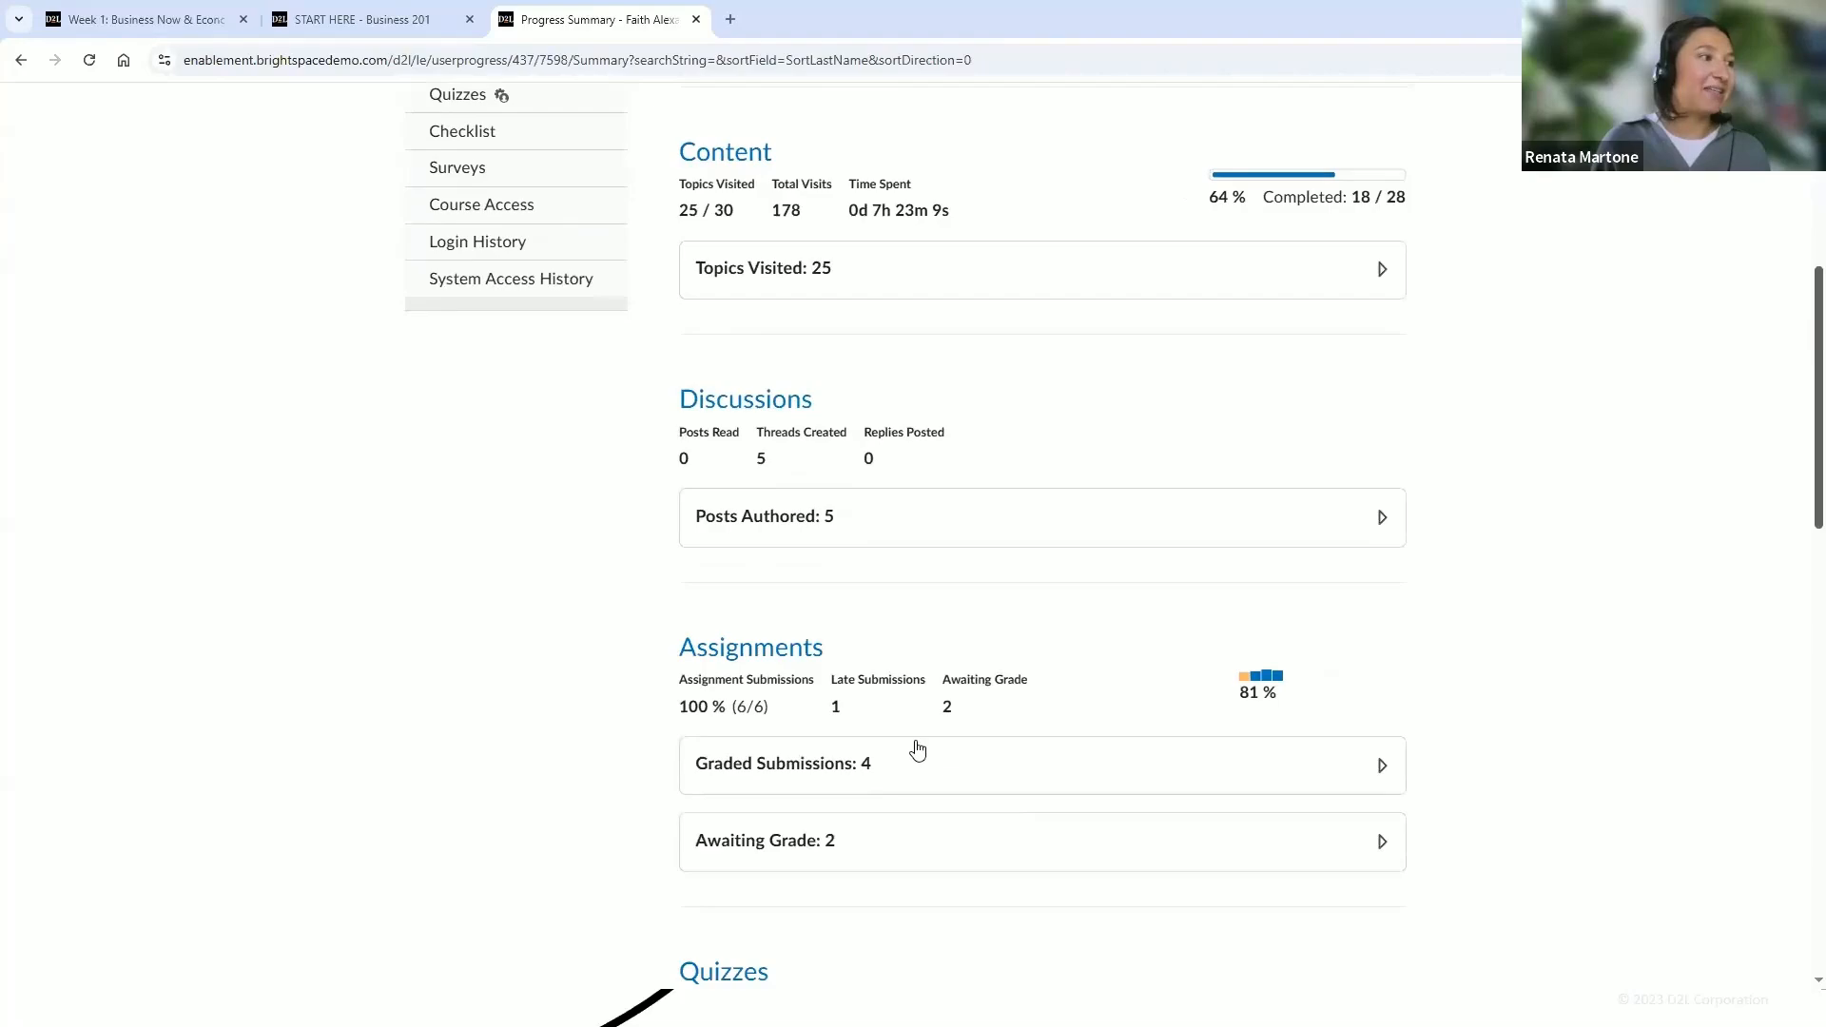
pyautogui.click(917, 751)
pyautogui.scroll(-3, 1801, 493)
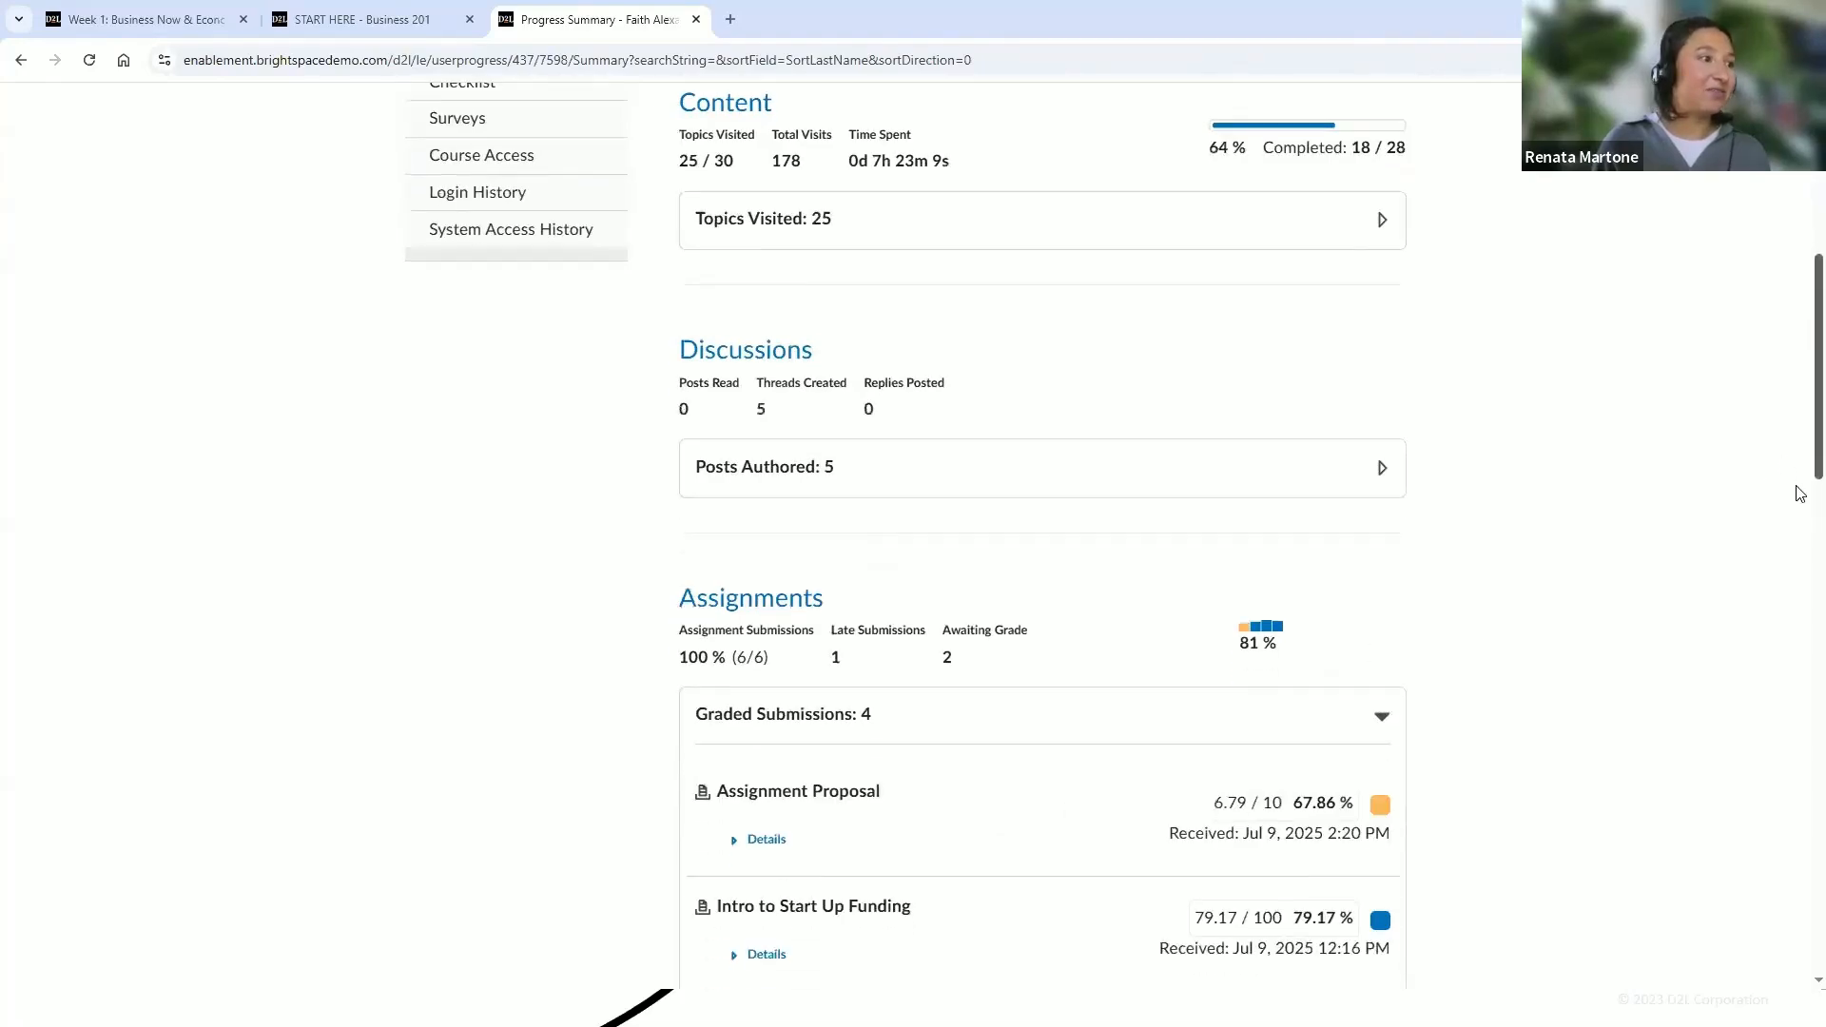
pyautogui.scroll(-3, 1800, 493)
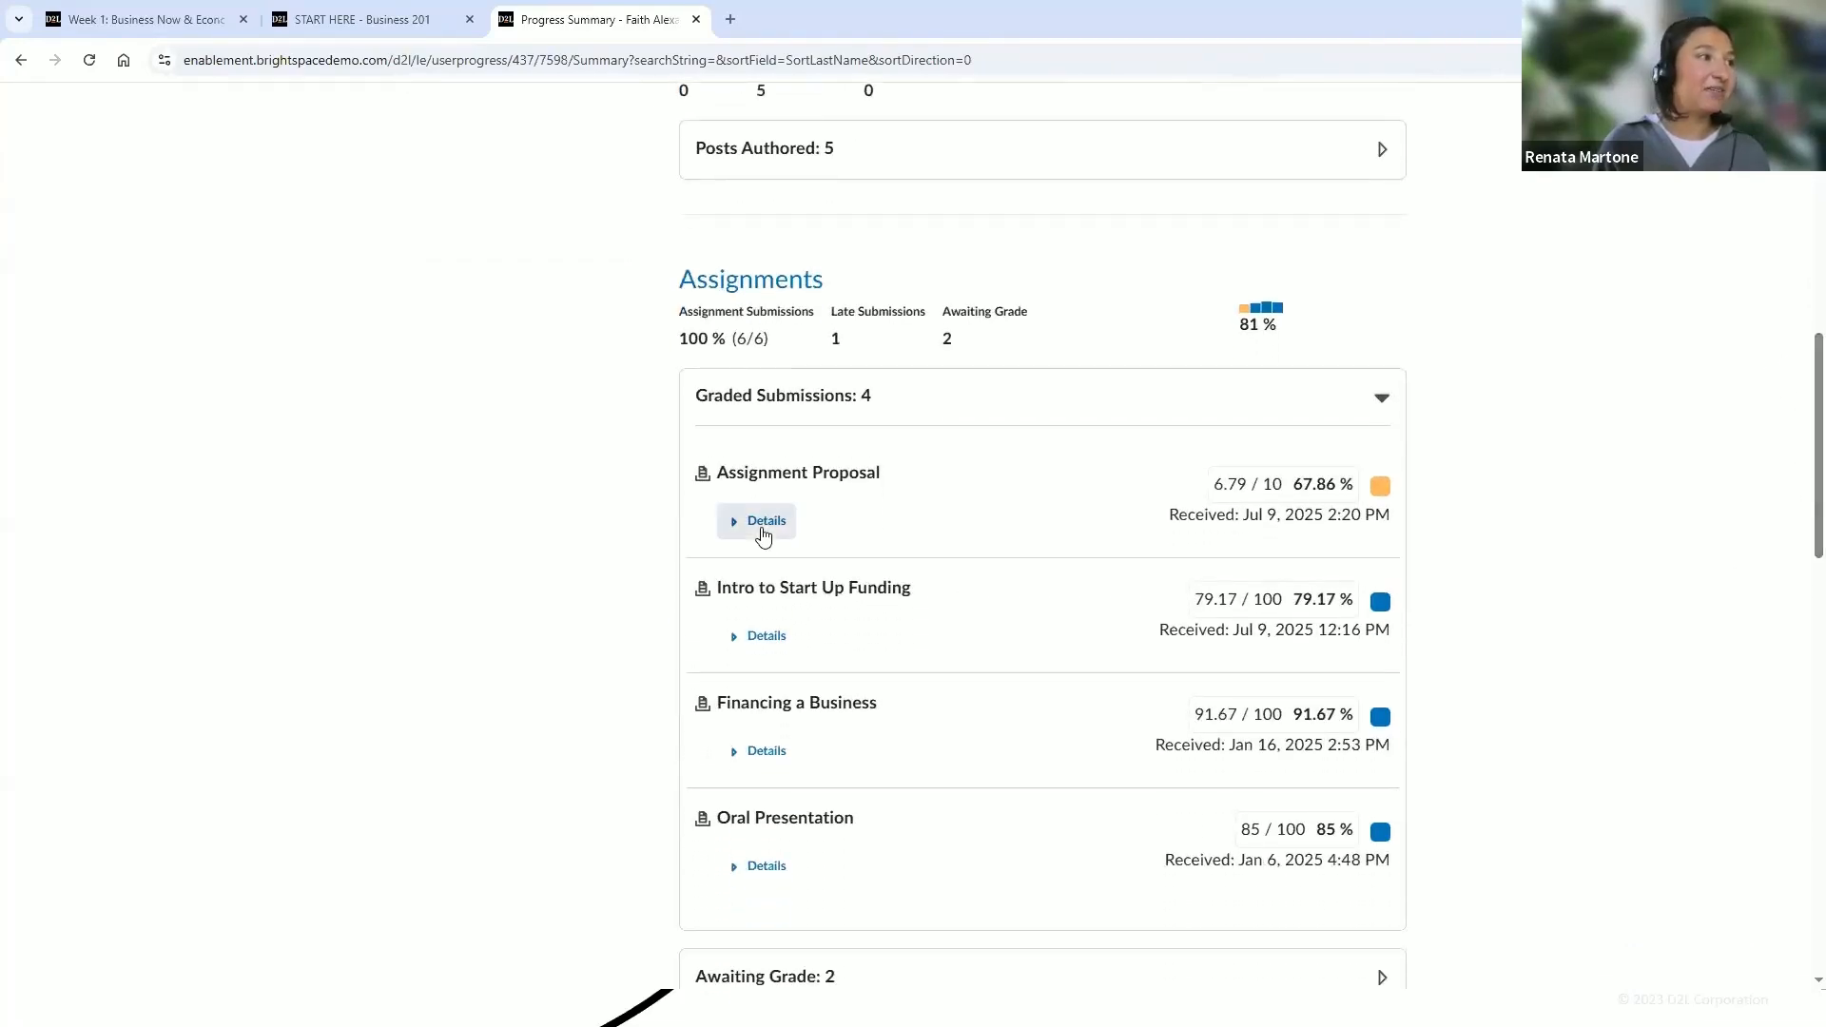
pyautogui.click(763, 528)
pyautogui.click(765, 526)
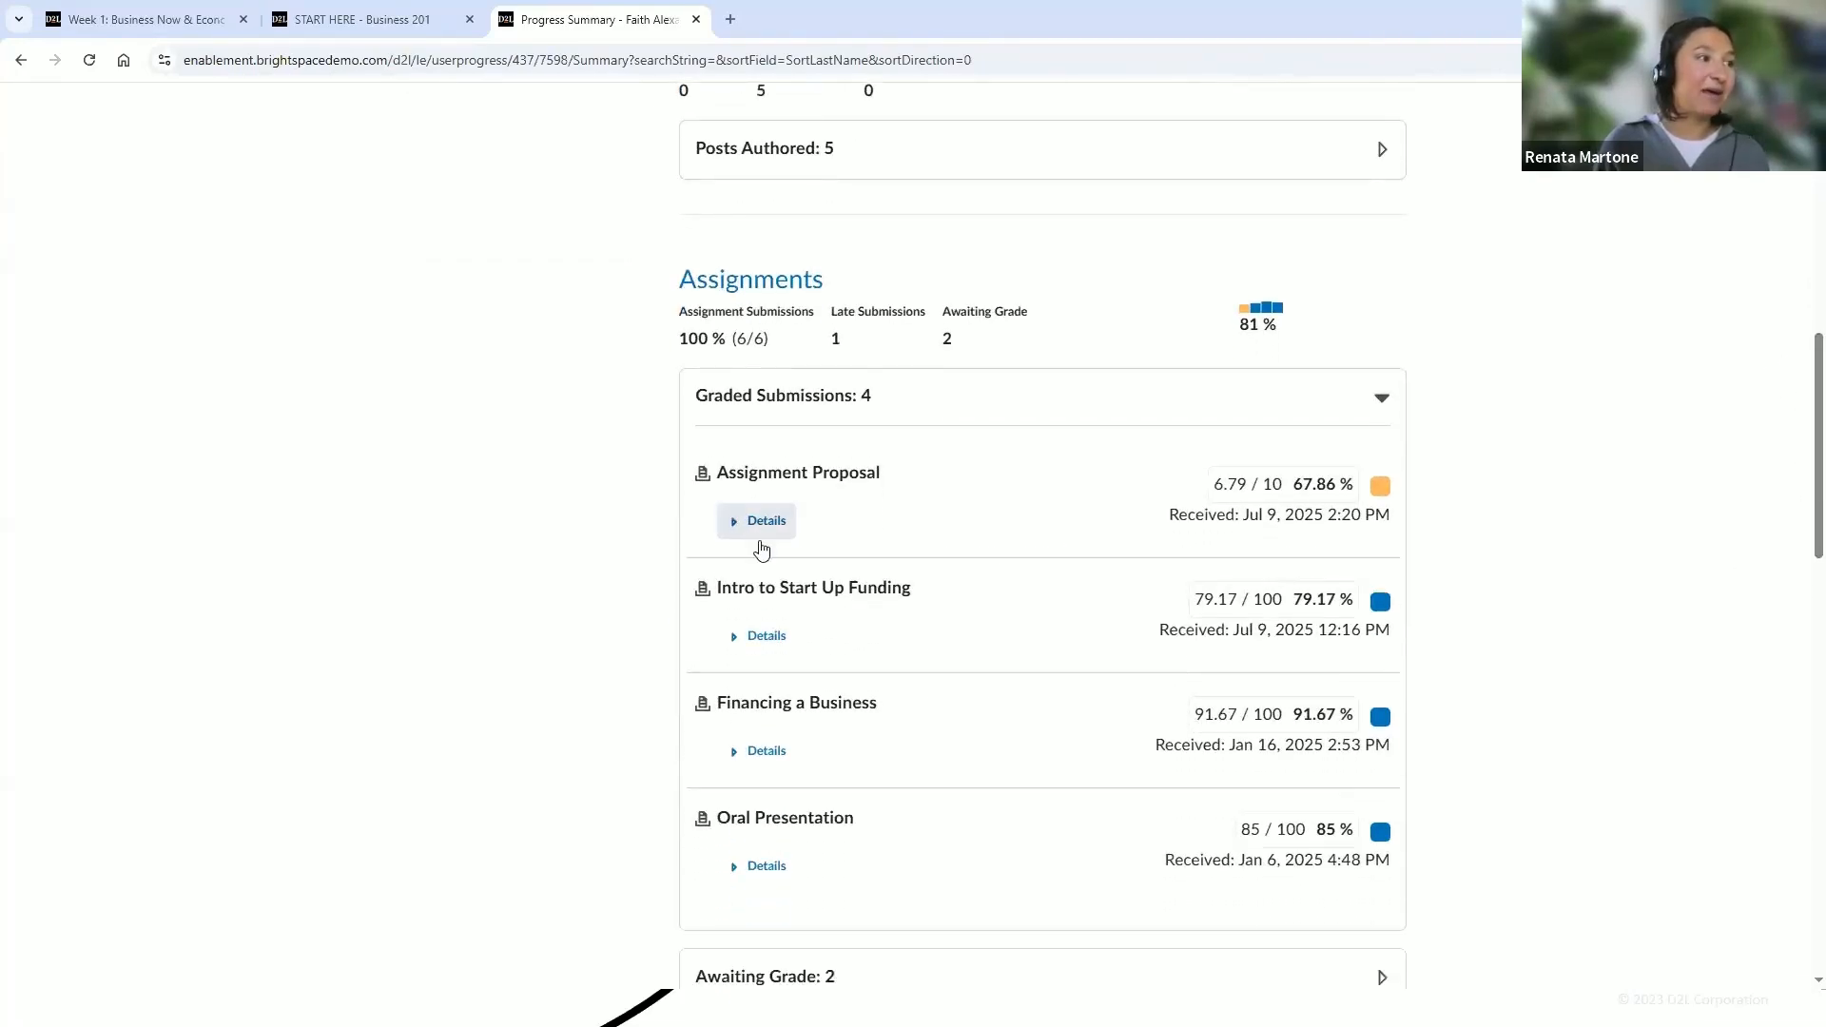
pyautogui.click(761, 637)
pyautogui.scroll(-3, 1798, 419)
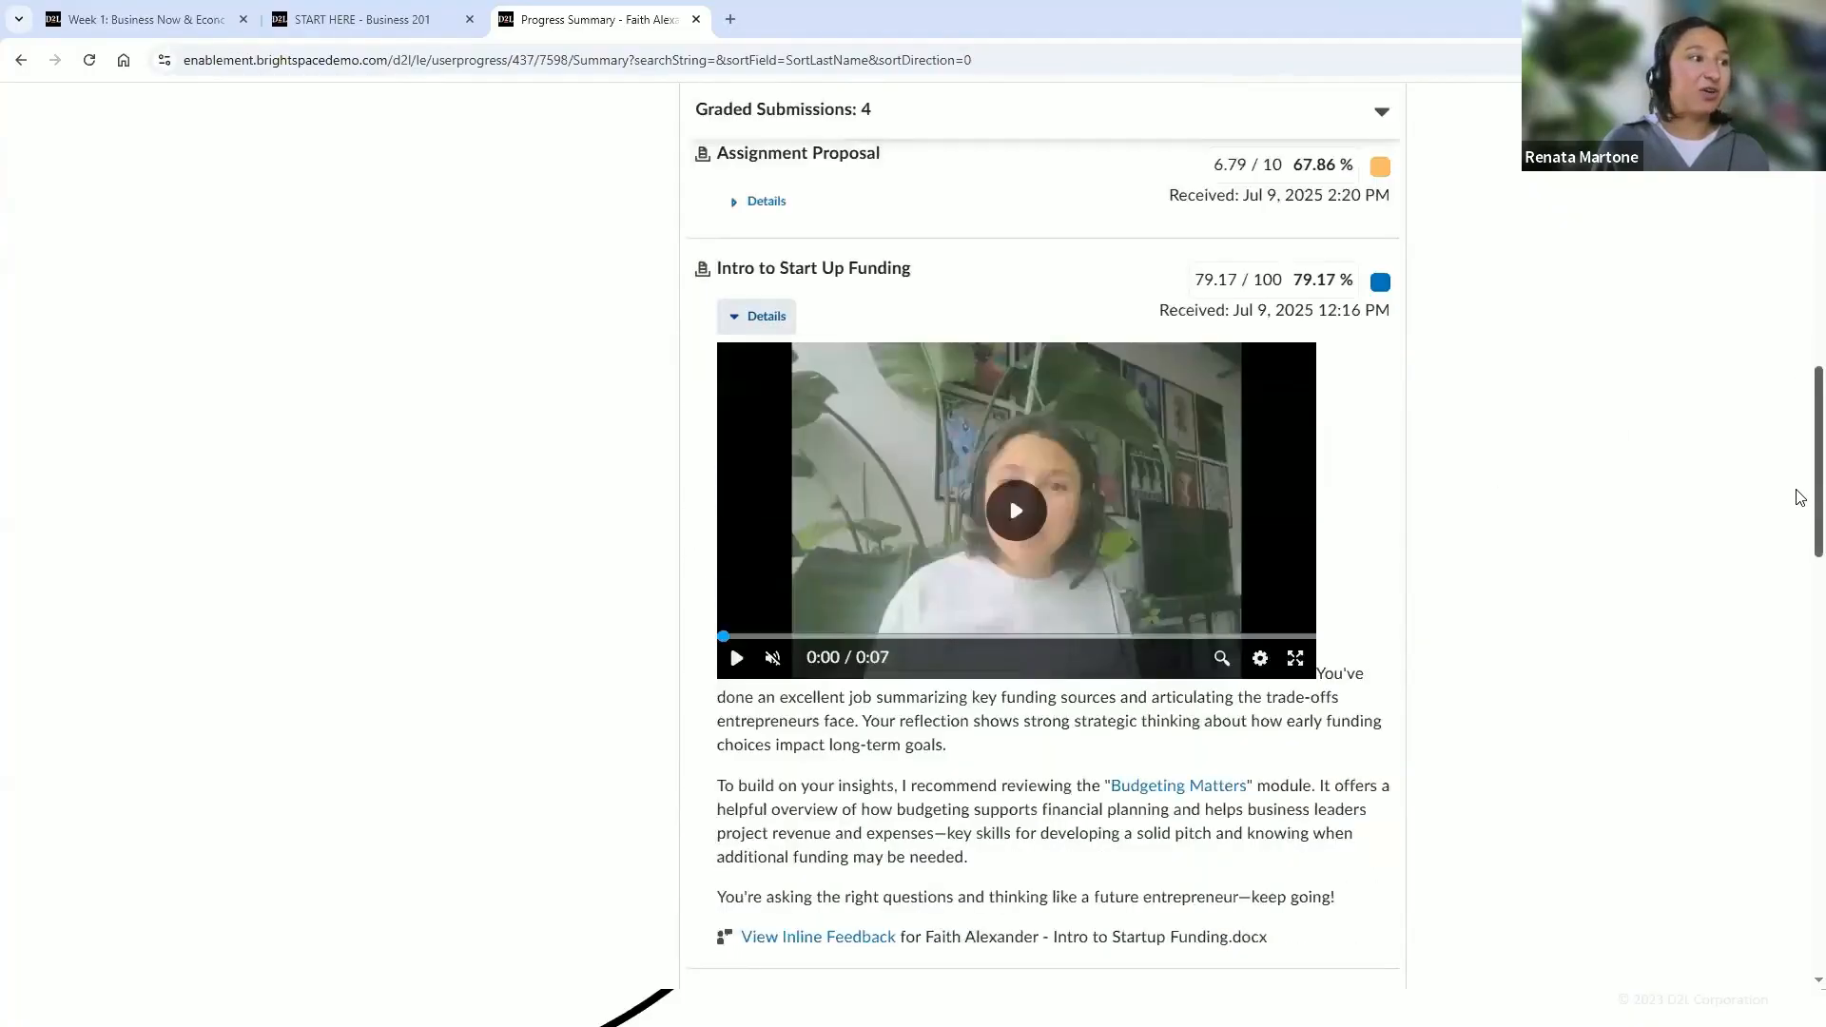
pyautogui.scroll(-1, 1801, 497)
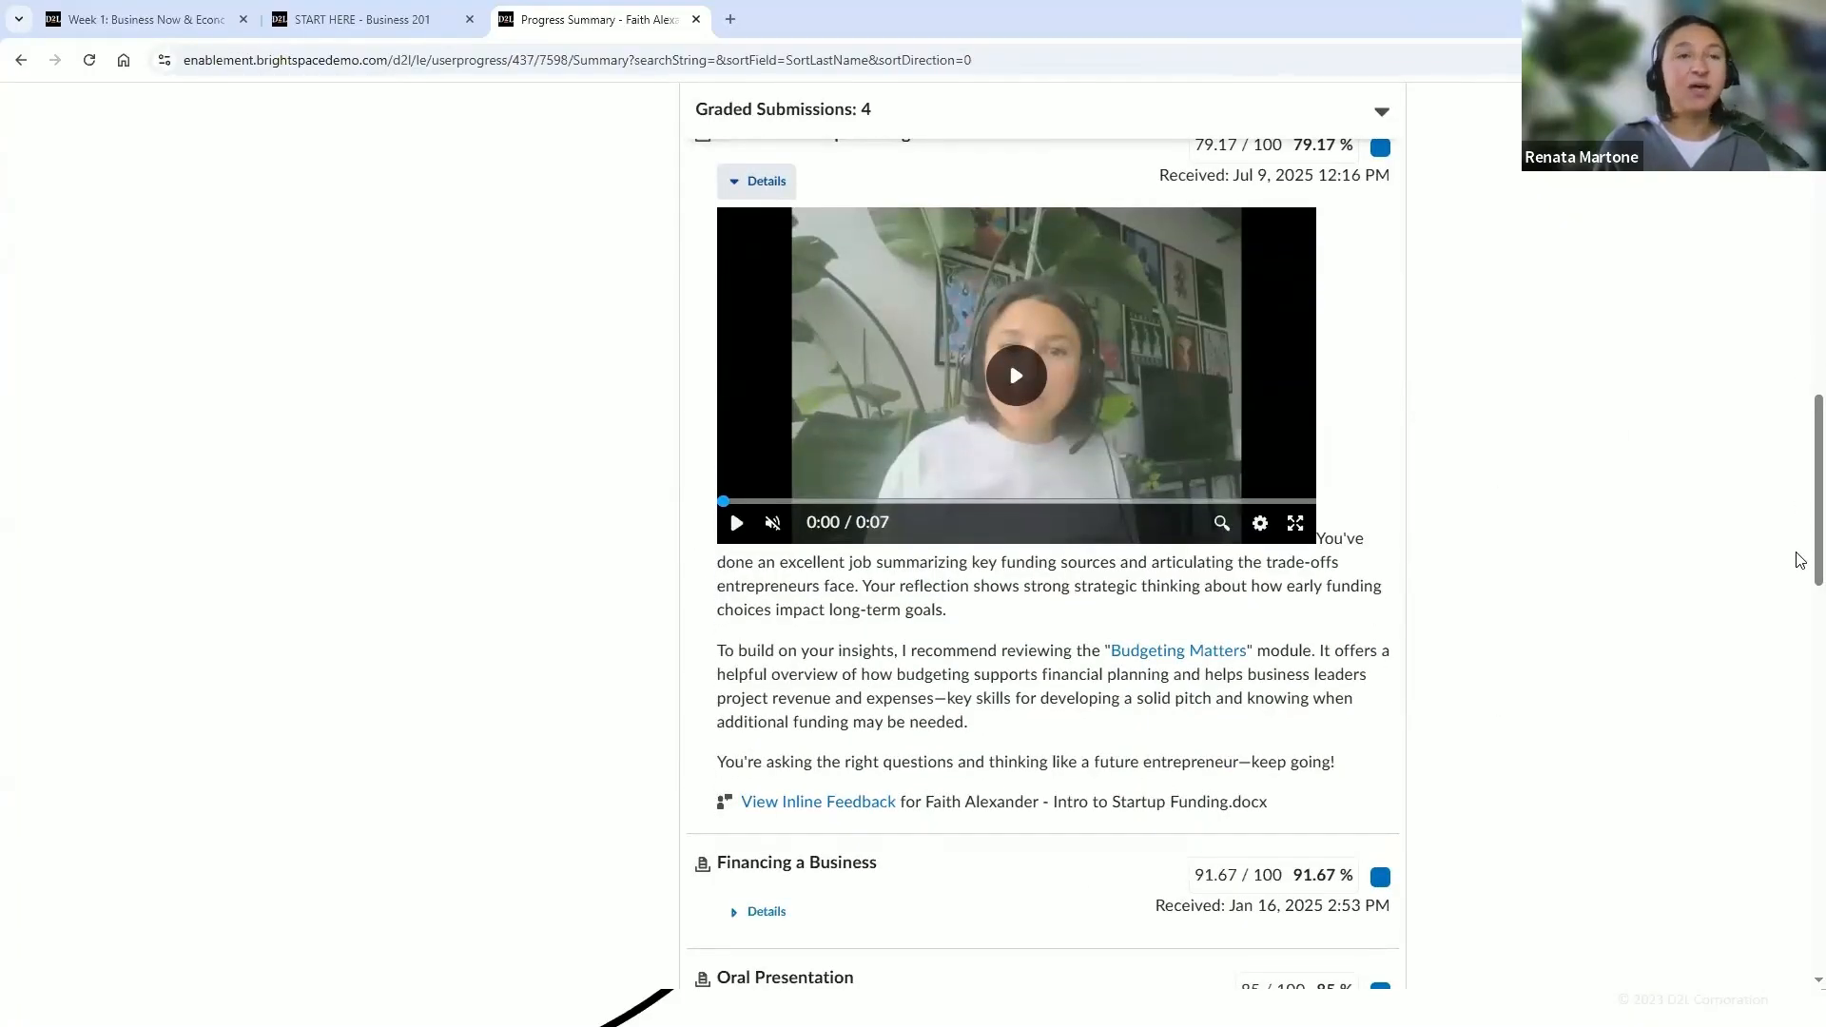
pyautogui.scroll(2, 1797, 533)
pyautogui.scroll(10, 1798, 485)
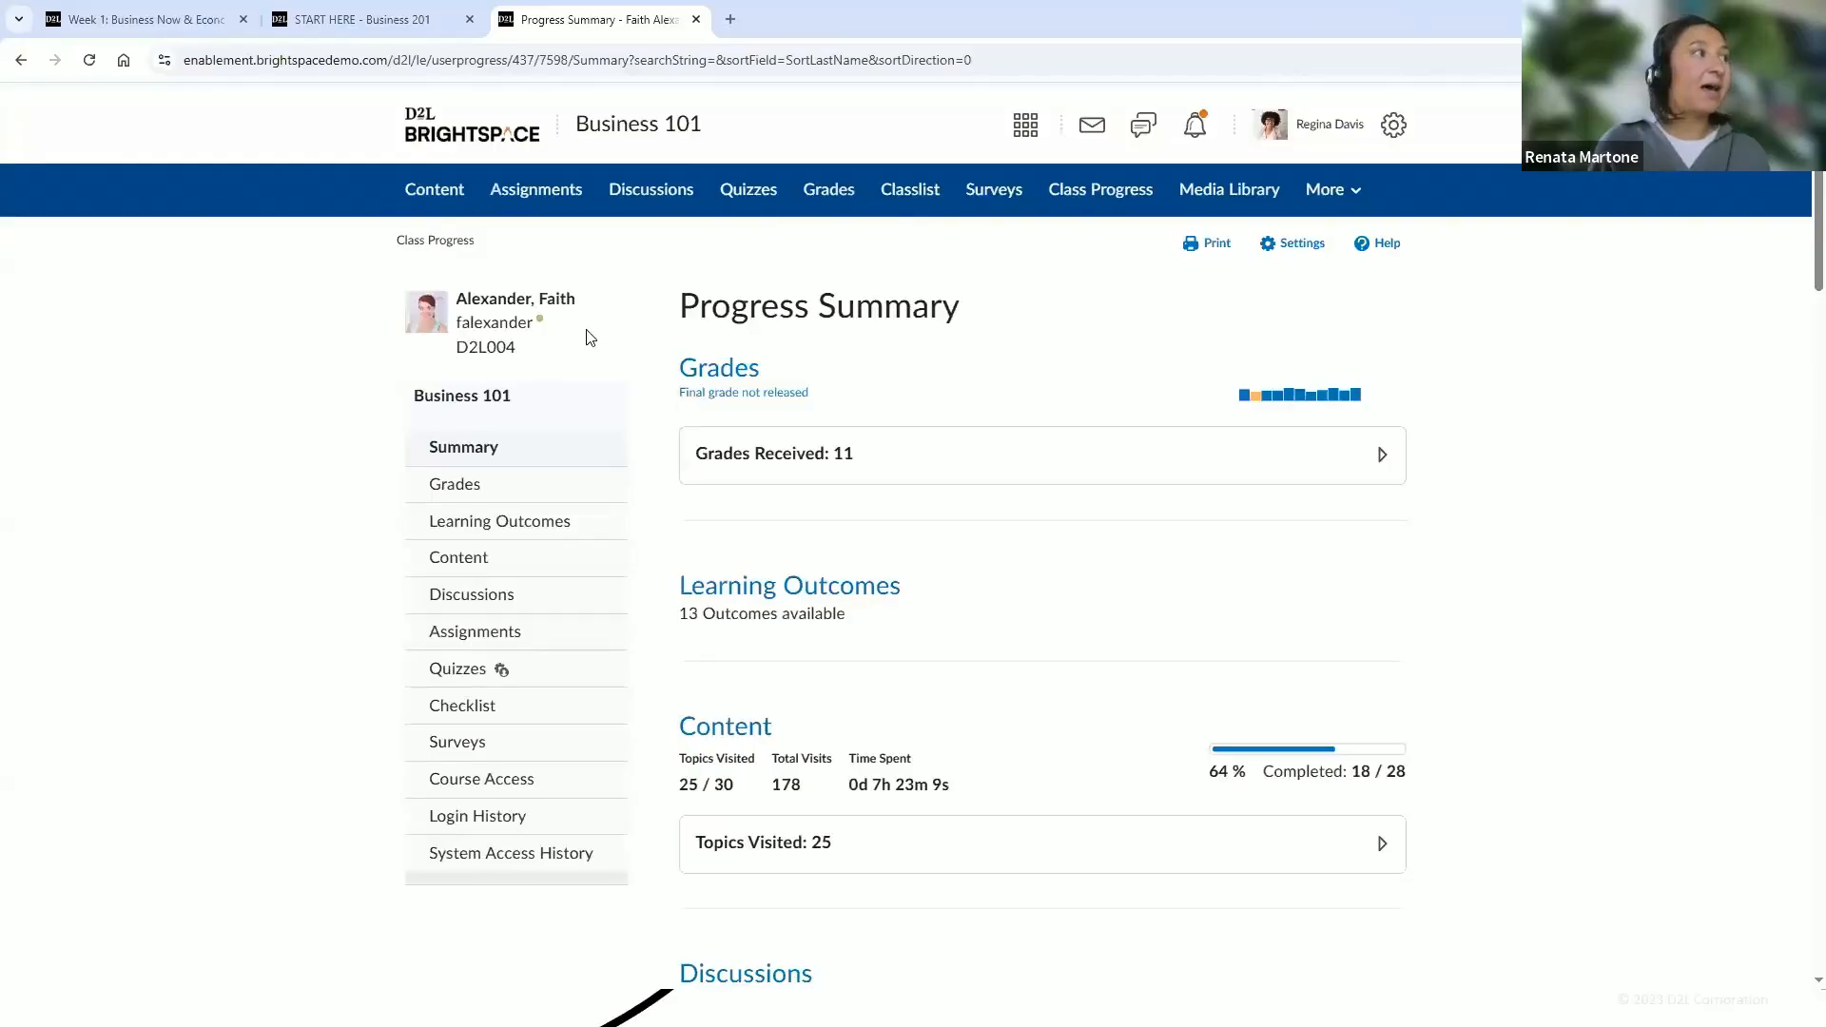
# Navigate through the Business 101 homepage to Course Admin, open Course Offering Information, and cancel out of it
pyautogui.click(1101, 195)
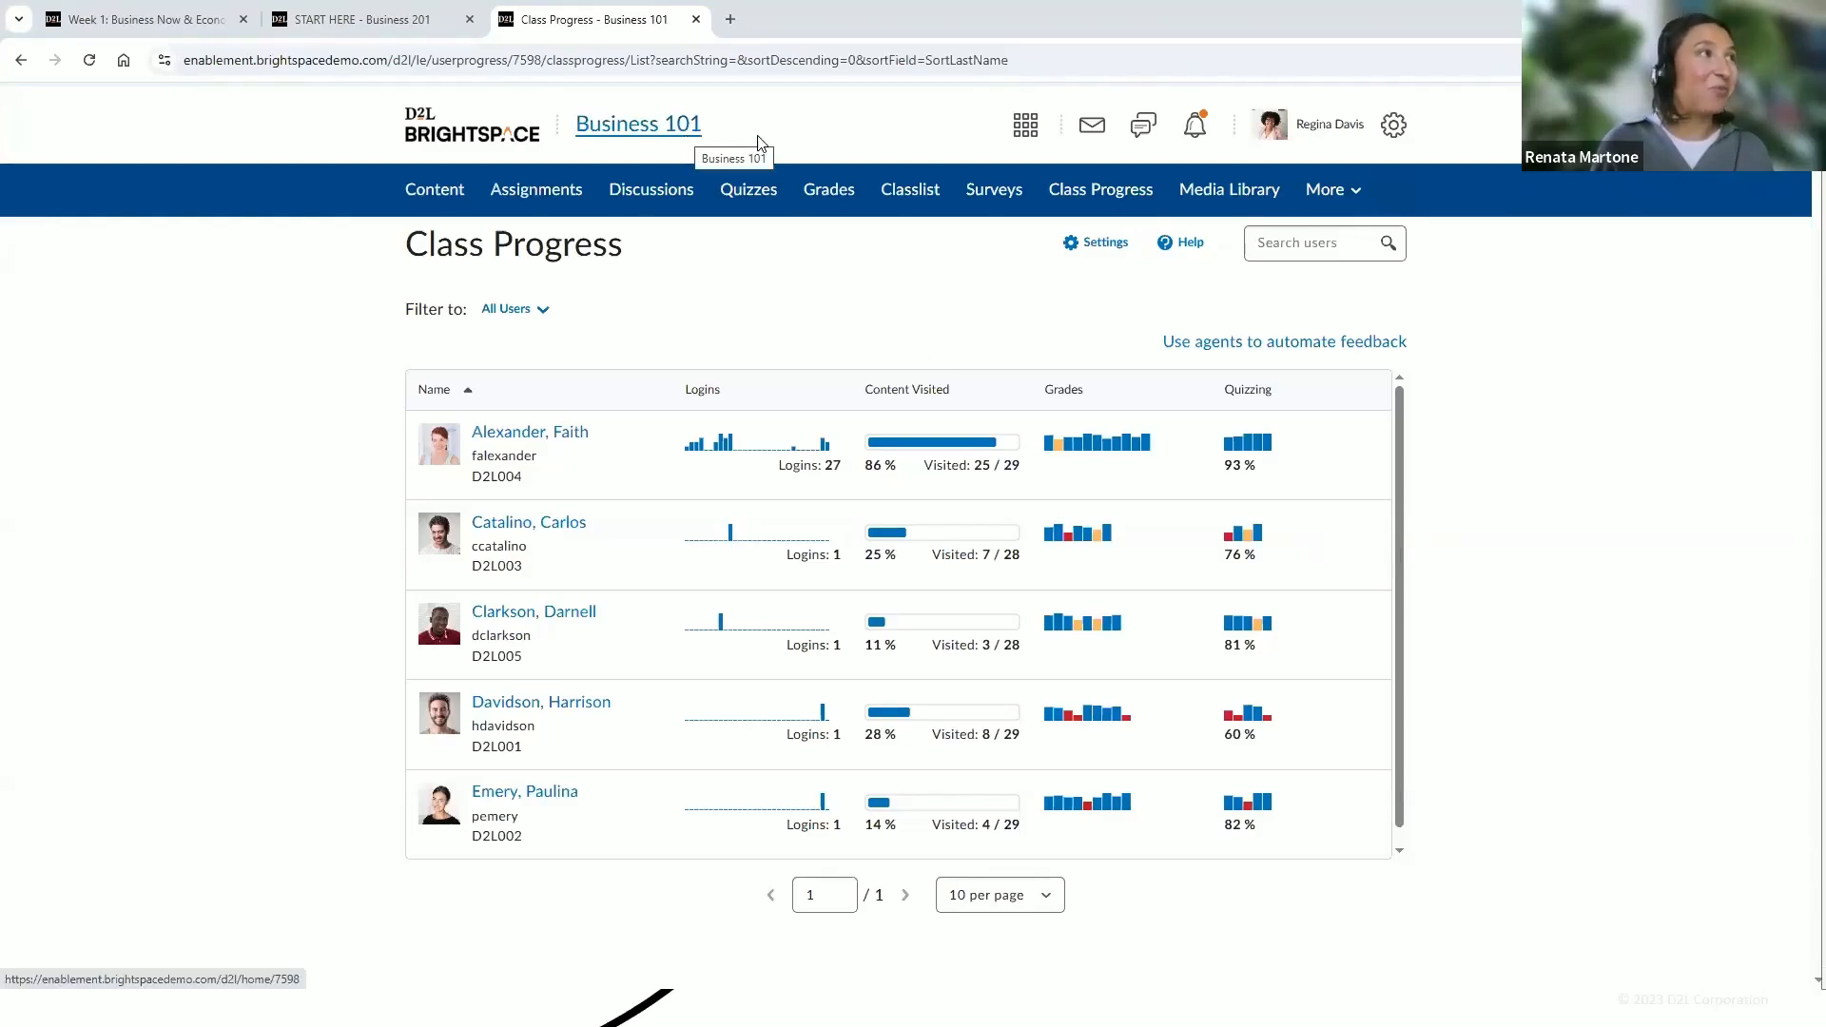
pyautogui.click(693, 136)
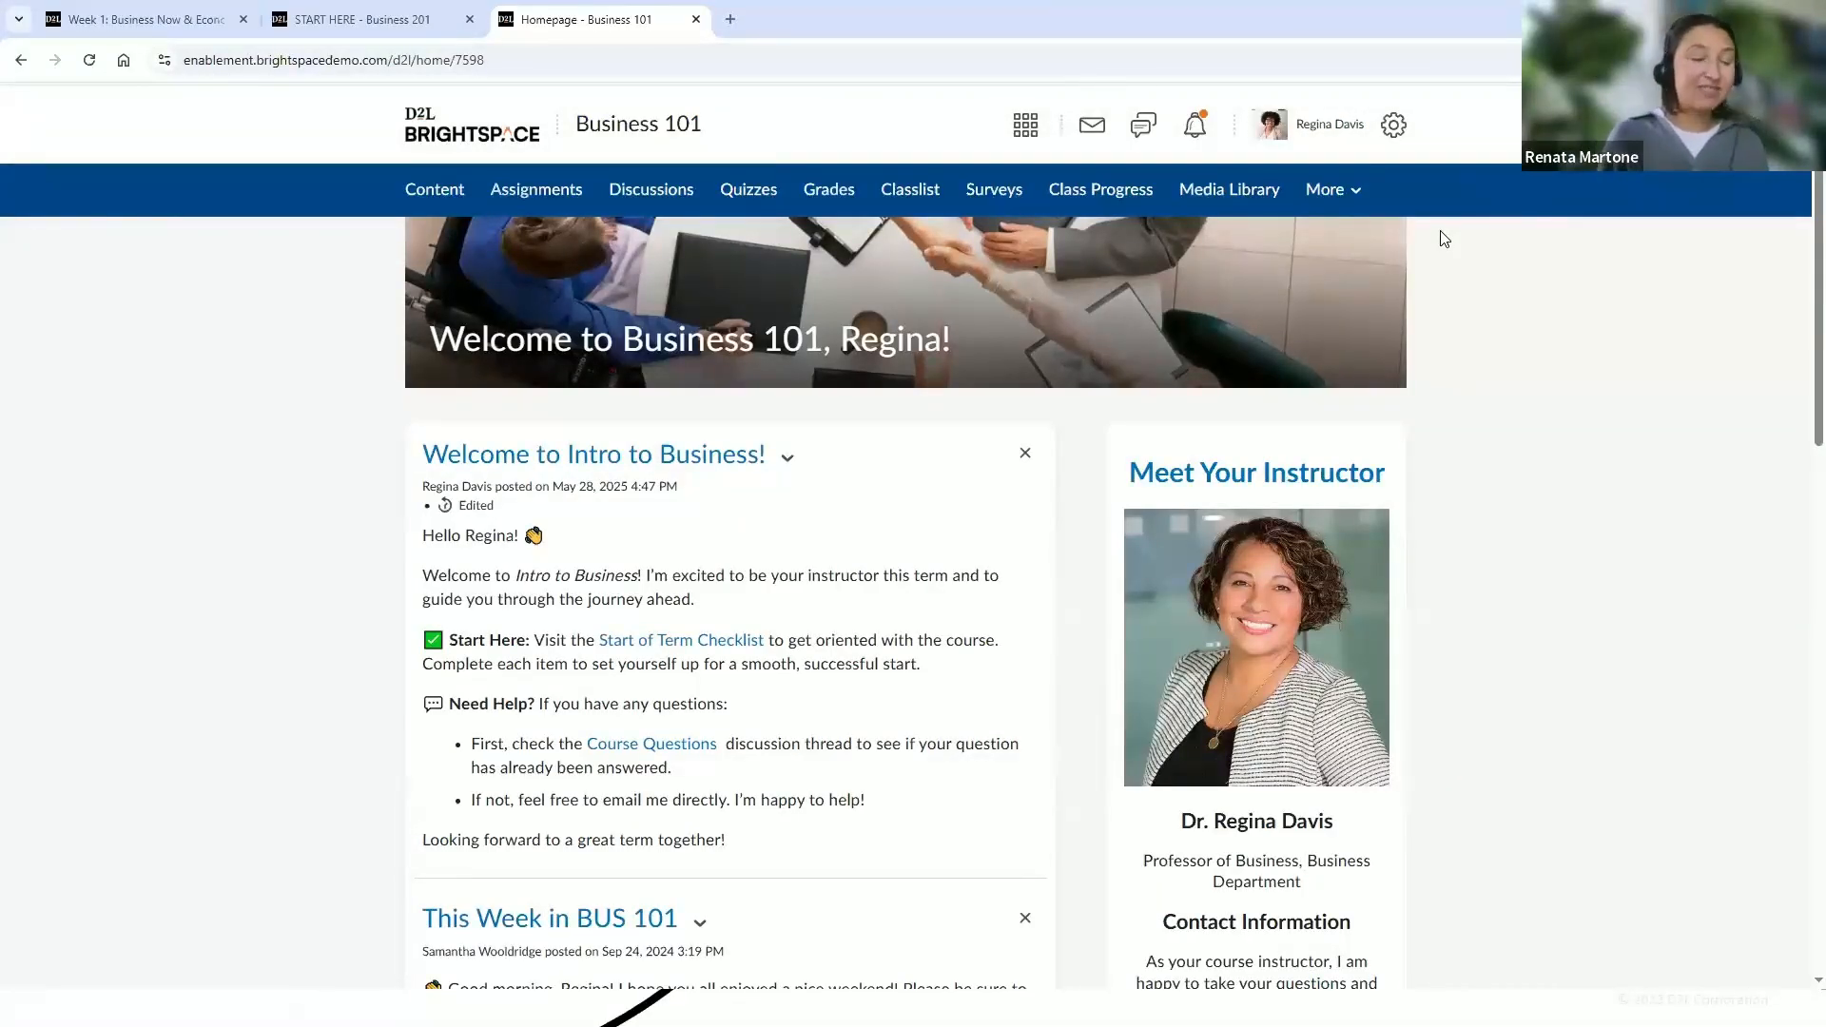
pyautogui.moveTo(1351, 302)
pyautogui.moveTo(1353, 165)
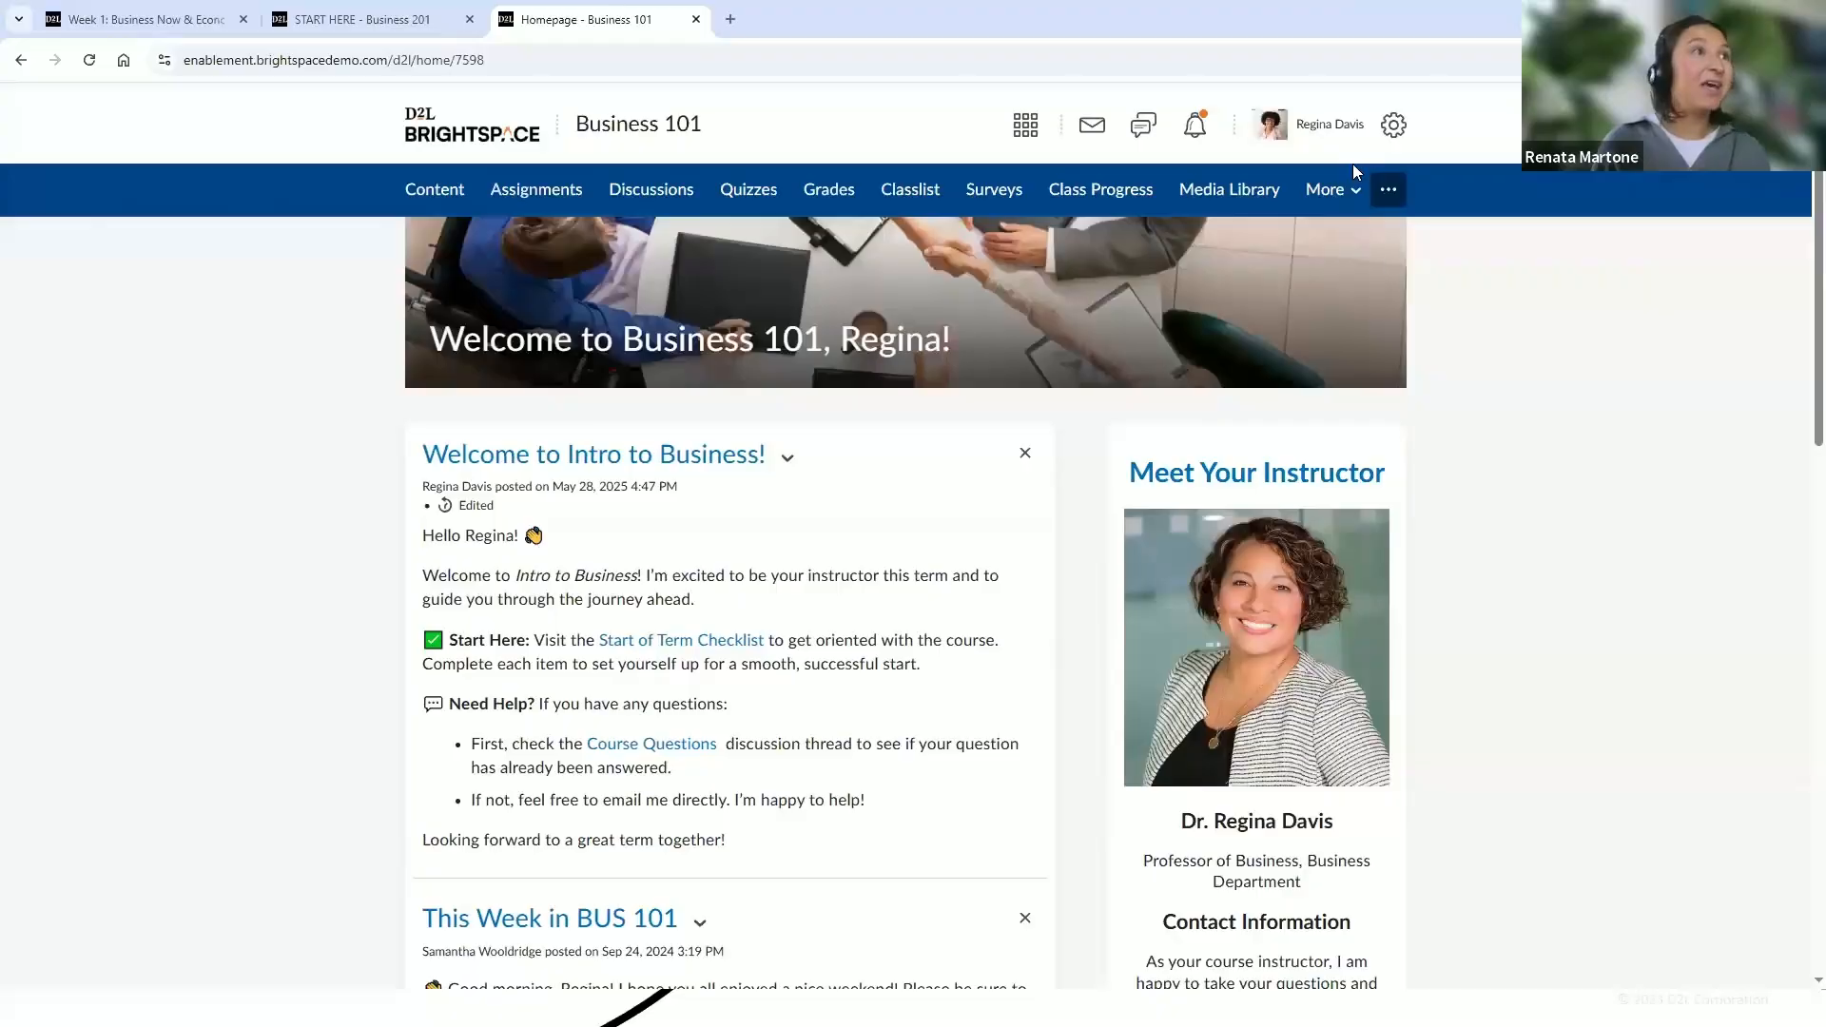
pyautogui.click(1351, 198)
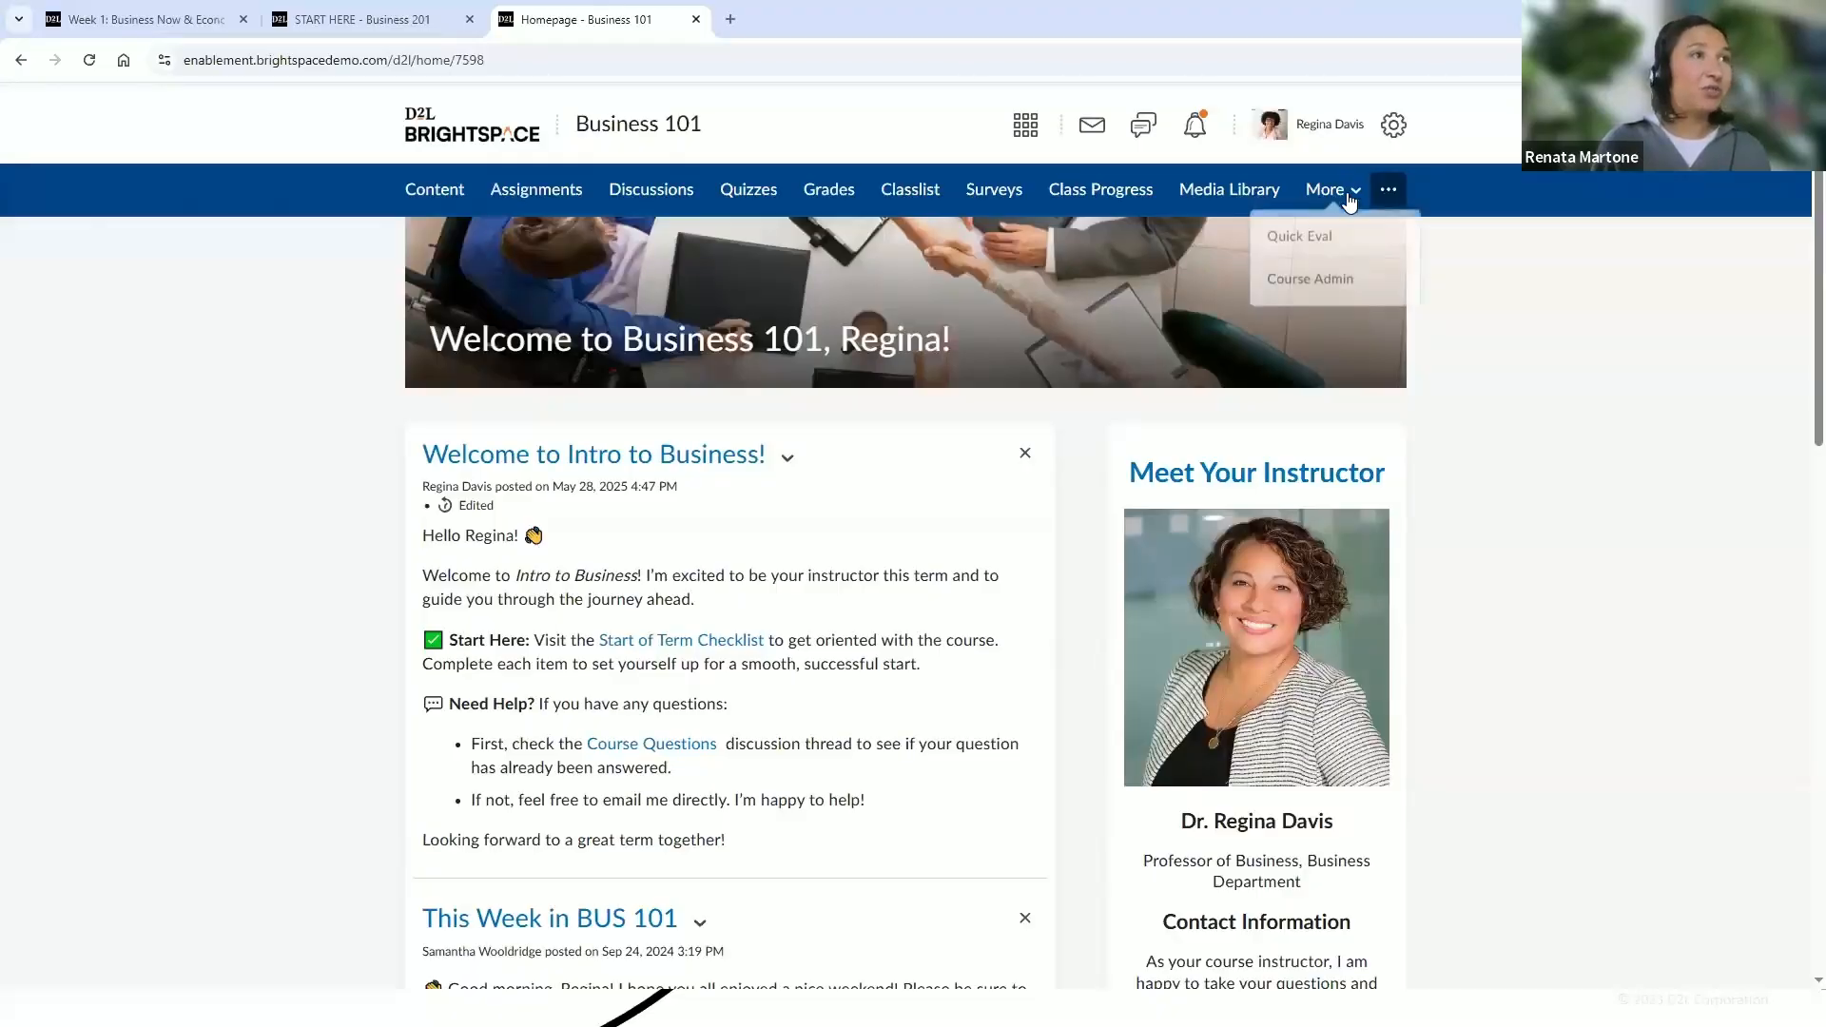
pyautogui.click(1334, 288)
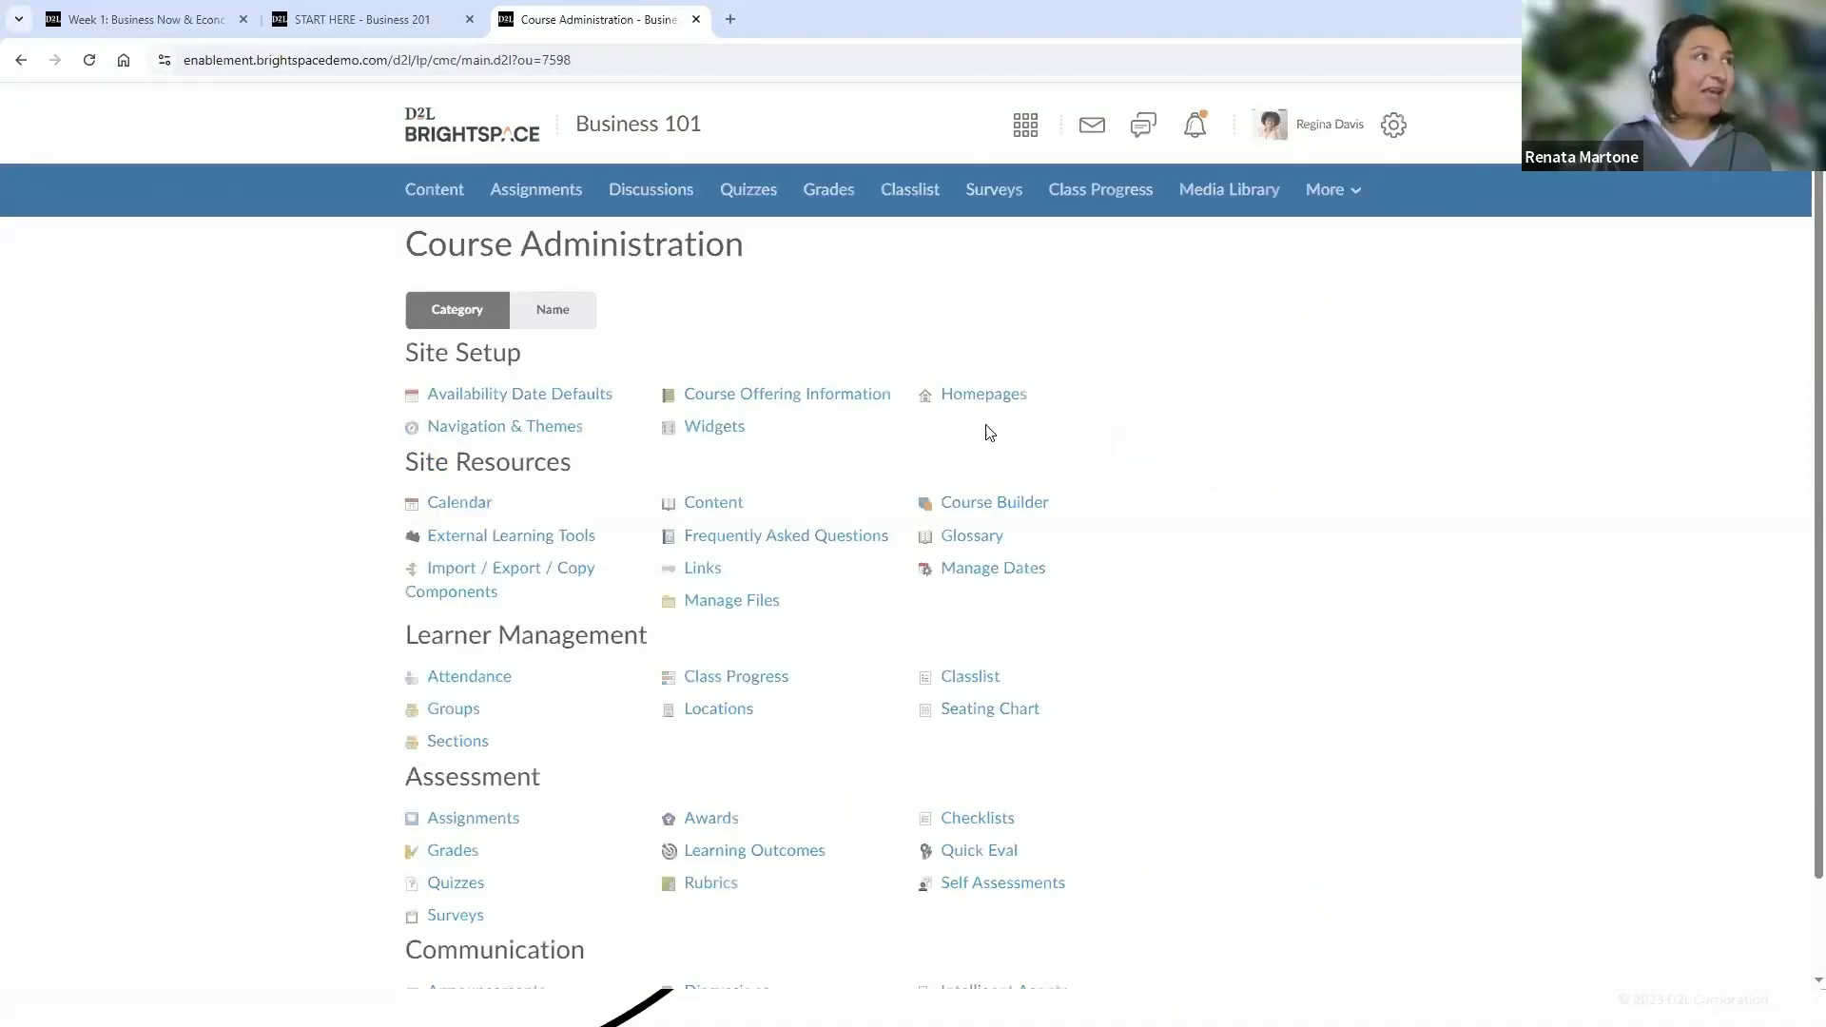
pyautogui.click(784, 407)
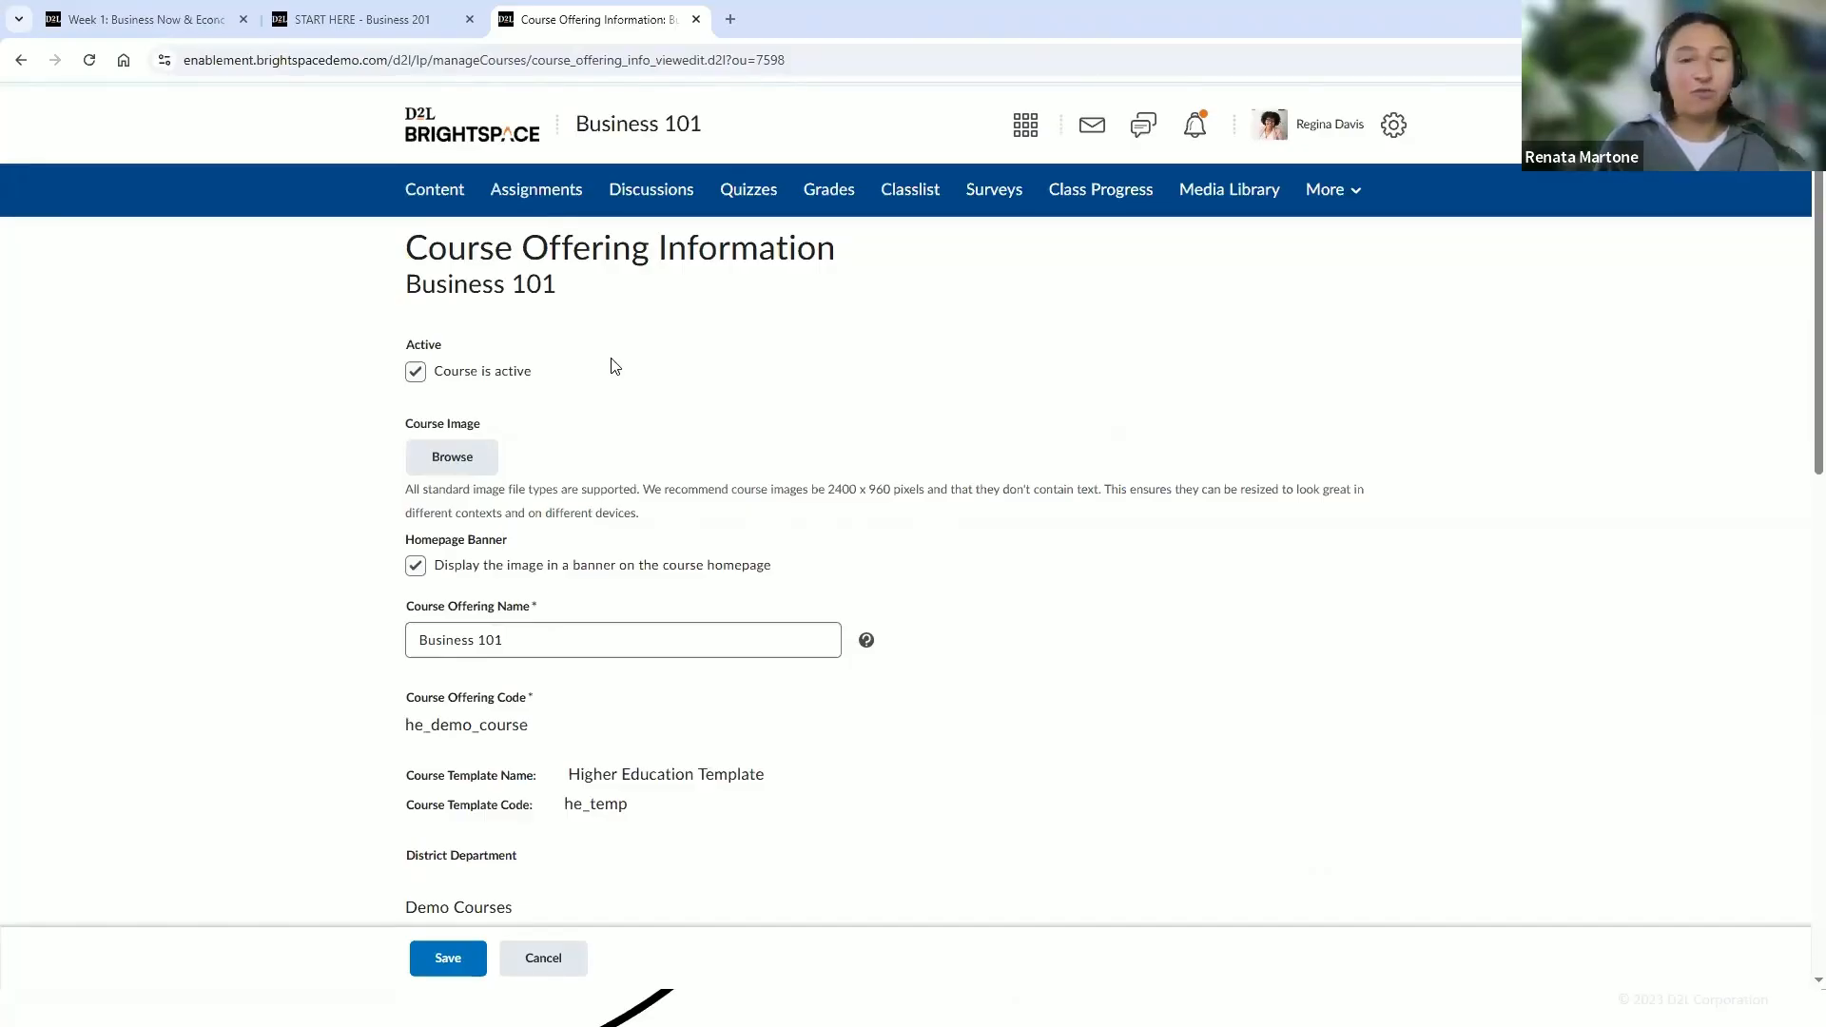
pyautogui.click(577, 961)
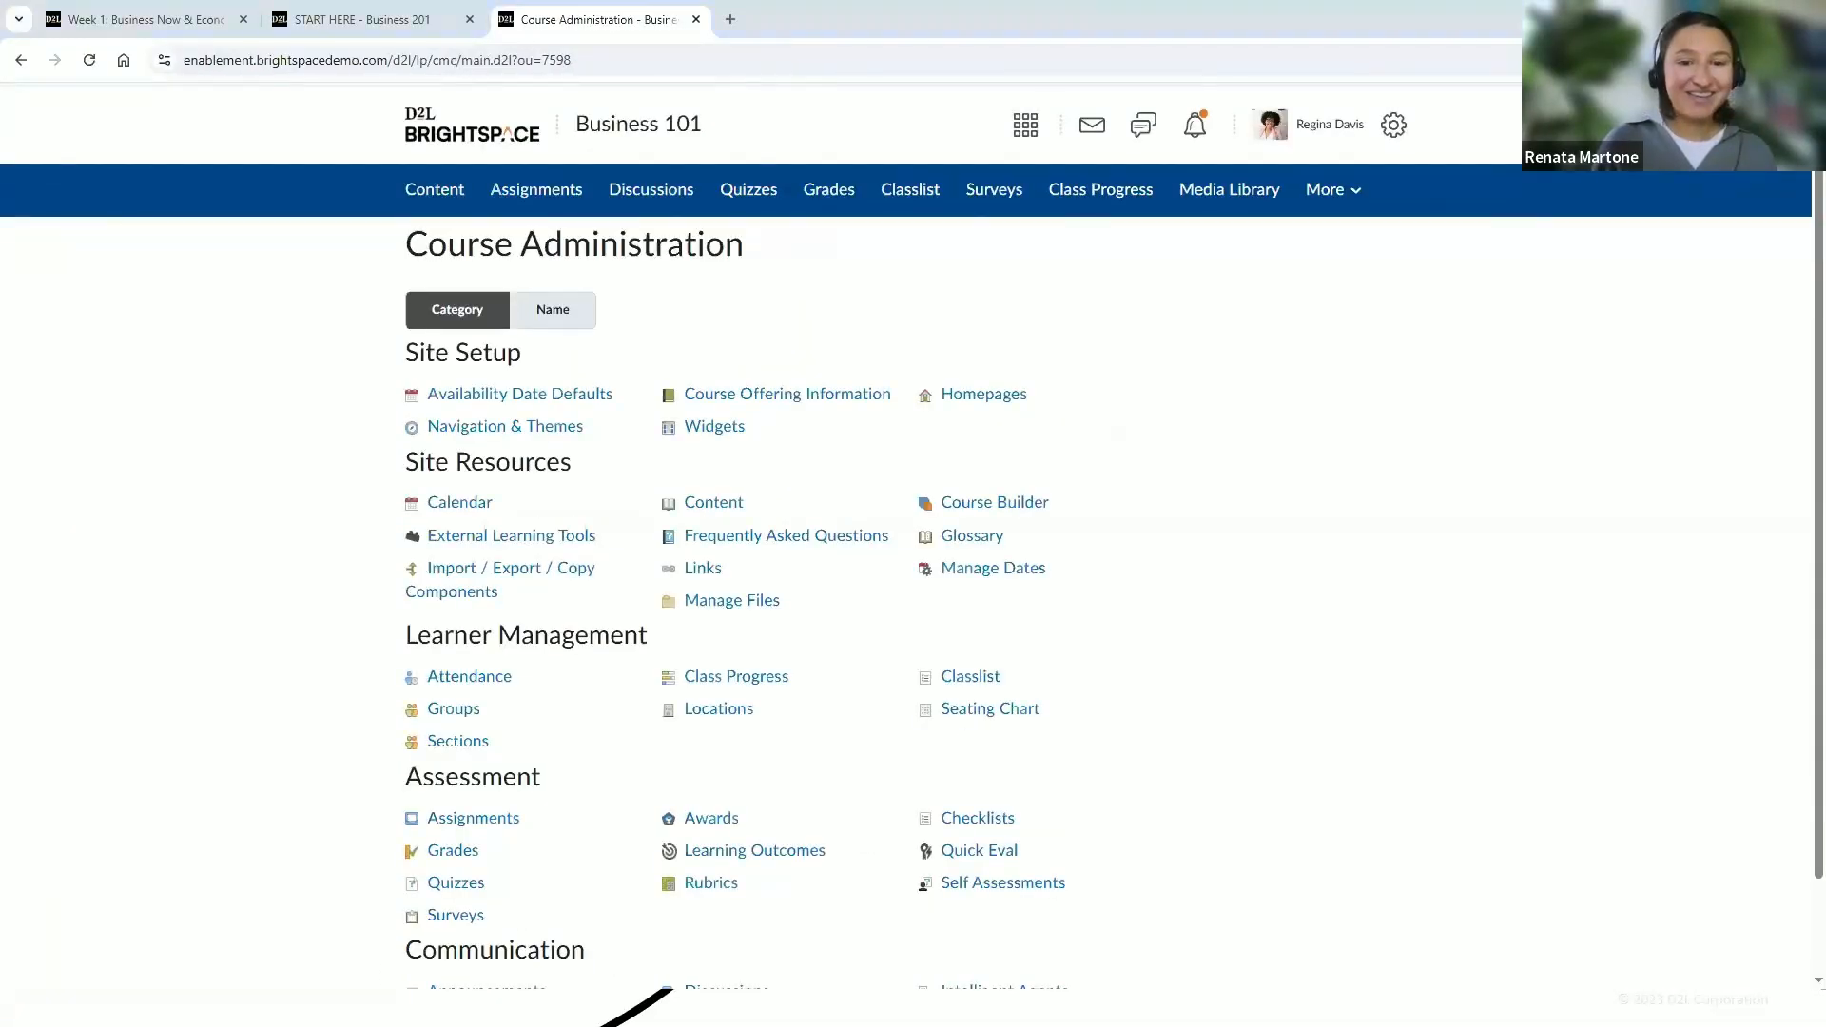
# Switch to the learner's browser window on the Business 201 homepage and reload the page
pyautogui.hotkey('alt', 'Tab')
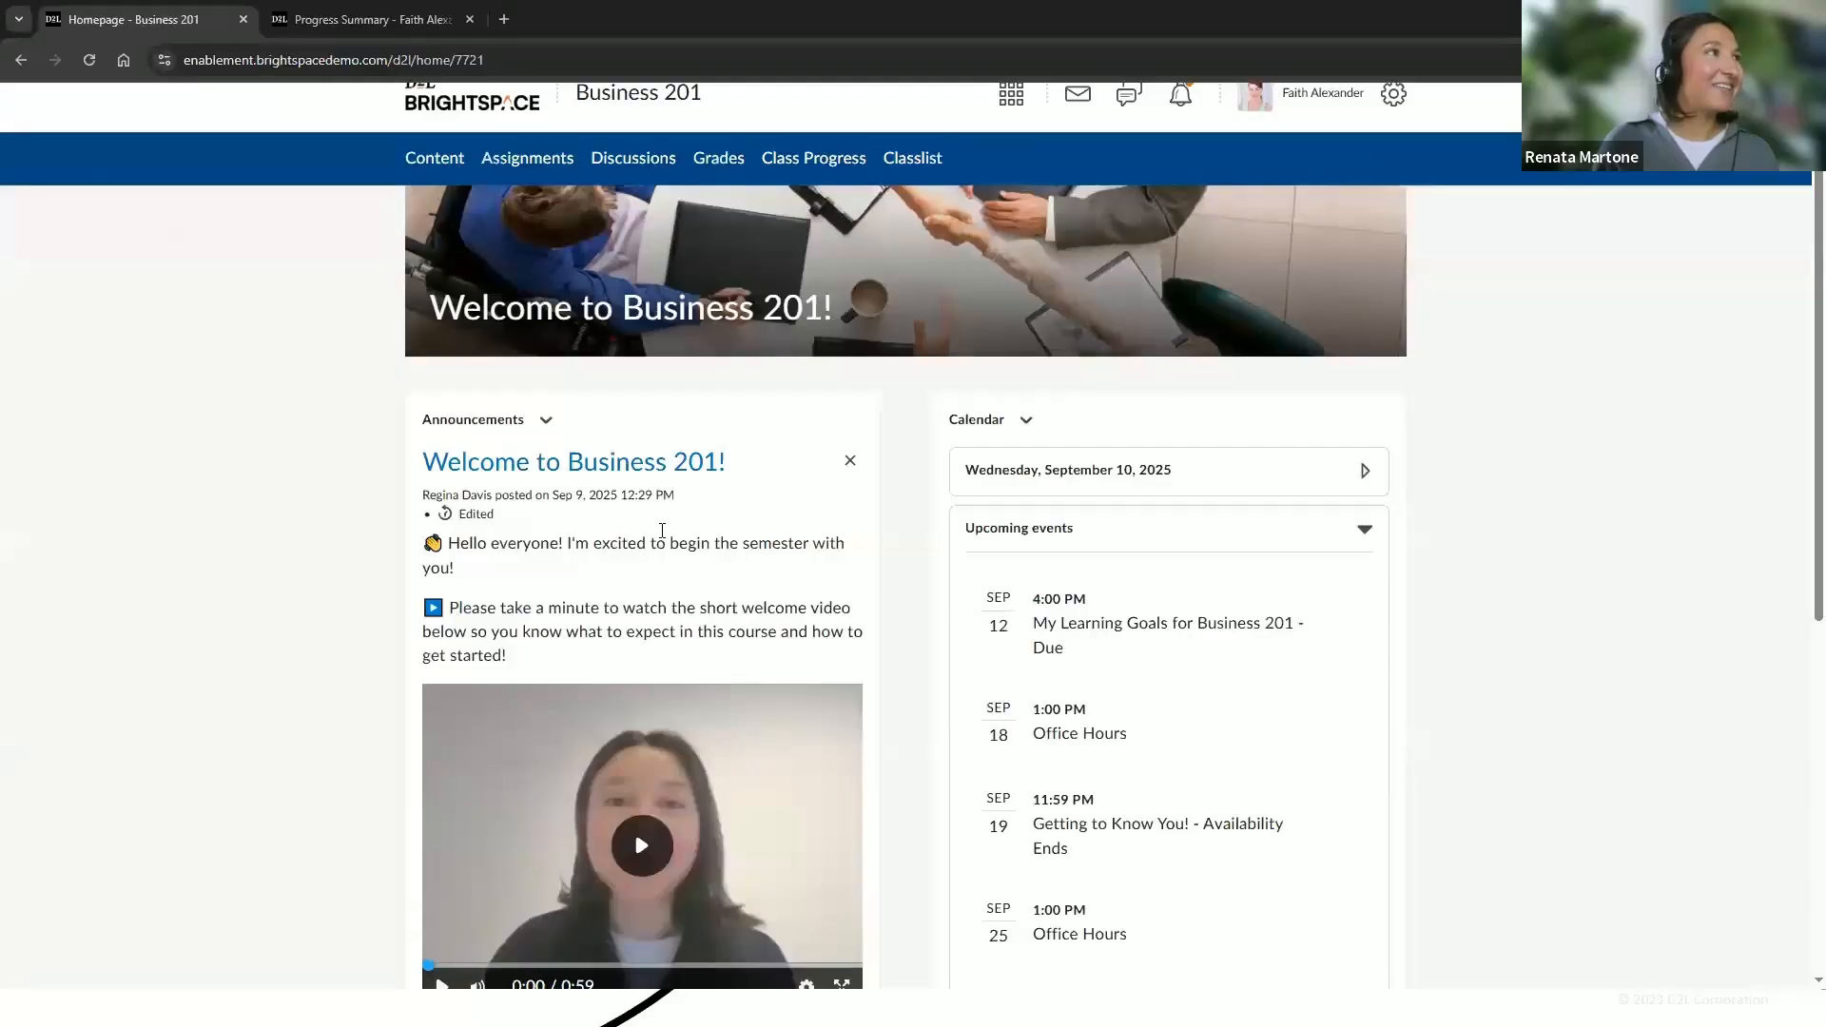
pyautogui.scroll(1, 385, 585)
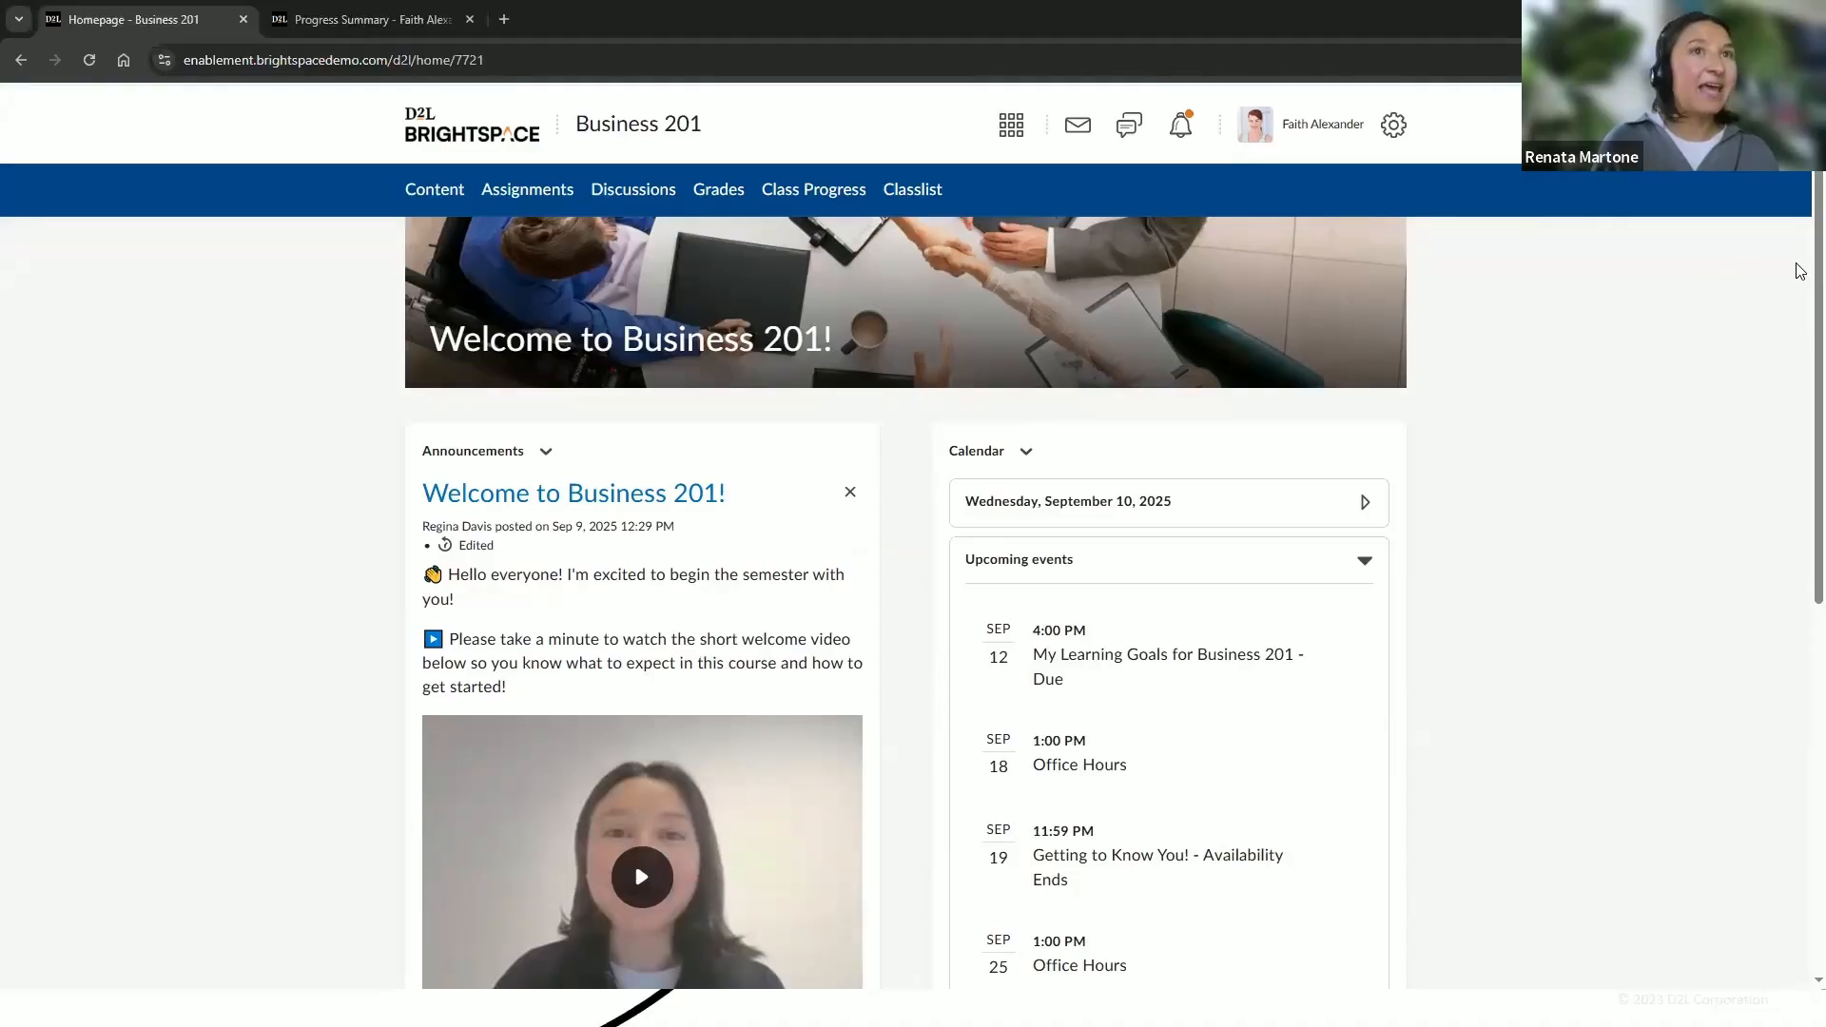
pyautogui.scroll(-1, 1801, 302)
pyautogui.scroll(1, 1798, 304)
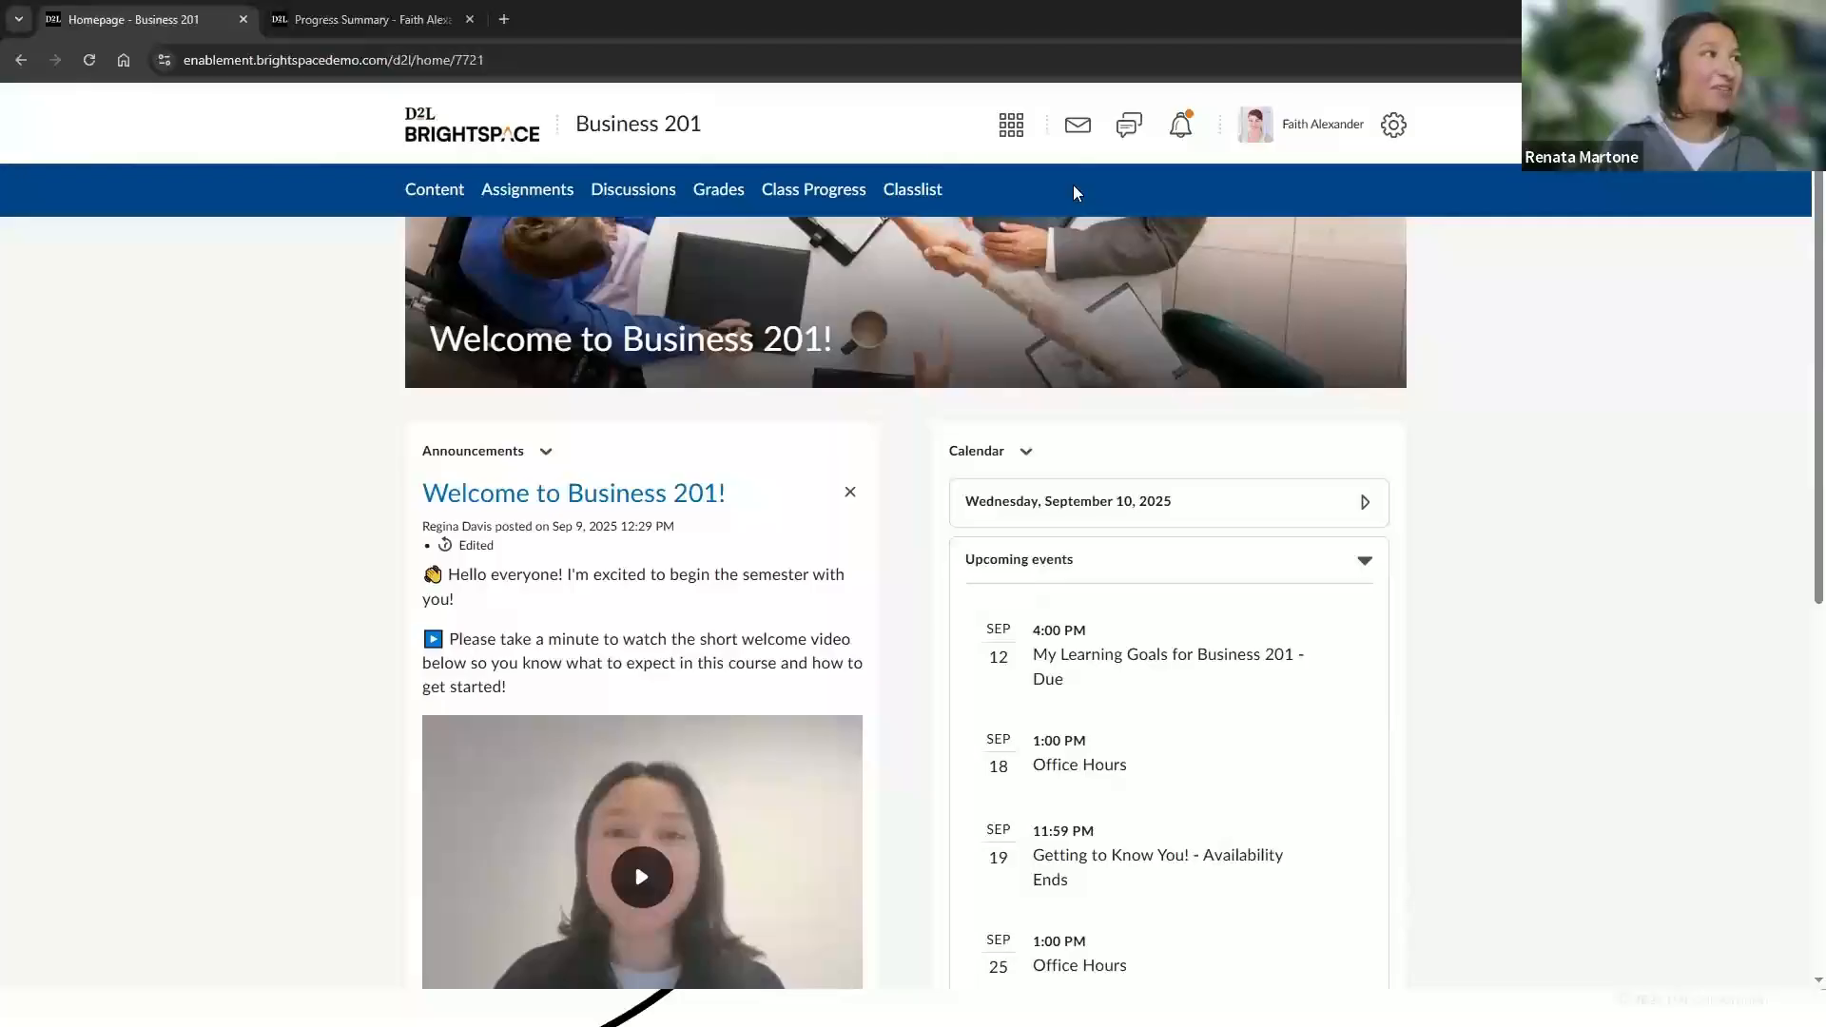
pyautogui.click(673, 61)
pyautogui.press('Return')
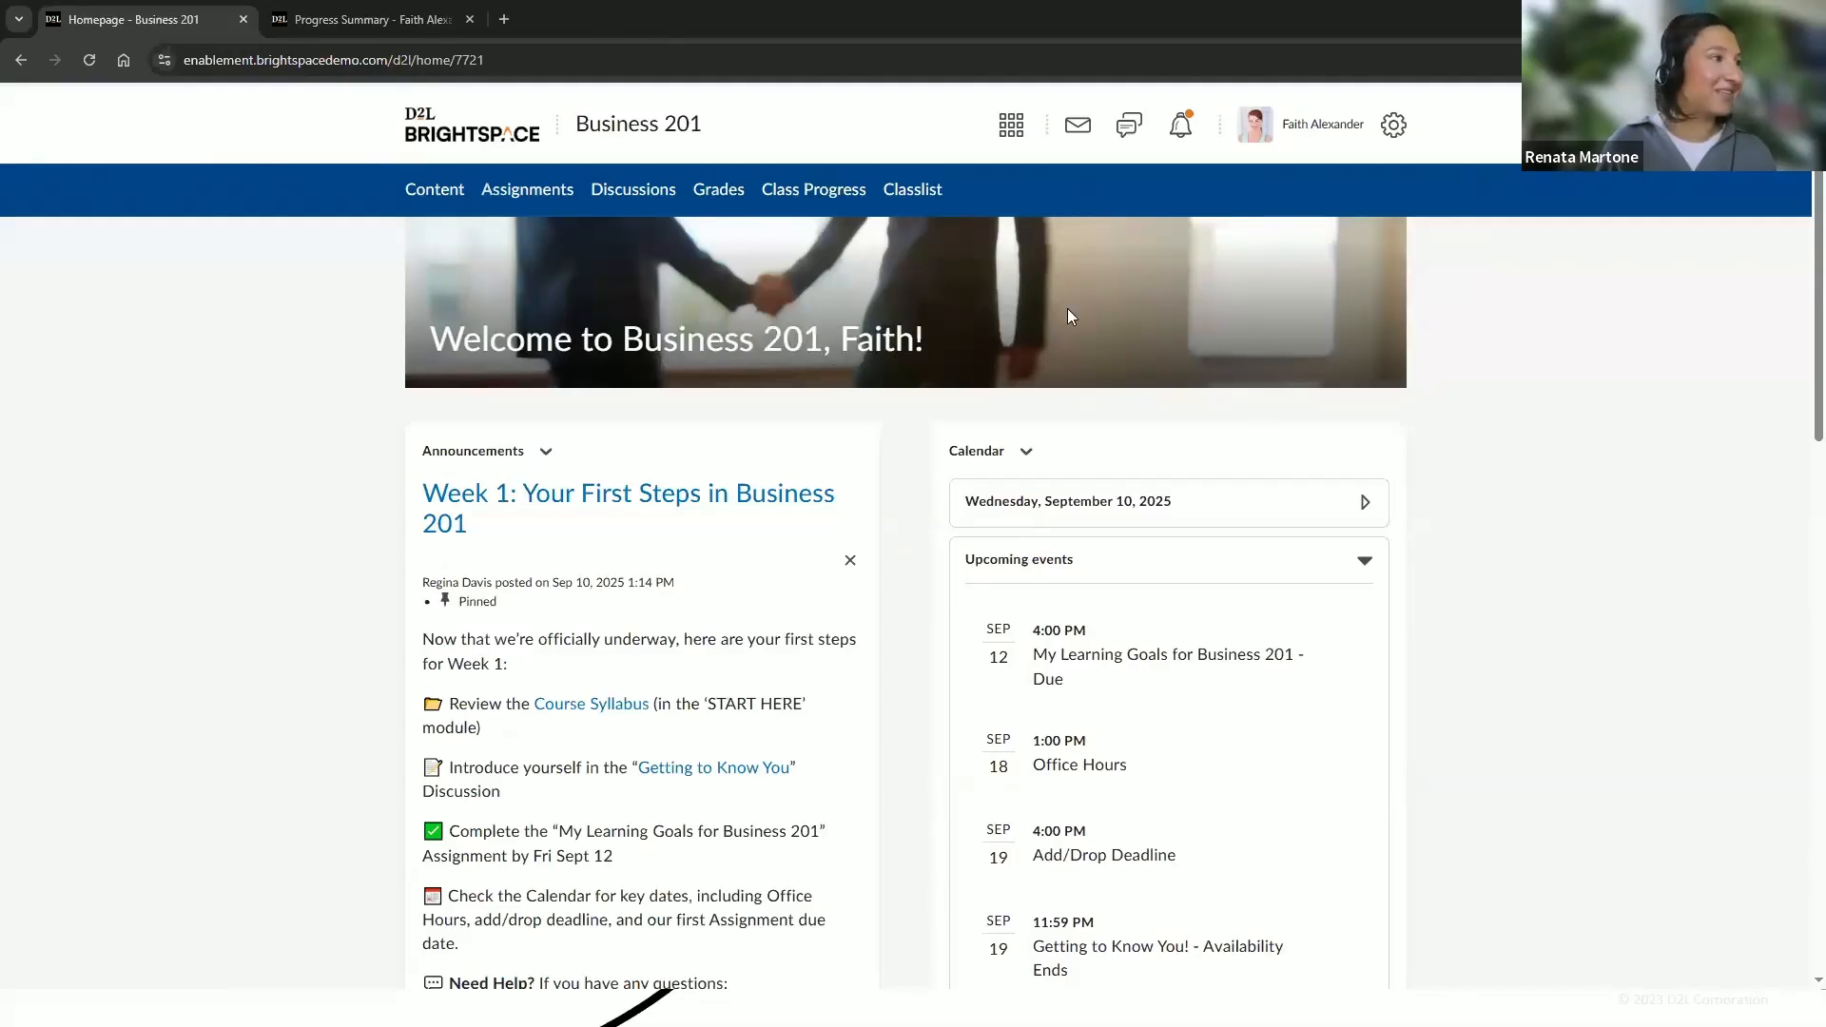
# Open the My Learning Goals for Business 201 assignment from the Work To Do list and review its text submission area
pyautogui.scroll(-2, 1798, 371)
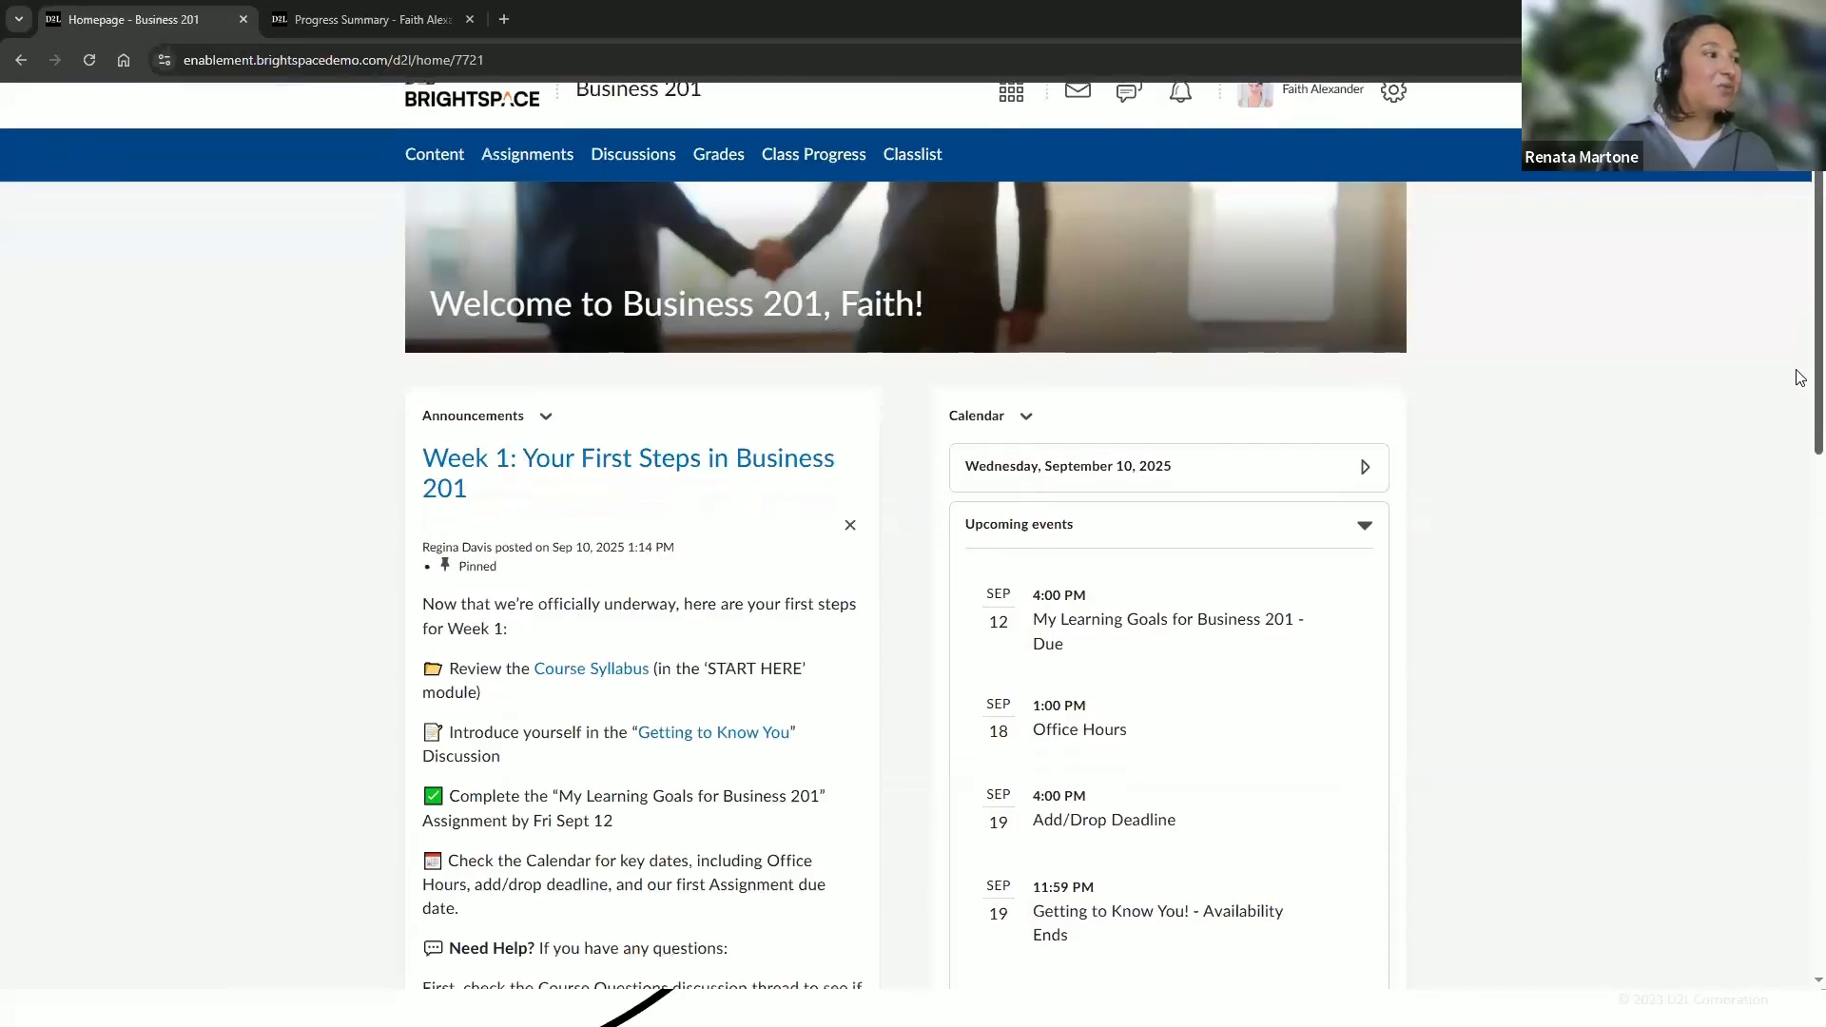
pyautogui.scroll(-1, 1798, 380)
pyautogui.scroll(-2, 1800, 456)
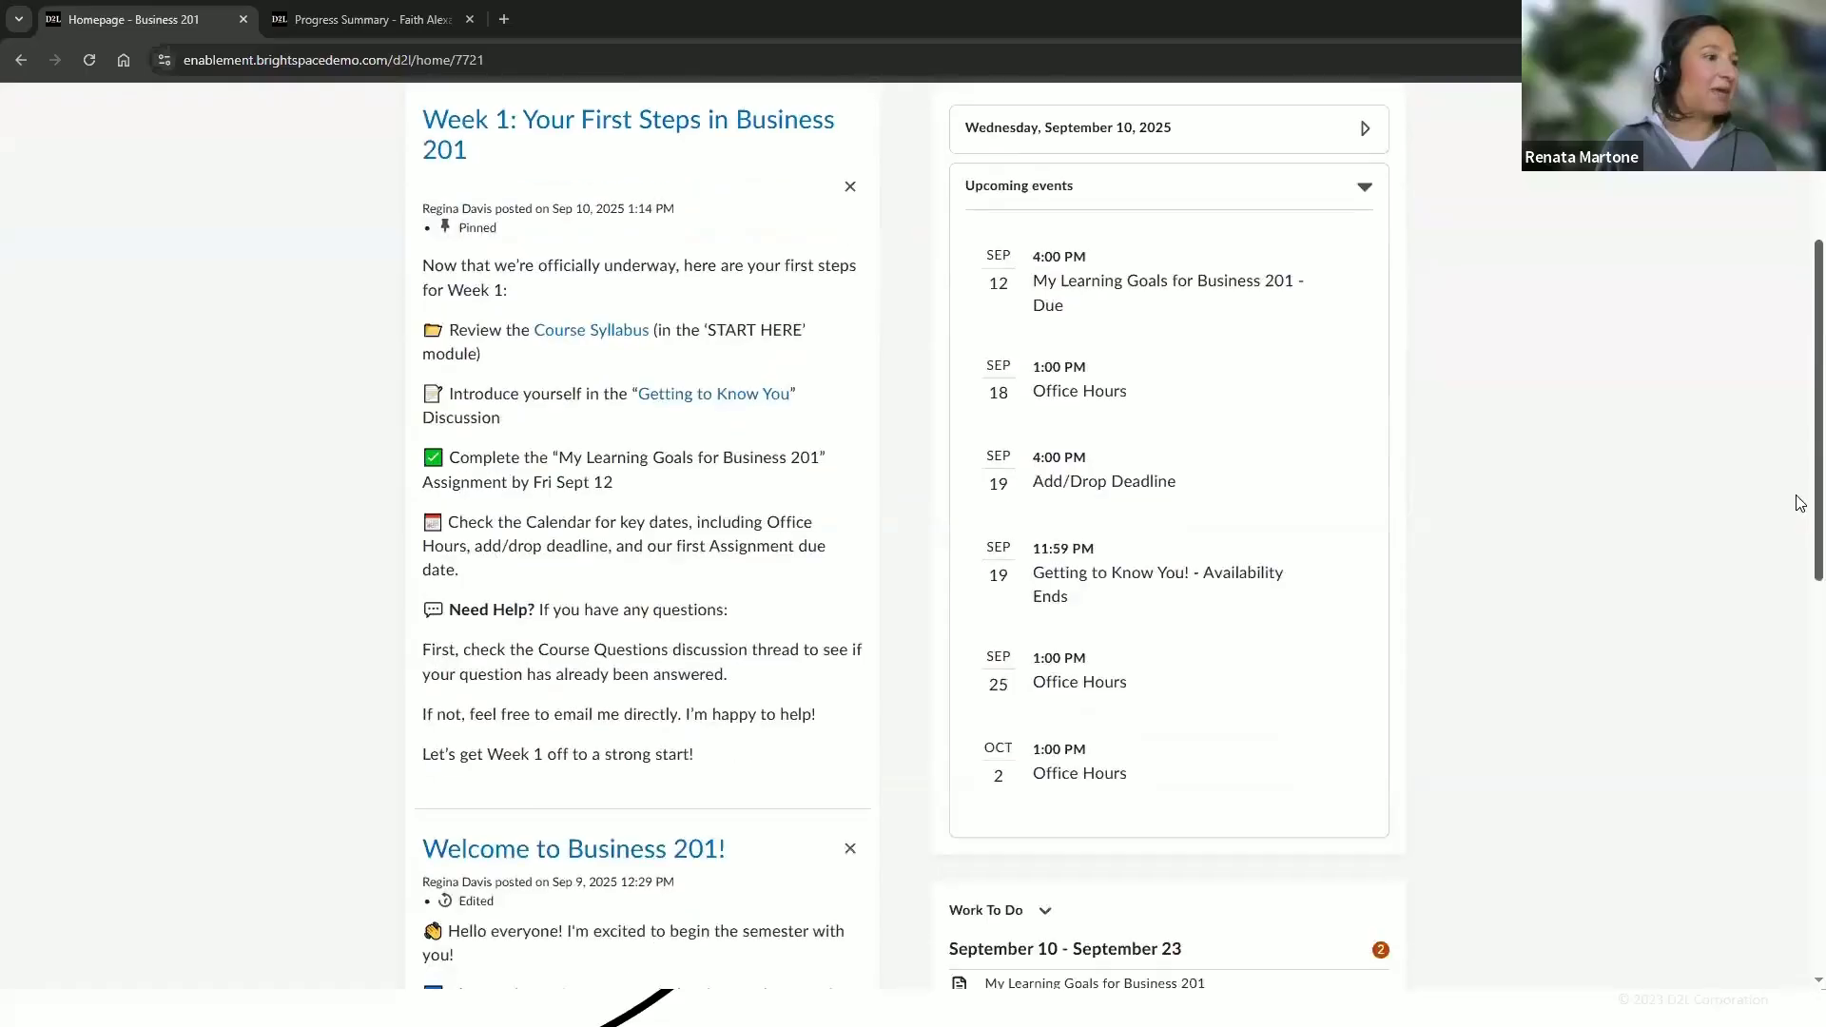
pyautogui.scroll(-4, 1801, 505)
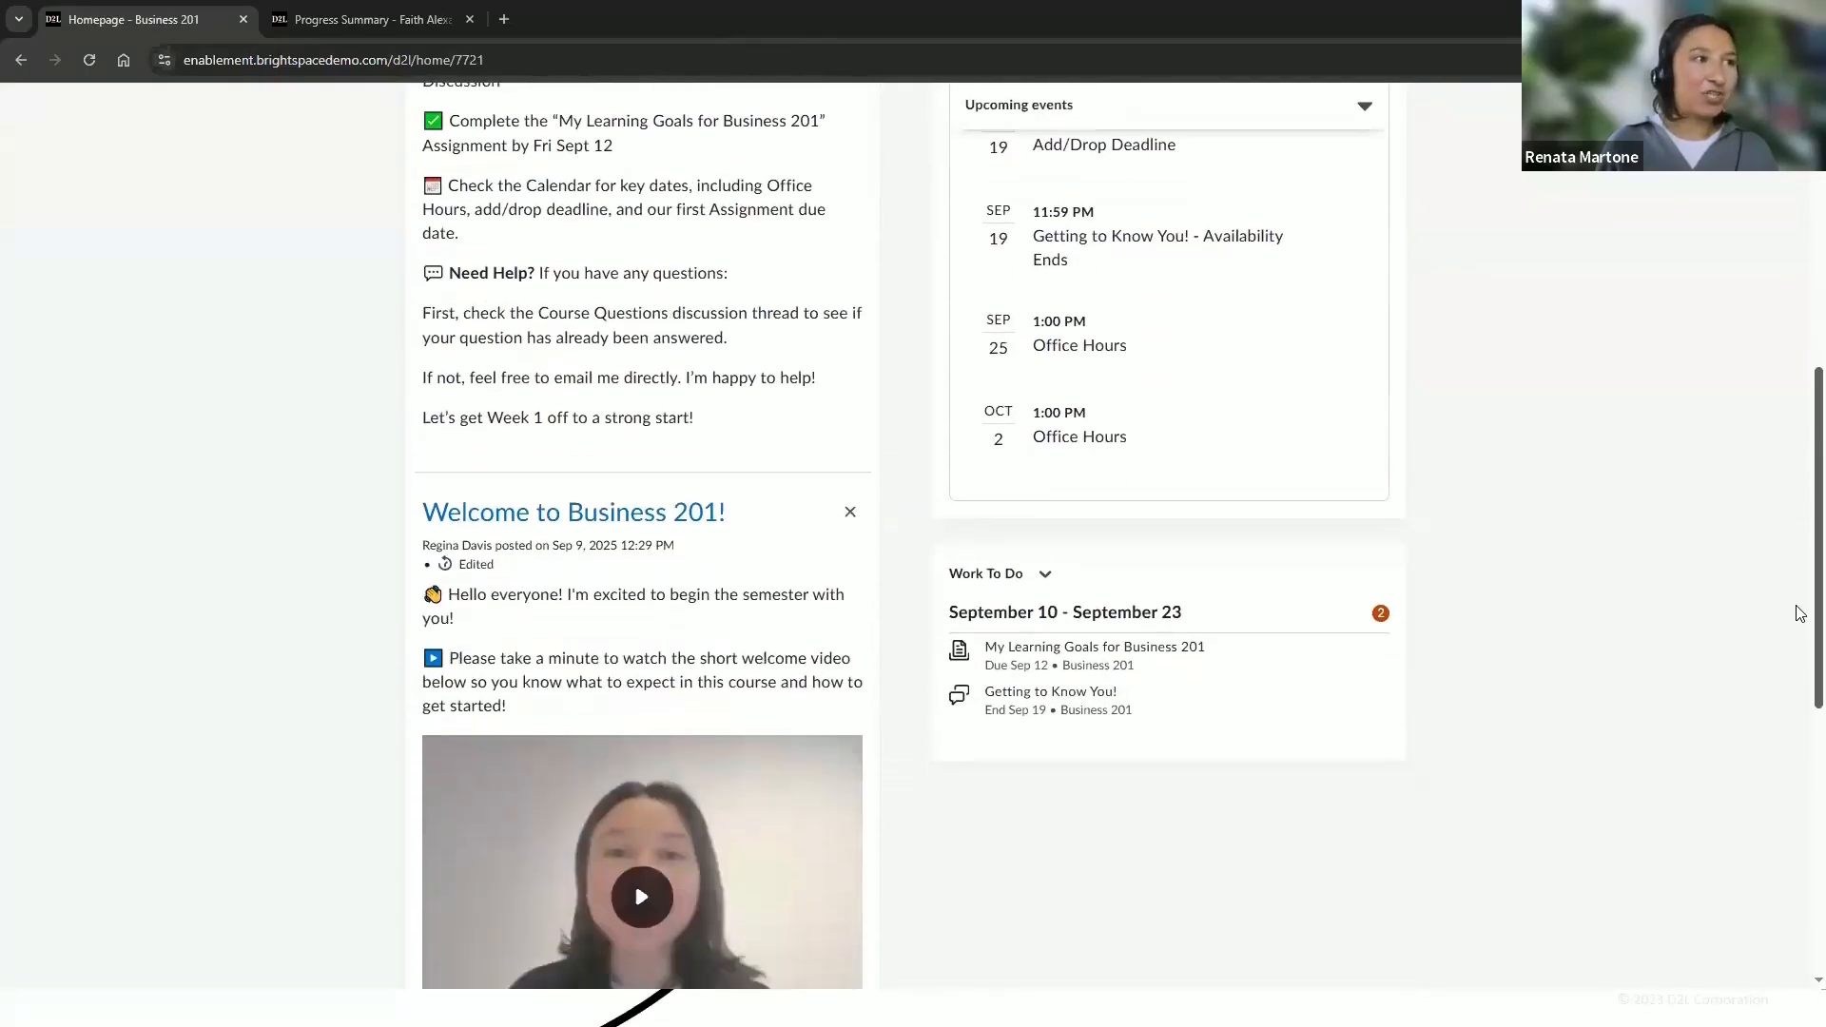
pyautogui.scroll(-1, 1800, 618)
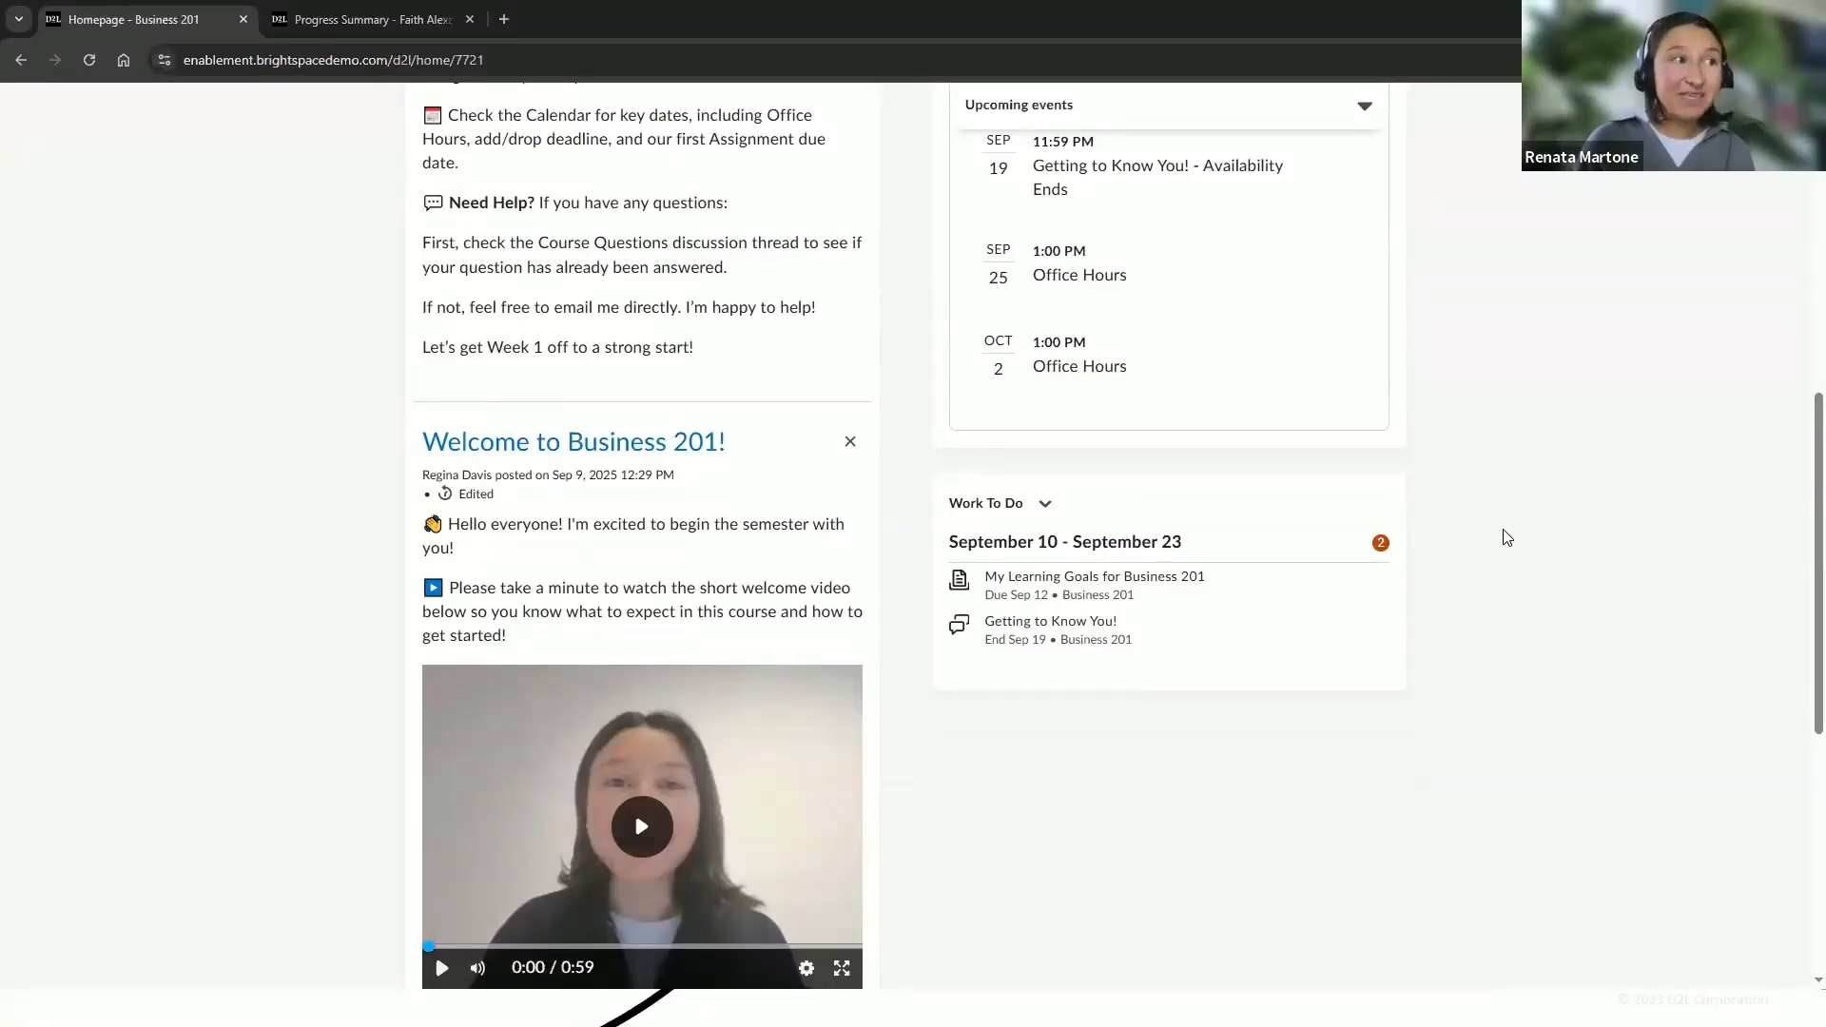
pyautogui.scroll(-1, 1507, 539)
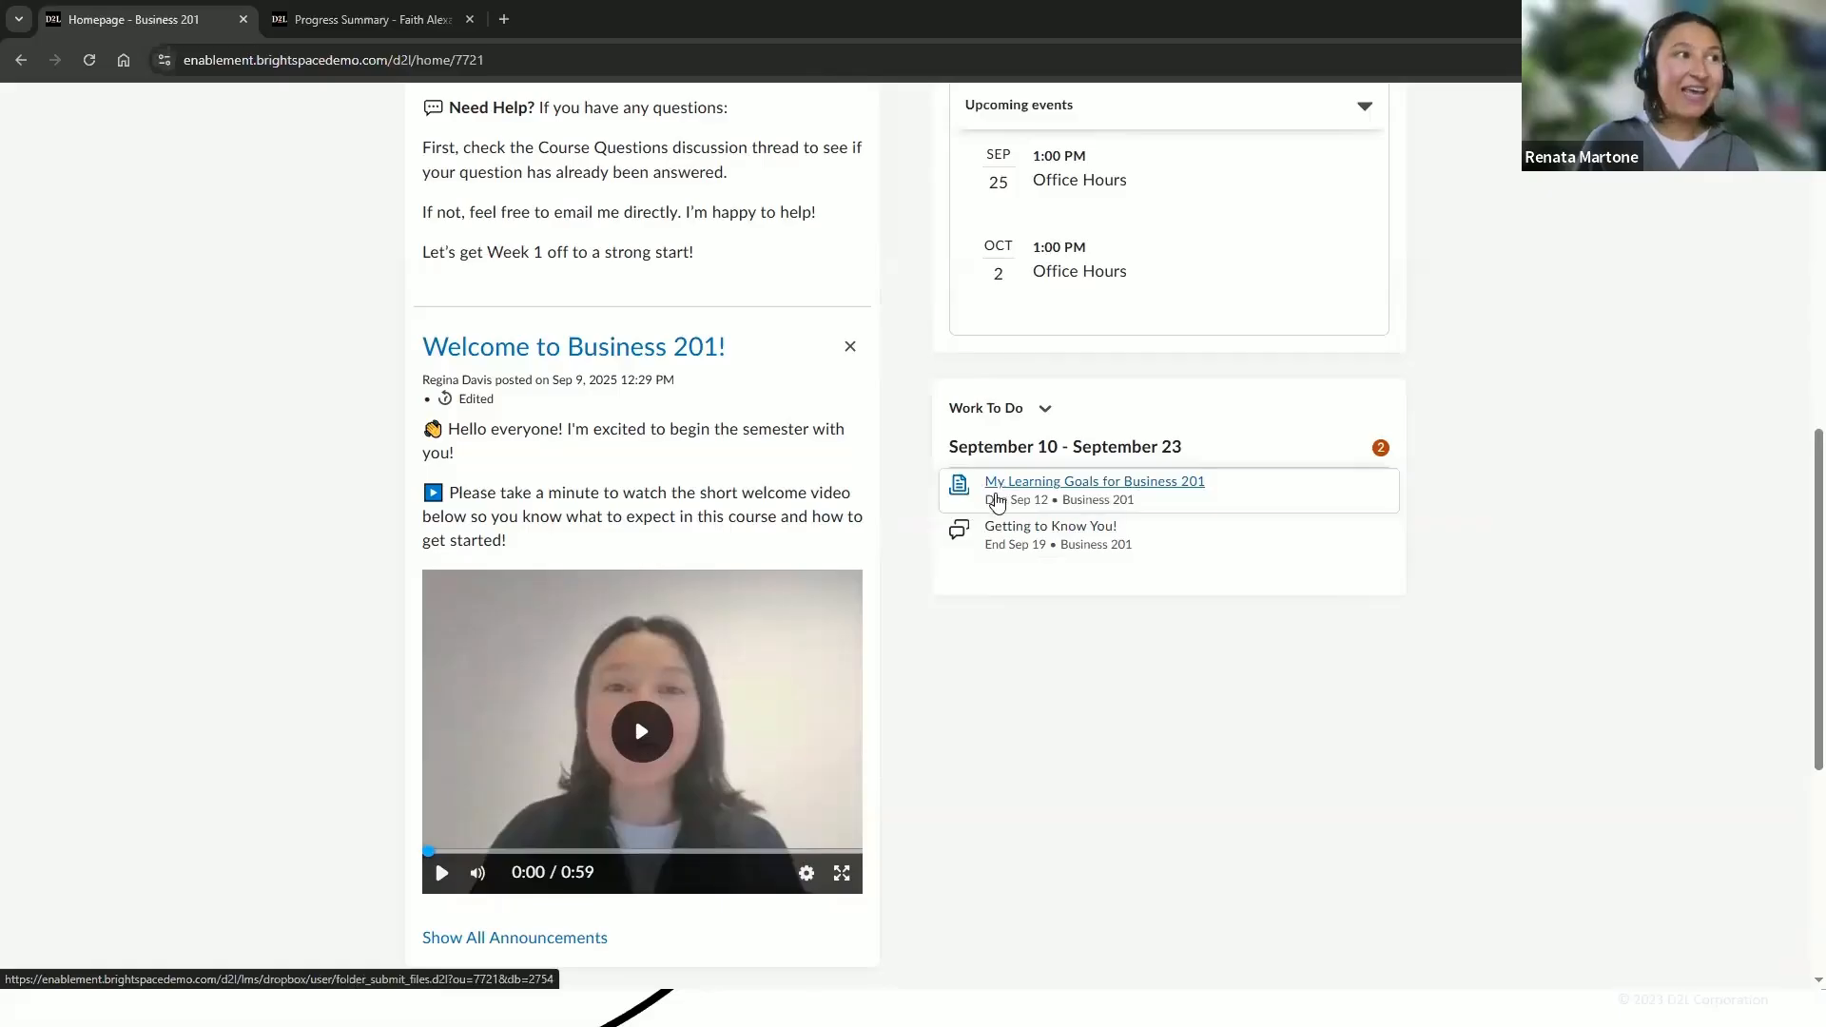
pyautogui.click(1101, 491)
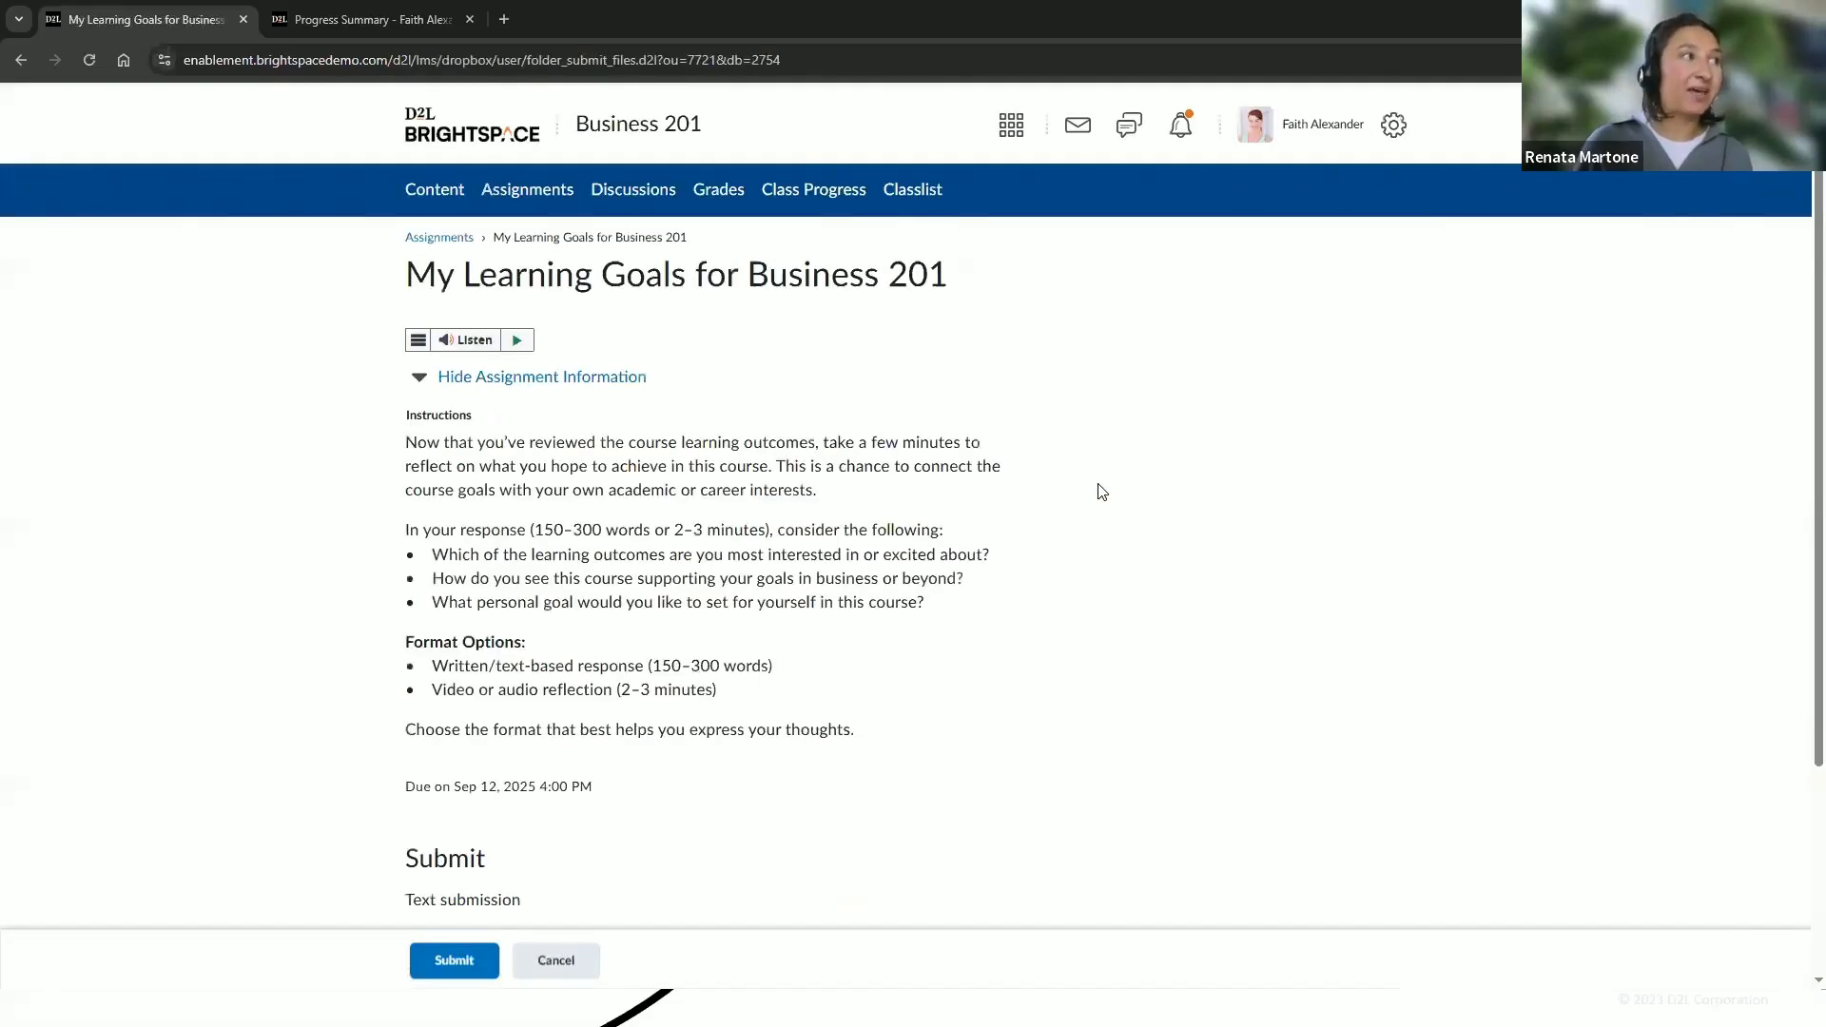
pyautogui.scroll(-1, 1101, 492)
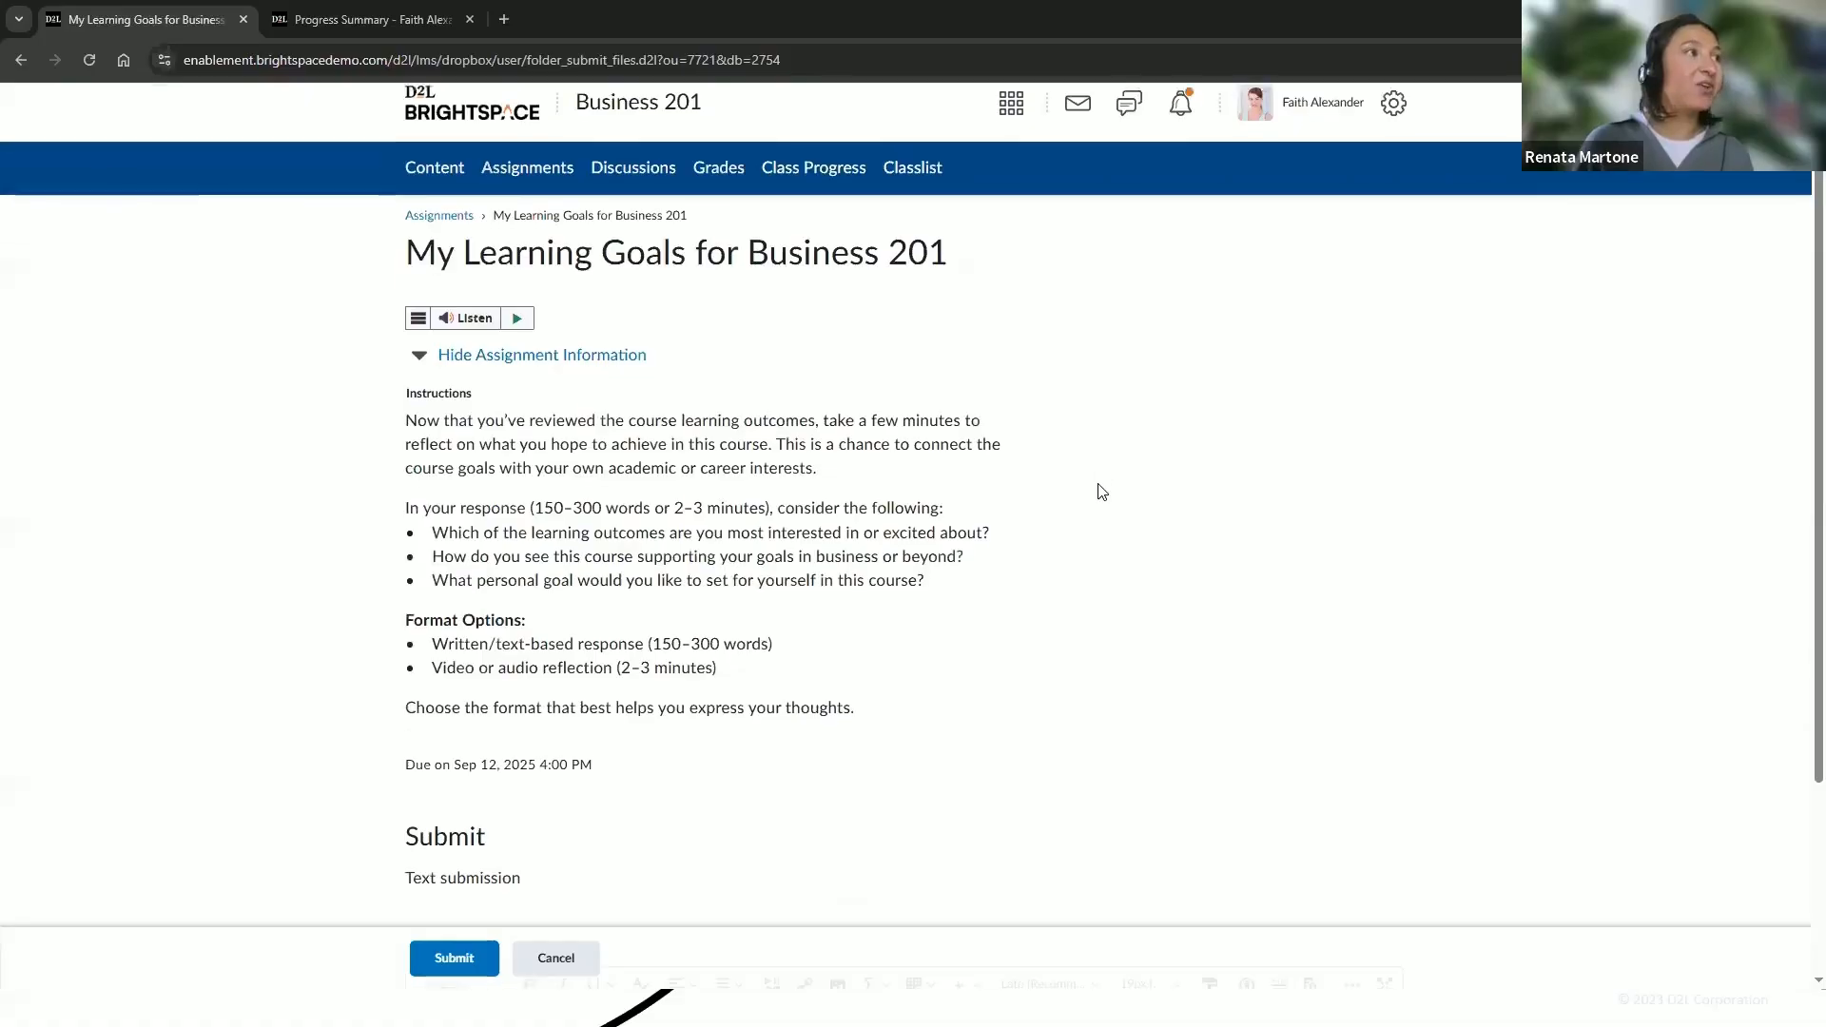
pyautogui.scroll(-2, 1101, 492)
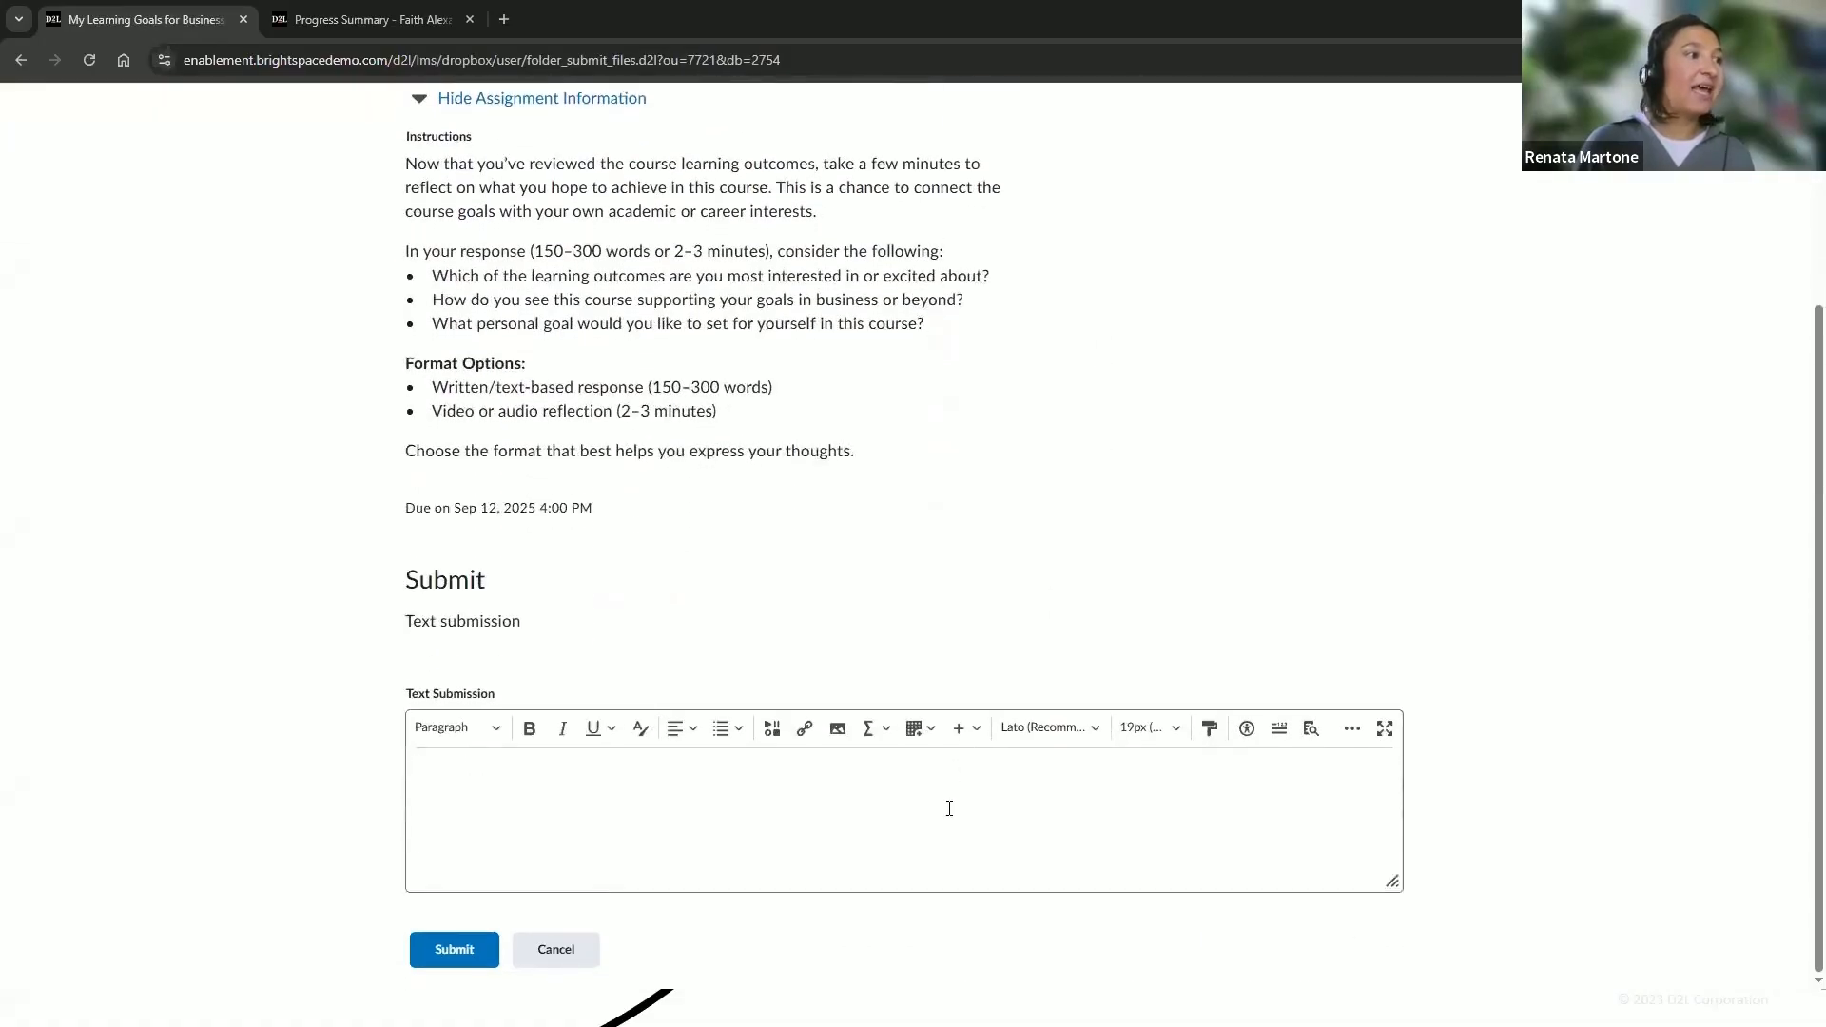
pyautogui.click(875, 833)
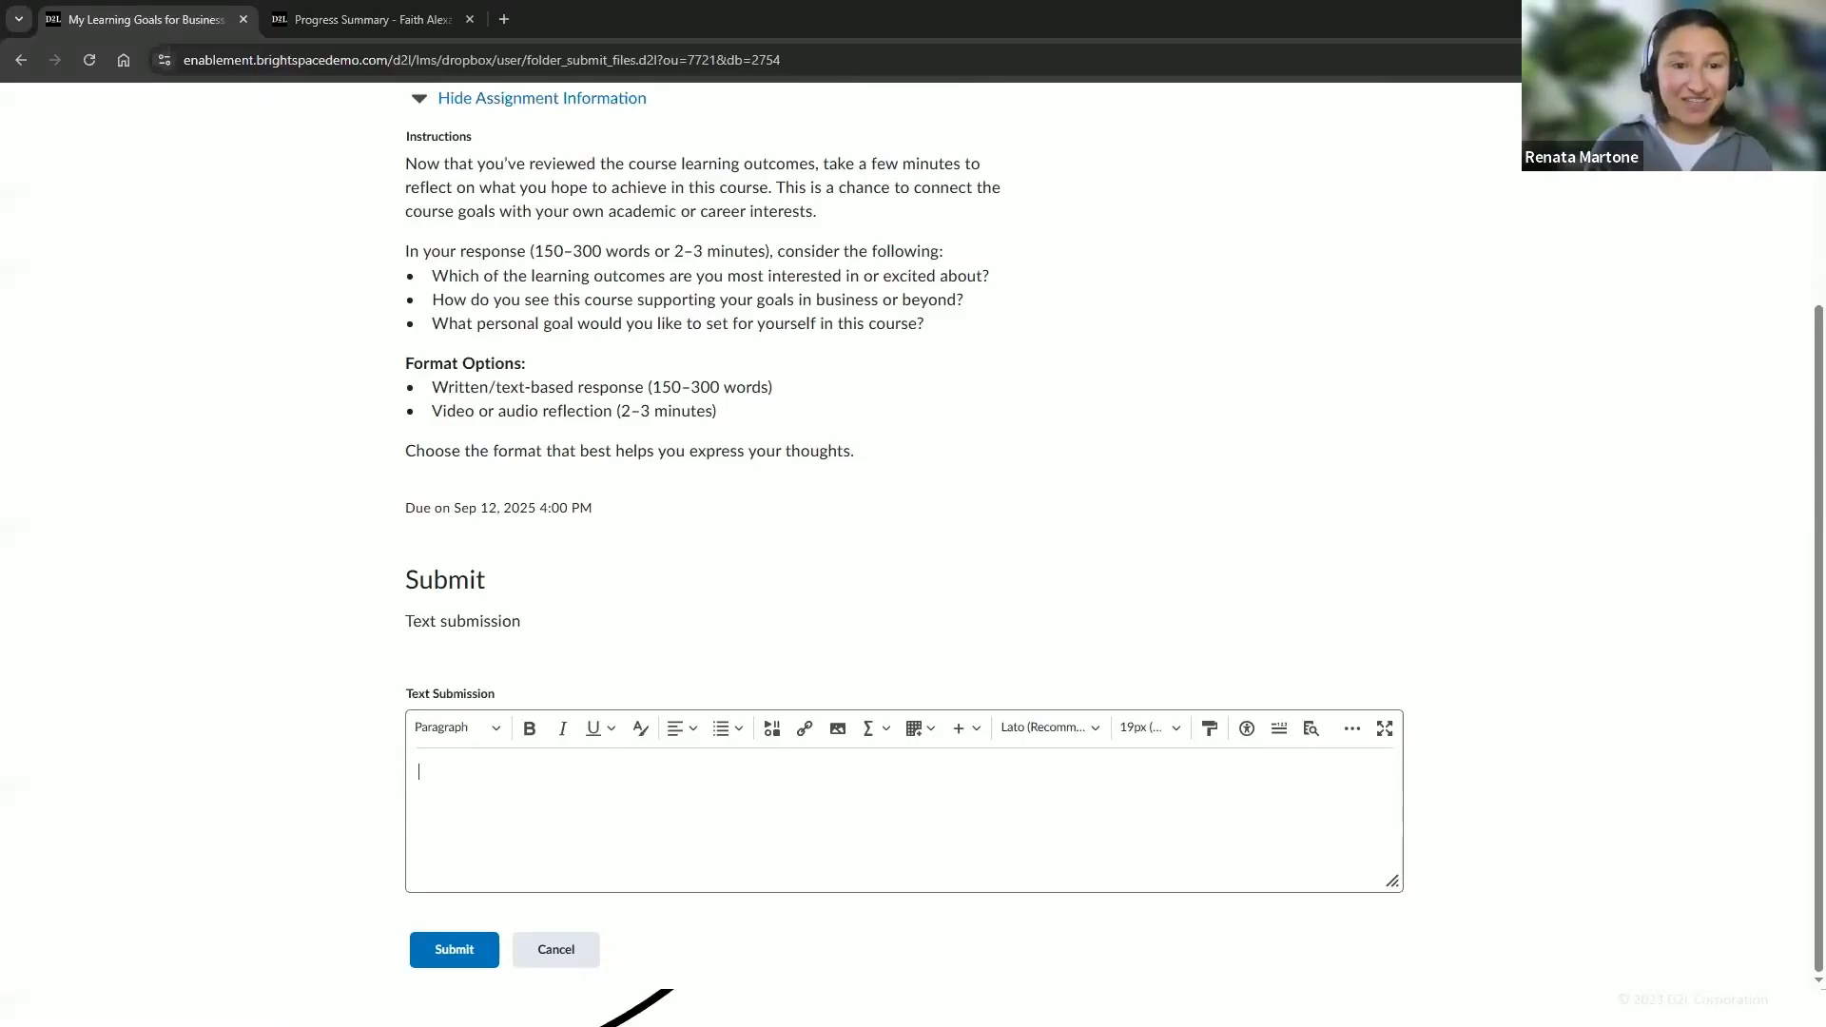
pyautogui.scroll(3, 1156, 555)
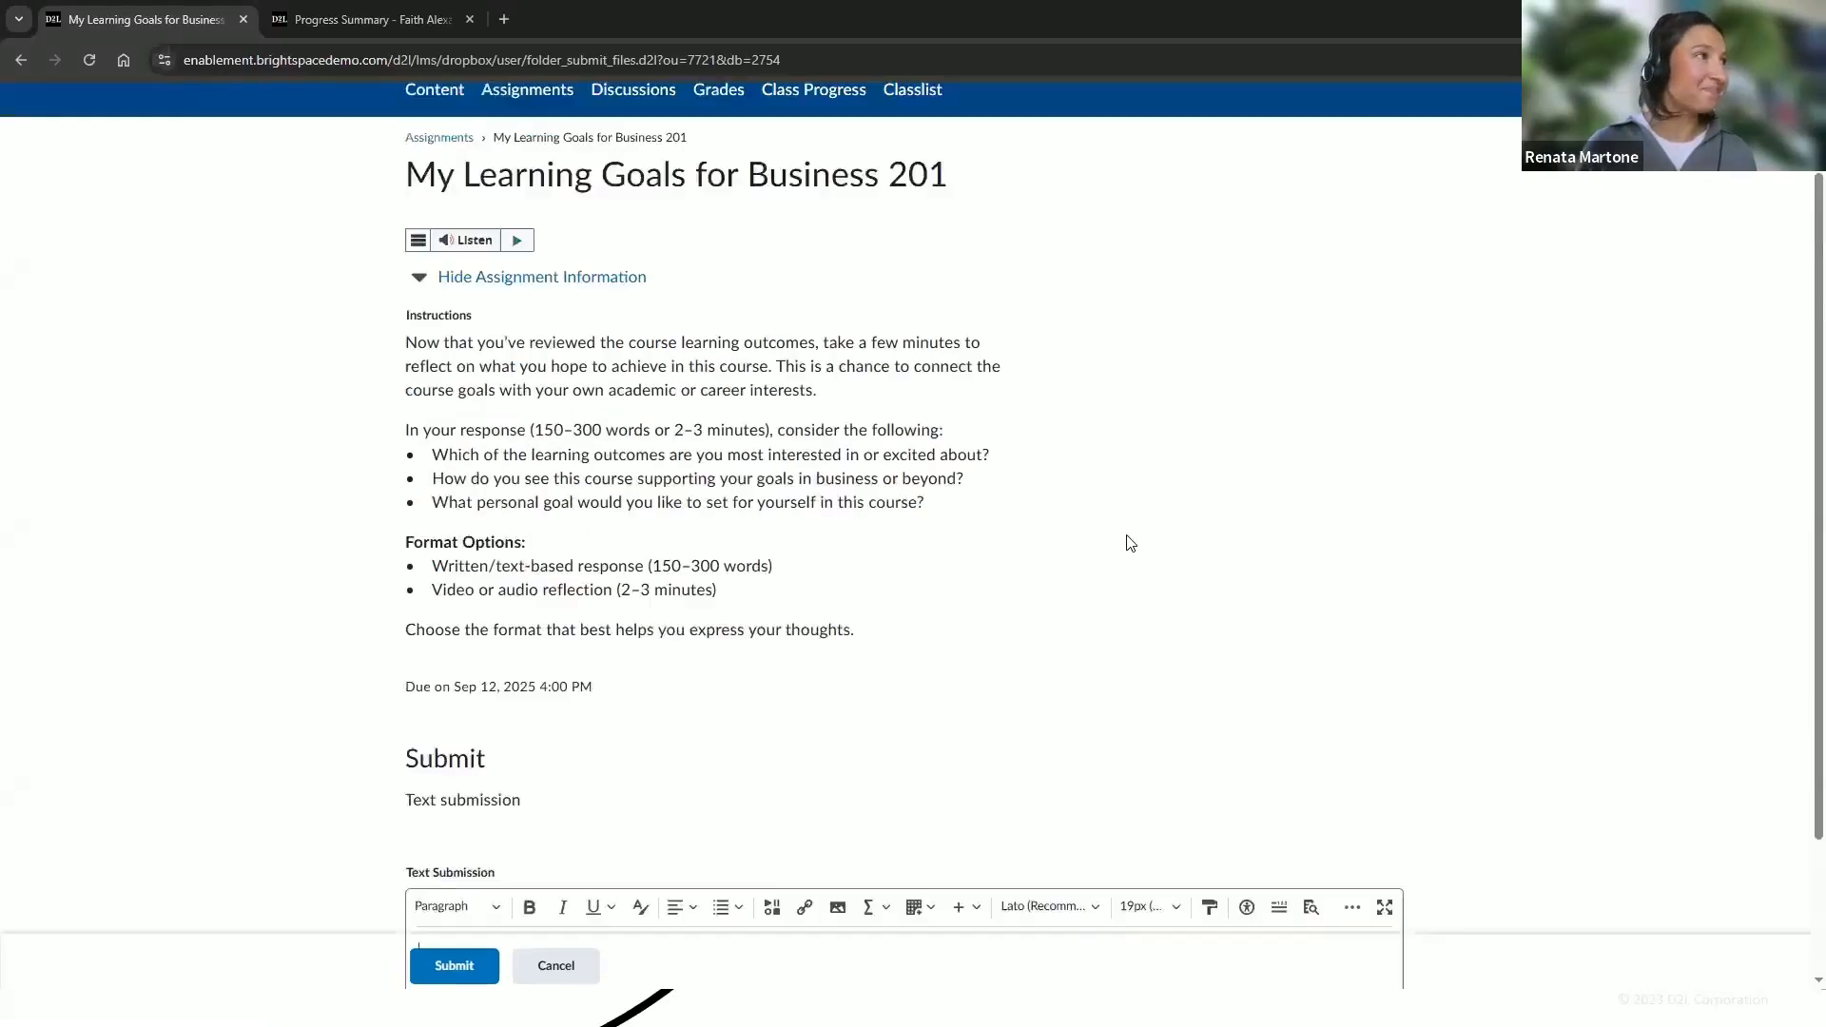
# Open the course Content and view the Course Learning Outcomes topic inside the Course Information module
pyautogui.click(458, 196)
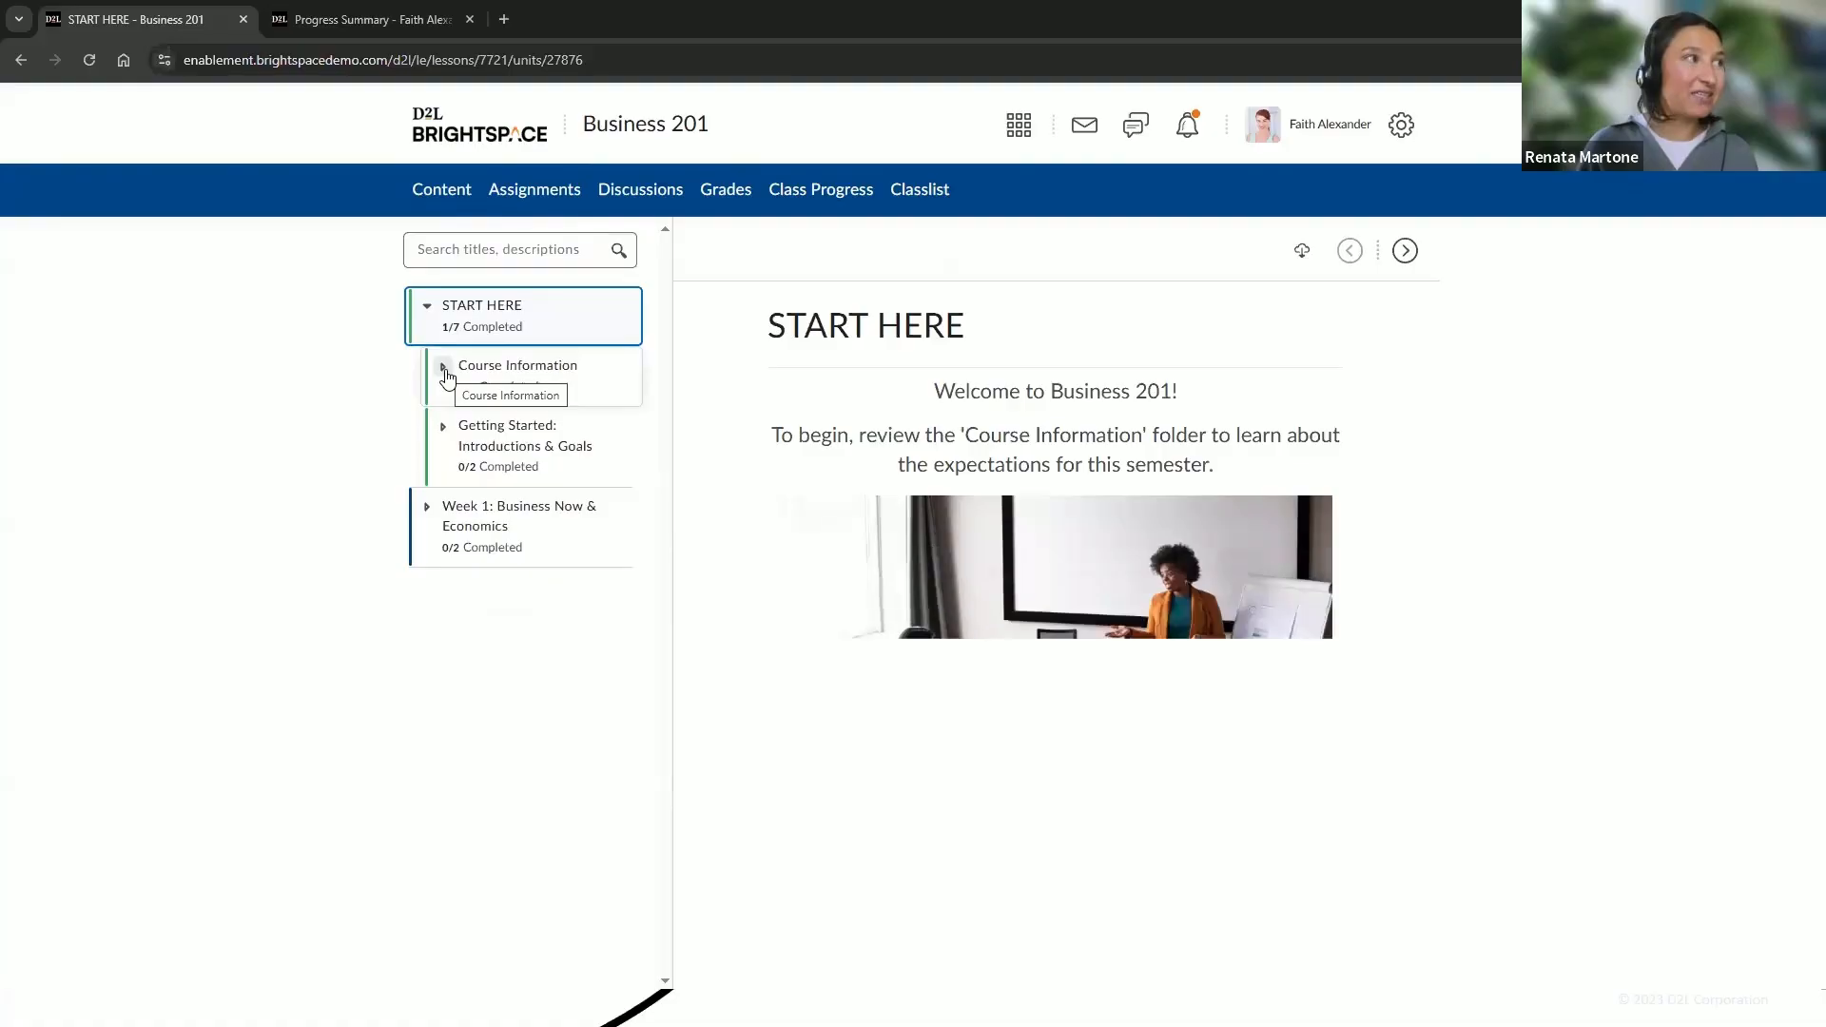
pyautogui.click(443, 368)
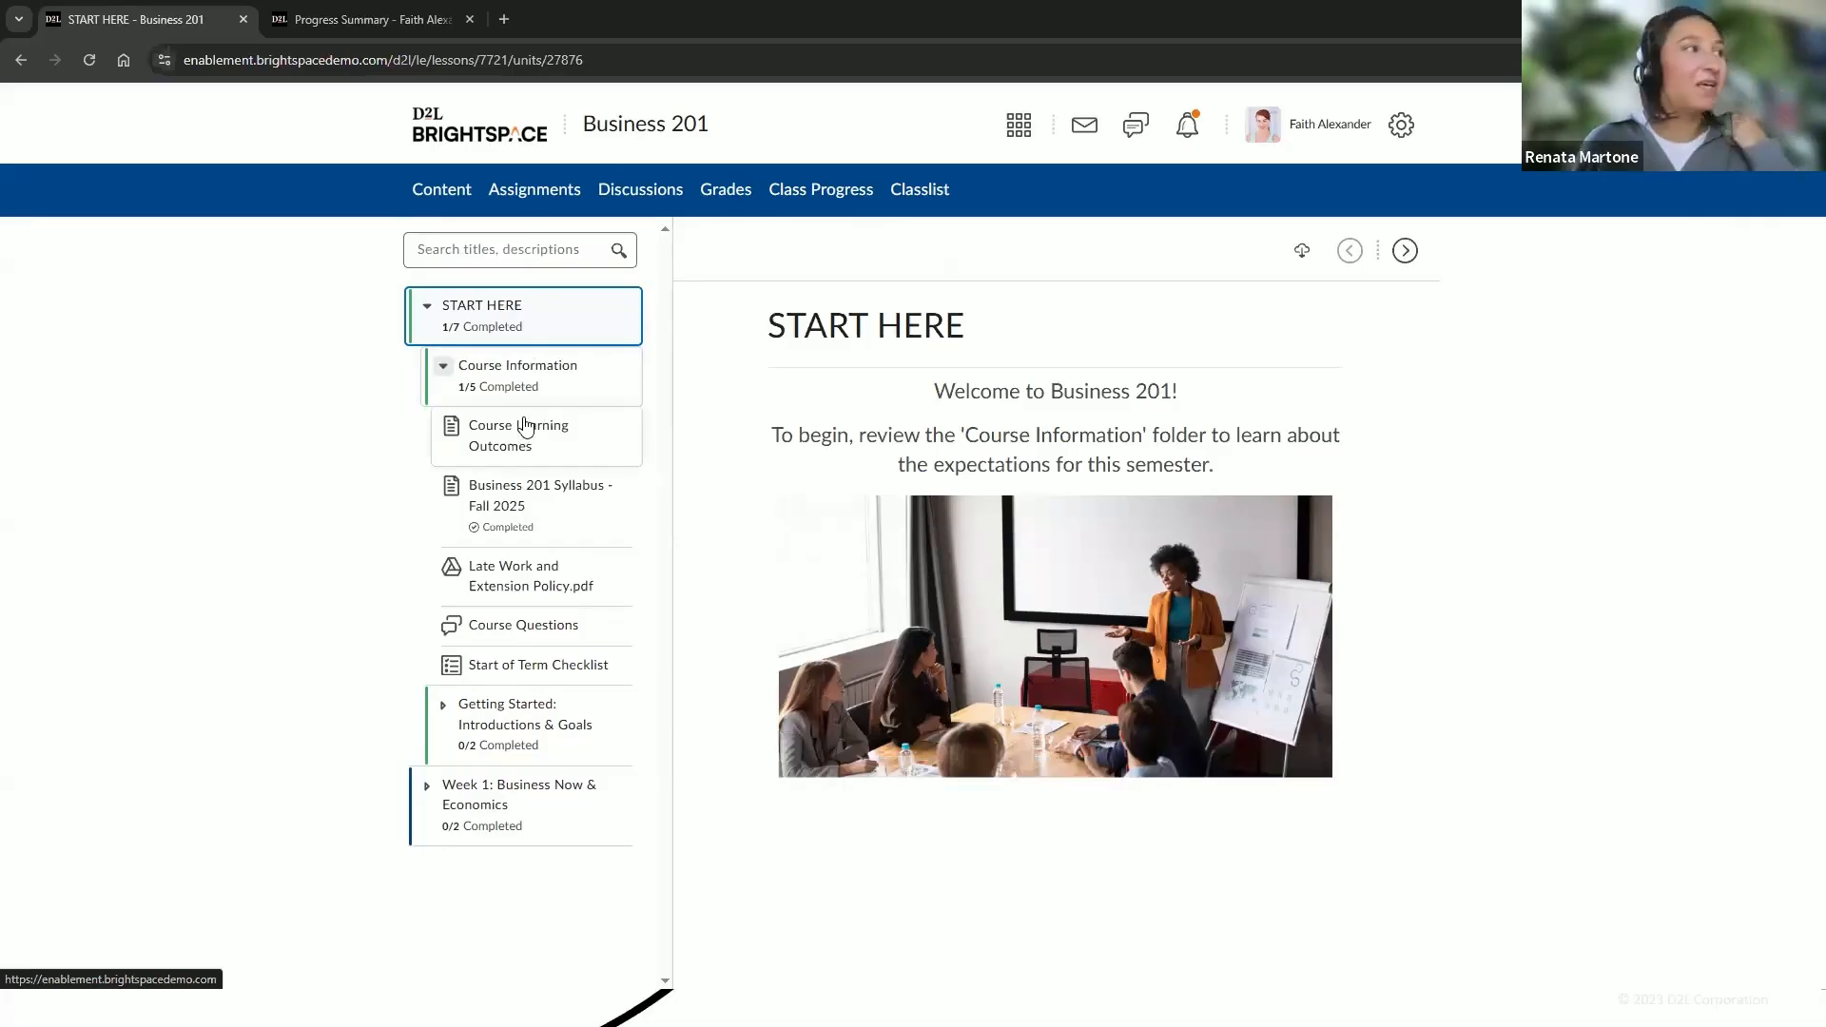
pyautogui.click(526, 425)
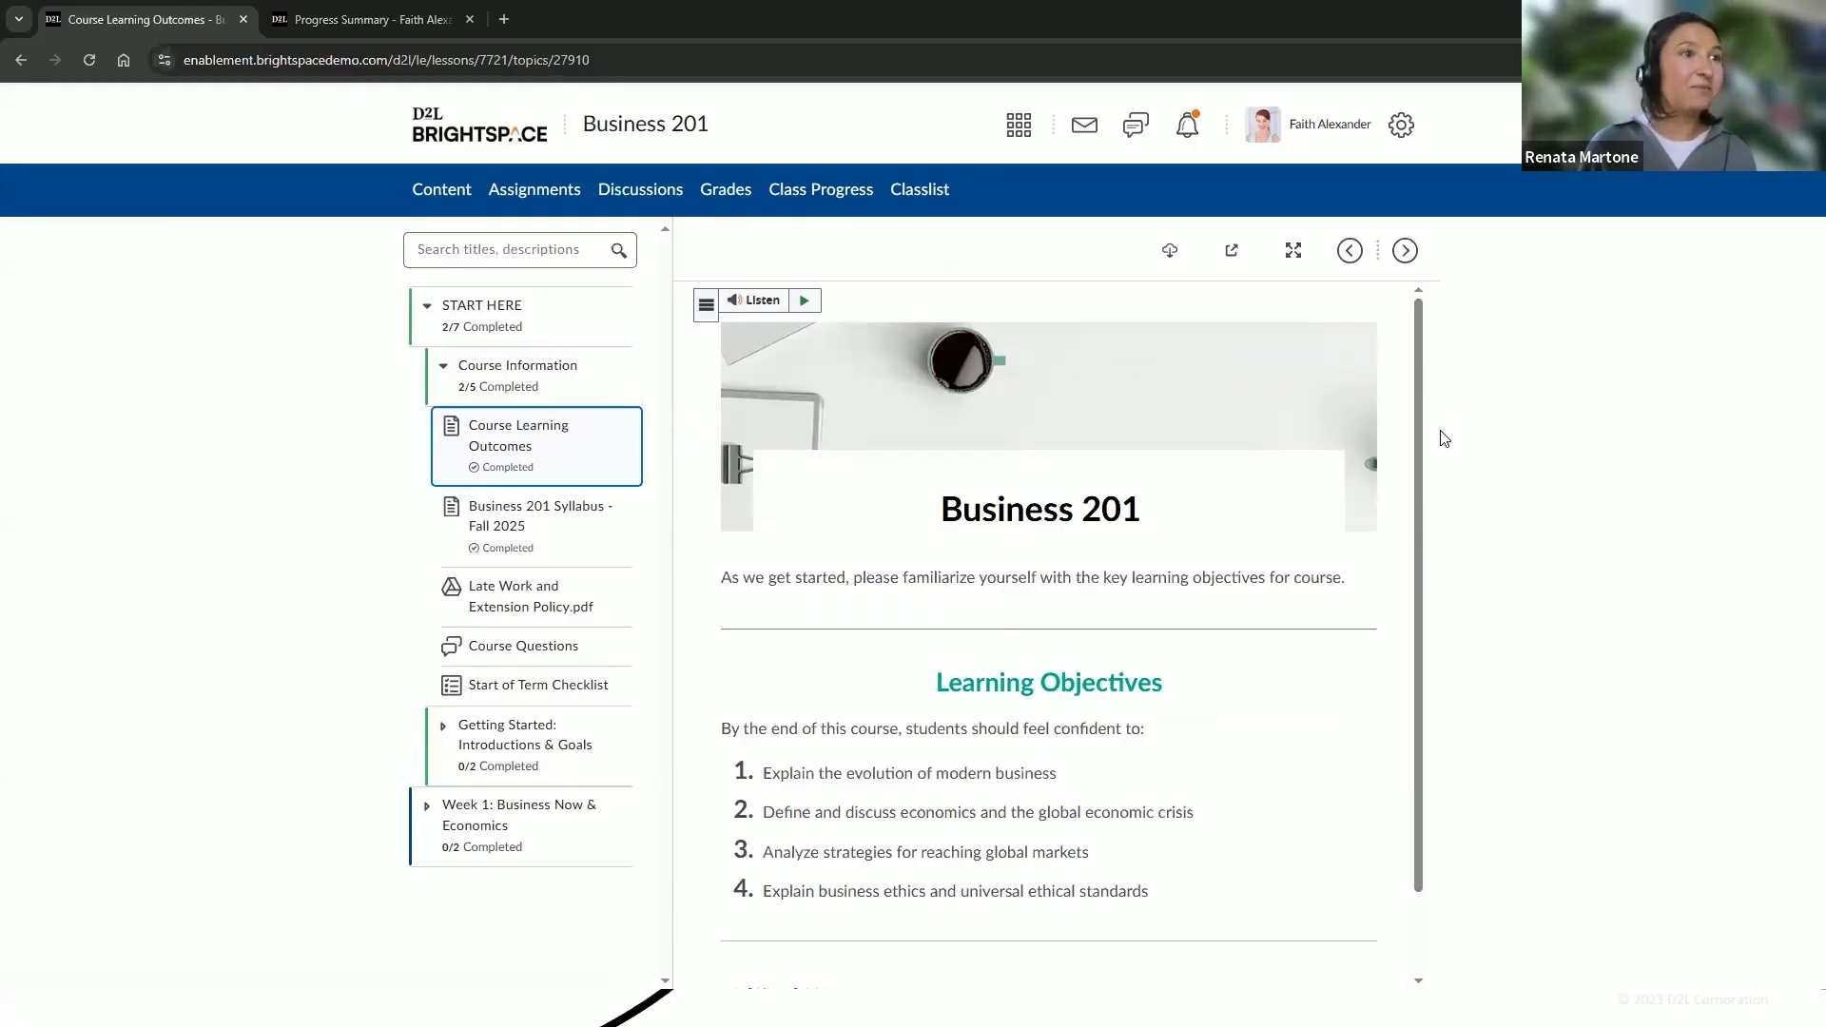
# Expand the Getting Started: Introductions & Goals module and open the Getting to Know You! topic
pyautogui.moveTo(1418, 420); pyautogui.dragTo(1456, 375)
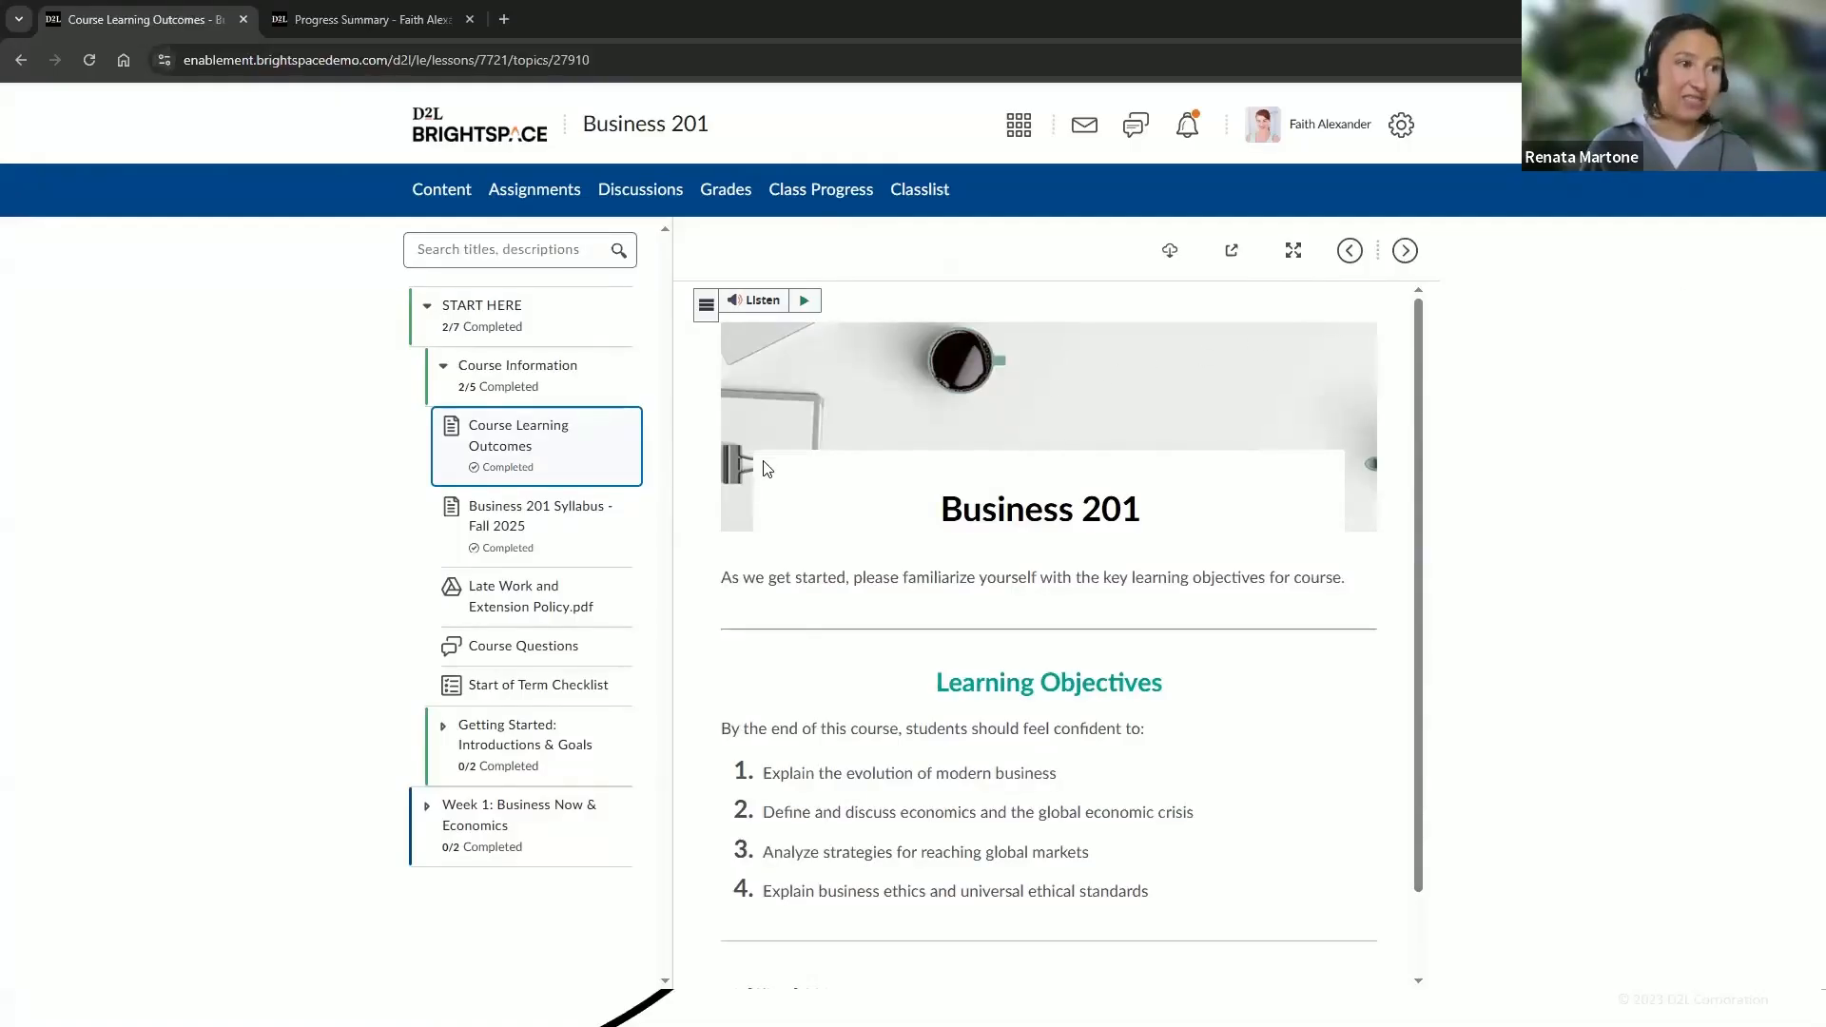
pyautogui.click(446, 730)
pyautogui.click(481, 809)
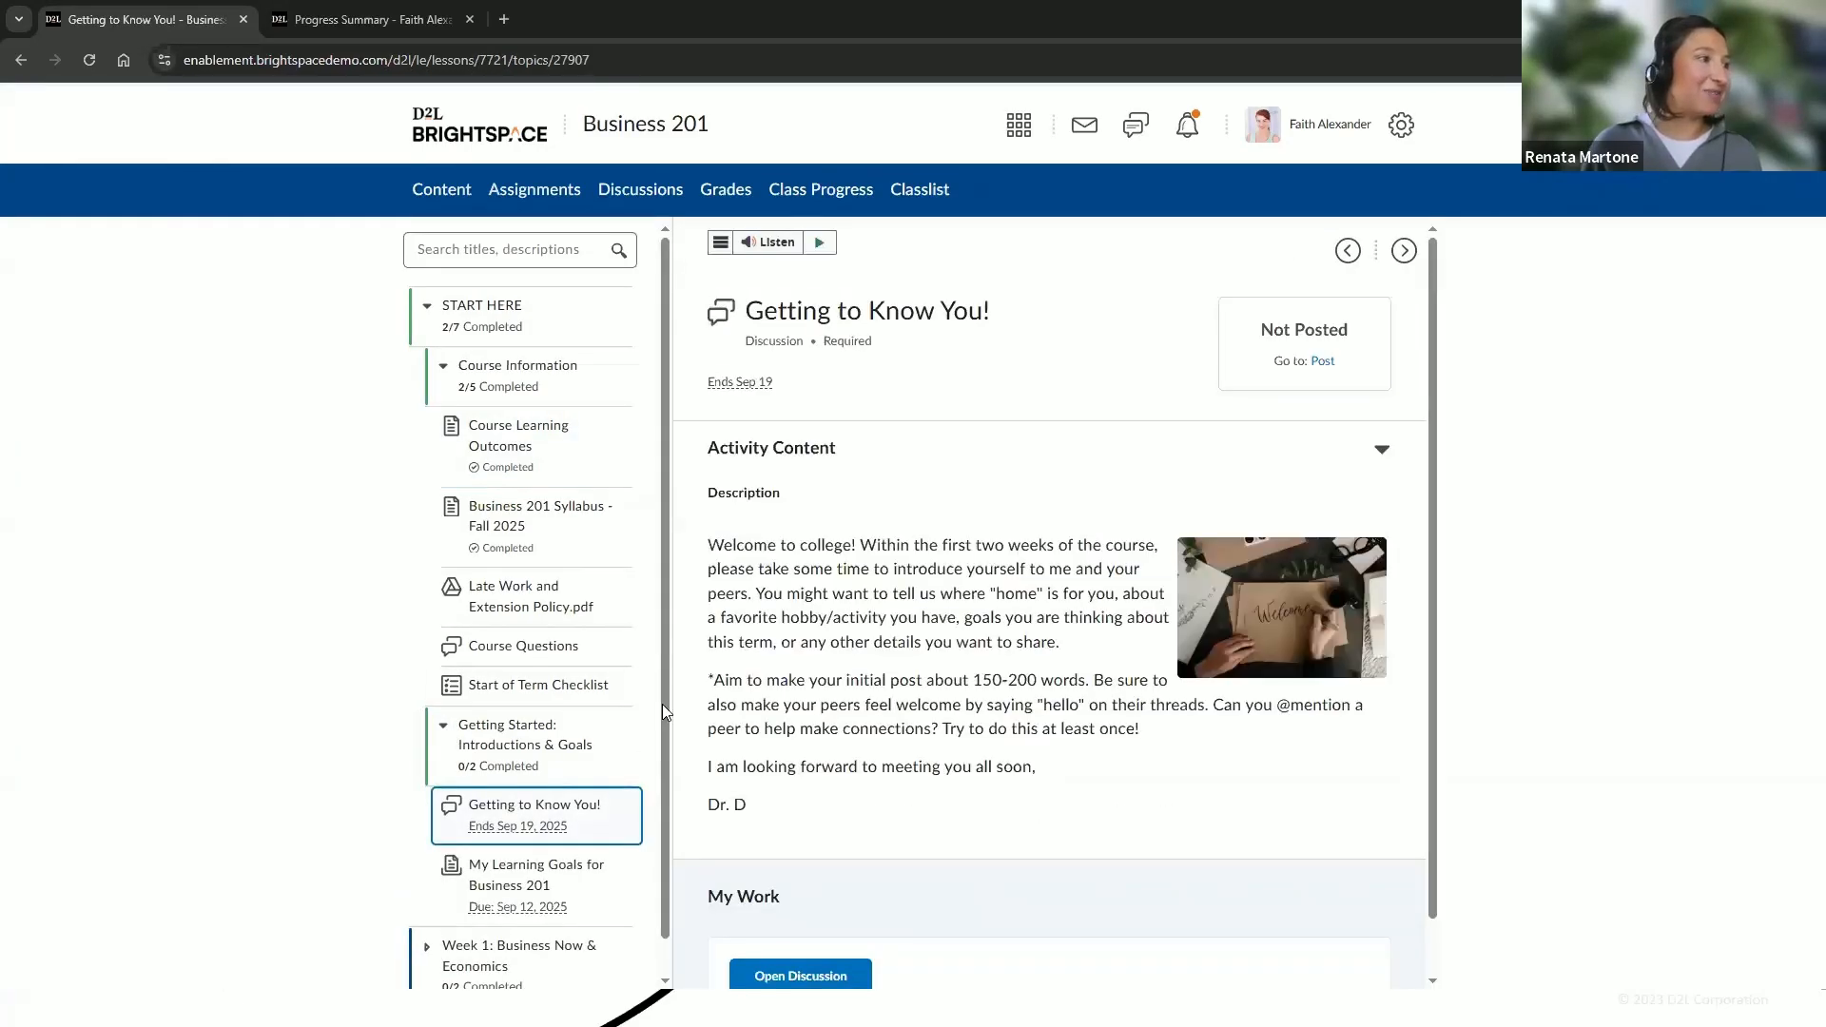
# Open the Getting to Know You! discussion in a new tab and browse its threads
pyautogui.moveTo(663, 706); pyautogui.dragTo(614, 795)
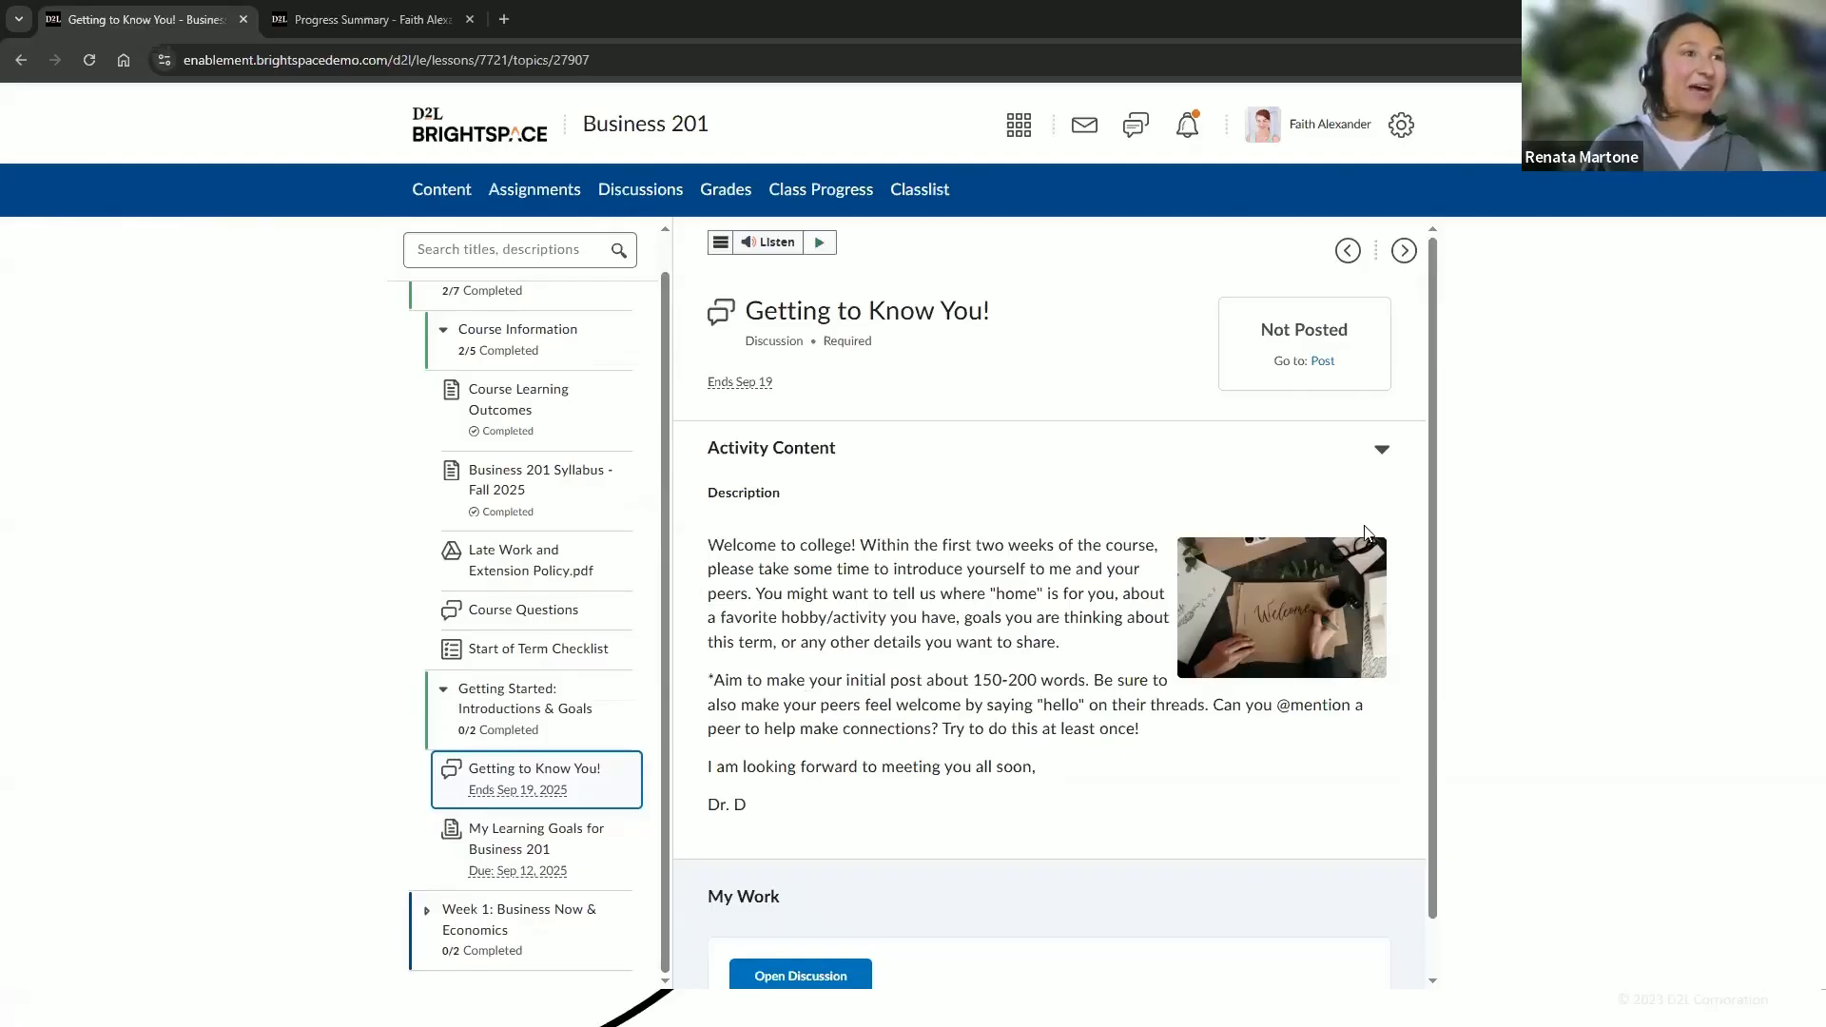
pyautogui.moveTo(1433, 534); pyautogui.dragTo(1439, 534)
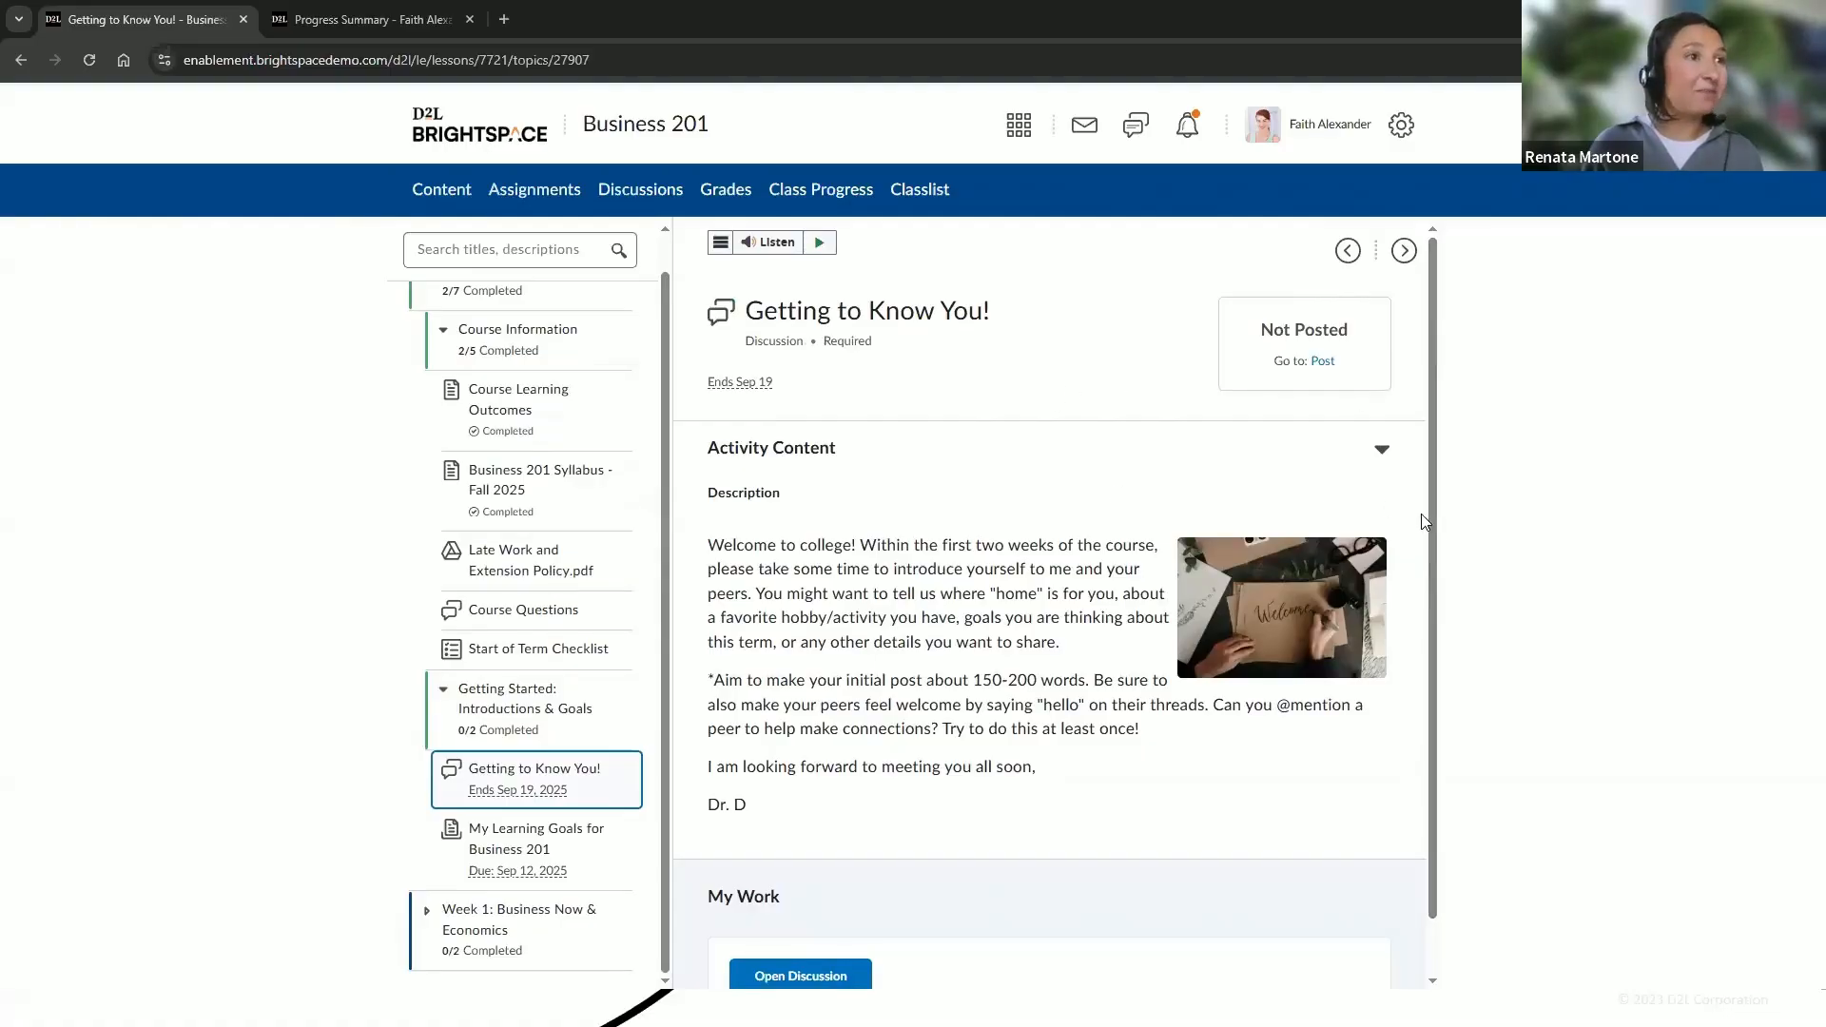
pyautogui.moveTo(1431, 532); pyautogui.dragTo(1432, 544)
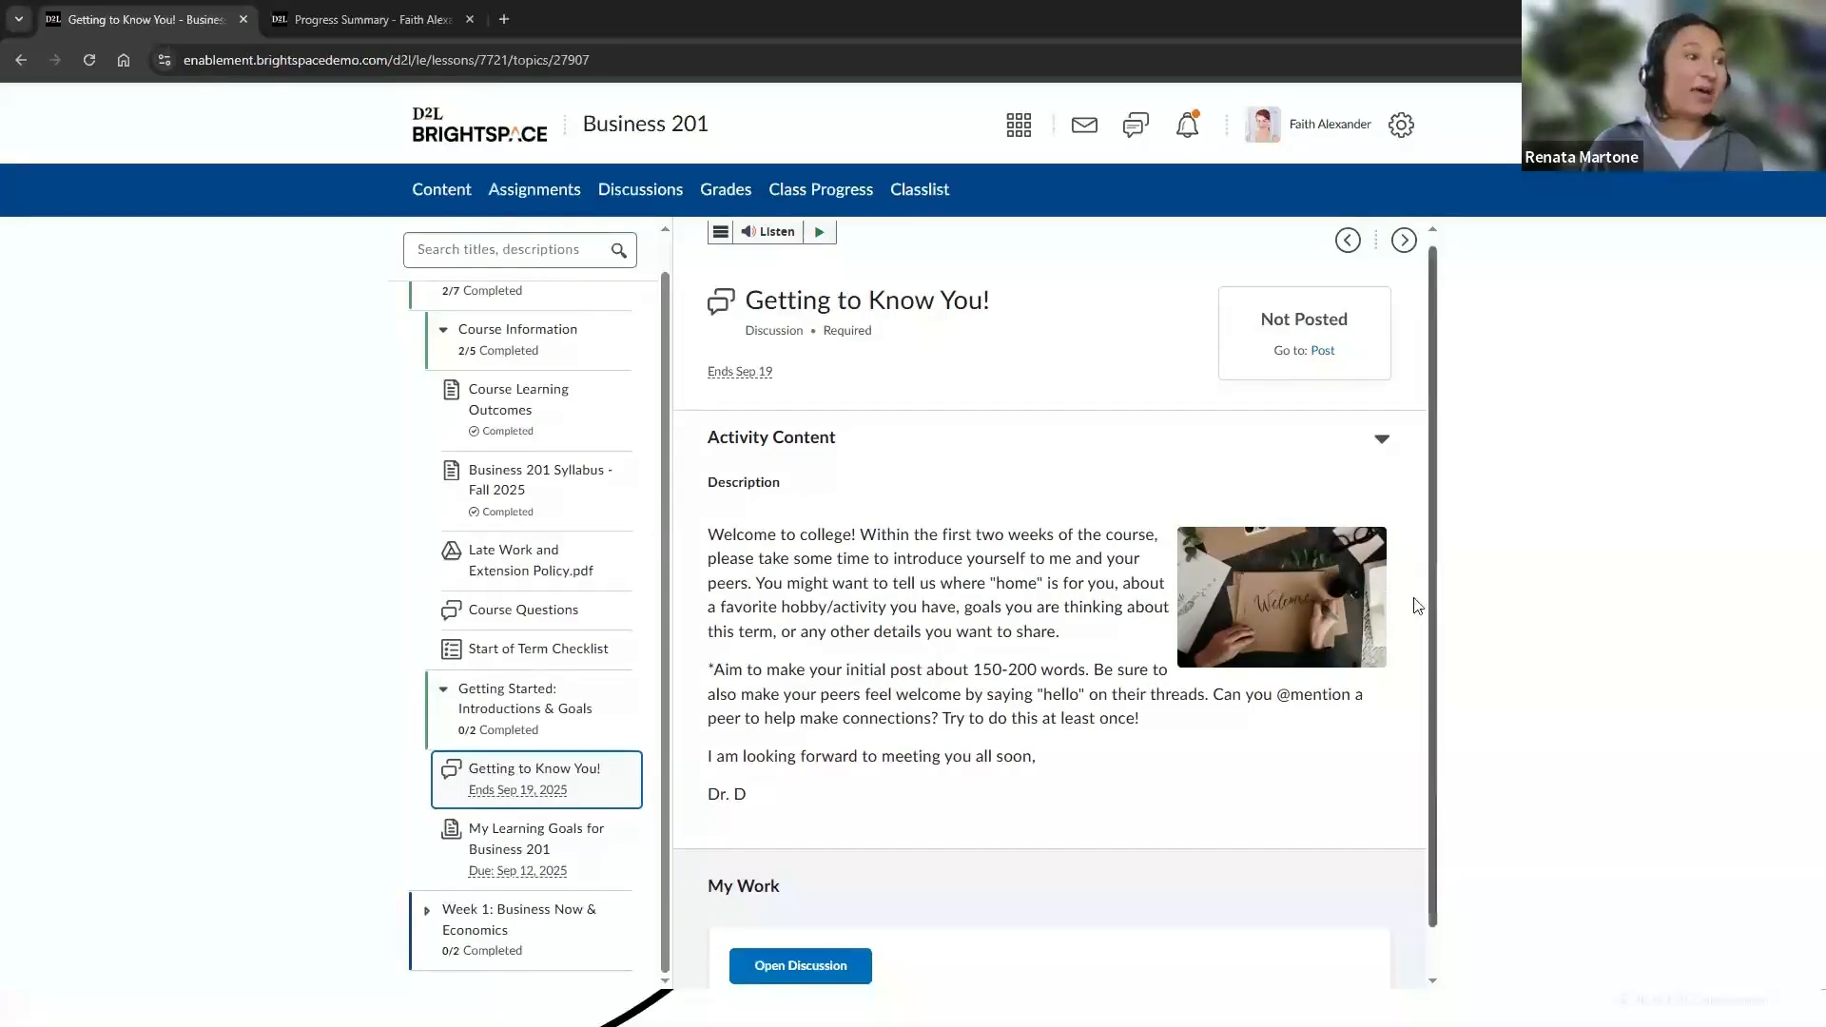
pyautogui.scroll(-1, 1374, 678)
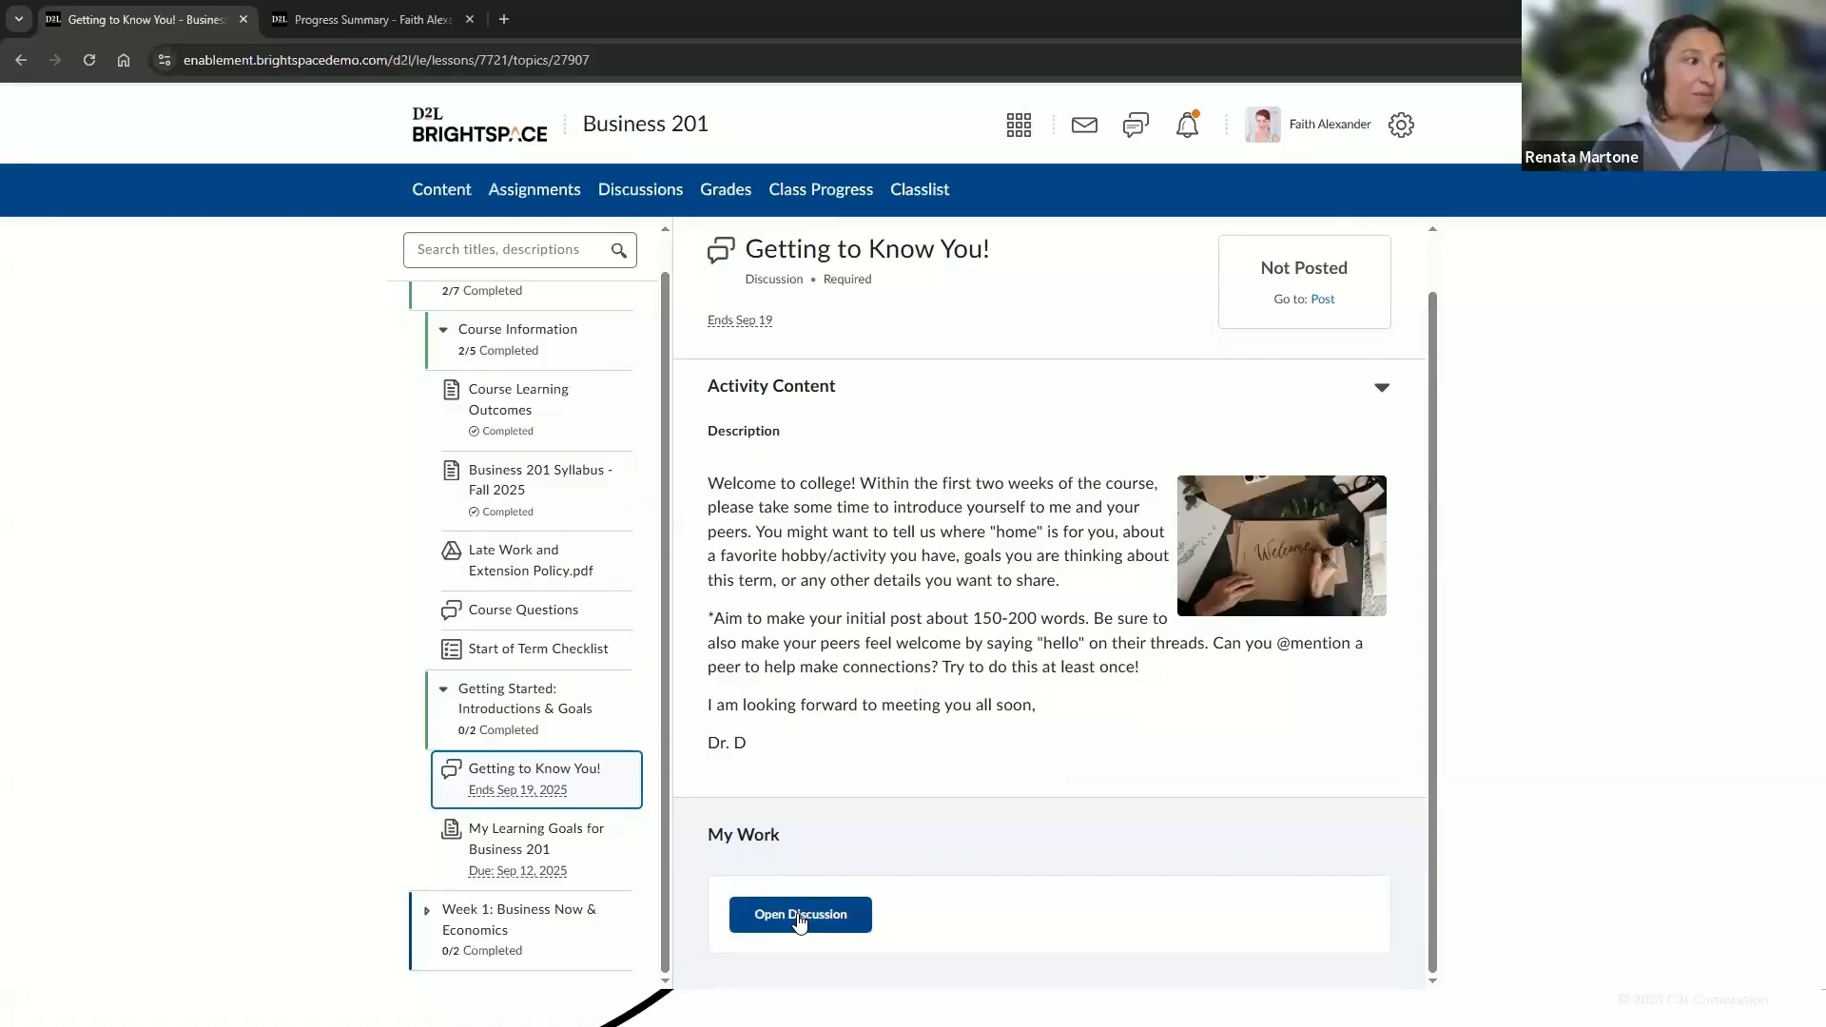
pyautogui.click(797, 914)
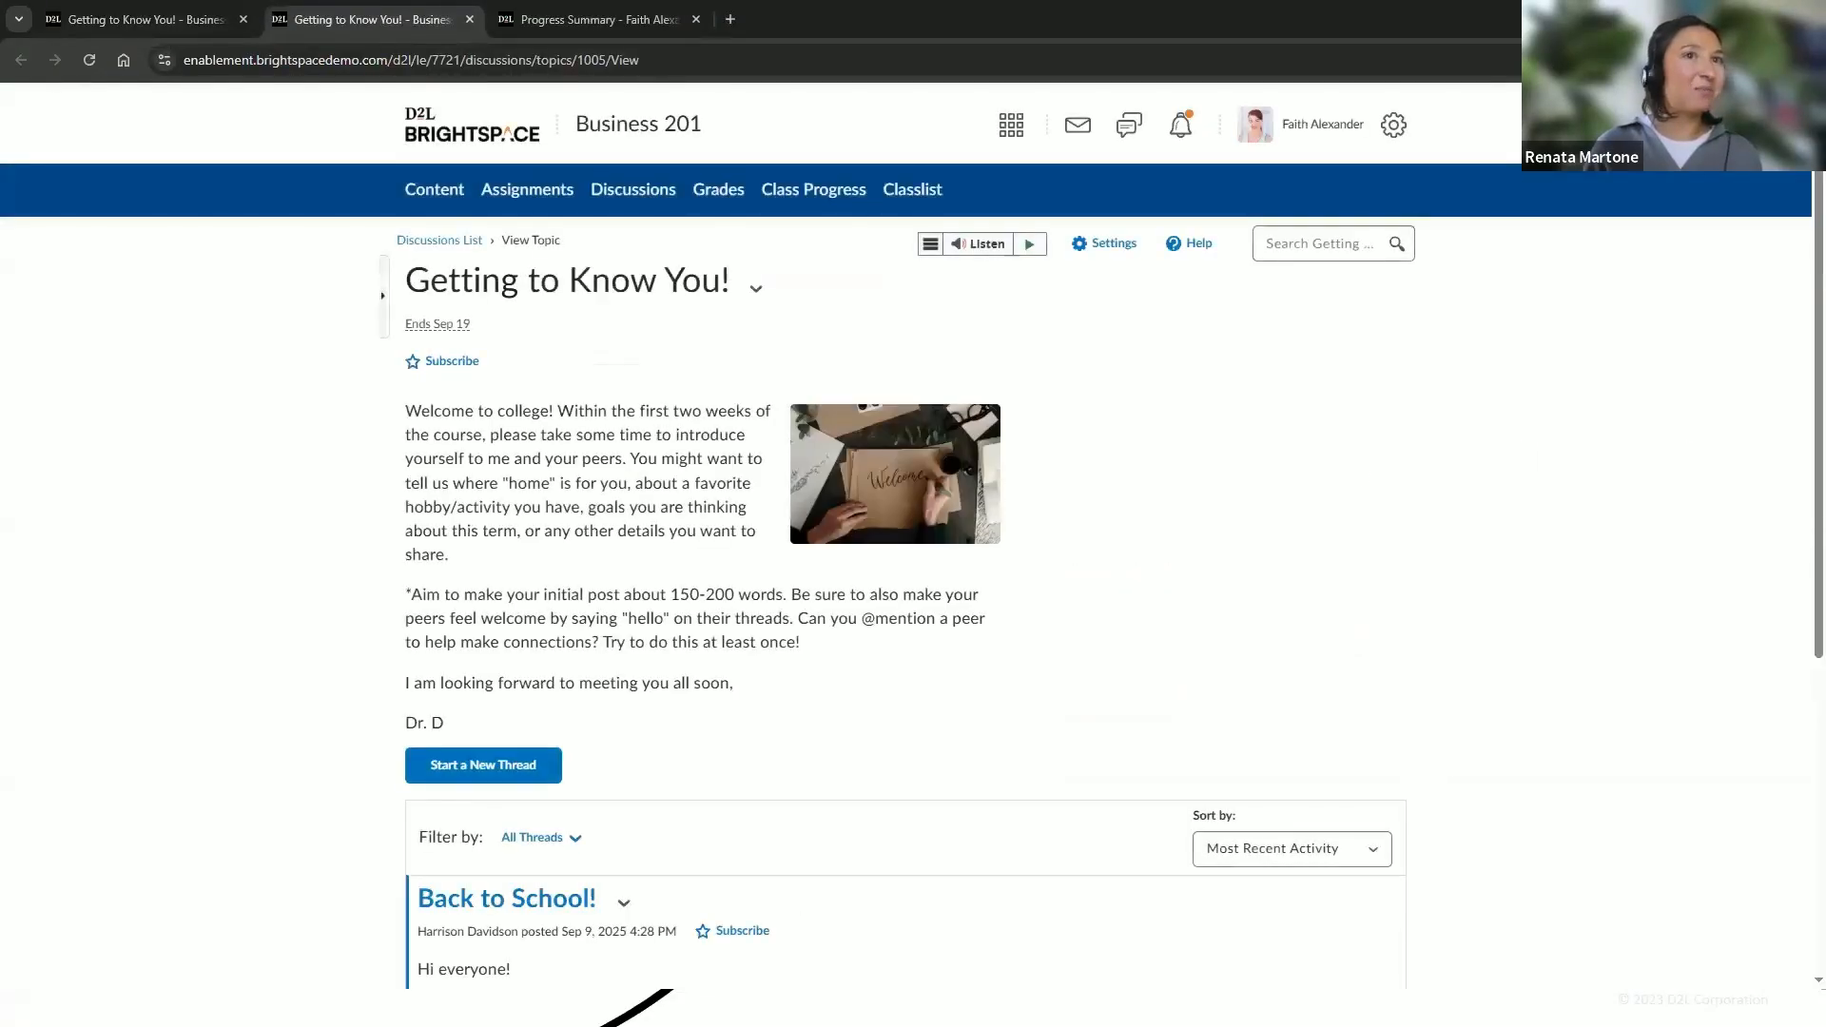
pyautogui.scroll(-1, 1800, 470)
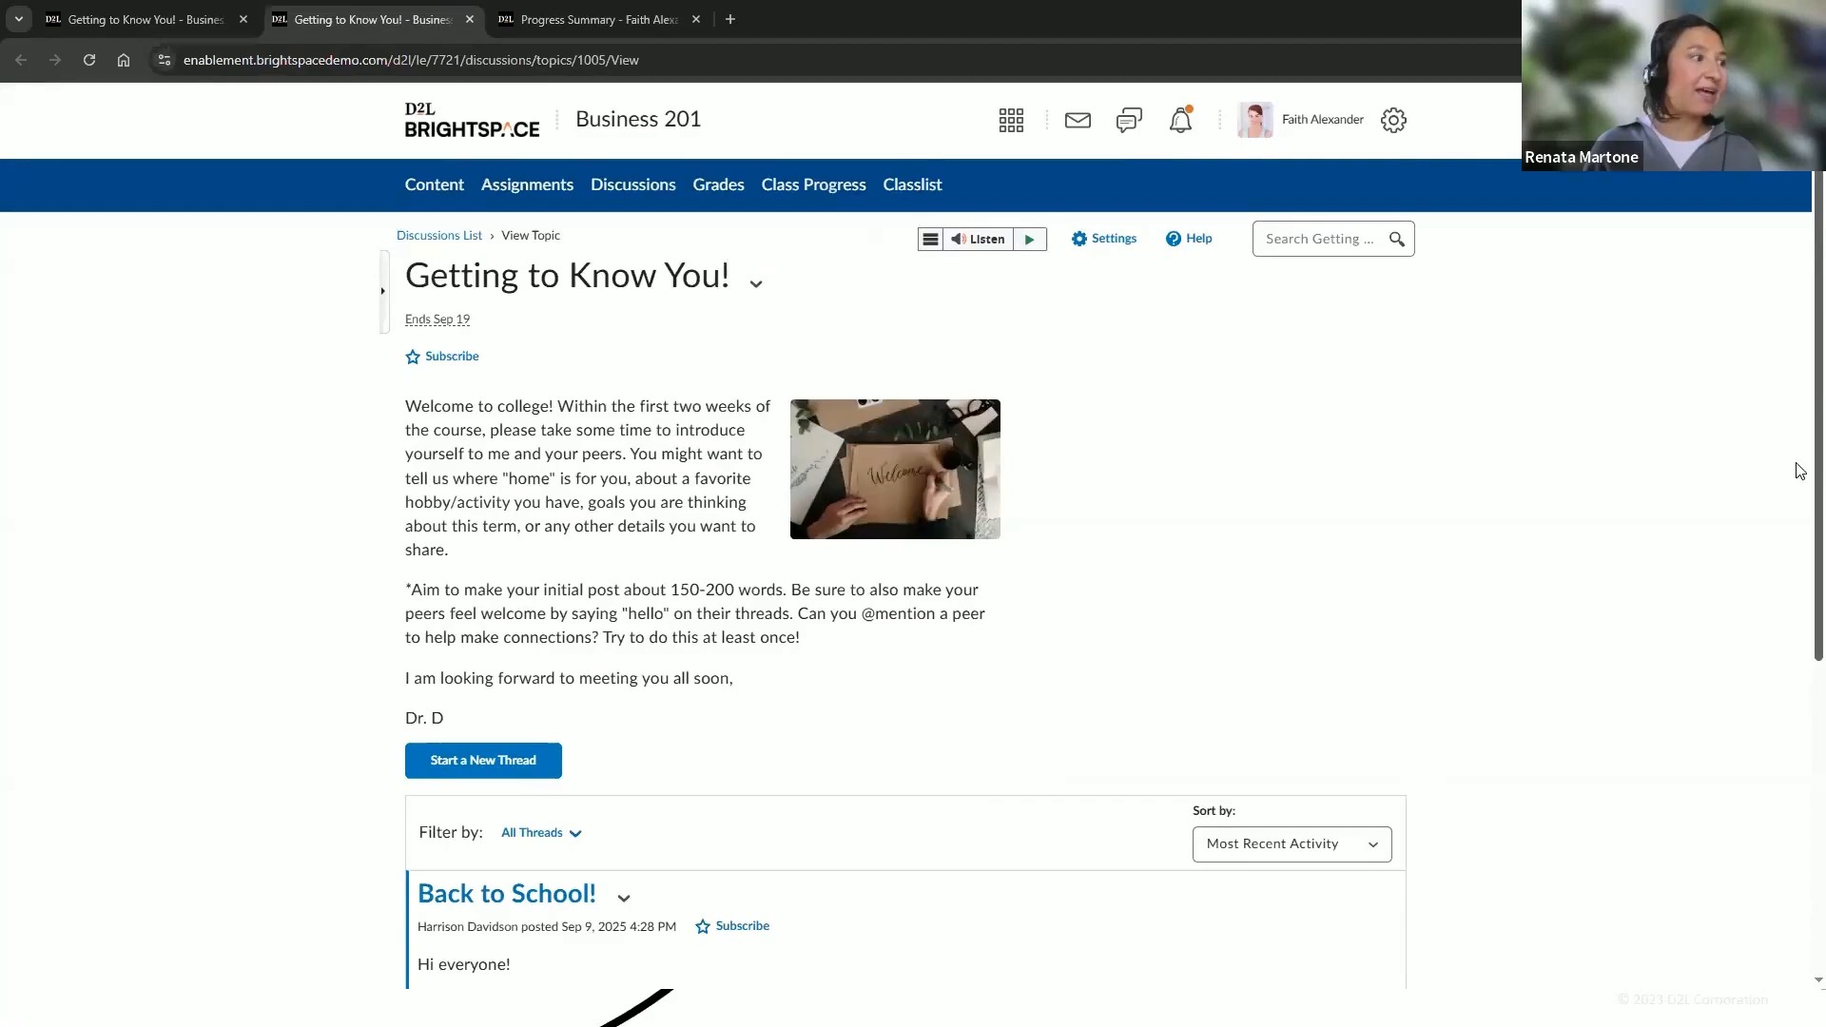
pyautogui.scroll(-3, 1800, 470)
pyautogui.scroll(3, 1769, 480)
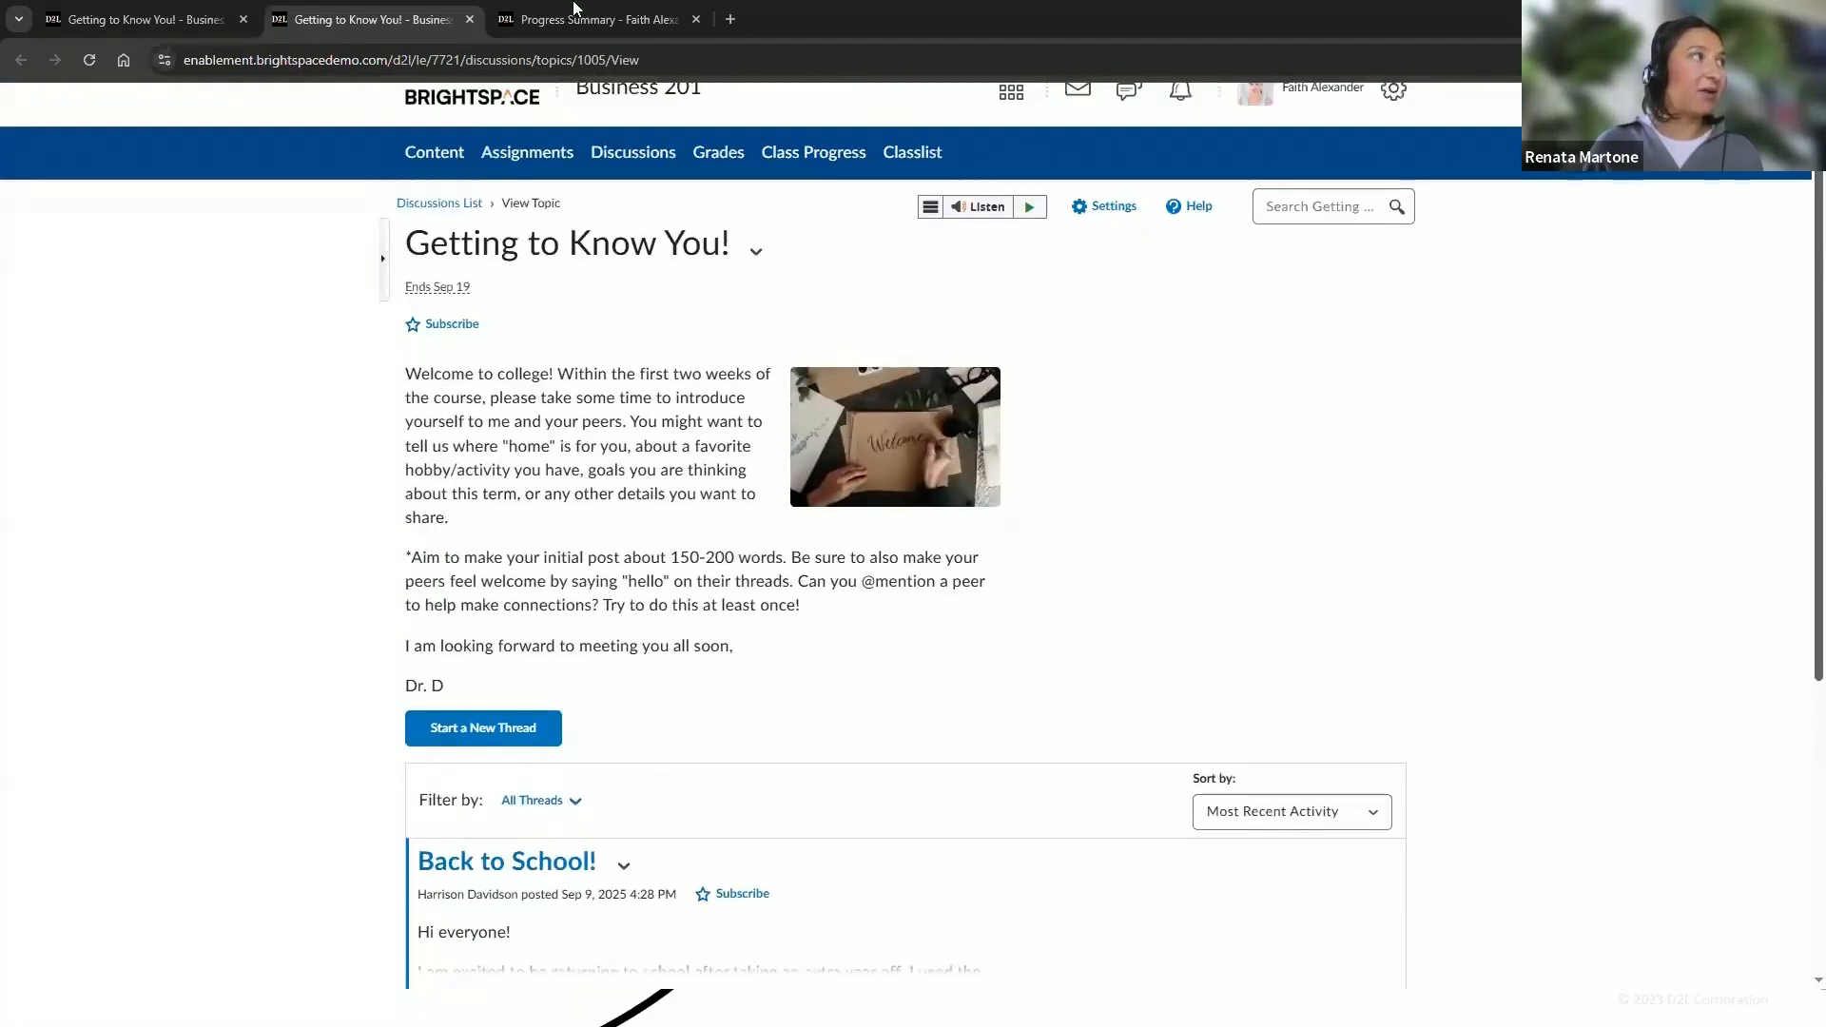
# Return to the content tab and open the My Learning Goals for Business 201 assignment topic
pyautogui.click(143, 19)
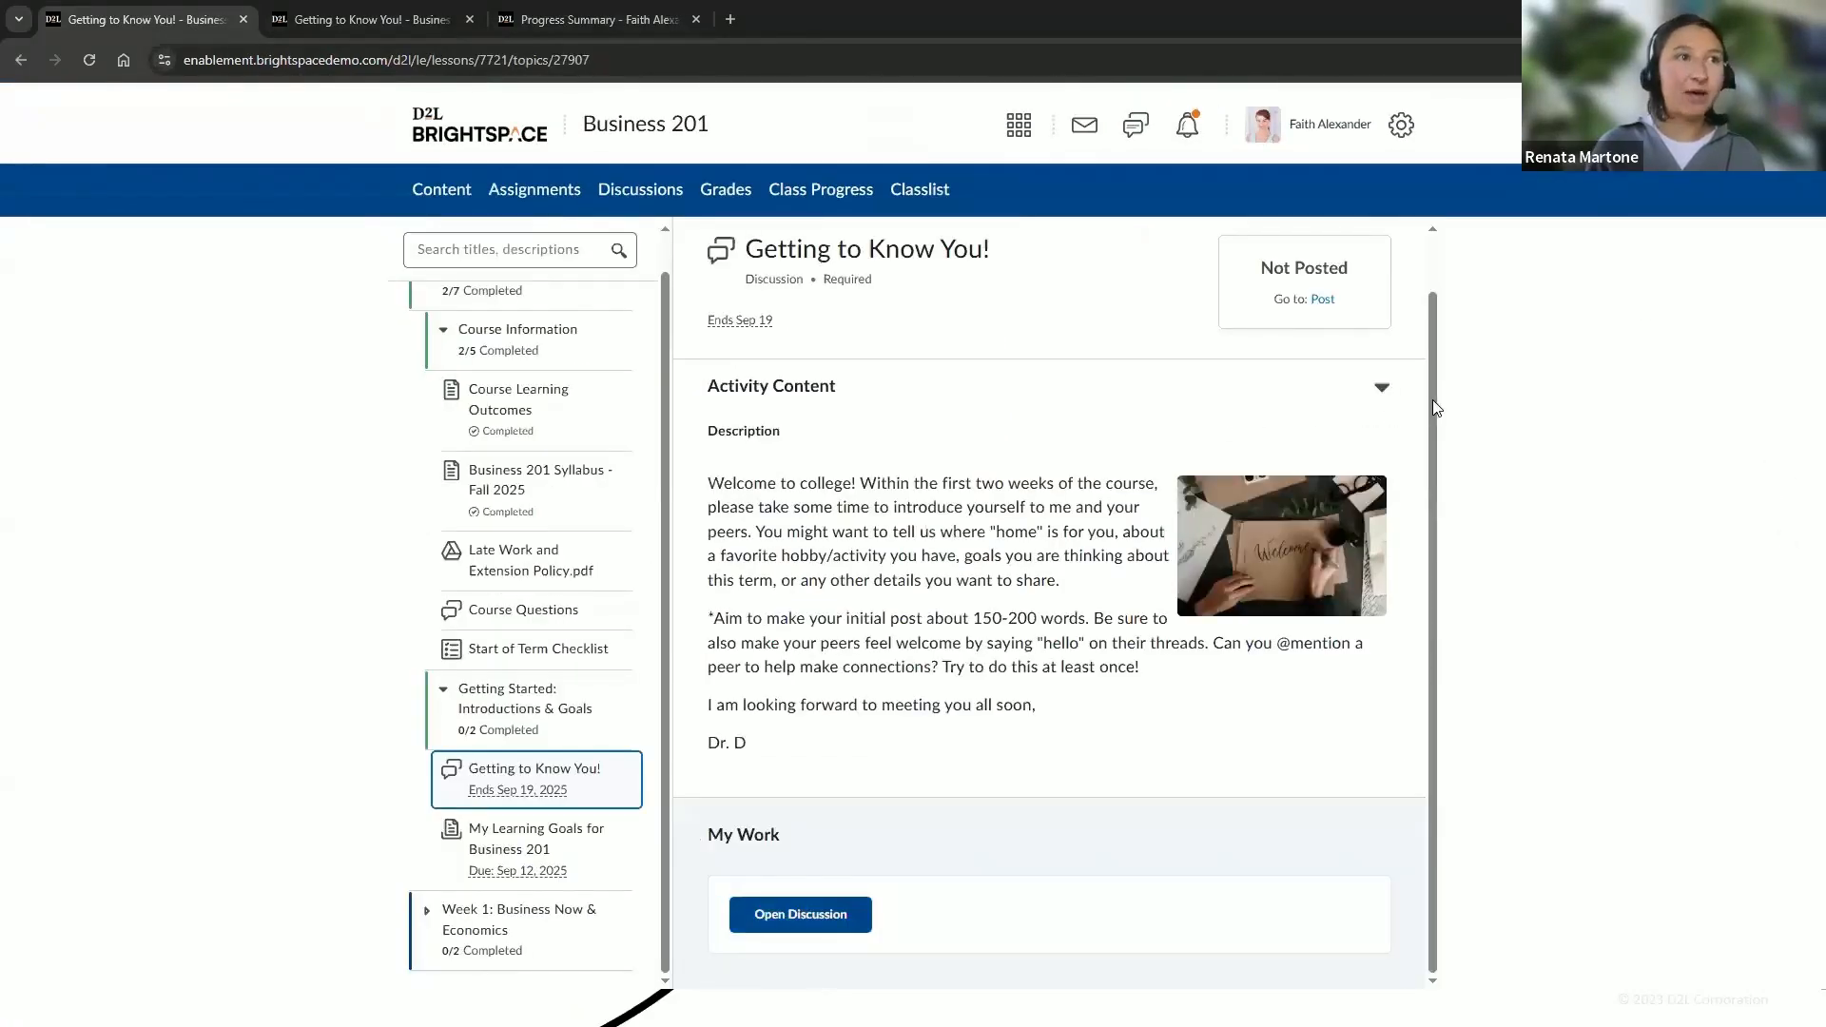
pyautogui.scroll(1, 1426, 352)
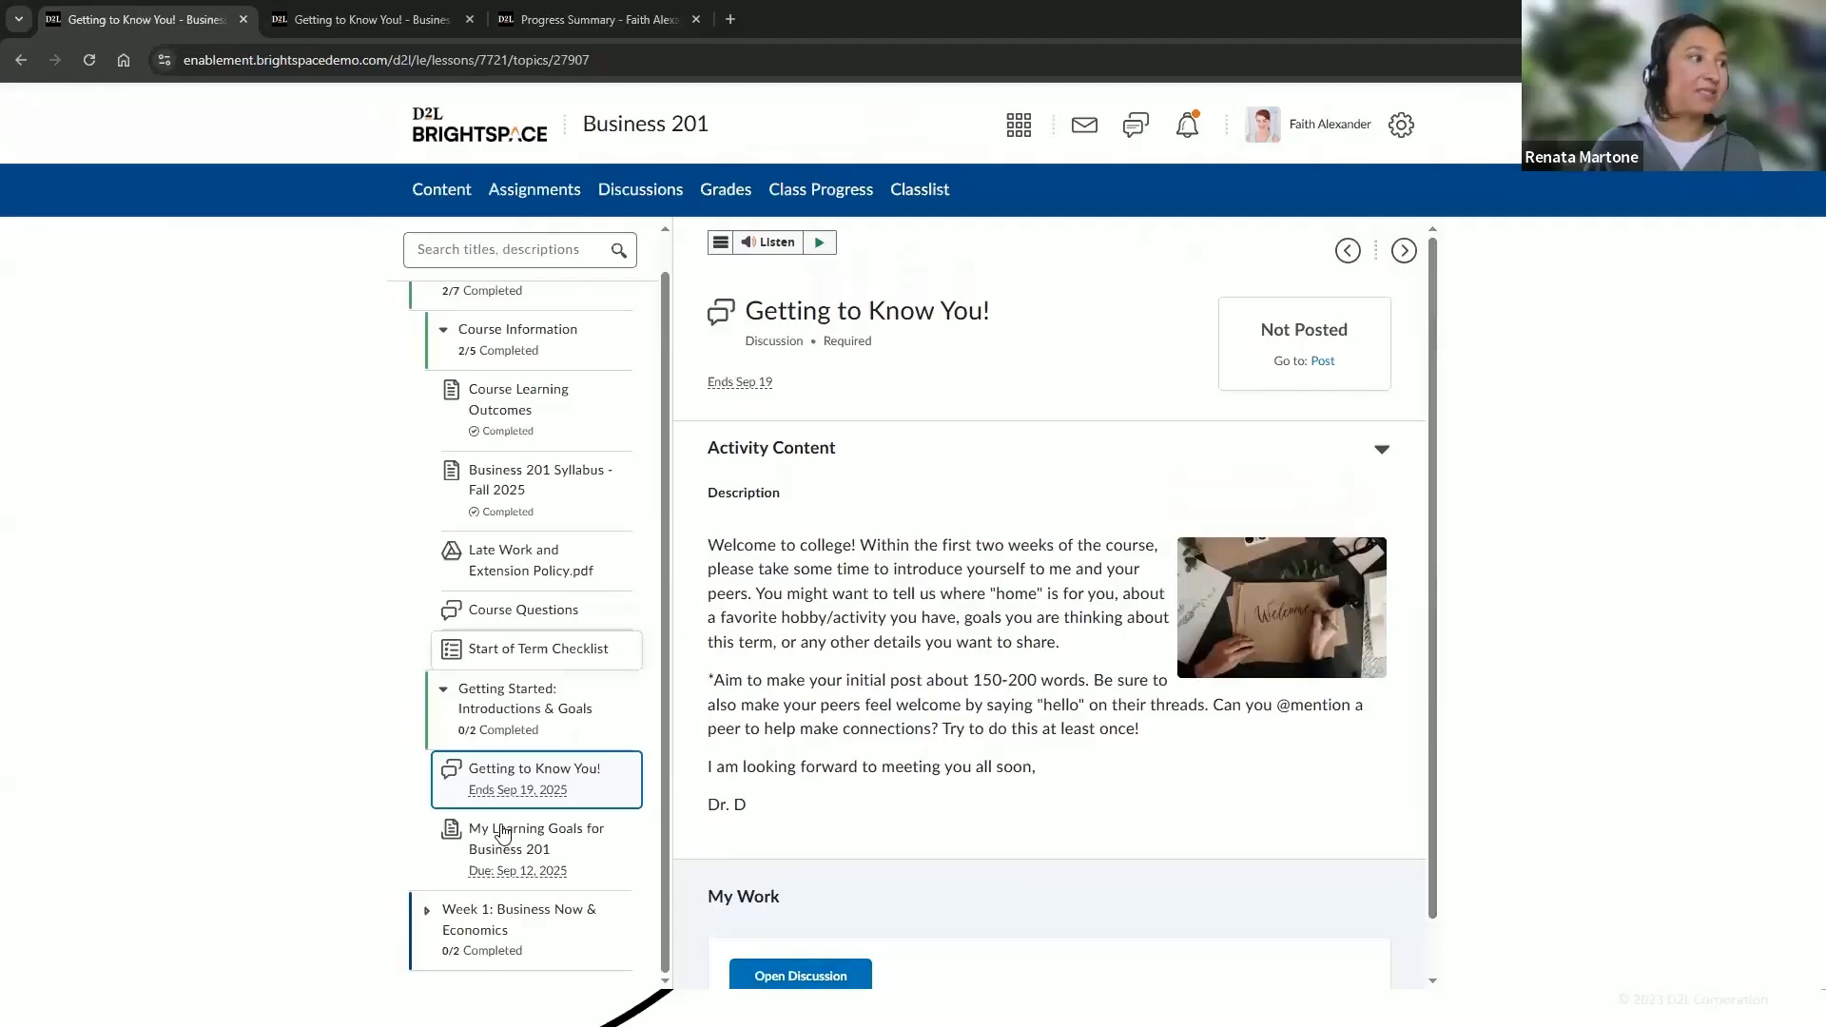
pyautogui.click(504, 834)
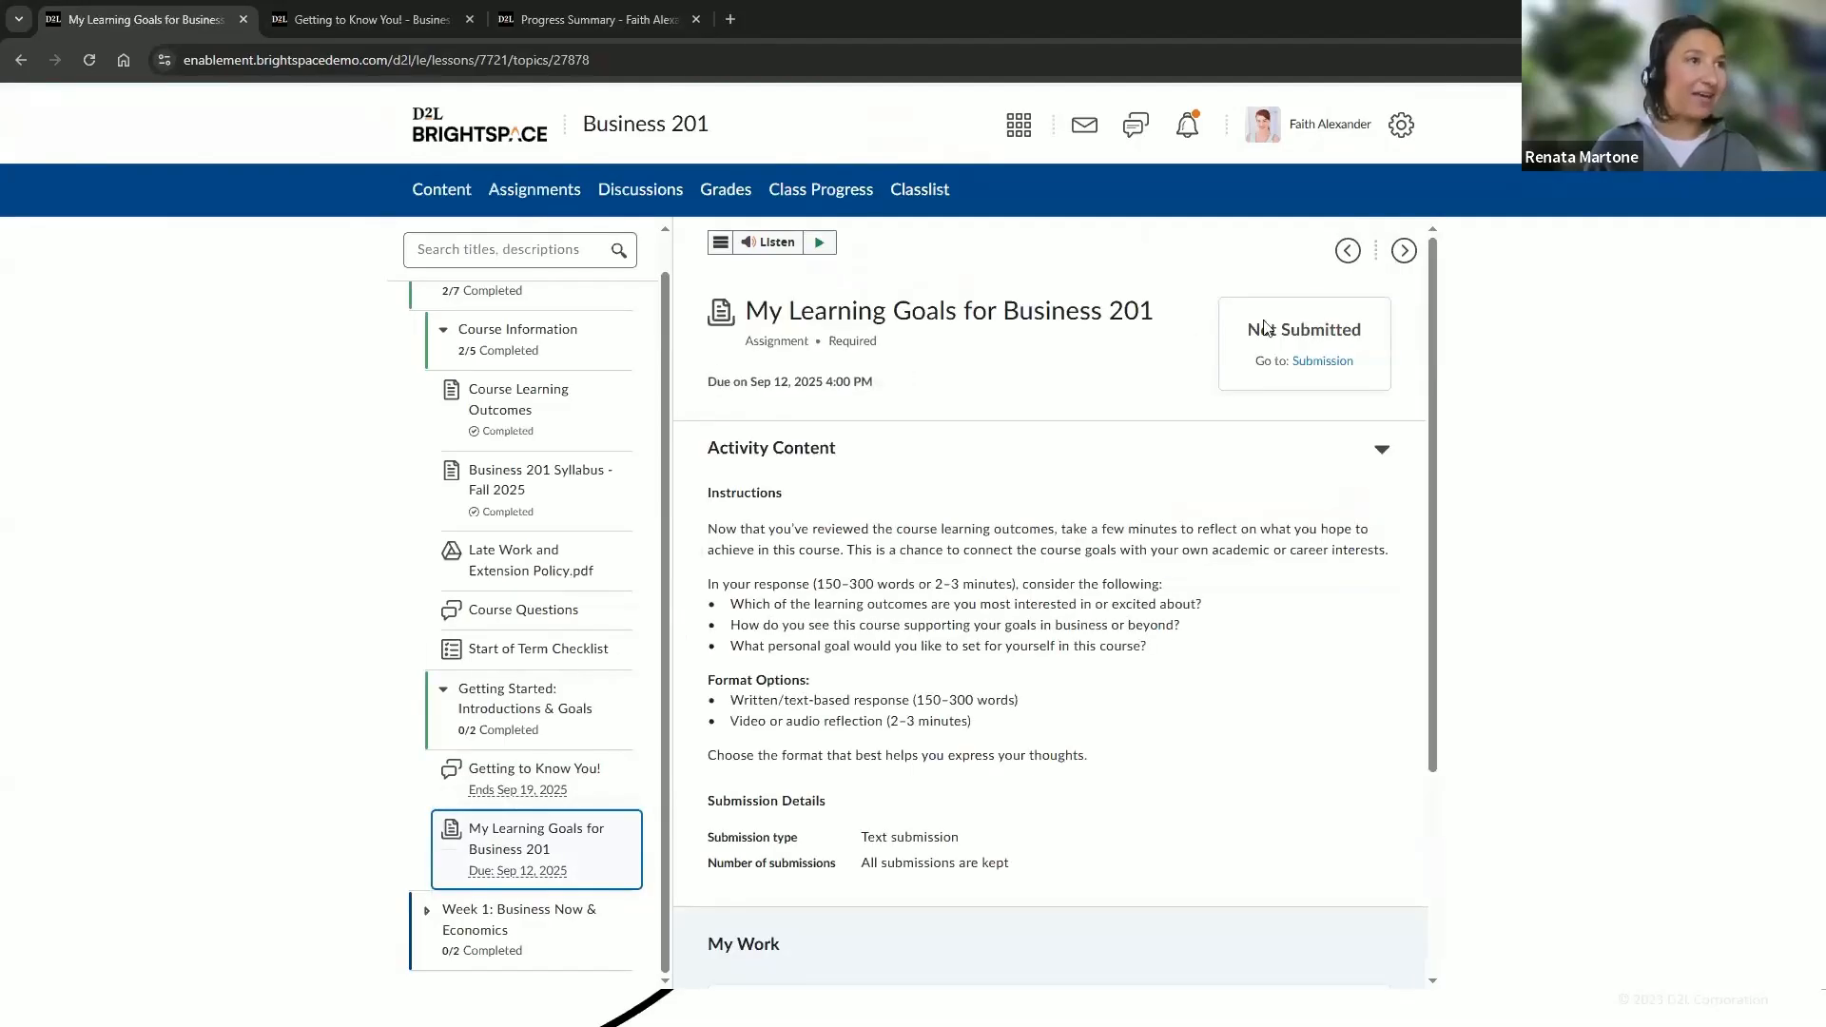
pyautogui.scroll(-2, 1415, 555)
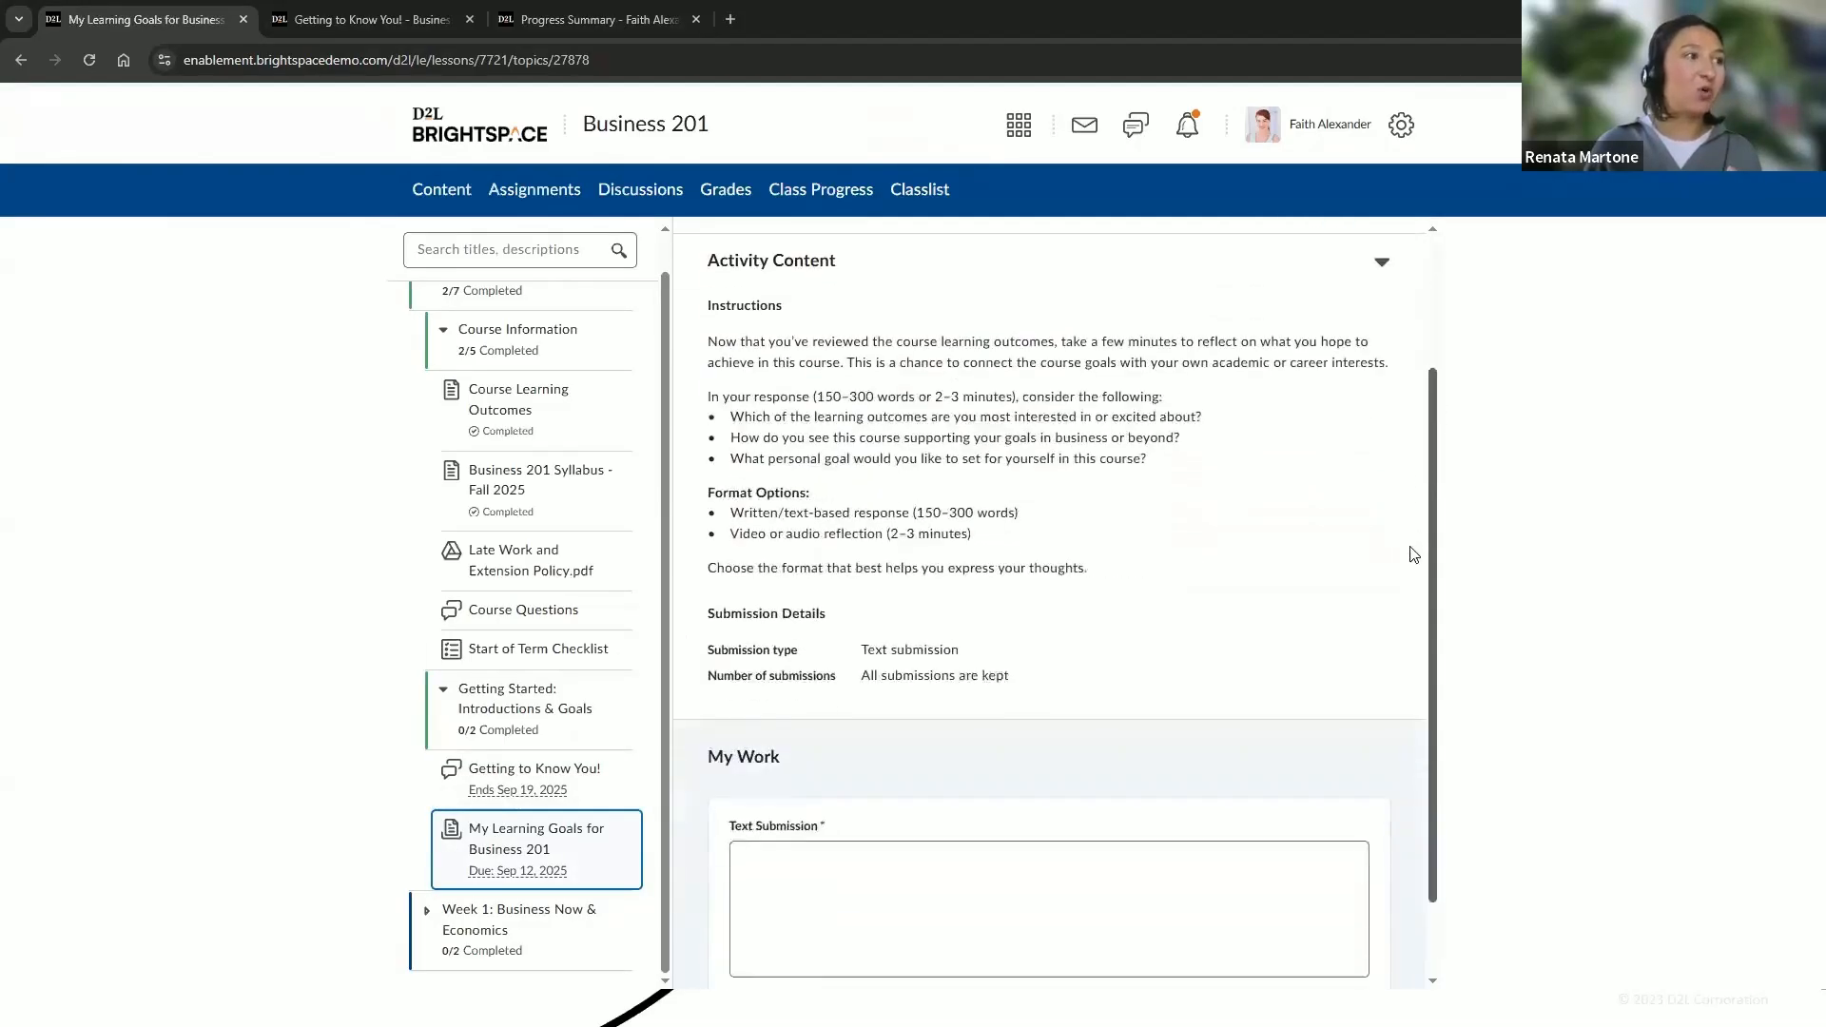
pyautogui.scroll(2, 1415, 555)
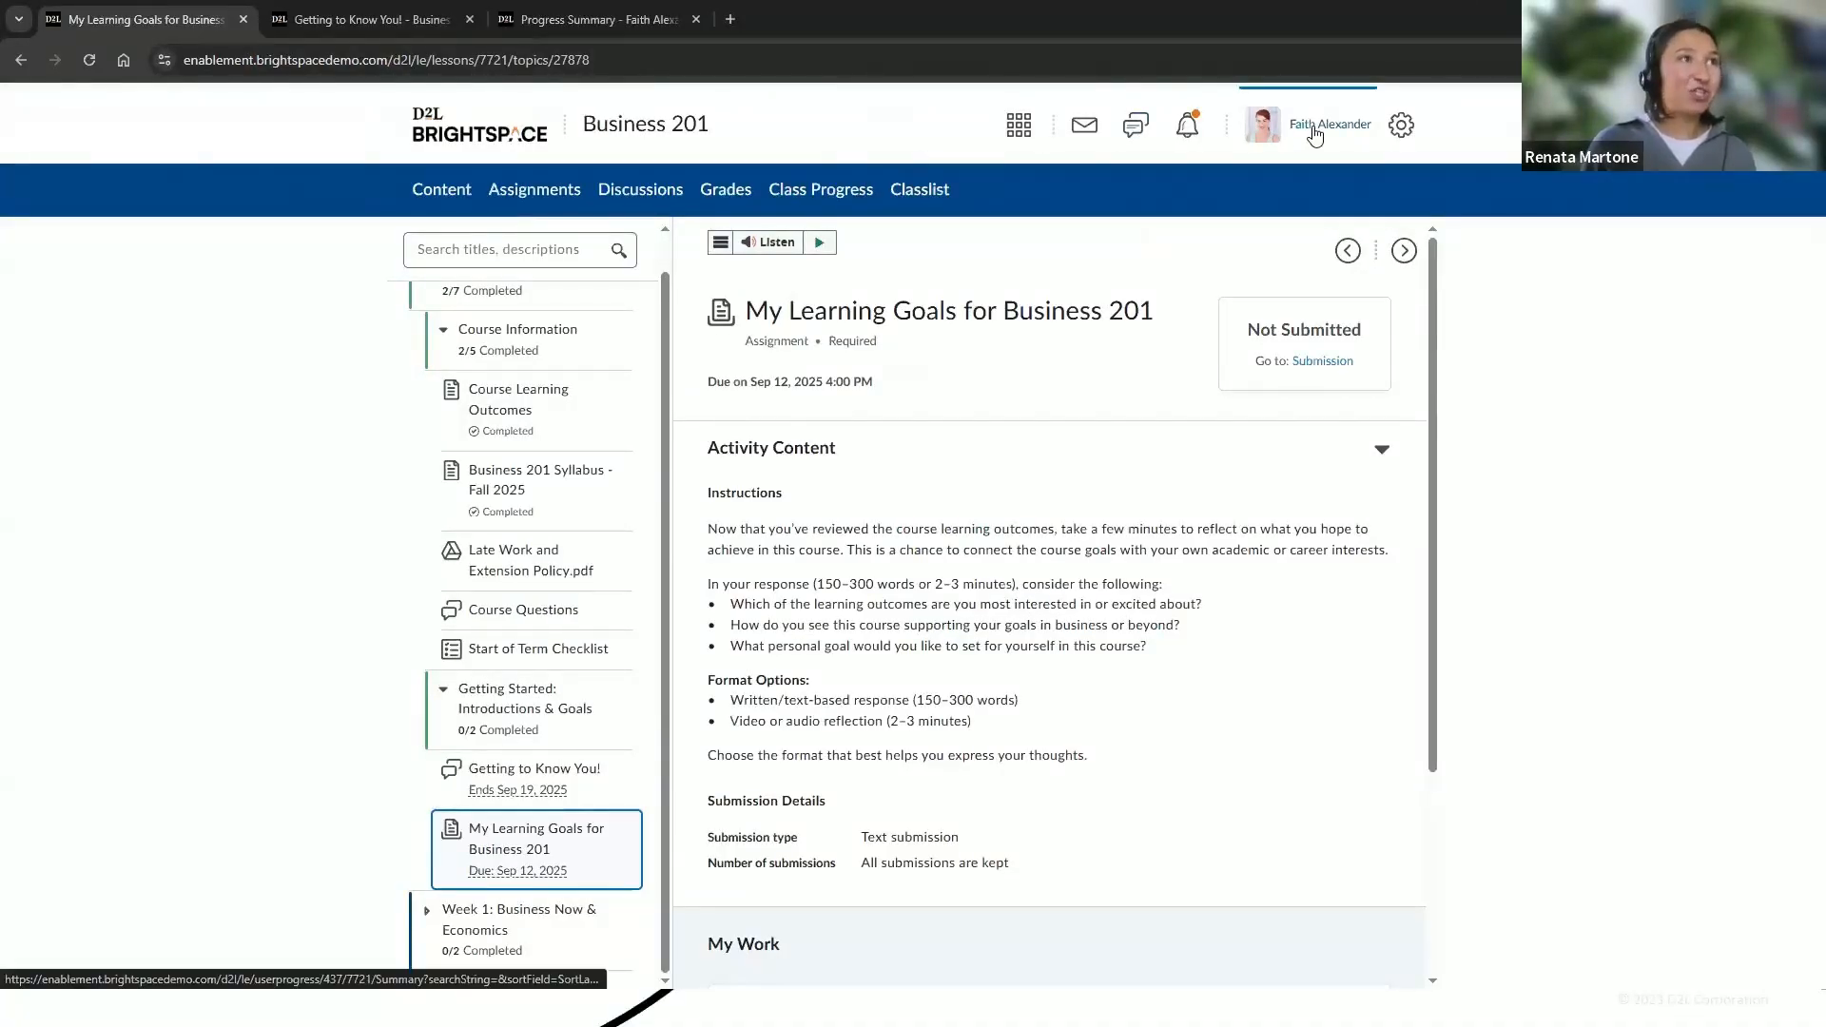
# Open Class Progress to view the learner's own Business 201 progress summary
pyautogui.click(854, 198)
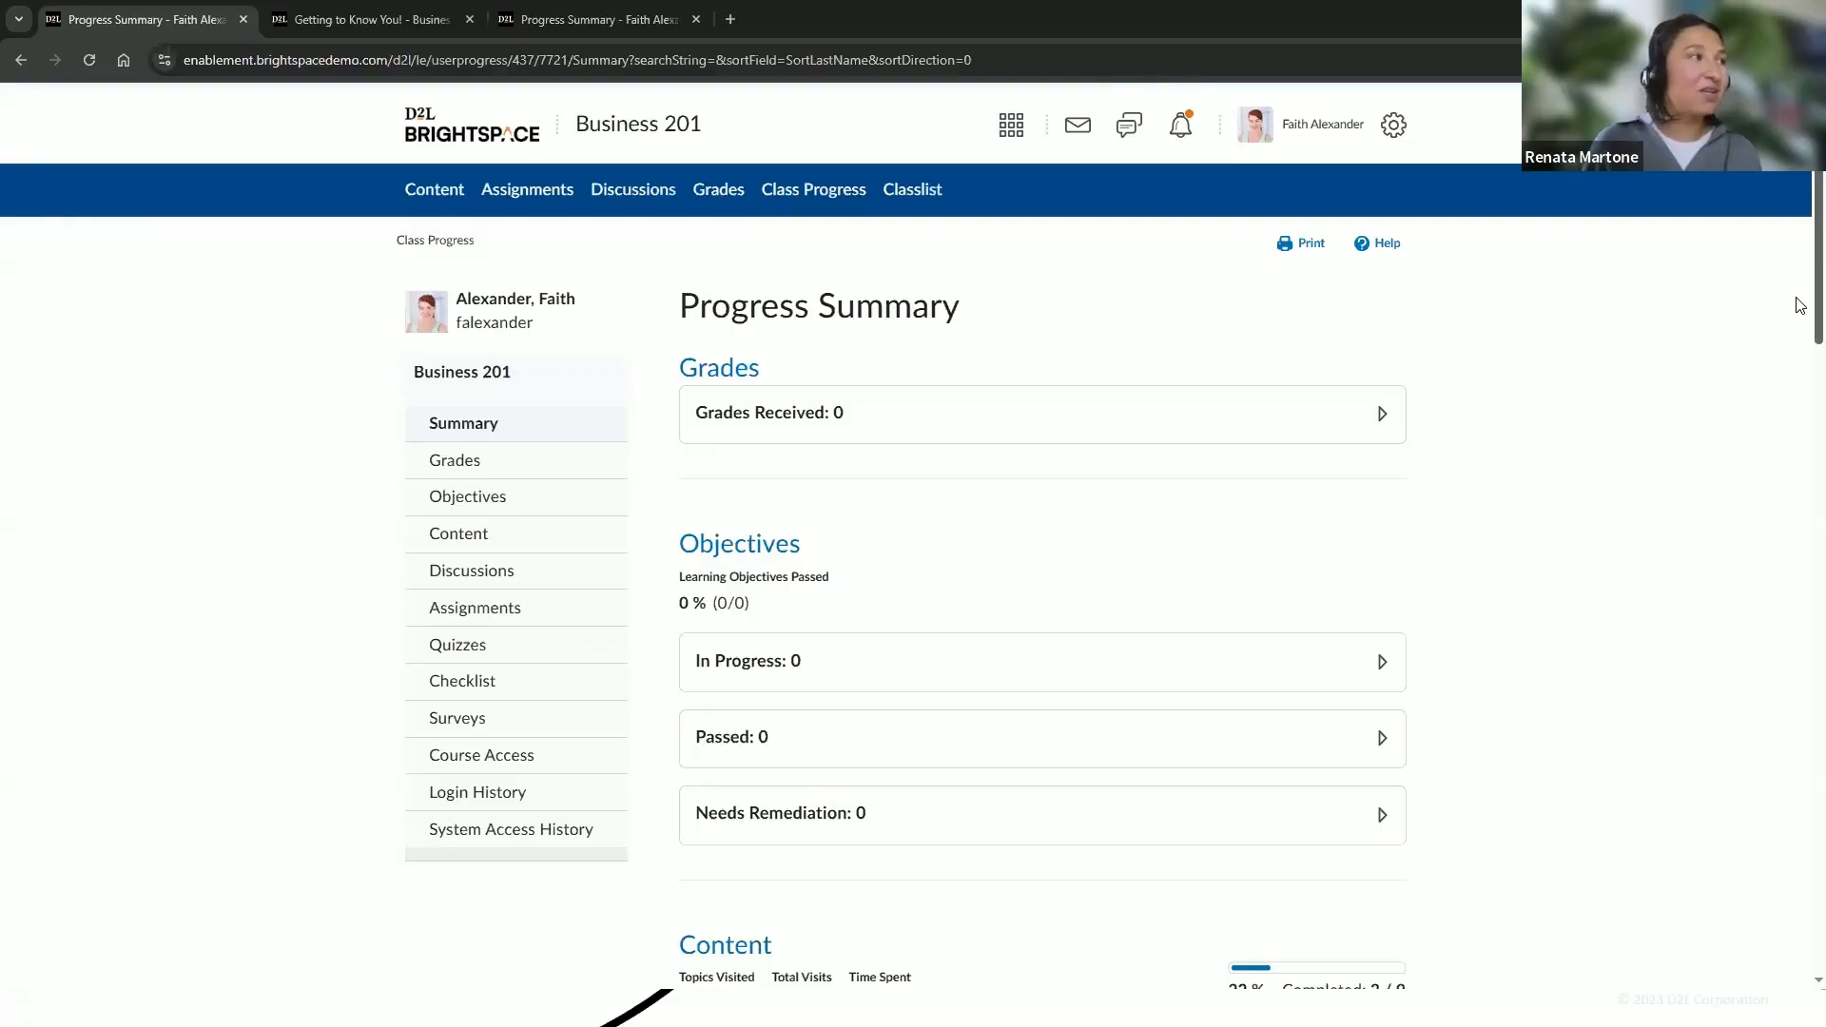
pyautogui.scroll(-4, 1801, 304)
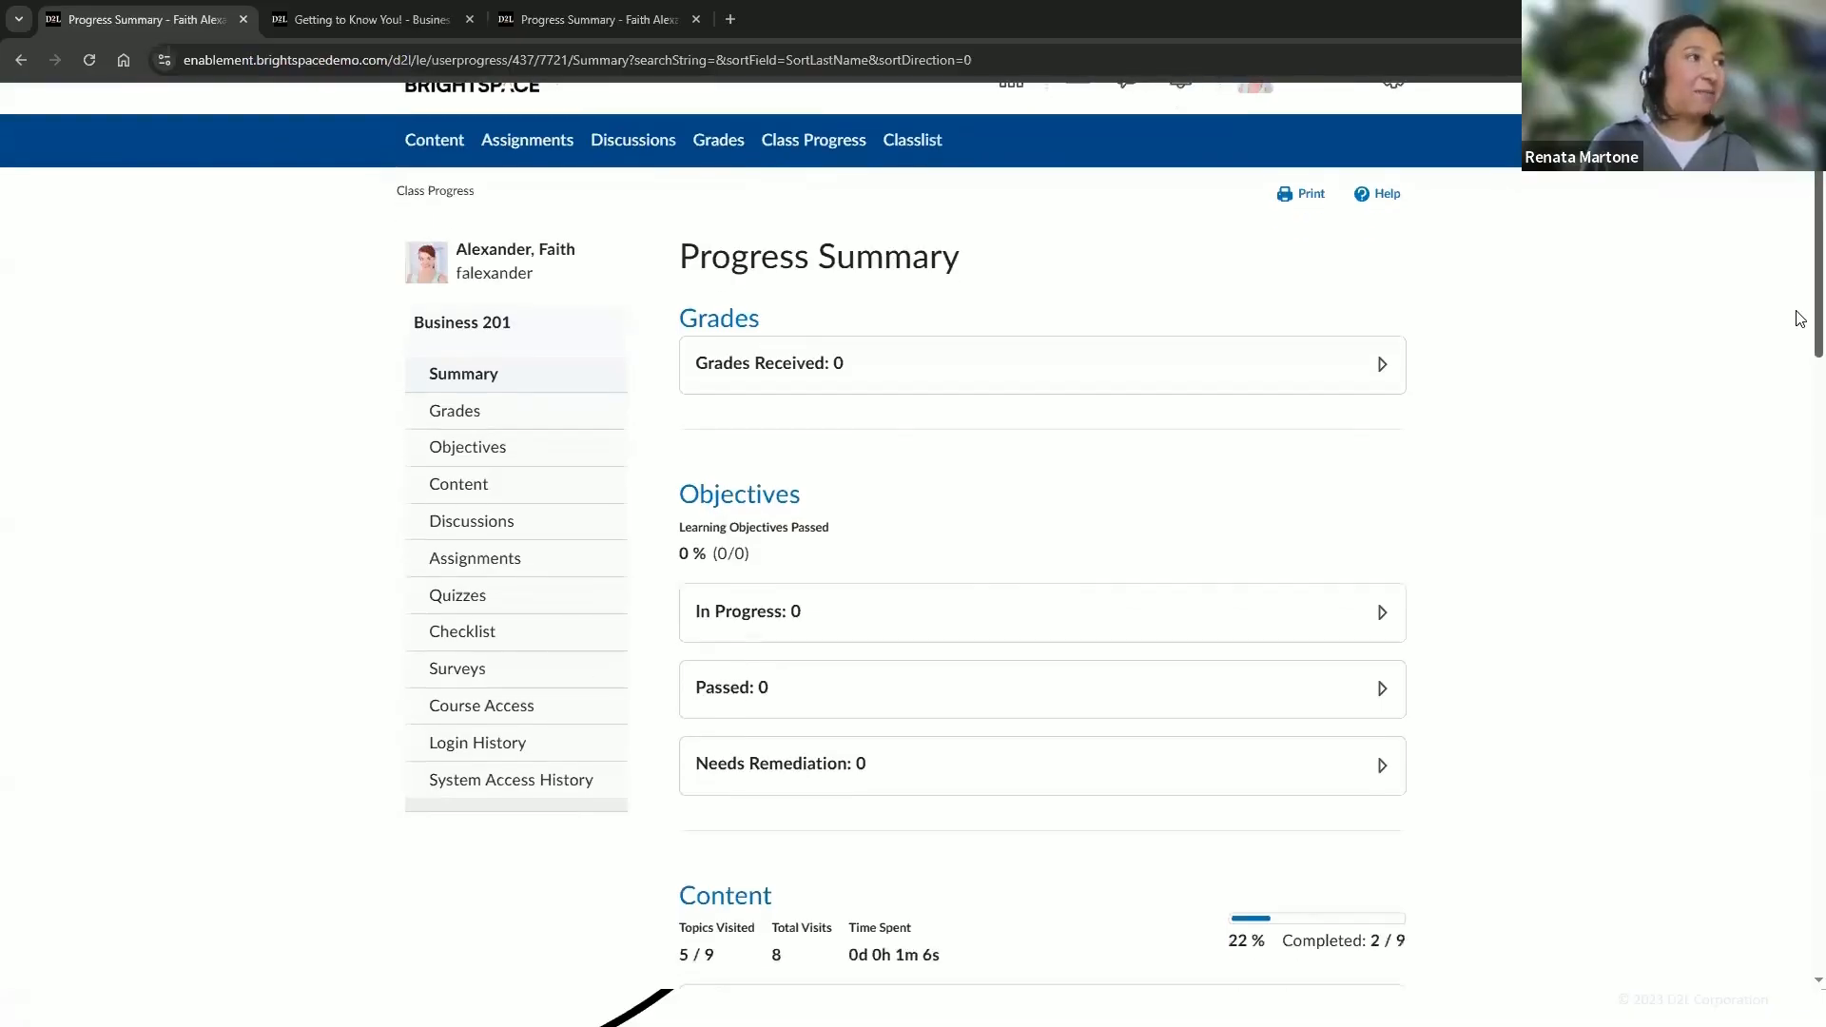
pyautogui.scroll(6, 1799, 449)
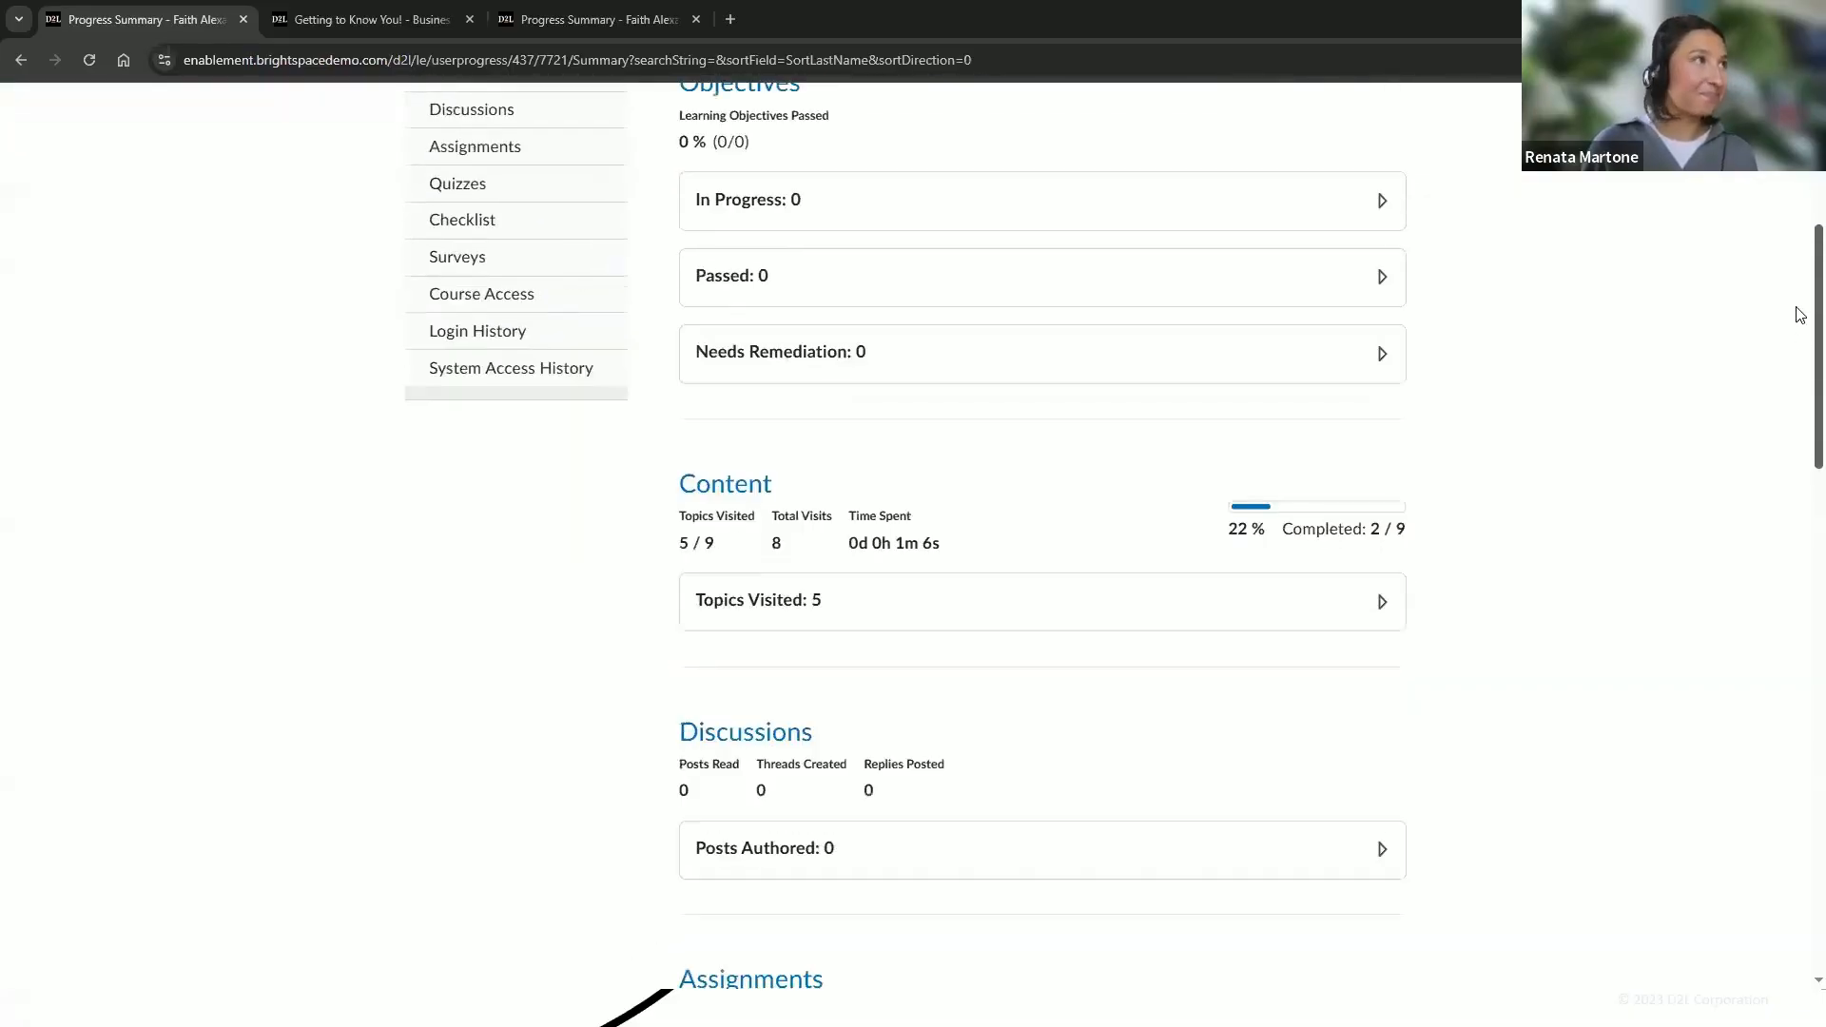
# Switch to Business 101, open its Class Progress summary, and expand the graded assignment submissions
pyautogui.click(1011, 123)
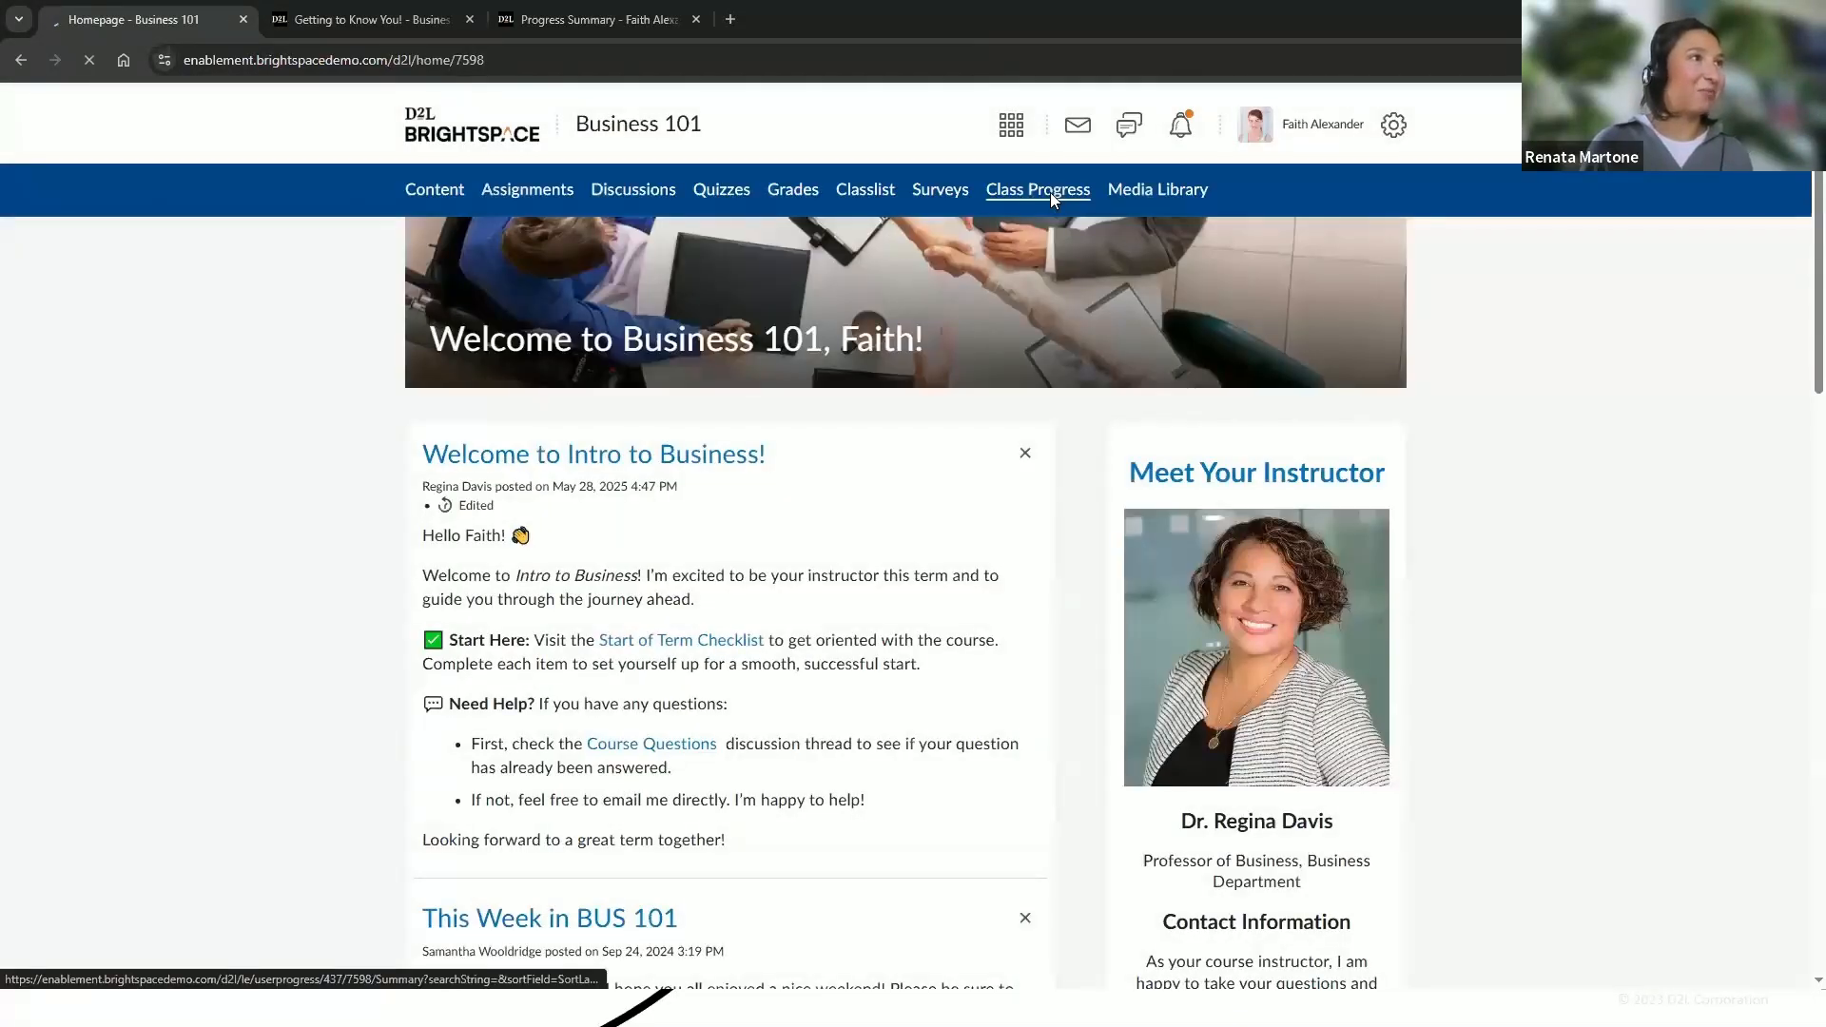
pyautogui.click(1051, 194)
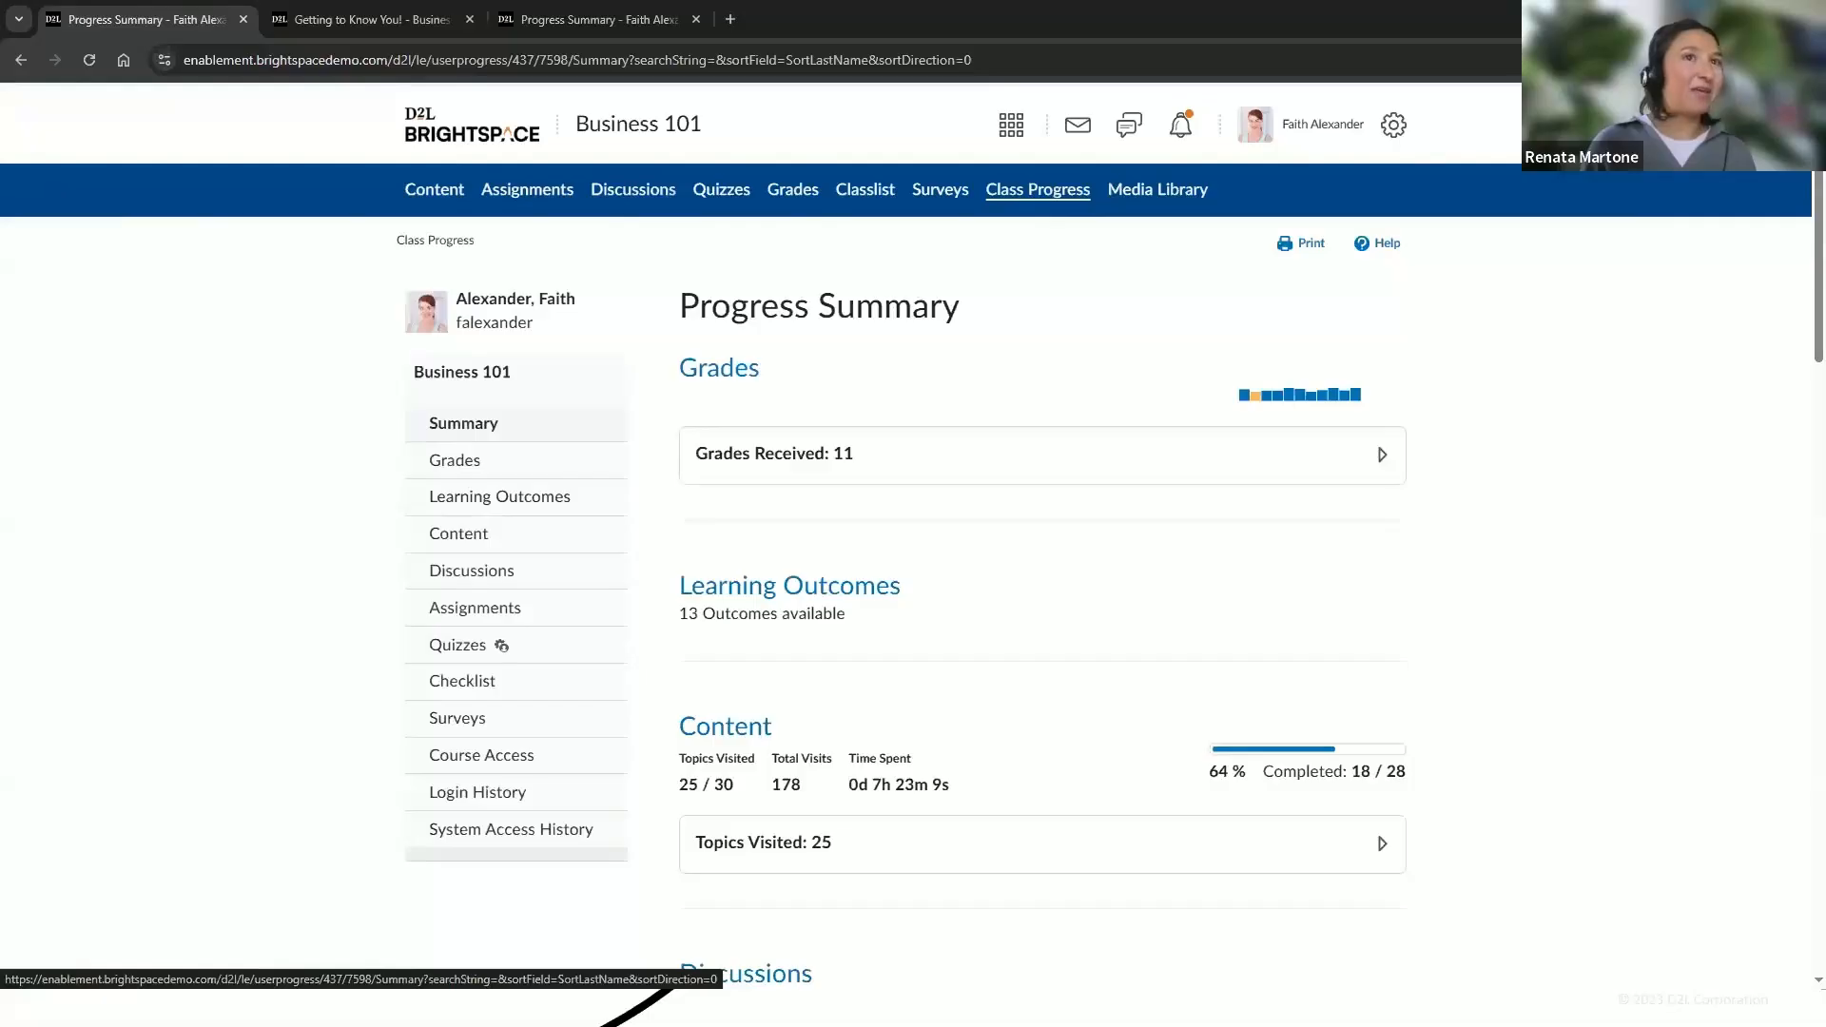
pyautogui.scroll(-7, 1798, 359)
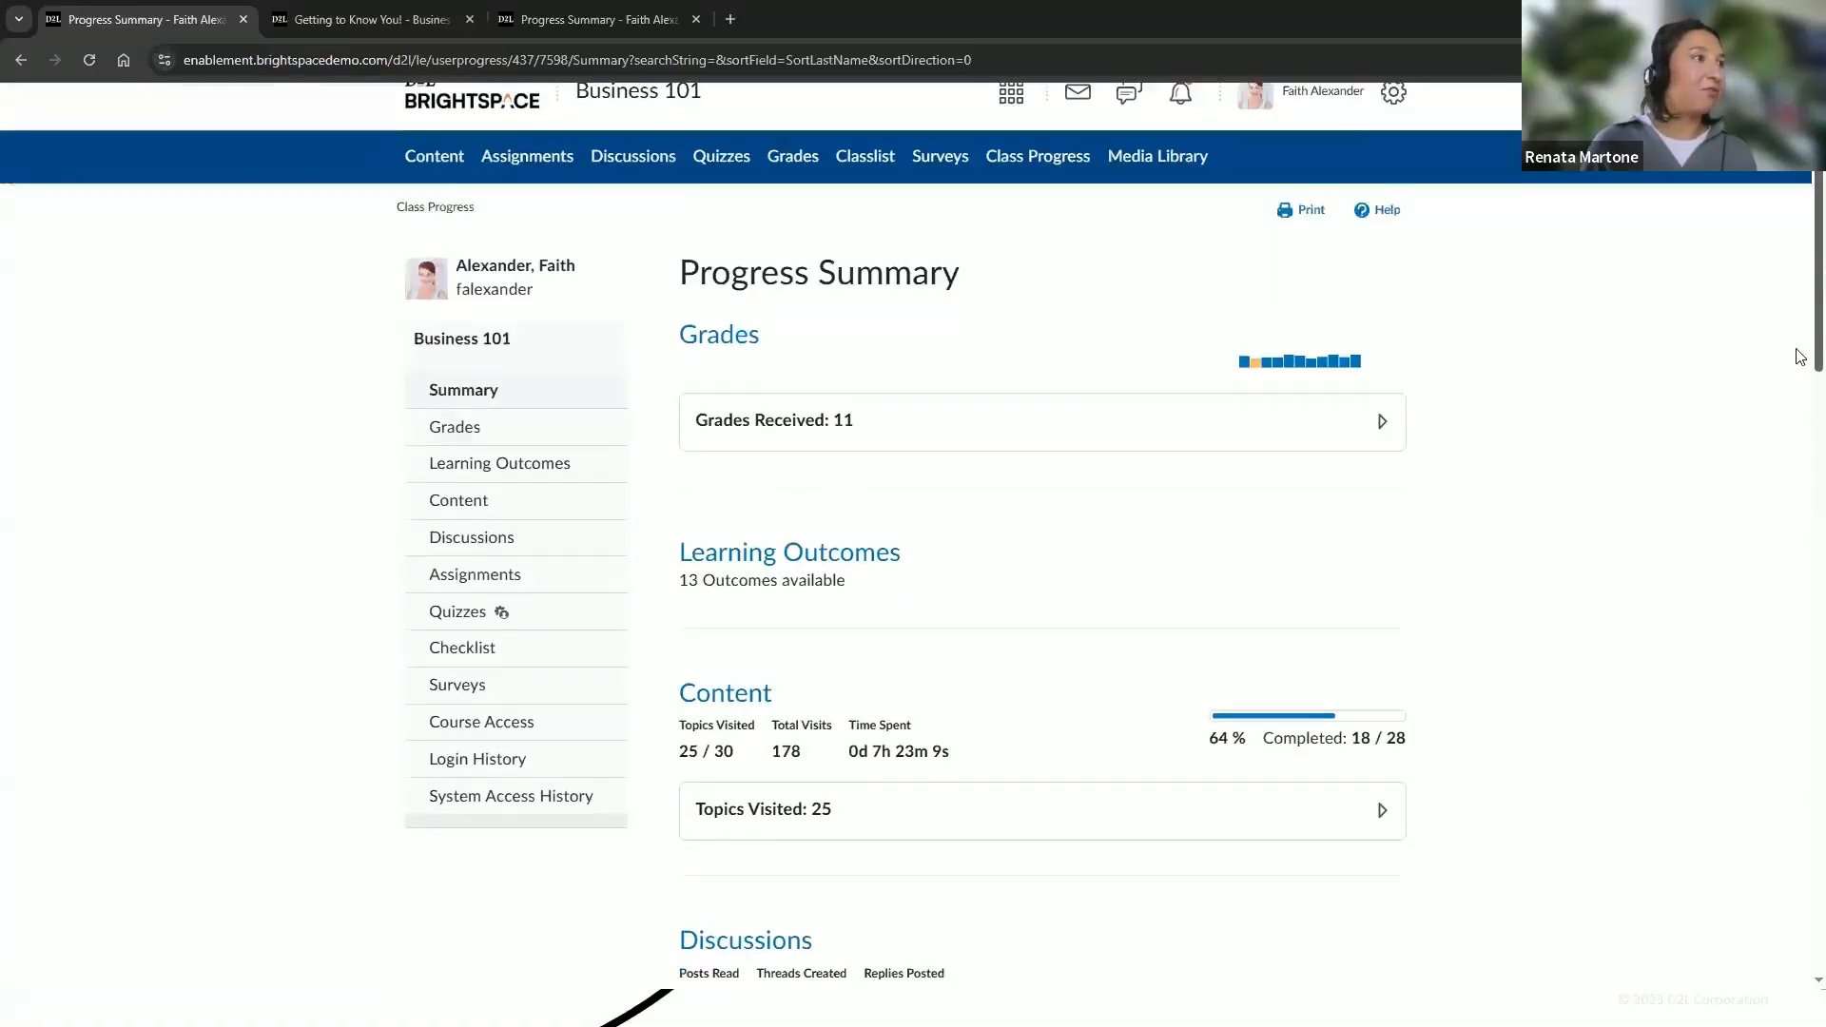
pyautogui.click(1006, 552)
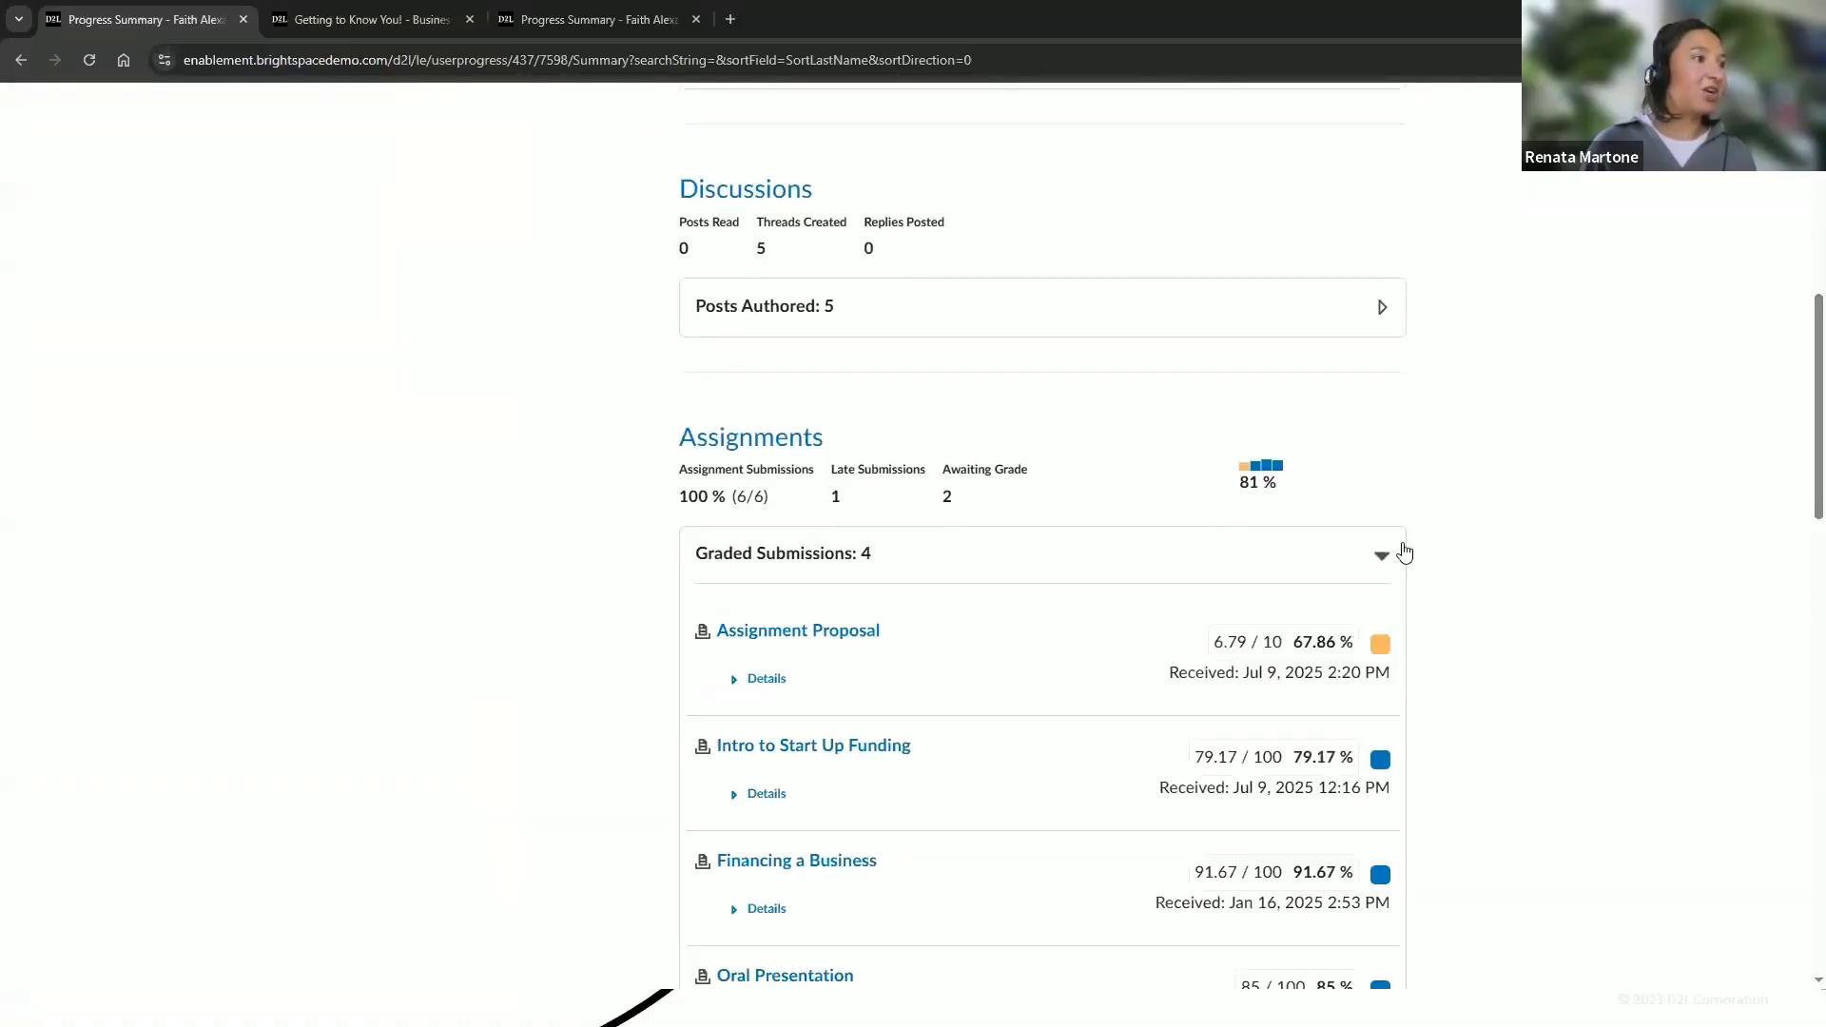
pyautogui.scroll(-3, 1799, 533)
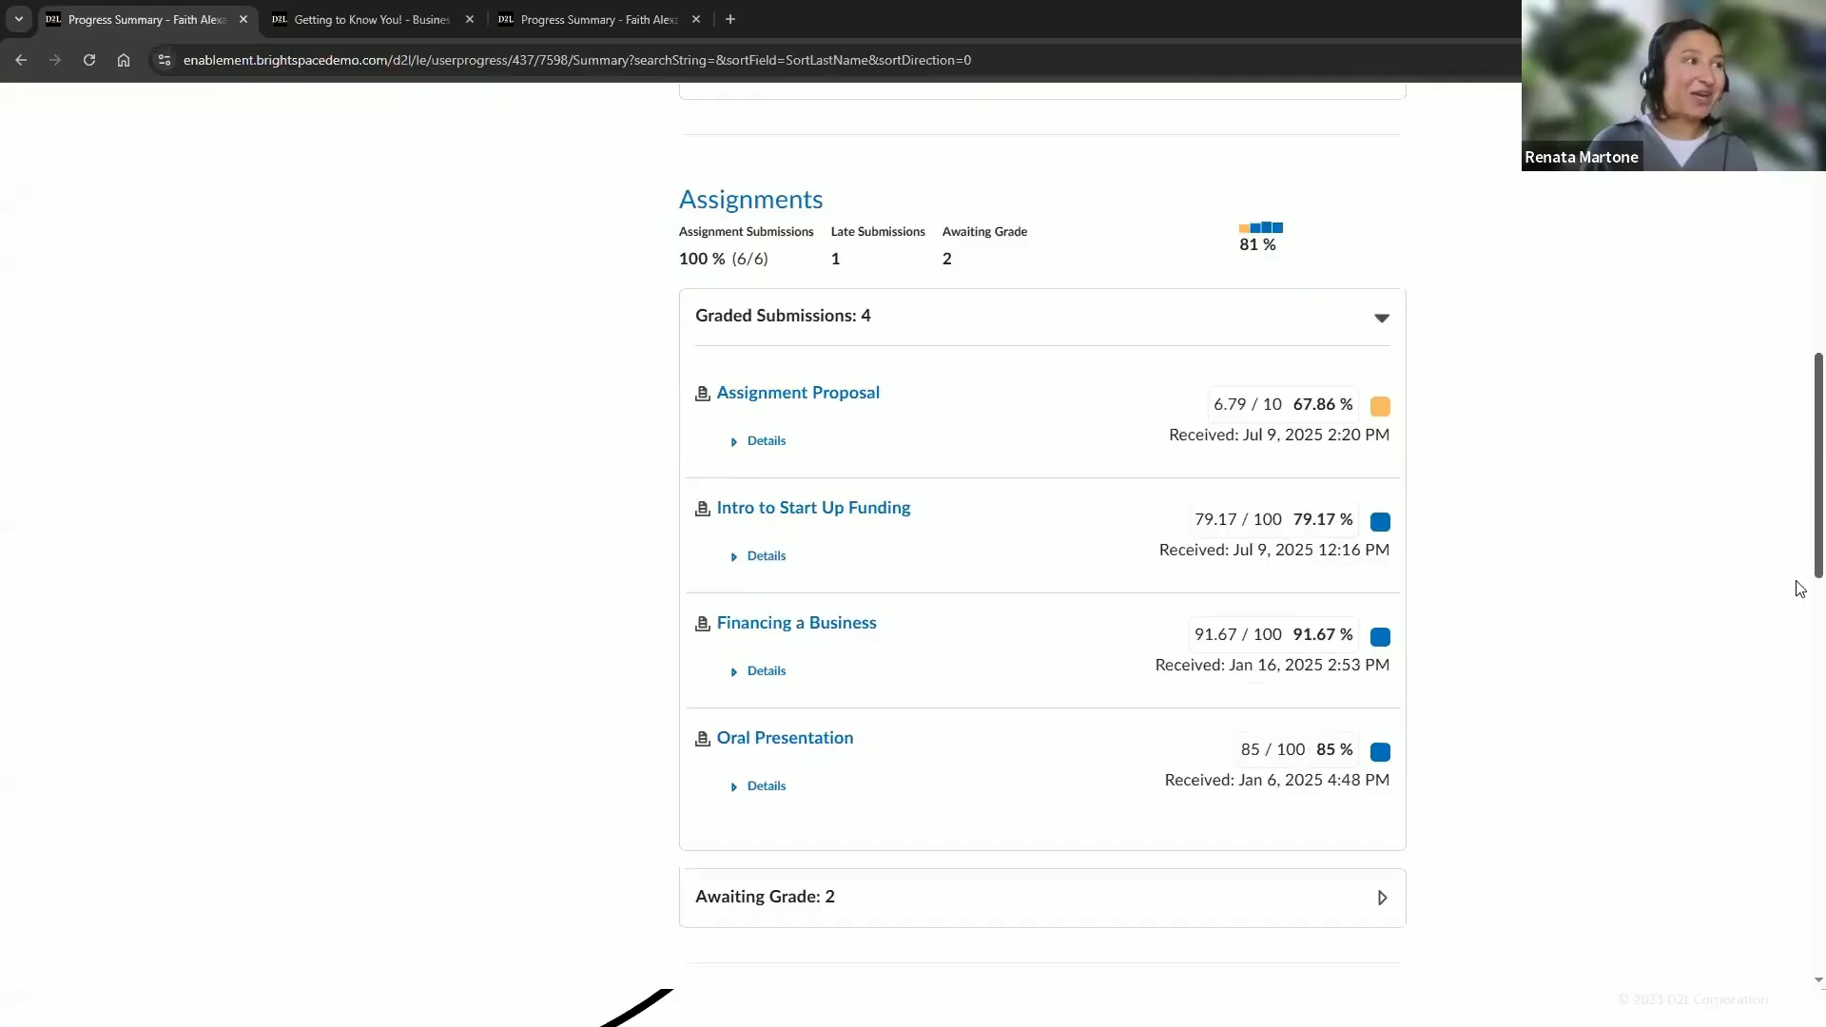
# Expand the Intro to Start Up Funding submission's details and open its inline feedback document in a new tab
pyautogui.click(740, 493)
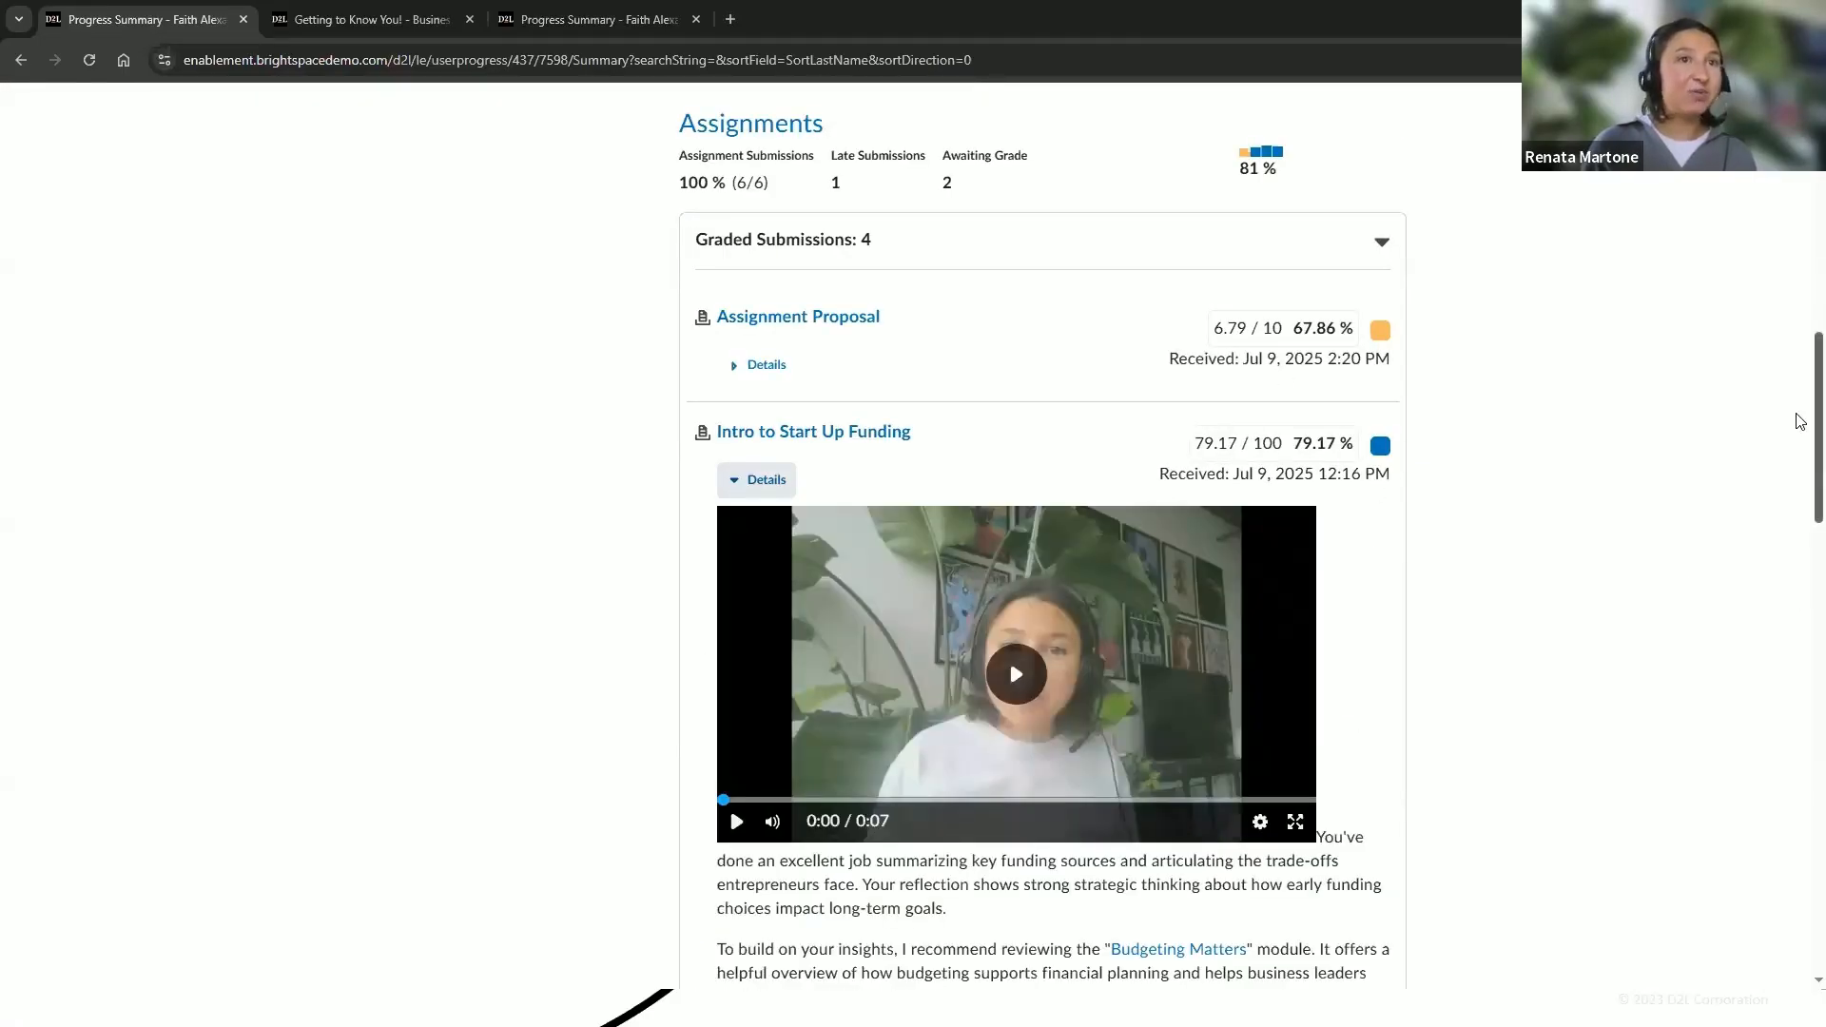
pyautogui.scroll(-3, 1799, 476)
pyautogui.scroll(-1, 1799, 509)
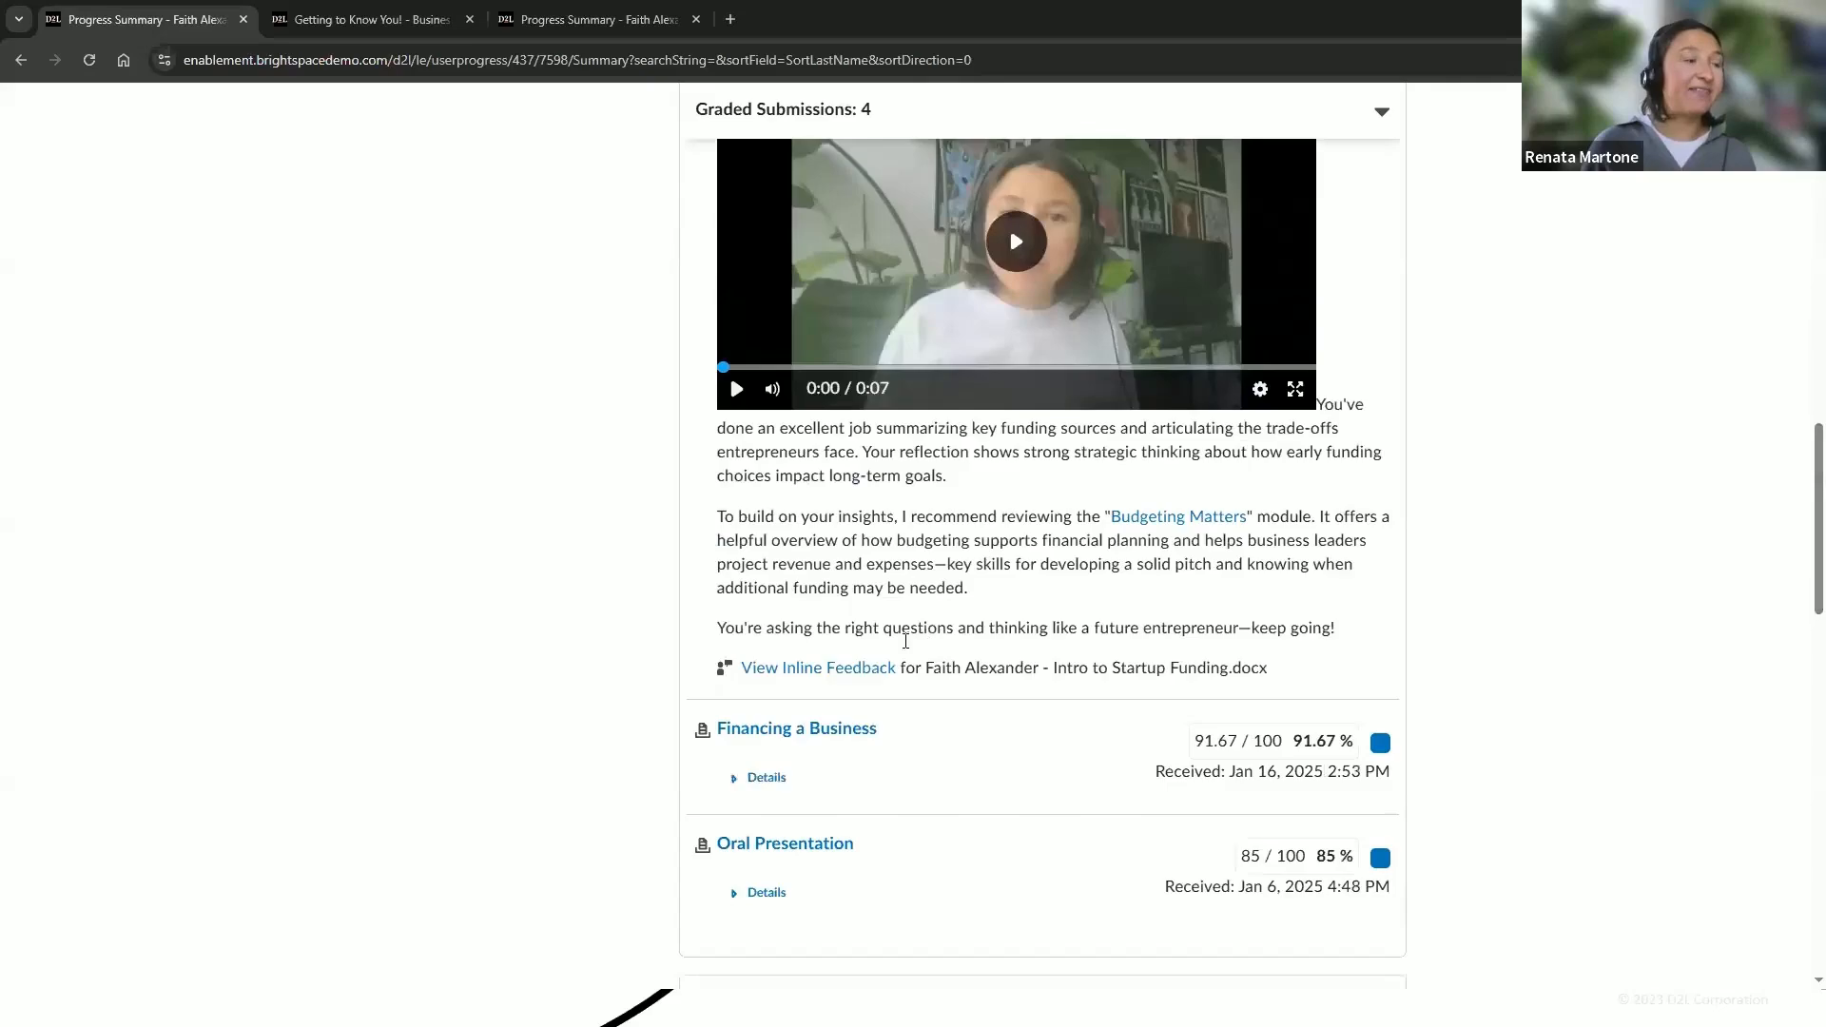
pyautogui.click(856, 668)
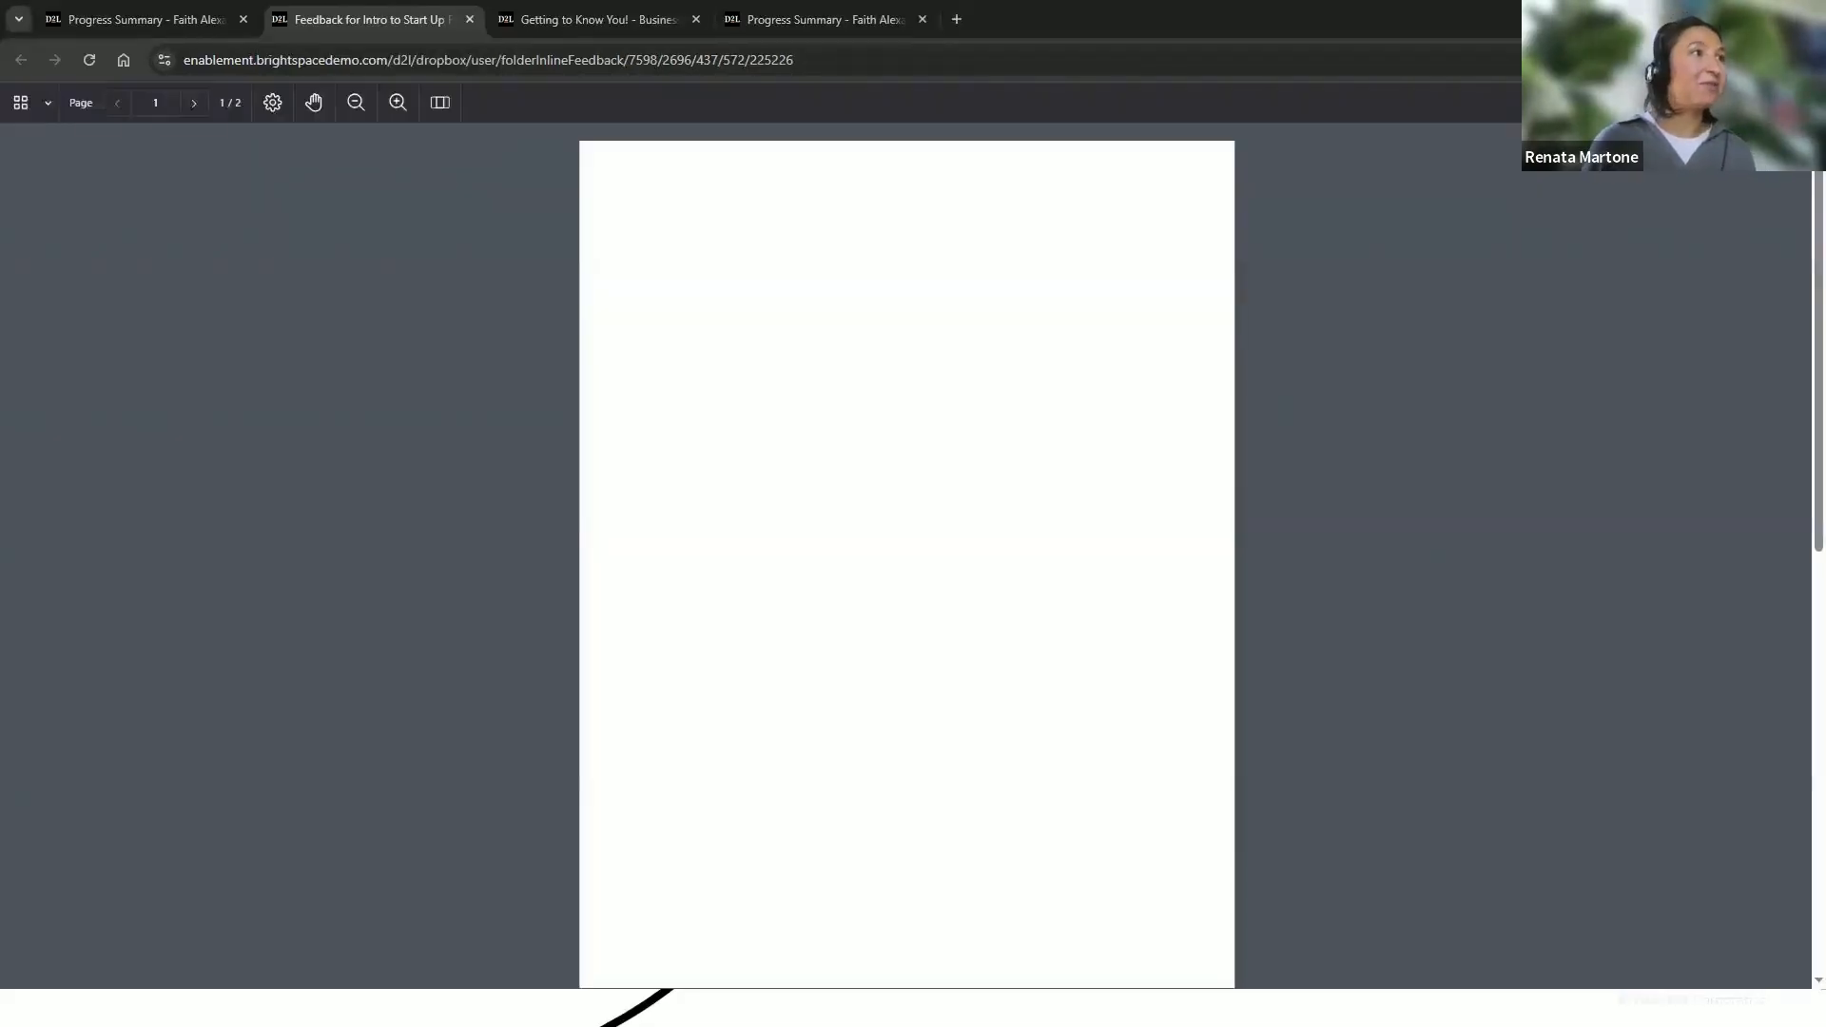
pyautogui.moveTo(1131, 215)
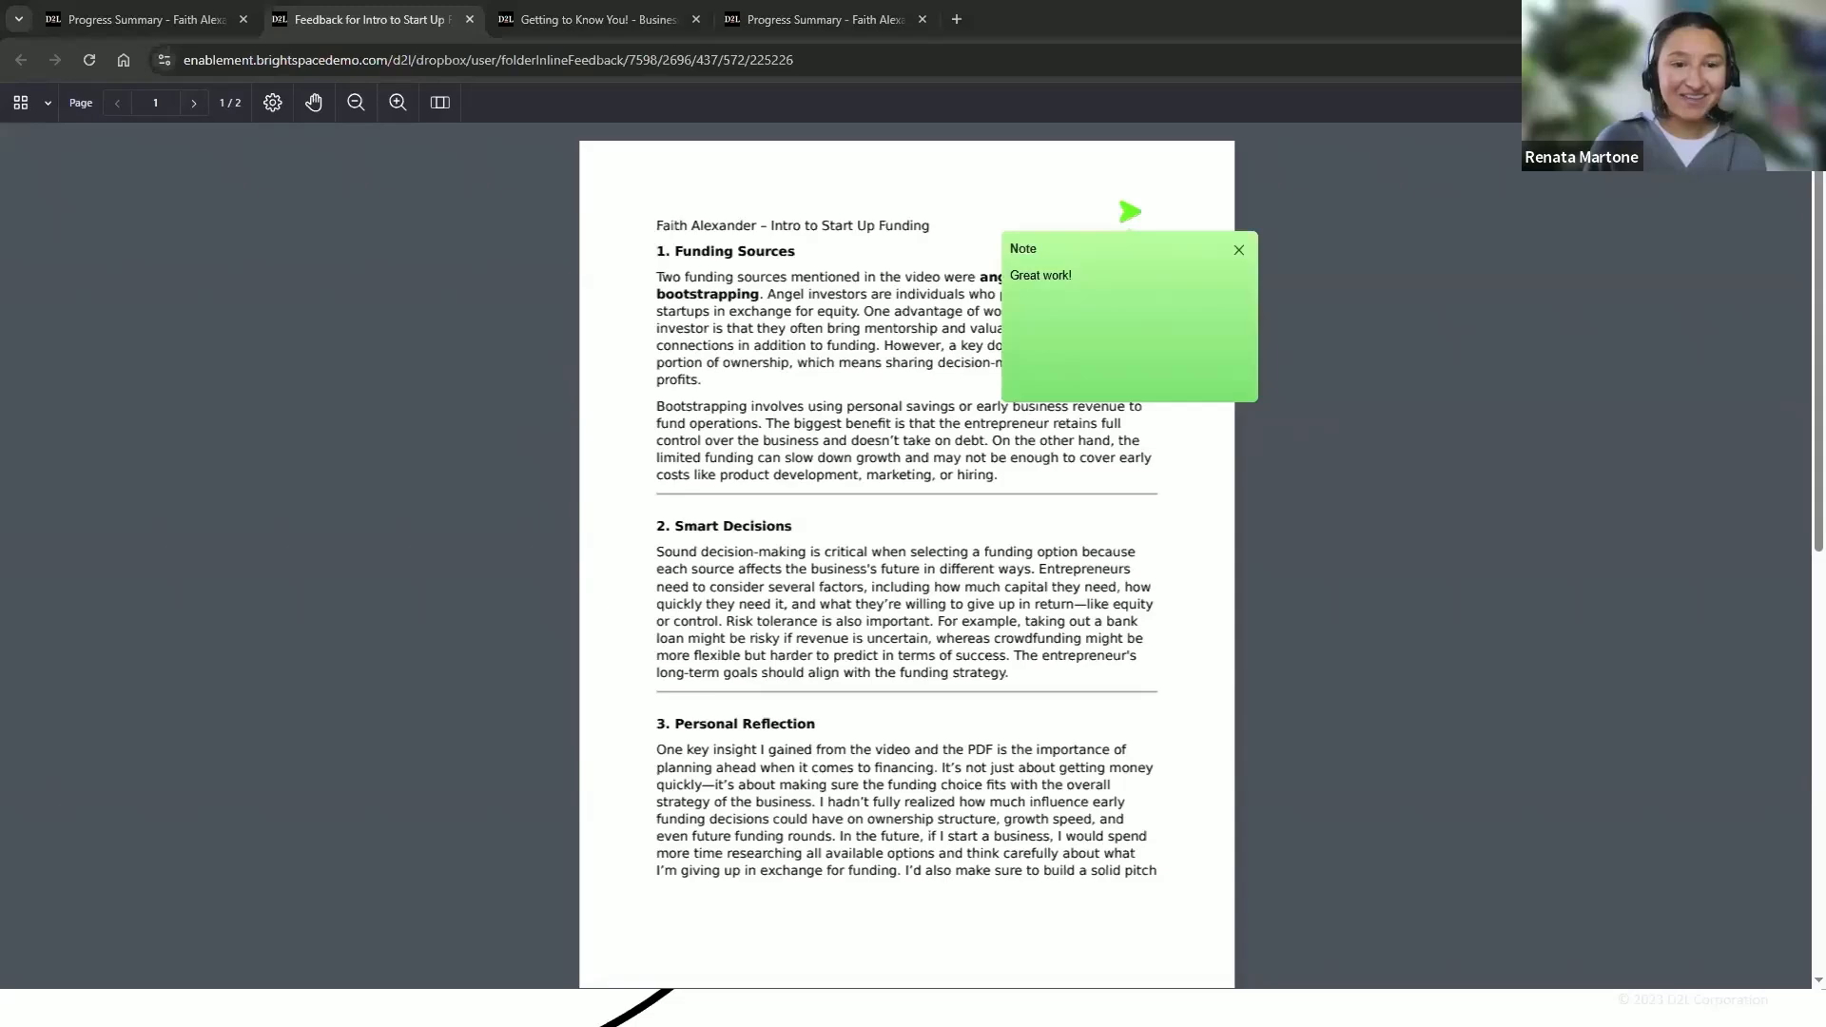
# Switch to the slide presentation and advance to the Share Your Thoughts! slide
pyautogui.hotkey('alt', 'Tab')
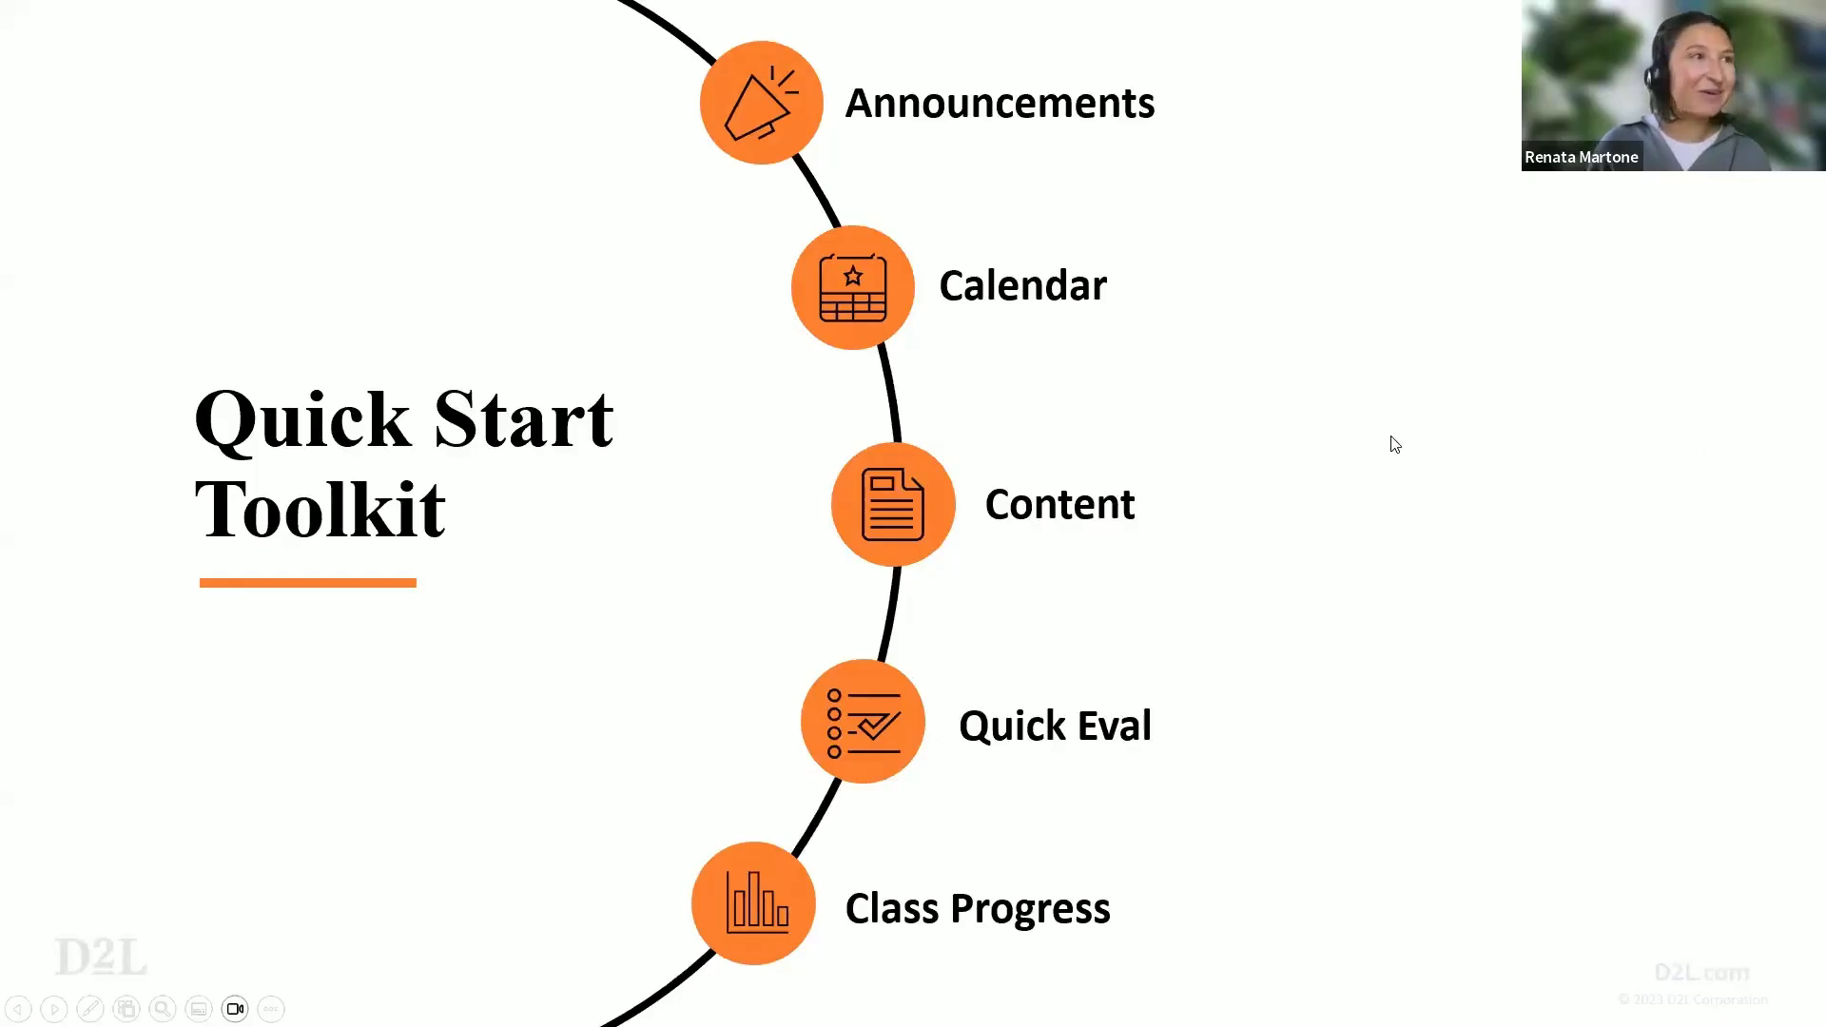
pyautogui.click(1394, 408)
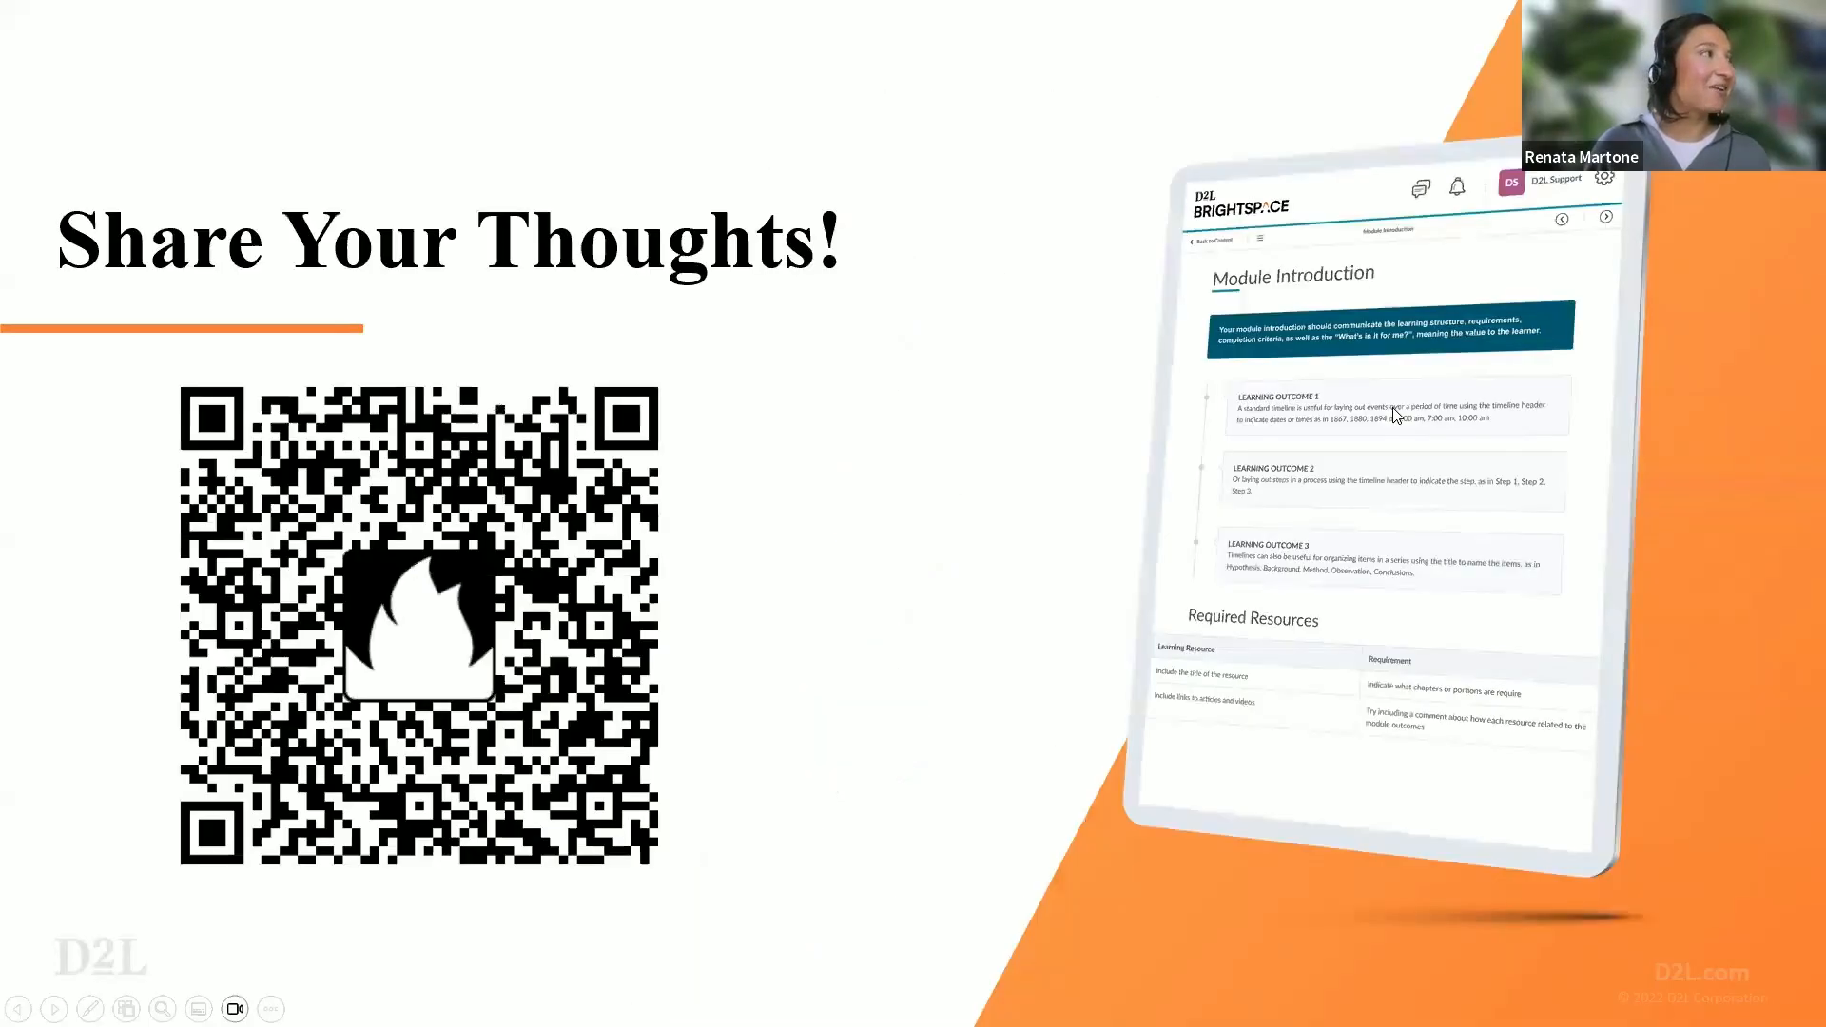